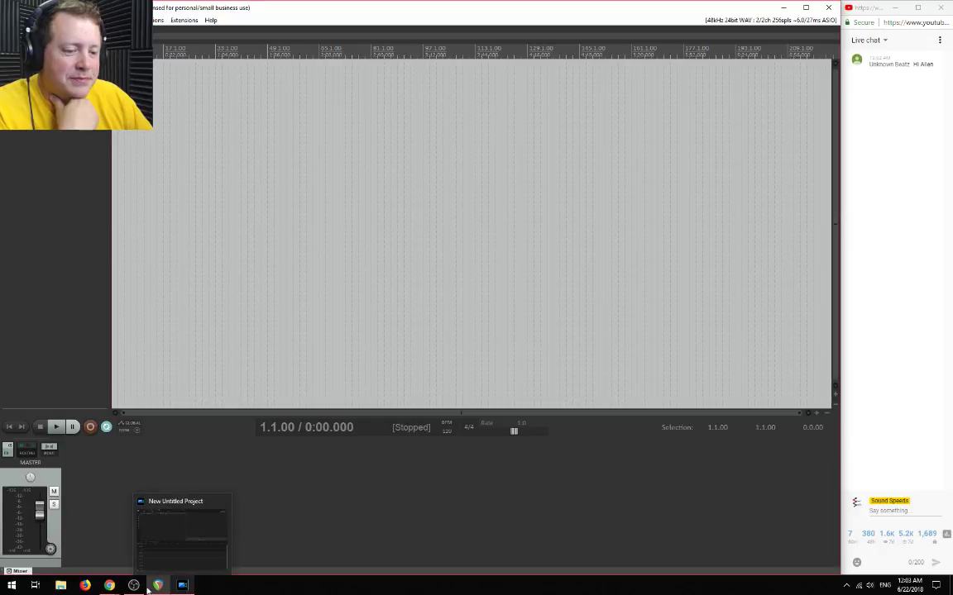
{"action": "left_click", "coordinate": [135, 585]}
{"action": "left_click", "coordinate": [134, 586]}
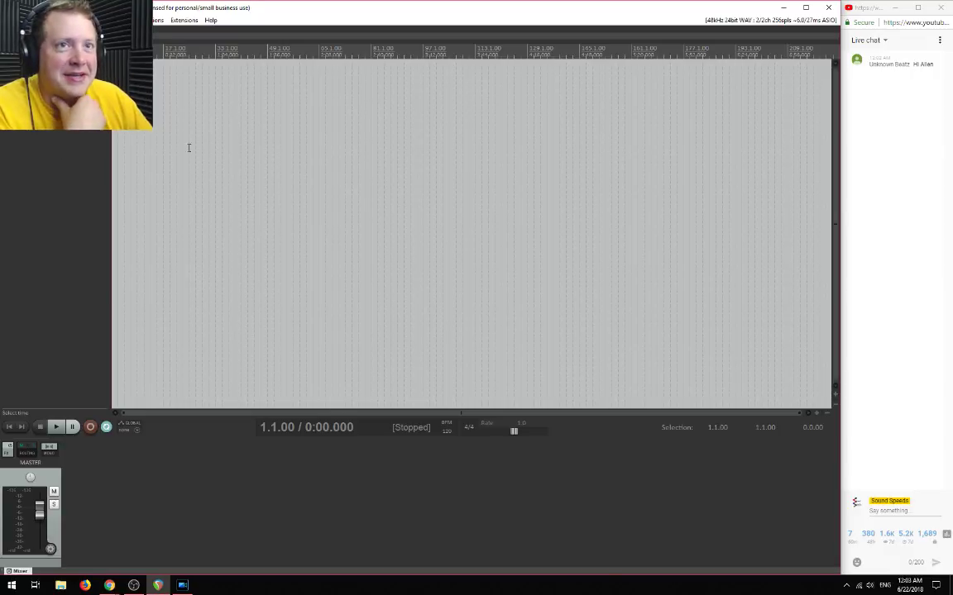
{"action": "left_click", "coordinate": [9, 19]}
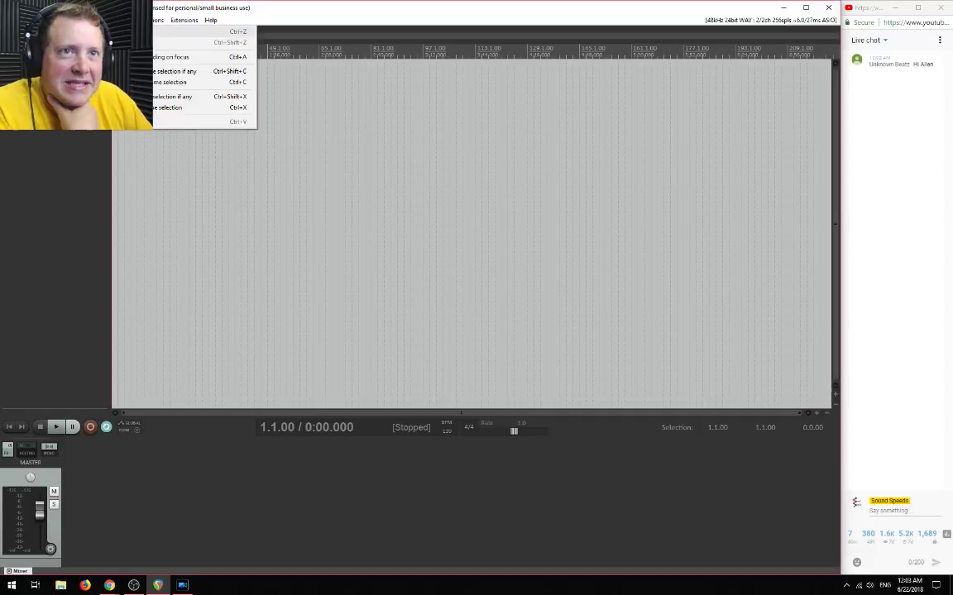
{"action": "left_click", "coordinate": [99, 40]}
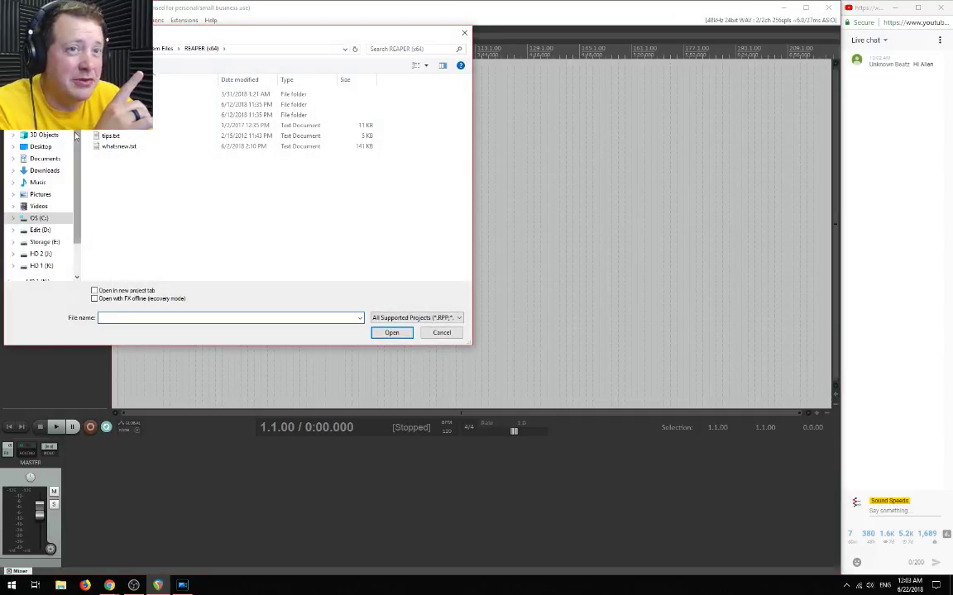
{"action": "scroll", "coordinate": [41, 207], "scroll_direction": "up", "scroll_amount": 1}
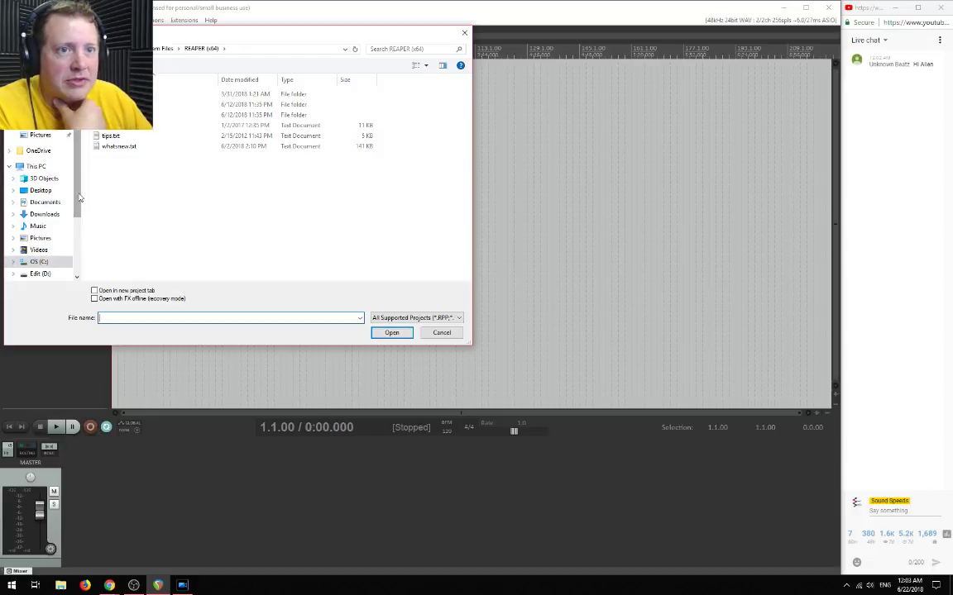
{"action": "scroll", "coordinate": [43, 273], "scroll_direction": "down", "scroll_amount": 1}
{"action": "left_click", "coordinate": [37, 219]}
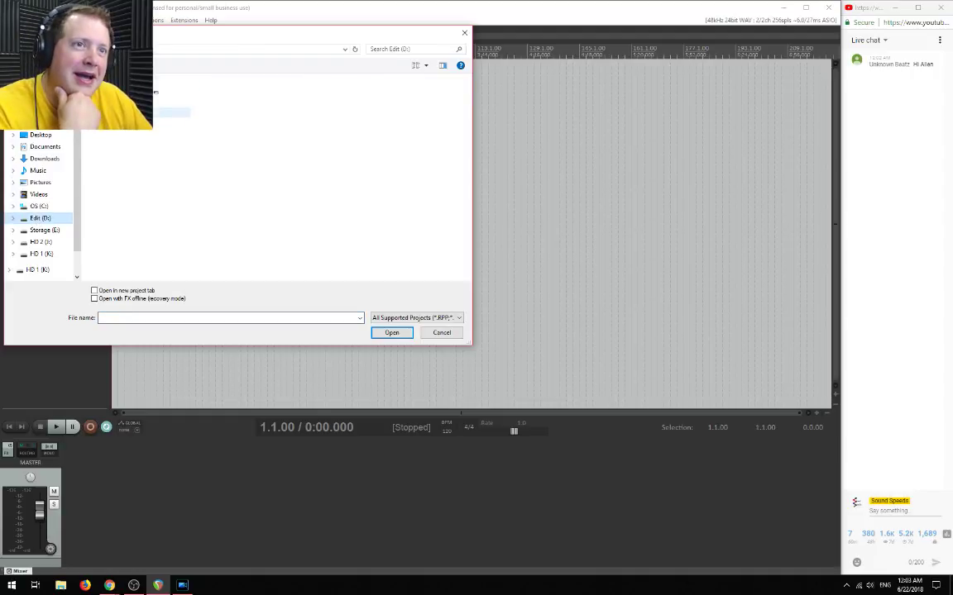
{"action": "double_click", "coordinate": [118, 128]}
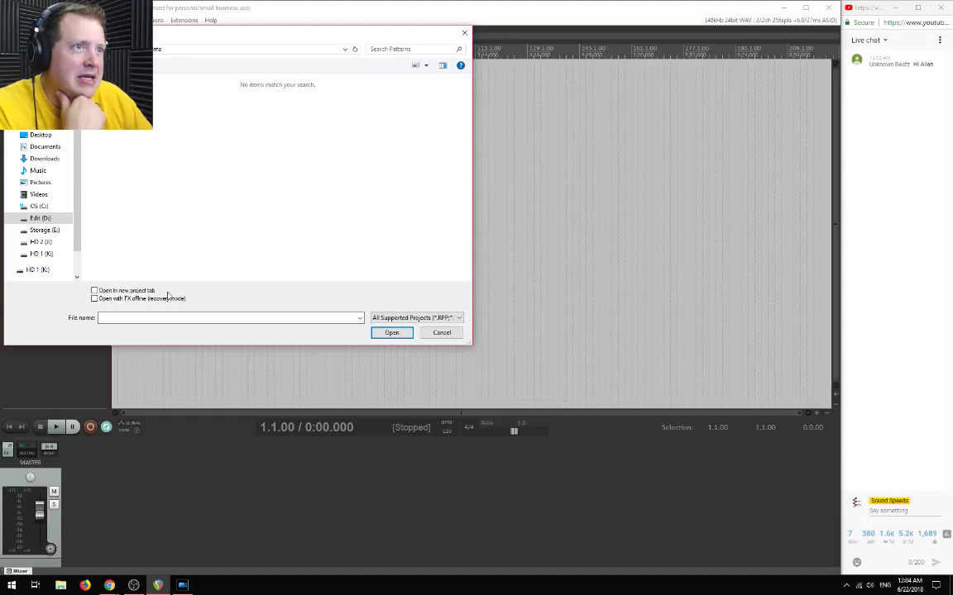
{"action": "left_click", "coordinate": [437, 331]}
Insert the media file PATTERNS-001.WAV from the Patterns folder on the Edit (D:) drive
{"action": "left_click", "coordinate": [62, 20]}
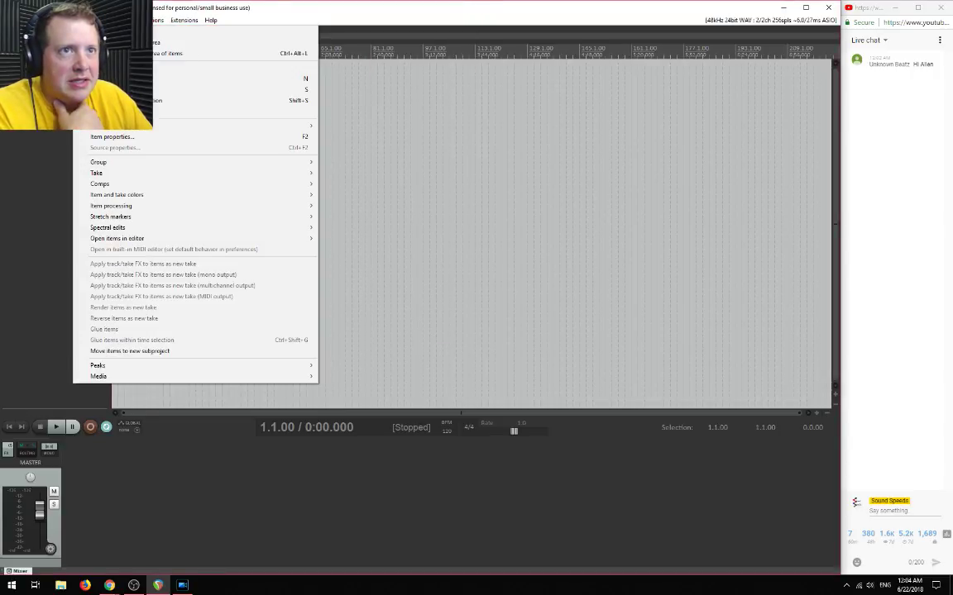
{"action": "left_click", "coordinate": [108, 32]}
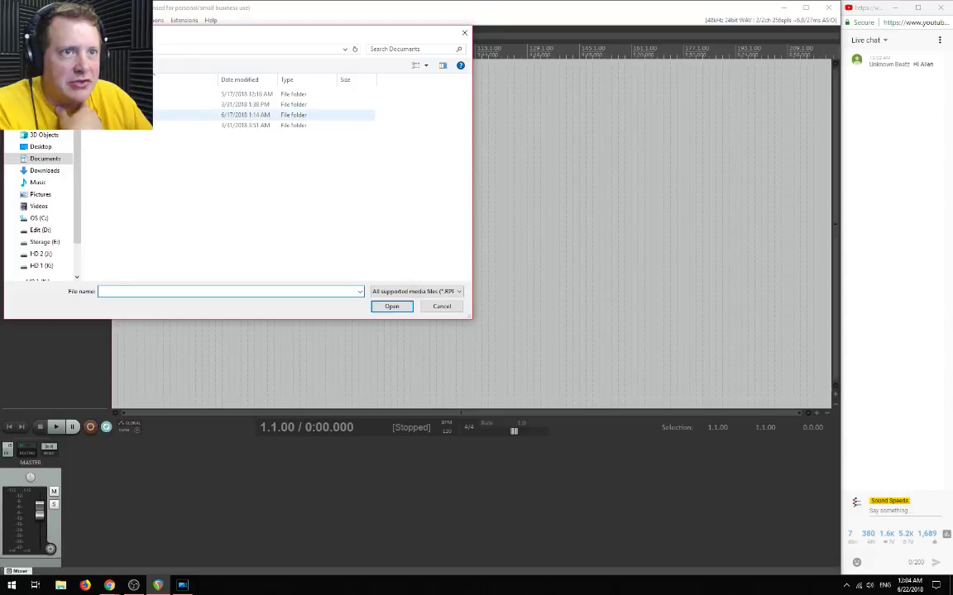
{"action": "left_click", "coordinate": [41, 231]}
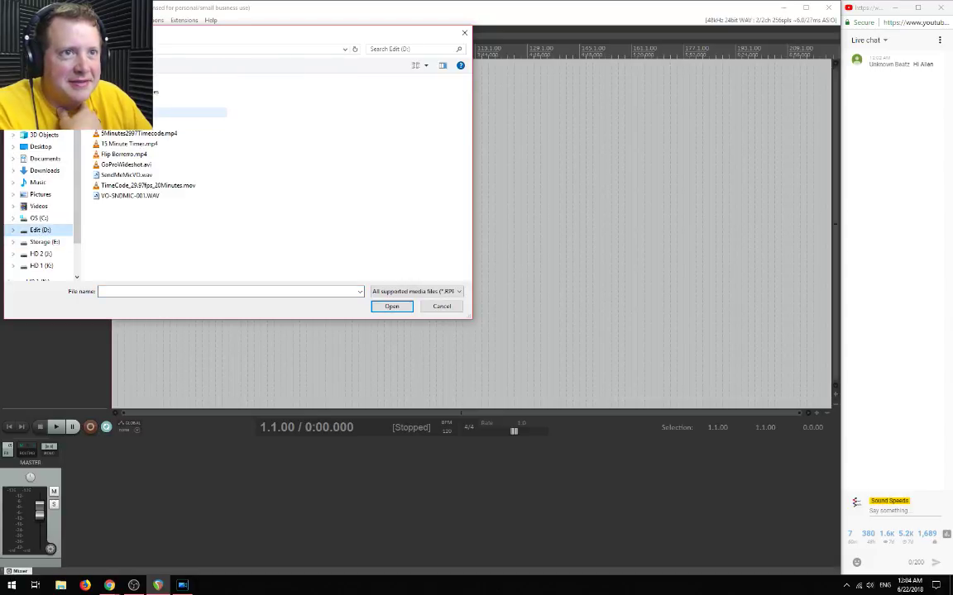
{"action": "double_click", "coordinate": [133, 111]}
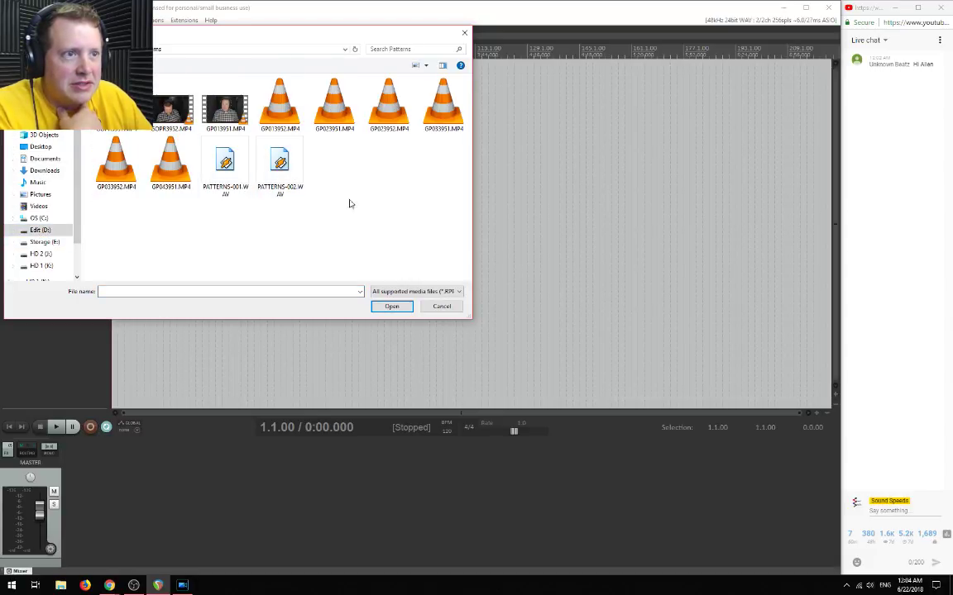
{"action": "left_click_drag", "start_coordinate": [316, 231], "coordinate": [278, 187]}
{"action": "left_click", "coordinate": [240, 170]}
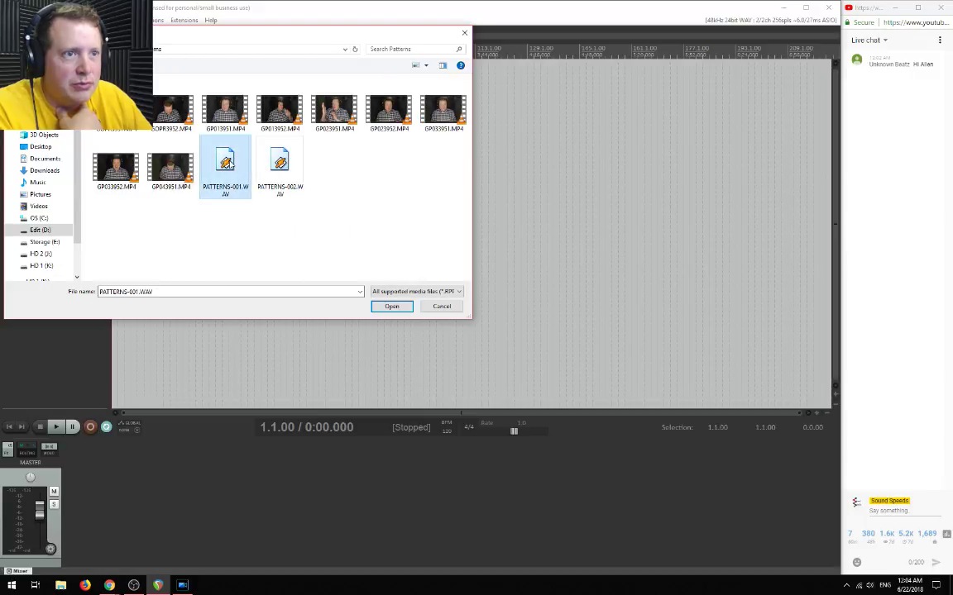
{"action": "double_click", "coordinate": [241, 163]}
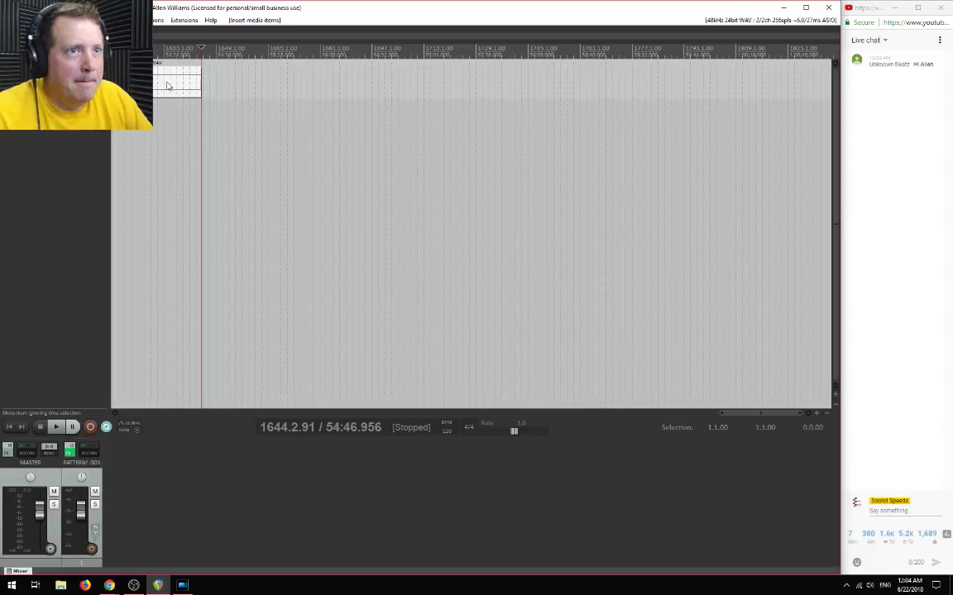
Try the Mono (right) take channel mode on the inserted audio item, check the waveform, and undo the change
{"action": "right_click", "coordinate": [167, 86]}
{"action": "mouse_move", "coordinate": [240, 86]}
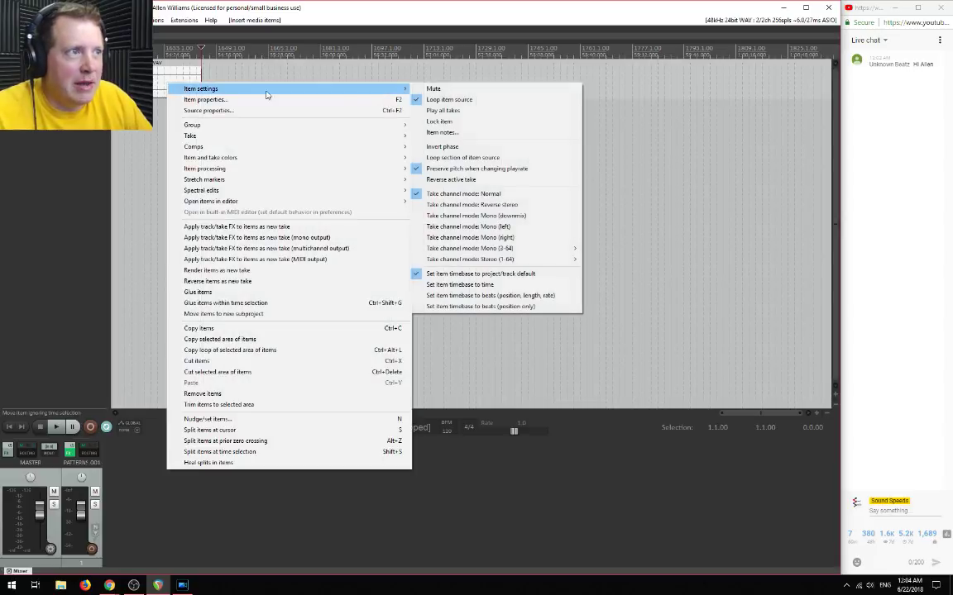
{"action": "left_click", "coordinate": [501, 237]}
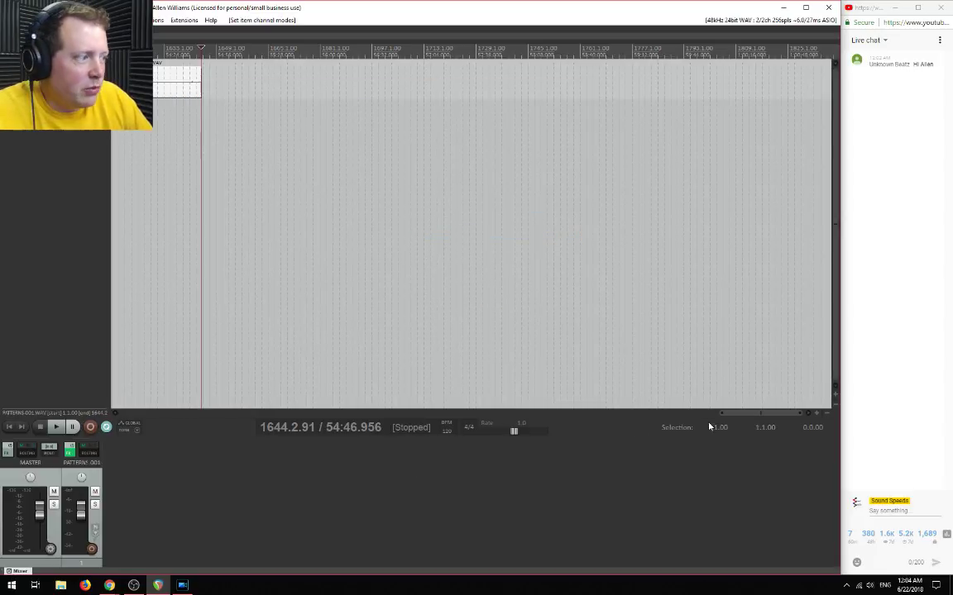
{"action": "scroll", "coordinate": [752, 416], "scroll_direction": "down", "scroll_amount": 5}
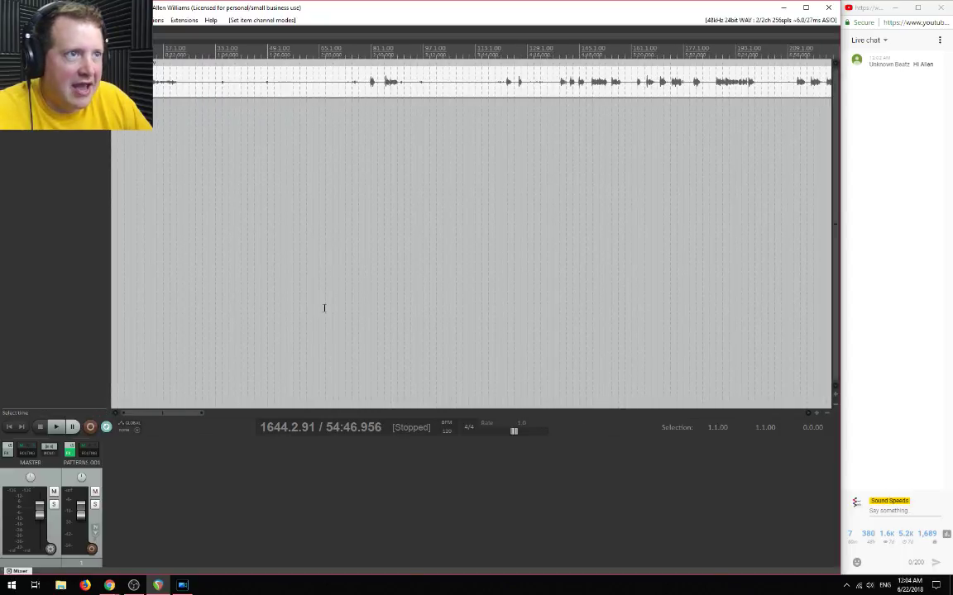
{"action": "scroll", "coordinate": [324, 308], "scroll_direction": "down", "scroll_amount": 2}
{"action": "scroll", "coordinate": [324, 308], "scroll_direction": "down", "scroll_amount": 2}
{"action": "scroll", "coordinate": [324, 308], "scroll_direction": "up", "scroll_amount": 2}
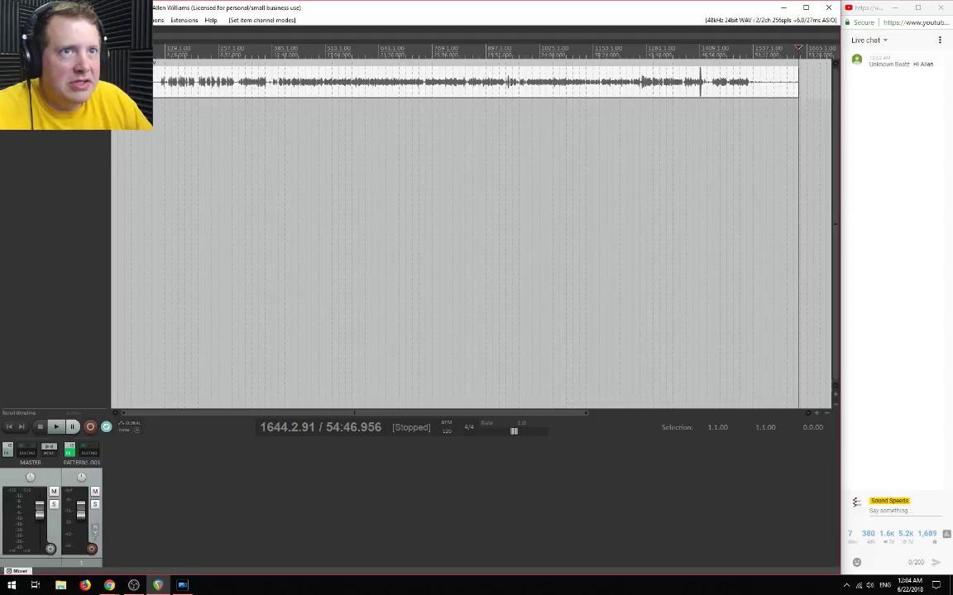
{"action": "left_click", "coordinate": [25, 20]}
{"action": "left_click", "coordinate": [49, 31]}
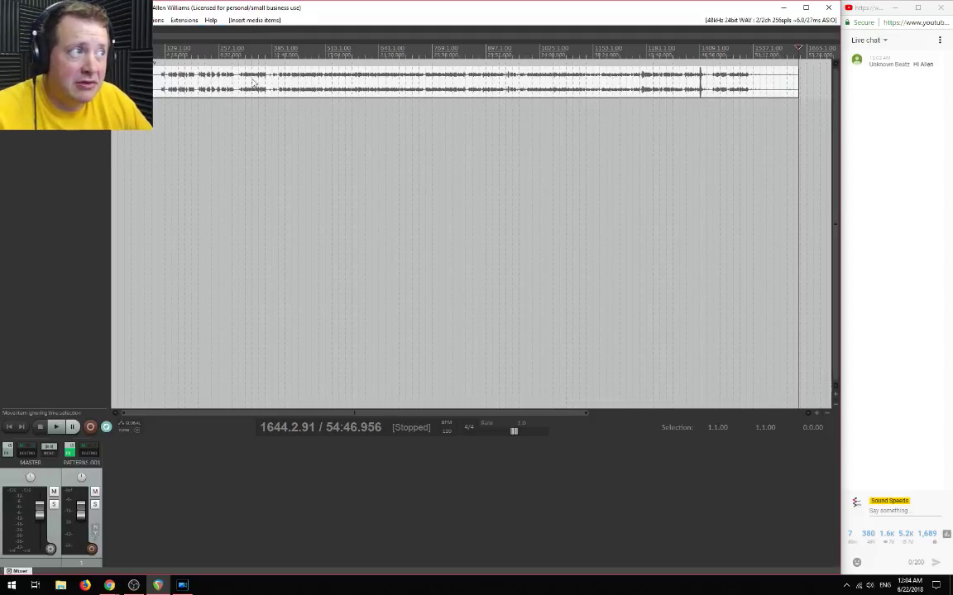
Set the take channel mode of the PATTERNS-001 audio item to Mono (right)
{"action": "right_click", "coordinate": [355, 83]}
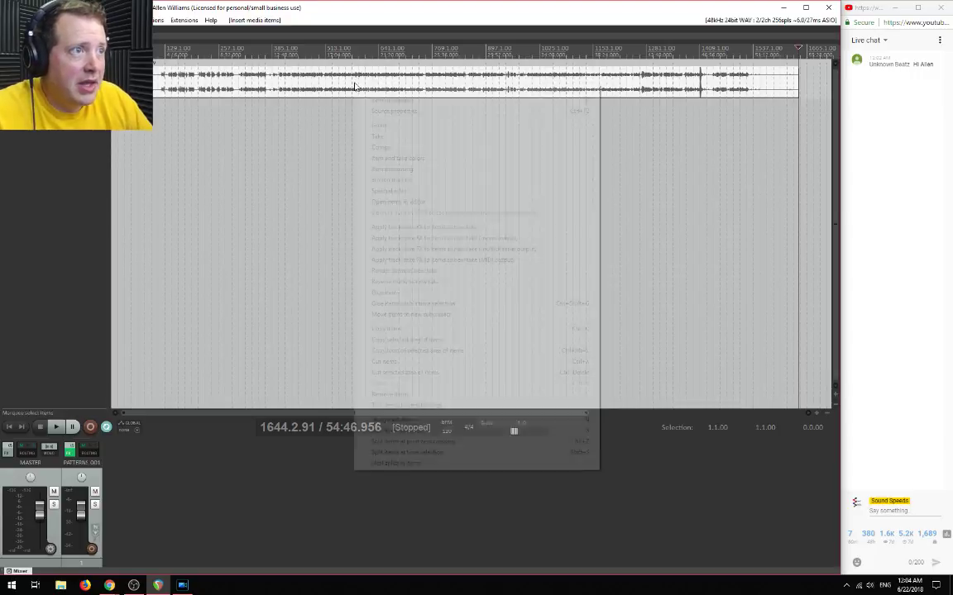
{"action": "mouse_move", "coordinate": [385, 89]}
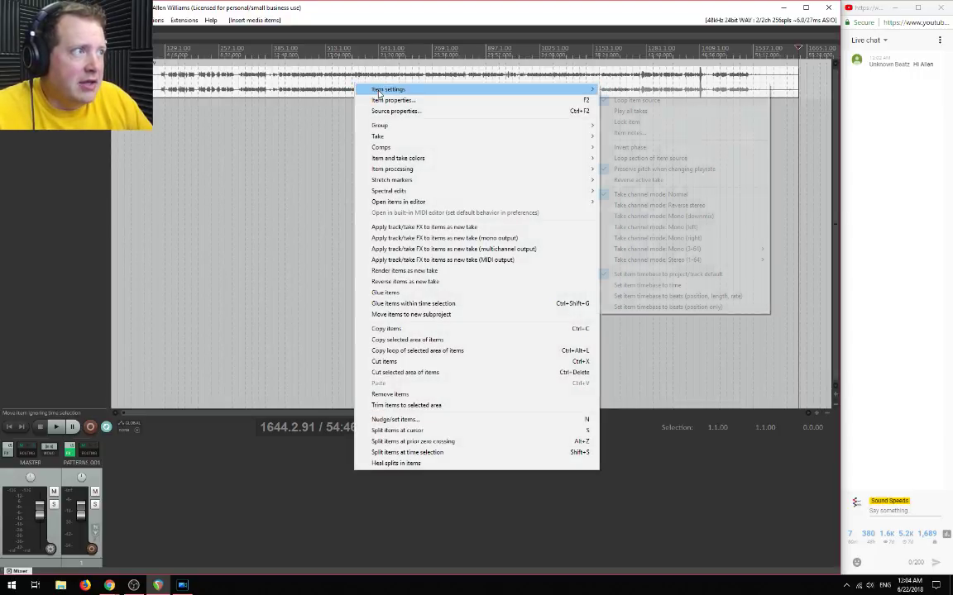
{"action": "left_click", "coordinate": [703, 237]}
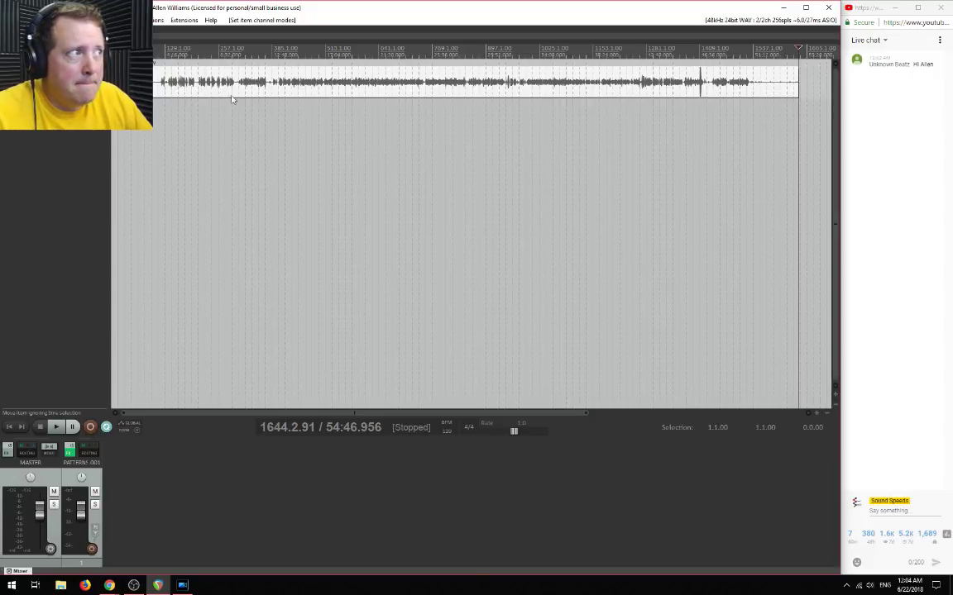
Play the recording from near its start, at about 0:01.3
{"action": "scroll", "coordinate": [222, 87], "scroll_direction": "up", "scroll_amount": 3}
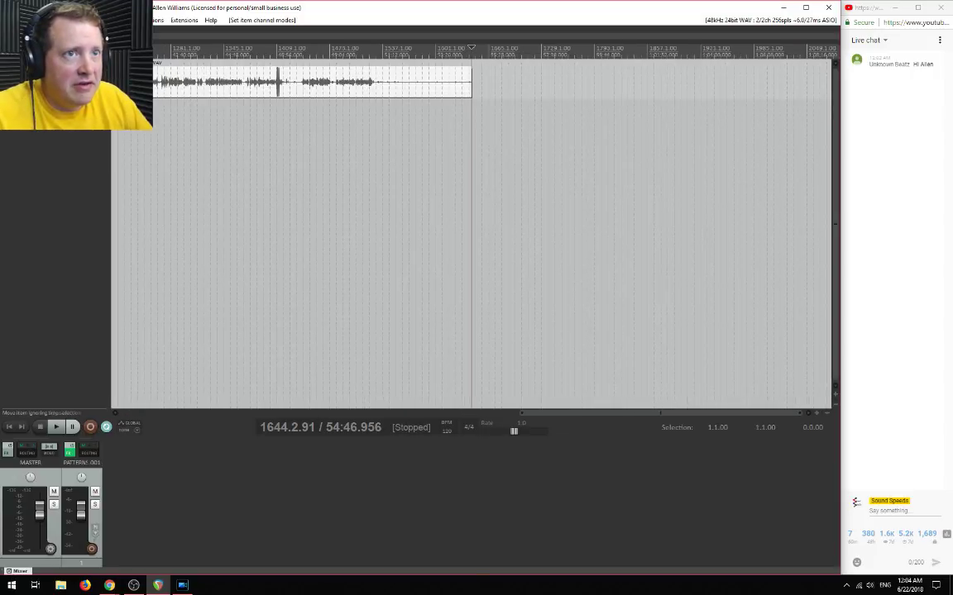
{"action": "left_click_drag", "start_coordinate": [688, 405], "coordinate": [200, 421]}
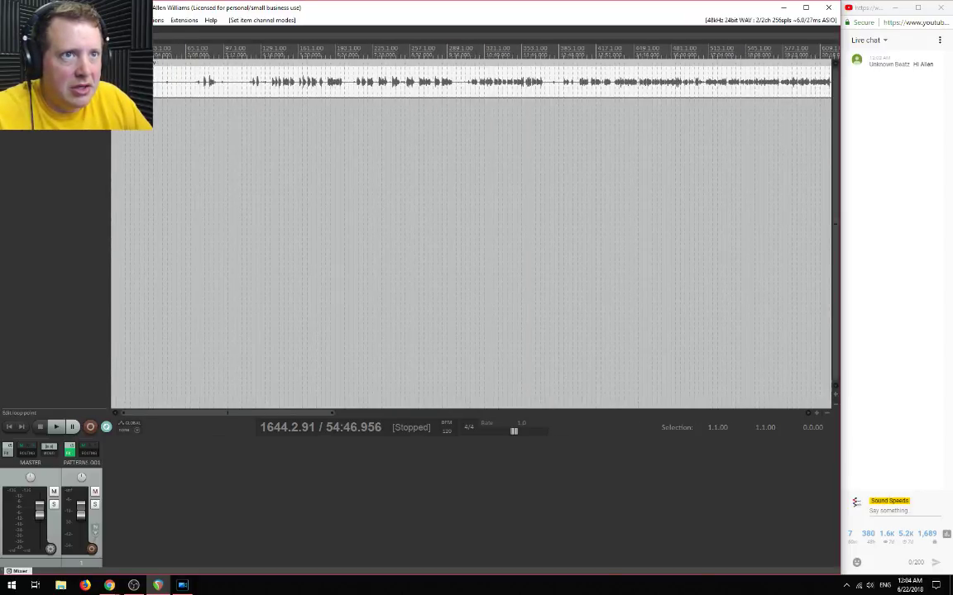
{"action": "left_click", "coordinate": [193, 48]}
{"action": "scroll", "coordinate": [193, 48], "scroll_direction": "up", "scroll_amount": 6}
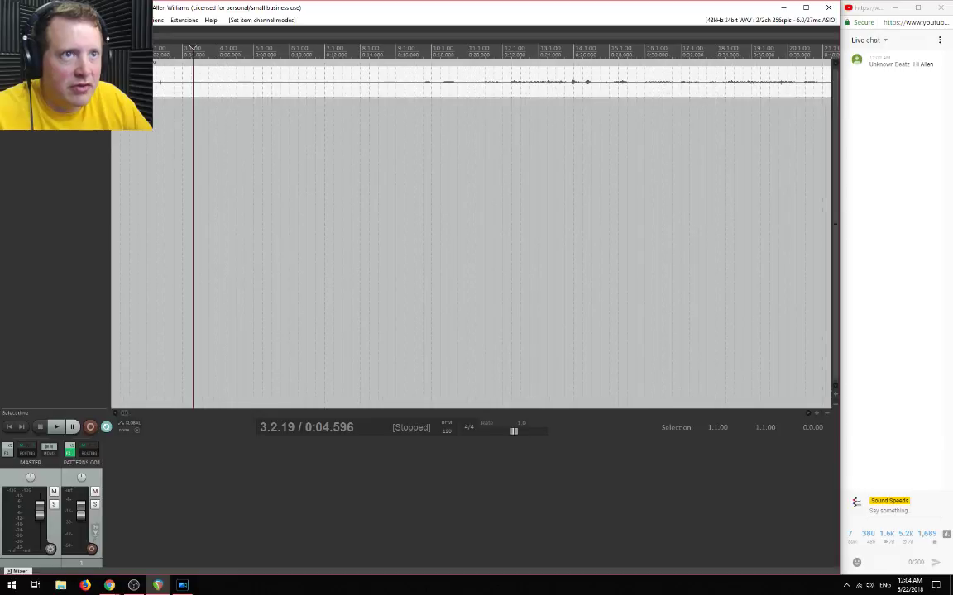
{"action": "left_click", "coordinate": [134, 48]}
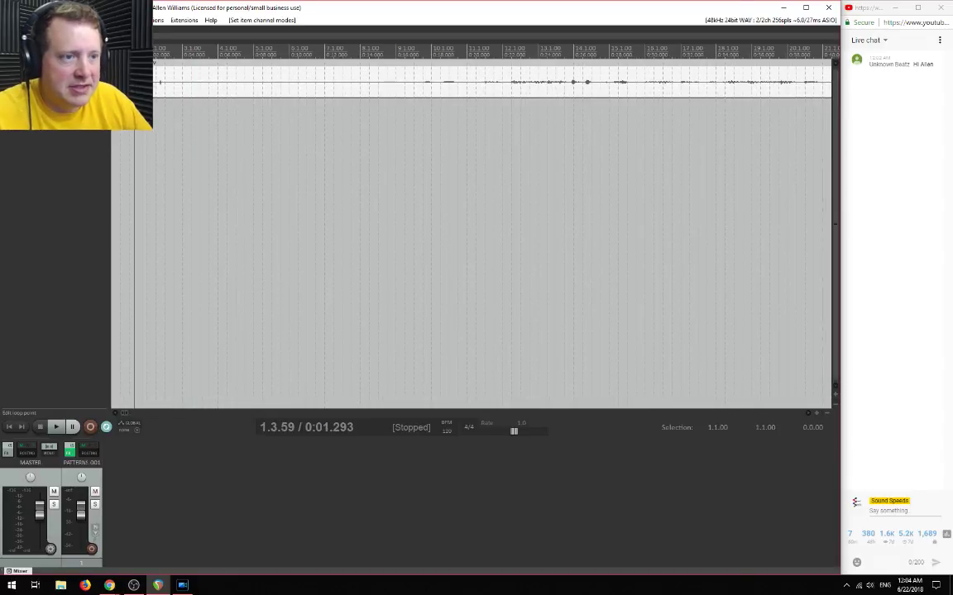
{"action": "key", "text": "space"}
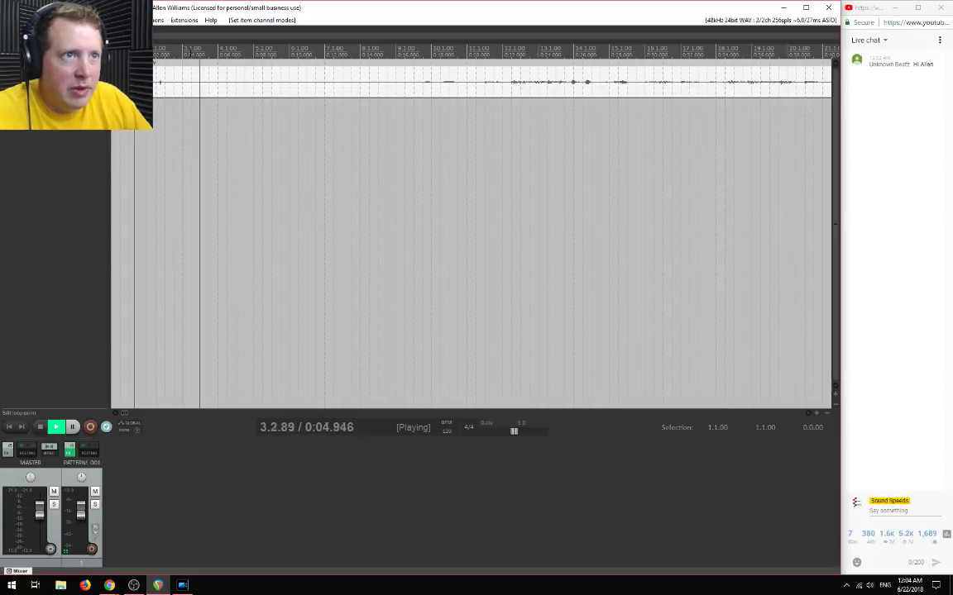
Loop the quiet stretch from 3.1.81 to 5.4.07, build a ReaFir Subtract noise profile from it, and turn off automatic profile building
{"action": "left_click_drag", "start_coordinate": [190, 52], "coordinate": [280, 57]}
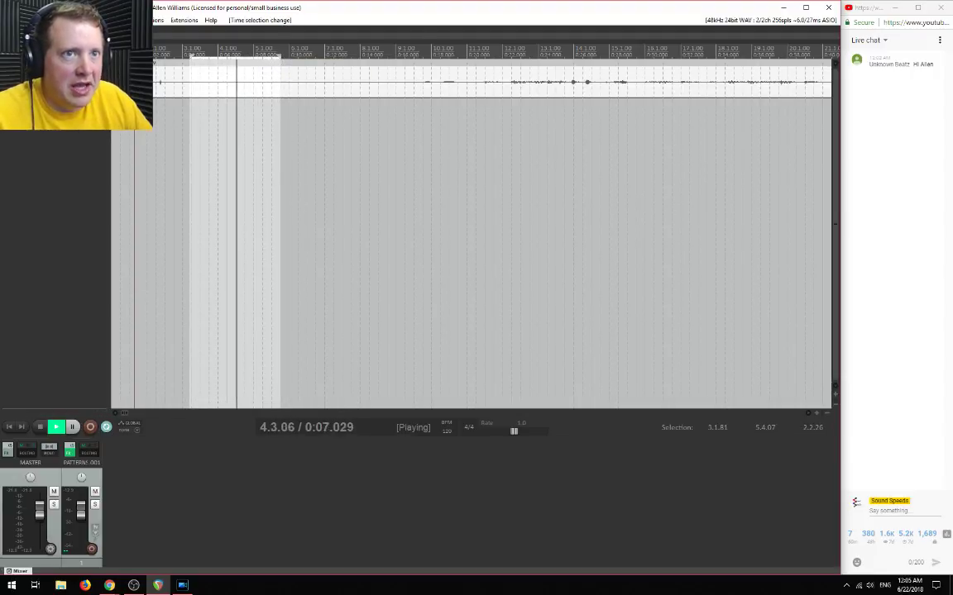
{"action": "key", "text": "f"}
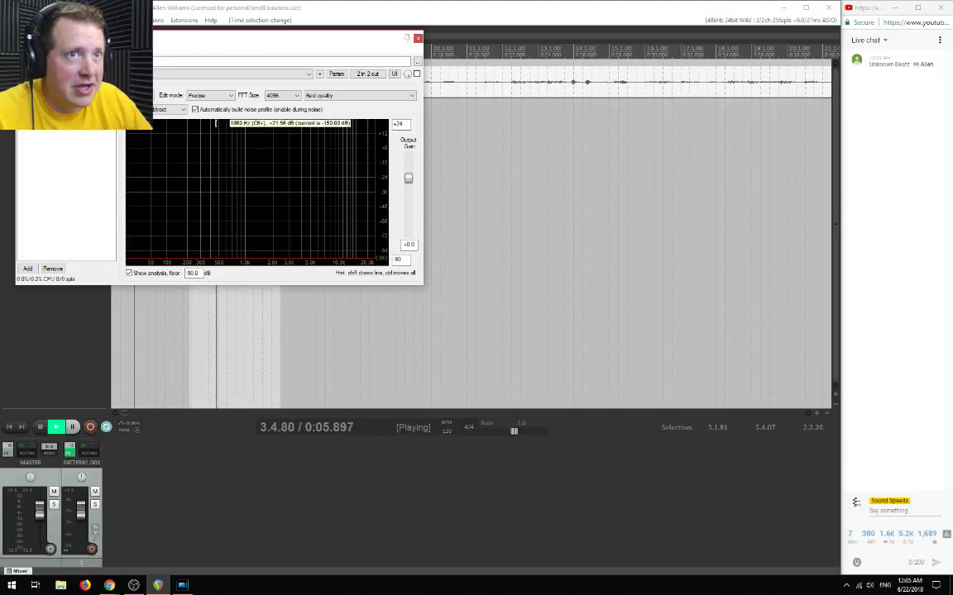
{"action": "left_click", "coordinate": [196, 110]}
{"action": "left_click_drag", "start_coordinate": [281, 37], "coordinate": [480, 139]}
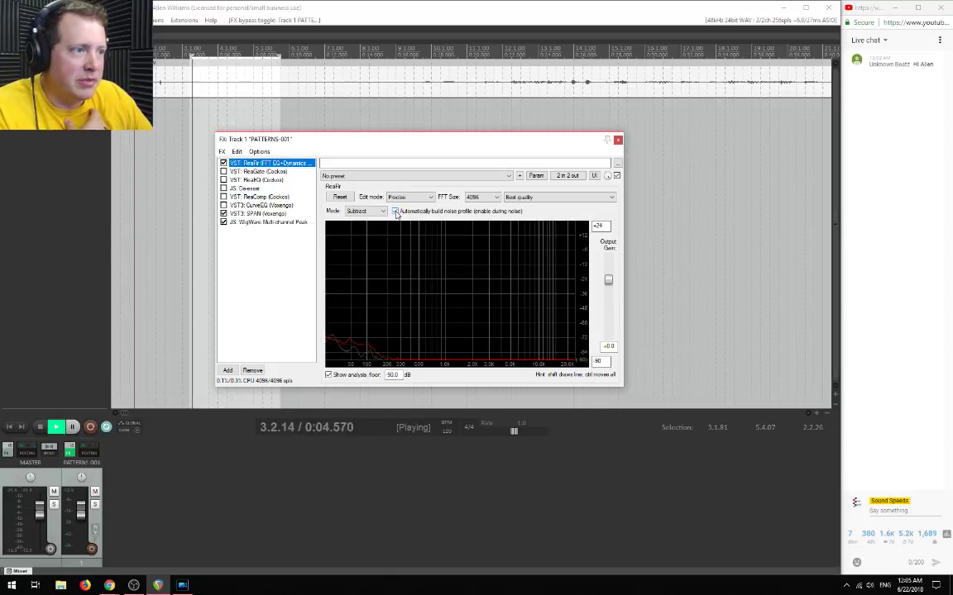
{"action": "left_click", "coordinate": [396, 211]}
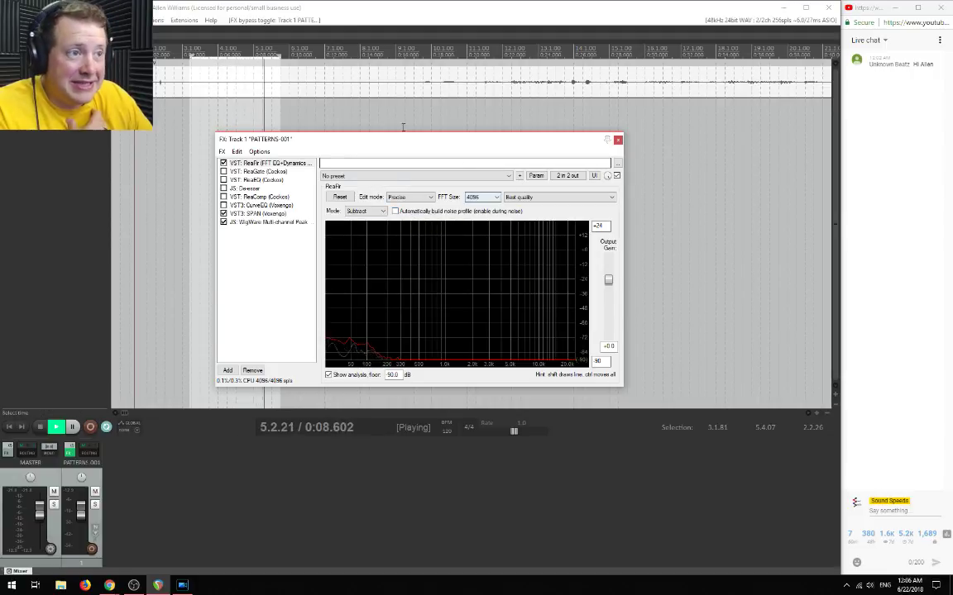
Play the speech from about 0:36 with the noise profile applied, and stop playback
{"action": "scroll", "coordinate": [329, 115], "scroll_direction": "down", "scroll_amount": 5}
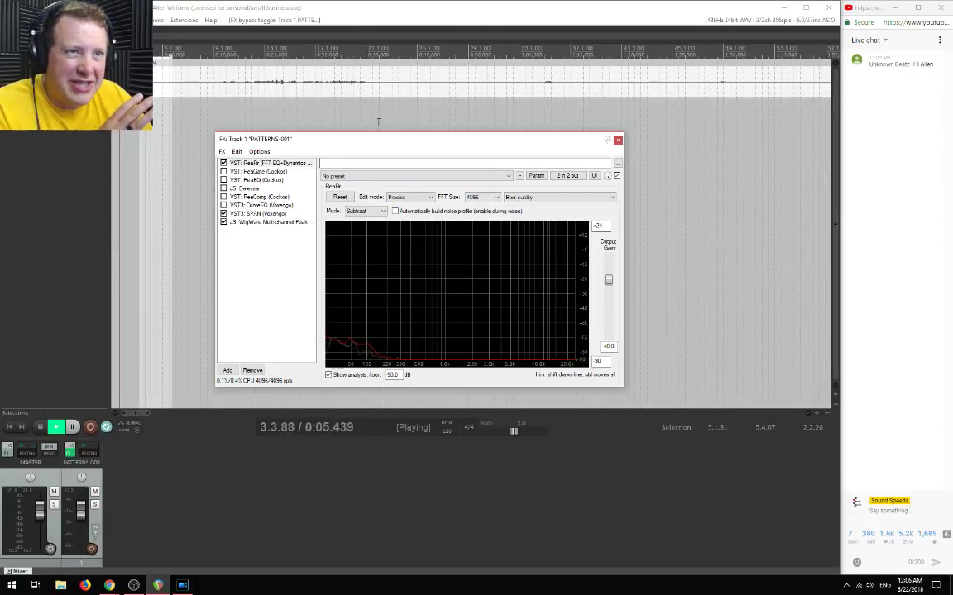
{"action": "scroll", "coordinate": [335, 112], "scroll_direction": "down", "scroll_amount": 3}
{"action": "left_click", "coordinate": [229, 112]}
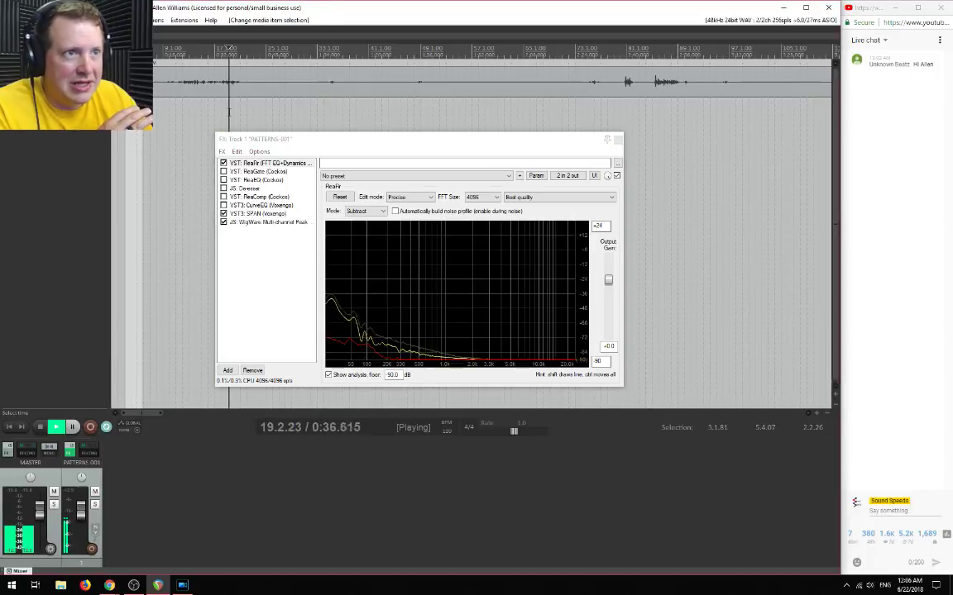
{"action": "key", "text": "space"}
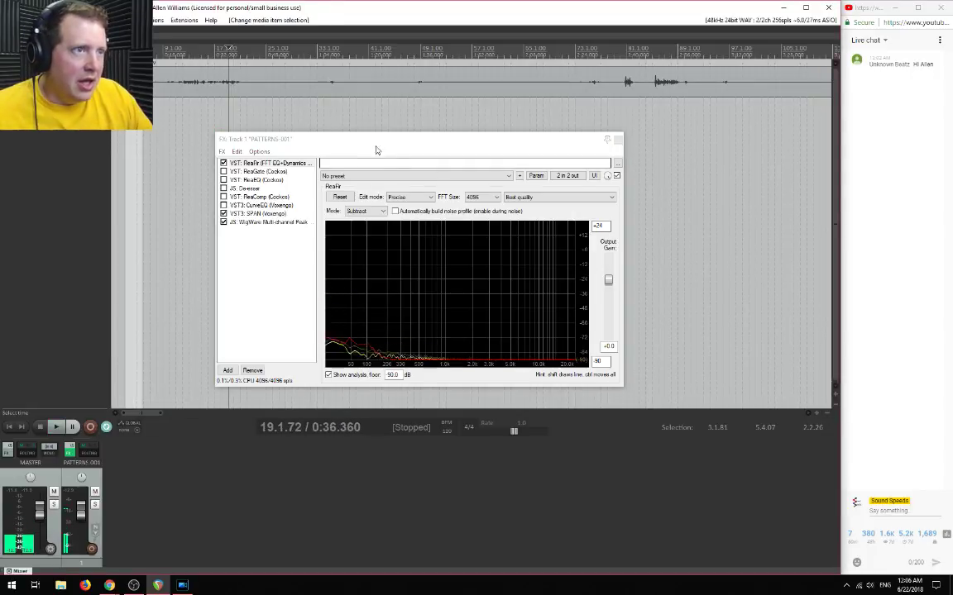
Extend the time selection over the whole recording, from 1.1.00 to 1644.2.91
{"action": "scroll", "coordinate": [282, 120], "scroll_direction": "down", "scroll_amount": 4}
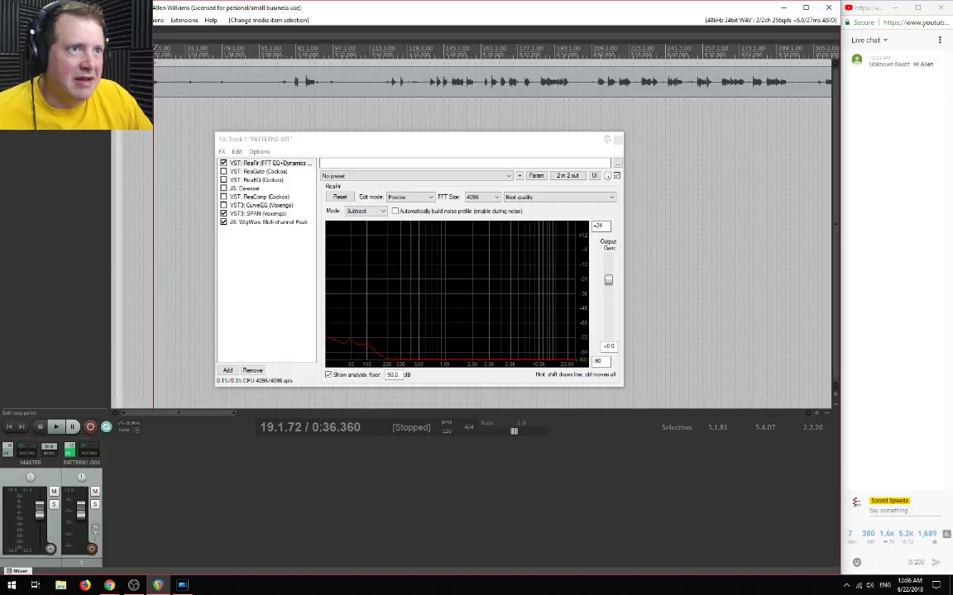
{"action": "key", "text": "ctrl+a"}
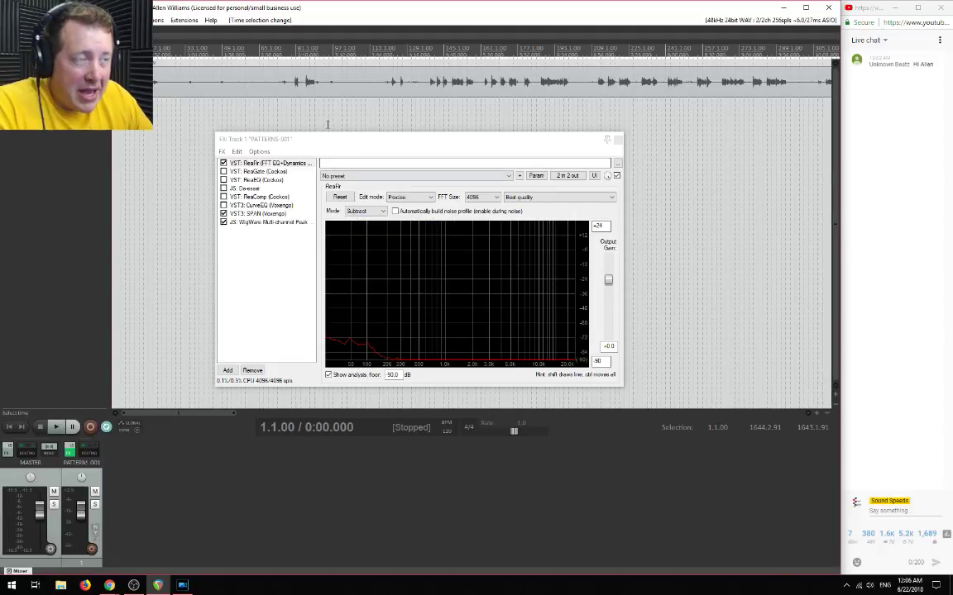
{"action": "scroll", "coordinate": [343, 118], "scroll_direction": "down", "scroll_amount": 6}
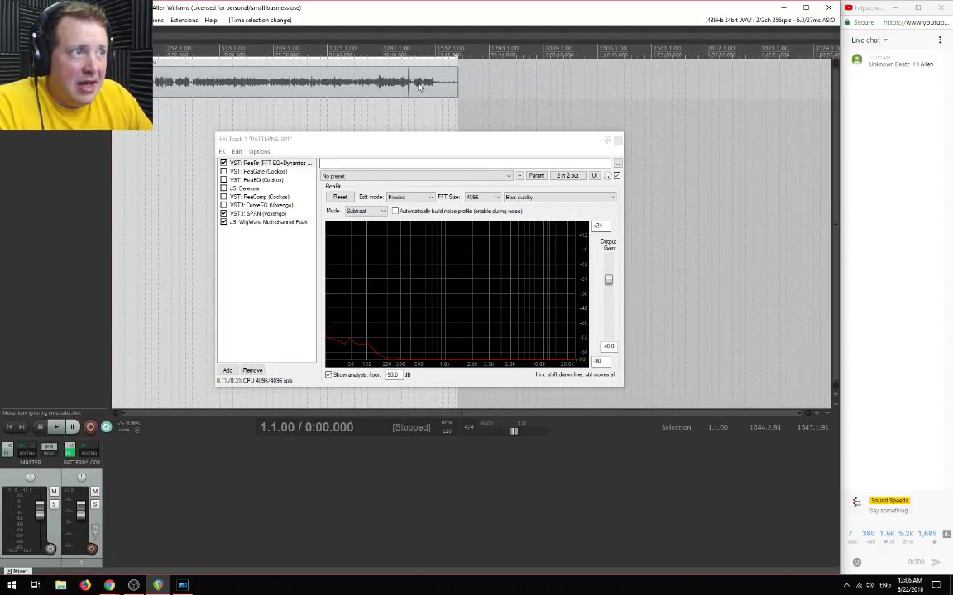
Split the recording before and after the cluster of loud peaks, at 46:56.773 and 47:01.581
{"action": "left_click", "coordinate": [409, 83]}
{"action": "scroll", "coordinate": [409, 83], "scroll_direction": "up", "scroll_amount": 6}
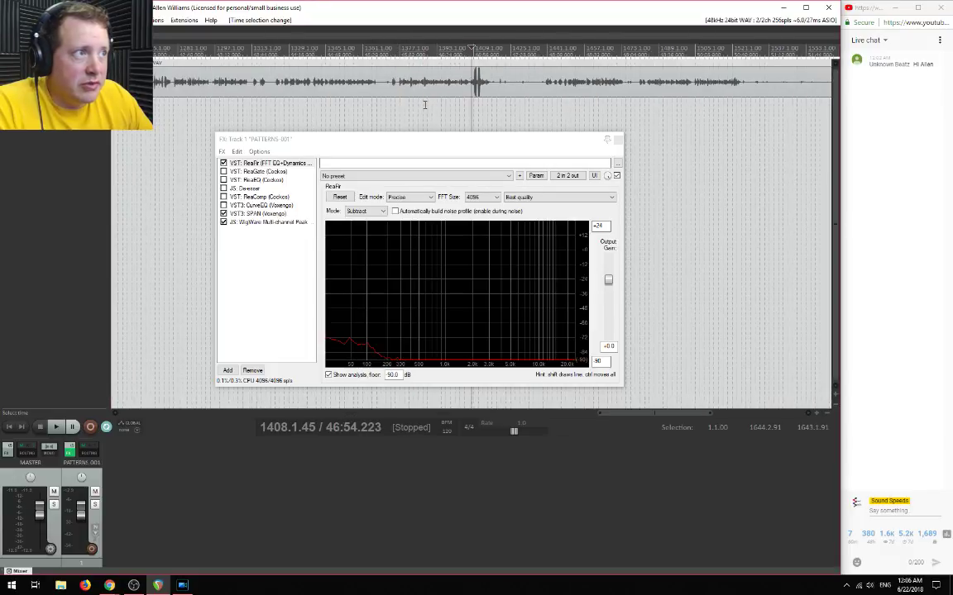
{"action": "scroll", "coordinate": [635, 118], "scroll_direction": "up", "scroll_amount": 3}
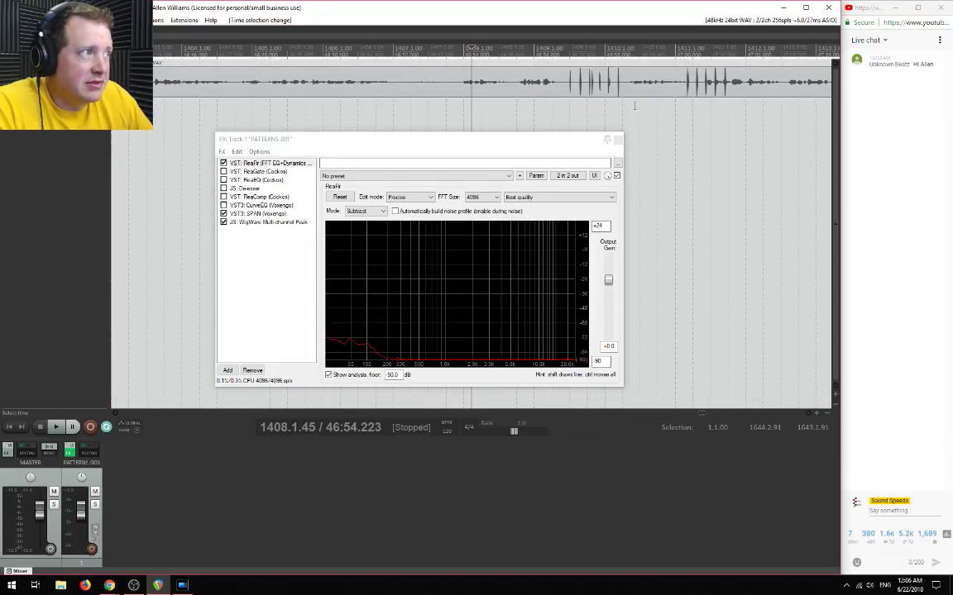
{"action": "left_click", "coordinate": [561, 55]}
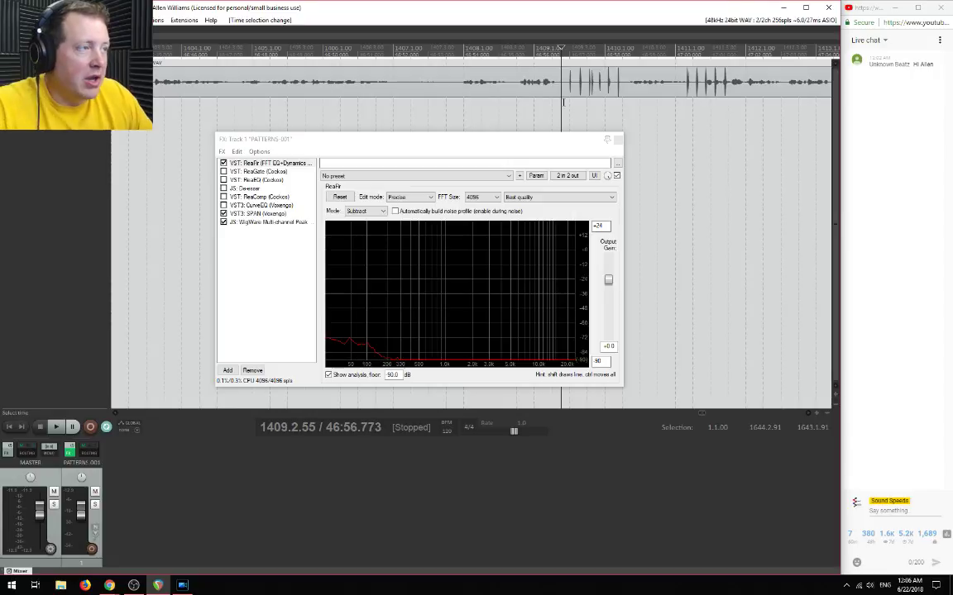
{"action": "key", "text": "s"}
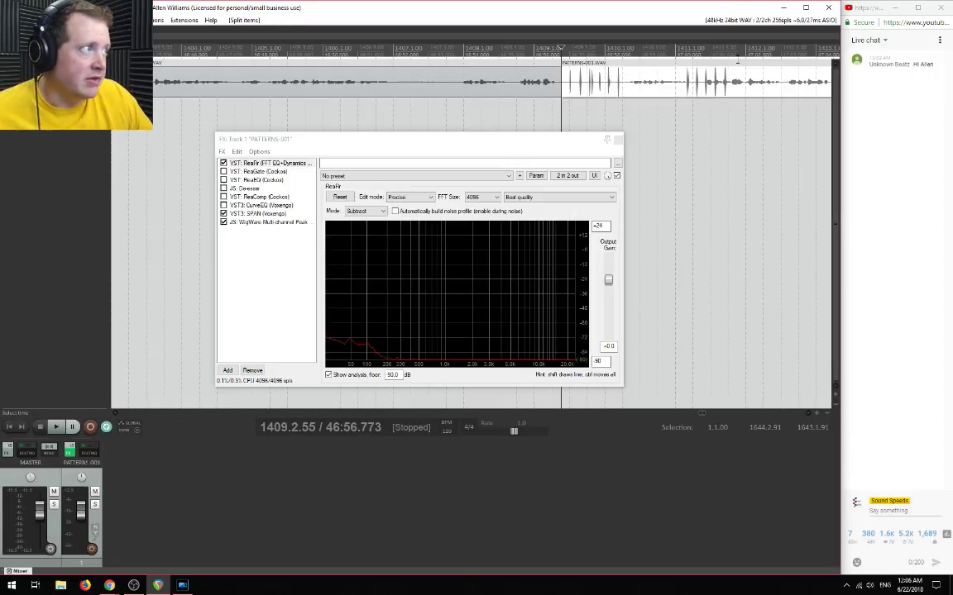
{"action": "left_click", "coordinate": [729, 48]}
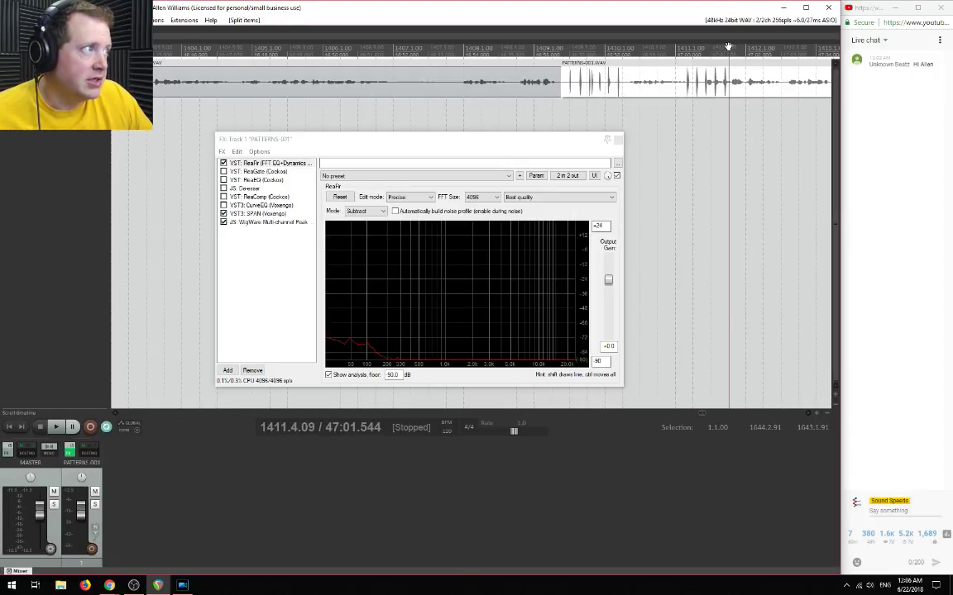
{"action": "left_click", "coordinate": [729, 48]}
{"action": "left_click", "coordinate": [730, 48]}
{"action": "key", "text": "s"}
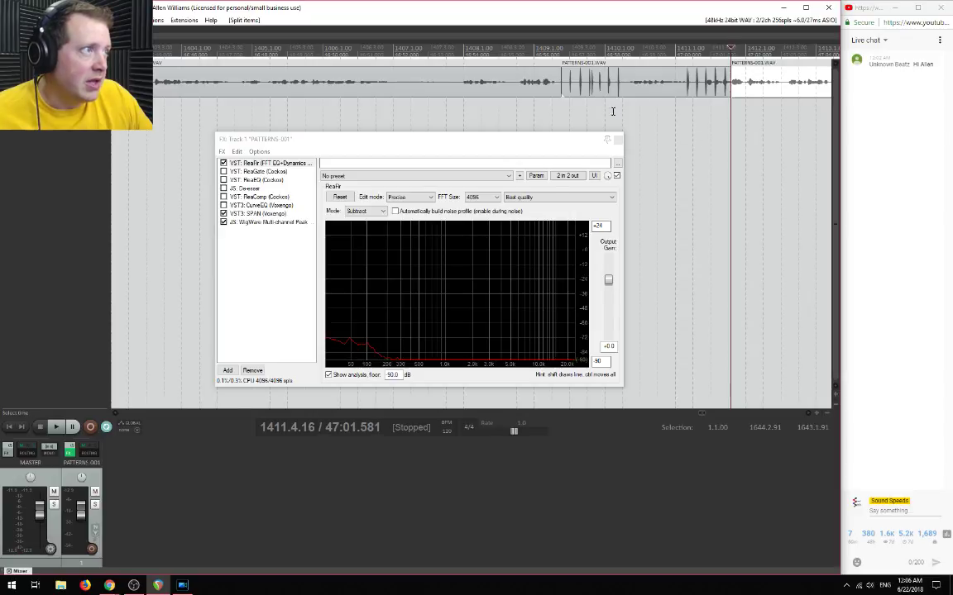
Add a take volume envelope to the split section with the loud peaks and lower its level well below 0 dB
{"action": "left_click", "coordinate": [612, 83]}
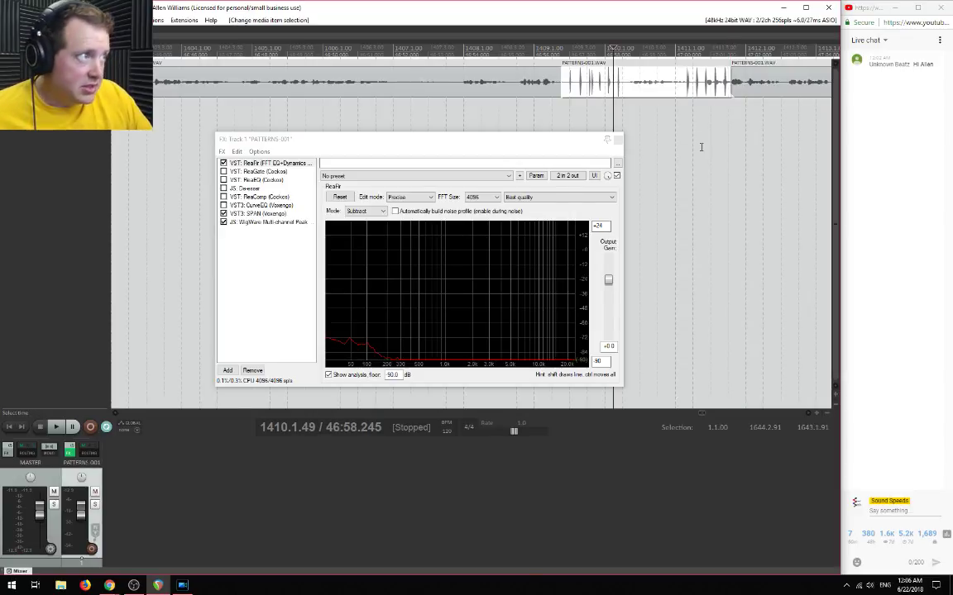
{"action": "right_click", "coordinate": [660, 96]}
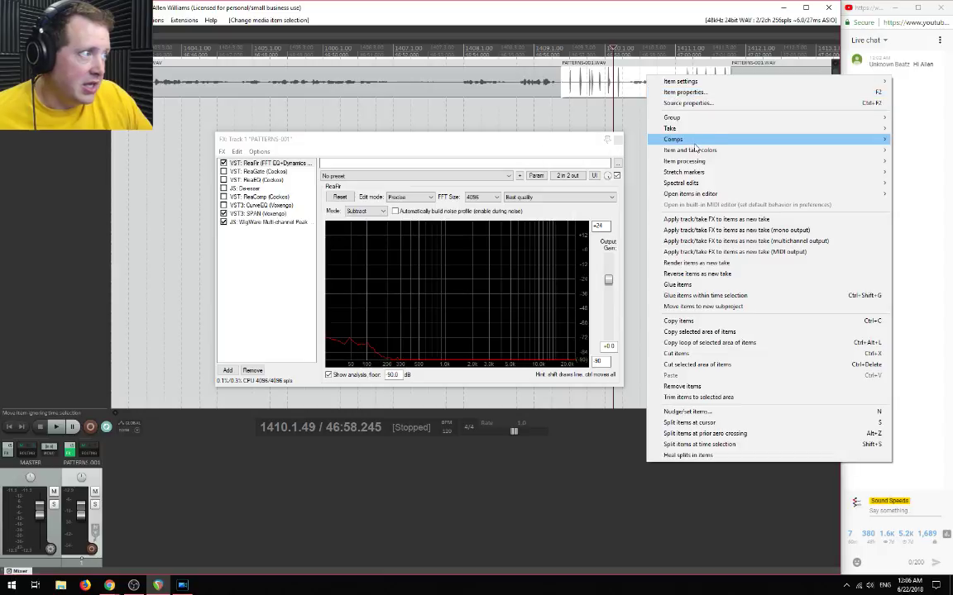
{"action": "mouse_move", "coordinate": [696, 166]}
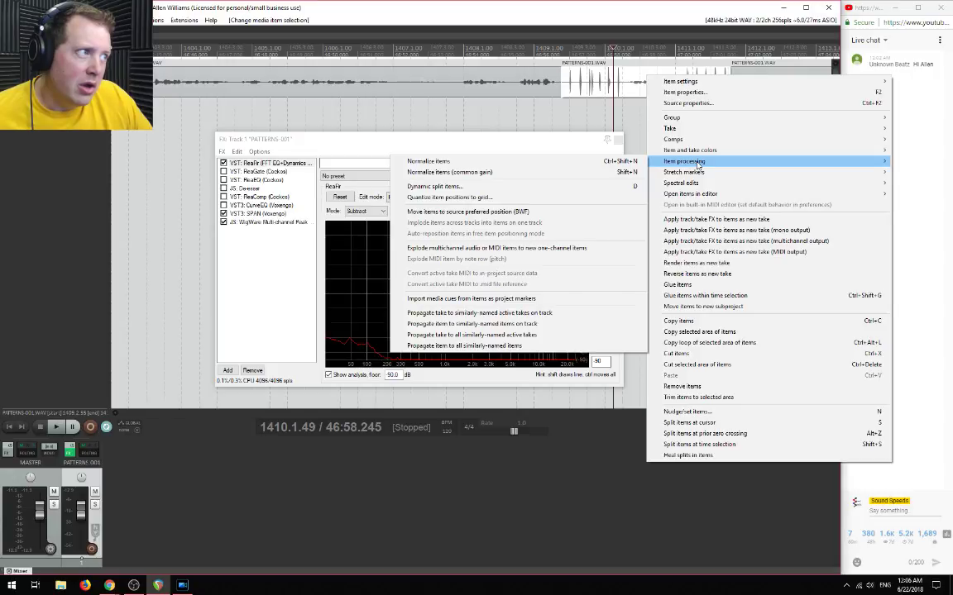
{"action": "mouse_move", "coordinate": [697, 129]}
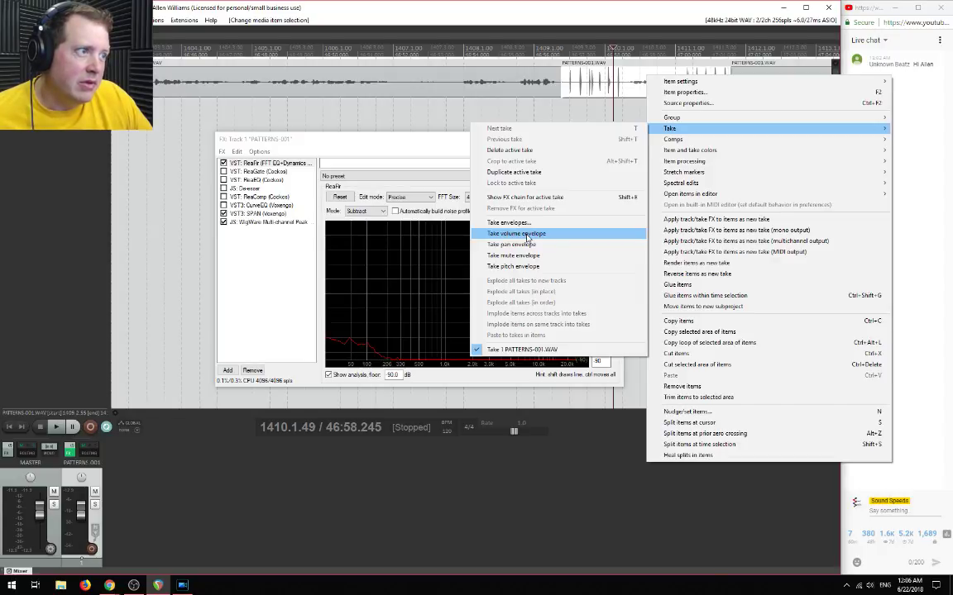
{"action": "left_click", "coordinate": [526, 235]}
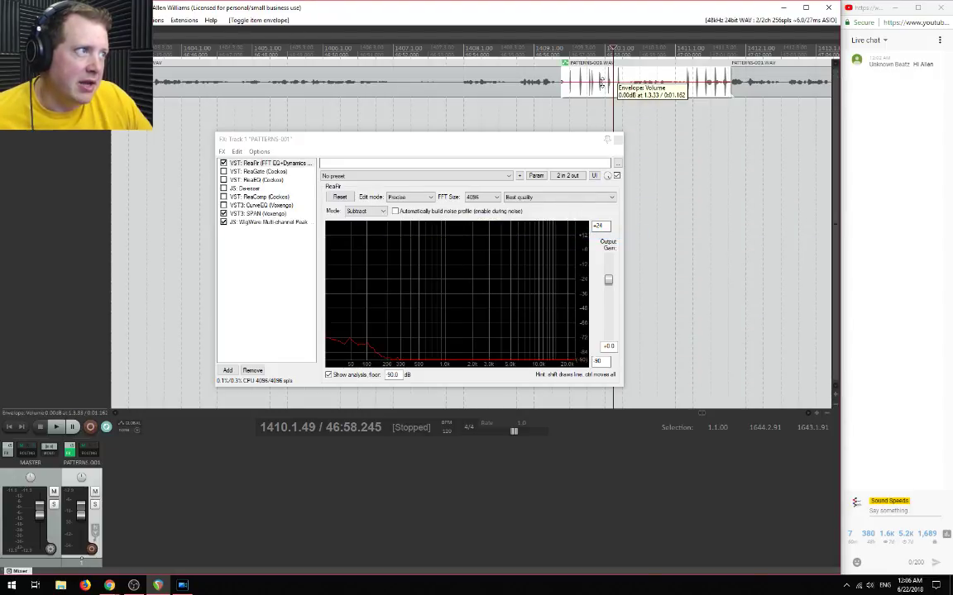
{"action": "left_click_drag", "start_coordinate": [601, 79], "coordinate": [604, 115]}
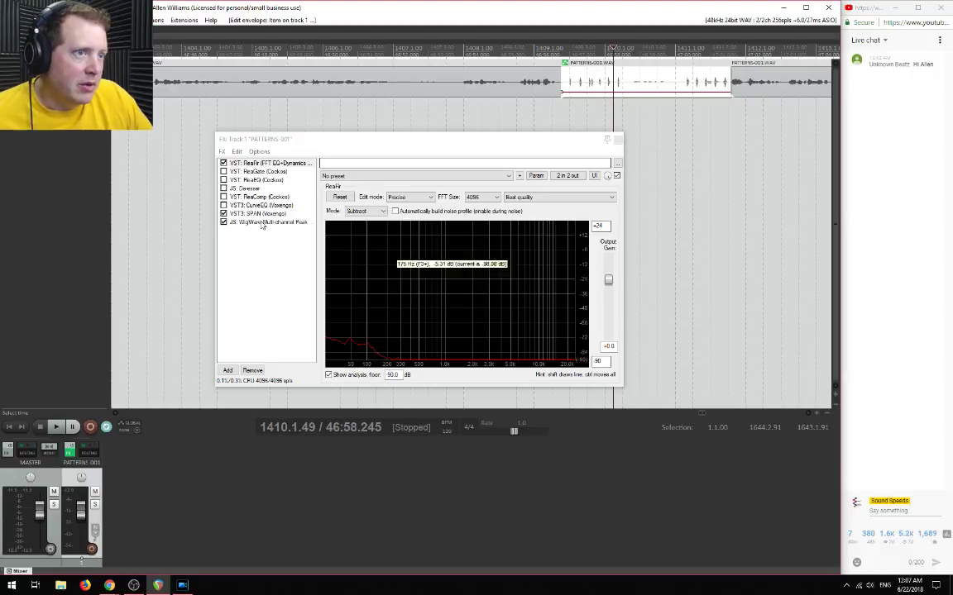
Select all the items on the track and glue them within the time selection into one item
{"action": "scroll", "coordinate": [472, 124], "scroll_direction": "down", "scroll_amount": 5}
{"action": "scroll", "coordinate": [472, 126], "scroll_direction": "down", "scroll_amount": 4}
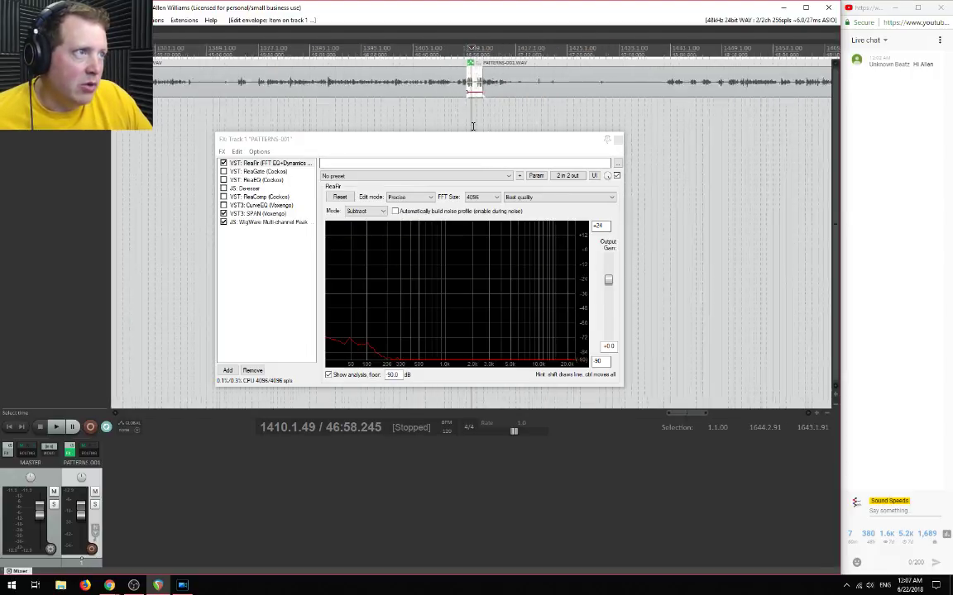
{"action": "scroll", "coordinate": [475, 125], "scroll_direction": "down", "scroll_amount": 2}
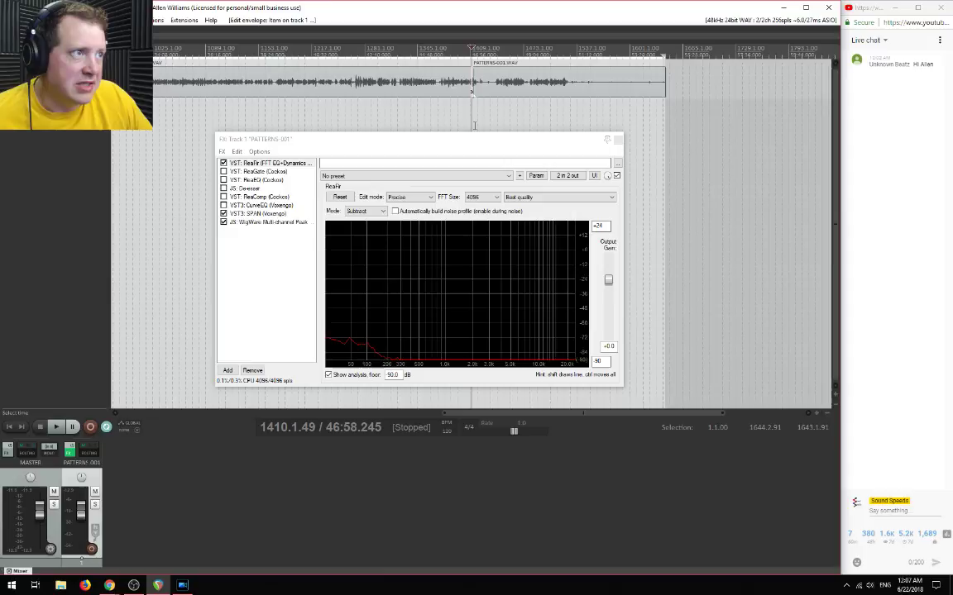
{"action": "left_click", "coordinate": [411, 78]}
{"action": "key", "text": "ctrl+a"}
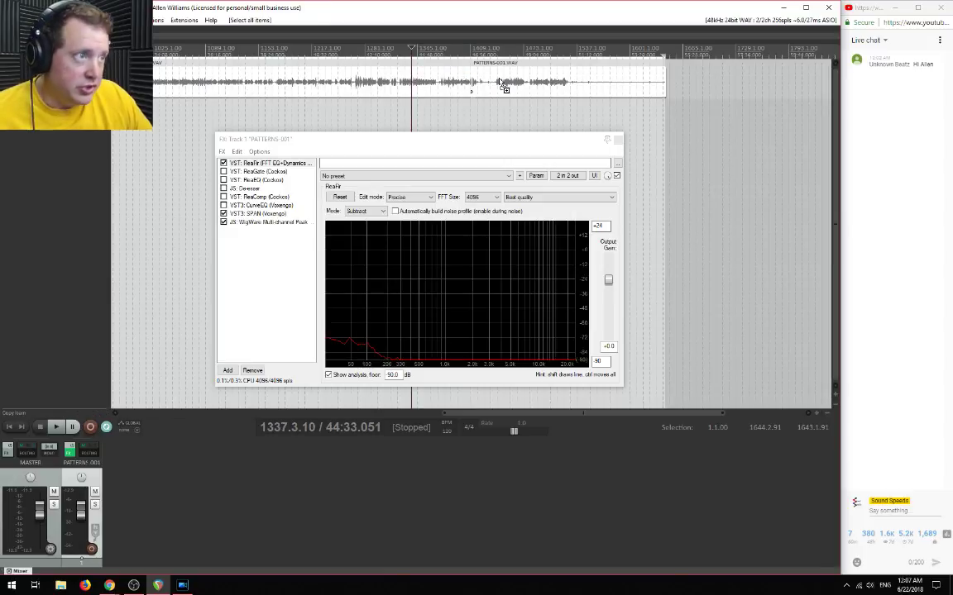
{"action": "right_click", "coordinate": [443, 76]}
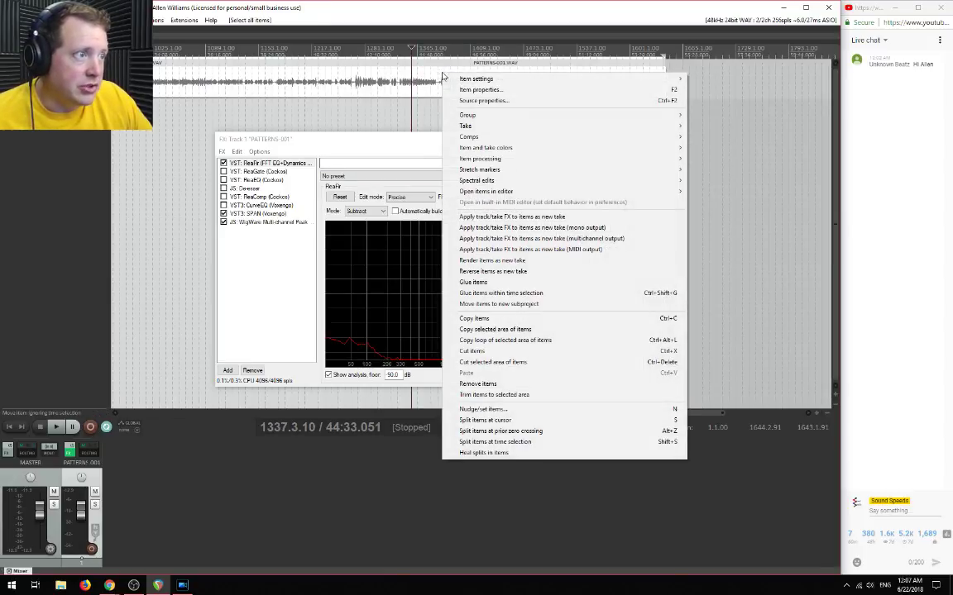
{"action": "mouse_move", "coordinate": [475, 159]}
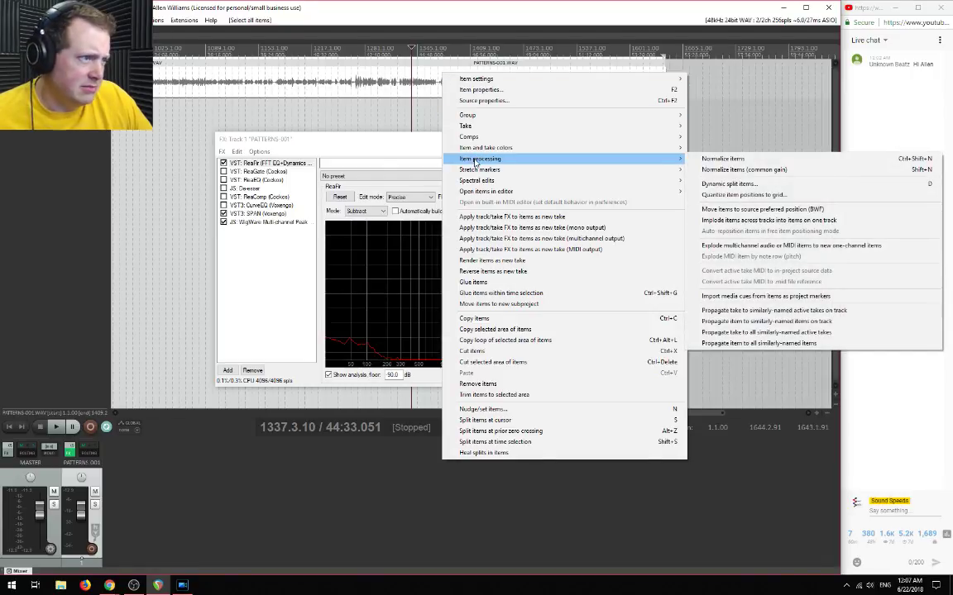
{"action": "left_click", "coordinate": [487, 294]}
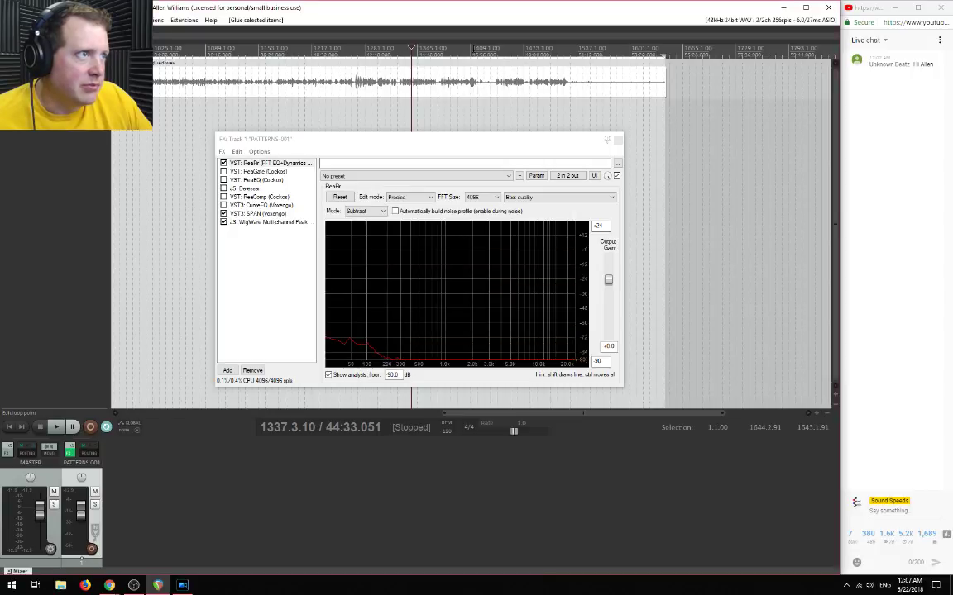
Inspect the glued recording around the lowered peaks, and normalize the item
{"action": "left_click", "coordinate": [474, 52]}
{"action": "scroll", "coordinate": [487, 98], "scroll_direction": "up", "scroll_amount": 5}
{"action": "scroll", "coordinate": [488, 98], "scroll_direction": "down", "scroll_amount": 10}
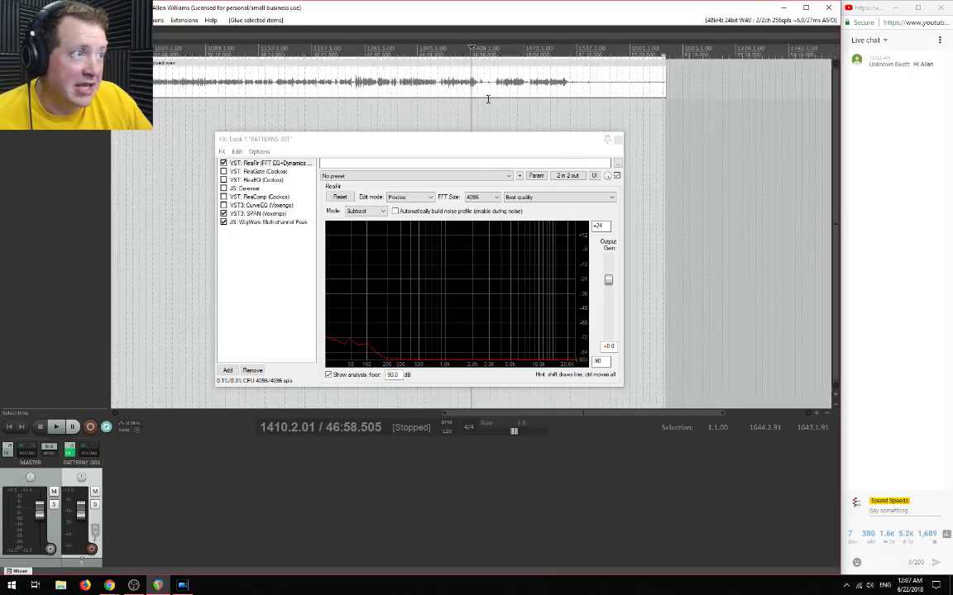
{"action": "right_click", "coordinate": [393, 88]}
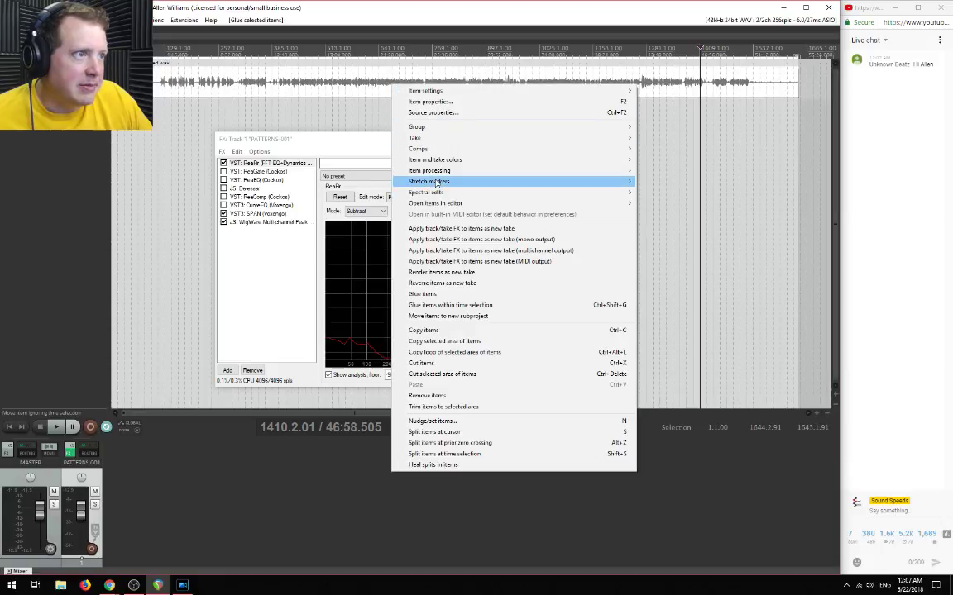
{"action": "mouse_move", "coordinate": [578, 170]}
{"action": "left_click", "coordinate": [722, 171]}
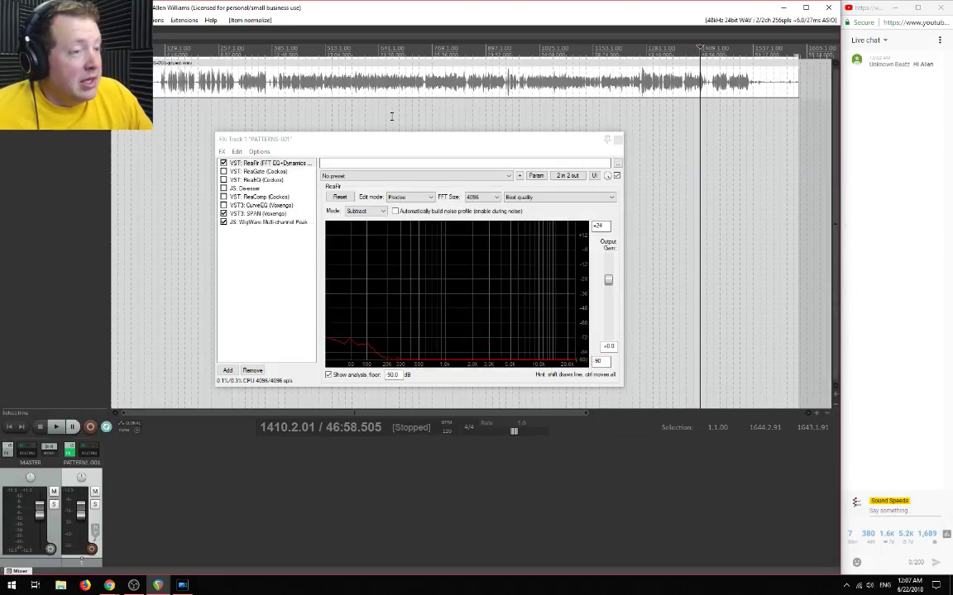
Enable ReaGate on the track and set its threshold to -60 dB
{"action": "left_click", "coordinate": [236, 172]}
{"action": "left_click", "coordinate": [223, 171]}
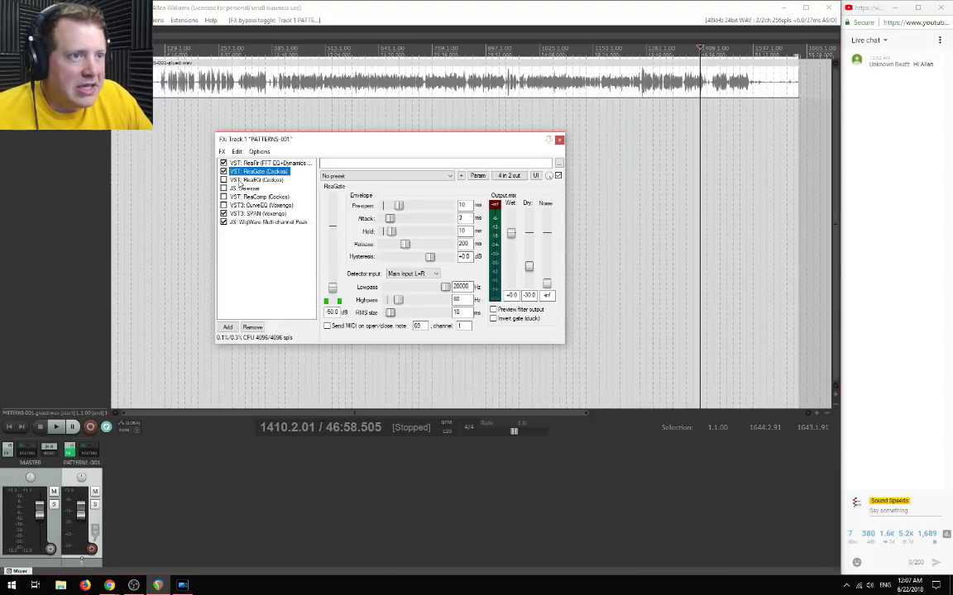
{"action": "left_click", "coordinate": [335, 291]}
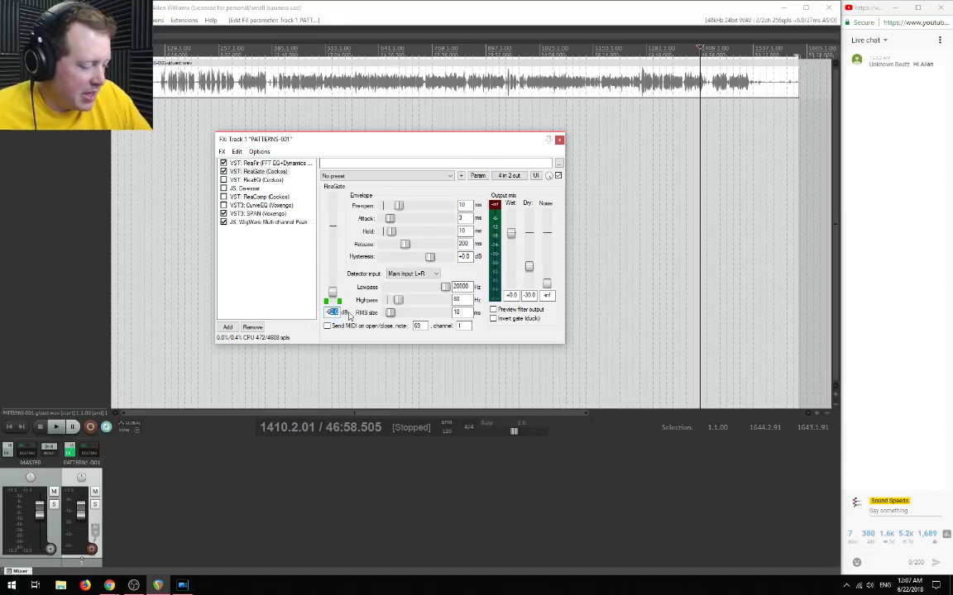
{"action": "type", "text": "-60"}
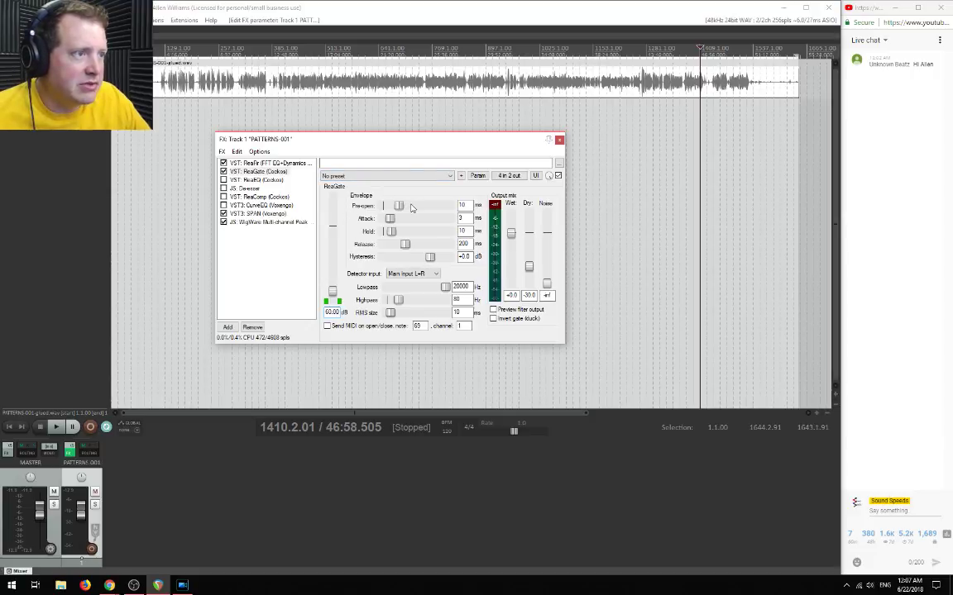
{"action": "left_click", "coordinate": [464, 205]}
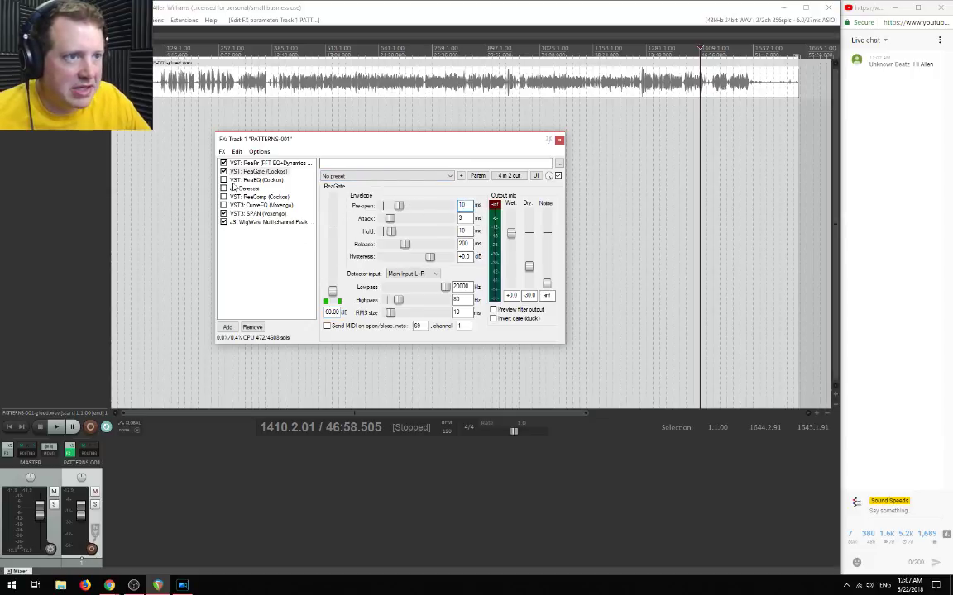
Enable ReaEQ, the De-esser and ReaComp in the track's effects chain, and close the chain window
{"action": "left_click", "coordinate": [241, 180]}
{"action": "left_click", "coordinate": [223, 179]}
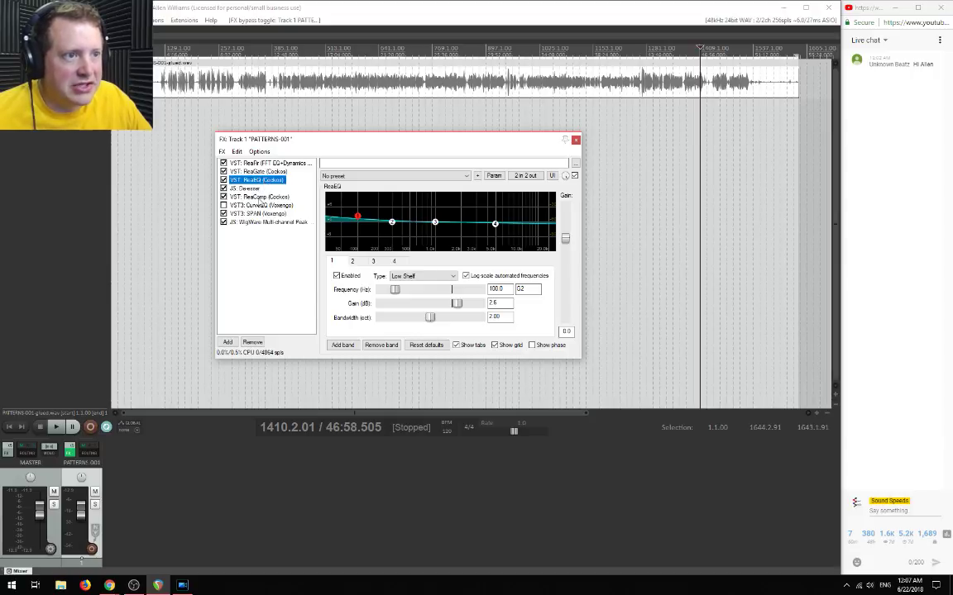
{"action": "left_click", "coordinate": [576, 140]}
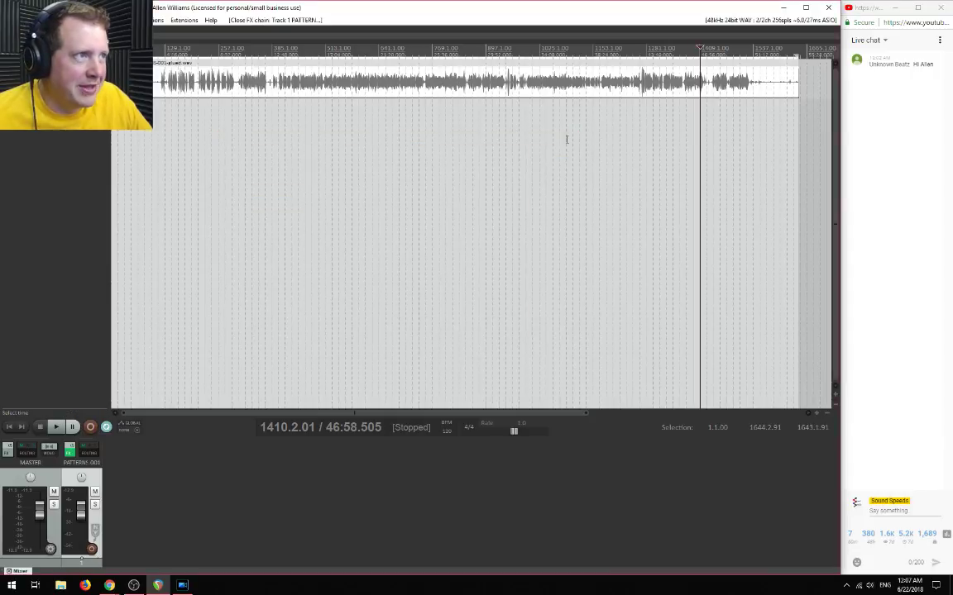
Set the time selection to the whole glued recording, with the edit cursor at 1.1.00
{"action": "left_click", "coordinate": [319, 140]}
{"action": "scroll", "coordinate": [368, 146], "scroll_direction": "down", "scroll_amount": 4}
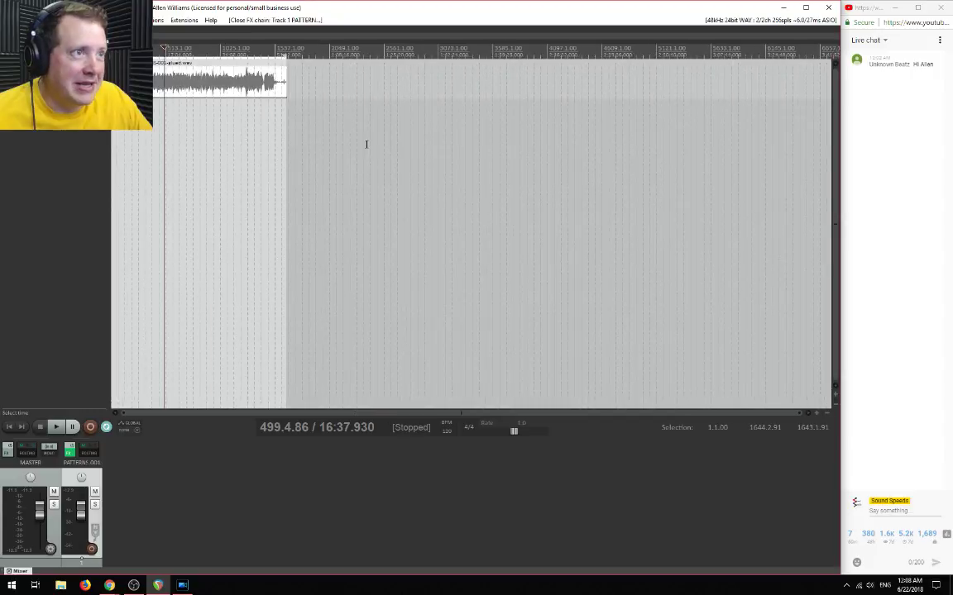
{"action": "scroll", "coordinate": [199, 98], "scroll_direction": "up", "scroll_amount": 1}
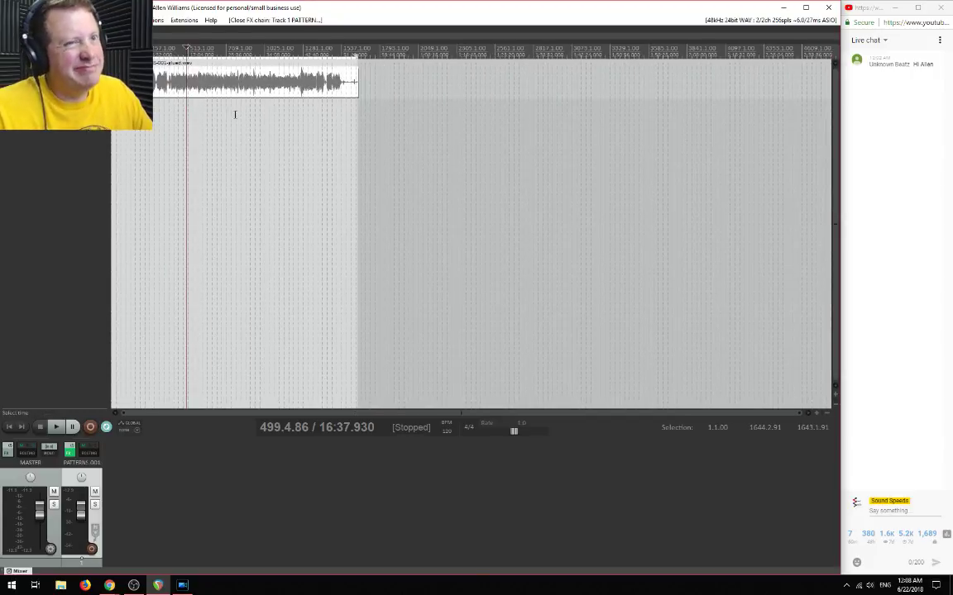
{"action": "scroll", "coordinate": [176, 106], "scroll_direction": "down", "scroll_amount": 1}
{"action": "scroll", "coordinate": [180, 110], "scroll_direction": "up", "scroll_amount": 1}
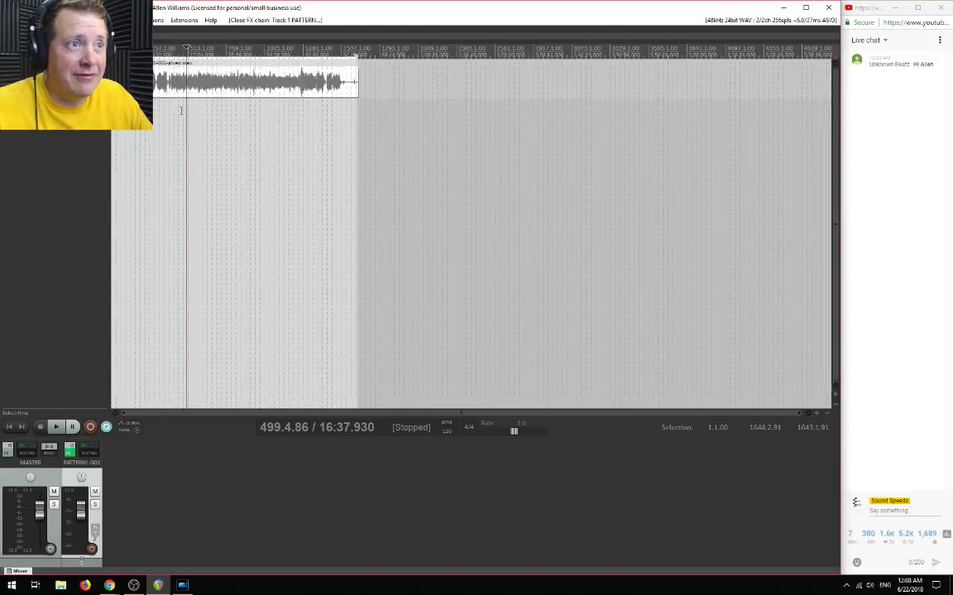
{"action": "scroll", "coordinate": [182, 110], "scroll_direction": "up", "scroll_amount": 2}
{"action": "double_click", "coordinate": [218, 56]}
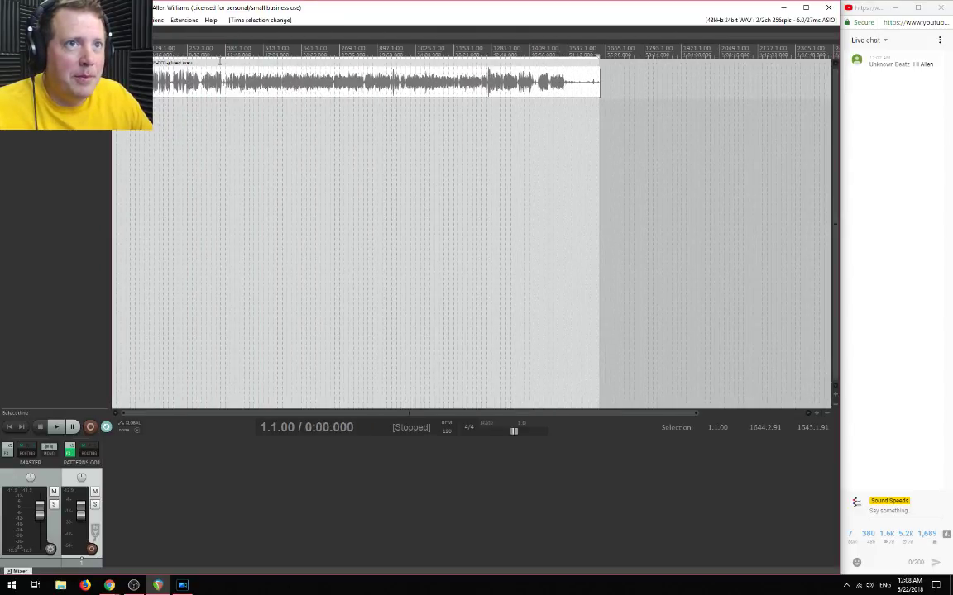
Open the render settings and set the output directory to D:\Patterns
{"action": "left_click", "coordinate": [12, 19]}
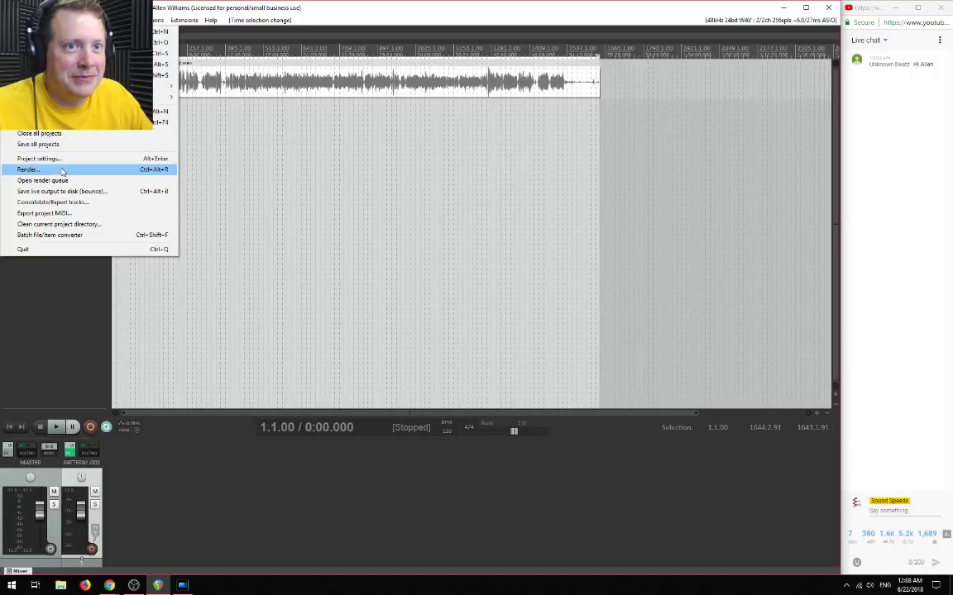
{"action": "left_click", "coordinate": [96, 166]}
{"action": "left_click", "coordinate": [569, 206]}
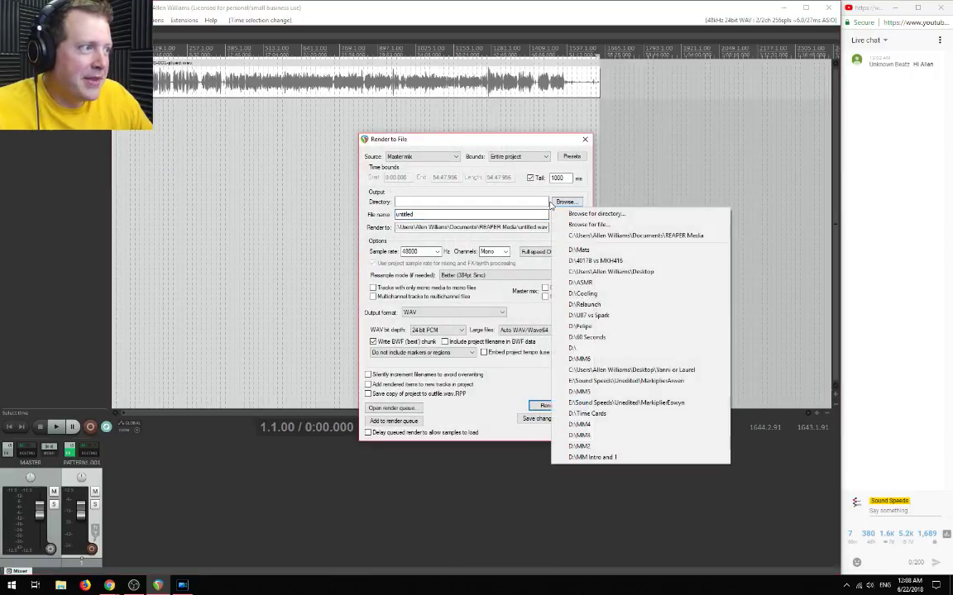
{"action": "left_click", "coordinate": [554, 204]}
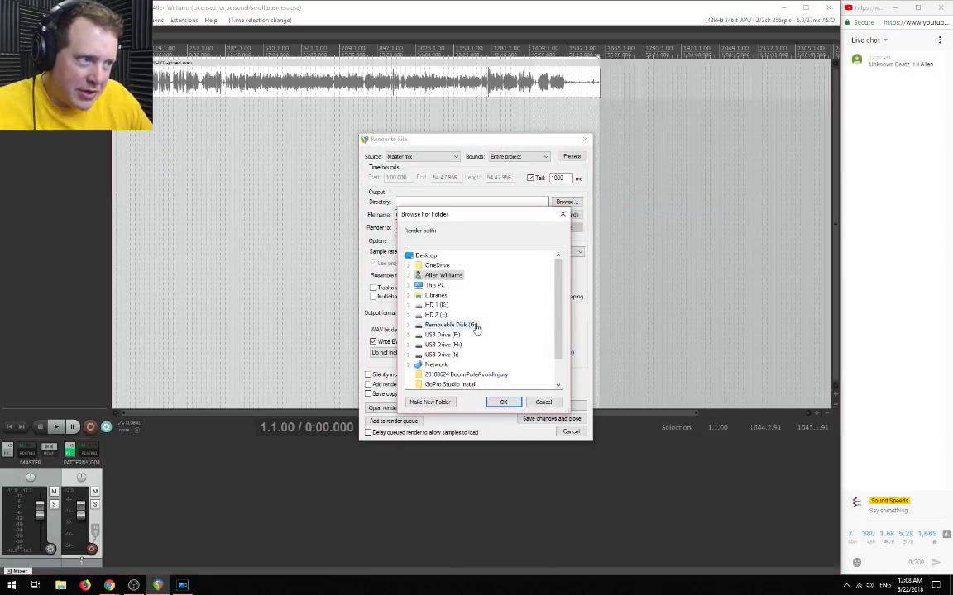
{"action": "left_click", "coordinate": [409, 285]}
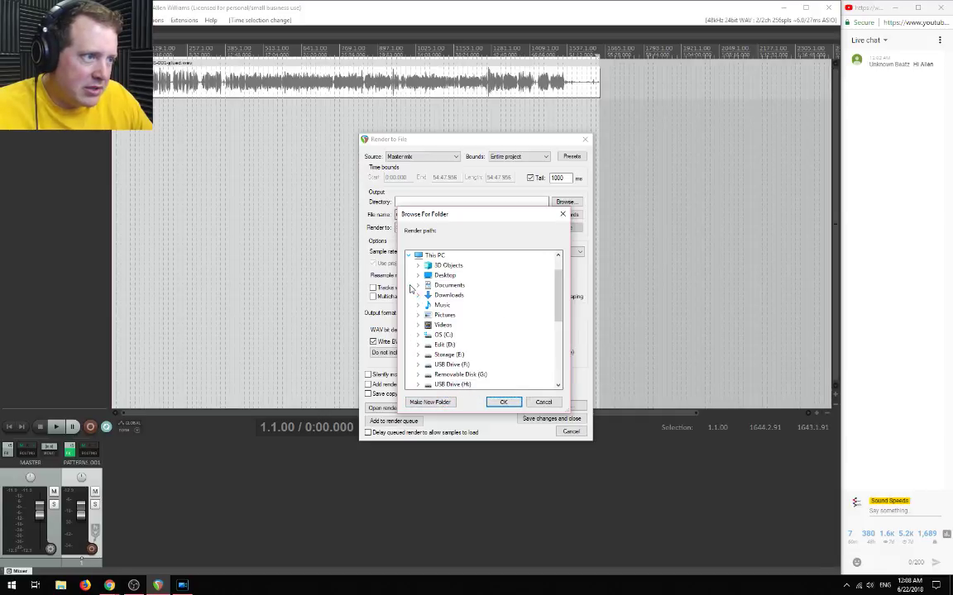
{"action": "left_click", "coordinate": [418, 344]}
{"action": "left_click", "coordinate": [451, 383]}
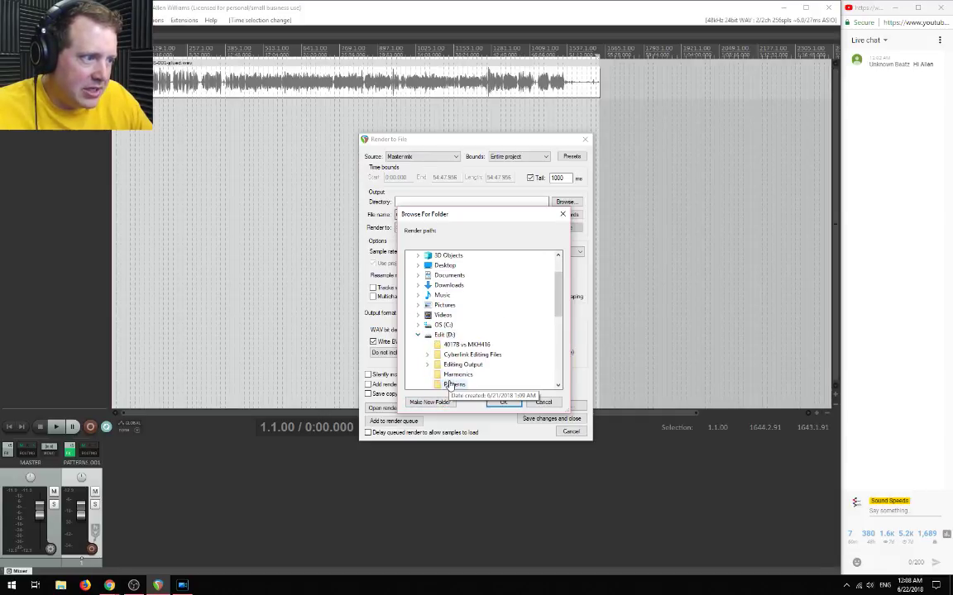
{"action": "left_click", "coordinate": [502, 402]}
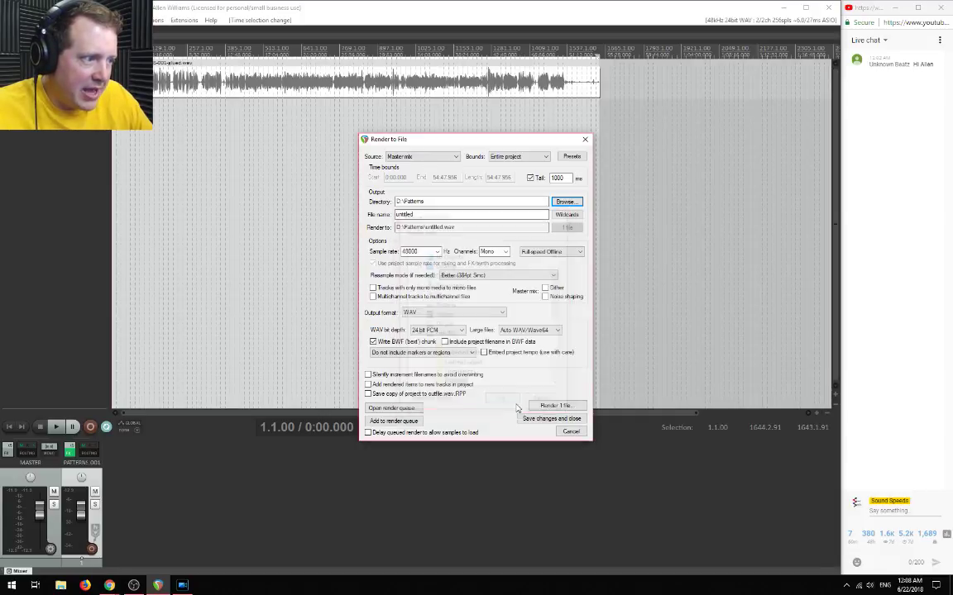
Name the output file Pattern1-Ready and render the project to a mono 48000 Hz, 24-bit WAV file
{"action": "double_click", "coordinate": [437, 213]}
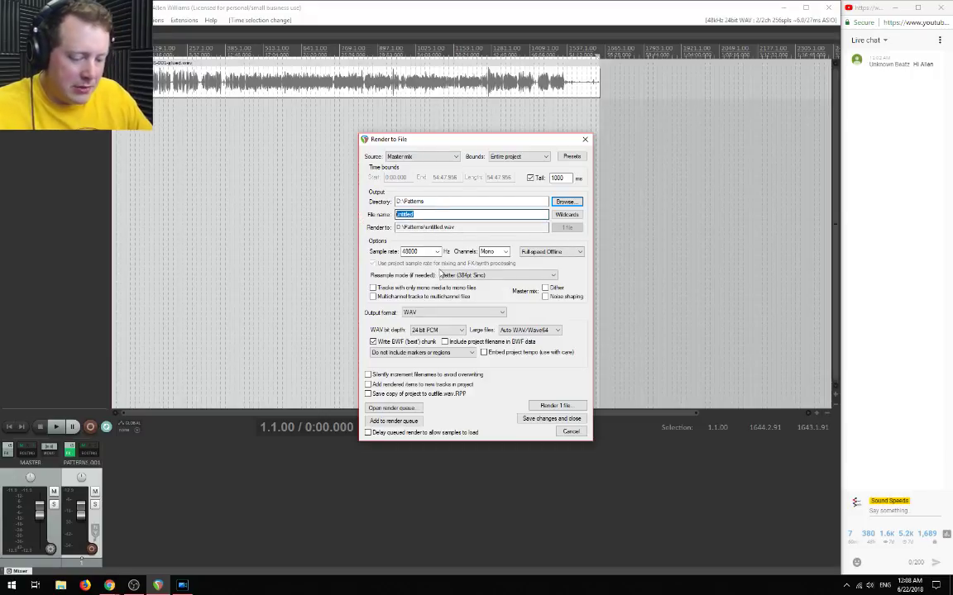
{"action": "type", "text": "Pattern"}
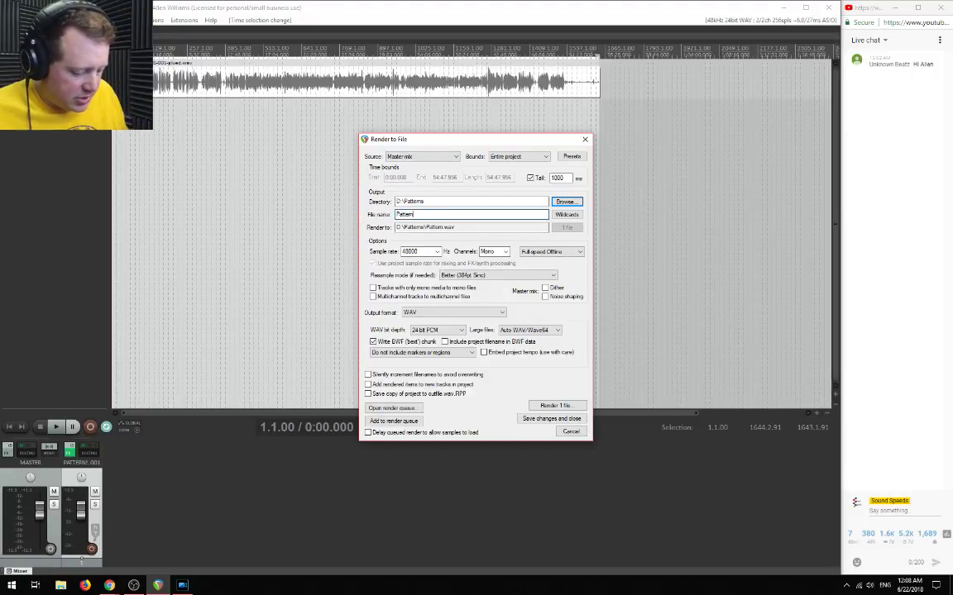
{"action": "type", "text": "1-Ready"}
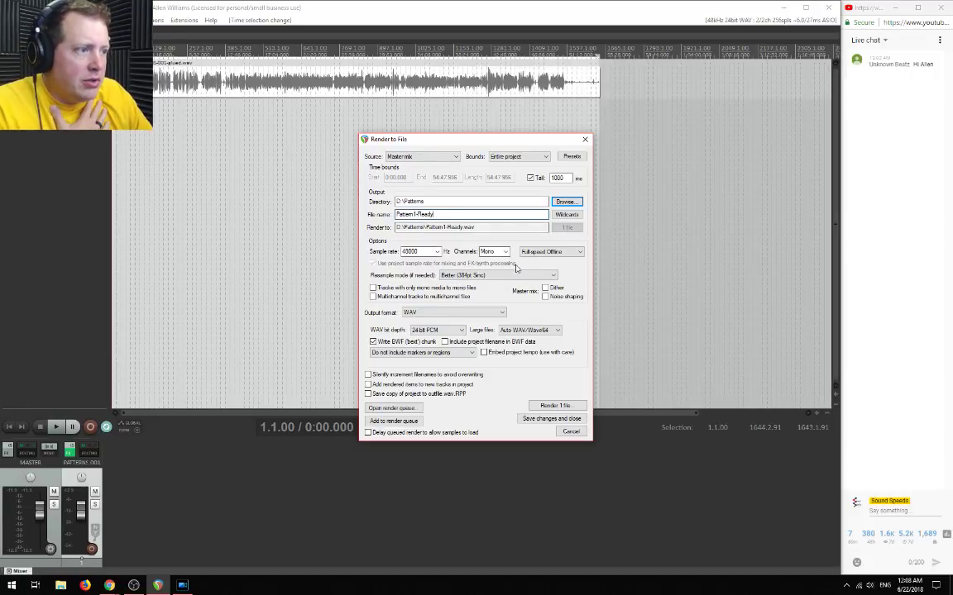
{"action": "left_click", "coordinate": [563, 408]}
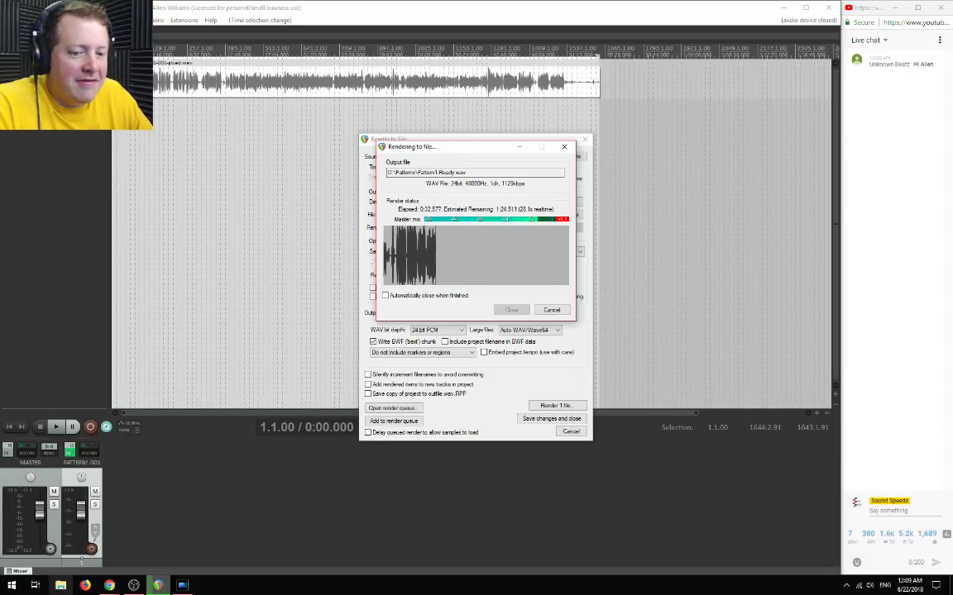
Launch CyberLink AudioDirector, resize its window to leave the live chat uncovered, and switch back to REAPER
{"action": "left_click", "coordinate": [11, 587]}
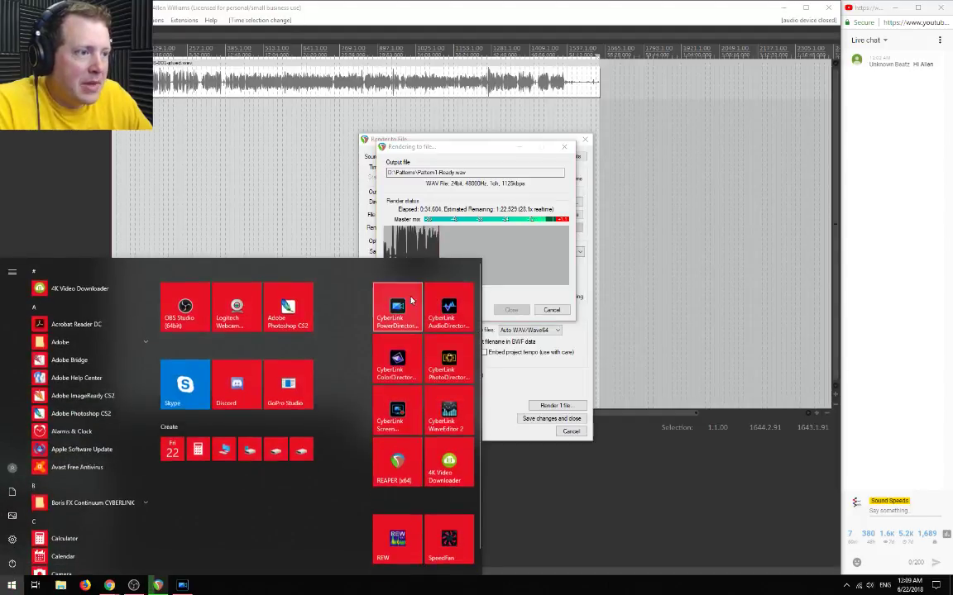
{"action": "left_click", "coordinate": [389, 319]}
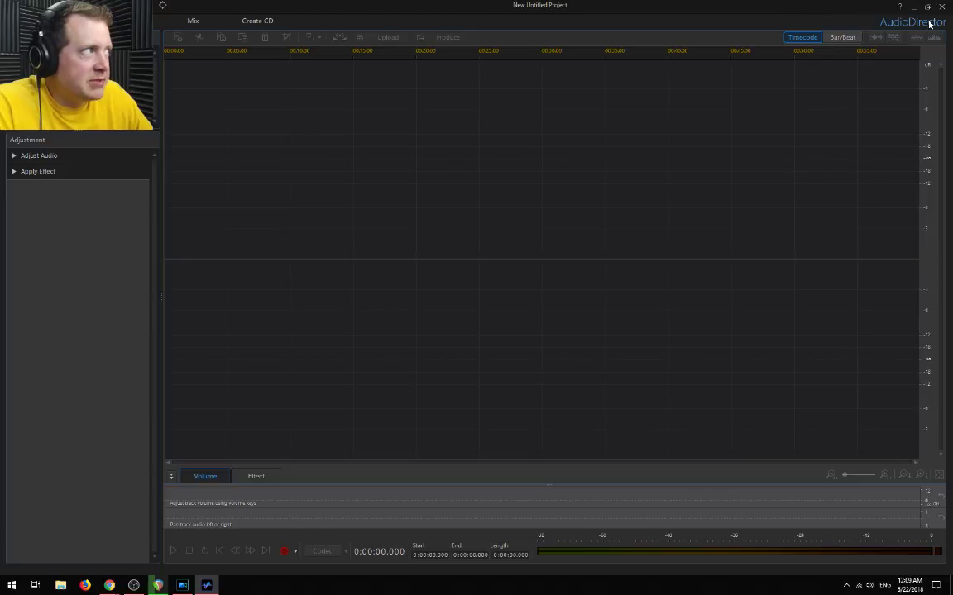
{"action": "double_click", "coordinate": [806, 8]}
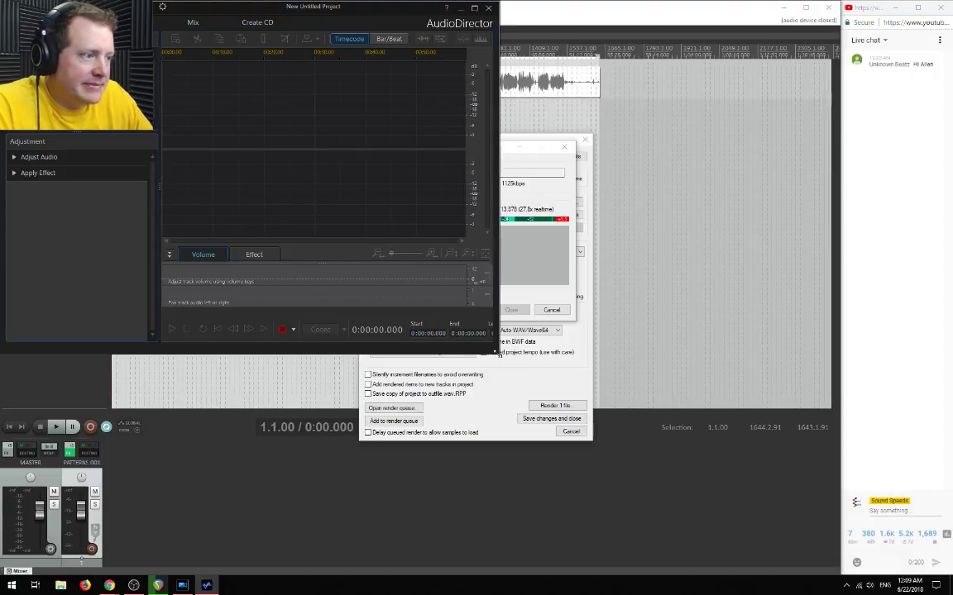
{"action": "left_click_drag", "start_coordinate": [497, 353], "coordinate": [835, 572]}
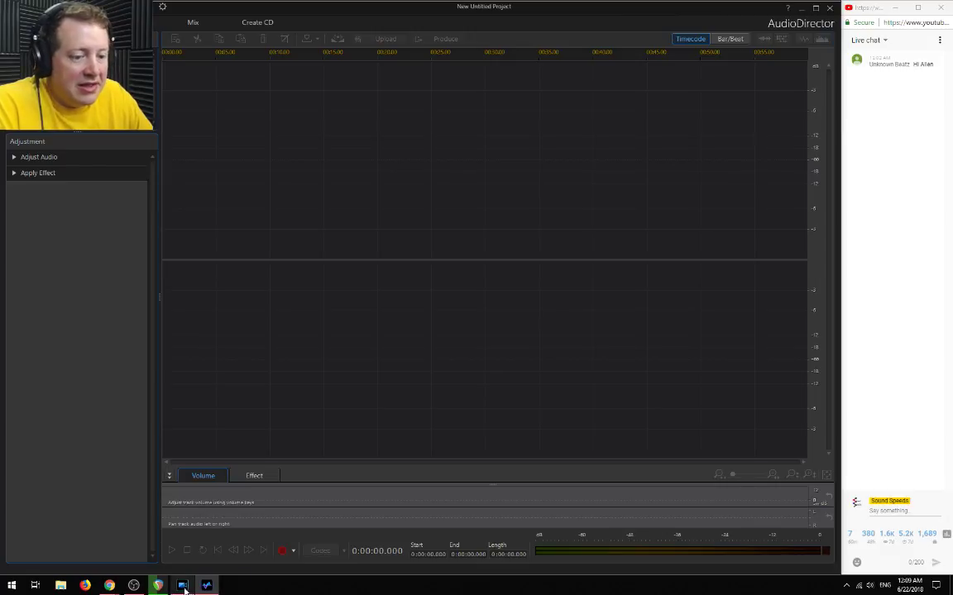
{"action": "left_click", "coordinate": [157, 586]}
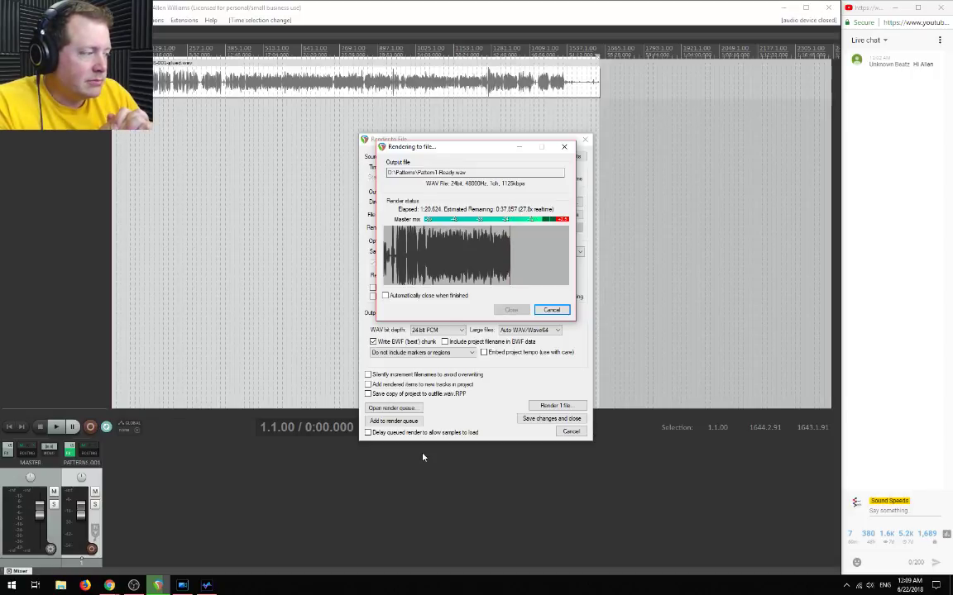
Check the live chat's participant list and return to the chat messages
{"action": "left_click", "coordinate": [939, 40]}
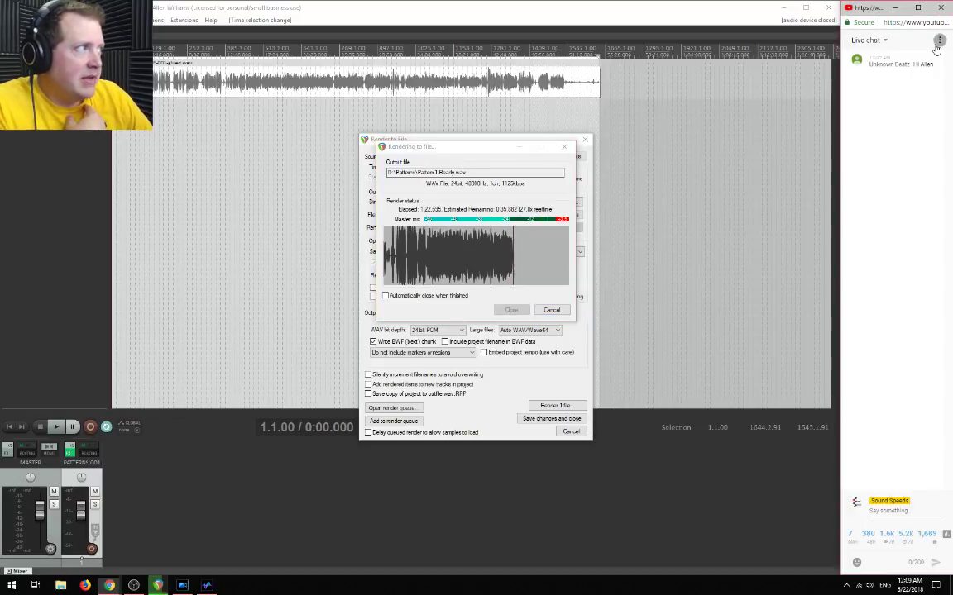
{"action": "left_click", "coordinate": [924, 88]}
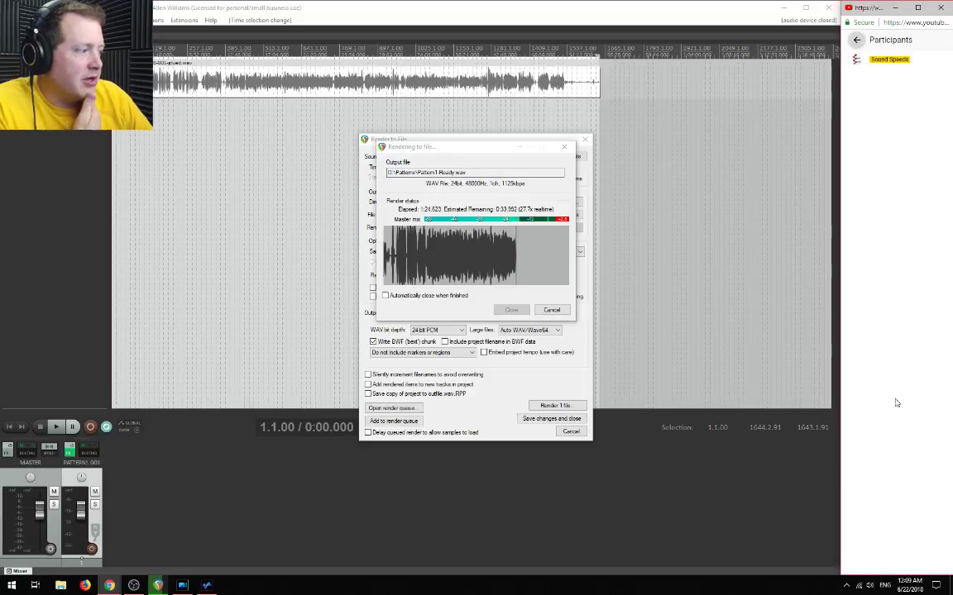
{"action": "left_click", "coordinate": [856, 40]}
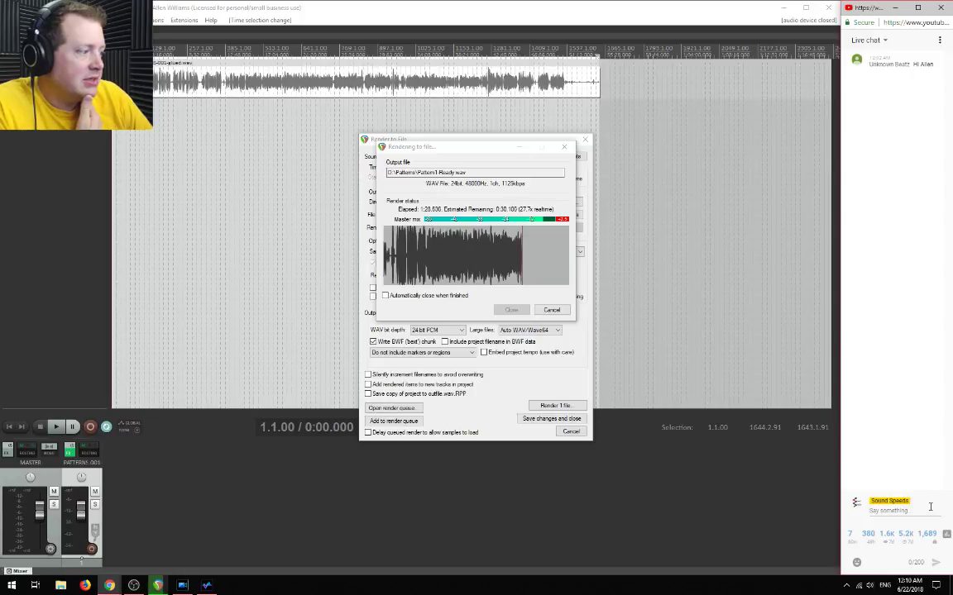
{"action": "mouse_move", "coordinate": [919, 563]}
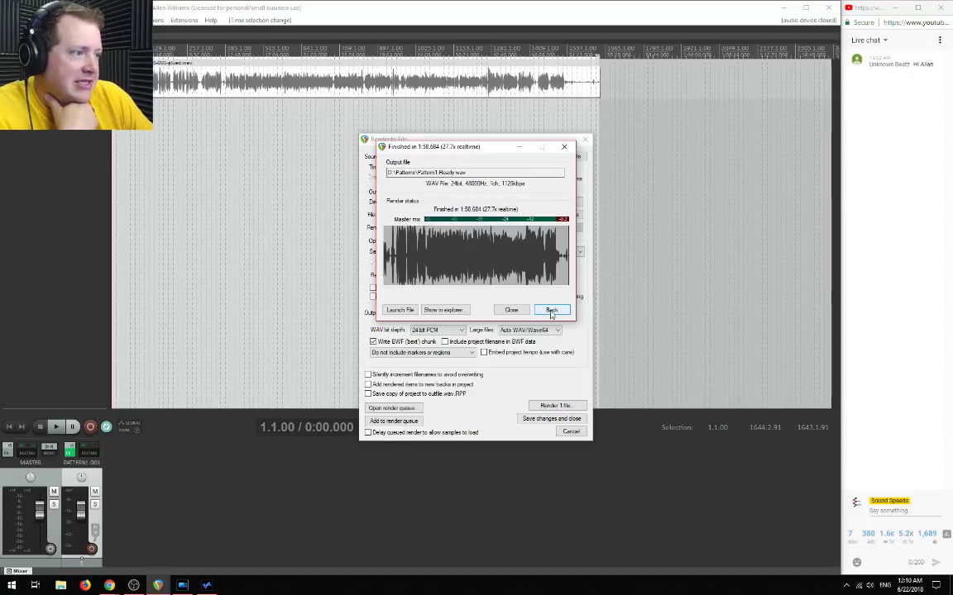
Dismiss the finished render report and remove the PATTERNS-001 track from the project
{"action": "left_click", "coordinate": [517, 311]}
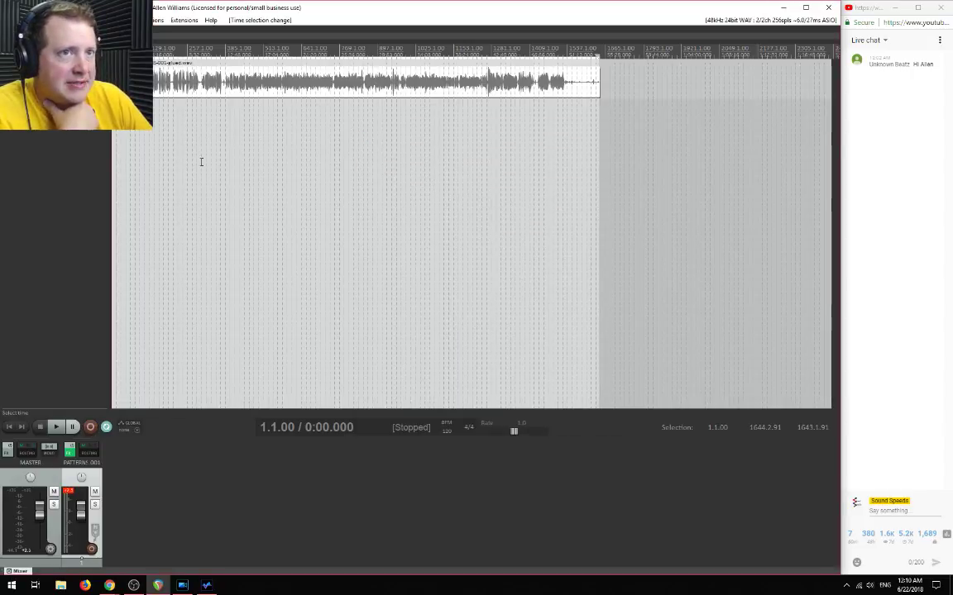
{"action": "right_click", "coordinate": [81, 88]}
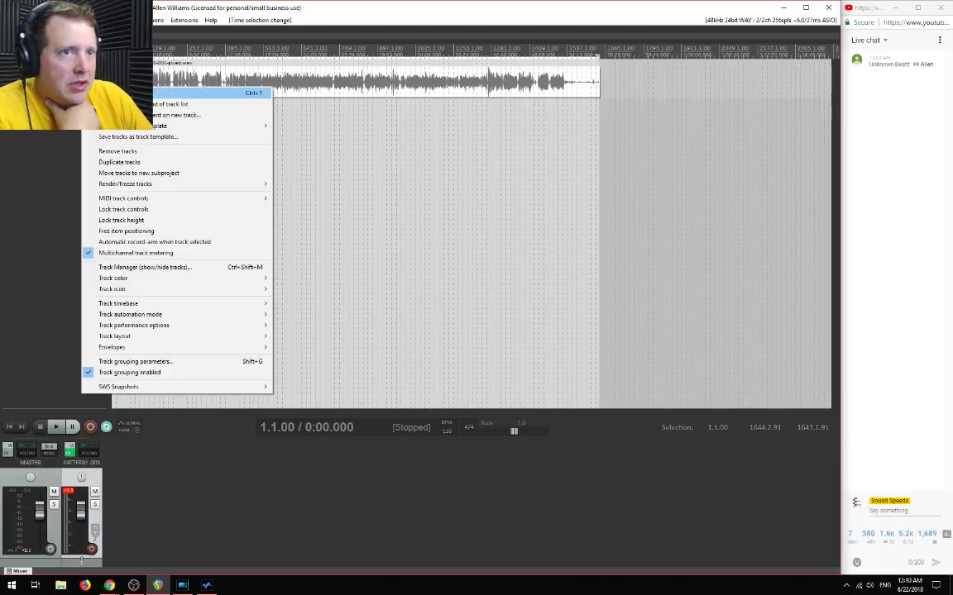
{"action": "left_click", "coordinate": [118, 151]}
Insert the PATTERNS-002 recording as a media item and set its take channel mode to Mono (right)
{"action": "left_click", "coordinate": [66, 20]}
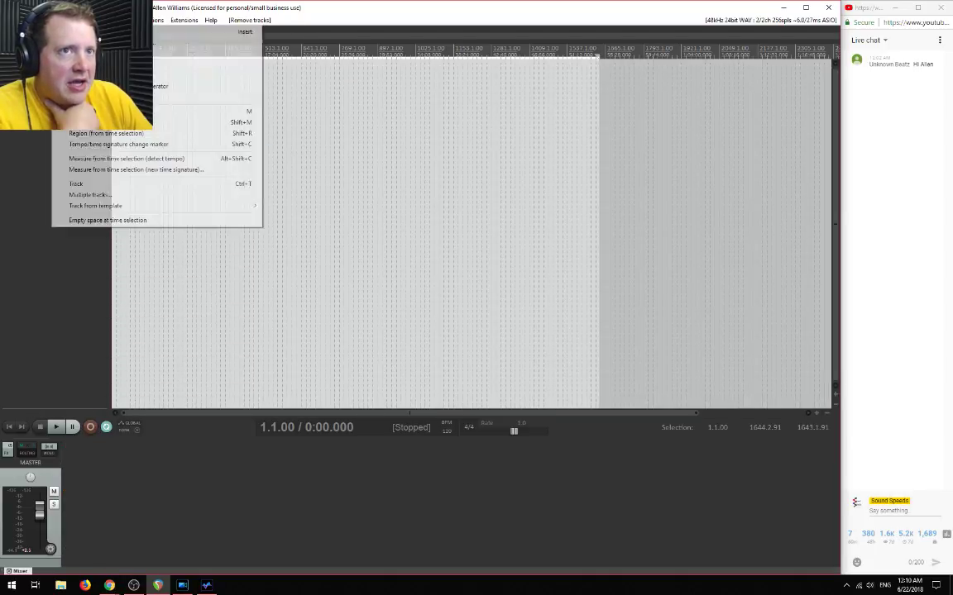
{"action": "left_click", "coordinate": [207, 32]}
{"action": "double_click", "coordinate": [344, 155]}
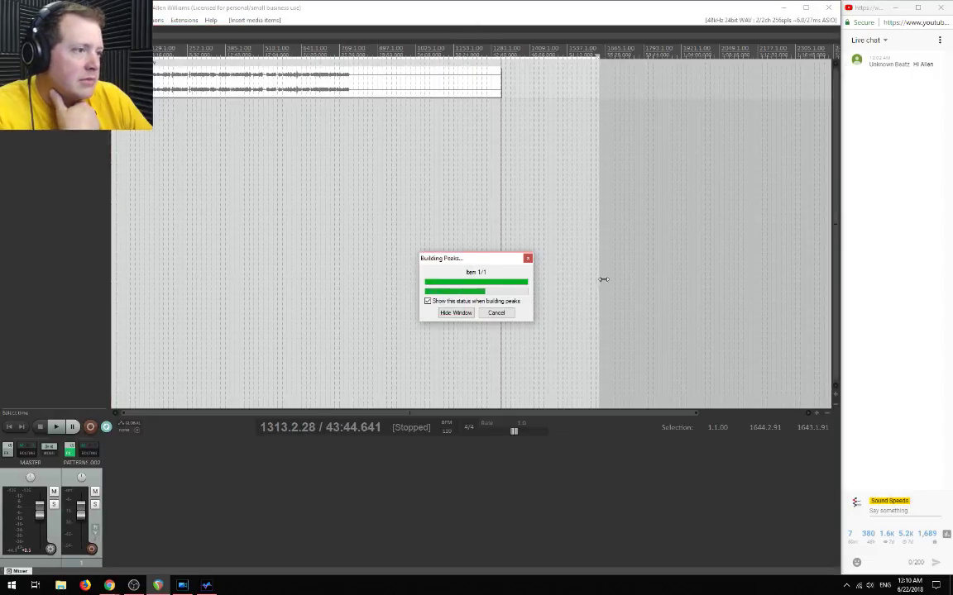
{"action": "right_click", "coordinate": [267, 93]}
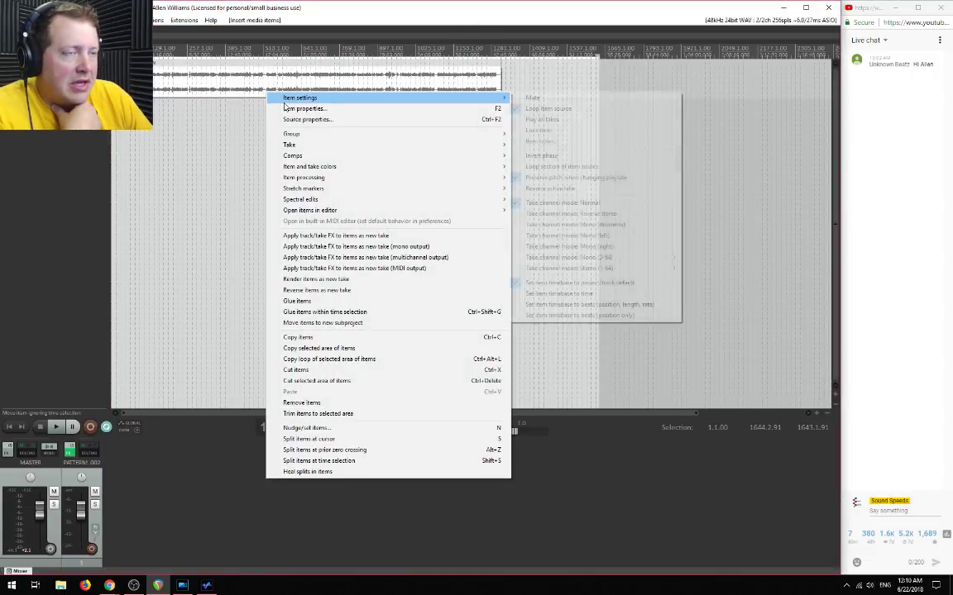
{"action": "left_click", "coordinate": [646, 246]}
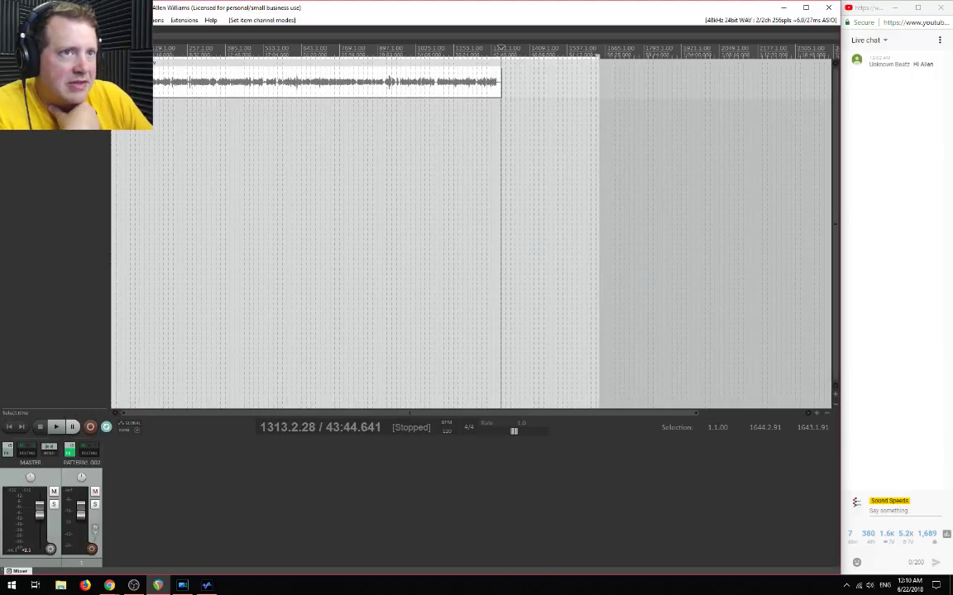
Listen to the quiet stretch between the first two spoken passages of PATTERNS-002 for usable background noise
{"action": "left_click", "coordinate": [120, 86]}
{"action": "scroll", "coordinate": [119, 86], "scroll_direction": "up", "scroll_amount": 8}
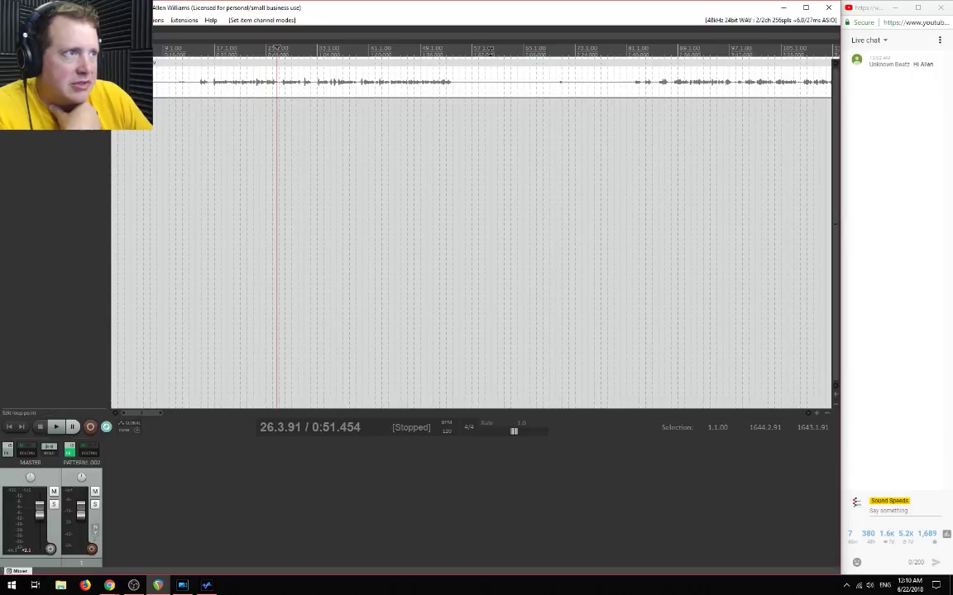
{"action": "left_click", "coordinate": [466, 48]}
{"action": "key", "text": "space"}
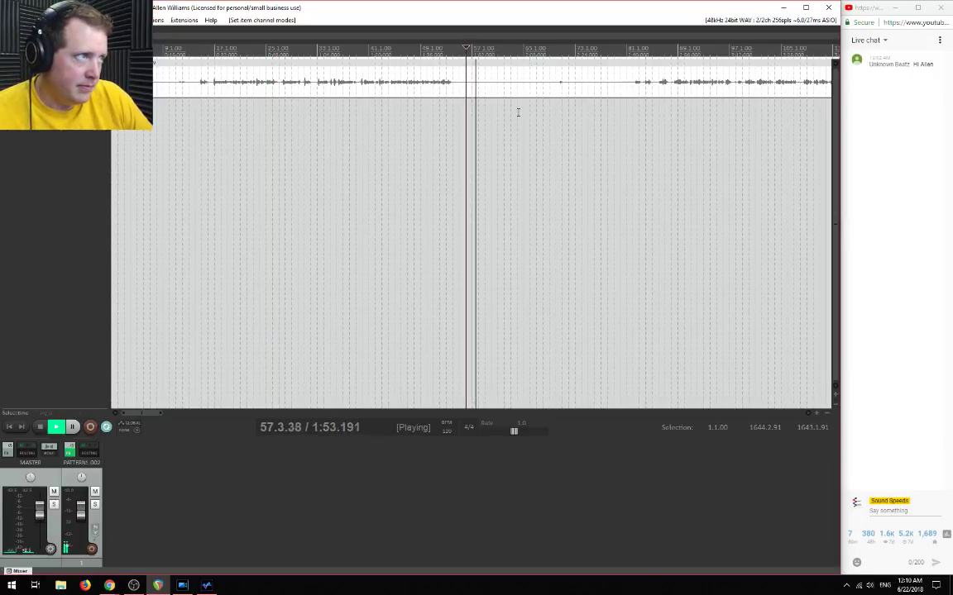
{"action": "scroll", "coordinate": [517, 111], "scroll_direction": "up", "scroll_amount": 4}
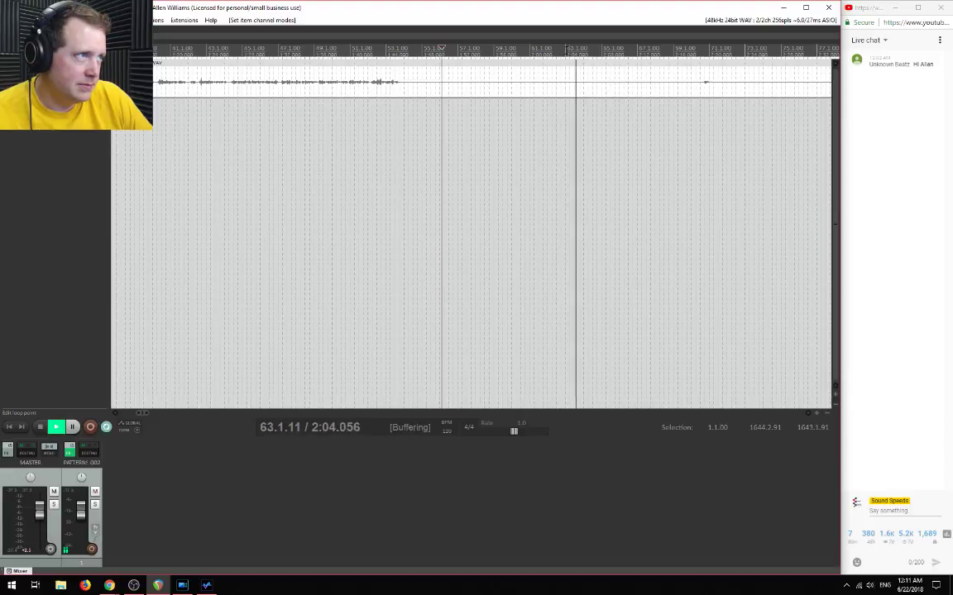
{"action": "left_click", "coordinate": [602, 47]}
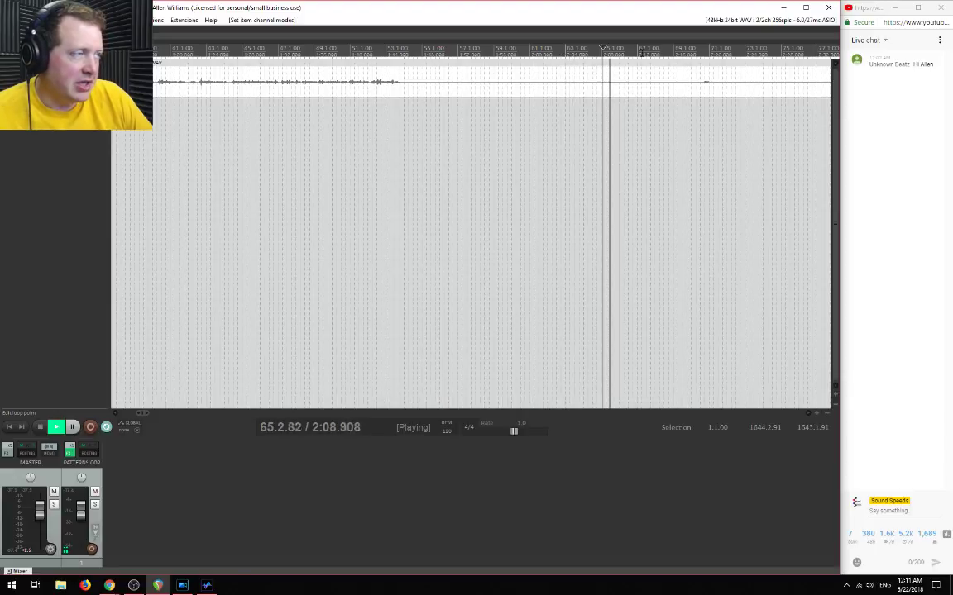
{"action": "left_click", "coordinate": [641, 346]}
{"action": "scroll", "coordinate": [364, 257], "scroll_direction": "down", "scroll_amount": 3}
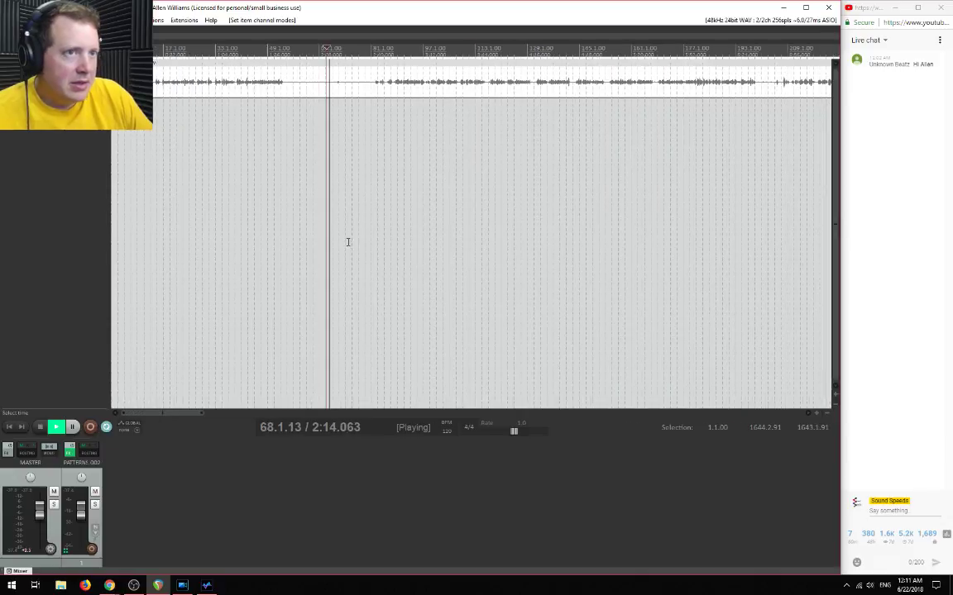
{"action": "key", "text": "space"}
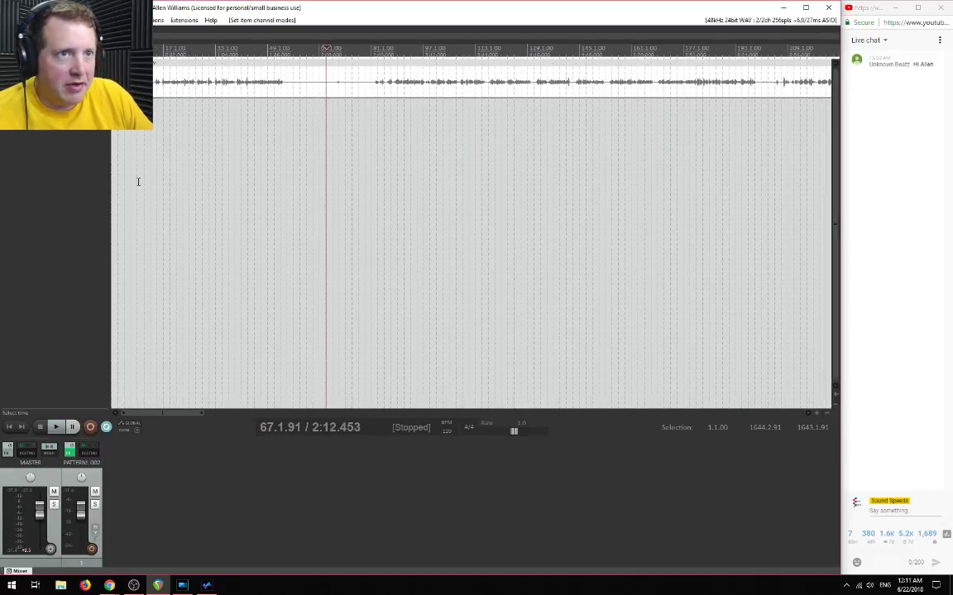
Play the opening of the recording and set the time selection to its quiet passage from 8.4.96 to 11.1.38
{"action": "left_click", "coordinate": [116, 151]}
{"action": "scroll", "coordinate": [209, 151], "scroll_direction": "up", "scroll_amount": 5}
{"action": "key", "text": "space"}
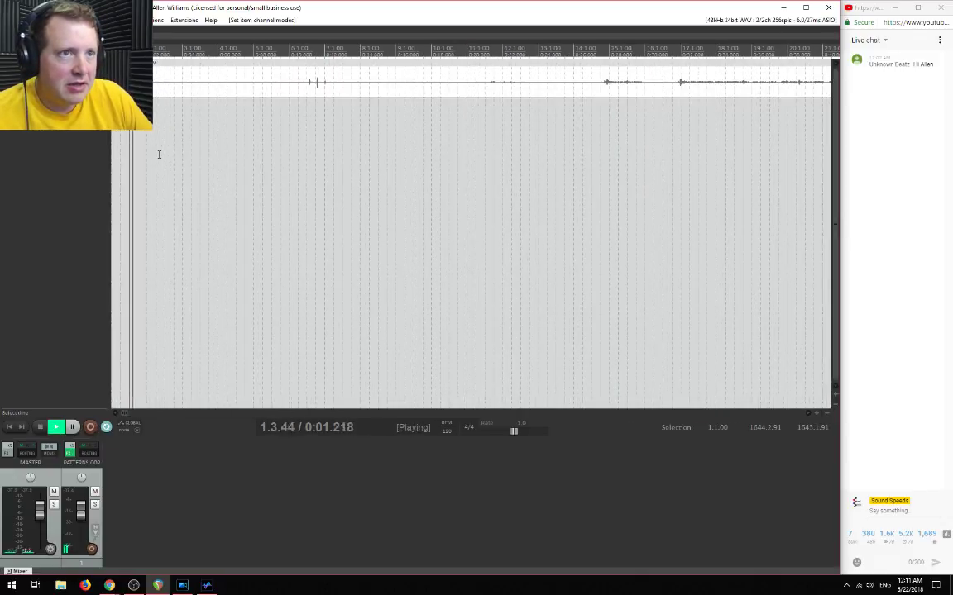
{"action": "left_click", "coordinate": [295, 165]}
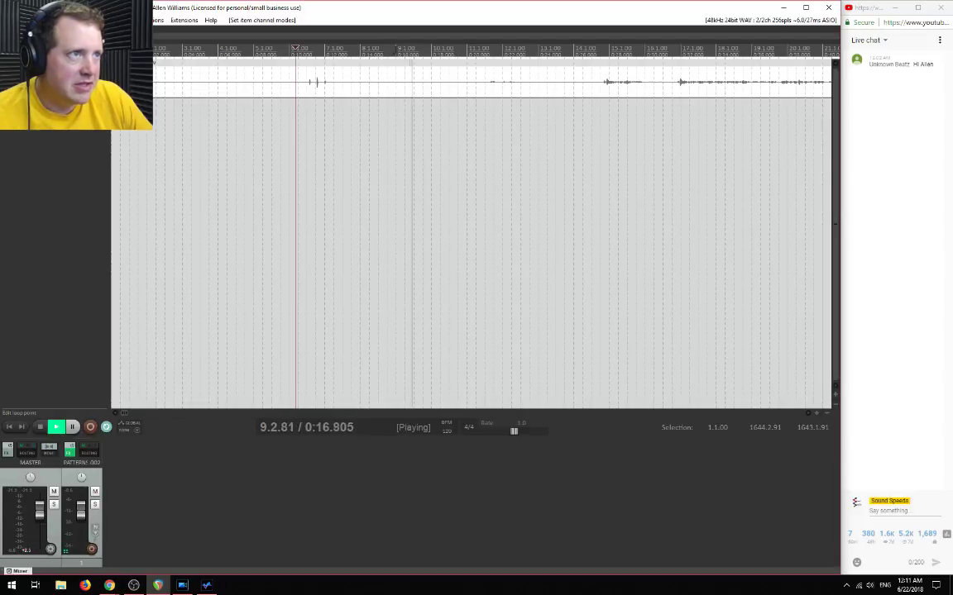
{"action": "left_click_drag", "start_coordinate": [395, 56], "coordinate": [469, 56]}
Enable the ReaFir noise reduction in the track's effects and turn on automatic noise profile building during playback
{"action": "left_click", "coordinate": [74, 81]}
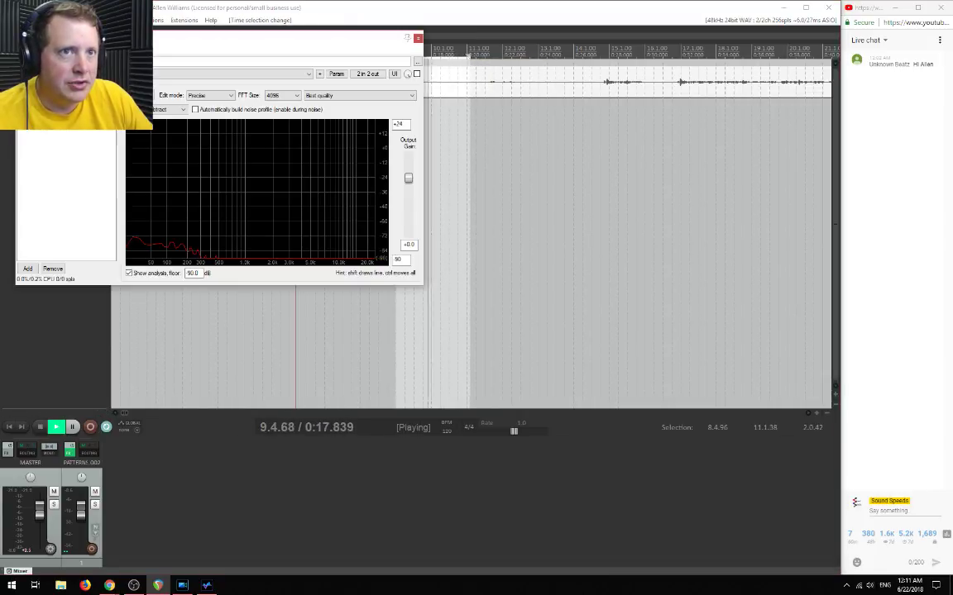
{"action": "left_click", "coordinate": [416, 74]}
{"action": "left_click", "coordinate": [196, 109]}
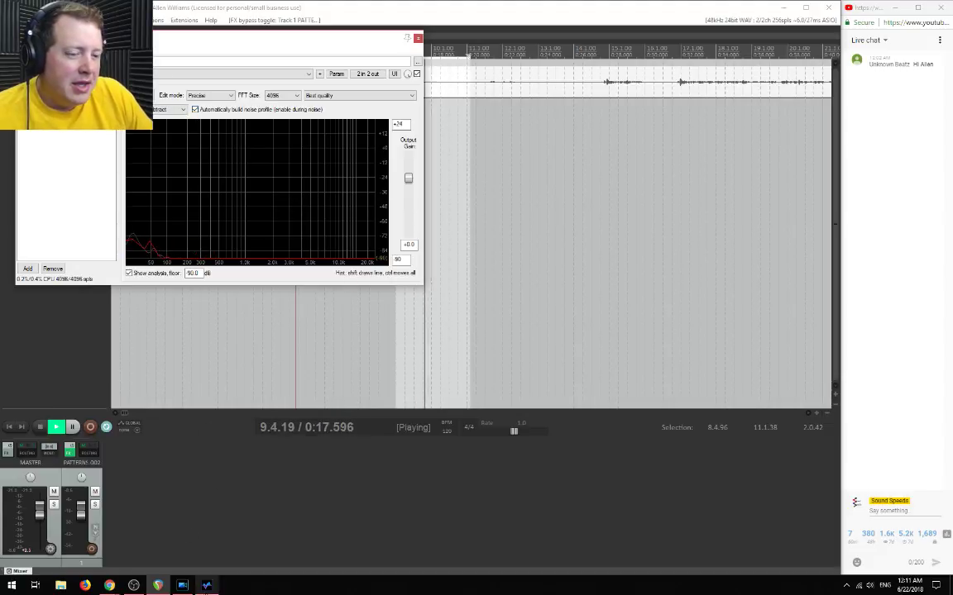
Switch to AudioDirector and import Pattern1-Ready.wav from the Patterns folder on the D: drive
{"action": "left_click", "coordinate": [208, 587]}
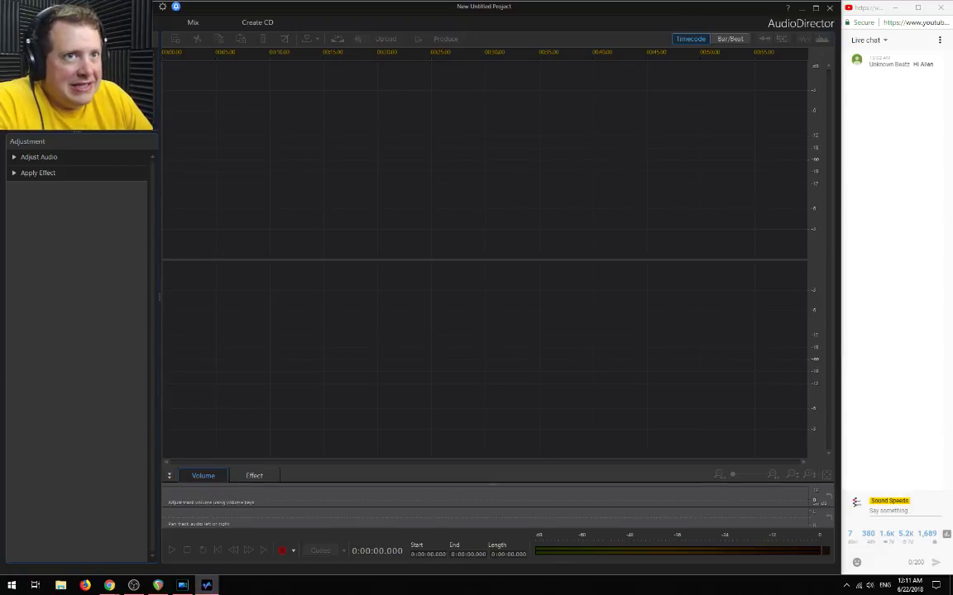
{"action": "left_click", "coordinate": [16, 38]}
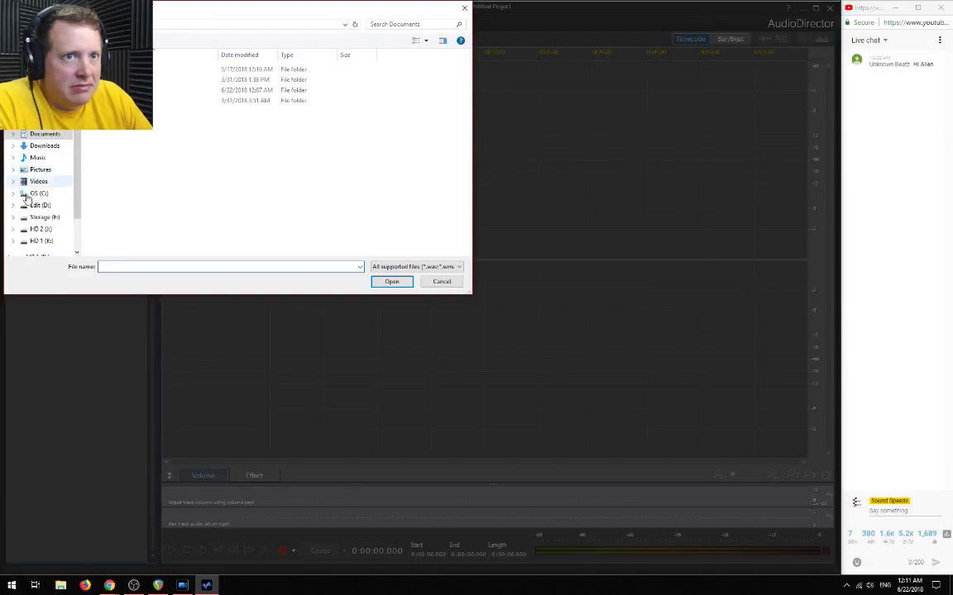
{"action": "left_click", "coordinate": [43, 206]}
{"action": "double_click", "coordinate": [169, 89]}
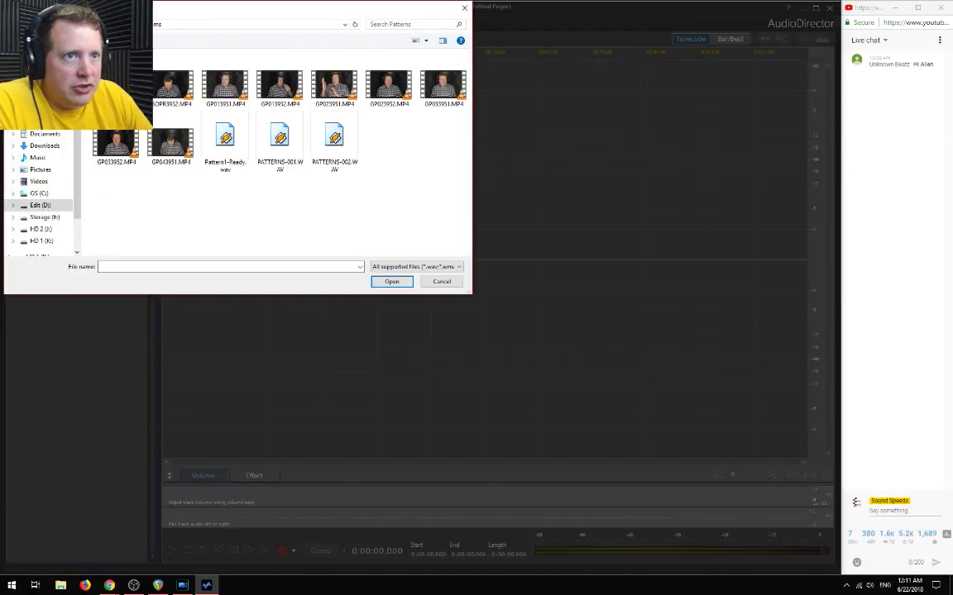
{"action": "double_click", "coordinate": [225, 139]}
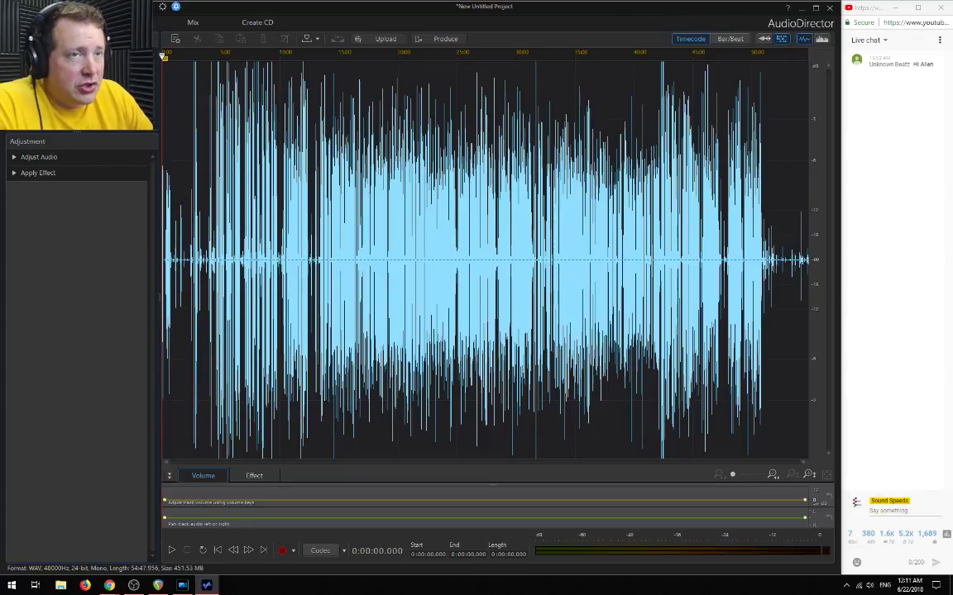
Apply Clipping Removal to the whole recording with High quality and a threshold of 0.0 dB
{"action": "left_click", "coordinate": [128, 22]}
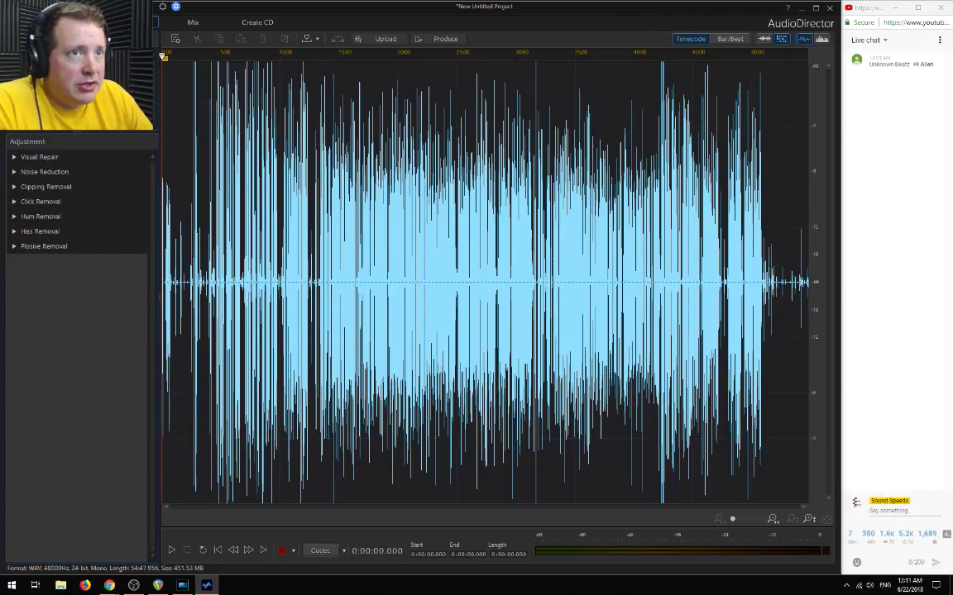
{"action": "left_click", "coordinate": [43, 186]}
{"action": "left_click", "coordinate": [411, 255]}
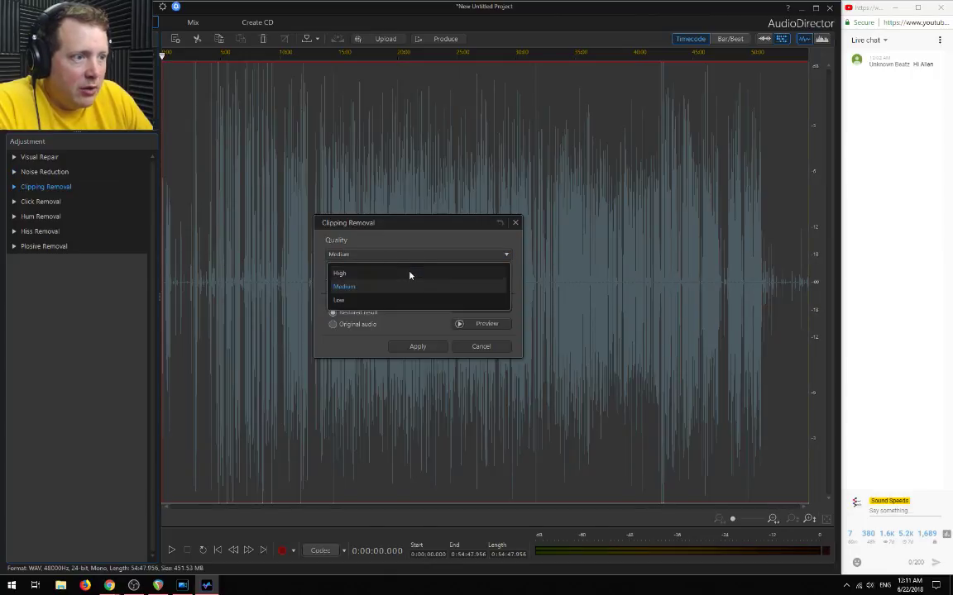
{"action": "left_click", "coordinate": [411, 273]}
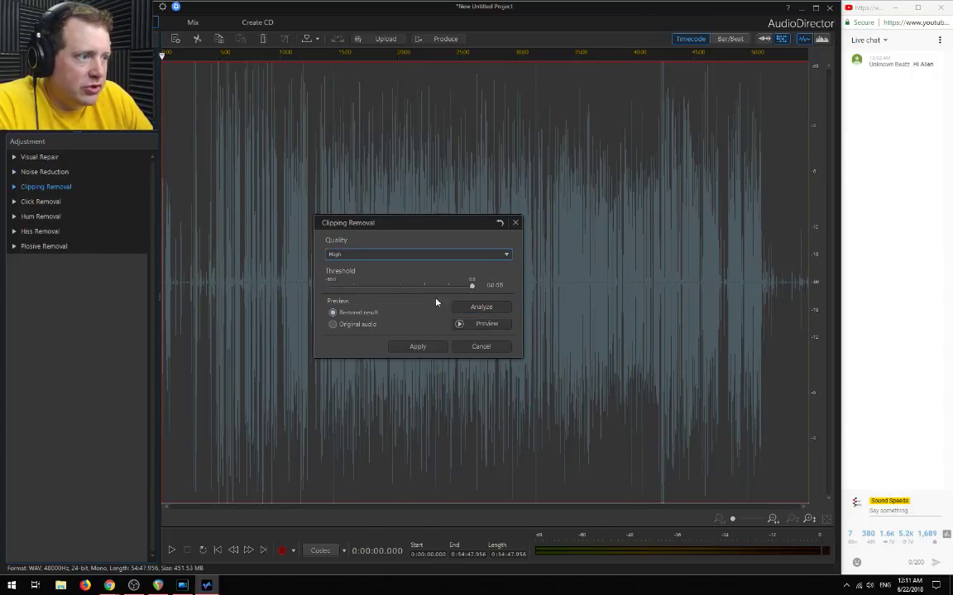
{"action": "left_click_drag", "start_coordinate": [472, 285], "coordinate": [465, 288]}
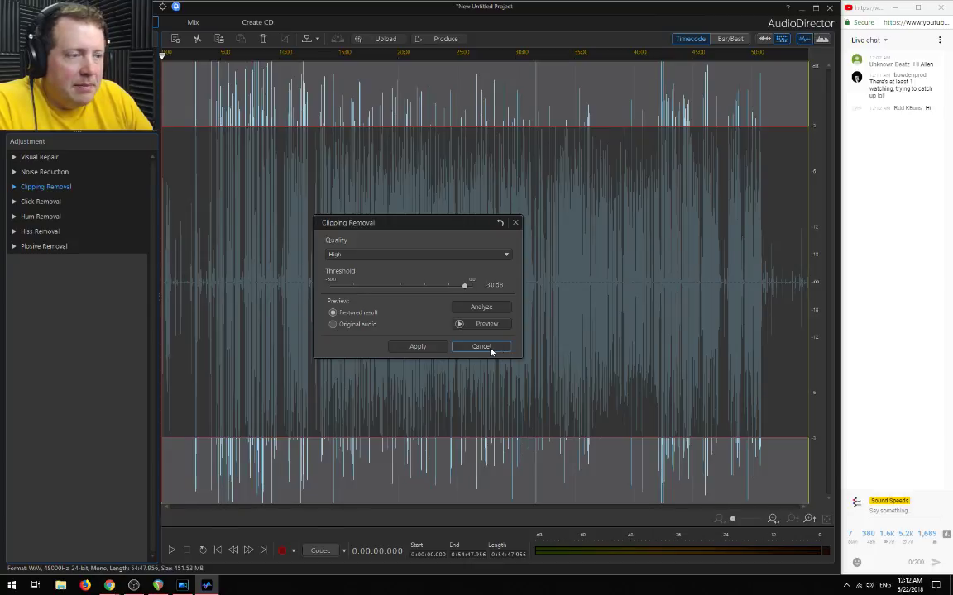
{"action": "left_click", "coordinate": [508, 257]}
{"action": "left_click", "coordinate": [421, 272]}
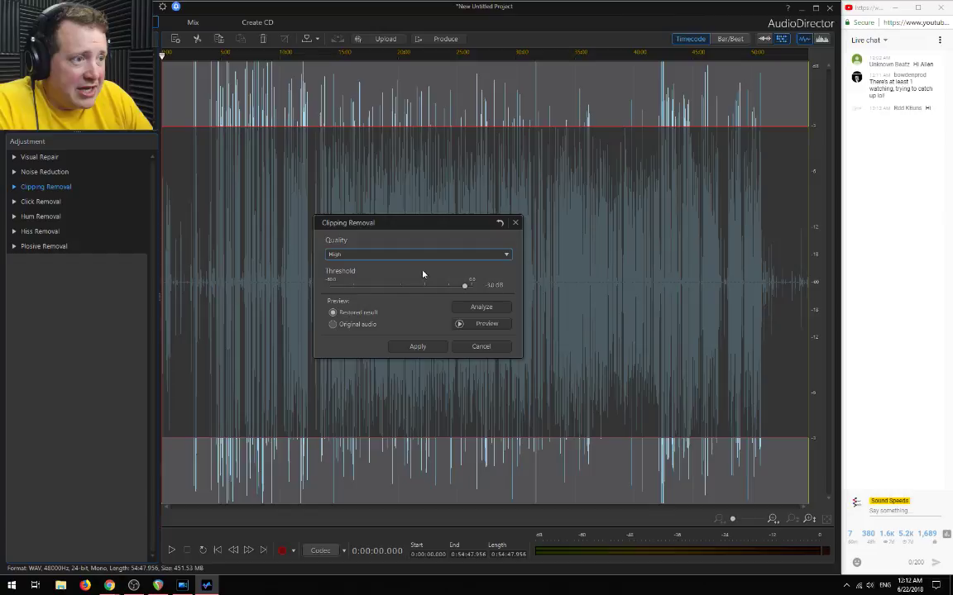
{"action": "double_click", "coordinate": [492, 287]}
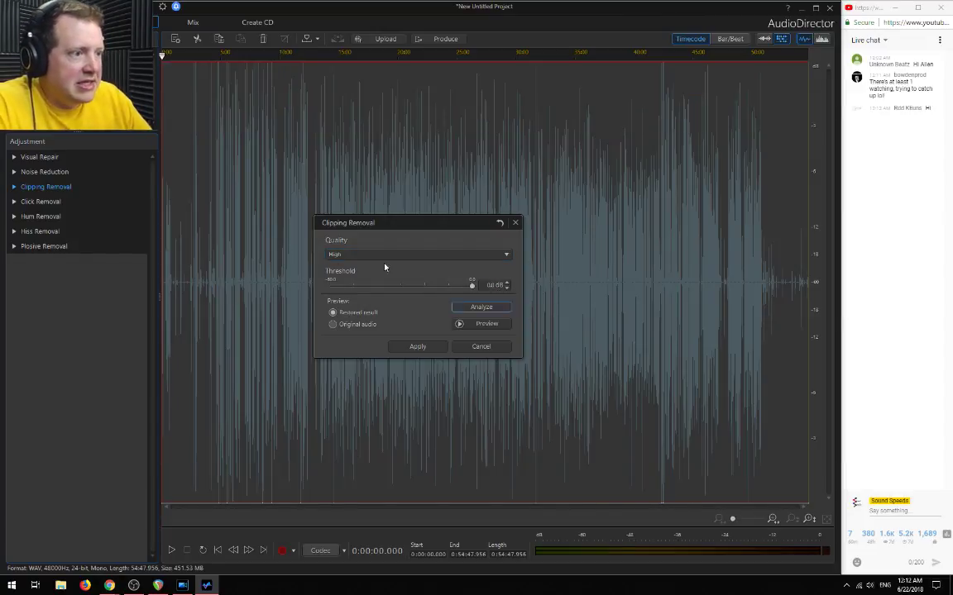
{"action": "left_click", "coordinate": [429, 347]}
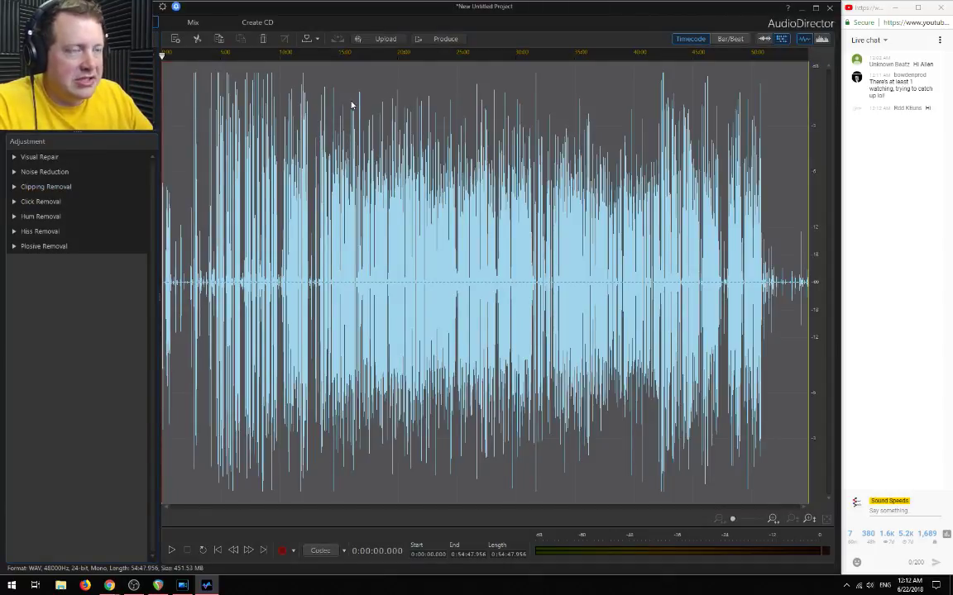
Examine the restored waveform's peaks close up around 8:52 to 8:57
{"action": "left_click", "coordinate": [266, 54]}
{"action": "scroll", "coordinate": [302, 86], "scroll_direction": "up", "scroll_amount": 3}
{"action": "scroll", "coordinate": [303, 88], "scroll_direction": "up", "scroll_amount": 2}
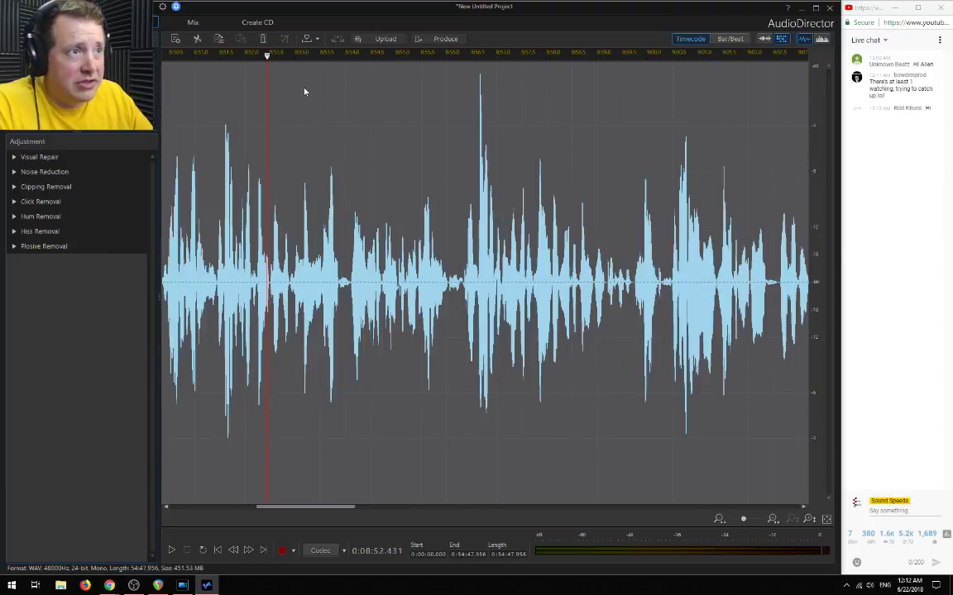
{"action": "left_click", "coordinate": [484, 55]}
{"action": "scroll", "coordinate": [483, 102], "scroll_direction": "up", "scroll_amount": 3}
{"action": "scroll", "coordinate": [482, 101], "scroll_direction": "up", "scroll_amount": 2}
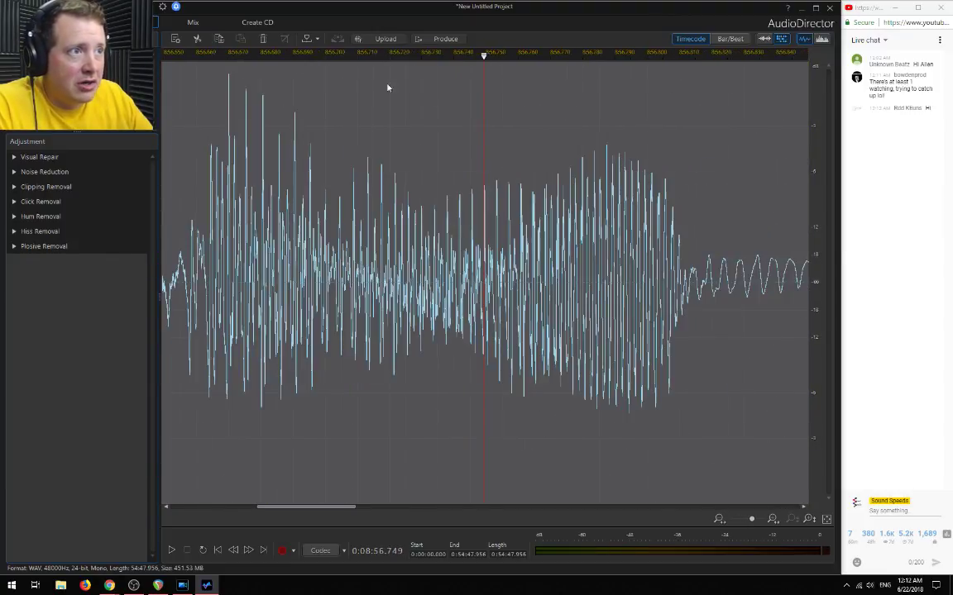
{"action": "left_click", "coordinate": [230, 53]}
{"action": "scroll", "coordinate": [259, 108], "scroll_direction": "up", "scroll_amount": 2}
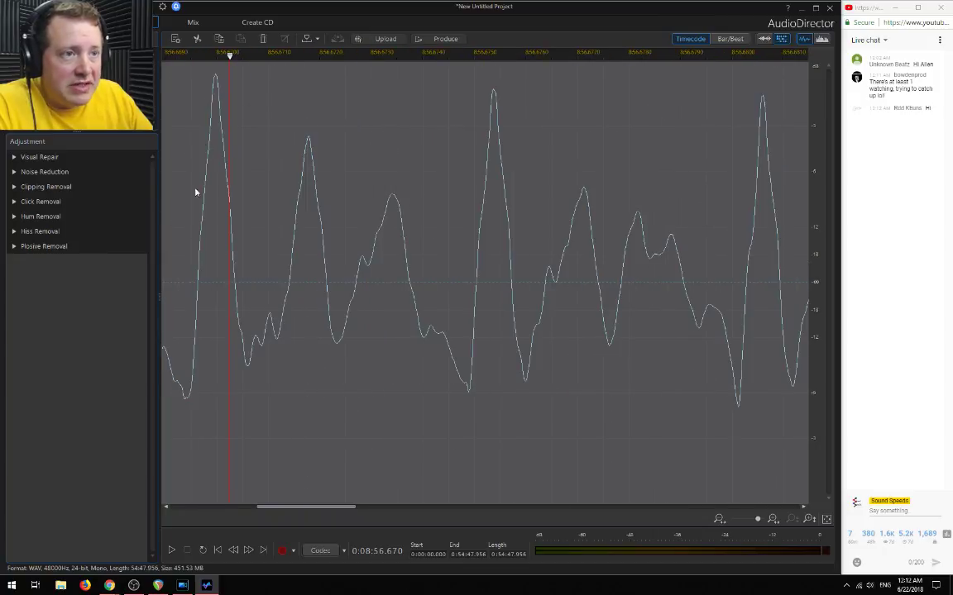
{"action": "scroll", "coordinate": [404, 197], "scroll_direction": "down", "scroll_amount": 4}
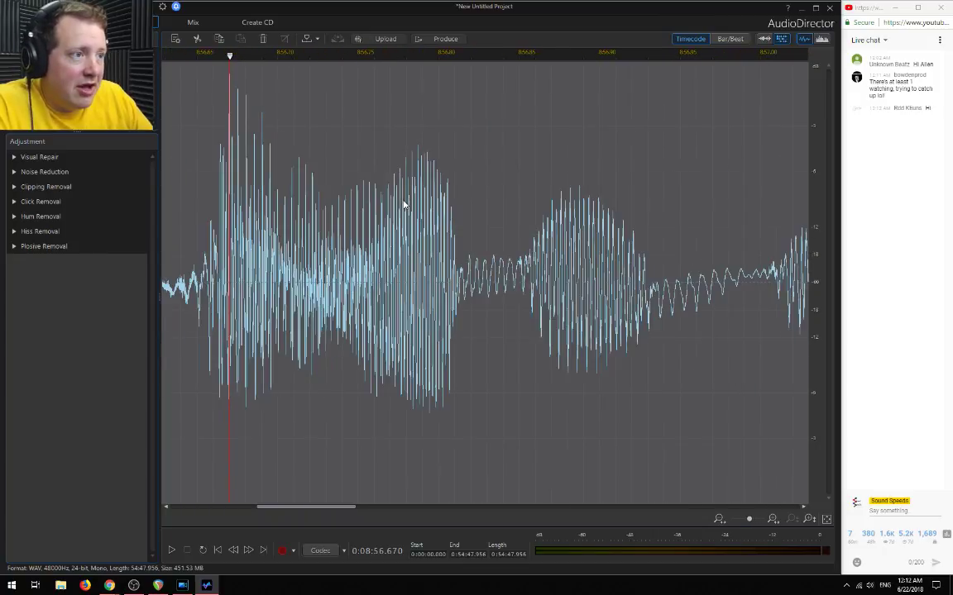
{"action": "scroll", "coordinate": [423, 200], "scroll_direction": "down", "scroll_amount": 2}
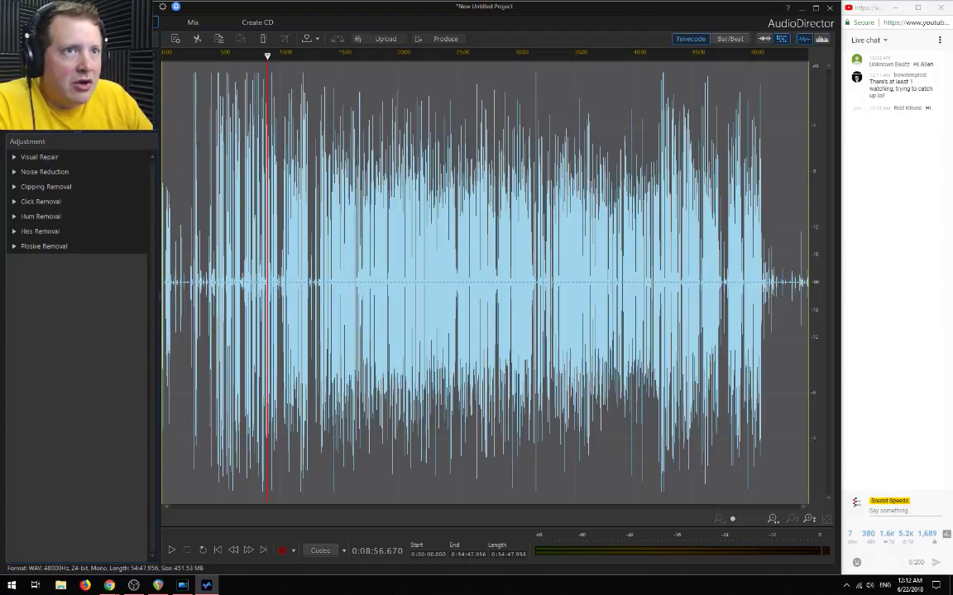
{"action": "left_click", "coordinate": [66, 22]}
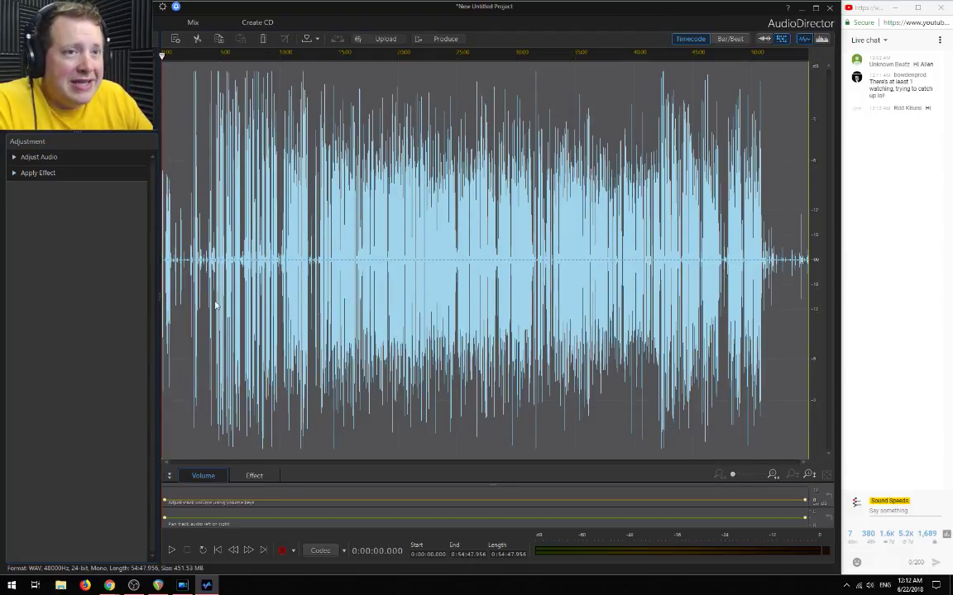
{"action": "left_click", "coordinate": [33, 157]}
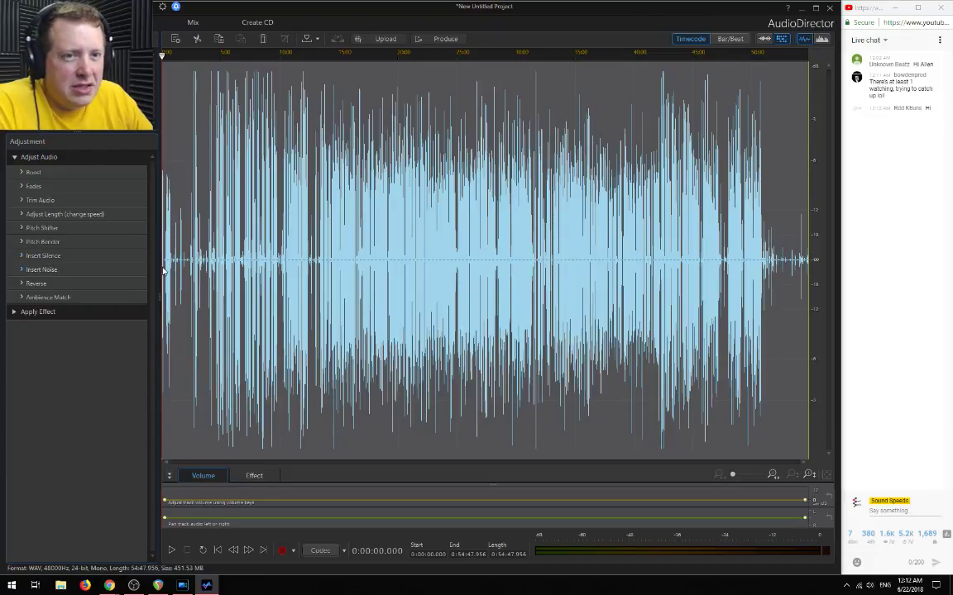
{"action": "left_click", "coordinate": [15, 314]}
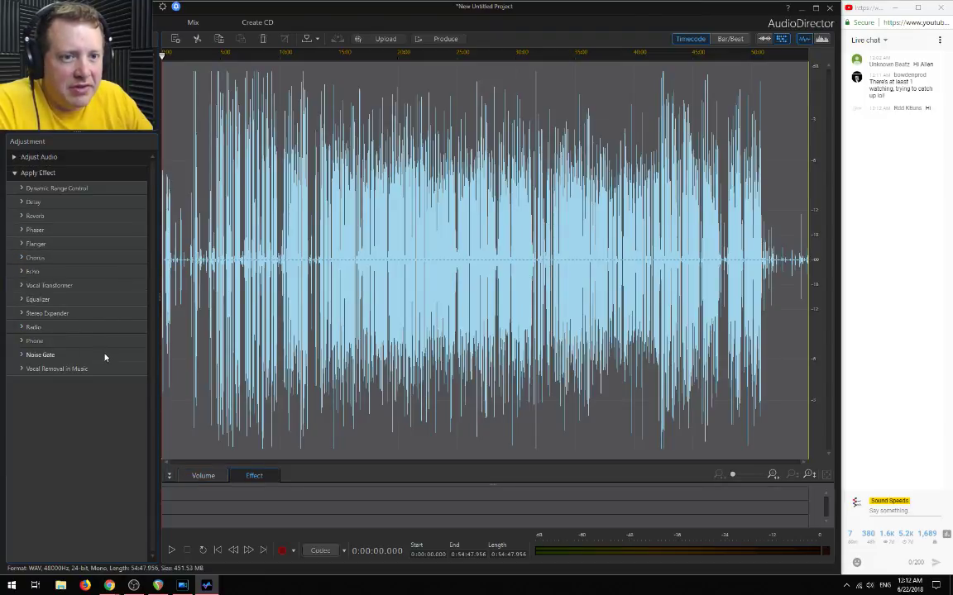
{"action": "left_click", "coordinate": [25, 189]}
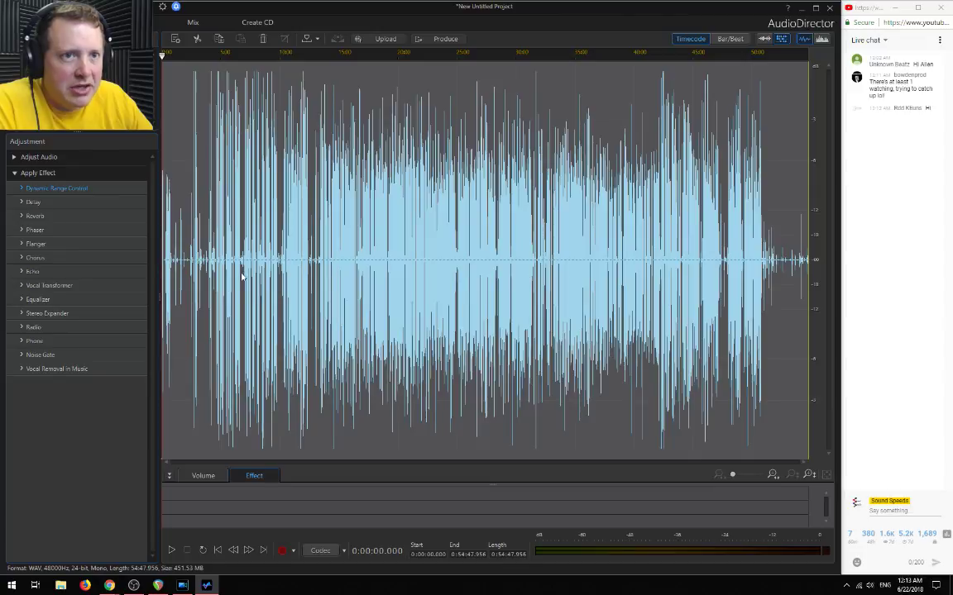
{"action": "left_click_drag", "start_coordinate": [400, 178], "coordinate": [459, 237]}
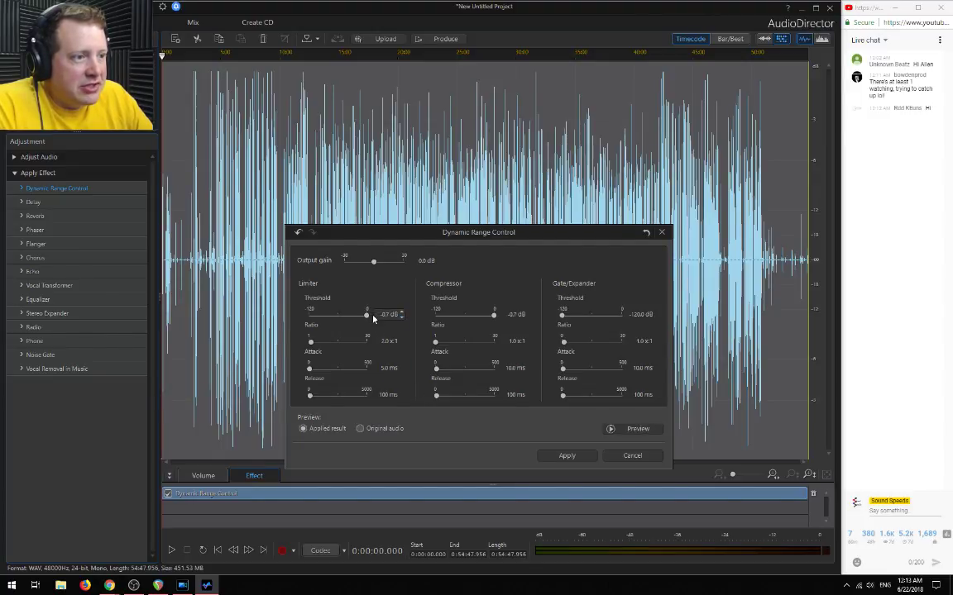
{"action": "left_click_drag", "start_coordinate": [369, 317], "coordinate": [368, 317]}
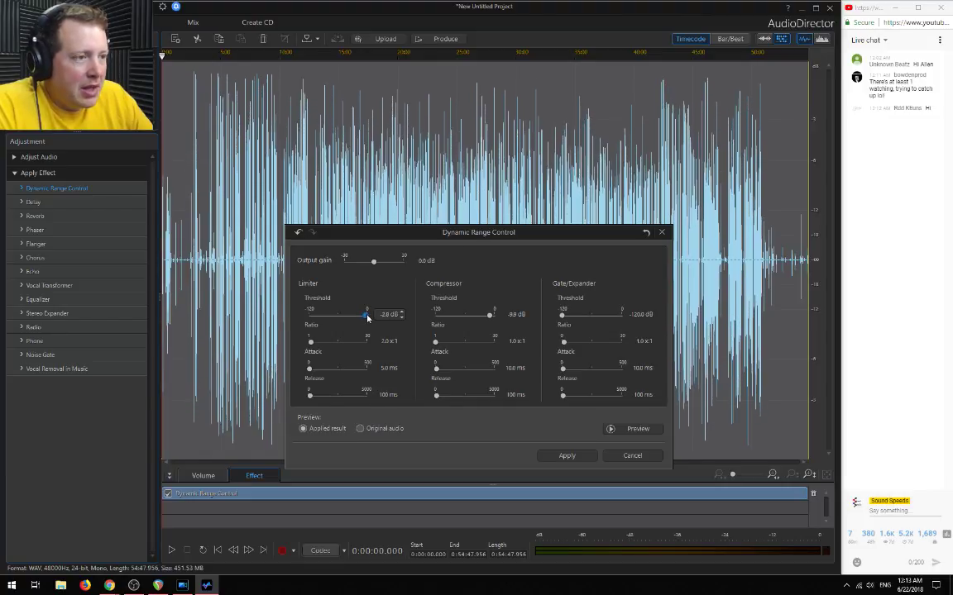
{"action": "left_click_drag", "start_coordinate": [368, 318], "coordinate": [367, 318]}
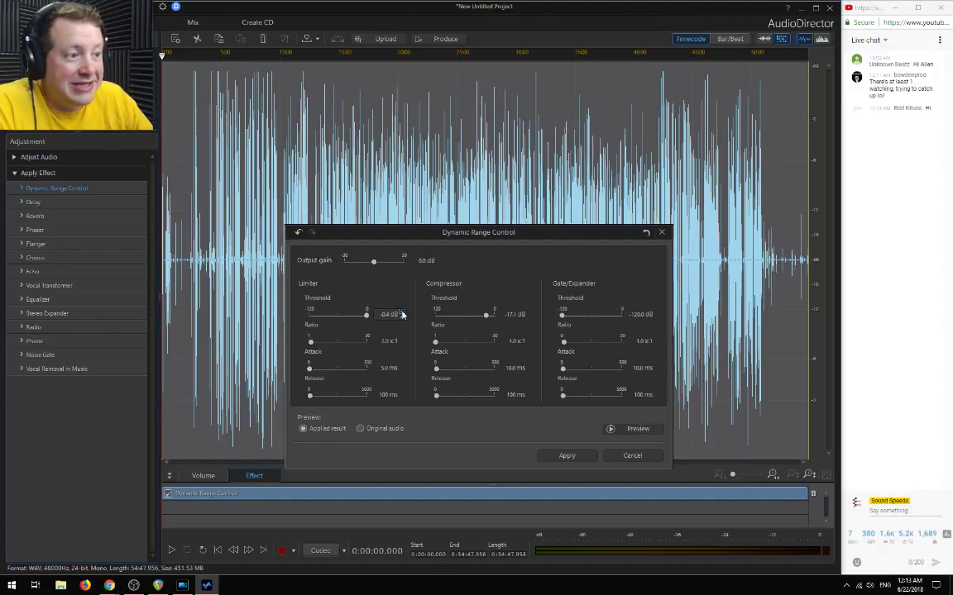
{"action": "left_click", "coordinate": [631, 456]}
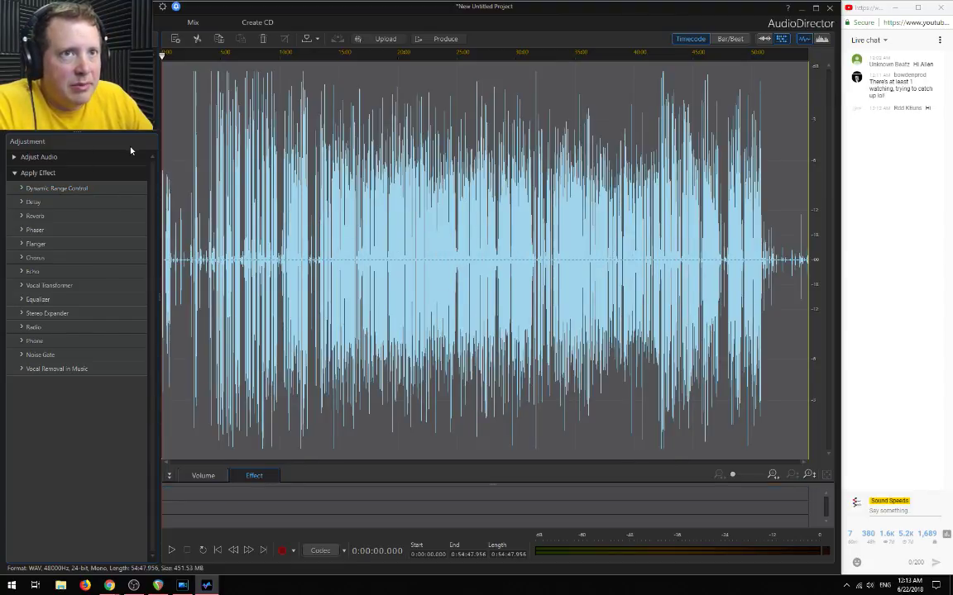
Produce the declipped audio as a 24-bit mono WAV file named Pattern1-ReadyDeclipped.wav in D:\Patterns
{"action": "left_click", "coordinate": [45, 7]}
{"action": "mouse_move", "coordinate": [74, 168]}
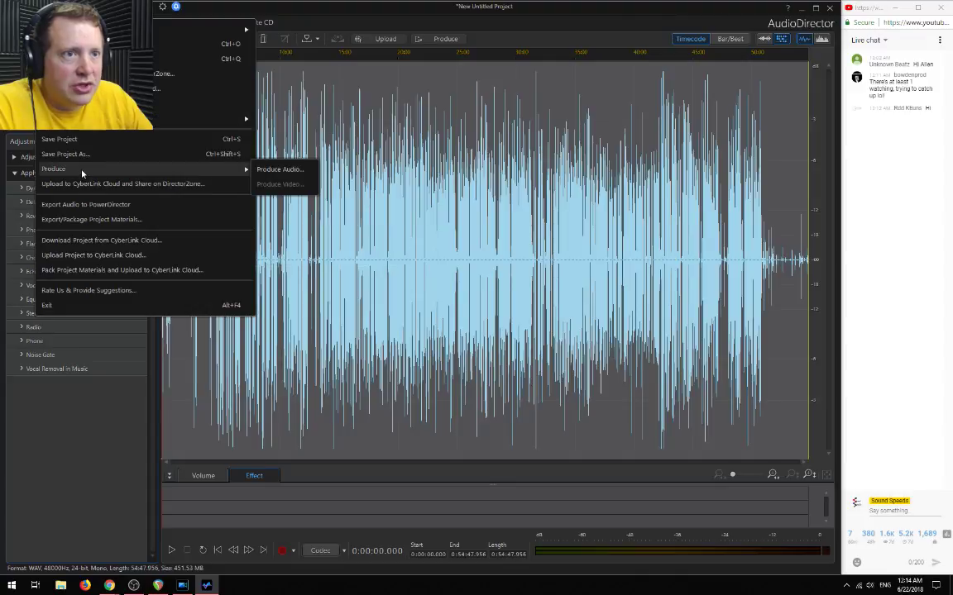
{"action": "left_click", "coordinate": [279, 170]}
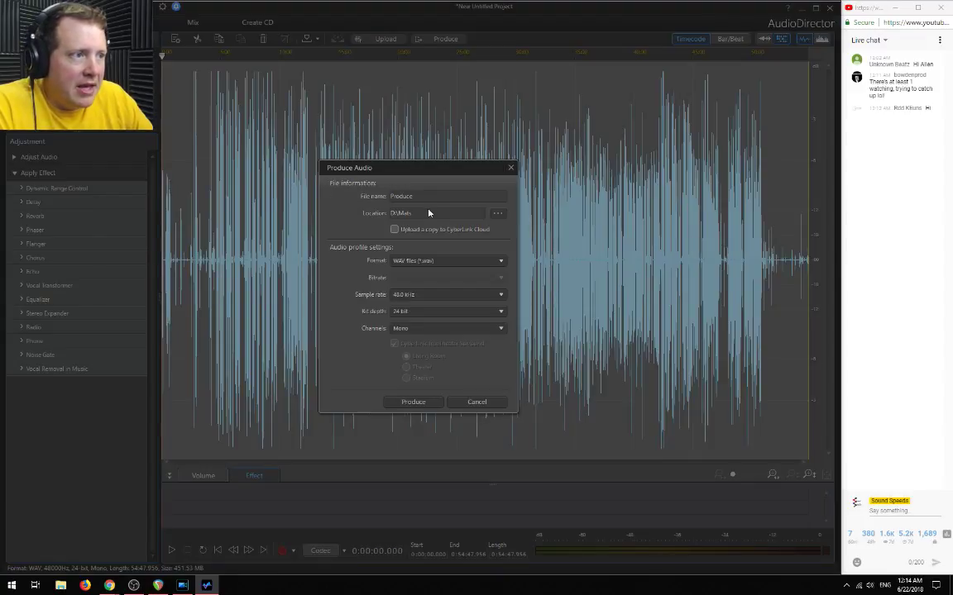
{"action": "left_click", "coordinate": [497, 214]}
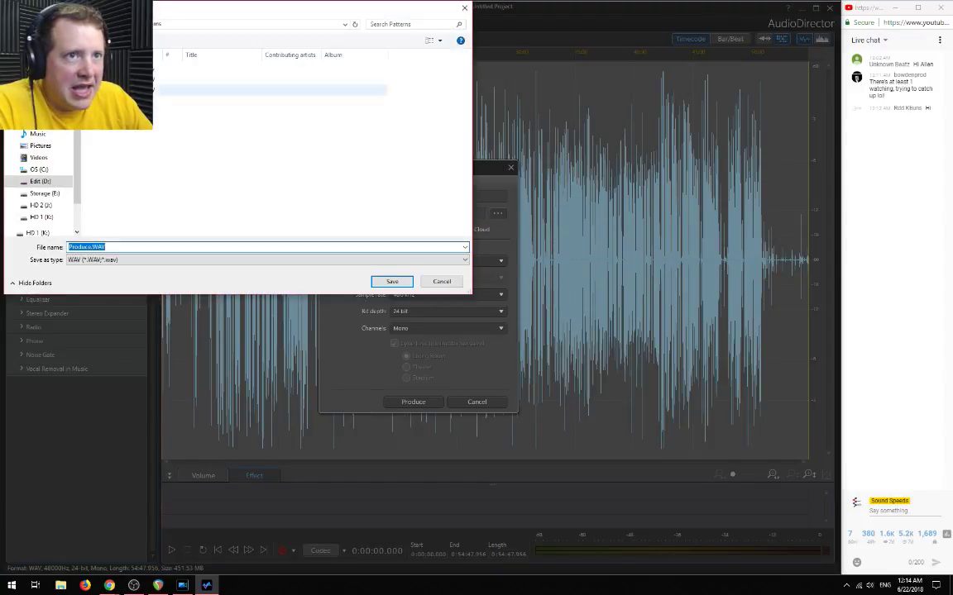
{"action": "left_click", "coordinate": [137, 70]}
{"action": "left_click", "coordinate": [110, 248]}
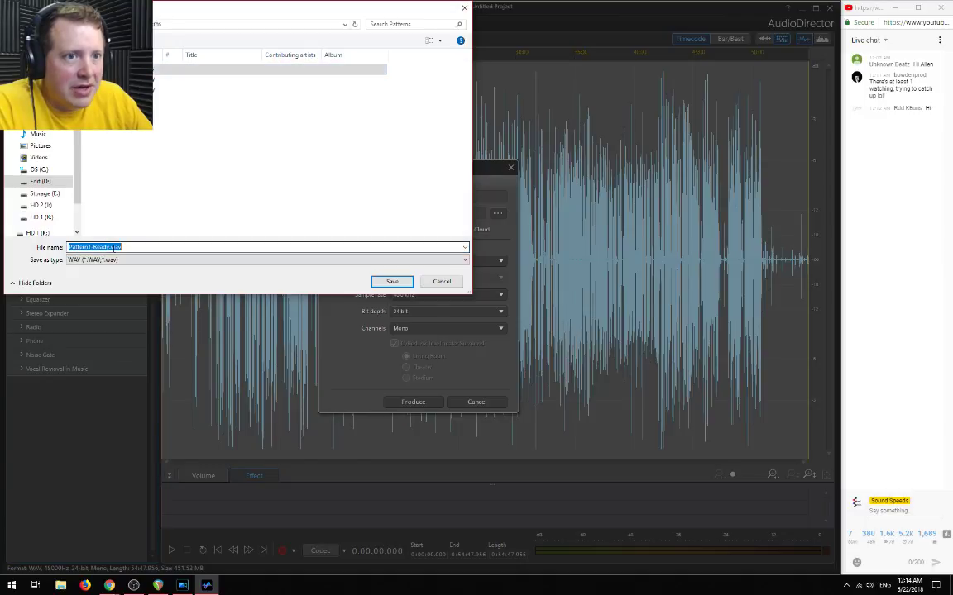
{"action": "left_click", "coordinate": [110, 247]}
{"action": "type", "text": "Declipped"}
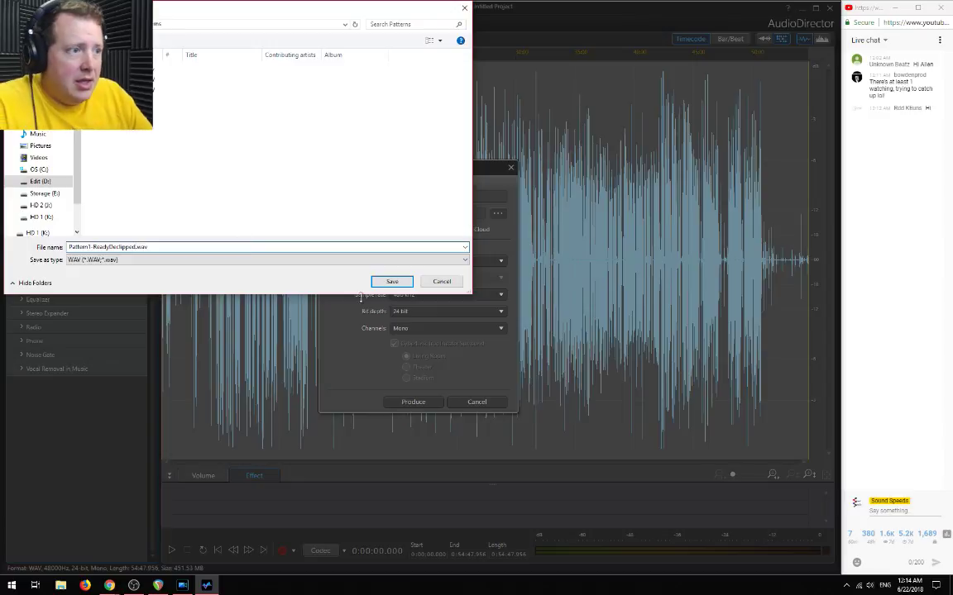
{"action": "left_click", "coordinate": [405, 280]}
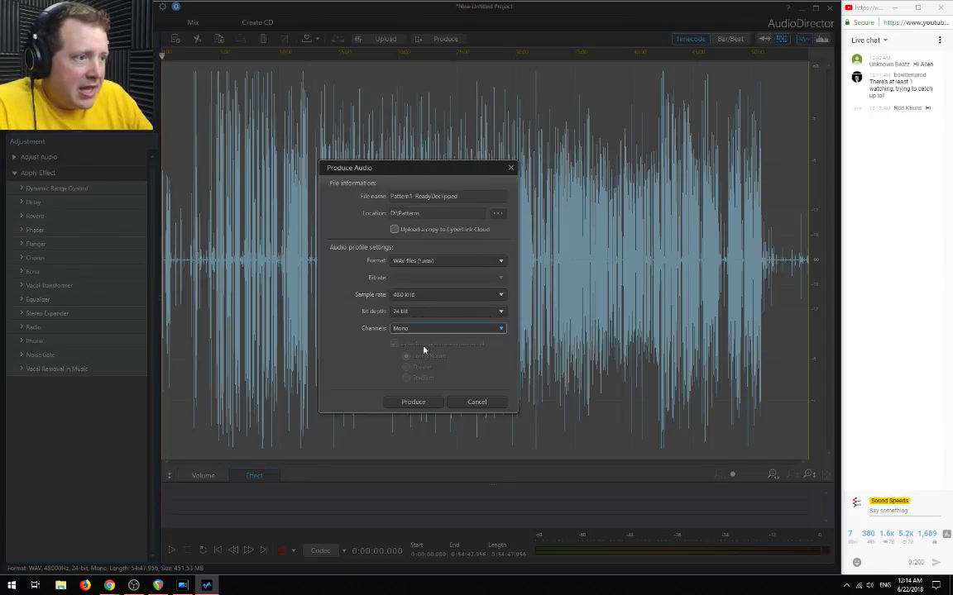
{"action": "left_click", "coordinate": [424, 401]}
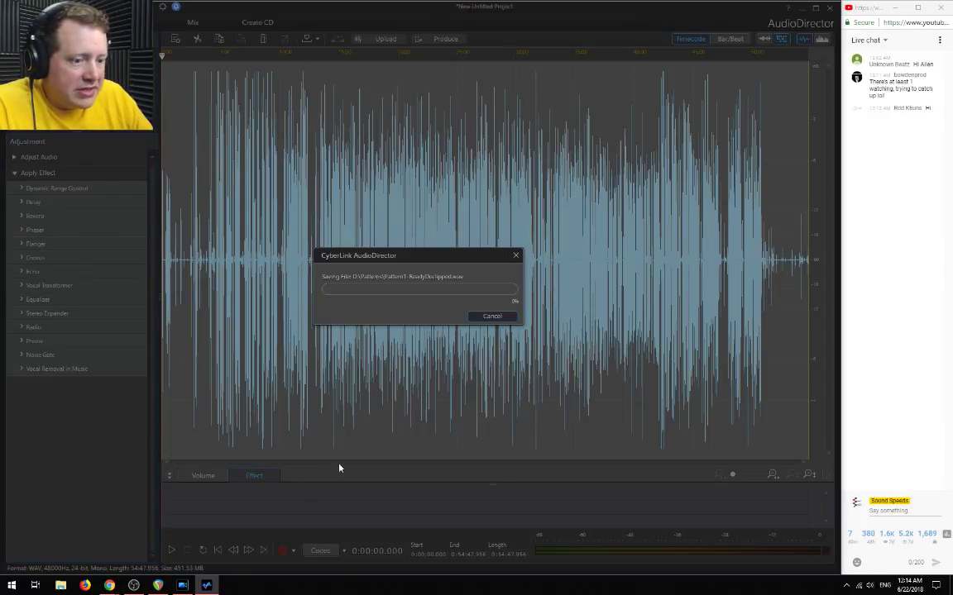
Switch back to REAPER and turn off ReaFir's automatic noise profile building on the PATTERNS-002 track
{"action": "left_click", "coordinate": [182, 585]}
{"action": "left_click", "coordinate": [157, 585]}
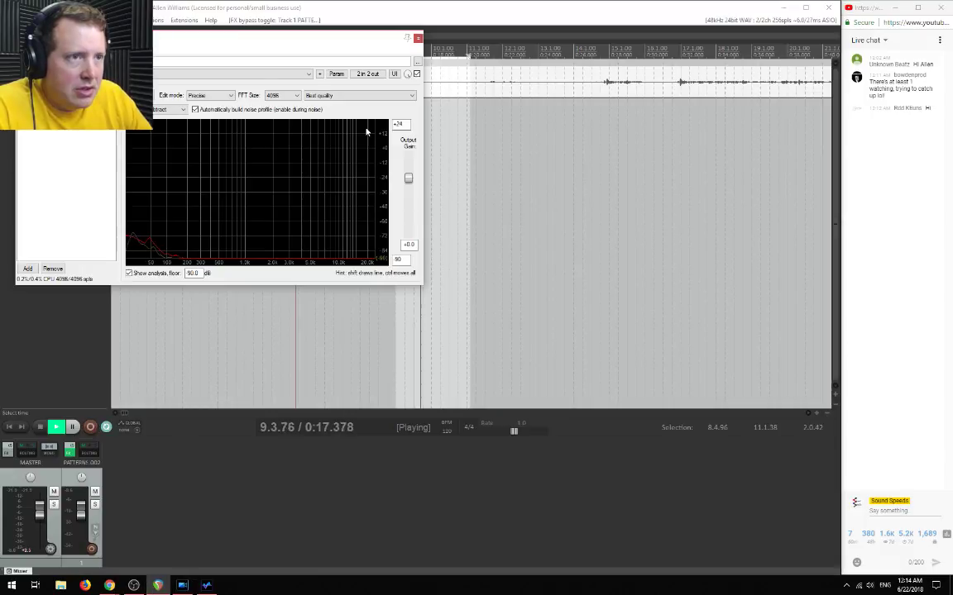
{"action": "left_click_drag", "start_coordinate": [156, 42], "coordinate": [278, 89]}
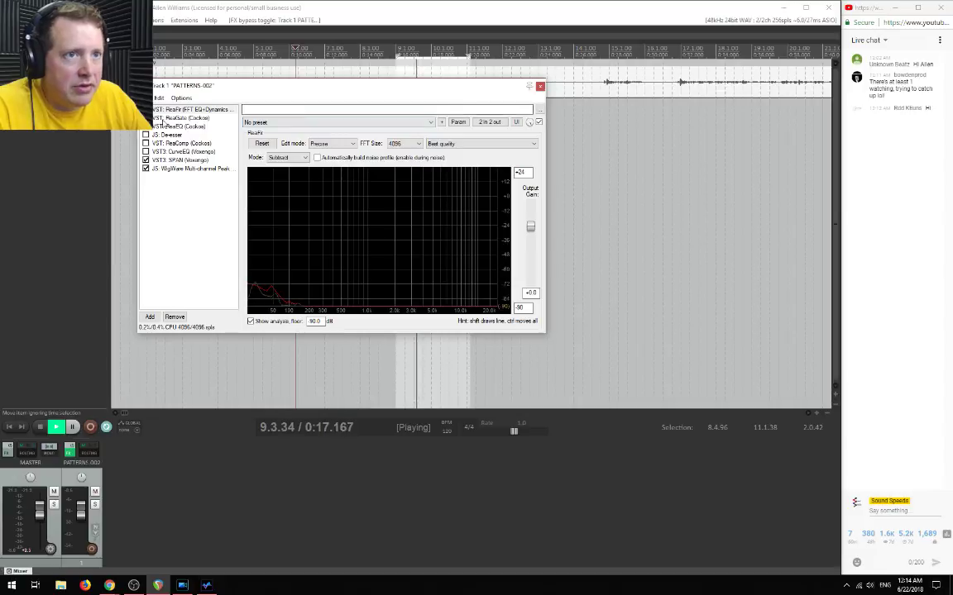
{"action": "left_click", "coordinate": [190, 109]}
Enable the De-esser and ReaComp effects on the PATTERNS-002 track and set ReaGate's threshold to -60.0 dB
{"action": "left_click", "coordinate": [146, 135]}
{"action": "left_click", "coordinate": [146, 143]}
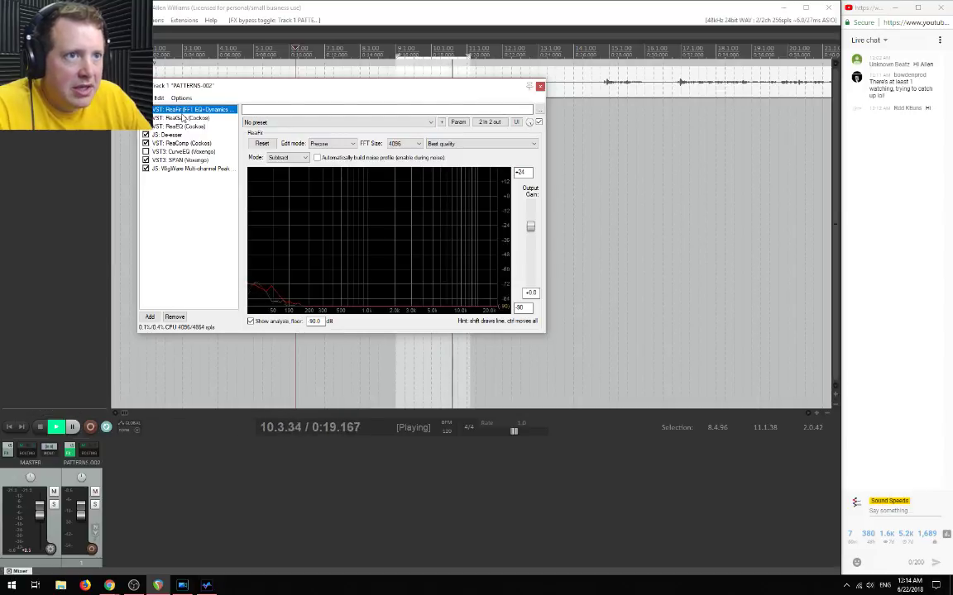
{"action": "left_click", "coordinate": [175, 119]}
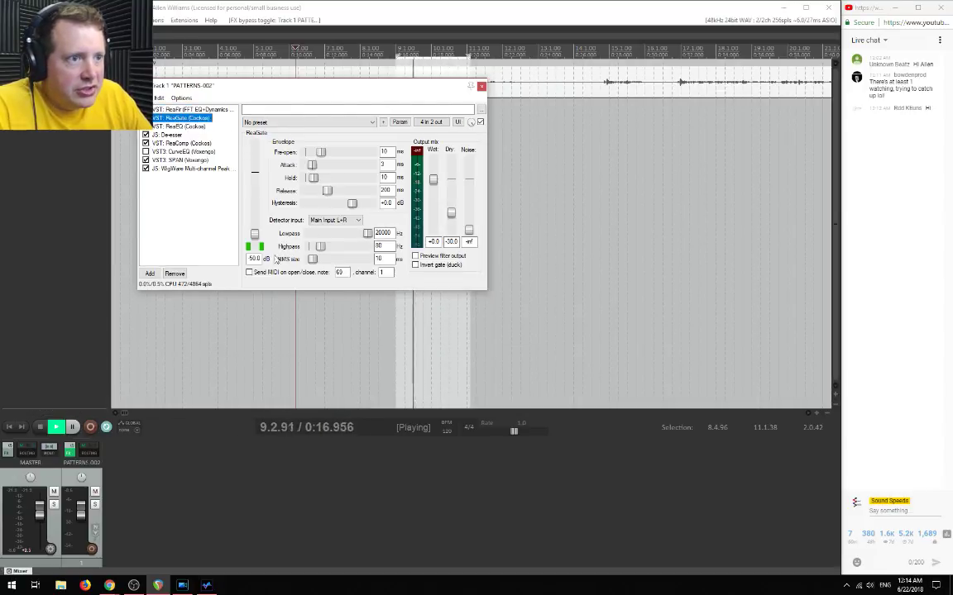
{"action": "left_click_drag", "start_coordinate": [251, 258], "coordinate": [272, 260]}
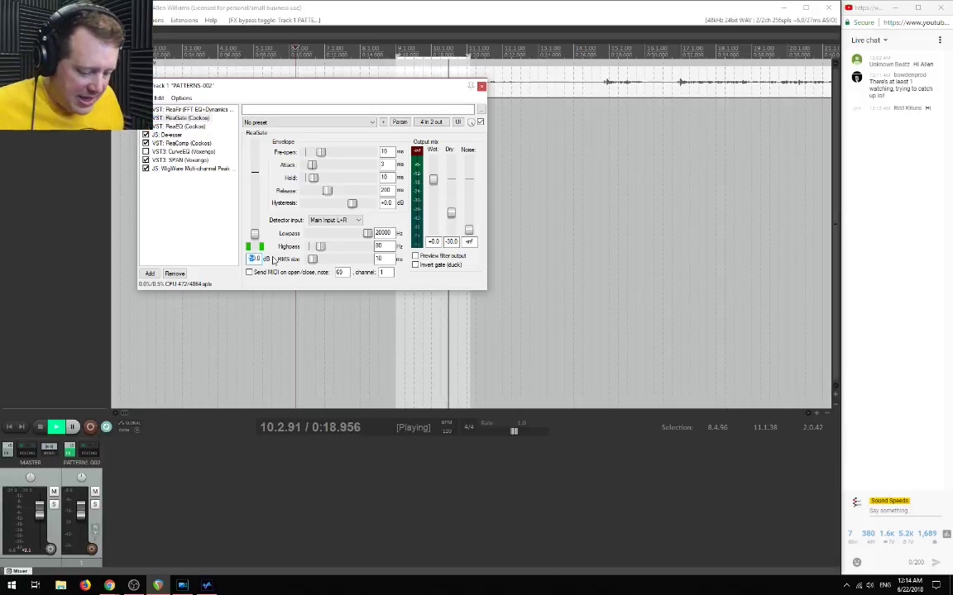
{"action": "type", "text": "60"}
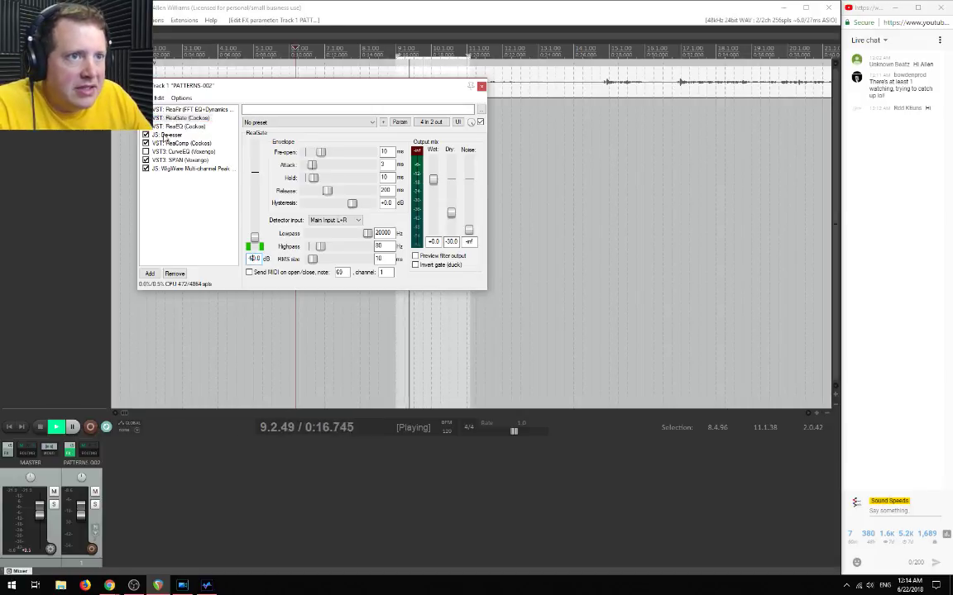
Review the ReaEQ and ReaComp settings, then close the track's effects chain
{"action": "left_click", "coordinate": [177, 125]}
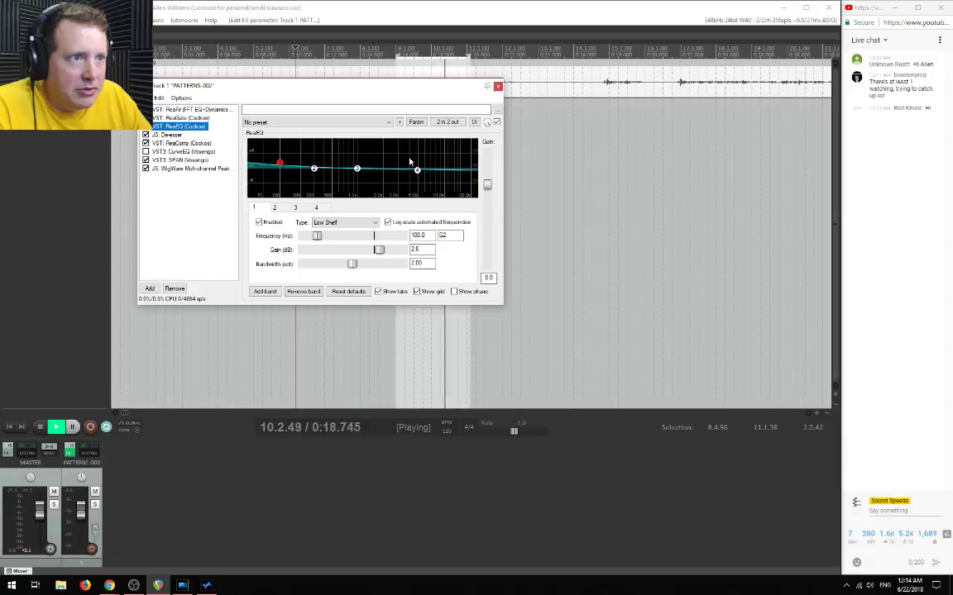
{"action": "left_click", "coordinate": [176, 144]}
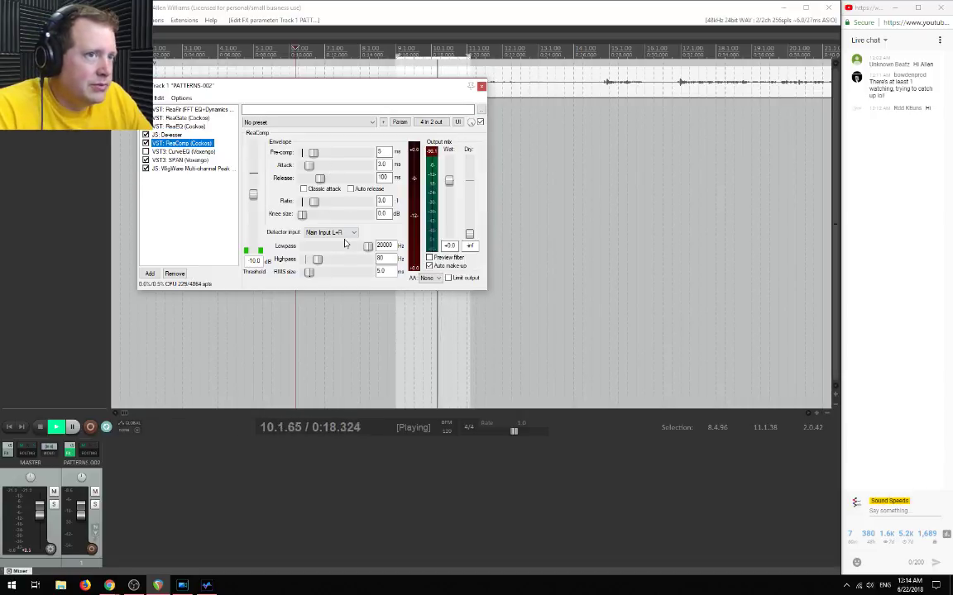
{"action": "left_click", "coordinate": [481, 86]}
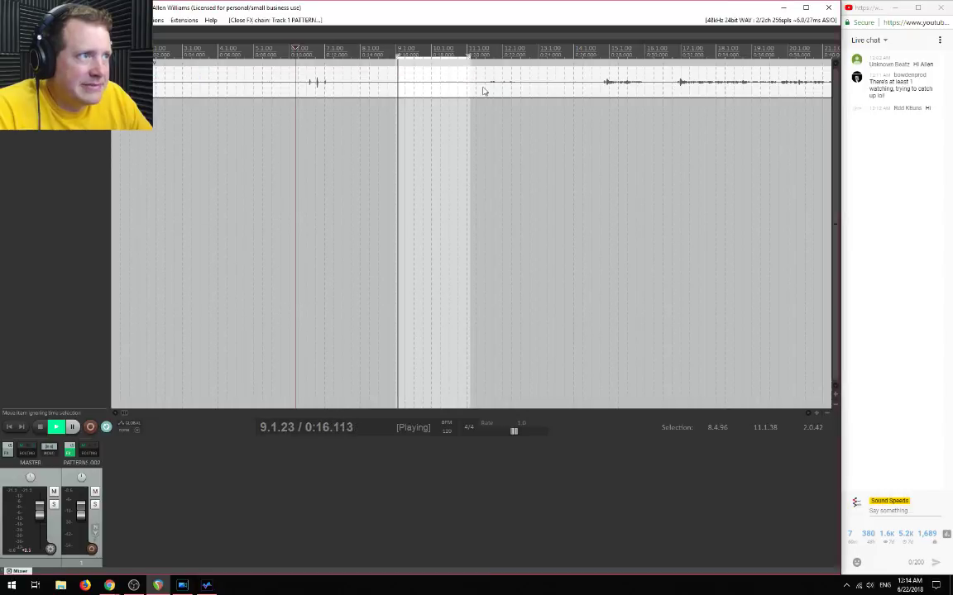
Set the time selection to the full length of the PATTERNS-002 item and normalize the item
{"action": "double_click", "coordinate": [387, 94]}
{"action": "scroll", "coordinate": [387, 94], "scroll_direction": "down", "scroll_amount": 8}
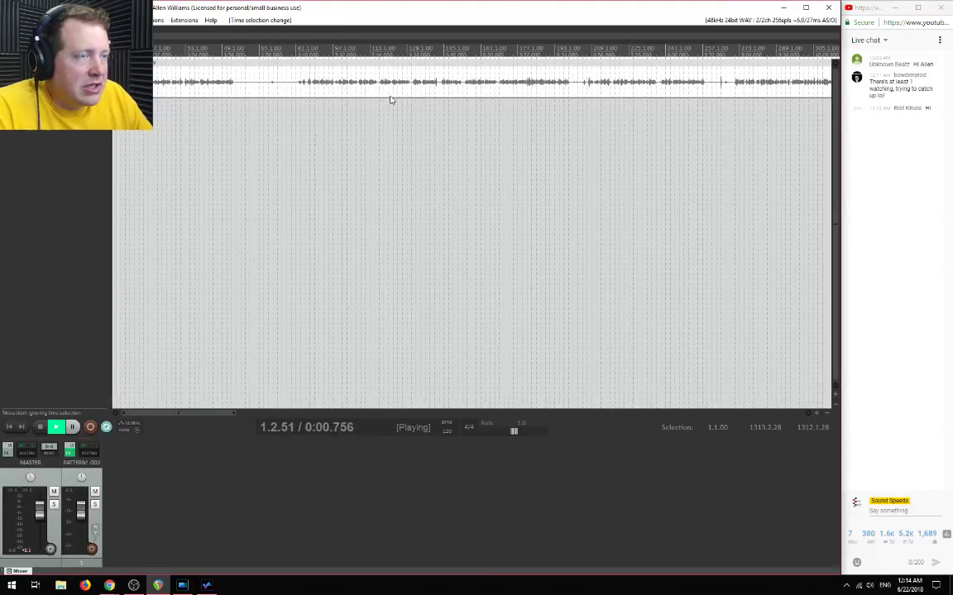
{"action": "scroll", "coordinate": [393, 99], "scroll_direction": "up", "scroll_amount": 1}
{"action": "scroll", "coordinate": [392, 99], "scroll_direction": "up", "scroll_amount": 2}
{"action": "right_click", "coordinate": [375, 81]}
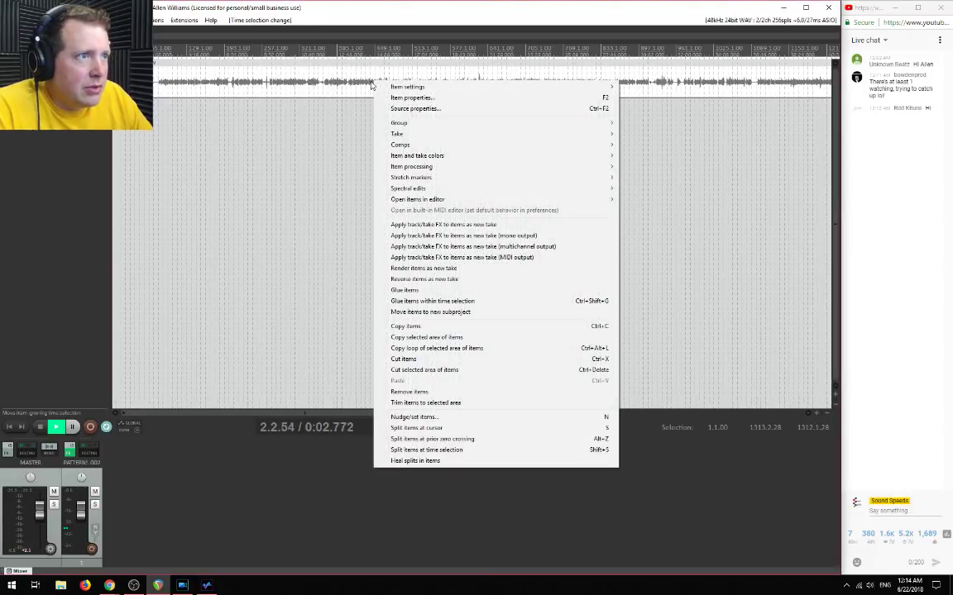
{"action": "mouse_move", "coordinate": [403, 169]}
{"action": "left_click", "coordinate": [653, 167]}
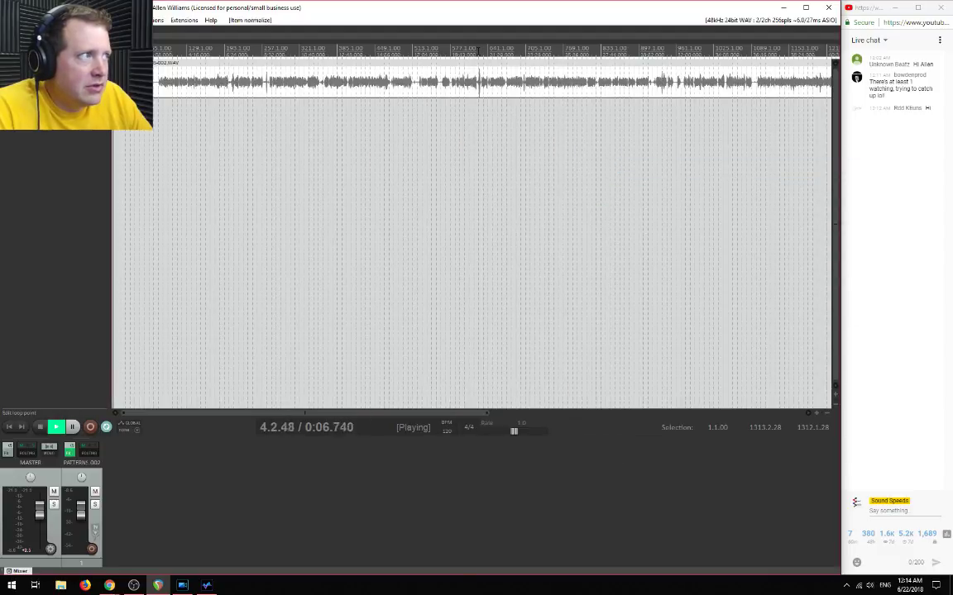
Isolate the loud peak near 20:51 by splitting the item at 20:50.584 and again just after the peak
{"action": "left_click", "coordinate": [478, 49]}
{"action": "scroll", "coordinate": [504, 107], "scroll_direction": "up", "scroll_amount": 8}
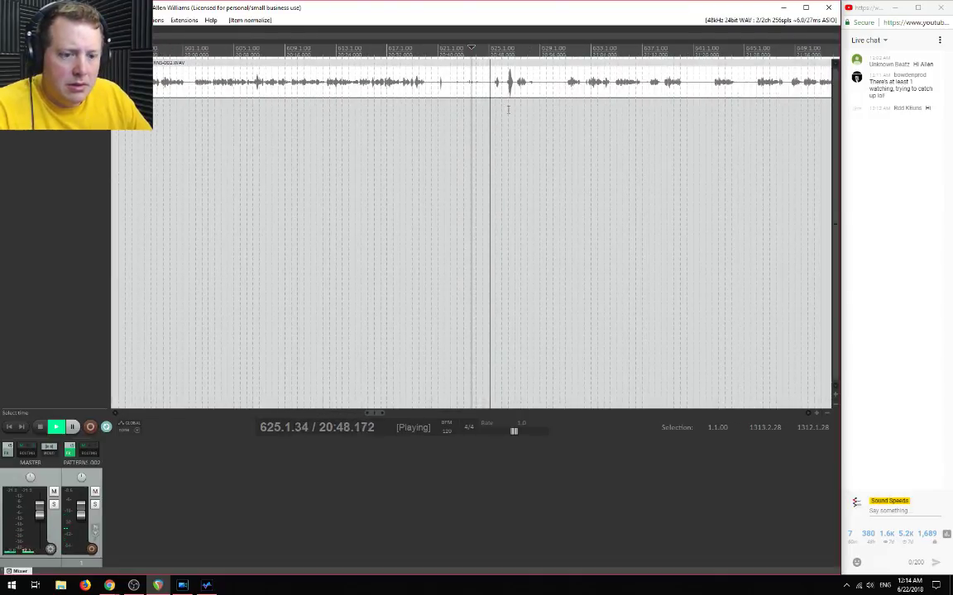
{"action": "key", "text": "space"}
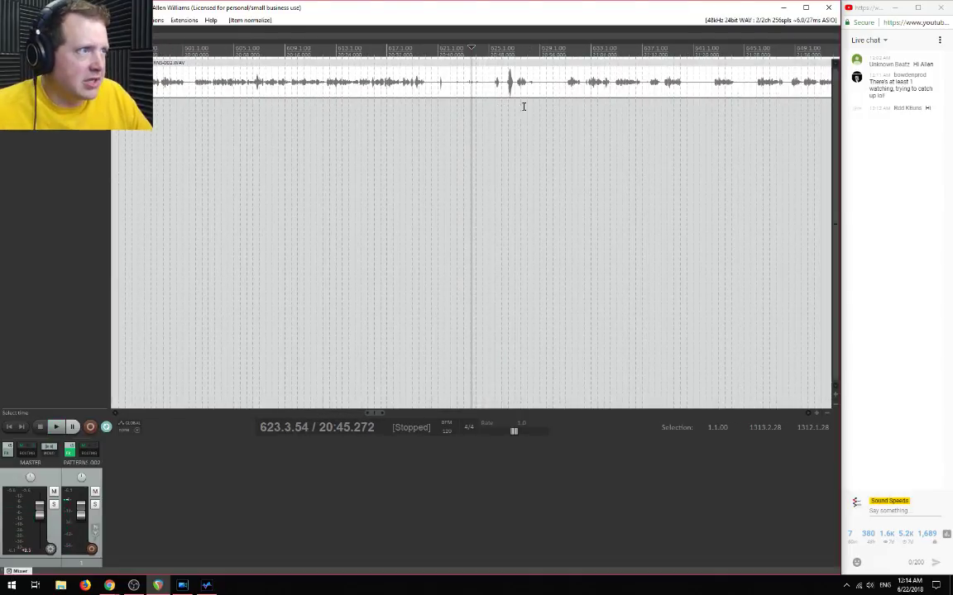
{"action": "left_click", "coordinate": [513, 87]}
{"action": "scroll", "coordinate": [530, 97], "scroll_direction": "up", "scroll_amount": 3}
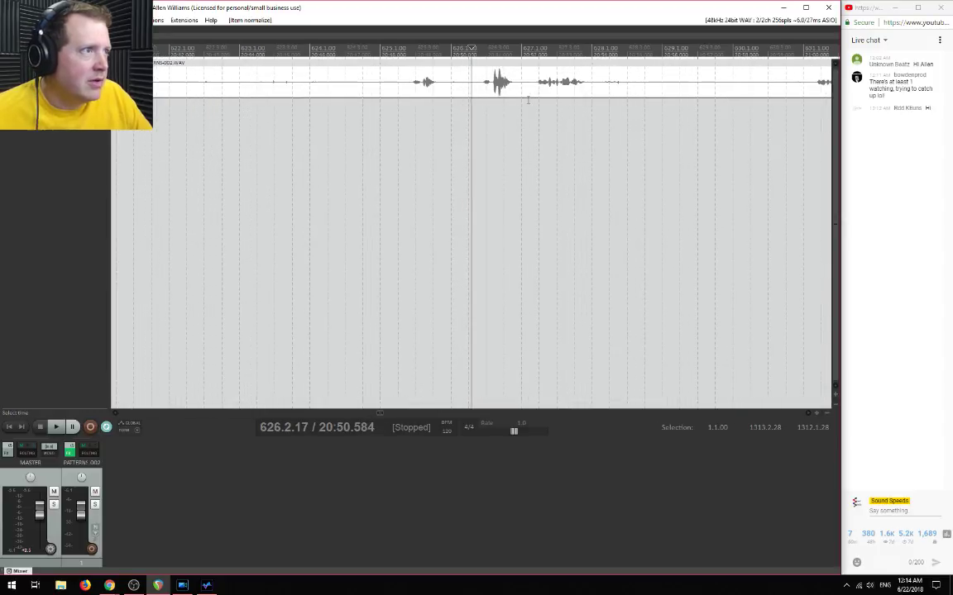
{"action": "key", "text": "s"}
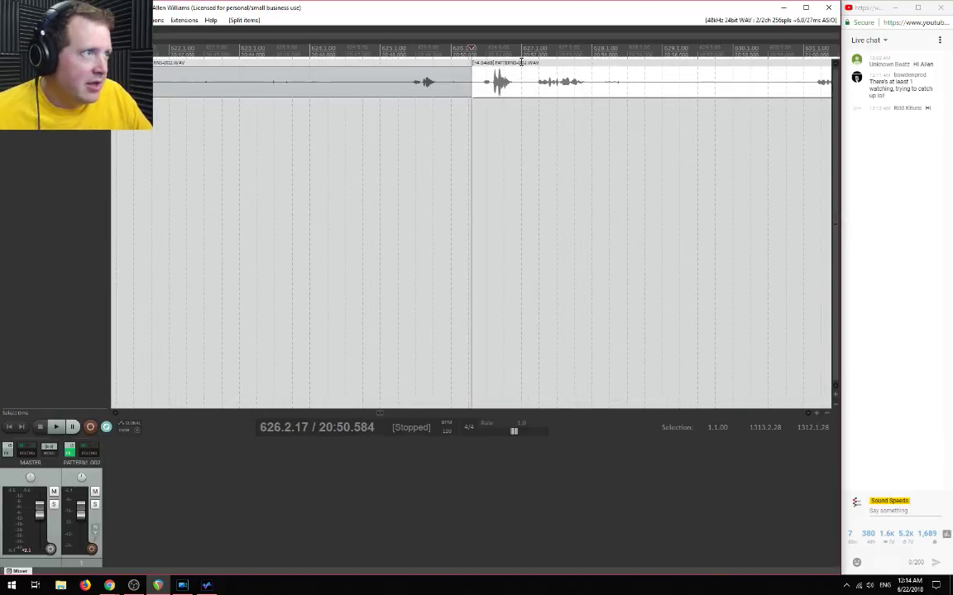
{"action": "left_click", "coordinate": [523, 83]}
{"action": "key", "text": "s"}
Add a take volume envelope to the isolated peak near 20:51 and lower it to reduce the peak
{"action": "left_click", "coordinate": [513, 86]}
{"action": "right_click", "coordinate": [463, 77]}
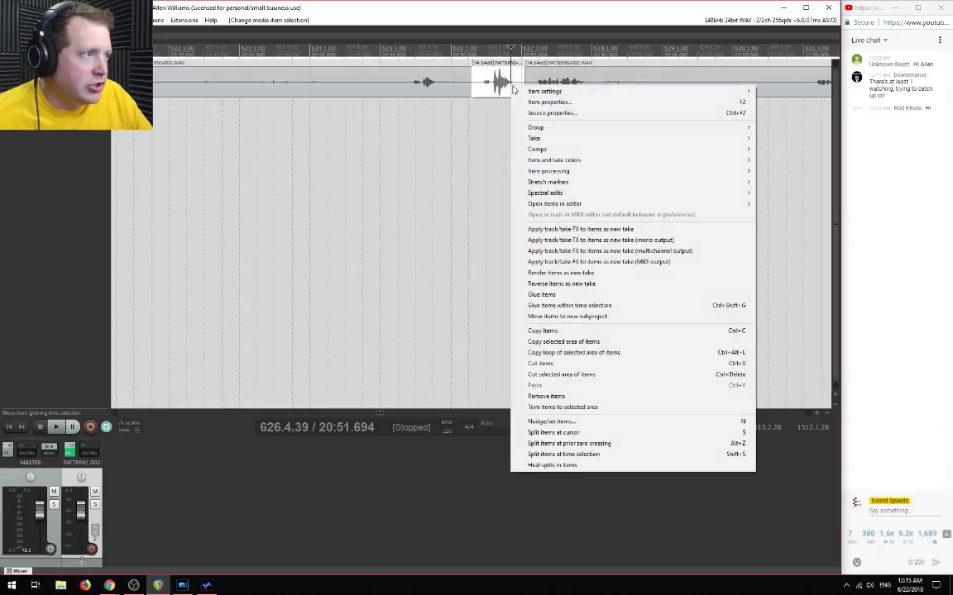
{"action": "key", "text": "Escape"}
{"action": "right_click", "coordinate": [500, 80]}
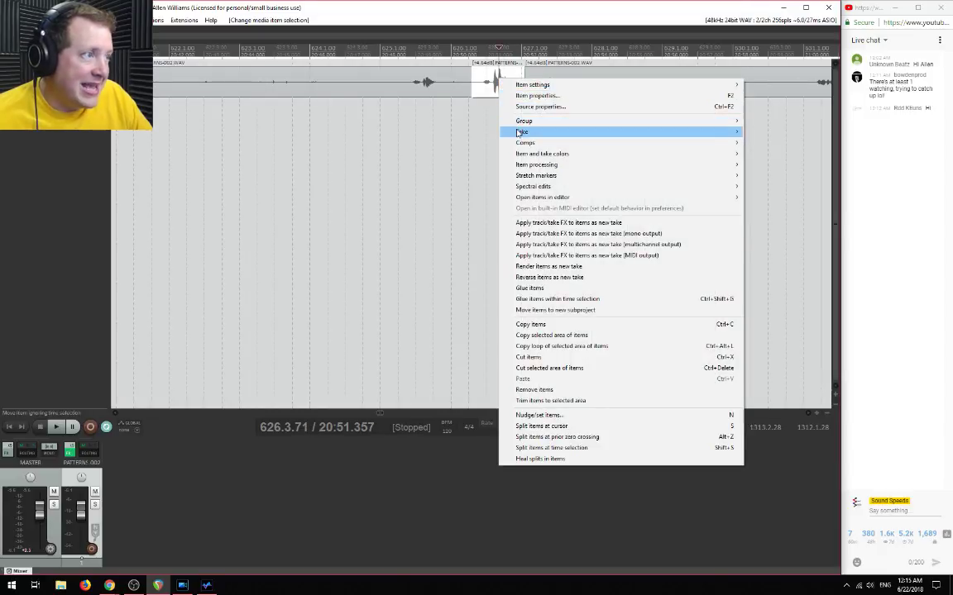
{"action": "mouse_move", "coordinate": [579, 131]}
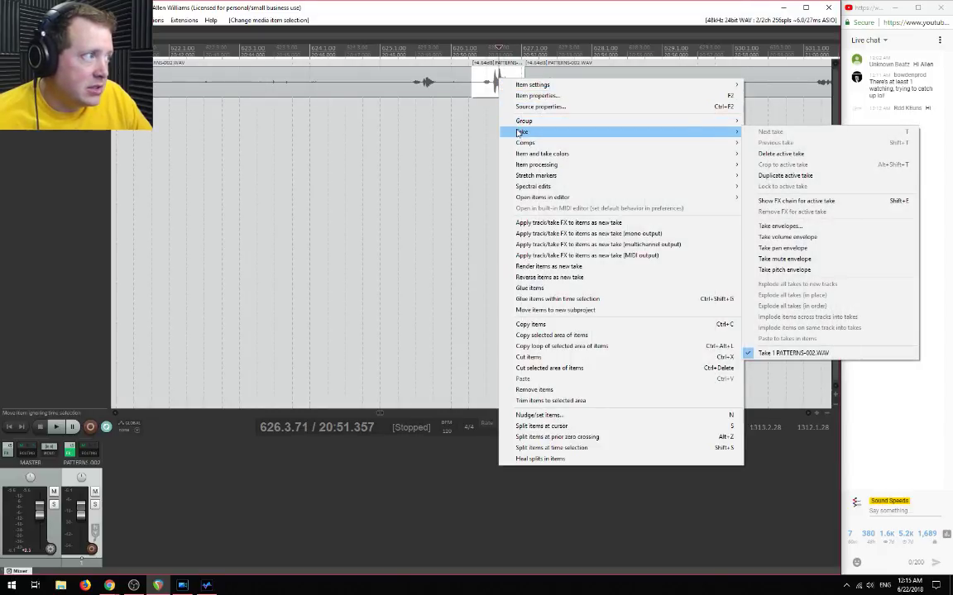
{"action": "left_click", "coordinate": [815, 236]}
{"action": "left_click_drag", "start_coordinate": [506, 85], "coordinate": [503, 113]}
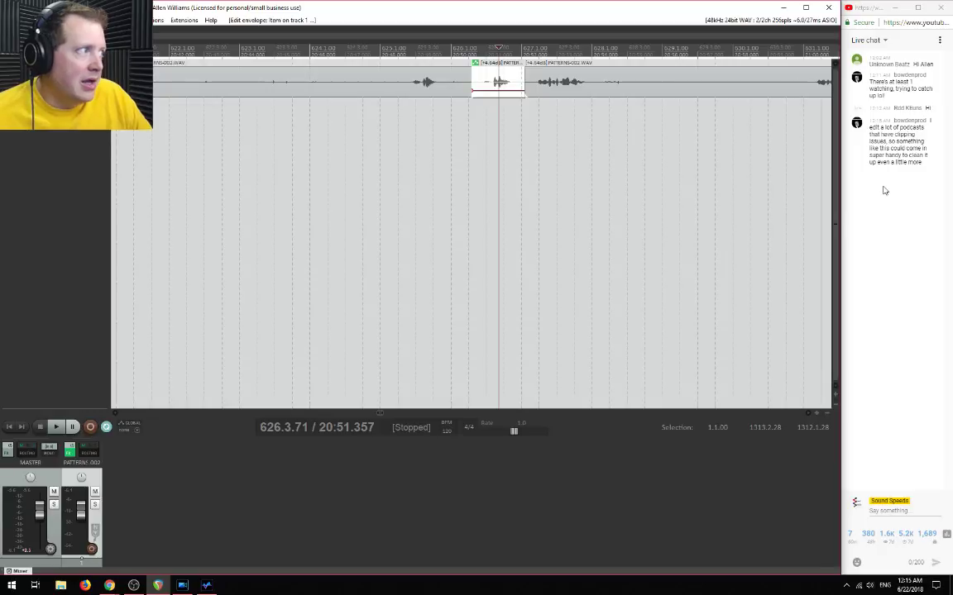
Isolate the loud peak near 8:48 by splitting the item at 8:48.460 and just before the peak
{"action": "scroll", "coordinate": [608, 124], "scroll_direction": "down", "scroll_amount": 10}
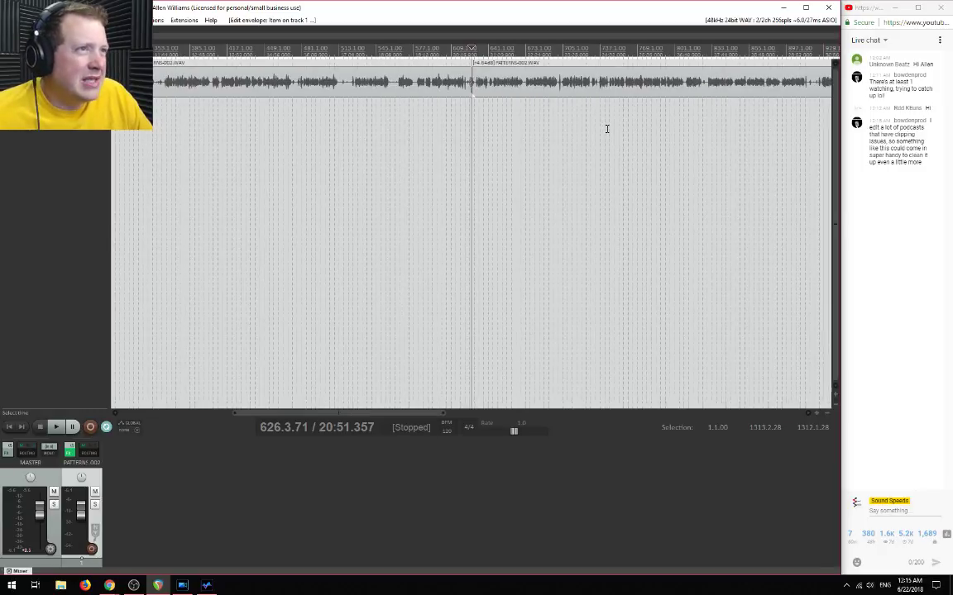
{"action": "scroll", "coordinate": [607, 128], "scroll_direction": "down", "scroll_amount": 3}
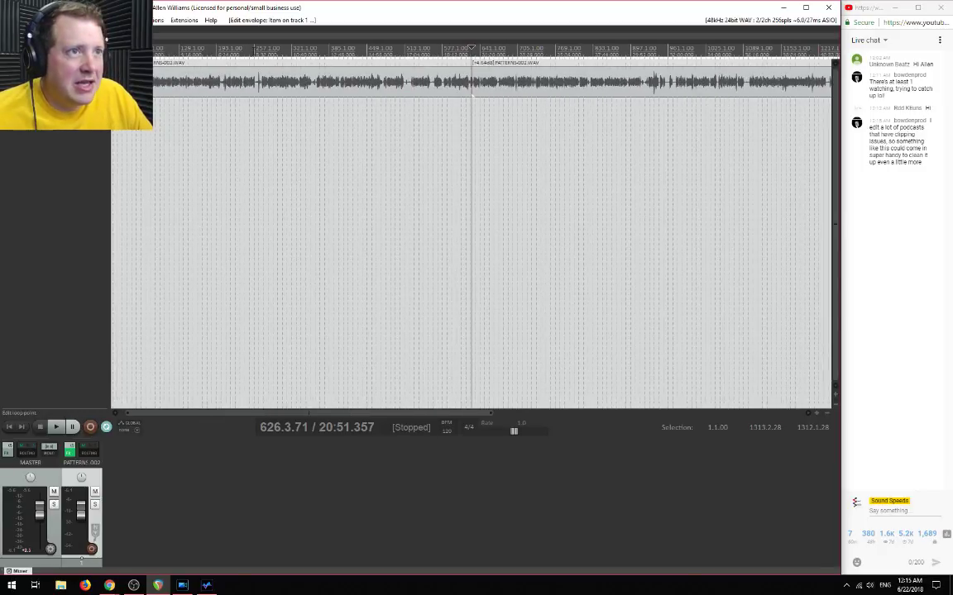
{"action": "scroll", "coordinate": [281, 153], "scroll_direction": "up", "scroll_amount": 8}
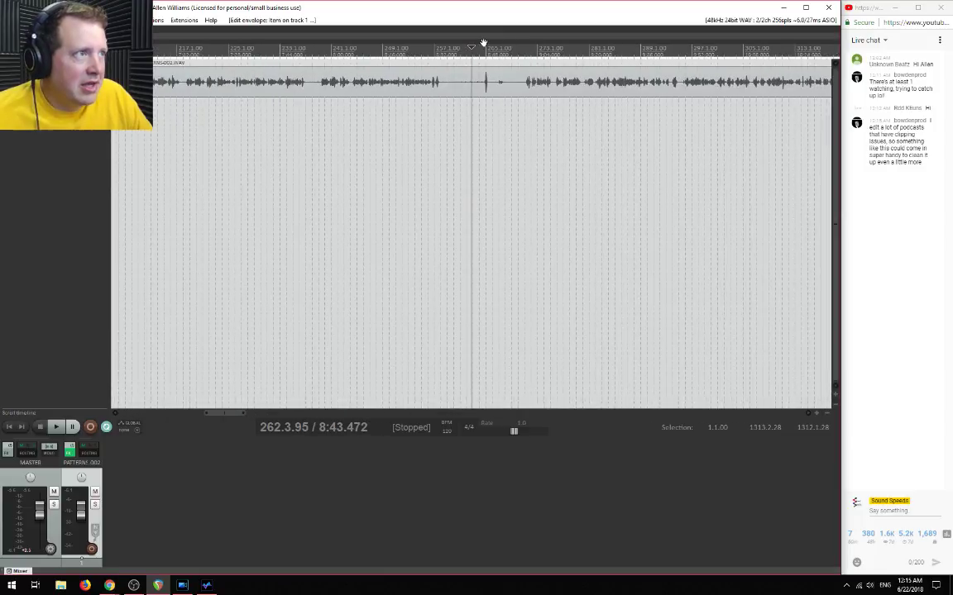
{"action": "left_click", "coordinate": [487, 50]}
{"action": "scroll", "coordinate": [493, 134], "scroll_direction": "up", "scroll_amount": 8}
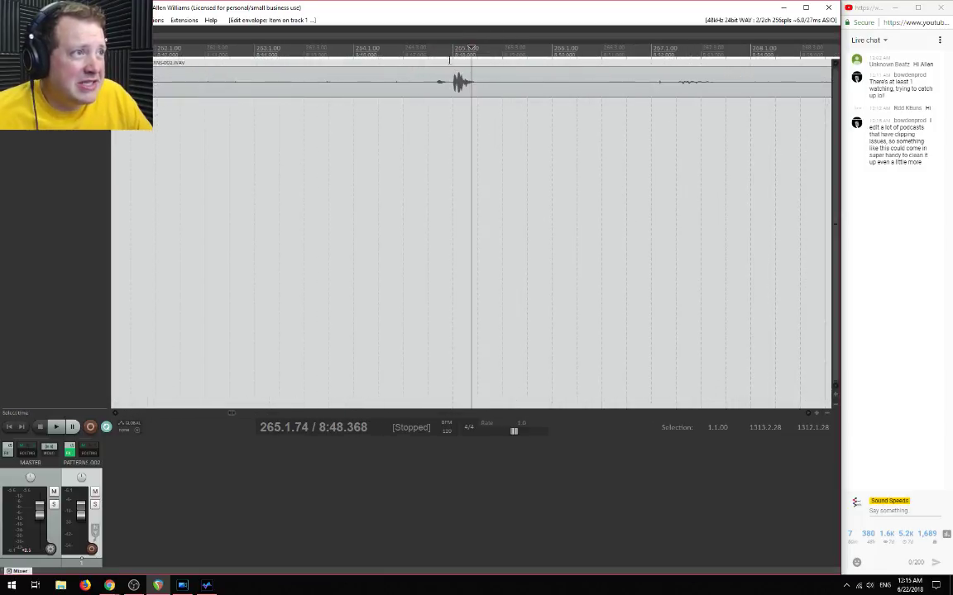
{"action": "left_click", "coordinate": [451, 50]}
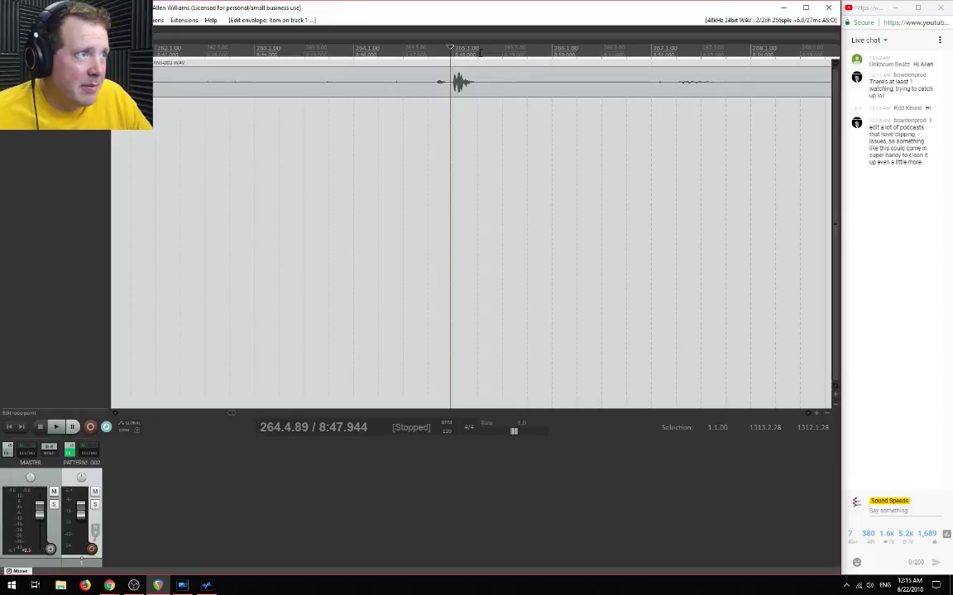
{"action": "left_click", "coordinate": [478, 50]}
{"action": "left_click", "coordinate": [475, 82]}
{"action": "key", "text": "s"}
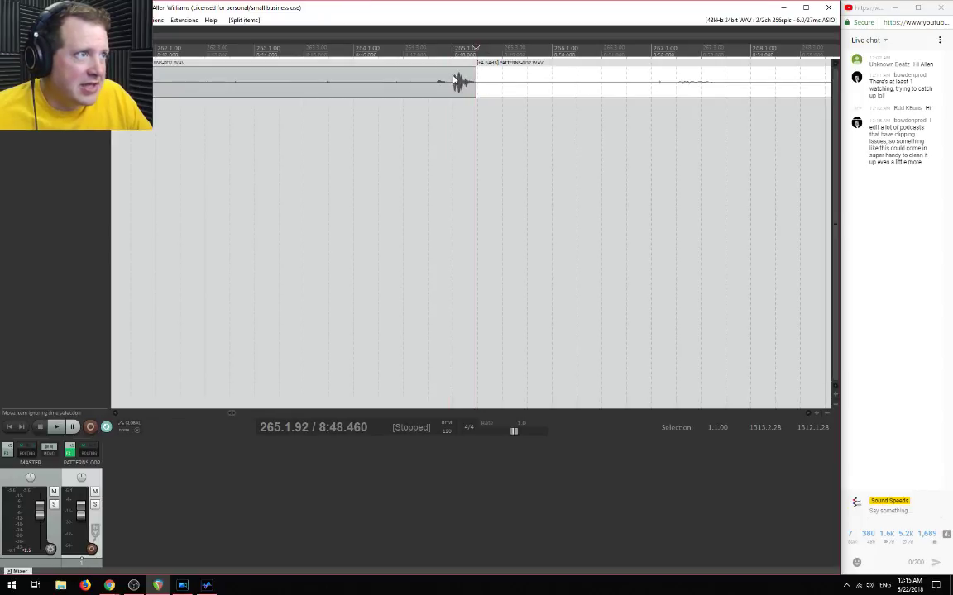
{"action": "left_click", "coordinate": [450, 79]}
{"action": "key", "text": "s"}
{"action": "left_click", "coordinate": [466, 82]}
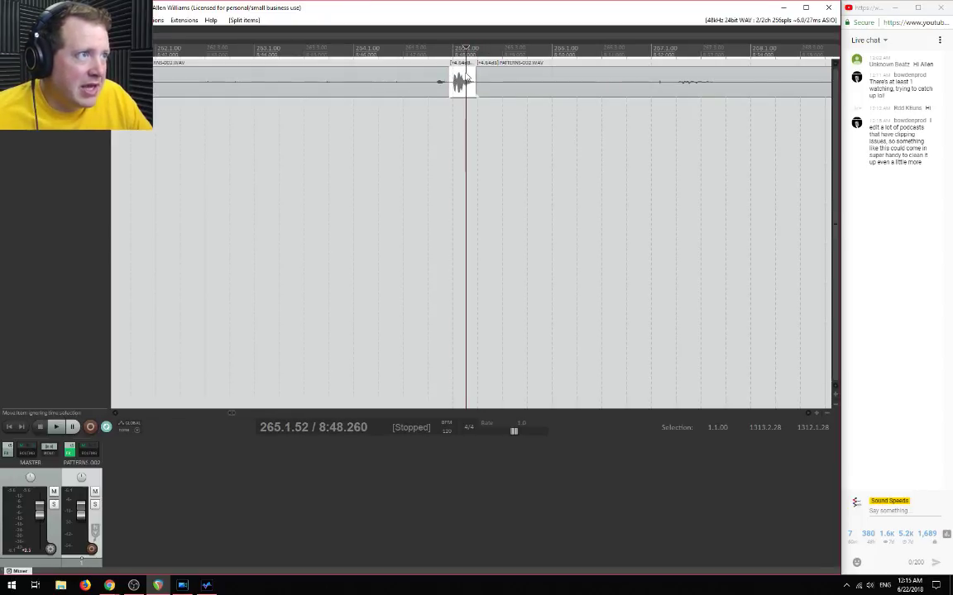
{"action": "right_click", "coordinate": [467, 82]}
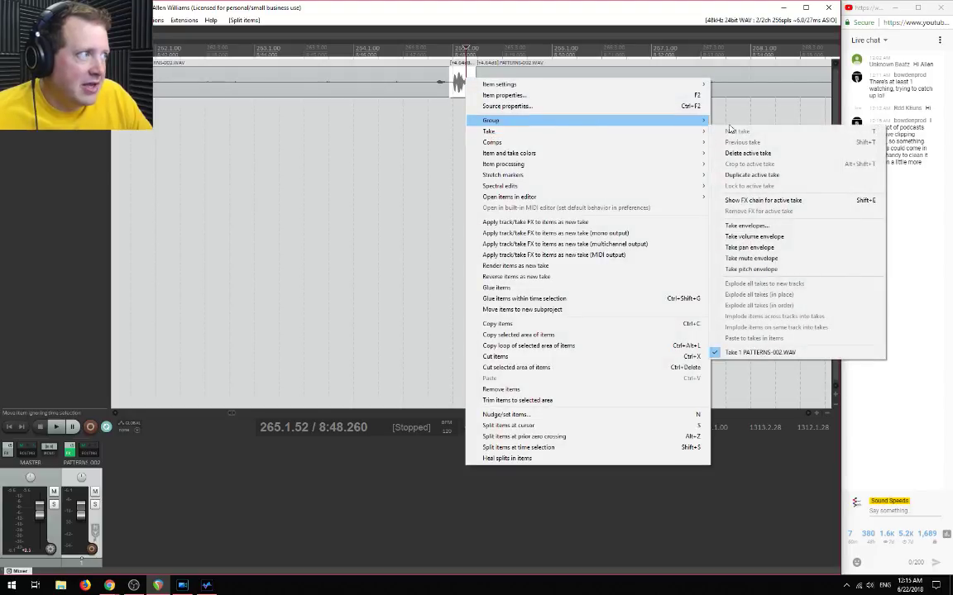
{"action": "mouse_move", "coordinate": [659, 120]}
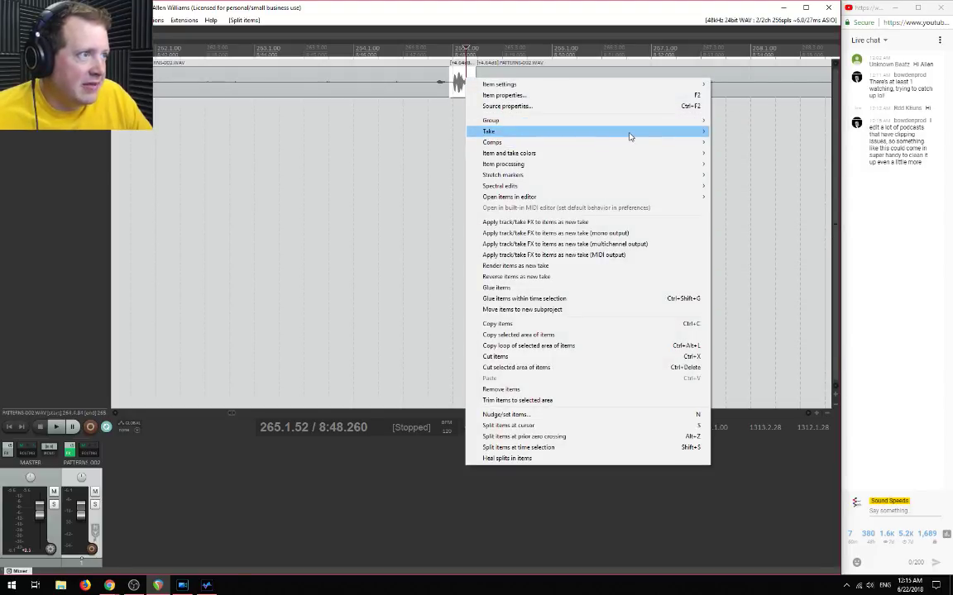
{"action": "mouse_move", "coordinate": [629, 132]}
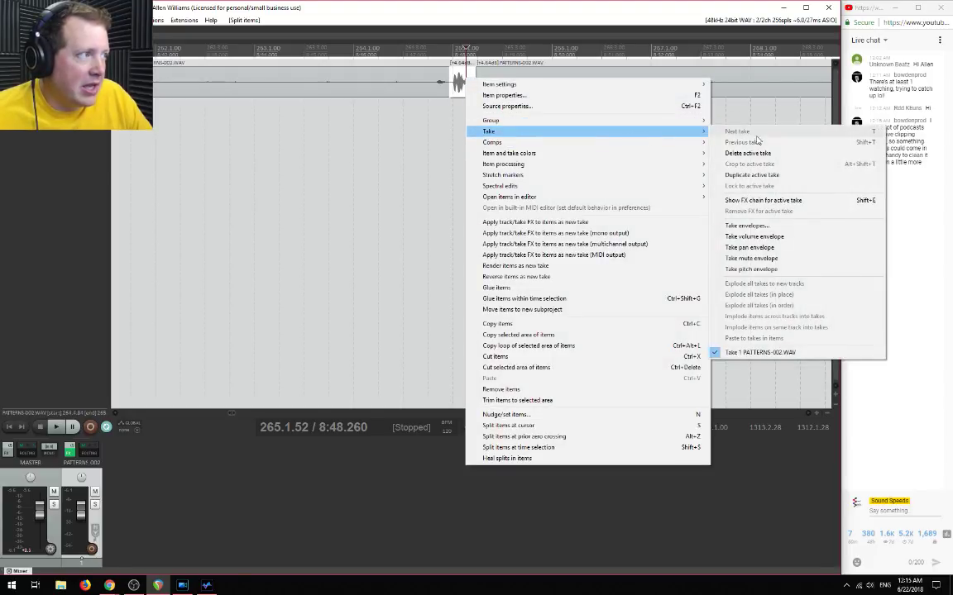
{"action": "left_click", "coordinate": [748, 226]}
{"action": "left_click", "coordinate": [943, 231]}
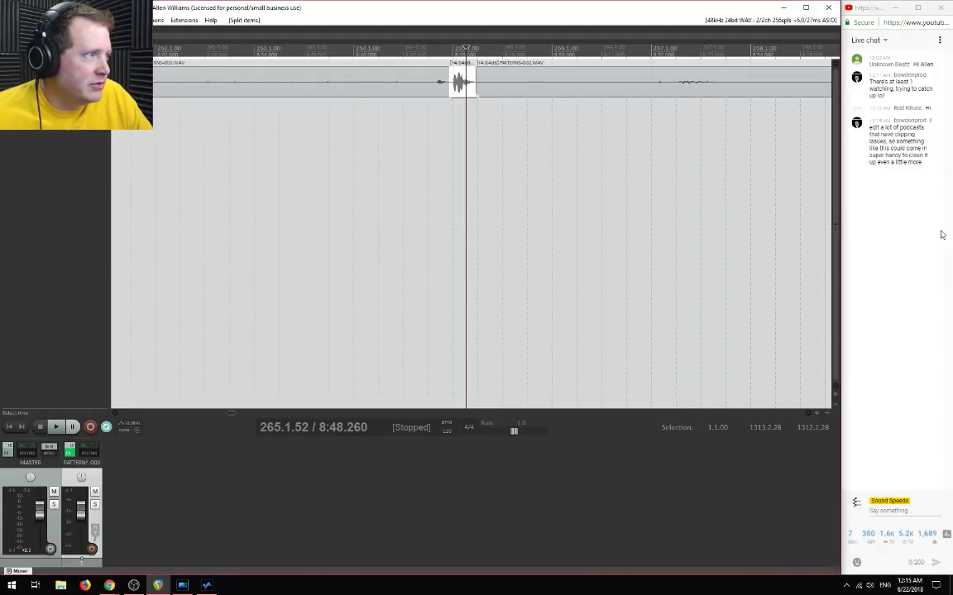
Add a take volume envelope to the isolated peak near 8:48 and lower it to tame the peak
{"action": "right_click", "coordinate": [464, 81]}
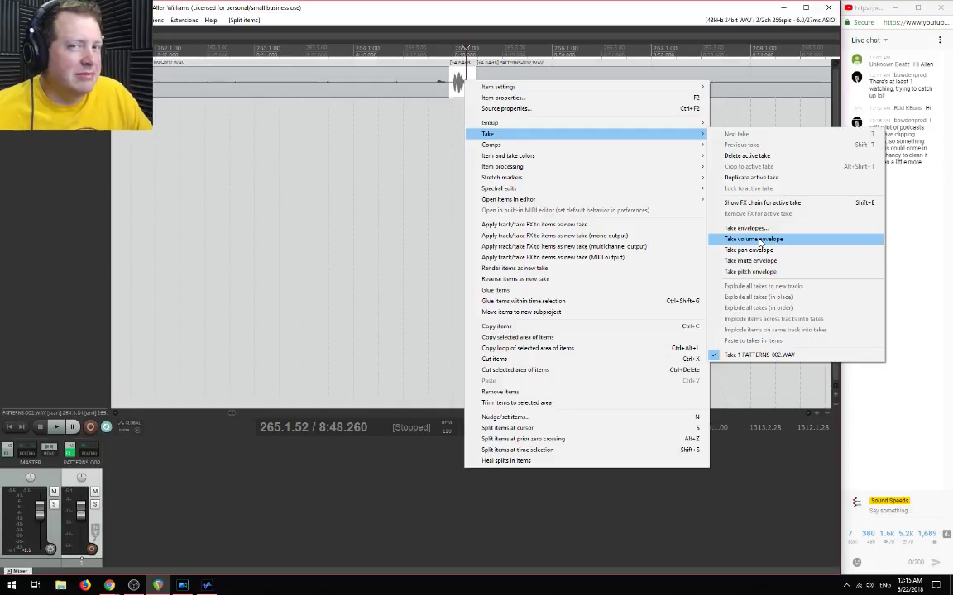
{"action": "left_click", "coordinate": [759, 240]}
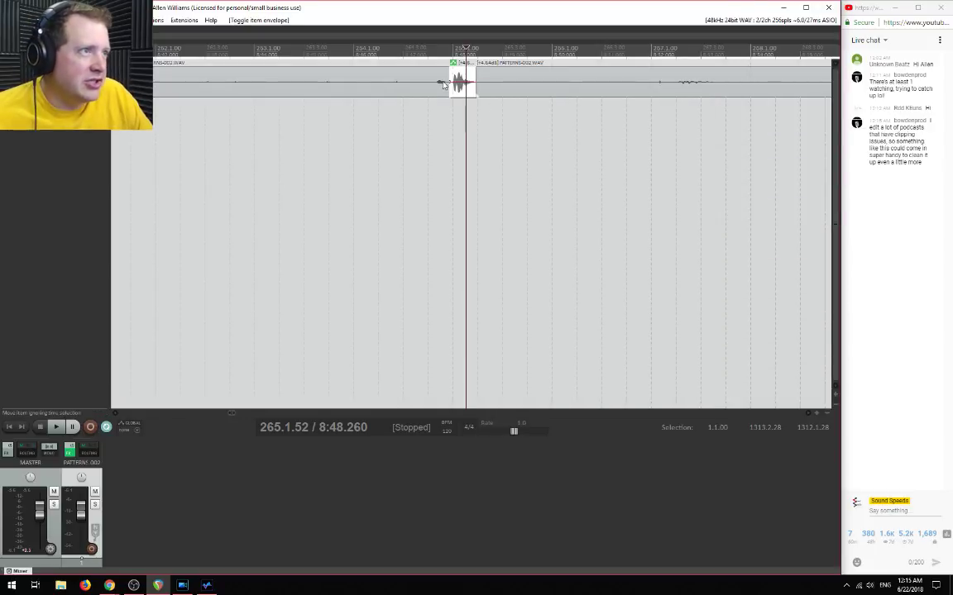
{"action": "left_click_drag", "start_coordinate": [457, 89], "coordinate": [458, 81]}
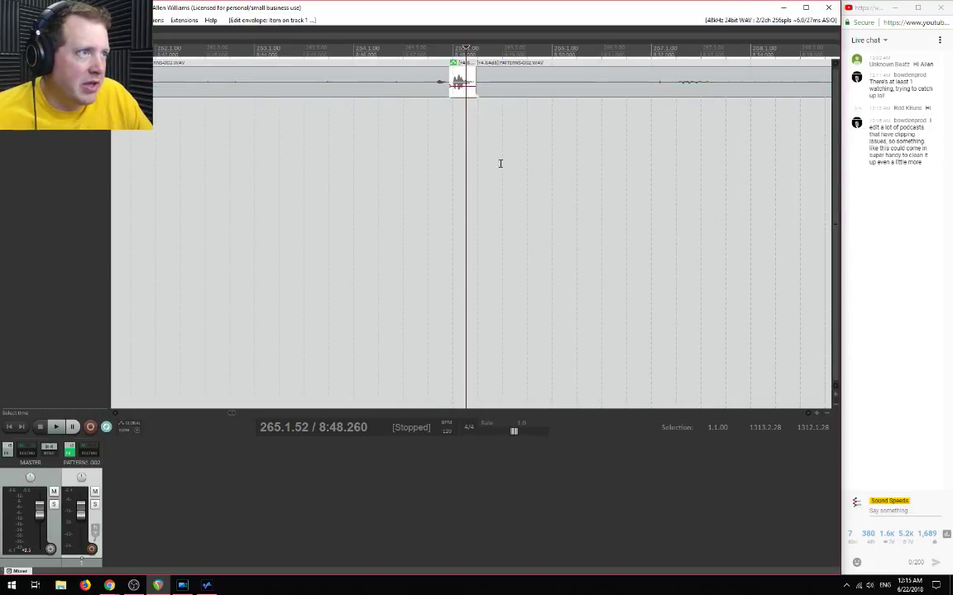
{"action": "scroll", "coordinate": [501, 164], "scroll_direction": "down", "scroll_amount": 3}
{"action": "scroll", "coordinate": [471, 82], "scroll_direction": "up", "scroll_amount": 3}
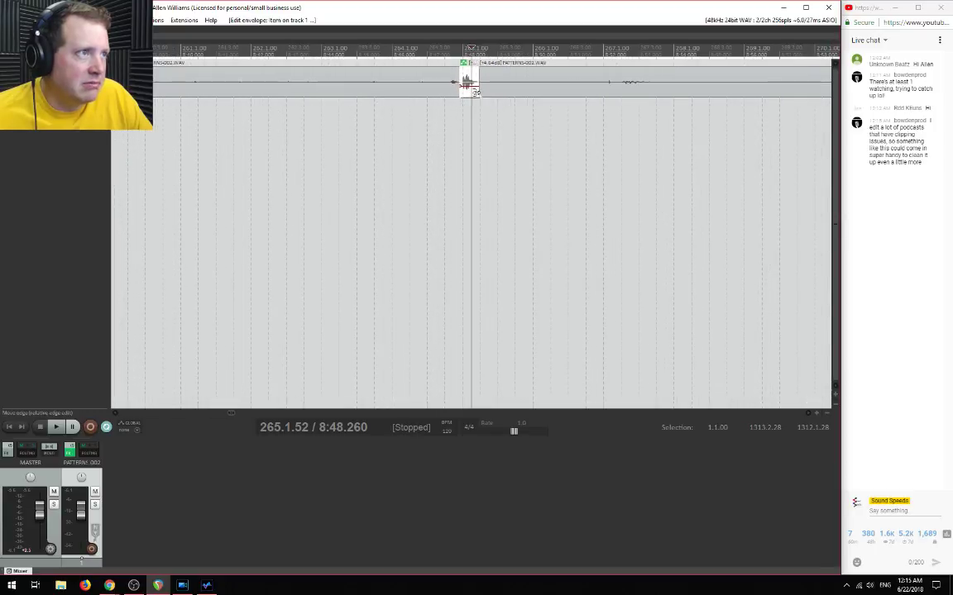
{"action": "left_click_drag", "start_coordinate": [468, 77], "coordinate": [471, 93]}
Check the waveform around the lowered peak near 20:51 against the rest of the recording
{"action": "scroll", "coordinate": [622, 156], "scroll_direction": "down", "scroll_amount": 10}
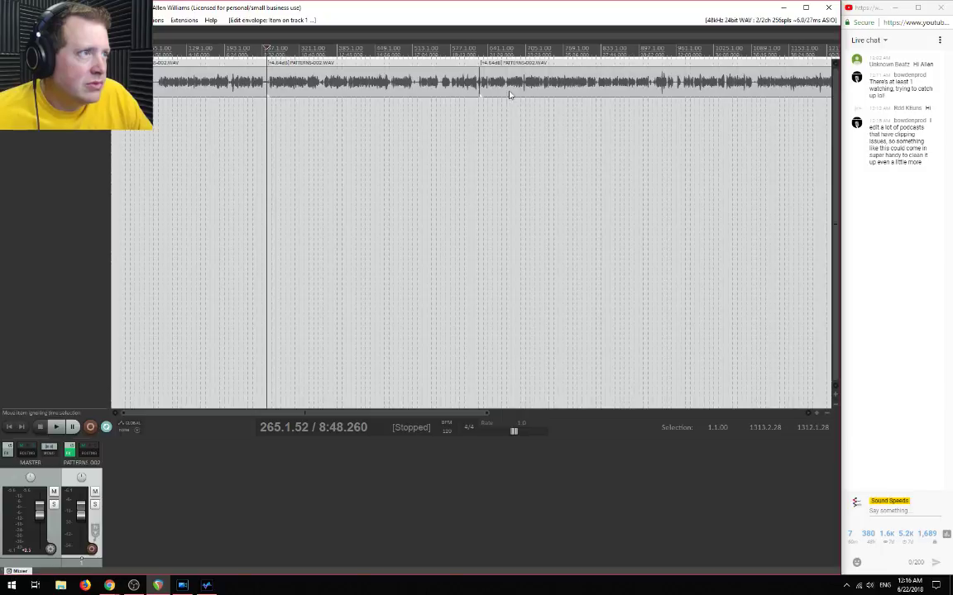
{"action": "left_click", "coordinate": [480, 105]}
{"action": "scroll", "coordinate": [498, 108], "scroll_direction": "up", "scroll_amount": 8}
{"action": "scroll", "coordinate": [499, 110], "scroll_direction": "down", "scroll_amount": 8}
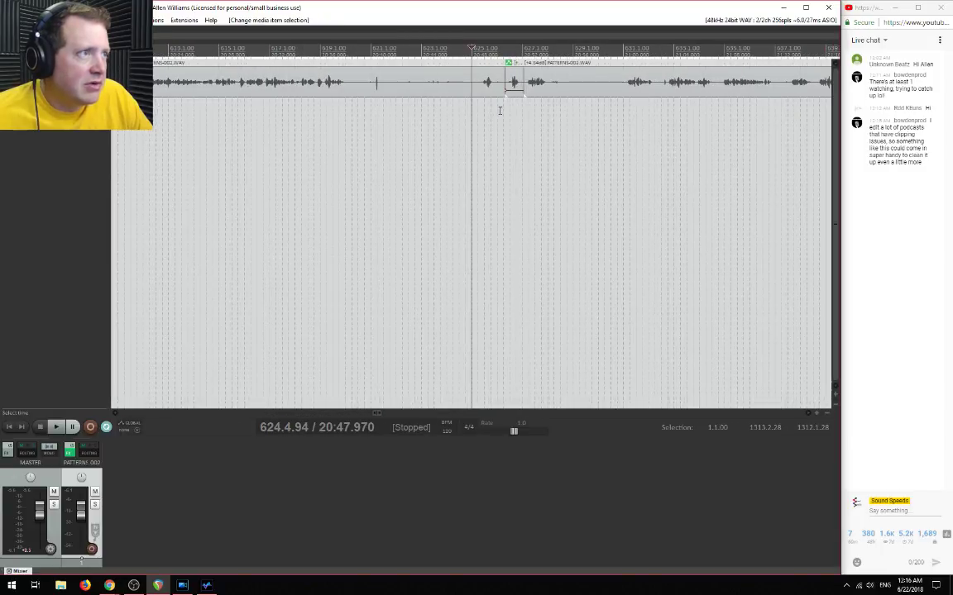
Inspect the waveform around the loud peak near 31:17 against the rest of the recording
{"action": "scroll", "coordinate": [640, 117], "scroll_direction": "down", "scroll_amount": 3}
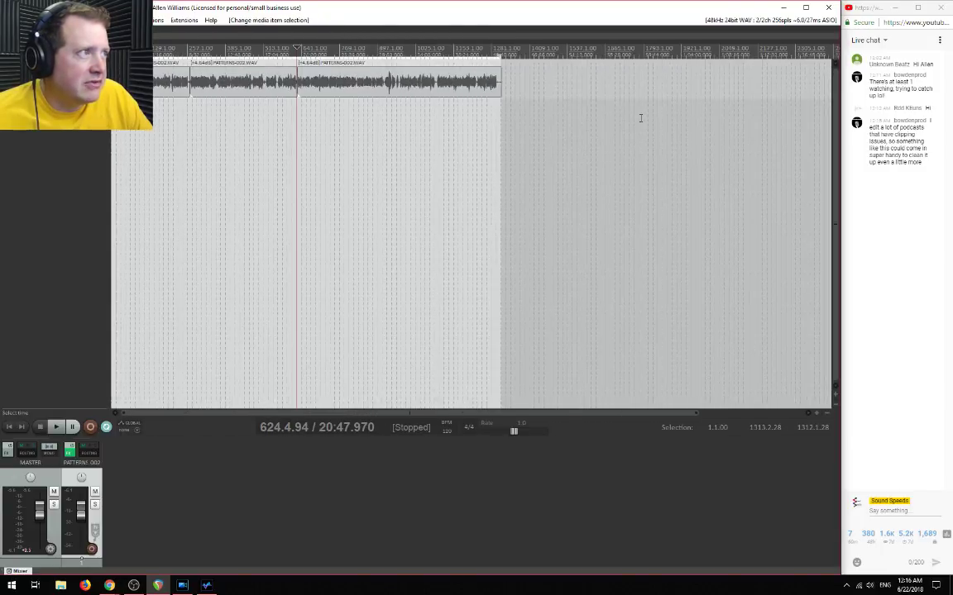
{"action": "scroll", "coordinate": [638, 117], "scroll_direction": "up", "scroll_amount": 3}
{"action": "left_click", "coordinate": [656, 126]}
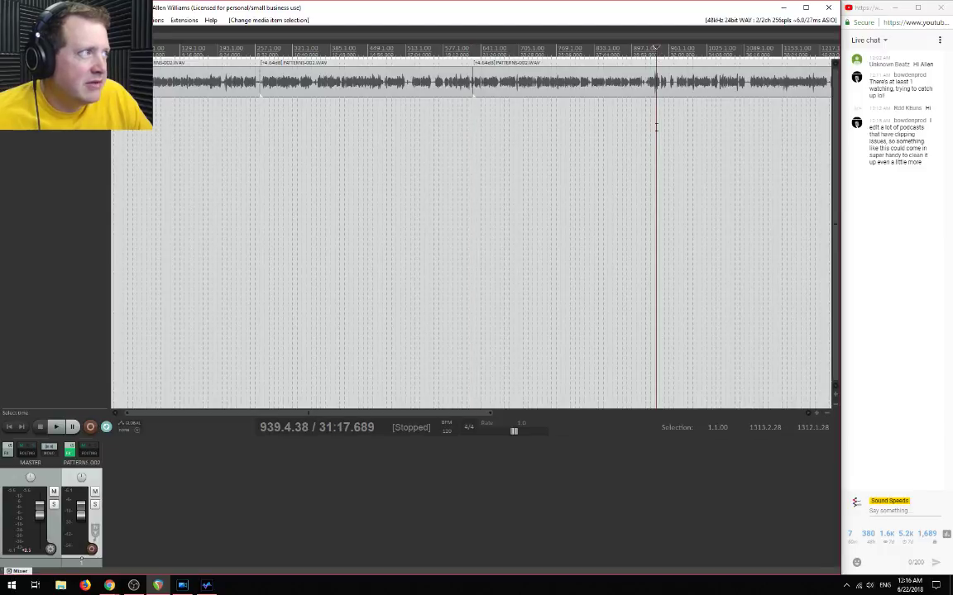
{"action": "scroll", "coordinate": [585, 163], "scroll_direction": "up", "scroll_amount": 12}
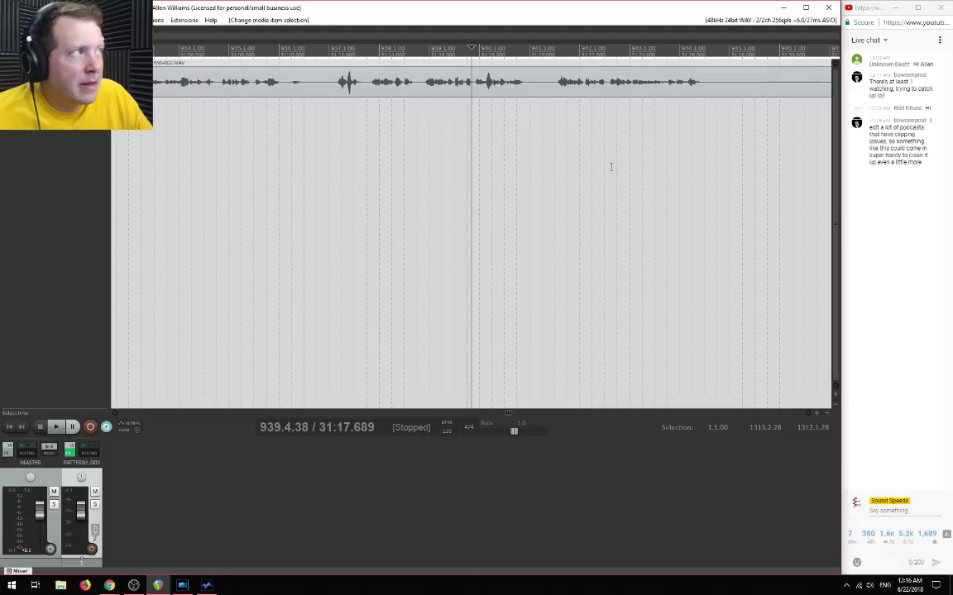
{"action": "scroll", "coordinate": [336, 158], "scroll_direction": "down", "scroll_amount": 10}
{"action": "scroll", "coordinate": [306, 153], "scroll_direction": "up", "scroll_amount": 3}
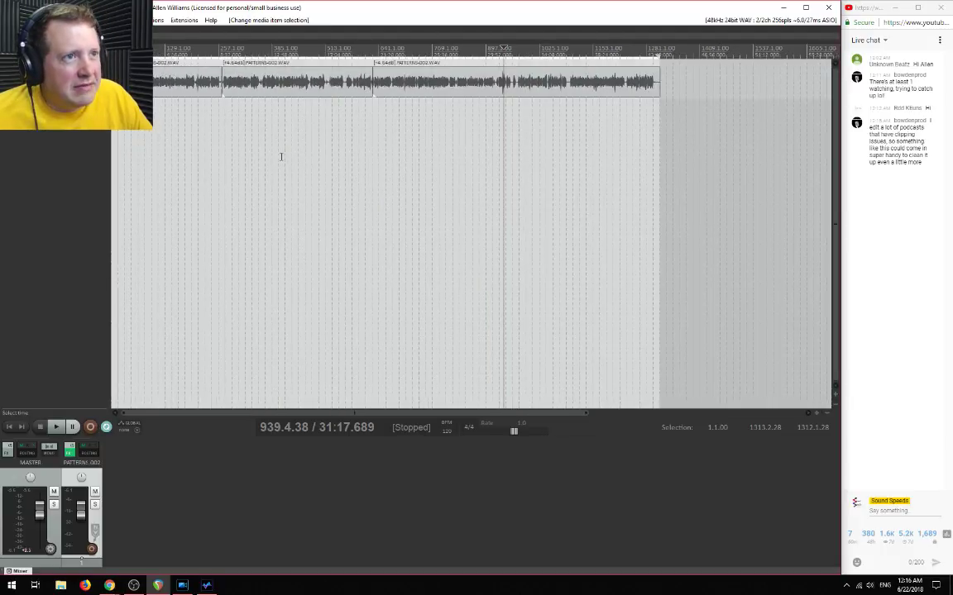
Glue all the PATTERNS-002 items into a single item and normalize the glued item
{"action": "left_click", "coordinate": [329, 90]}
{"action": "key", "text": "ctrl+a"}
{"action": "right_click", "coordinate": [341, 82]}
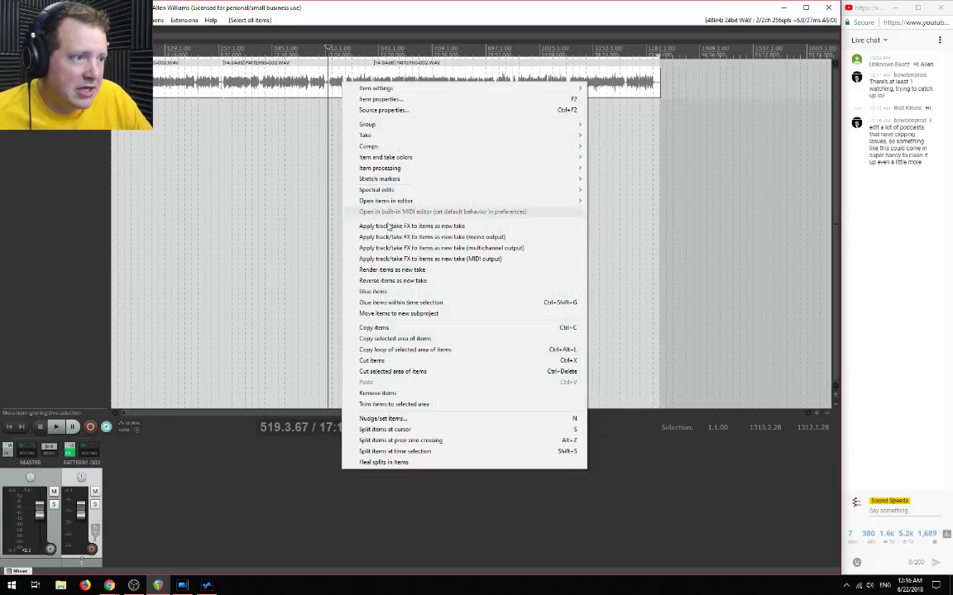
{"action": "left_click", "coordinate": [429, 292]}
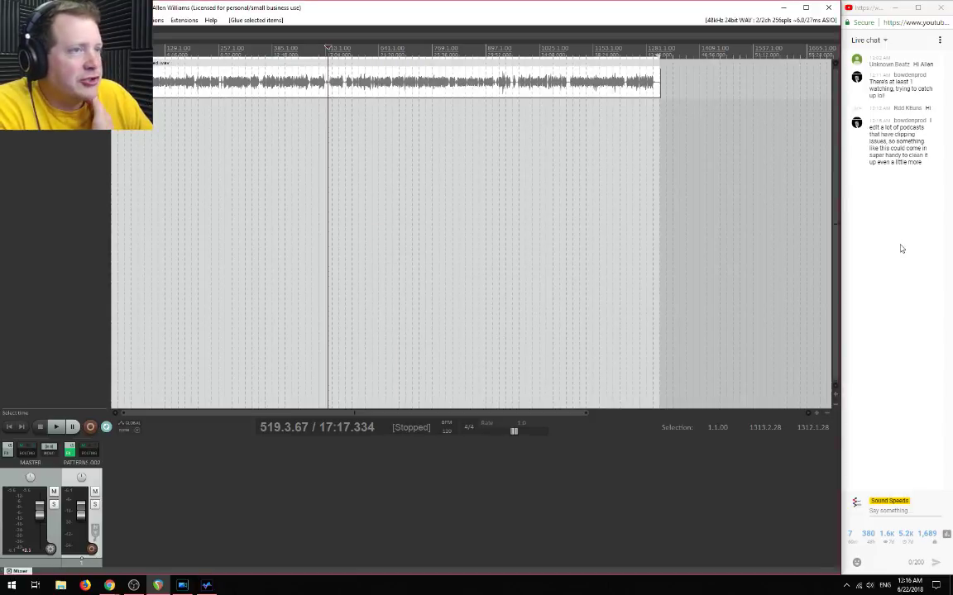
{"action": "right_click", "coordinate": [362, 90]}
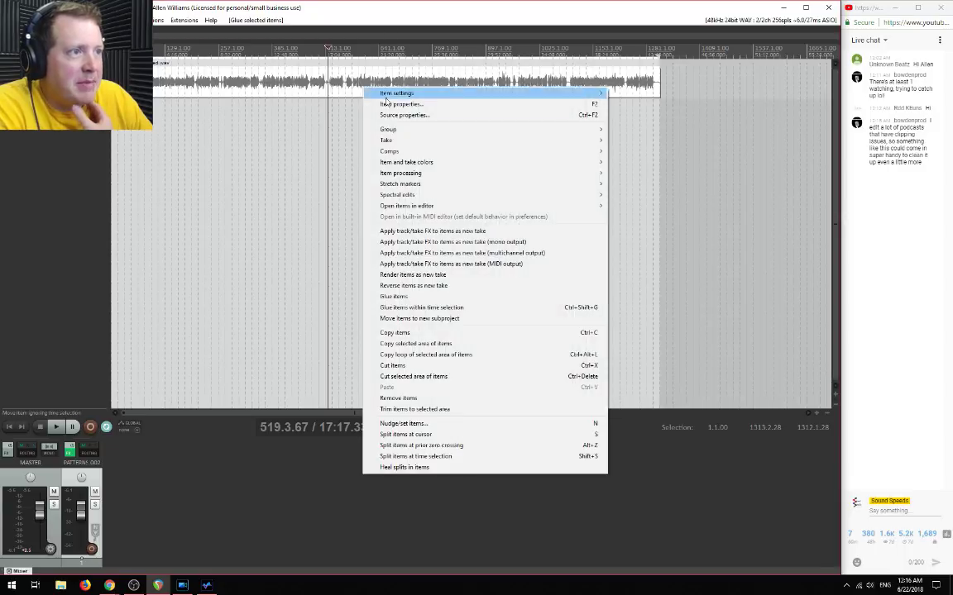
{"action": "mouse_move", "coordinate": [474, 174]}
{"action": "left_click", "coordinate": [631, 174]}
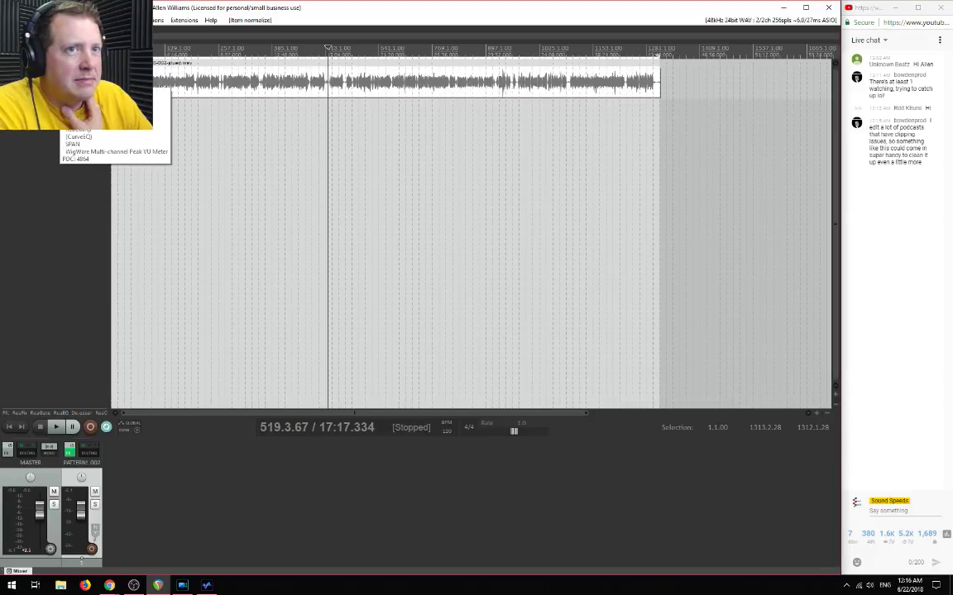
Replace the WigWare Multi-channel Peak VU meter in the PATTERNS-002 track's effects chain with Youlean Loudness Meter 2
{"action": "left_click", "coordinate": [53, 77]}
{"action": "left_click", "coordinate": [156, 207]}
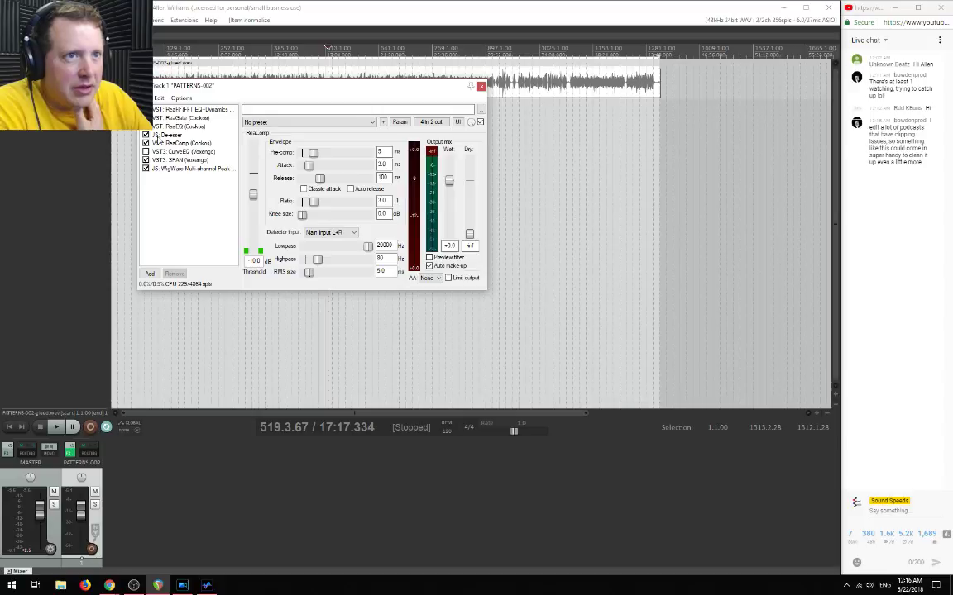
{"action": "left_click", "coordinate": [178, 160]}
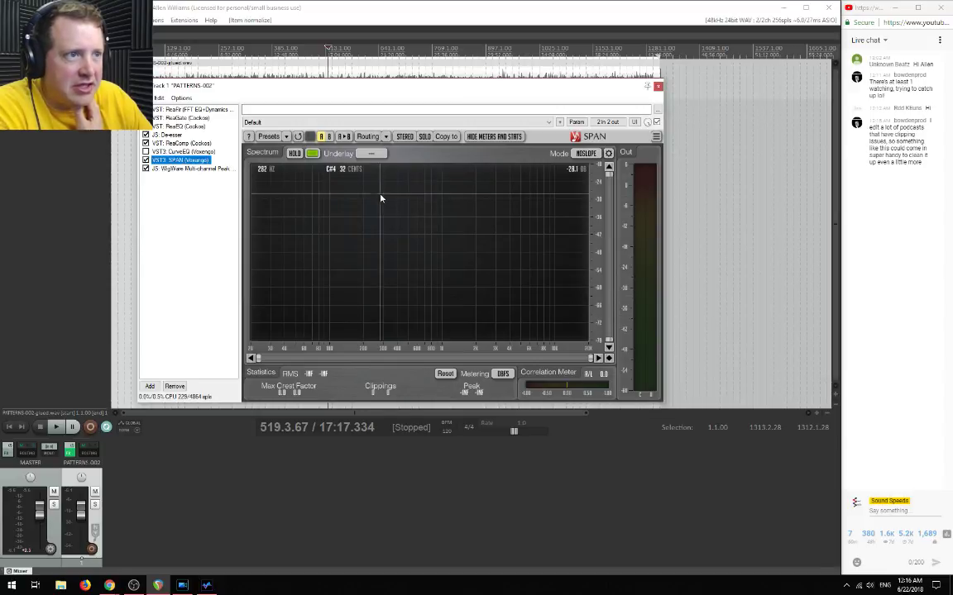
{"action": "left_click", "coordinate": [184, 170]}
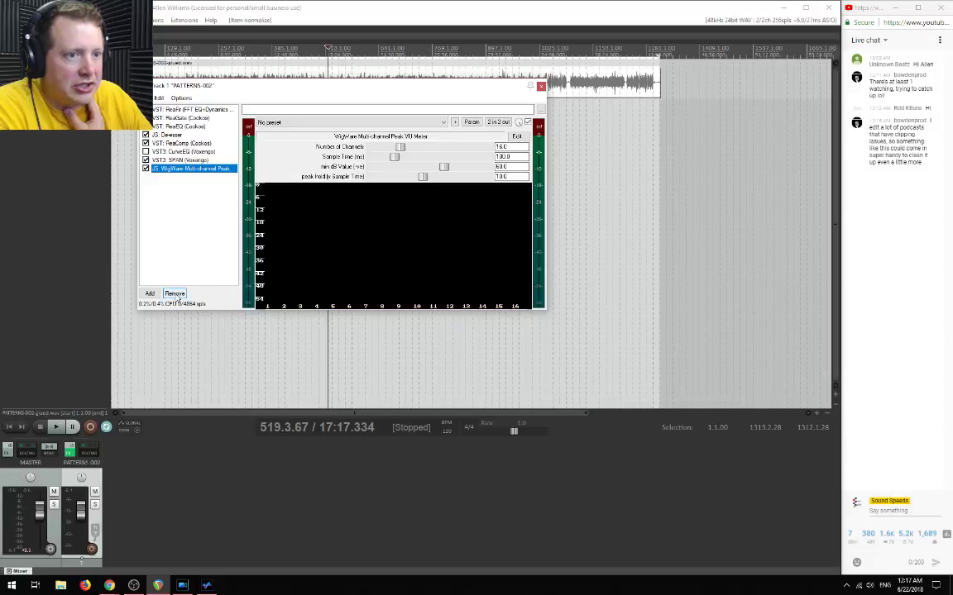
{"action": "right_click", "coordinate": [174, 170]}
{"action": "left_click", "coordinate": [203, 186]}
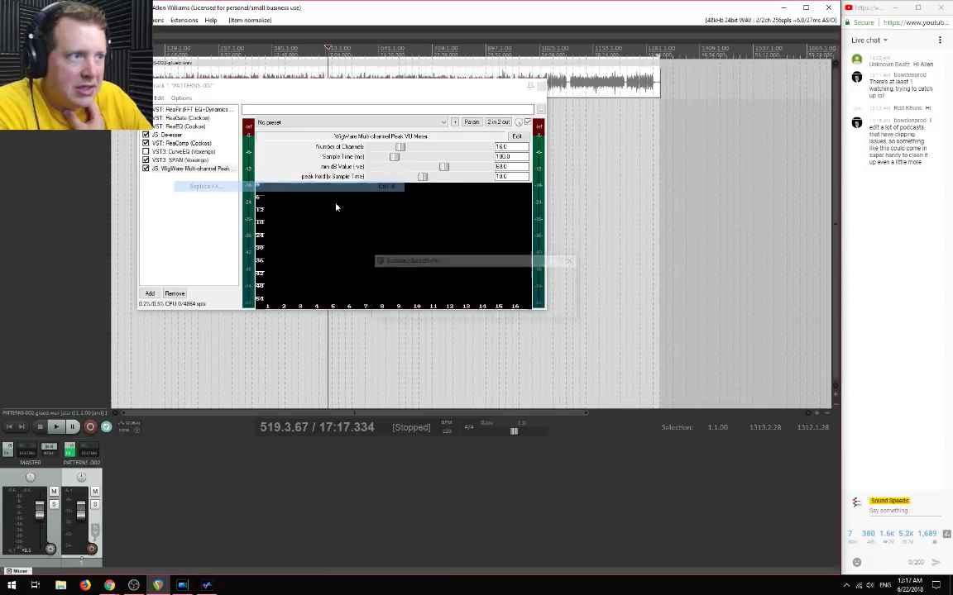
{"action": "double_click", "coordinate": [439, 390]}
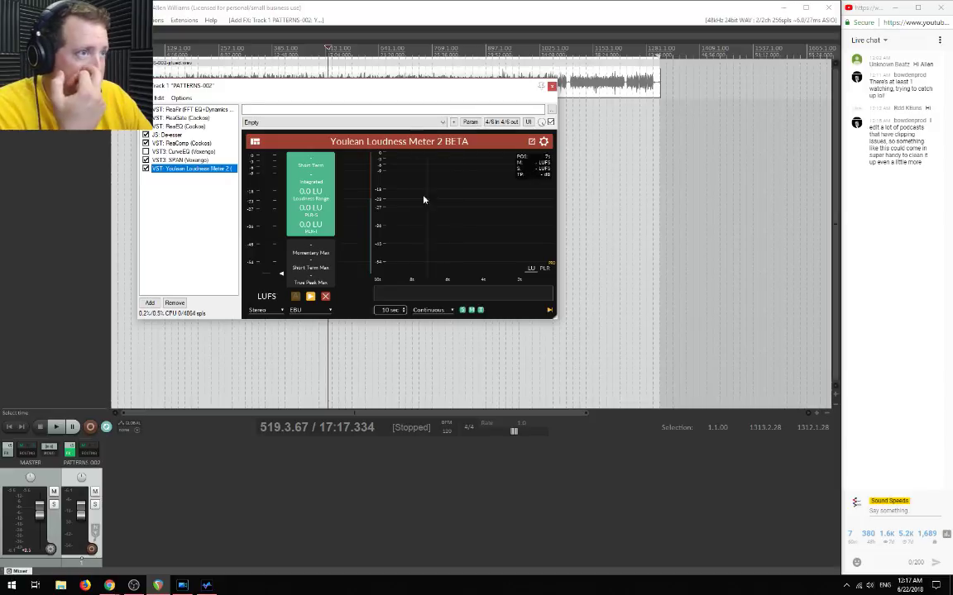
{"action": "left_click_drag", "start_coordinate": [397, 89], "coordinate": [508, 230]}
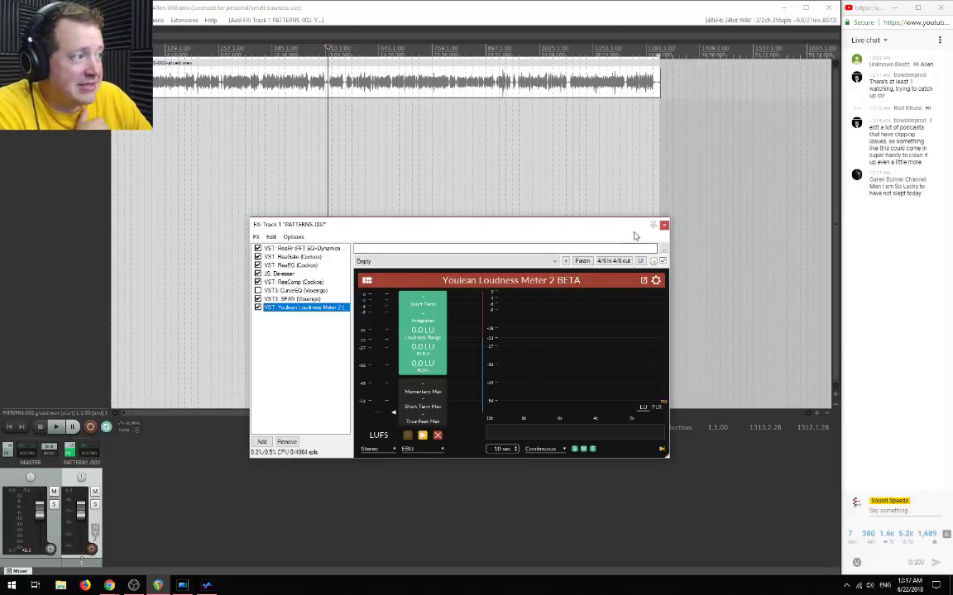
{"action": "key", "text": "Escape"}
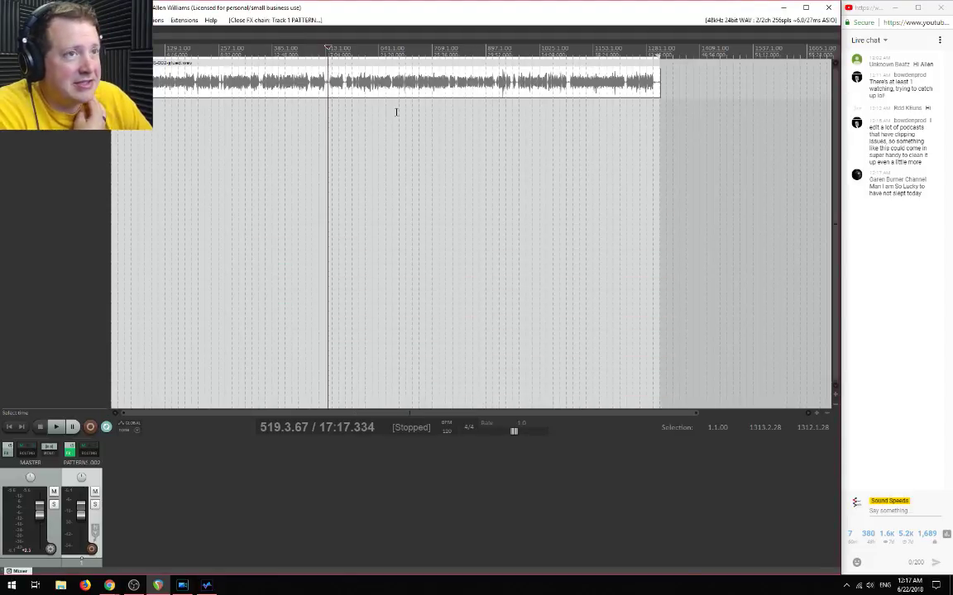
Render the entire project to a WAV file named Pattern2-Ready in D:\Patterns
{"action": "scroll", "coordinate": [391, 108], "scroll_direction": "down", "scroll_amount": 4}
{"action": "scroll", "coordinate": [383, 103], "scroll_direction": "up", "scroll_amount": 2}
{"action": "key", "text": "Home"}
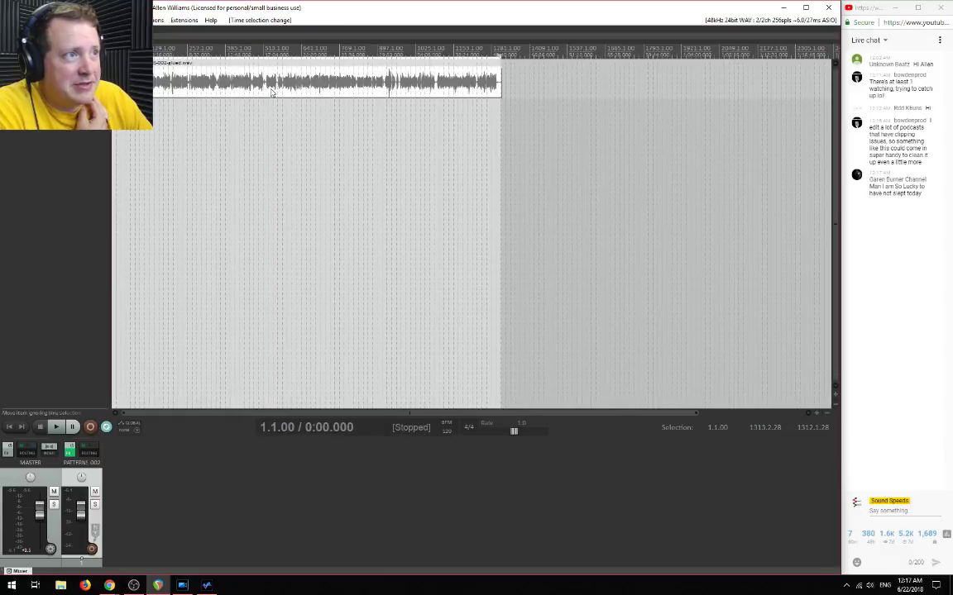
{"action": "left_click", "coordinate": [12, 20]}
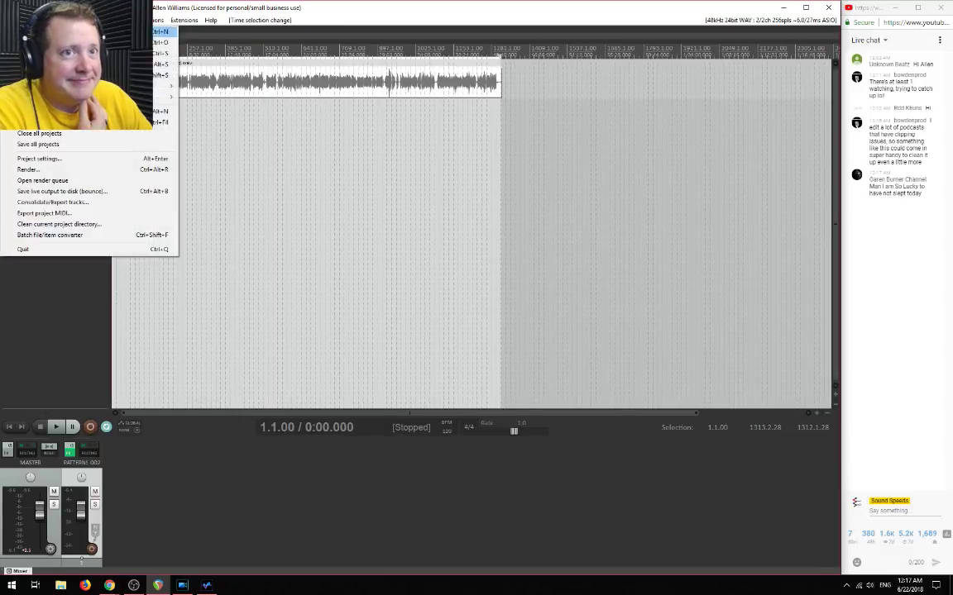
{"action": "left_click", "coordinate": [28, 169]}
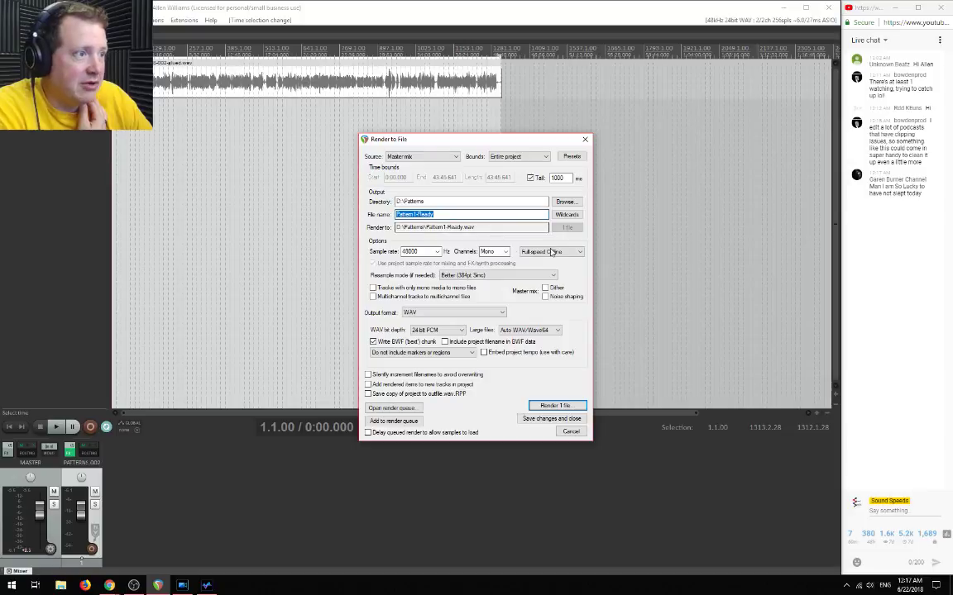
{"action": "left_click", "coordinate": [415, 213]}
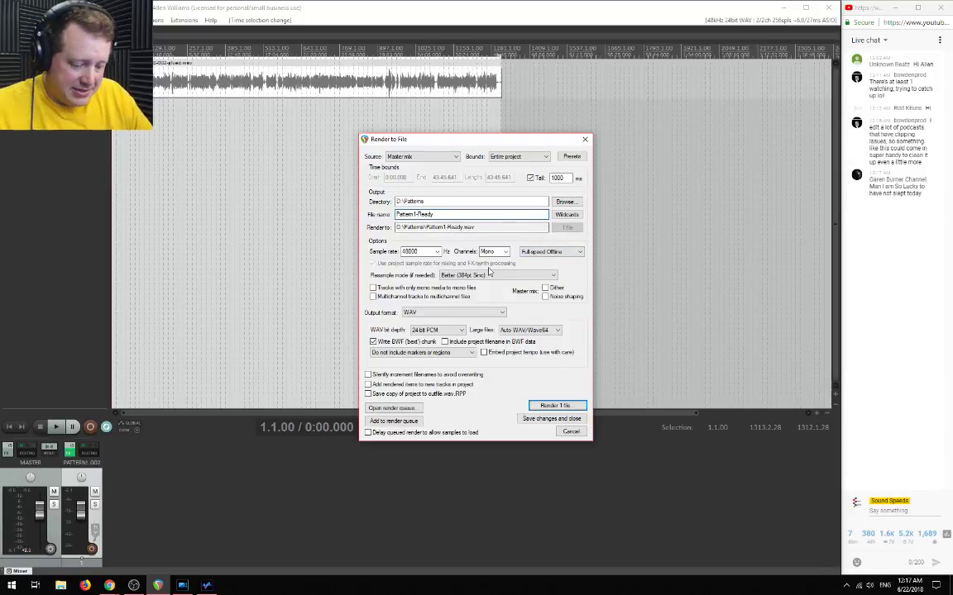
{"action": "key", "text": "BackSpace"}
{"action": "type", "text": "2"}
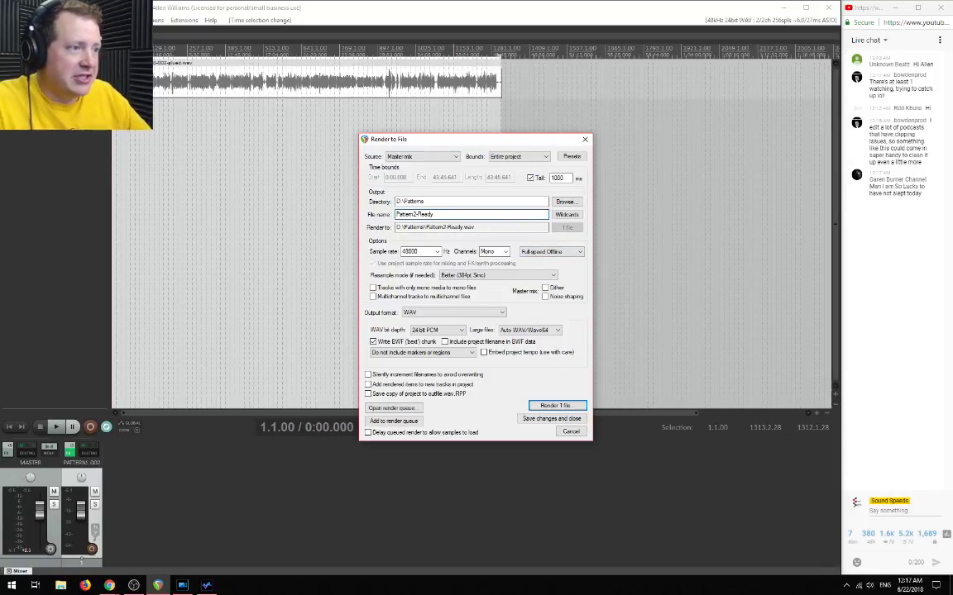
{"action": "left_click", "coordinate": [552, 405]}
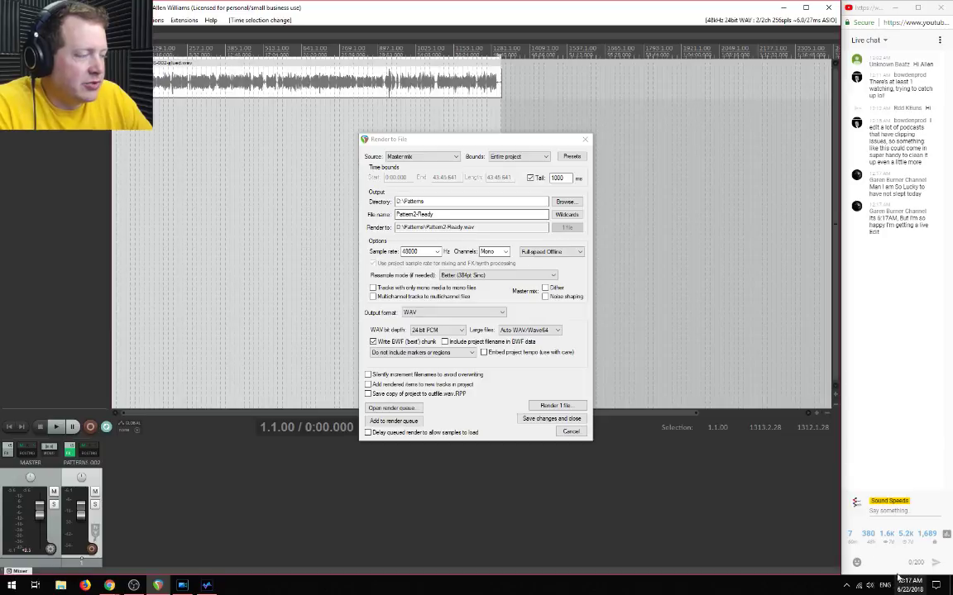
{"action": "left_click", "coordinate": [554, 406]}
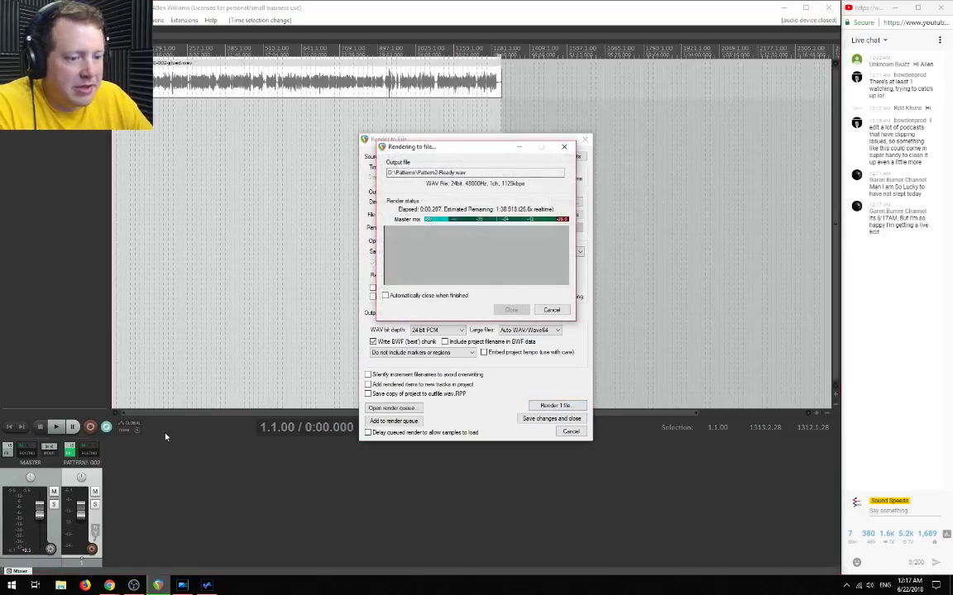
Switch to AudioDirector and remove Pattern1-Ready.wav from the project without producing its changes
{"action": "left_click", "coordinate": [204, 587]}
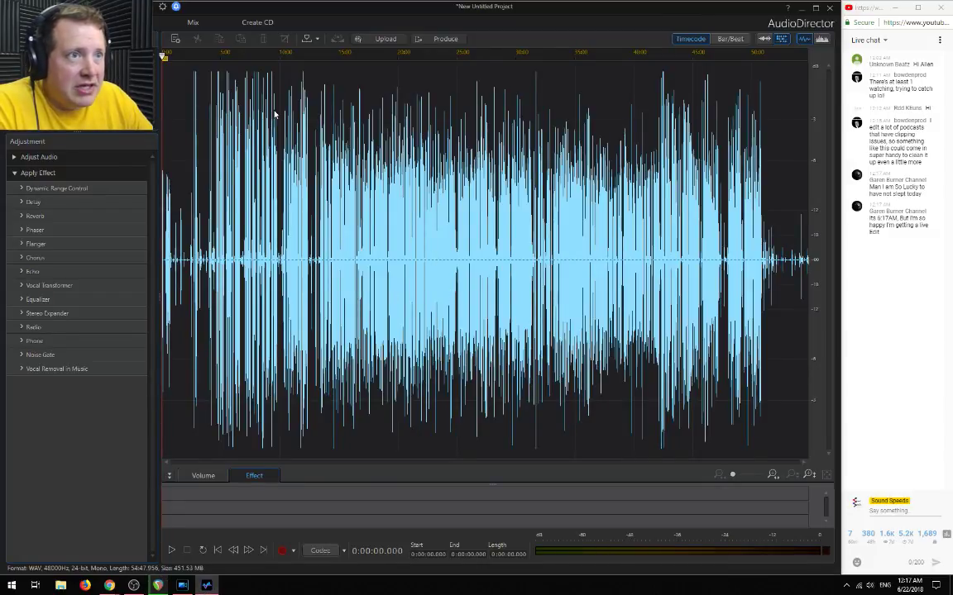
{"action": "left_click", "coordinate": [829, 8]}
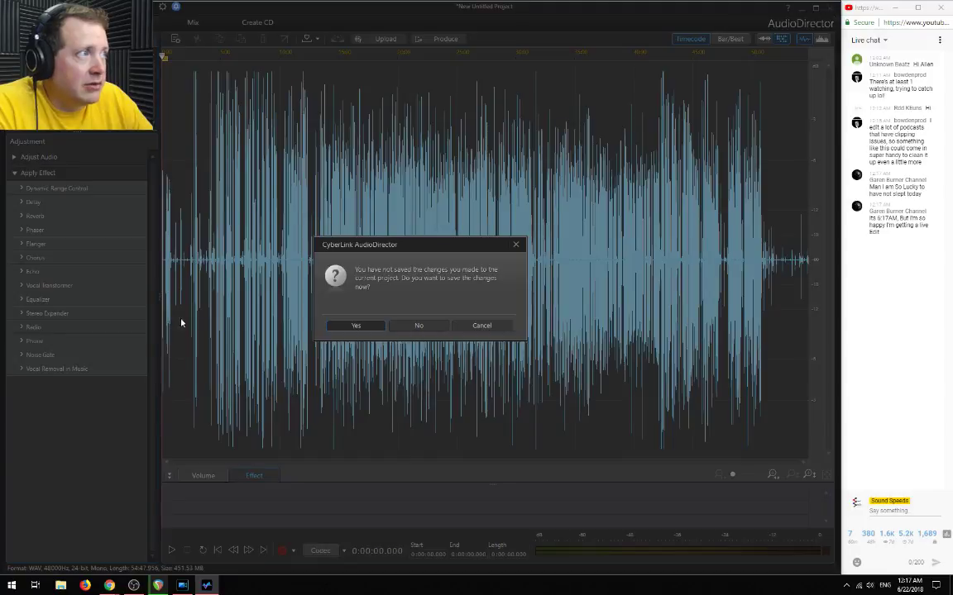
{"action": "left_click", "coordinate": [495, 328]}
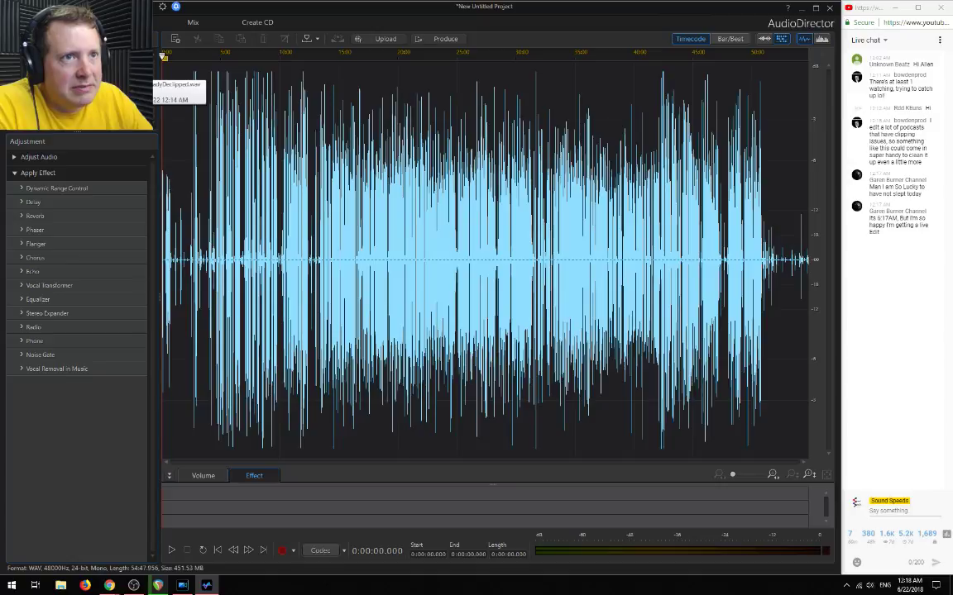
{"action": "key", "text": "Delete"}
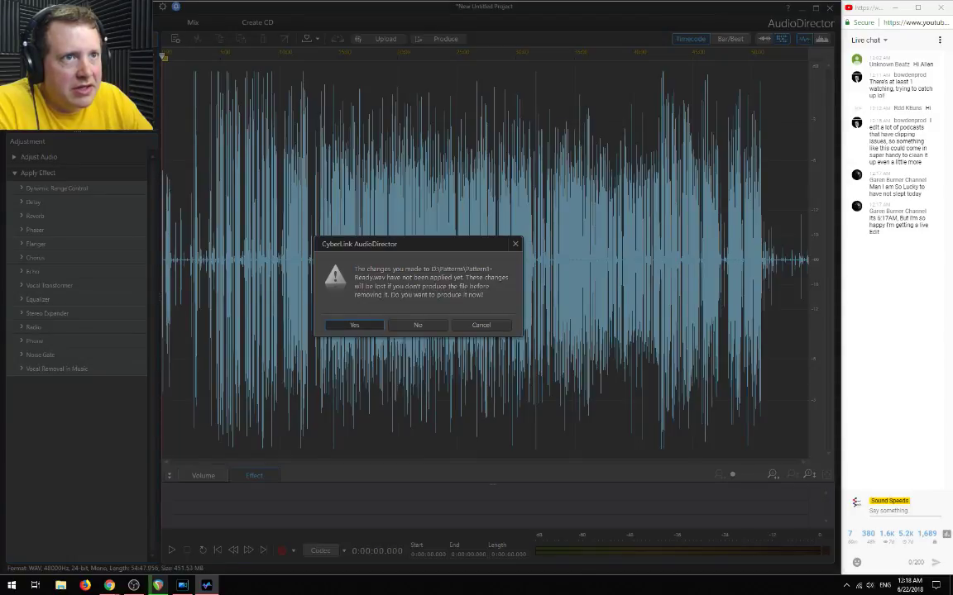
{"action": "left_click", "coordinate": [411, 325]}
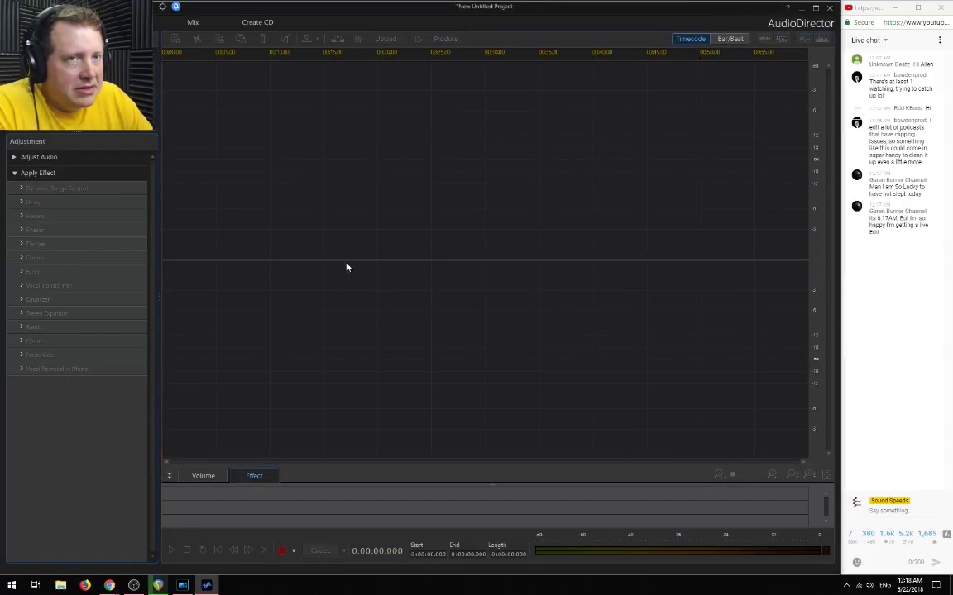
{"action": "left_click", "coordinate": [43, 7]}
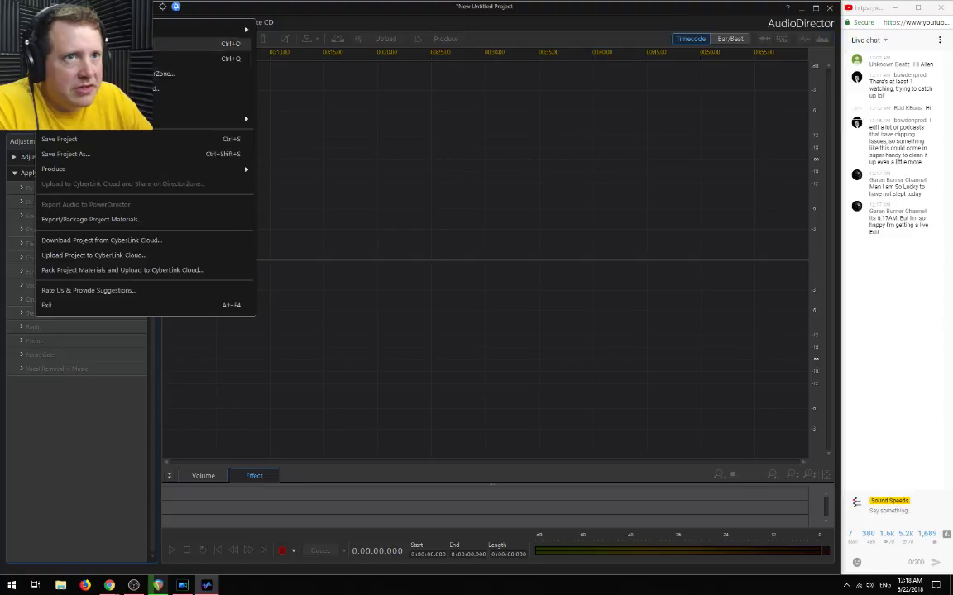
{"action": "left_click", "coordinate": [67, 88]}
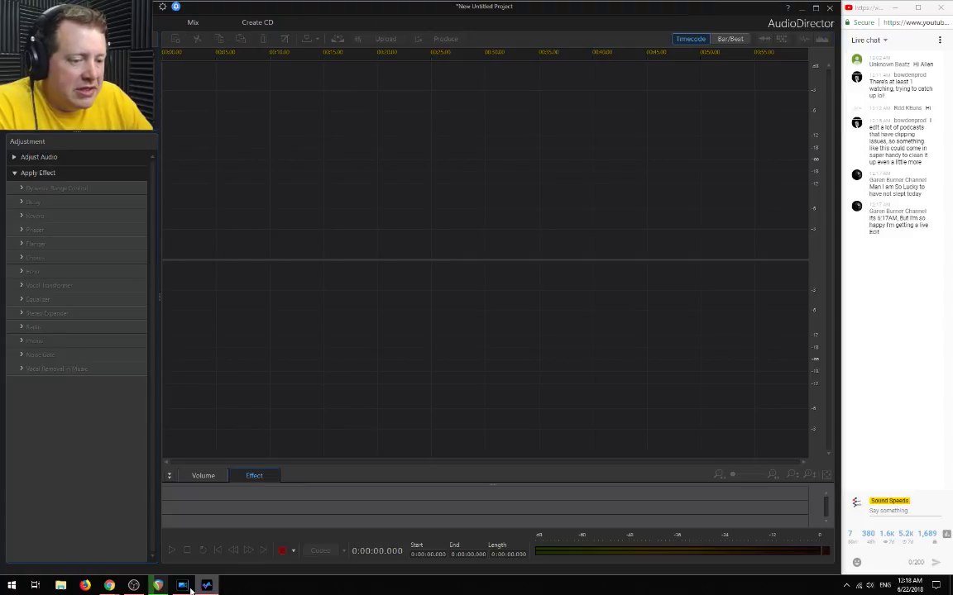
Return to REAPER, dismiss the finished render and close the program without saving the project
{"action": "key", "text": "alt+Tab"}
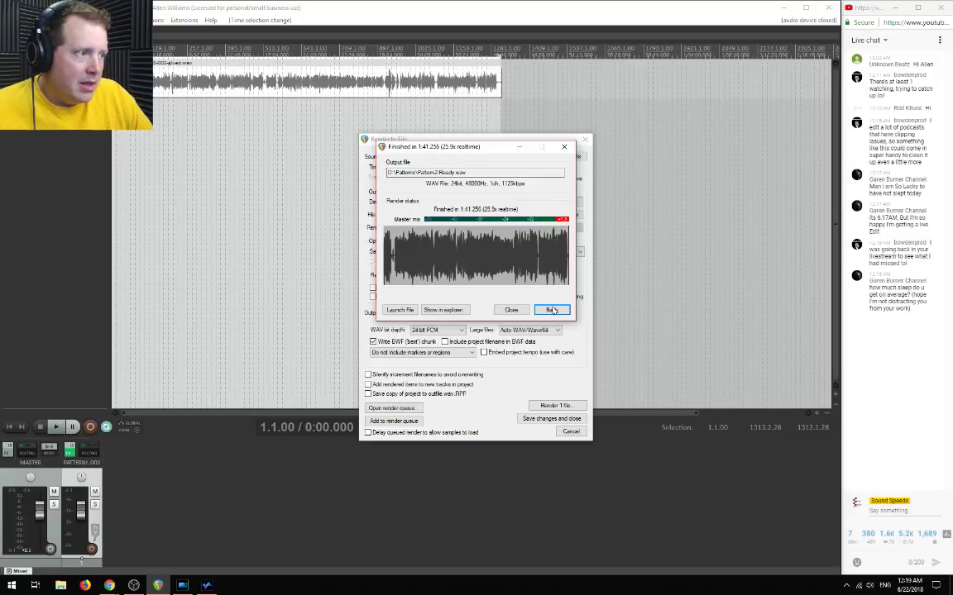
{"action": "left_click", "coordinate": [513, 309]}
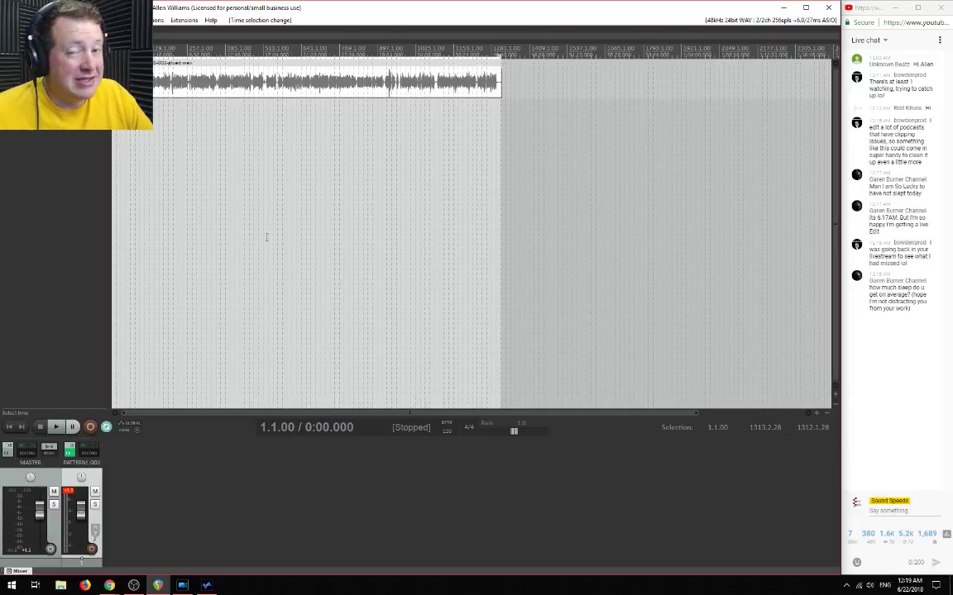
{"action": "left_click", "coordinate": [829, 9]}
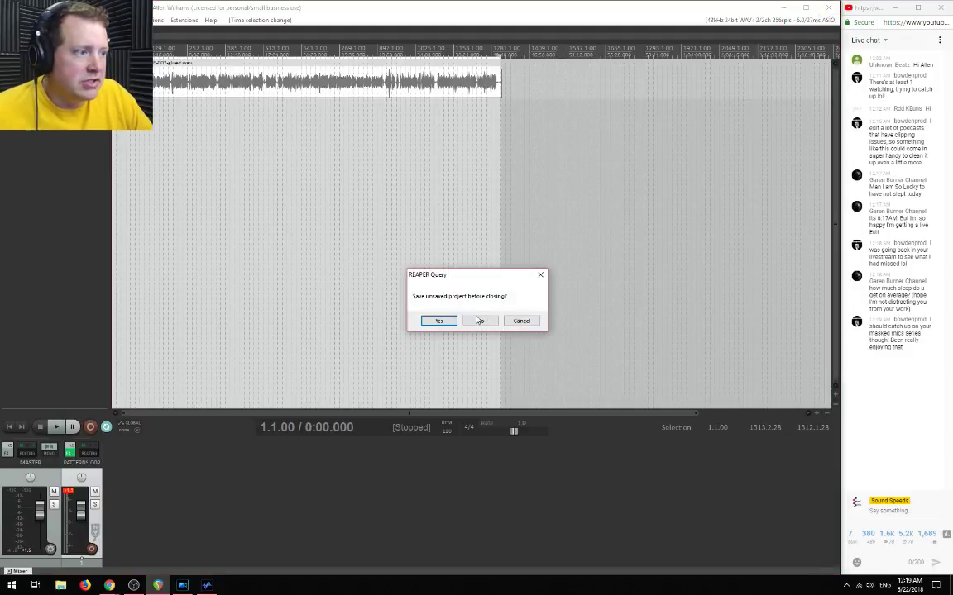
{"action": "left_click", "coordinate": [484, 321]}
Switch back to the empty AudioDirector project
{"action": "mouse_move", "coordinate": [181, 587]}
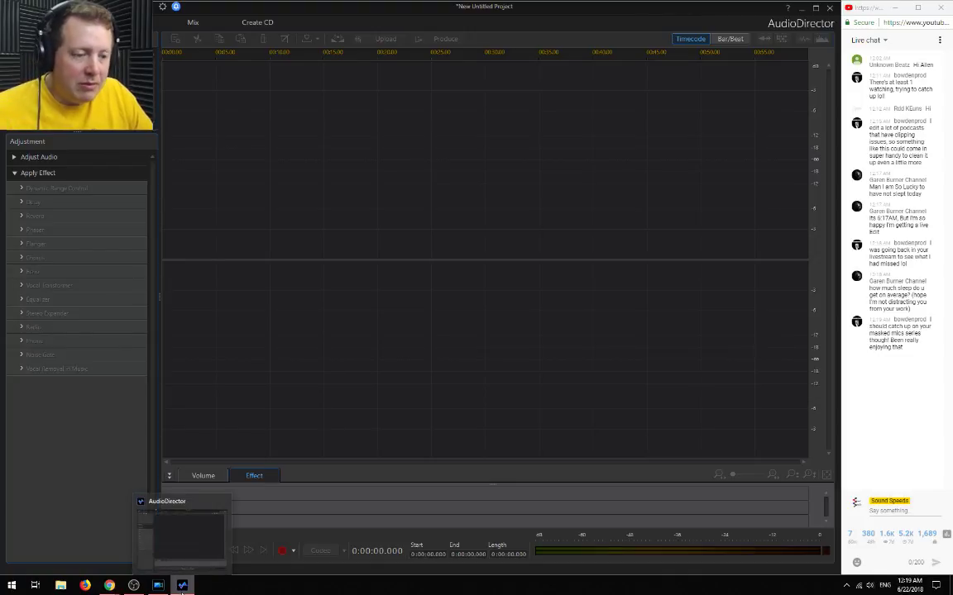
{"action": "left_click", "coordinate": [182, 587]}
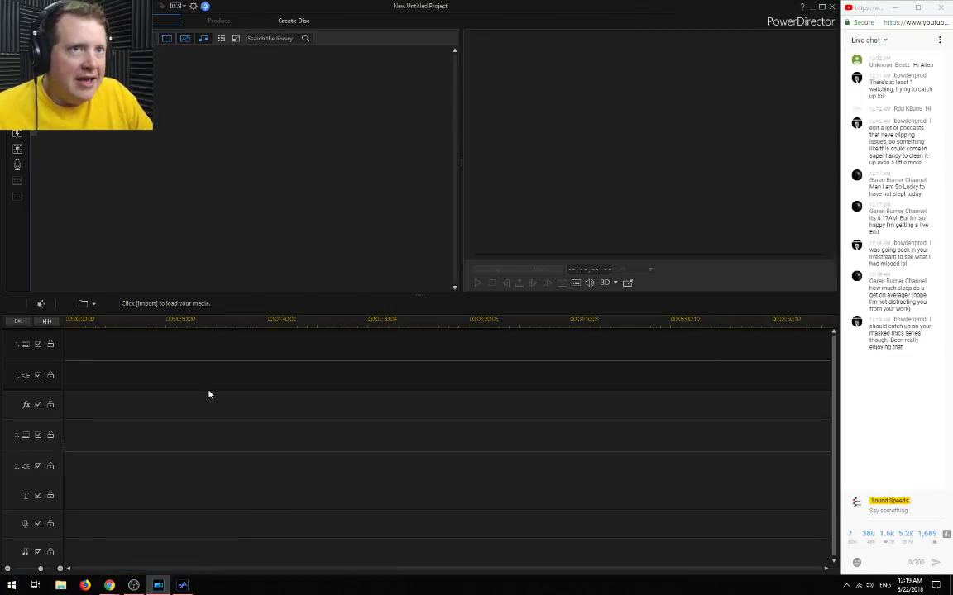
{"action": "left_click", "coordinate": [180, 589]}
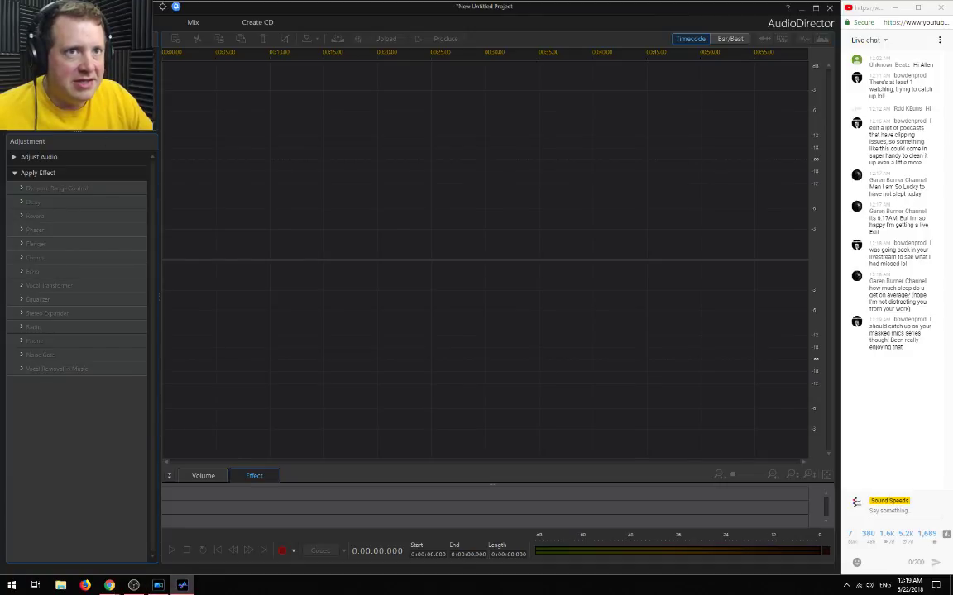
Import Pattern2-Ready.wav from the Patterns folder and apply Clipping Removal to the whole clip at High quality
{"action": "left_click", "coordinate": [17, 39]}
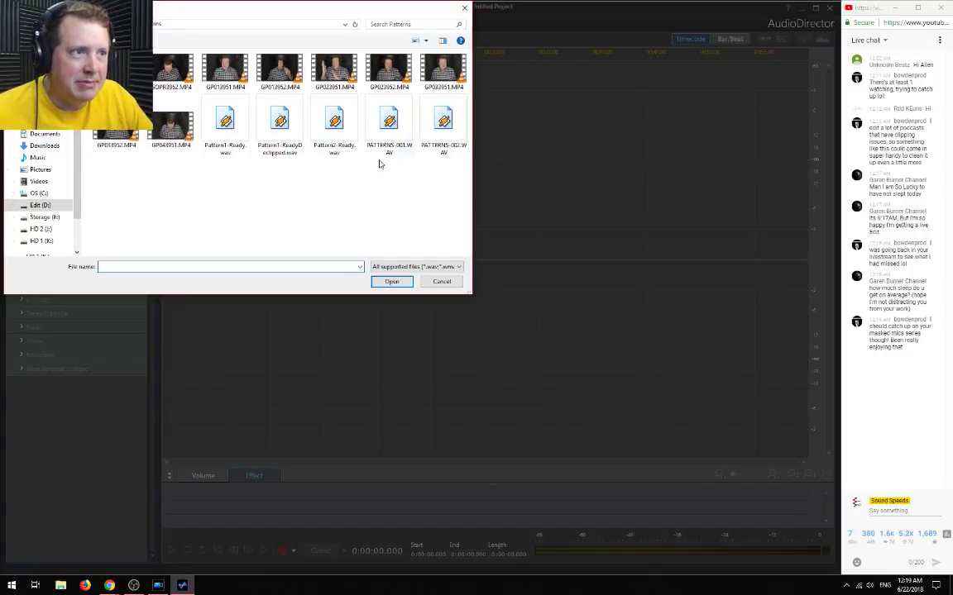
{"action": "double_click", "coordinate": [350, 124]}
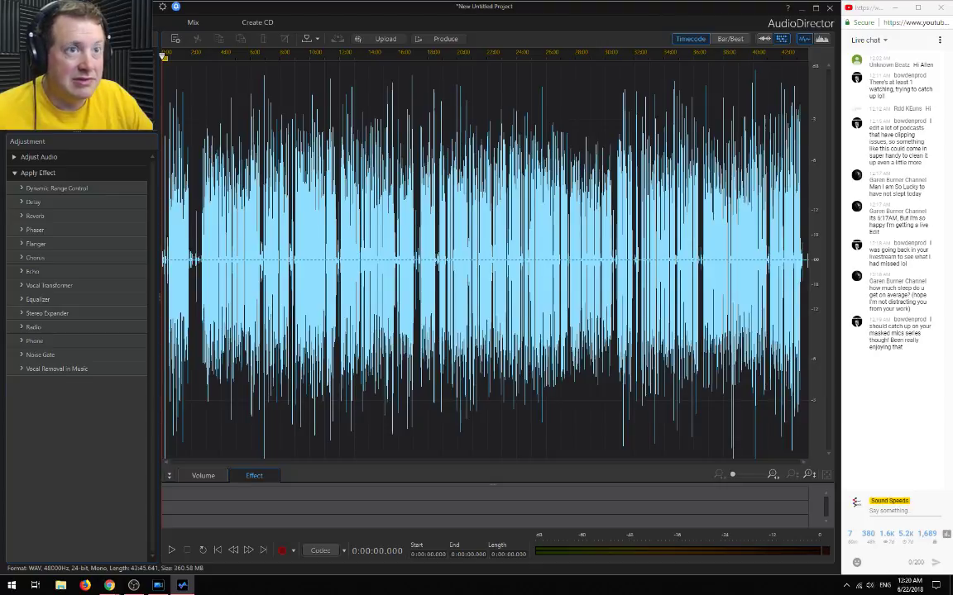
{"action": "left_click", "coordinate": [133, 22]}
{"action": "left_click", "coordinate": [48, 186]}
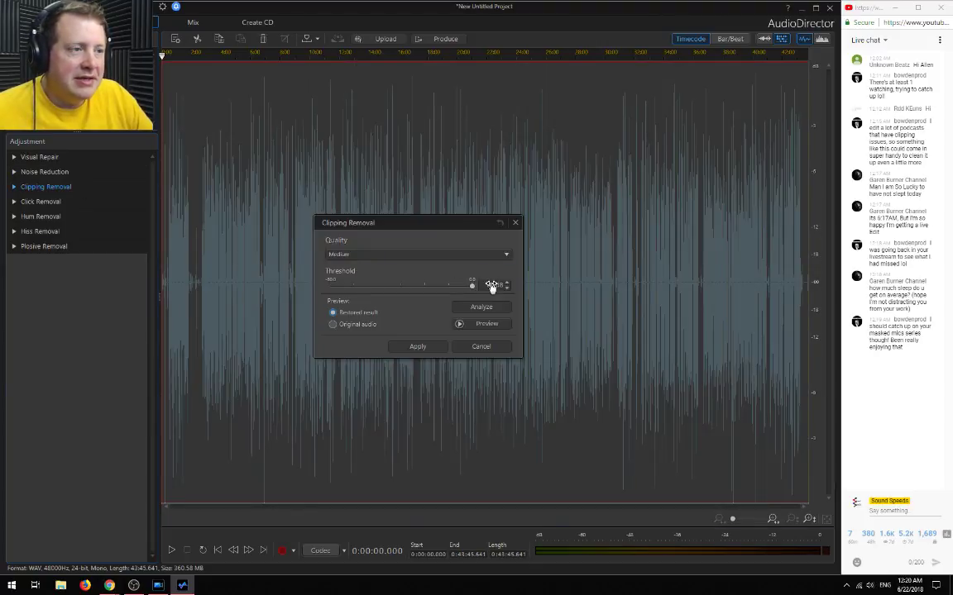
{"action": "left_click", "coordinate": [364, 254]}
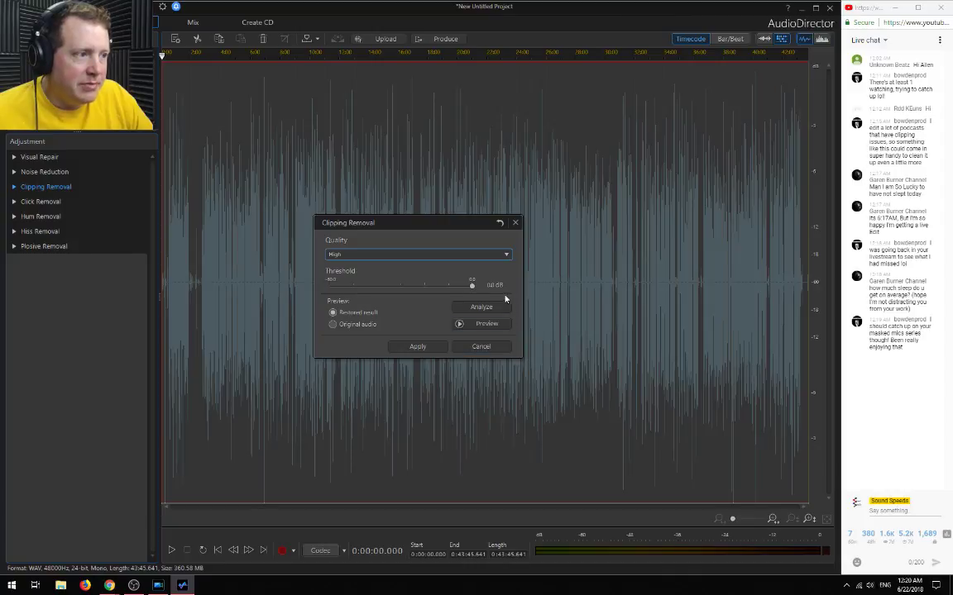
{"action": "left_click", "coordinate": [420, 347]}
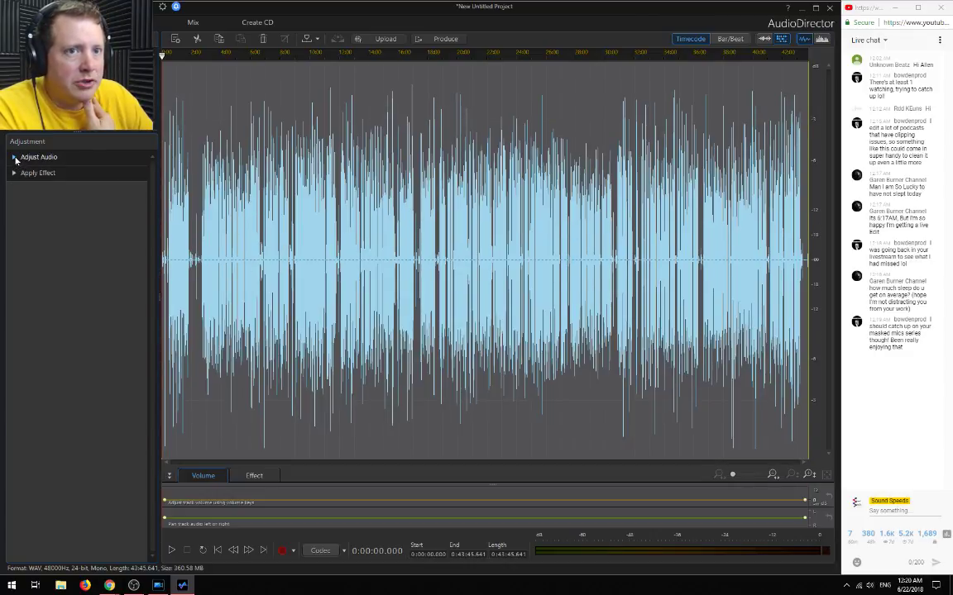
Boost the volume of the declipped audio by 1 dB
{"action": "left_click", "coordinate": [22, 159]}
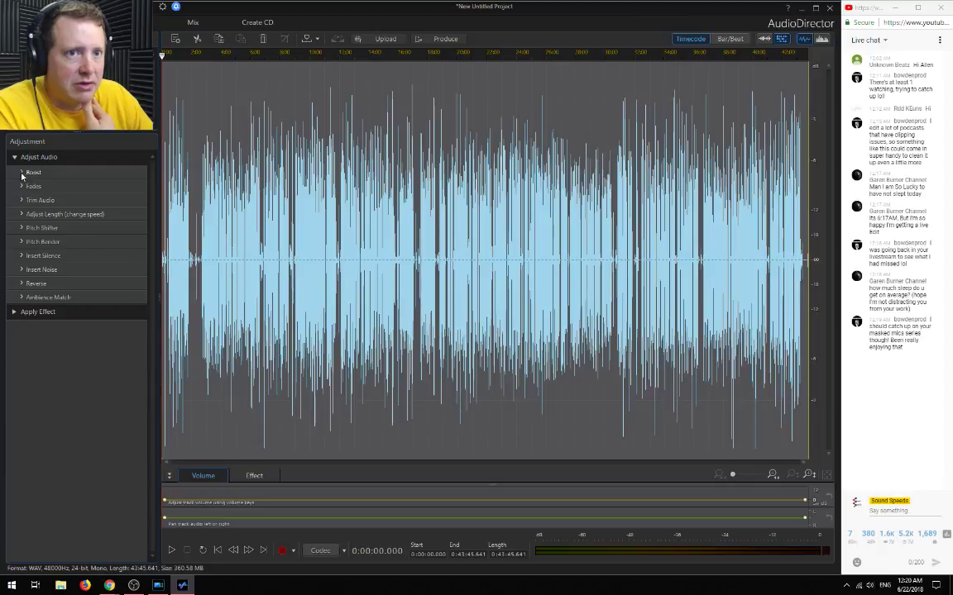
{"action": "left_click", "coordinate": [29, 172]}
{"action": "left_click_drag", "start_coordinate": [25, 204], "coordinate": [31, 203]}
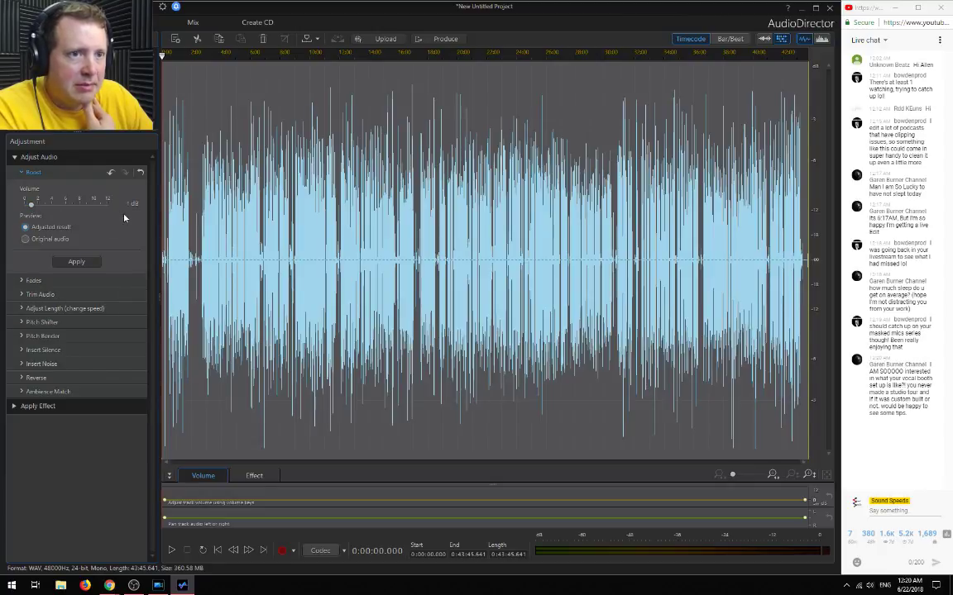
{"action": "left_click", "coordinate": [76, 262]}
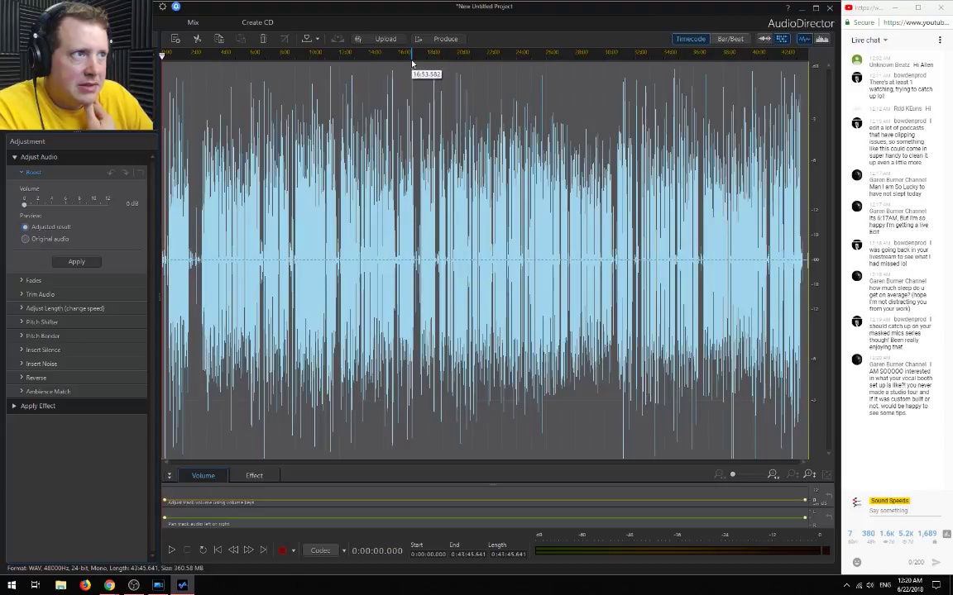
Examine the shape of the loud waveform peaks around 16:54 for remaining clipping
{"action": "left_click", "coordinate": [412, 54]}
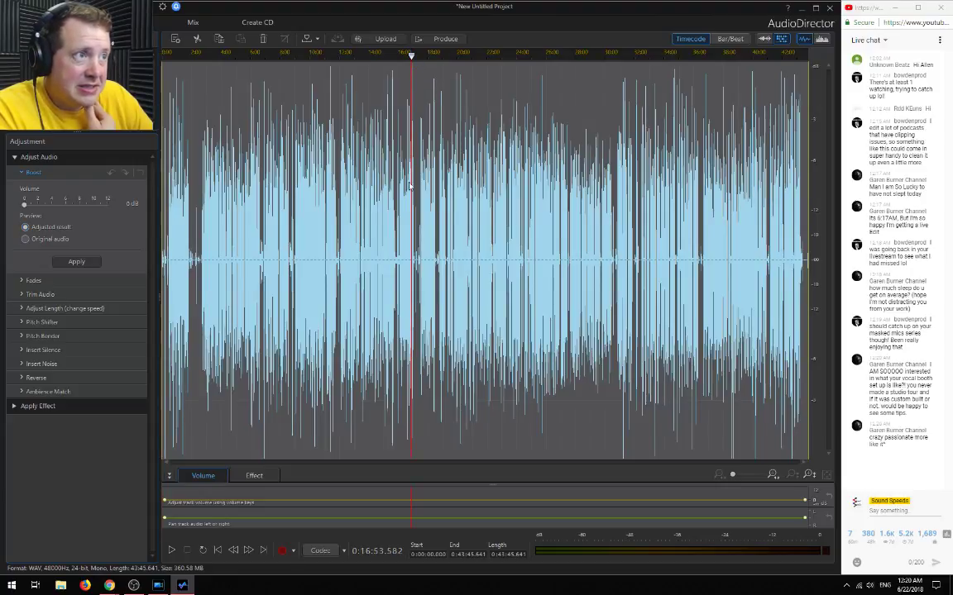
{"action": "scroll", "coordinate": [394, 234], "scroll_direction": "up", "scroll_amount": 5}
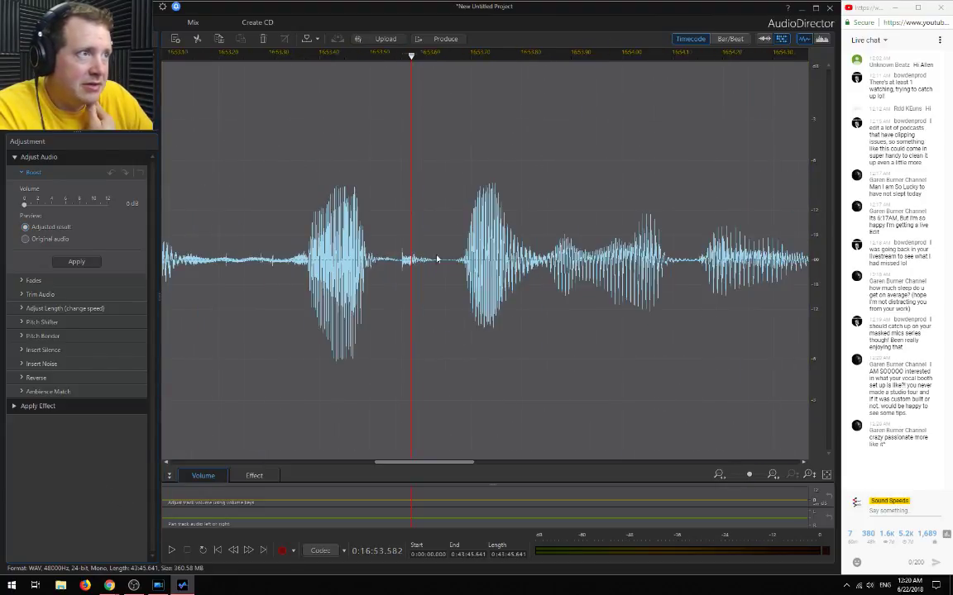
{"action": "left_click", "coordinate": [583, 55]}
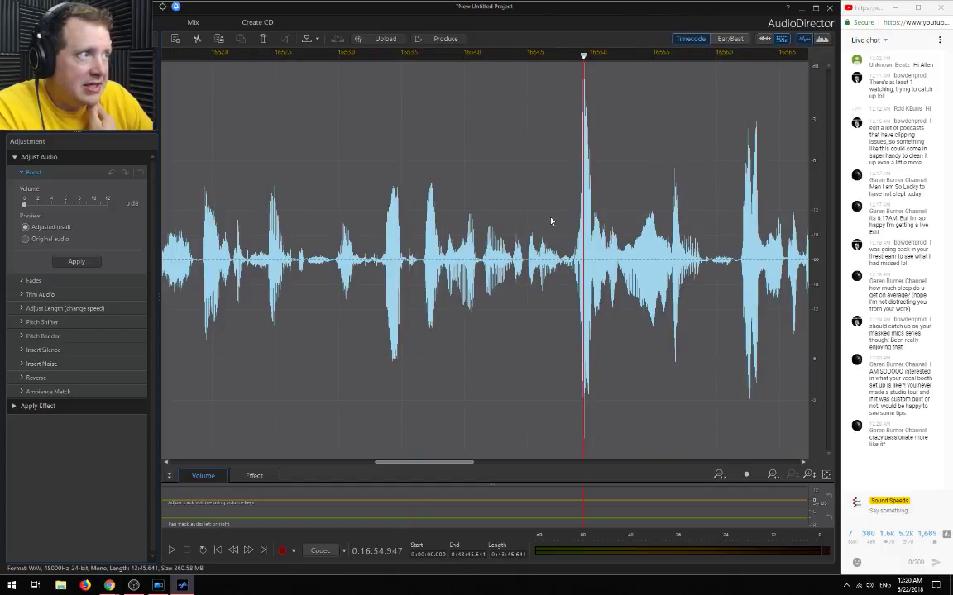
{"action": "scroll", "coordinate": [463, 273], "scroll_direction": "up", "scroll_amount": 3}
{"action": "scroll", "coordinate": [374, 309], "scroll_direction": "up", "scroll_amount": 4}
{"action": "scroll", "coordinate": [477, 276], "scroll_direction": "down", "scroll_amount": 1}
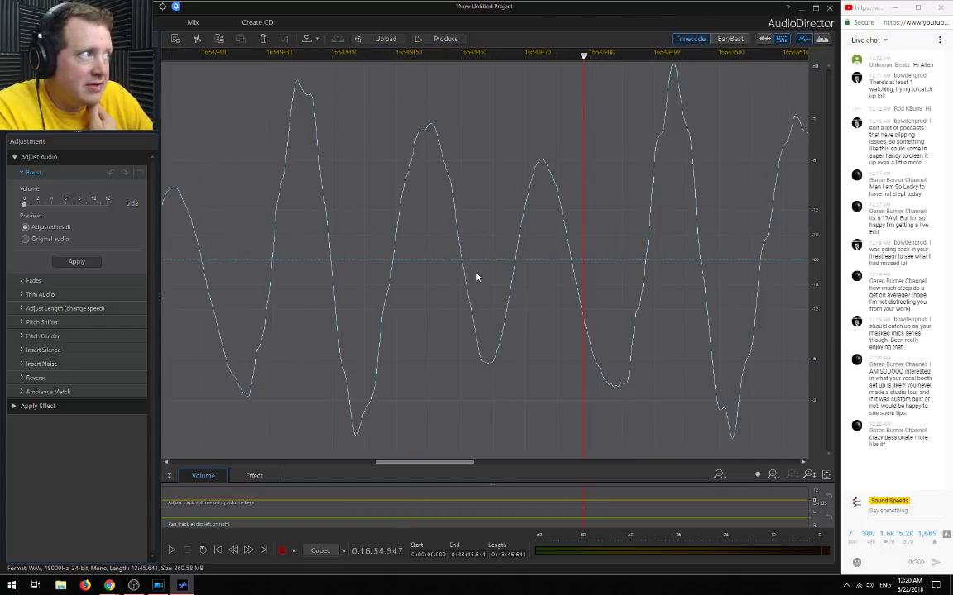
{"action": "left_click", "coordinate": [671, 56]}
{"action": "scroll", "coordinate": [597, 277], "scroll_direction": "down", "scroll_amount": 2}
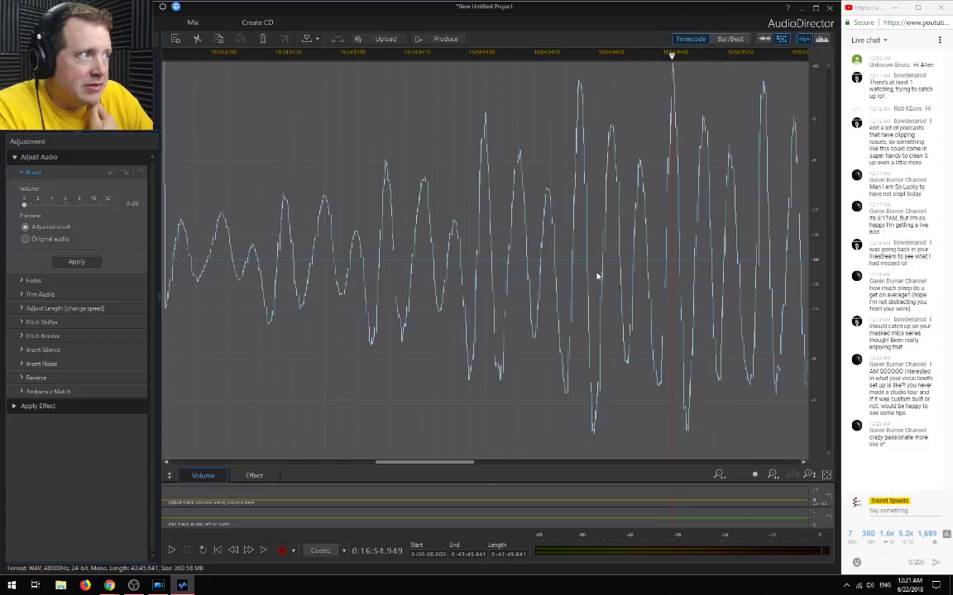
{"action": "scroll", "coordinate": [597, 276], "scroll_direction": "down", "scroll_amount": 10}
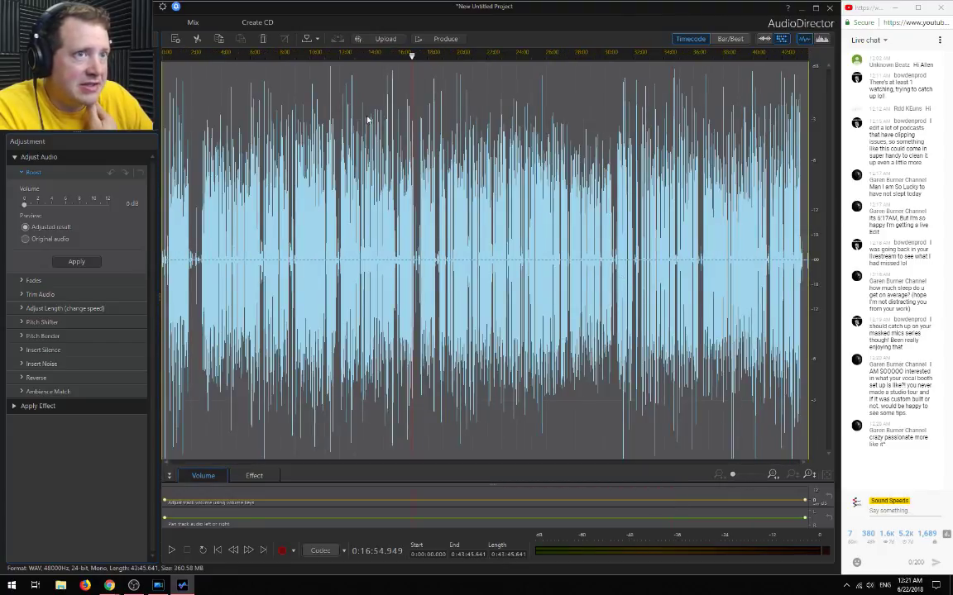
{"action": "scroll", "coordinate": [363, 98], "scroll_direction": "up", "scroll_amount": 12}
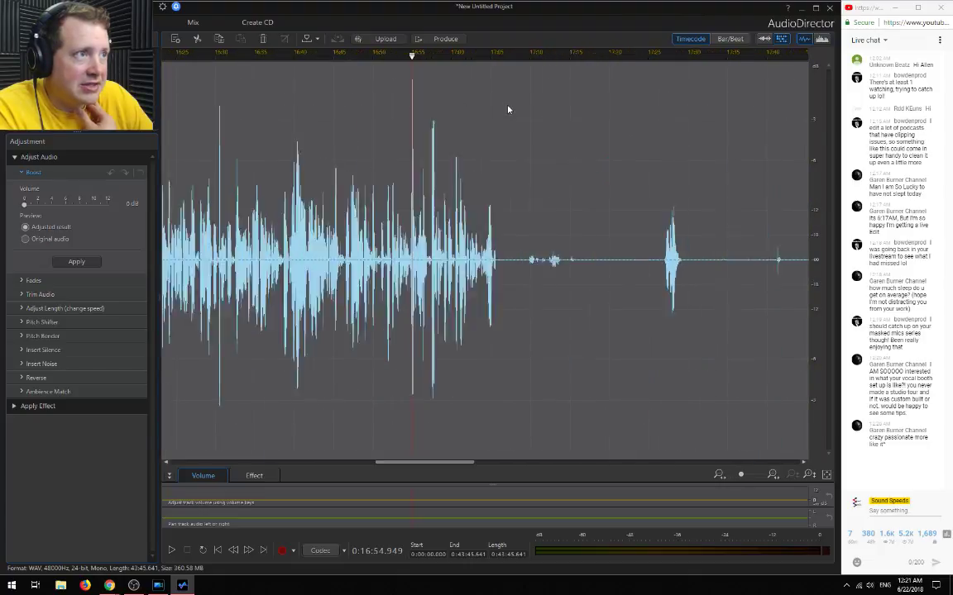
{"action": "scroll", "coordinate": [500, 120], "scroll_direction": "up", "scroll_amount": 6}
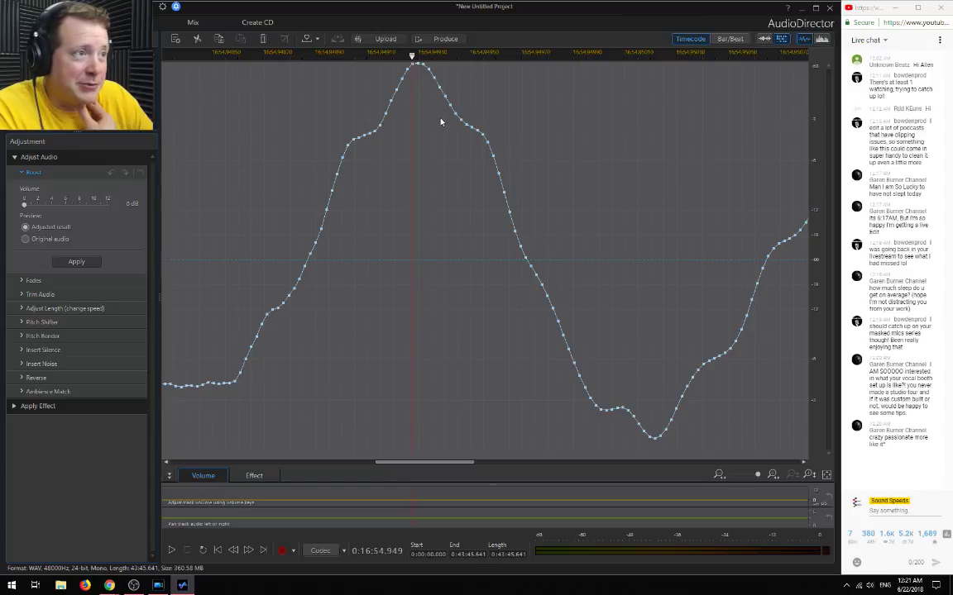
{"action": "scroll", "coordinate": [441, 124], "scroll_direction": "down", "scroll_amount": 6}
{"action": "scroll", "coordinate": [441, 126], "scroll_direction": "down", "scroll_amount": 8}
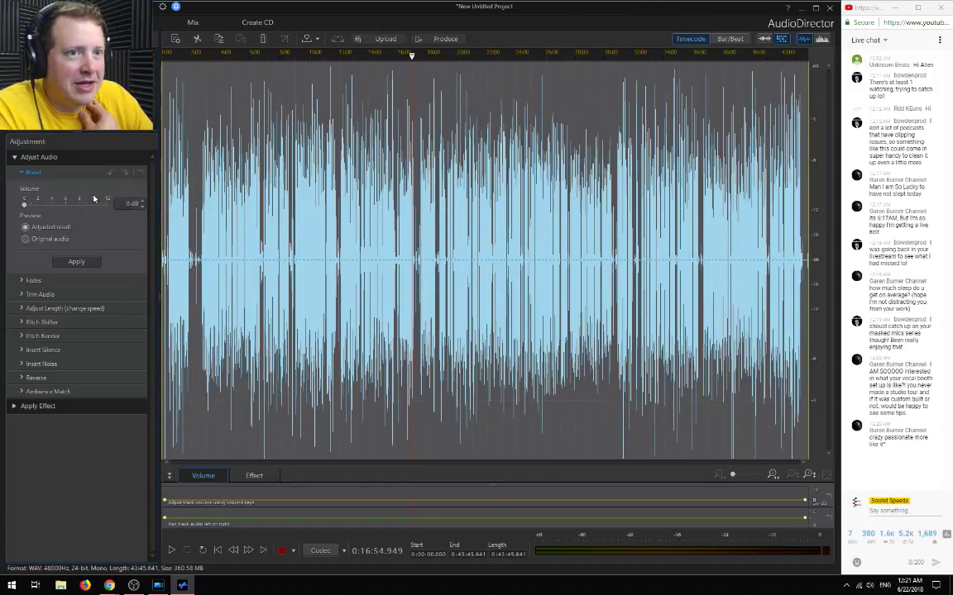
{"action": "left_click", "coordinate": [373, 285]}
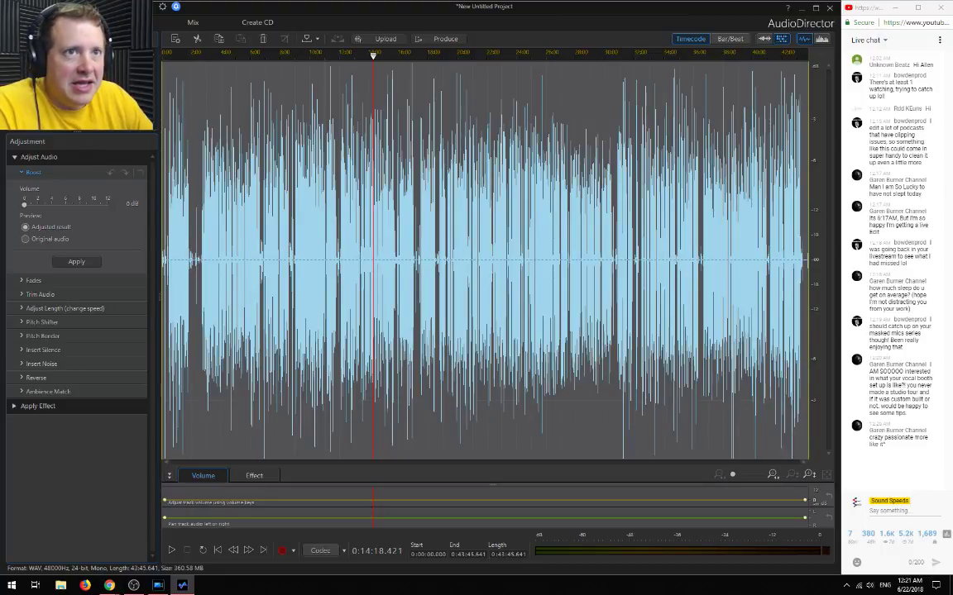
Produce the declipped audio as a WAV file named Pattern2-ReadyDeclipped in D:\Patterns
{"action": "left_click", "coordinate": [162, 6]}
{"action": "mouse_move", "coordinate": [78, 151]}
{"action": "left_click", "coordinate": [257, 154]}
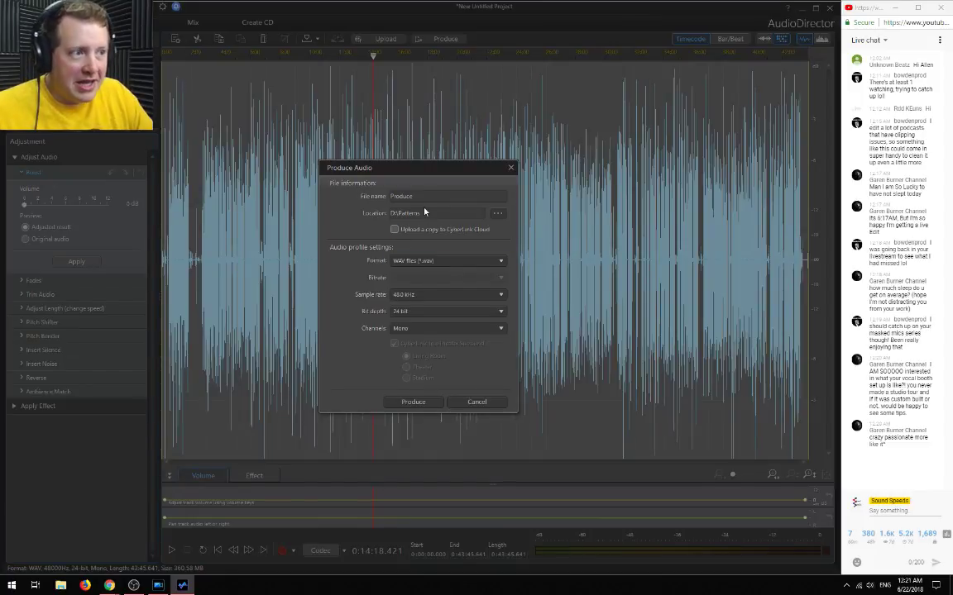
{"action": "double_click", "coordinate": [402, 196]}
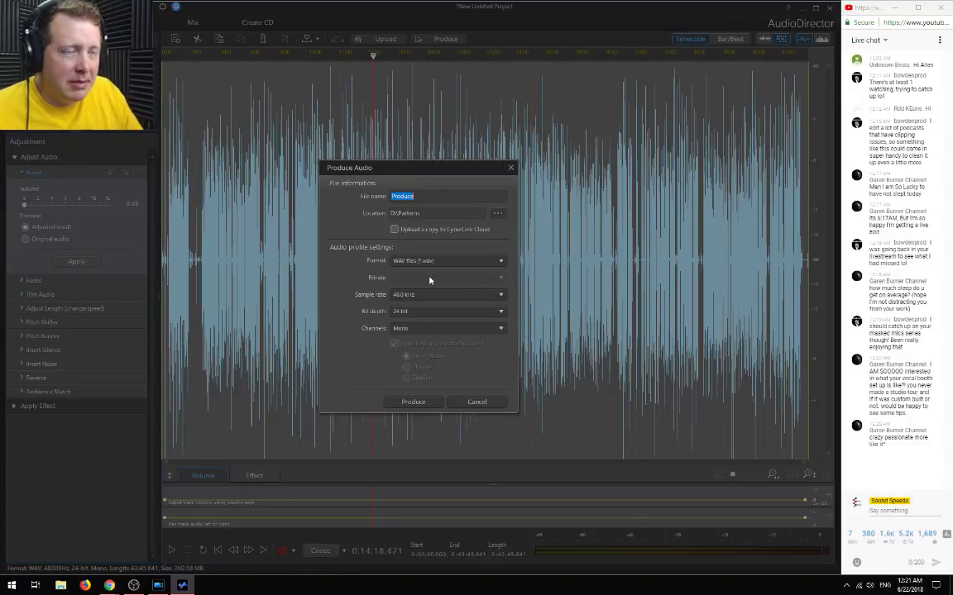
{"action": "type", "text": "Pattern2-ReadyDeclipped"}
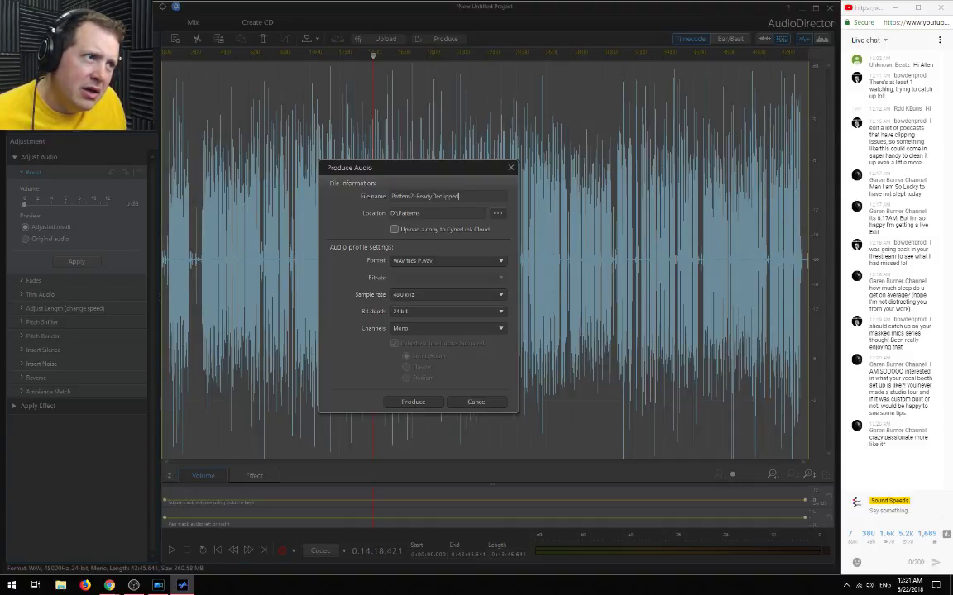
{"action": "left_click", "coordinate": [436, 403]}
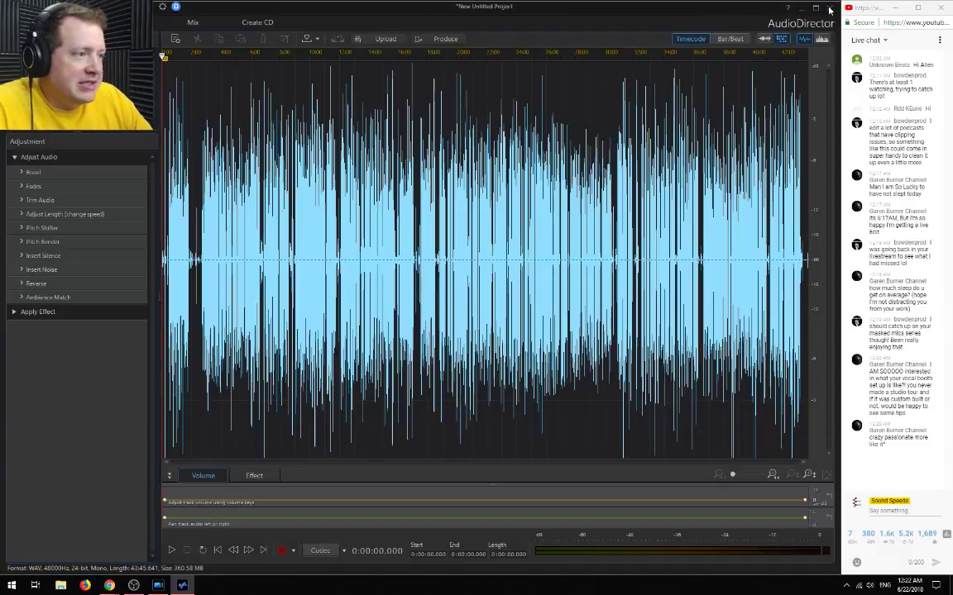
Close AudioDirector without saving the project changes
{"action": "left_click", "coordinate": [829, 10]}
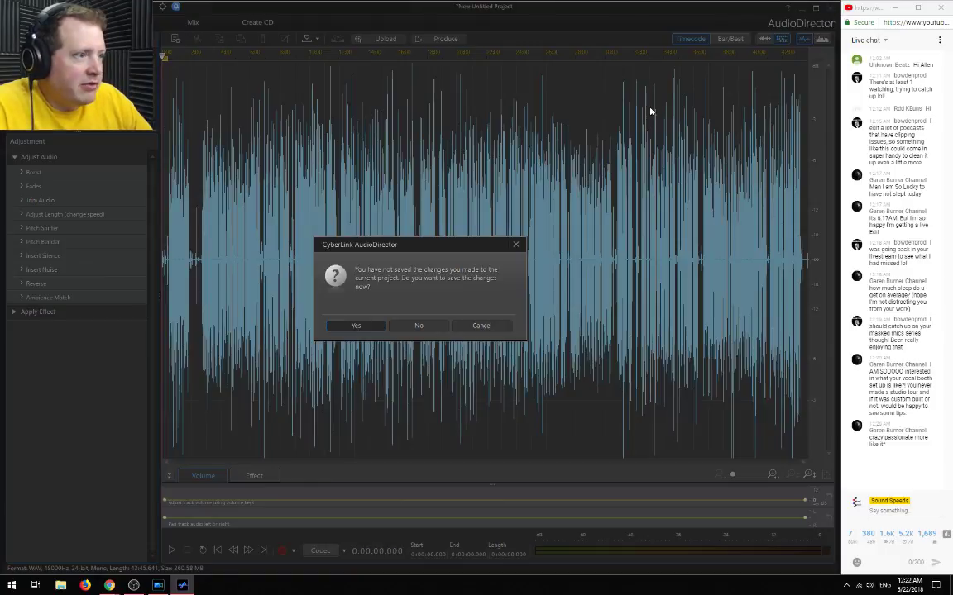
{"action": "left_click", "coordinate": [397, 330]}
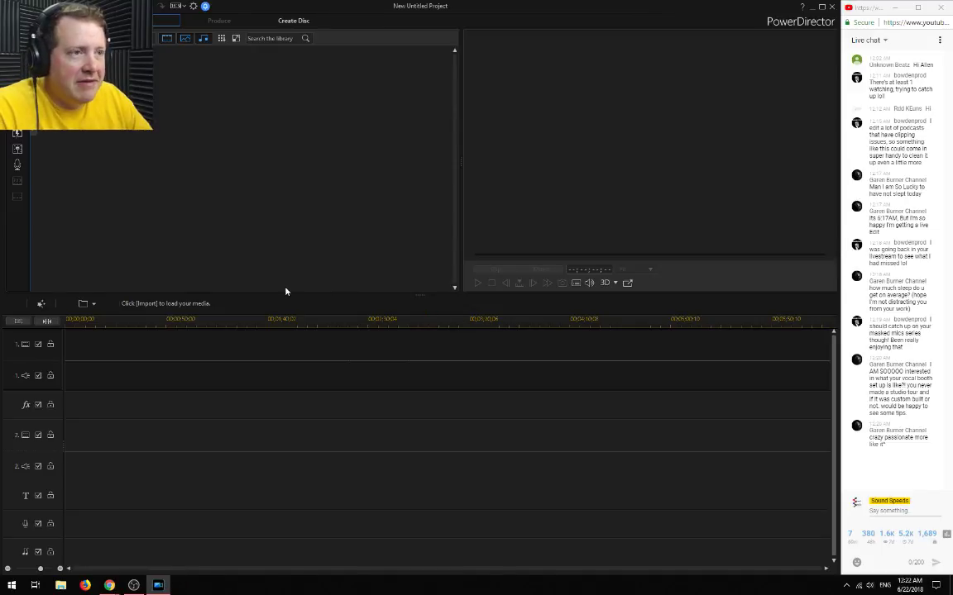
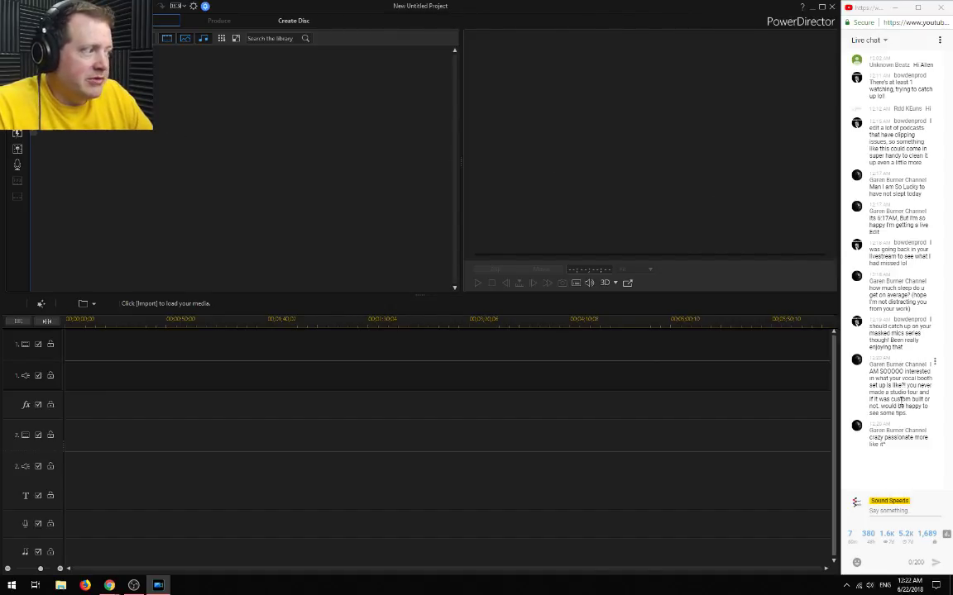
Switch to Chrome and open the YouTube home page in a new tab
{"action": "mouse_move", "coordinate": [110, 584]}
{"action": "left_click", "coordinate": [110, 566]}
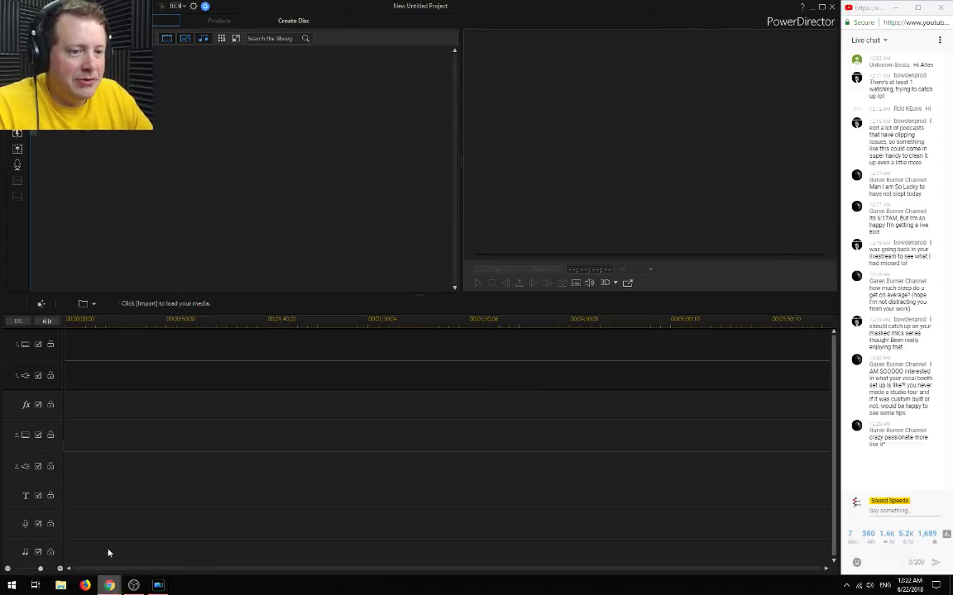
{"action": "left_click", "coordinate": [842, 10]}
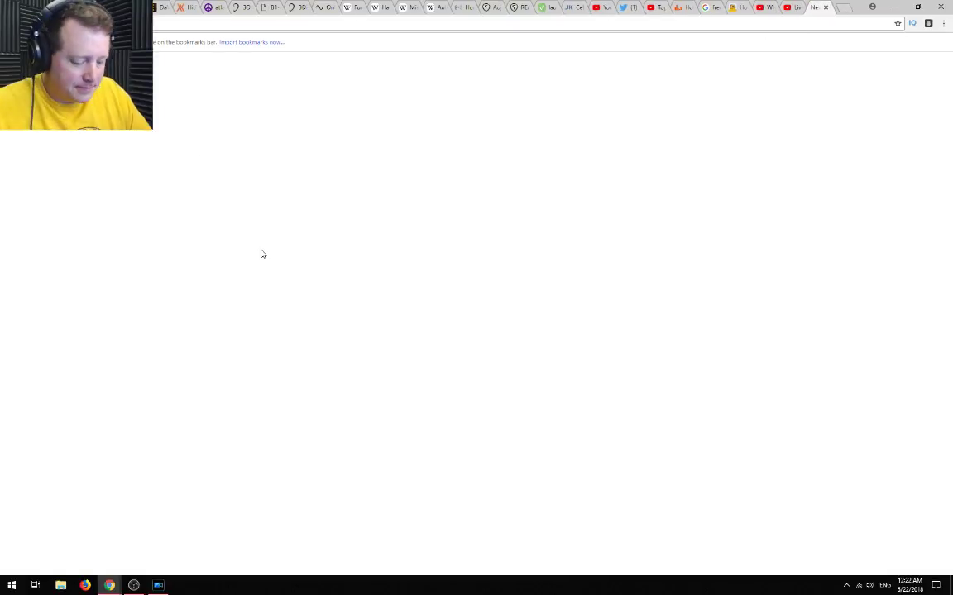
{"action": "type", "text": "youtube"}
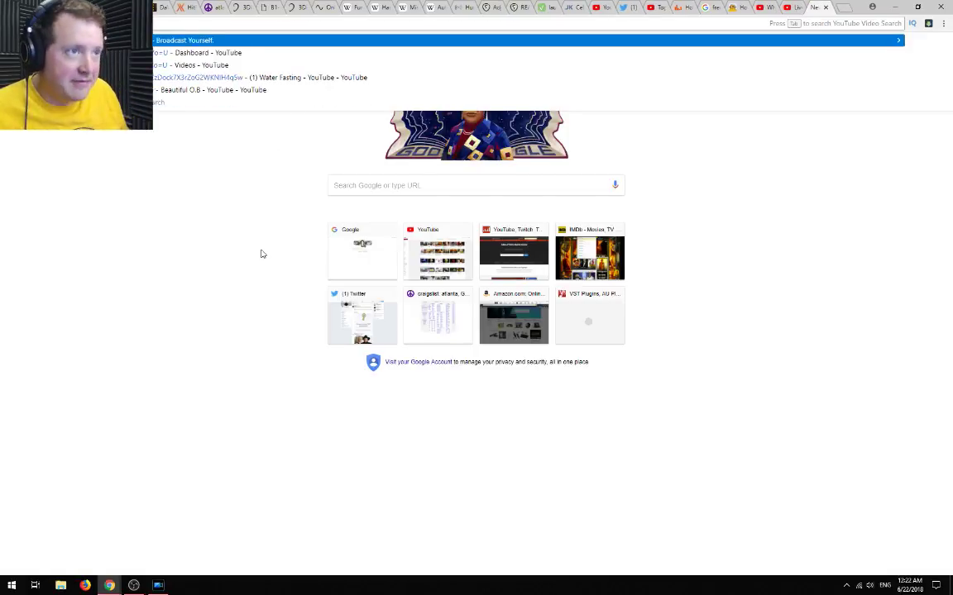
{"action": "key", "text": "Return"}
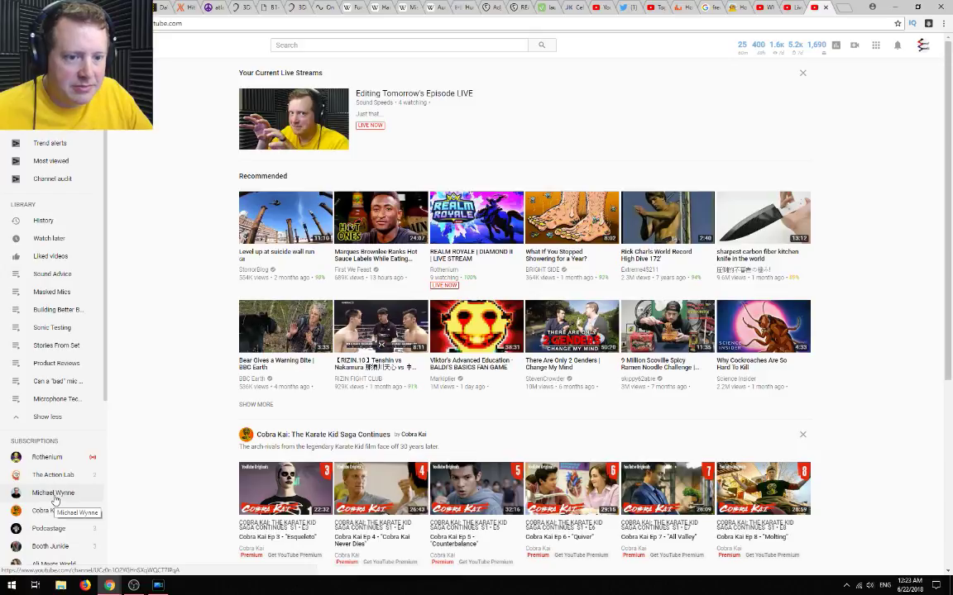
Open the uploads of the subscribed channel listed below The Action Lab, play "Sound Speeds Takeover!" Vlog 006 and skip ahead in it
{"action": "scroll", "coordinate": [83, 397], "scroll_direction": "down", "scroll_amount": 2}
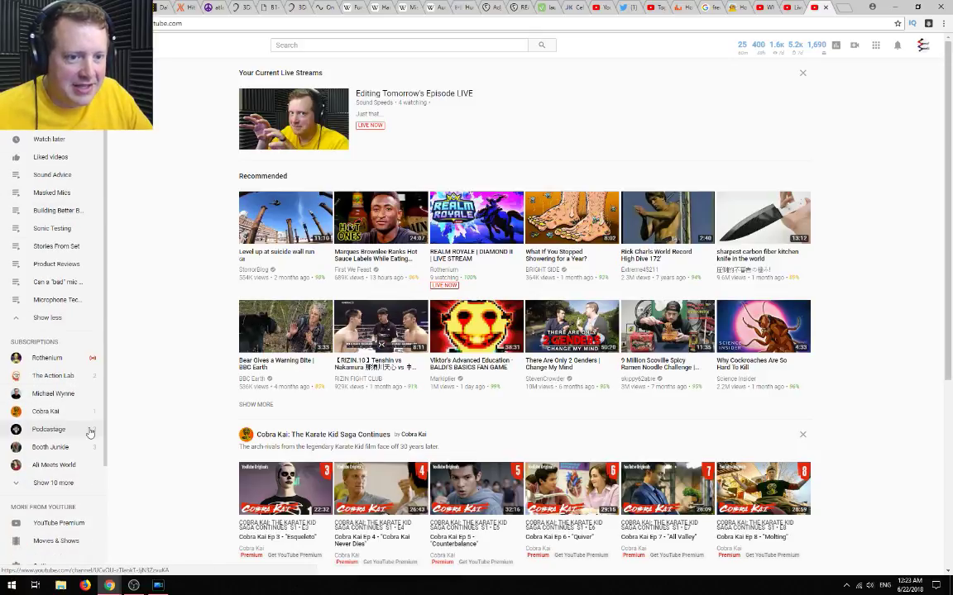
{"action": "left_click", "coordinate": [67, 393]}
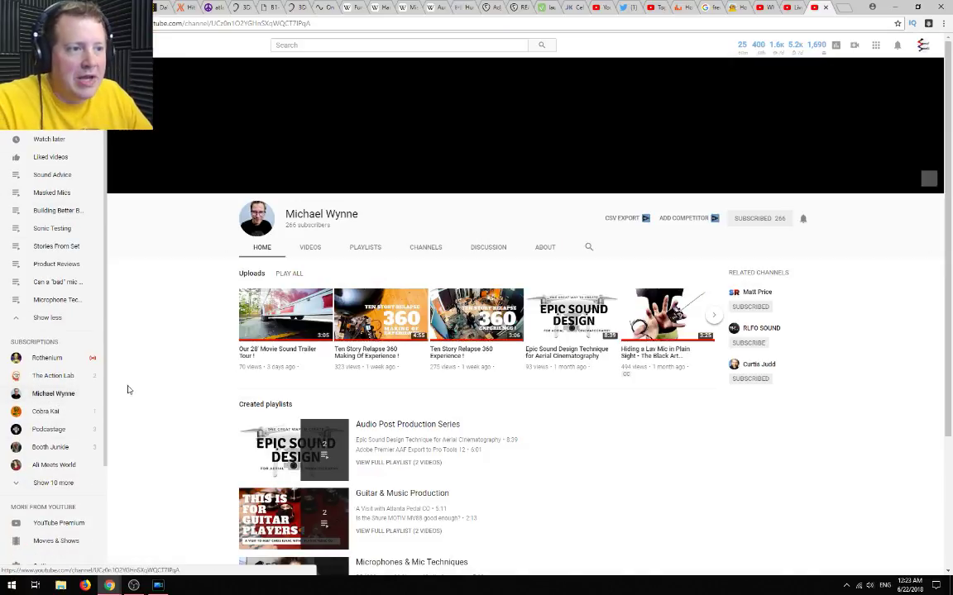
{"action": "left_click", "coordinate": [310, 248]}
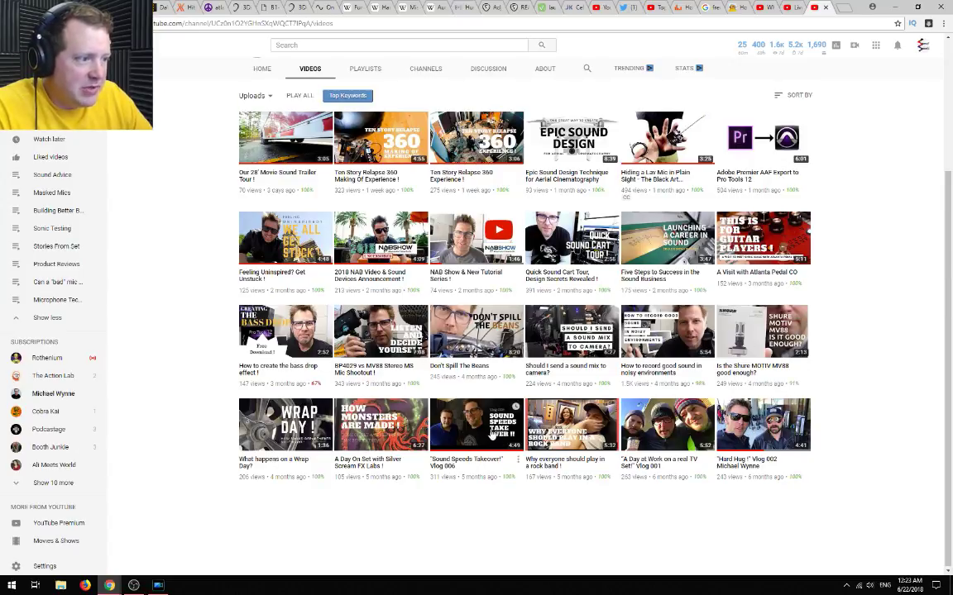
{"action": "left_click", "coordinate": [517, 459]}
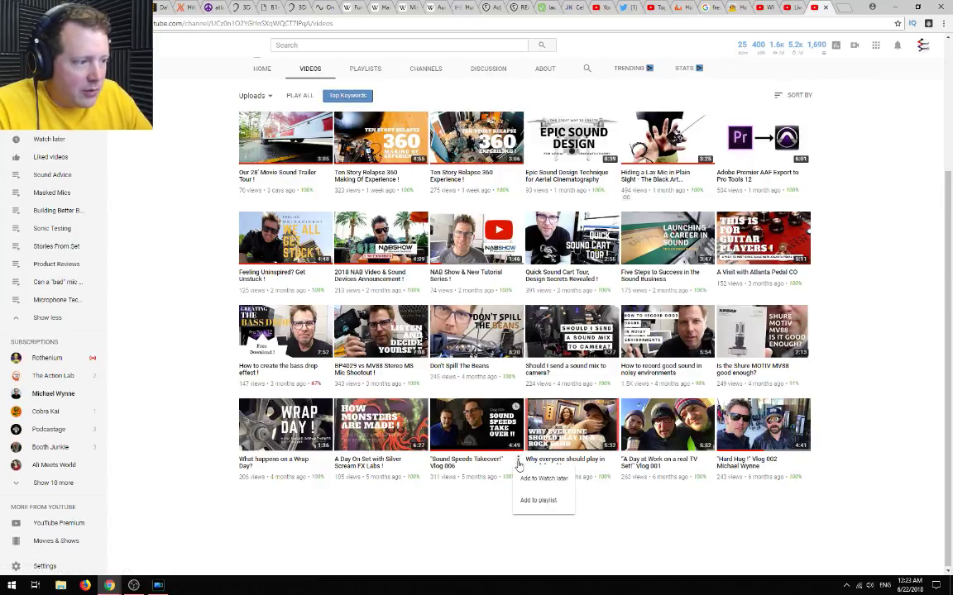
{"action": "left_click", "coordinate": [492, 444]}
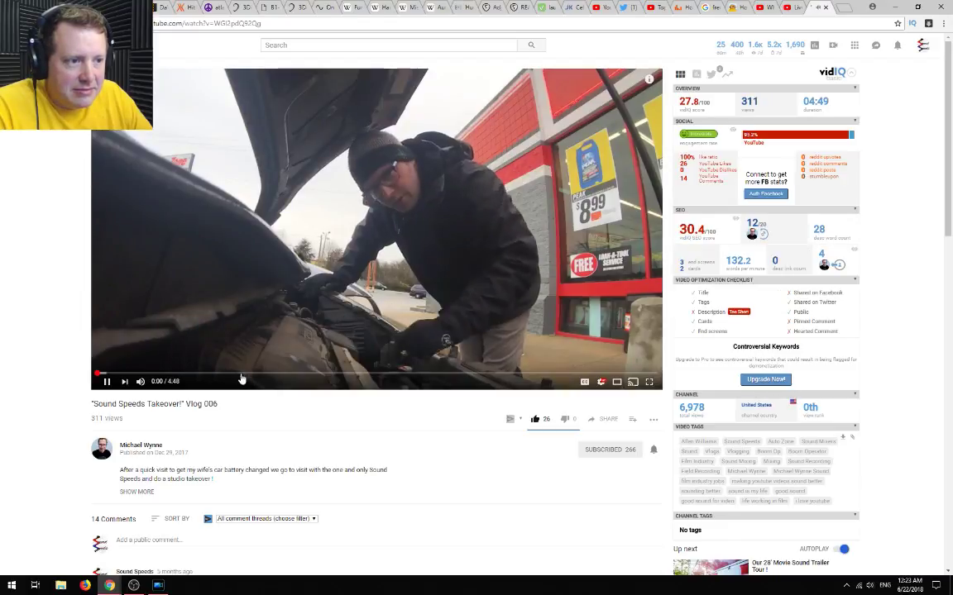
{"action": "left_click", "coordinate": [261, 379]}
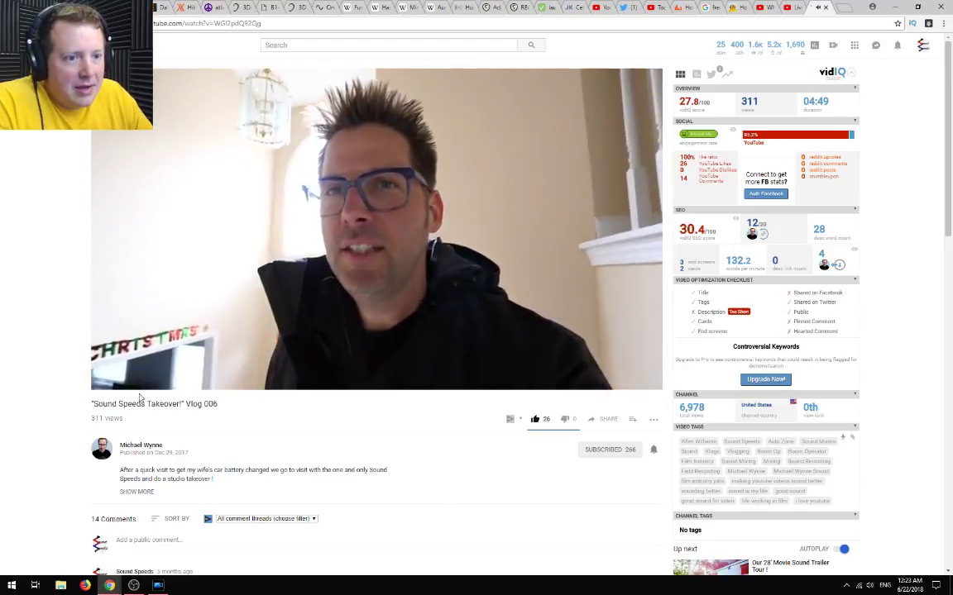
Pause the "Sound Speeds Takeover!" vlog, copy its share link and post the link in the live chat
{"action": "left_click", "coordinate": [405, 244]}
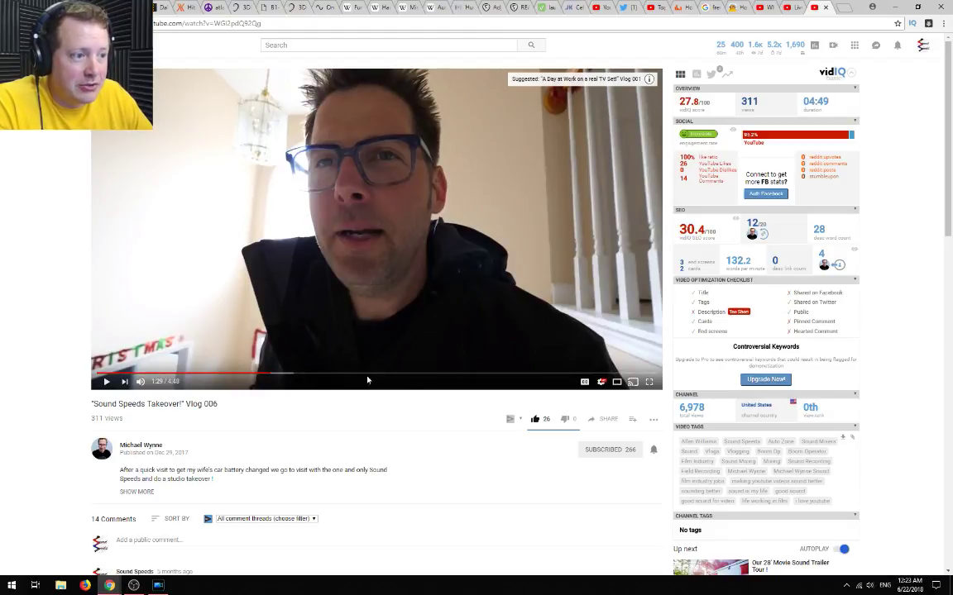
{"action": "left_click", "coordinate": [602, 420]}
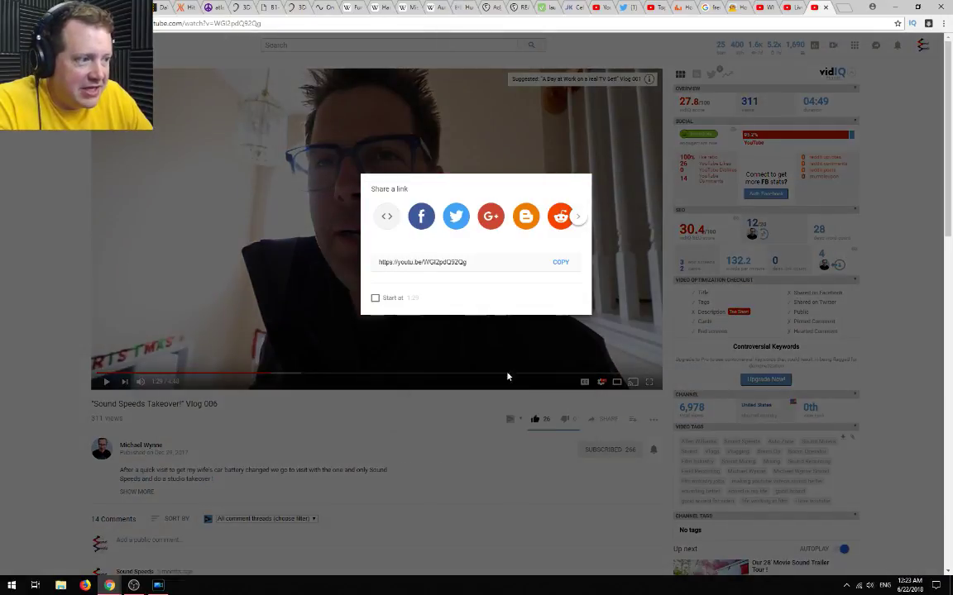
{"action": "left_click", "coordinate": [562, 263]}
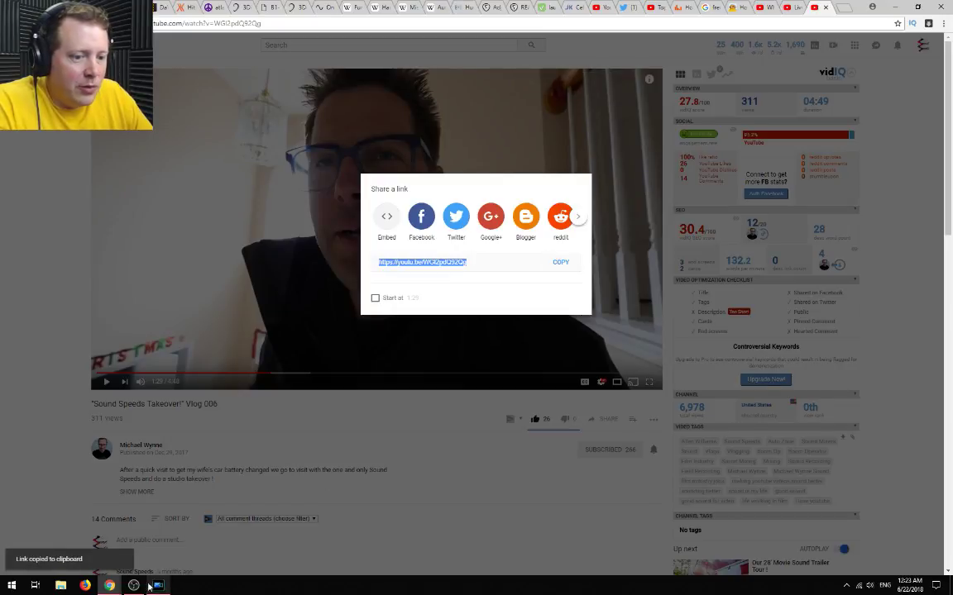
{"action": "mouse_move", "coordinate": [134, 588]}
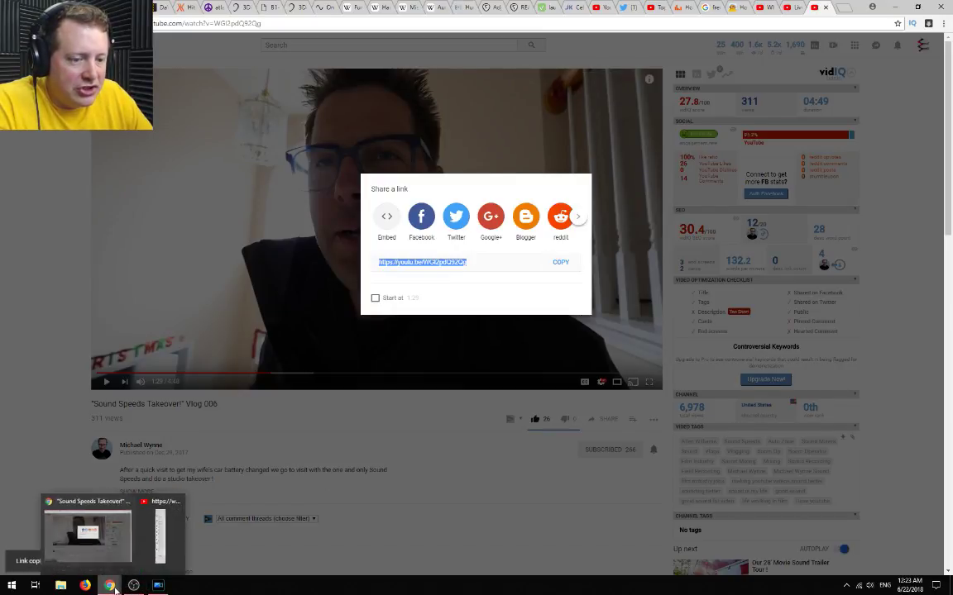
{"action": "left_click", "coordinate": [145, 479]}
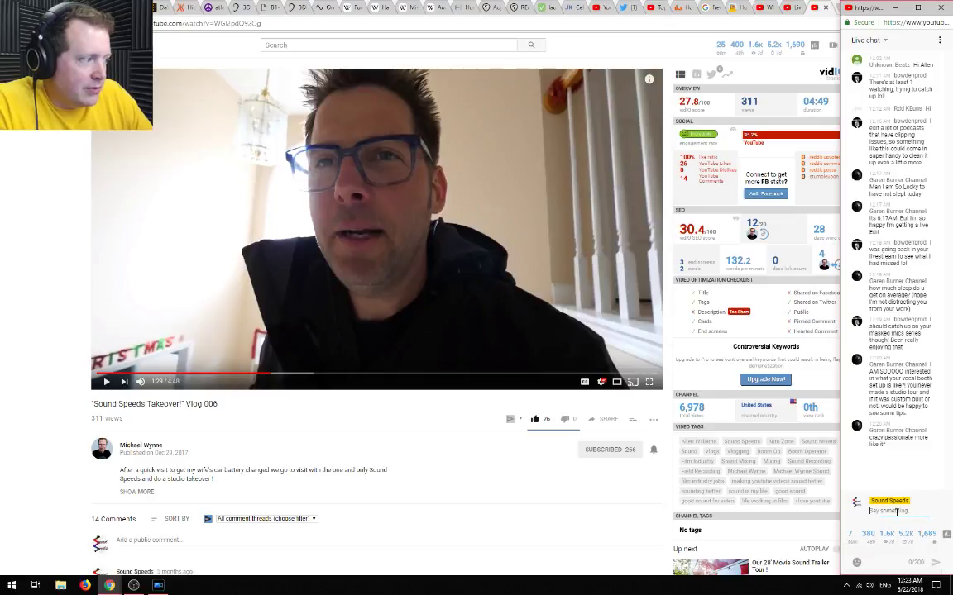
{"action": "right_click", "coordinate": [855, 510]}
{"action": "left_click", "coordinate": [868, 445]}
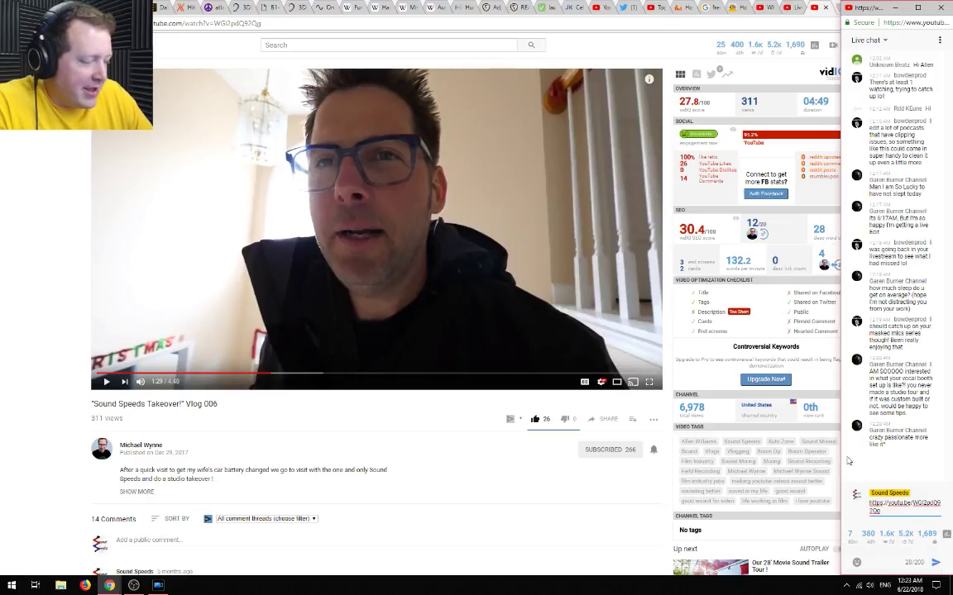
{"action": "key", "text": "Return"}
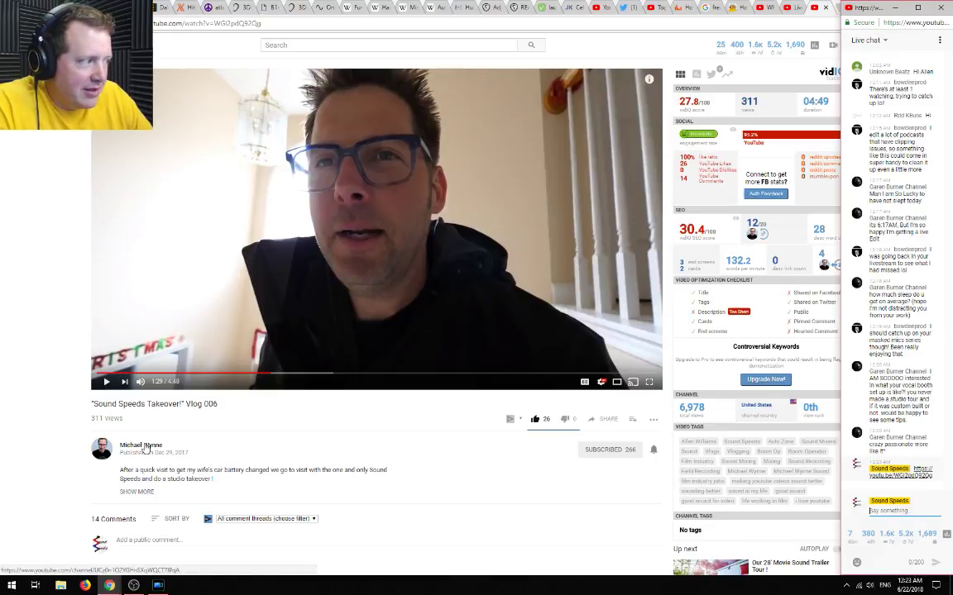
Open the vlog creator's list of uploaded videos and play "Our 28' Movie Sound Trailer Tour !"
{"action": "left_click", "coordinate": [143, 448]}
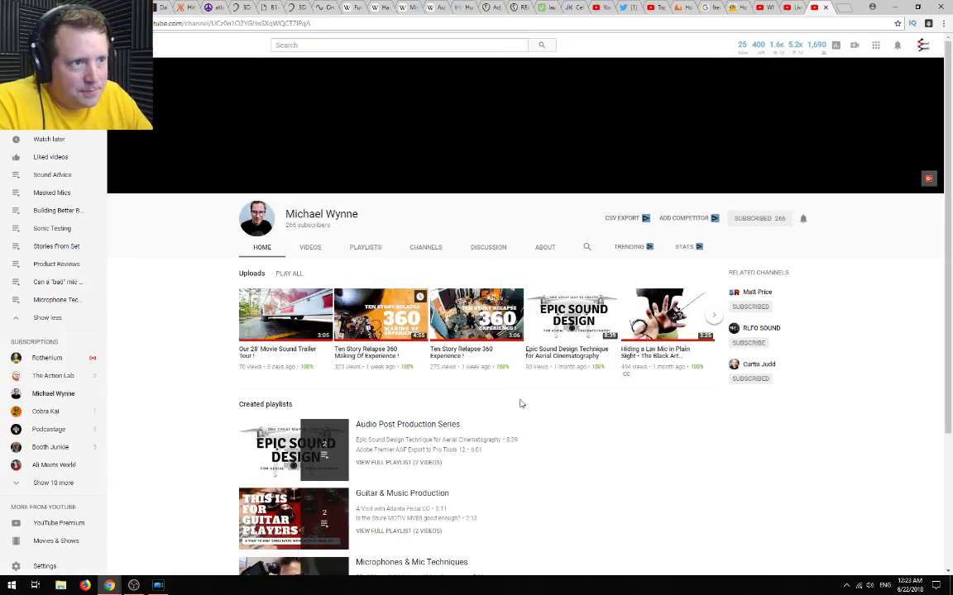
{"action": "left_click", "coordinate": [311, 247]}
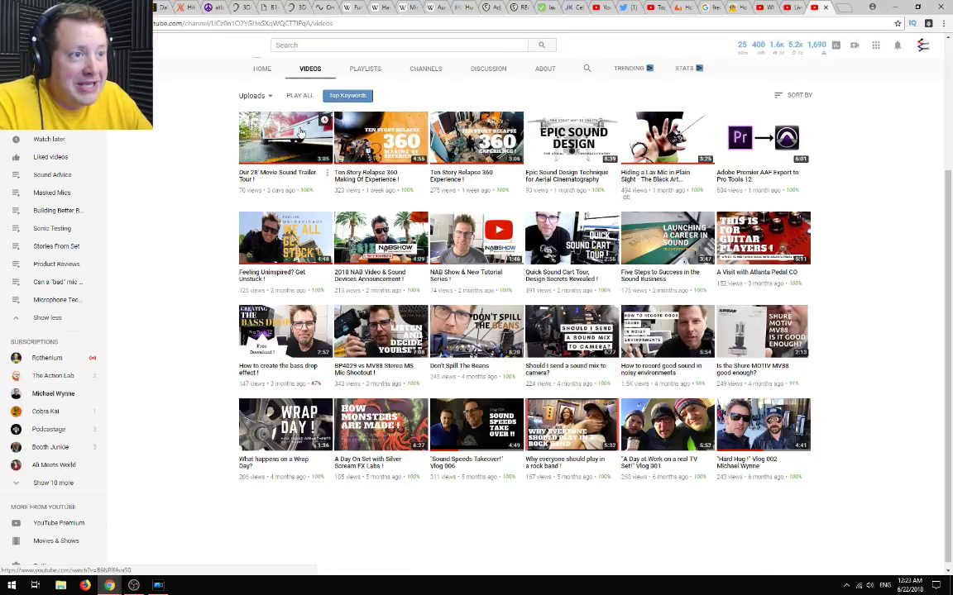
{"action": "left_click", "coordinate": [300, 132]}
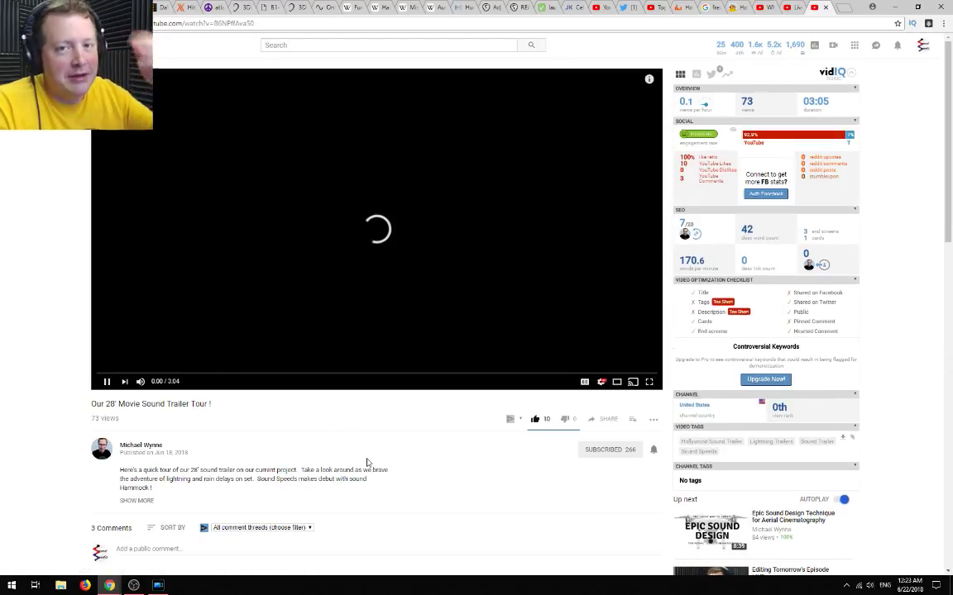
Copy the share link of the trailer tour video and post it in the live chat
{"action": "left_click", "coordinate": [609, 420]}
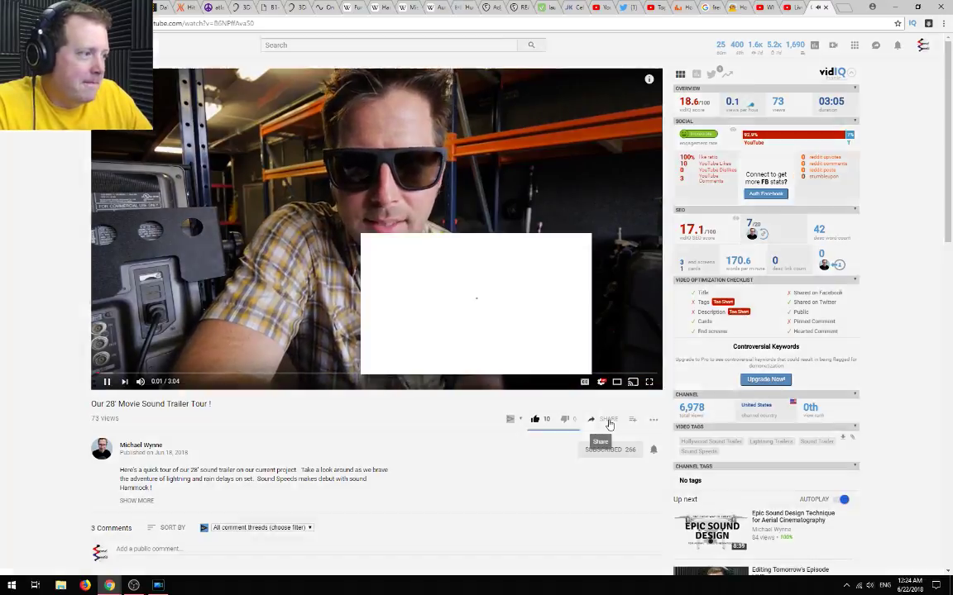
{"action": "left_click", "coordinate": [559, 323]}
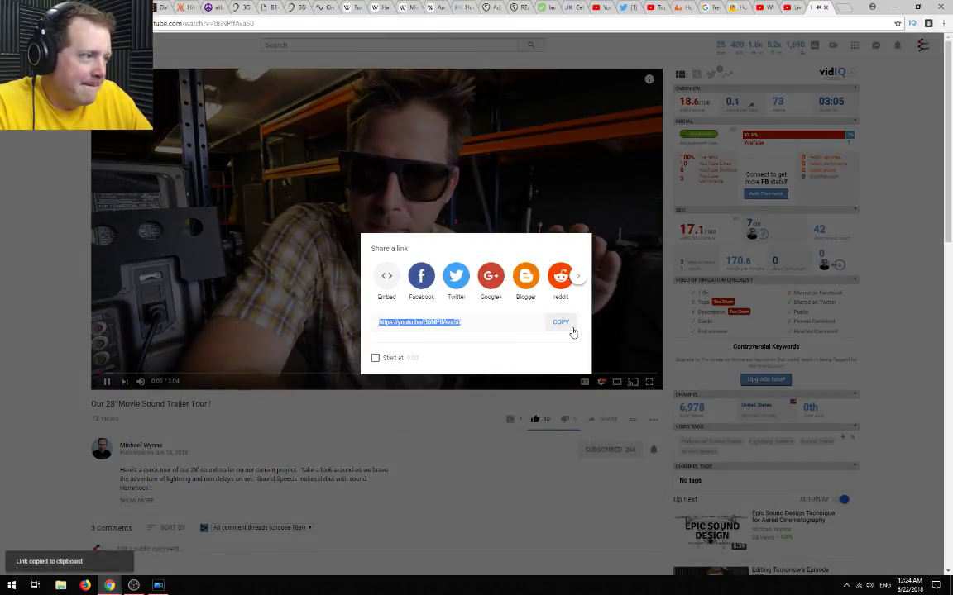
{"action": "left_click", "coordinate": [502, 466]}
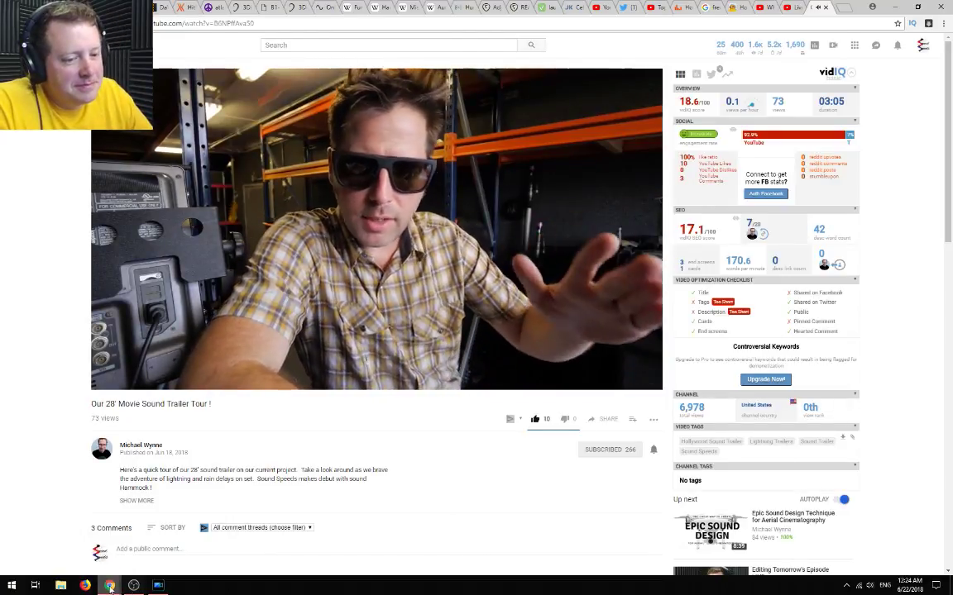
{"action": "mouse_move", "coordinate": [110, 586]}
{"action": "left_click", "coordinate": [156, 560]}
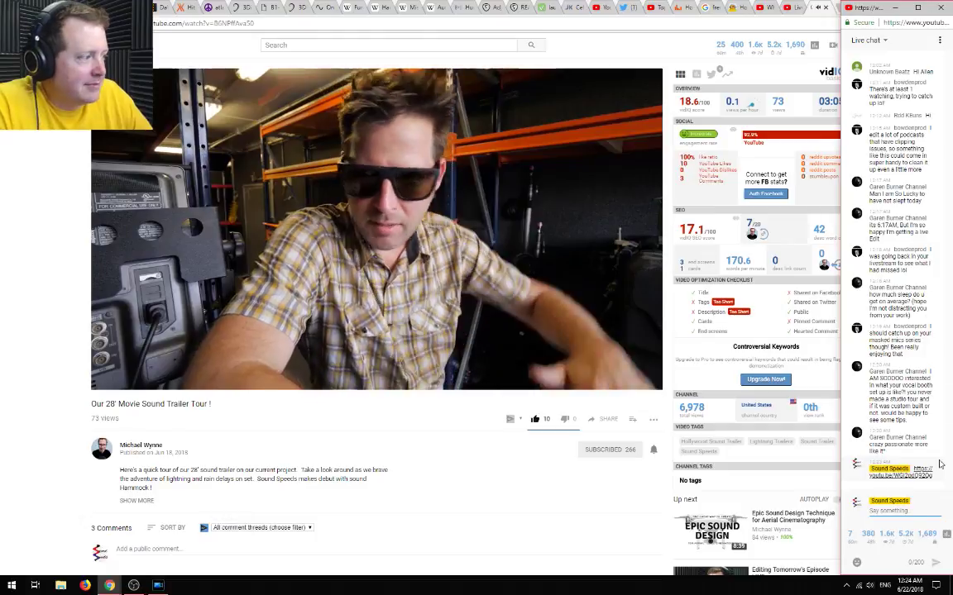
{"action": "right_click", "coordinate": [891, 515]}
{"action": "left_click", "coordinate": [862, 434]}
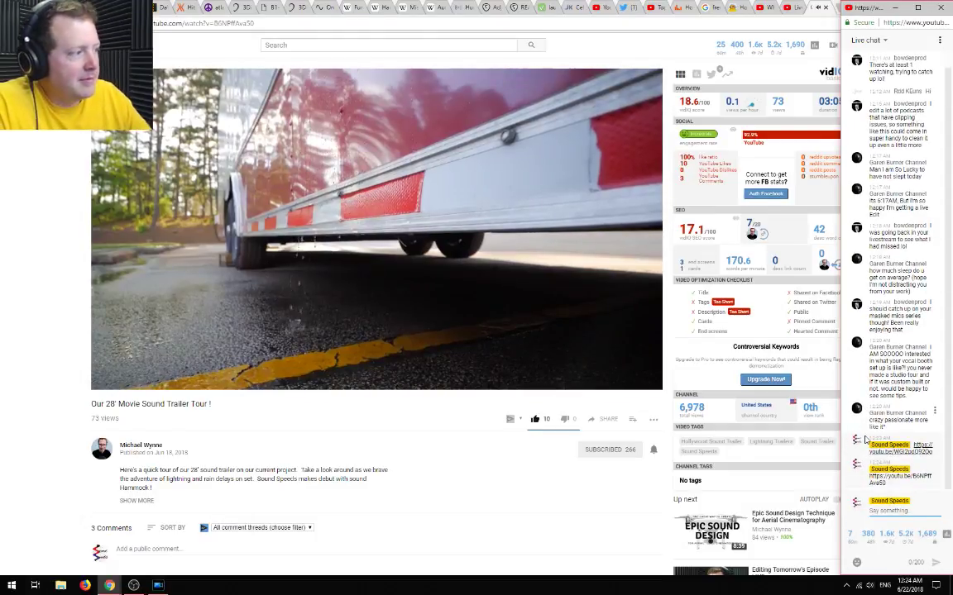
Pause the trailer tour video and put the browser window away to return to PowerDirector
{"action": "left_click", "coordinate": [459, 507]}
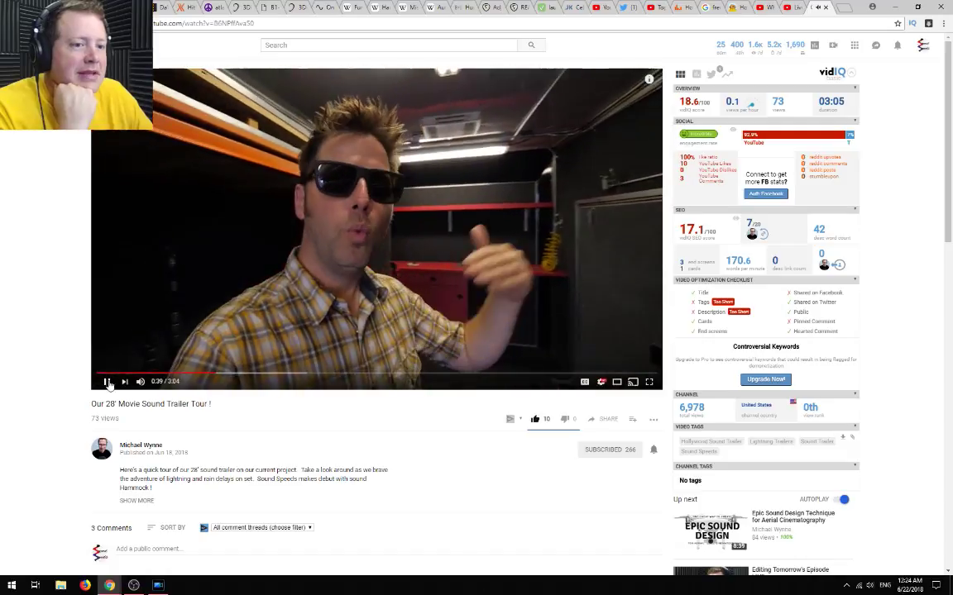
{"action": "left_click", "coordinate": [107, 383]}
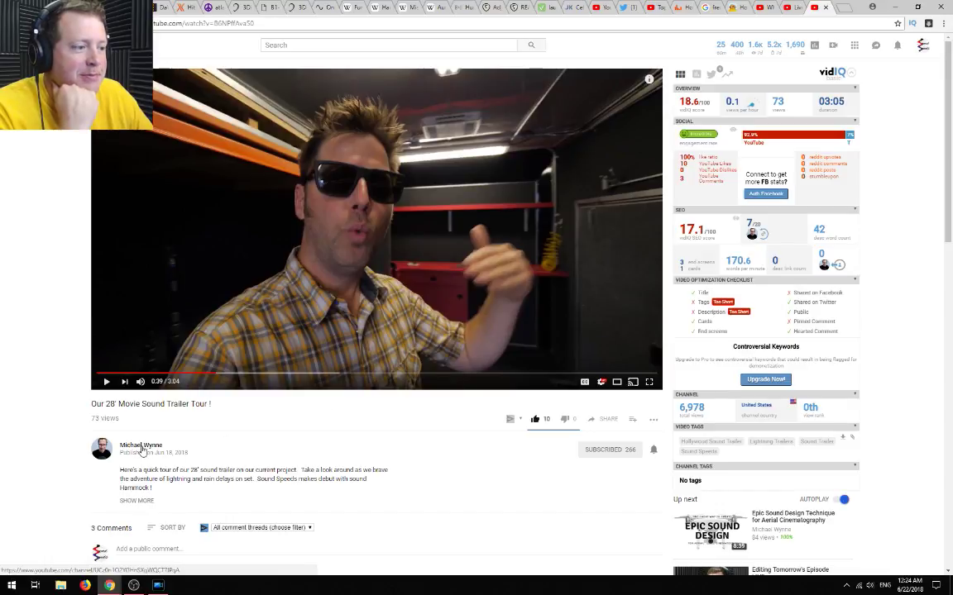
{"action": "left_click", "coordinate": [894, 7]}
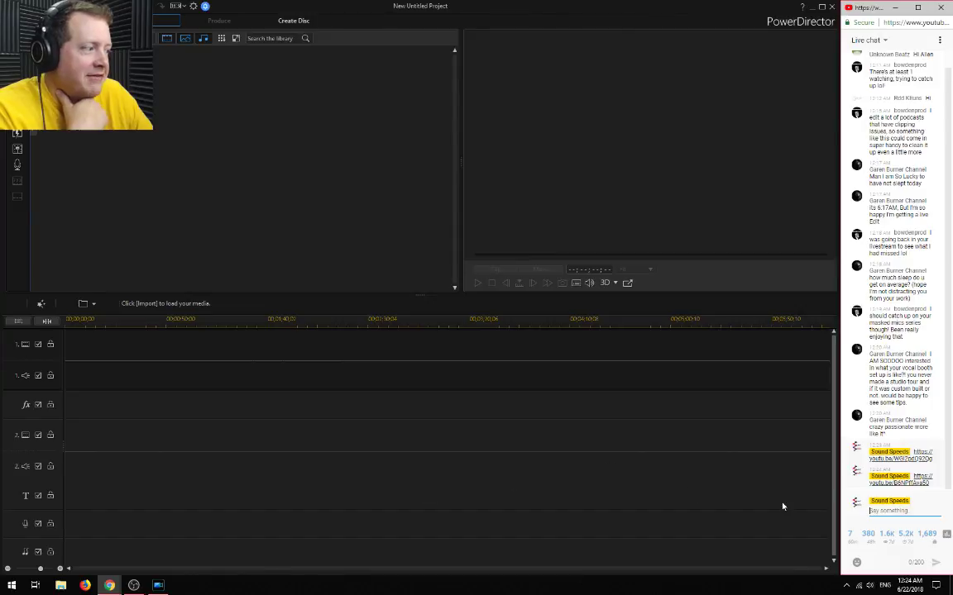
Open the project SoundSpeeds-Start.pds from the Edit (D:) drive
{"action": "left_click", "coordinate": [211, 193]}
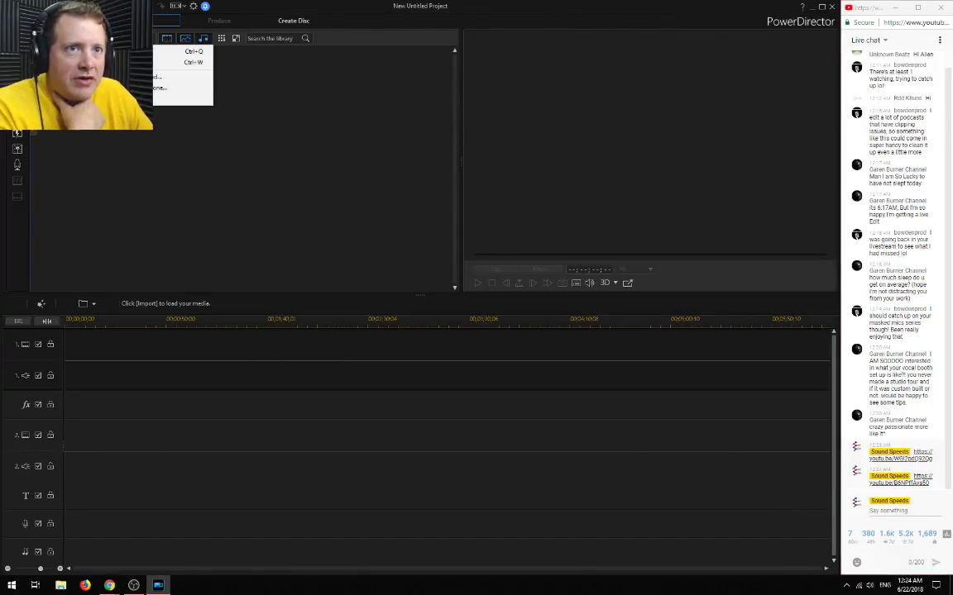
{"action": "left_click", "coordinate": [170, 6]}
{"action": "left_click", "coordinate": [191, 27]}
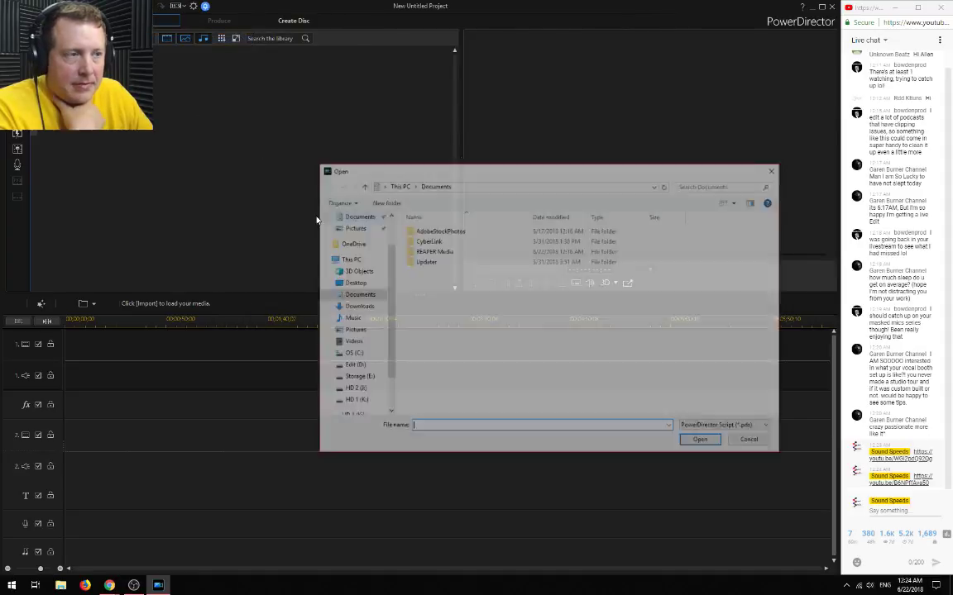
{"action": "left_click", "coordinate": [351, 366]}
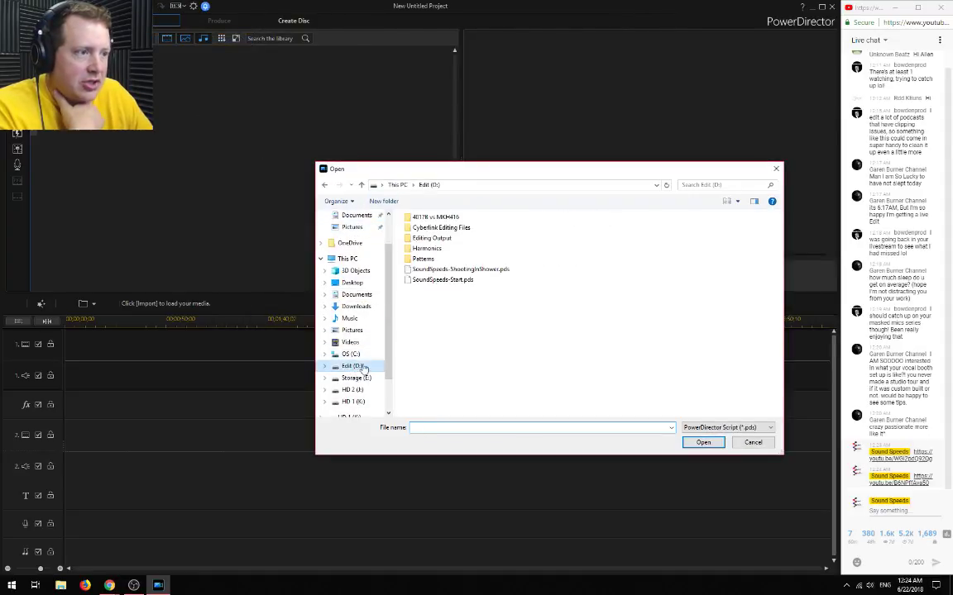
{"action": "double_click", "coordinate": [441, 281]}
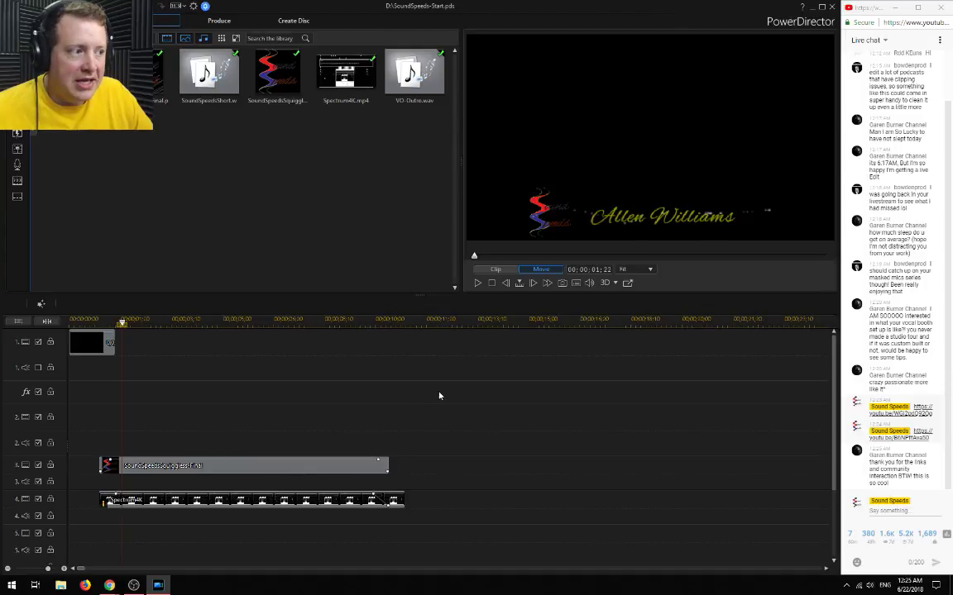
Examine the outro clips near the 30-minute mark of the timeline and play briefly from just before the SoundSpeedsShort audio
{"action": "scroll", "coordinate": [439, 396], "scroll_direction": "down", "scroll_amount": 5}
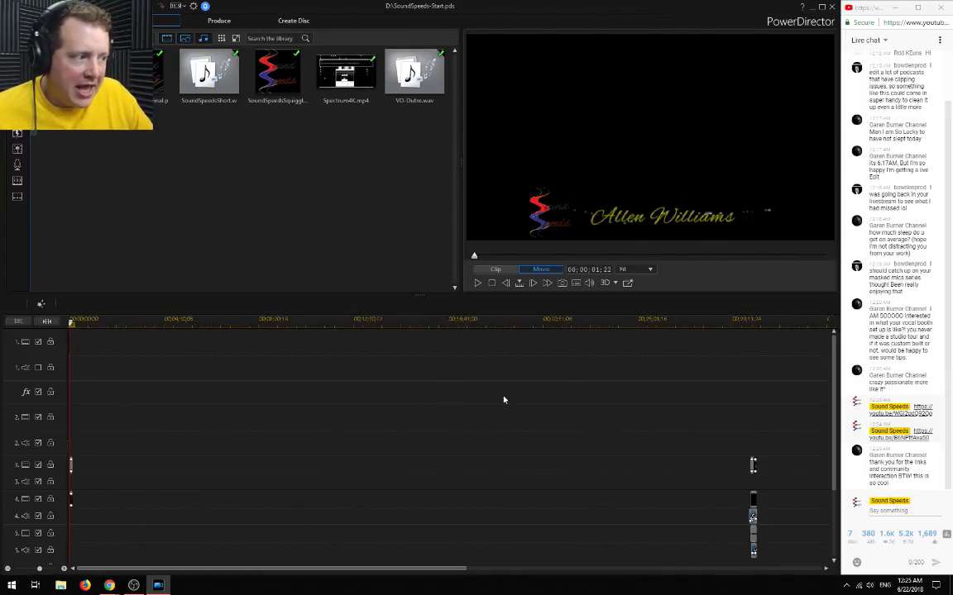
{"action": "left_click", "coordinate": [747, 322]}
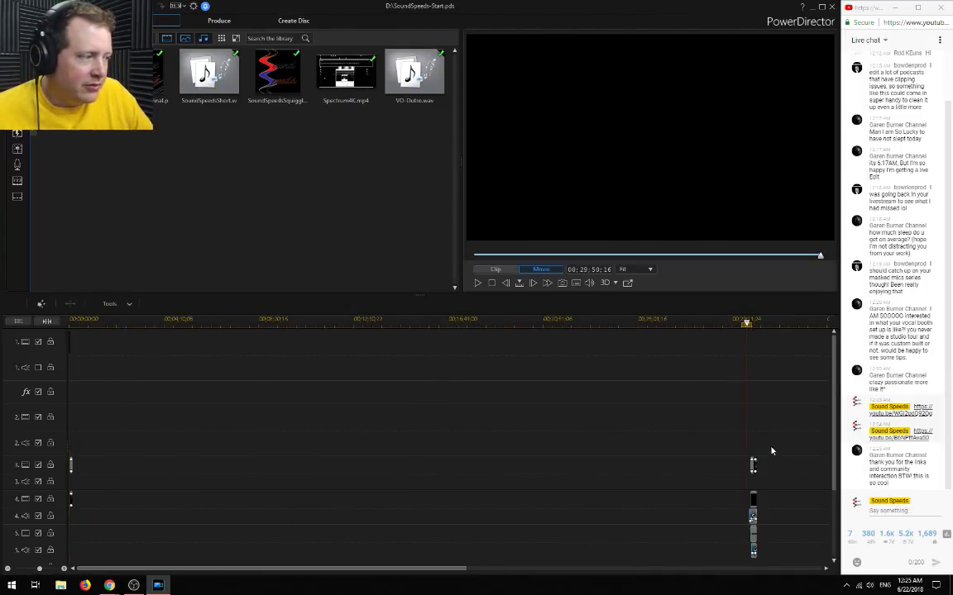
{"action": "scroll", "coordinate": [772, 447], "scroll_direction": "up", "scroll_amount": 4}
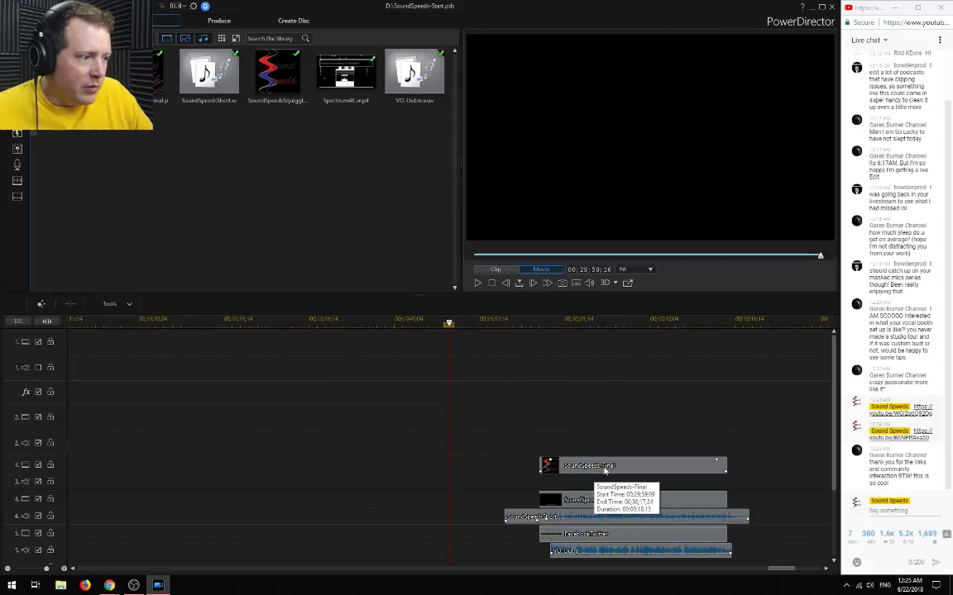
{"action": "left_click", "coordinate": [625, 322]}
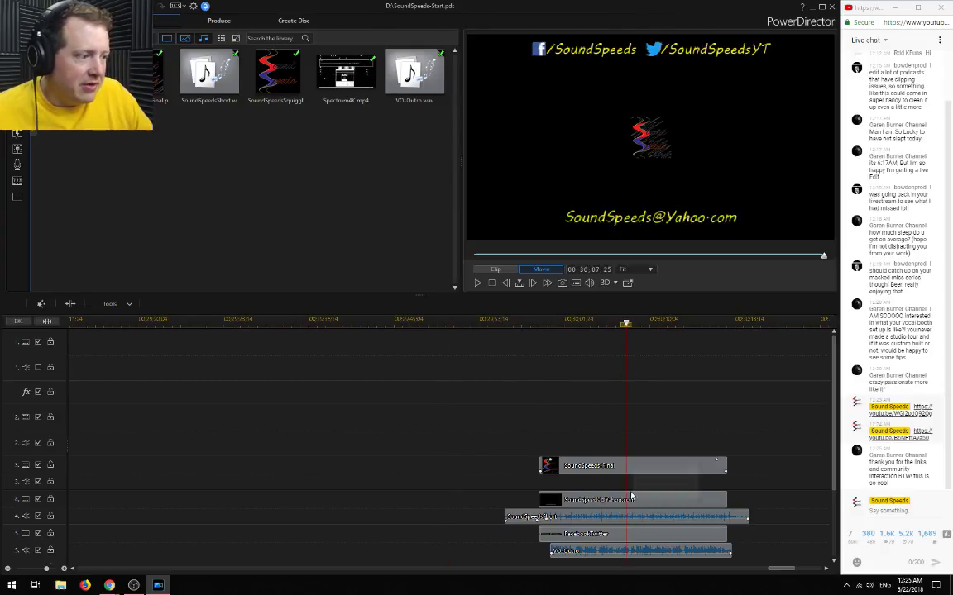
{"action": "scroll", "coordinate": [662, 447], "scroll_direction": "down", "scroll_amount": 2}
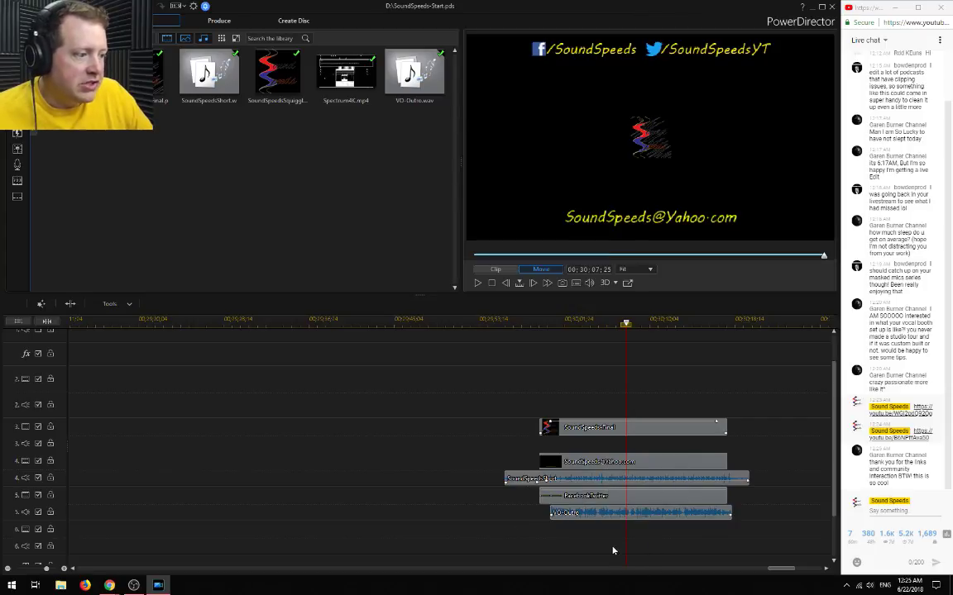
{"action": "left_click", "coordinate": [494, 322]}
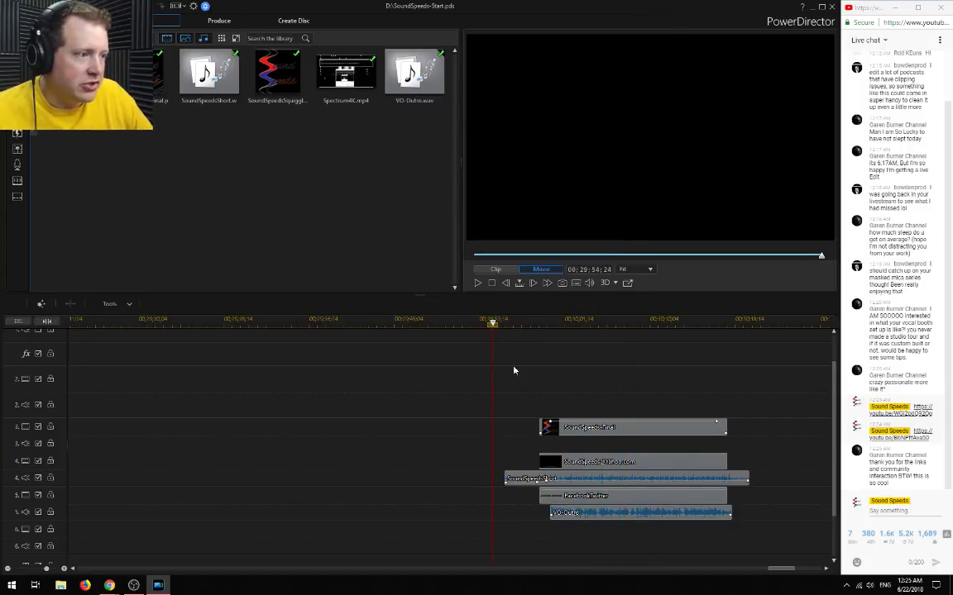
{"action": "key", "text": "space"}
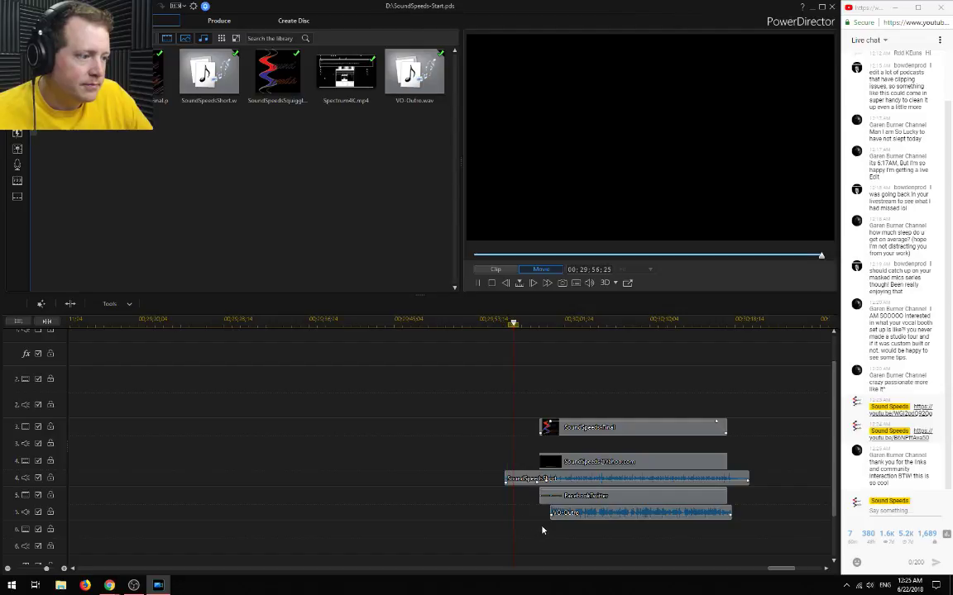
{"action": "key", "text": "space"}
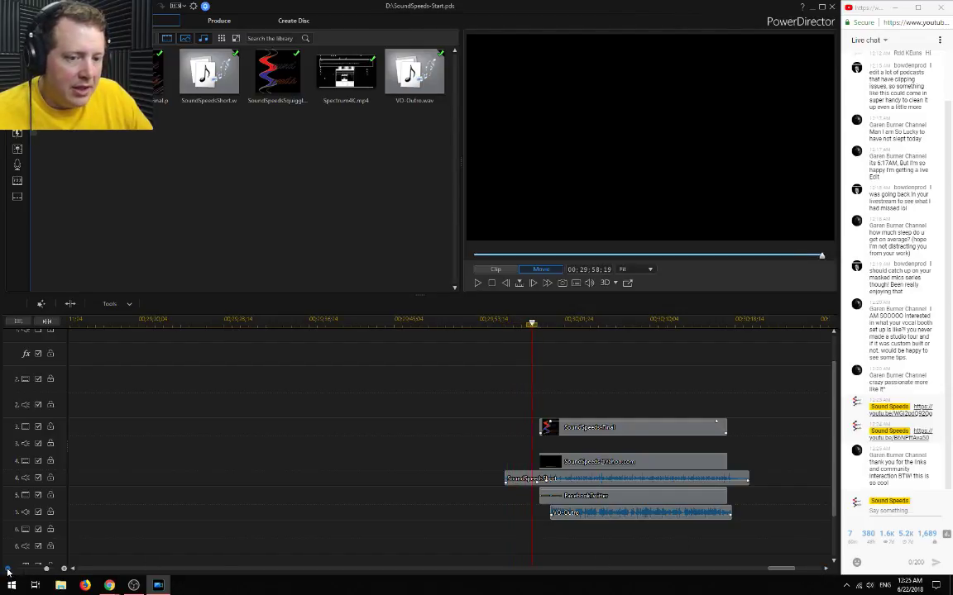
Examine the intro clips at the start of the timeline: the squiggles logo, the Spectrum4K clip and the name title
{"action": "left_click", "coordinate": [8, 569]}
{"action": "left_click_drag", "start_coordinate": [616, 569], "coordinate": [83, 569]}
{"action": "left_click", "coordinate": [74, 323]}
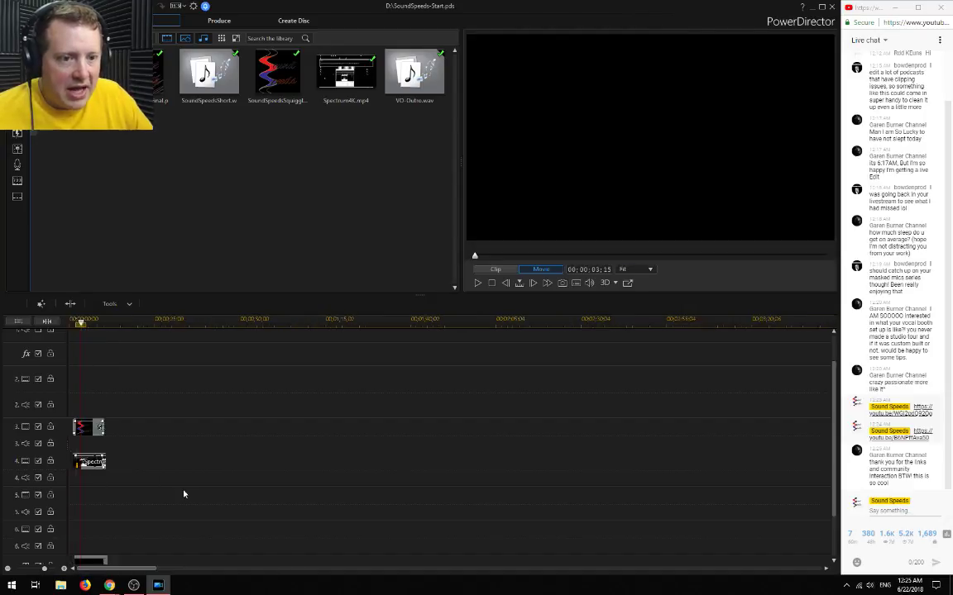
{"action": "scroll", "coordinate": [185, 492], "scroll_direction": "up", "scroll_amount": 3}
{"action": "scroll", "coordinate": [196, 487], "scroll_direction": "down", "scroll_amount": 3}
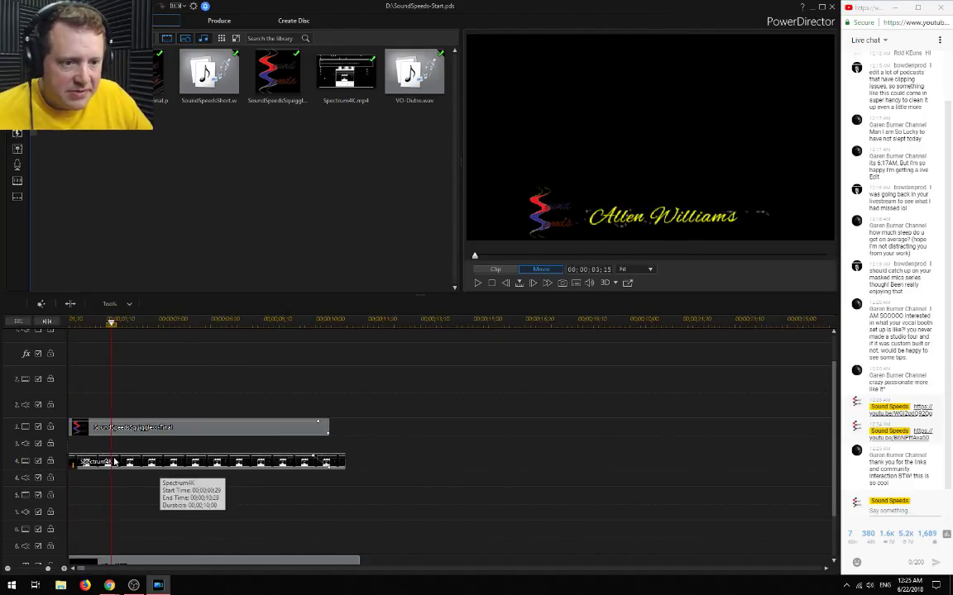
{"action": "left_click_drag", "start_coordinate": [836, 419], "coordinate": [836, 471]}
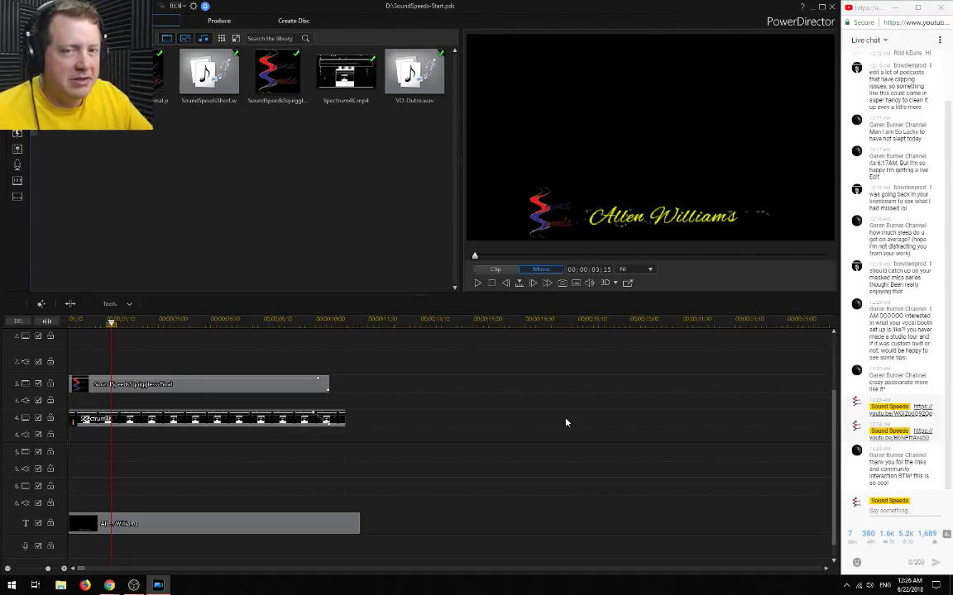
{"action": "left_click", "coordinate": [153, 339]}
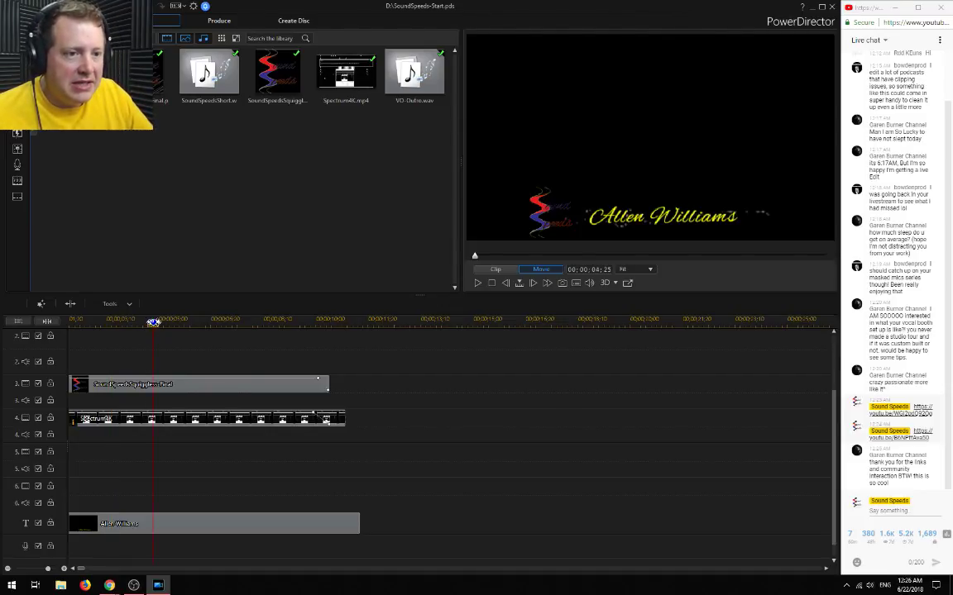
Preview the Spectrum4K.mp4 source clip, and play the intro's logo and name title from about 4 seconds
{"action": "left_click", "coordinate": [345, 74]}
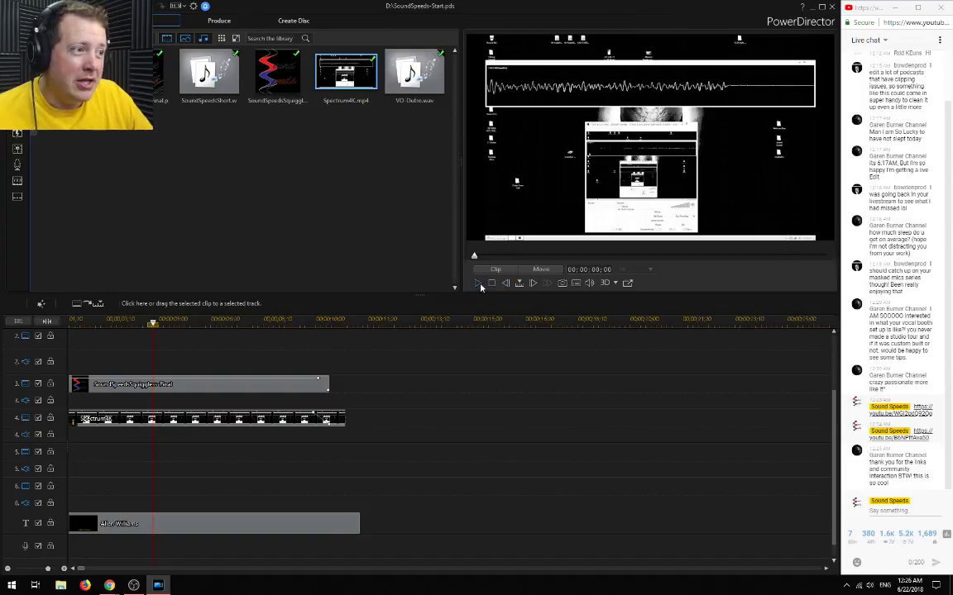
{"action": "left_click", "coordinate": [478, 284]}
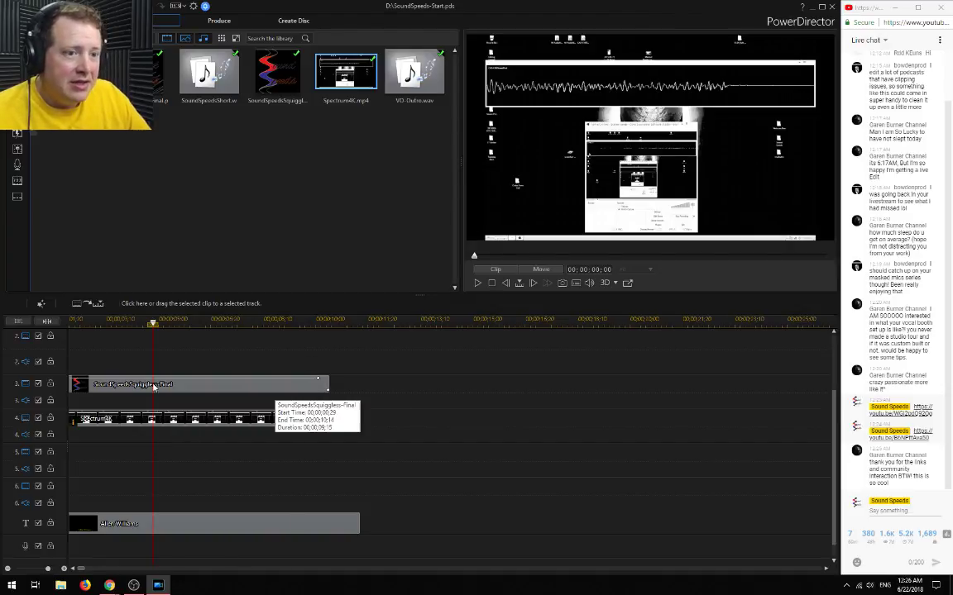
{"action": "left_click", "coordinate": [137, 322]}
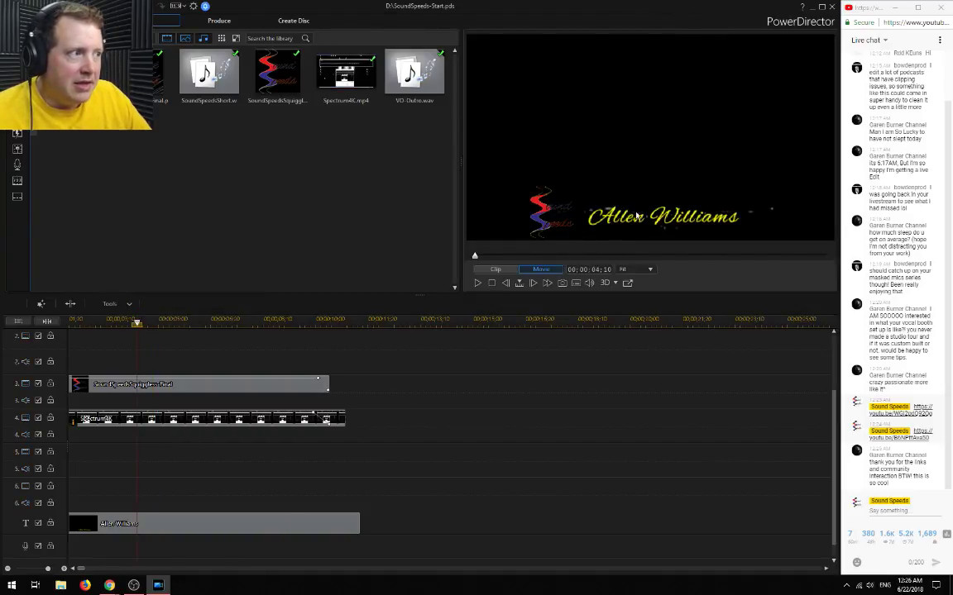
{"action": "key", "text": "space"}
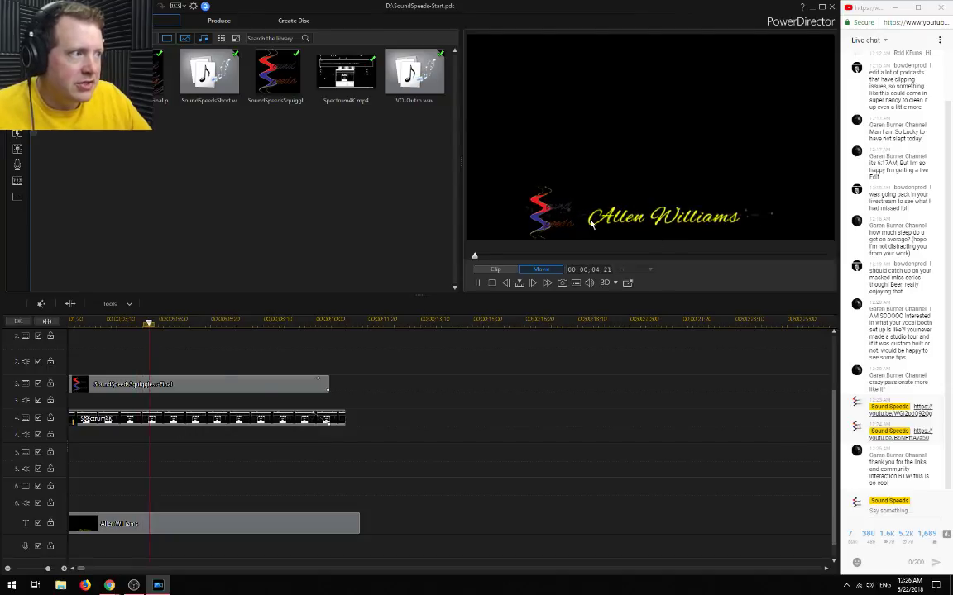
{"action": "key", "text": "space"}
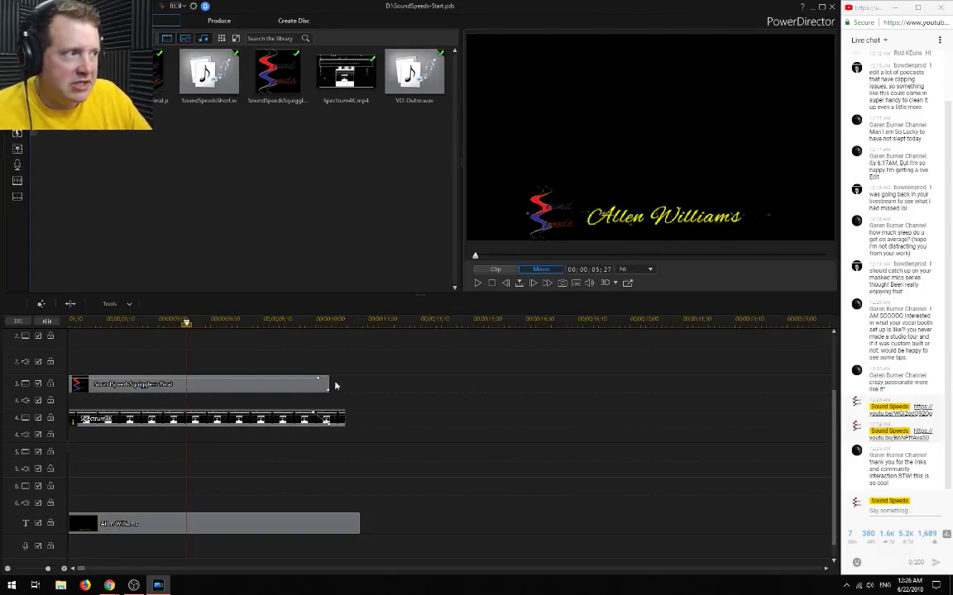
{"action": "key", "text": "space"}
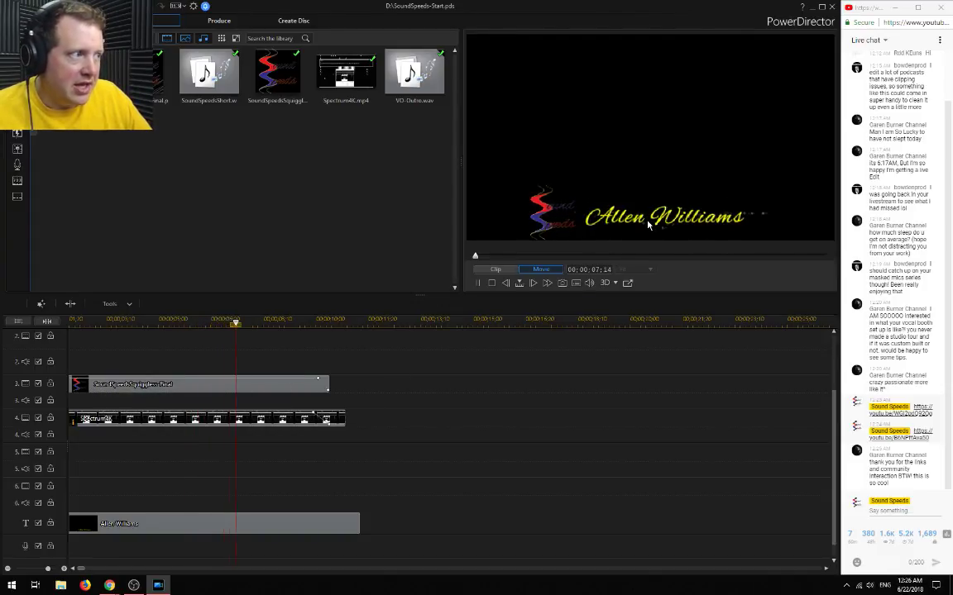
{"action": "key", "text": "space"}
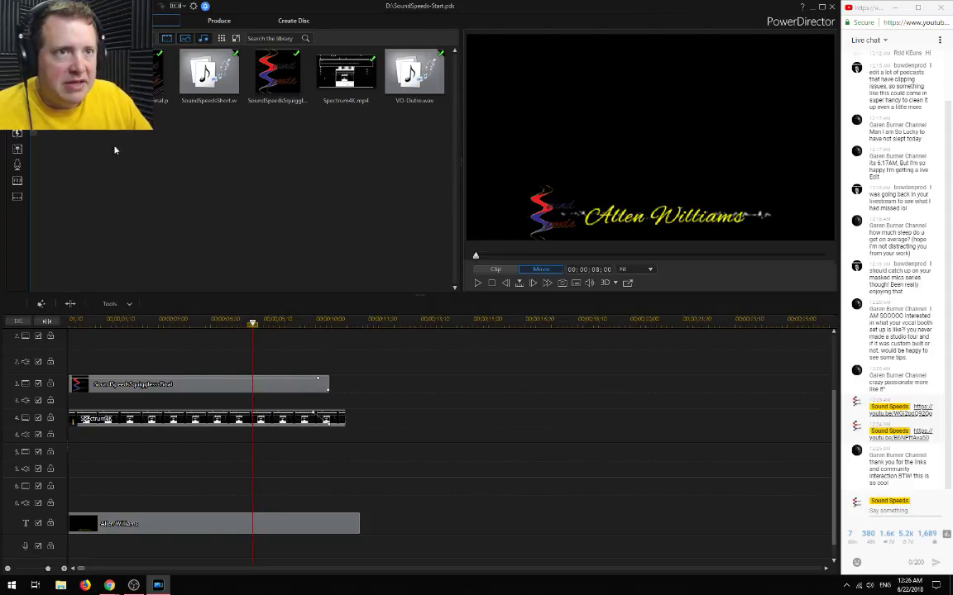
Import all media from the Patterns folder on Edit (D:) except PATTERNS-001.WAV, PATTERNS-002.WAV, Pattern1-Ready.wav and Pattern2-Ready.wav
{"action": "right_click", "coordinate": [190, 182]}
{"action": "left_click", "coordinate": [213, 186]}
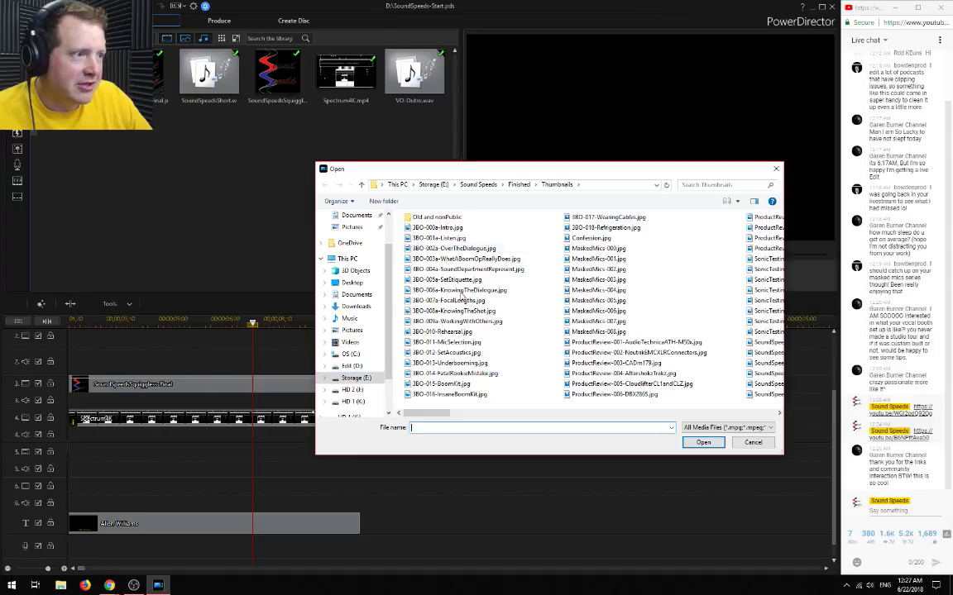
{"action": "left_click_drag", "start_coordinate": [426, 413], "coordinate": [339, 427]}
{"action": "left_click", "coordinate": [352, 365]}
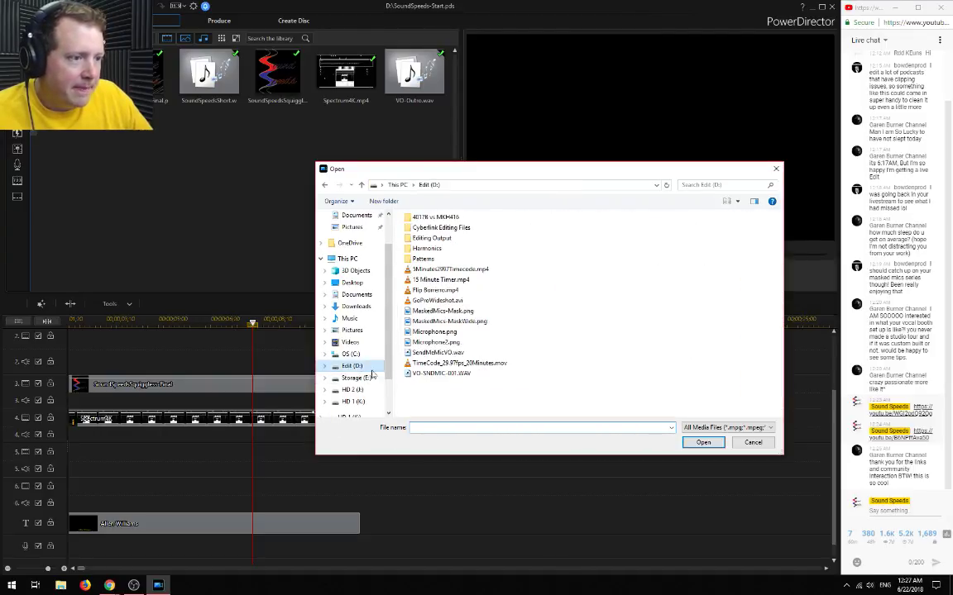
{"action": "double_click", "coordinate": [423, 258]}
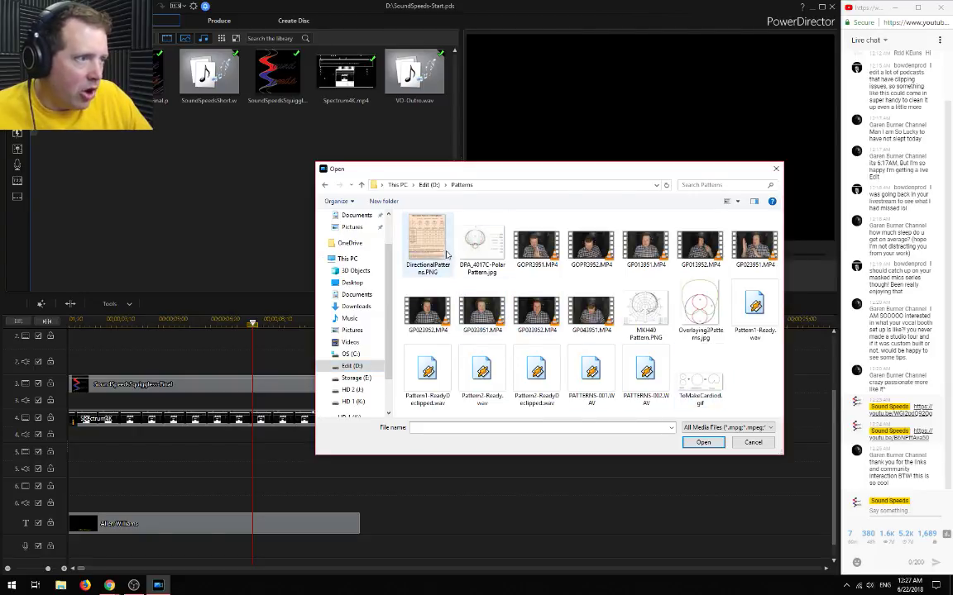
{"action": "key", "text": "ctrl+a"}
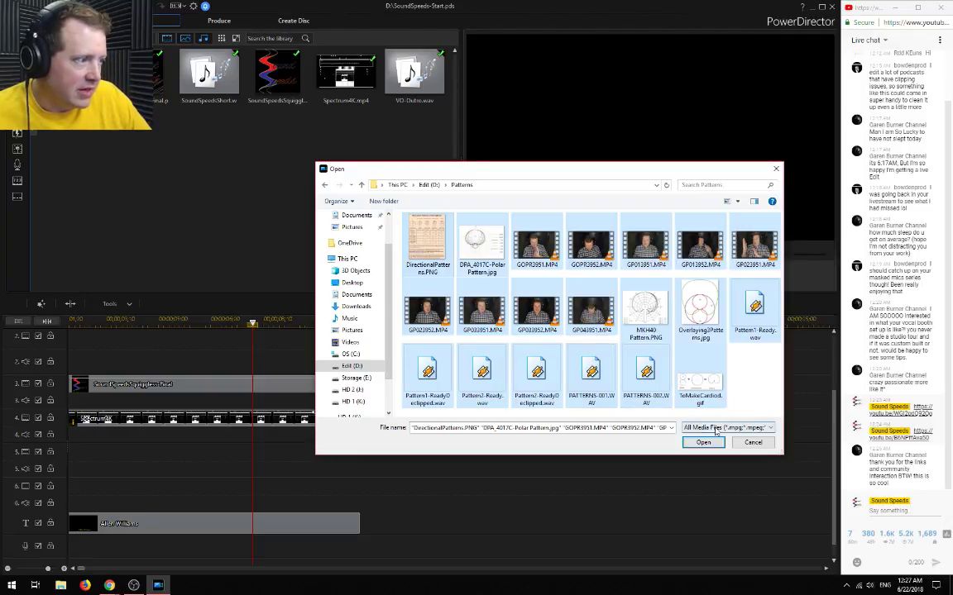
{"action": "left_click", "coordinate": [591, 374], "text": "ctrl"}
{"action": "left_click", "coordinate": [646, 374], "text": "ctrl"}
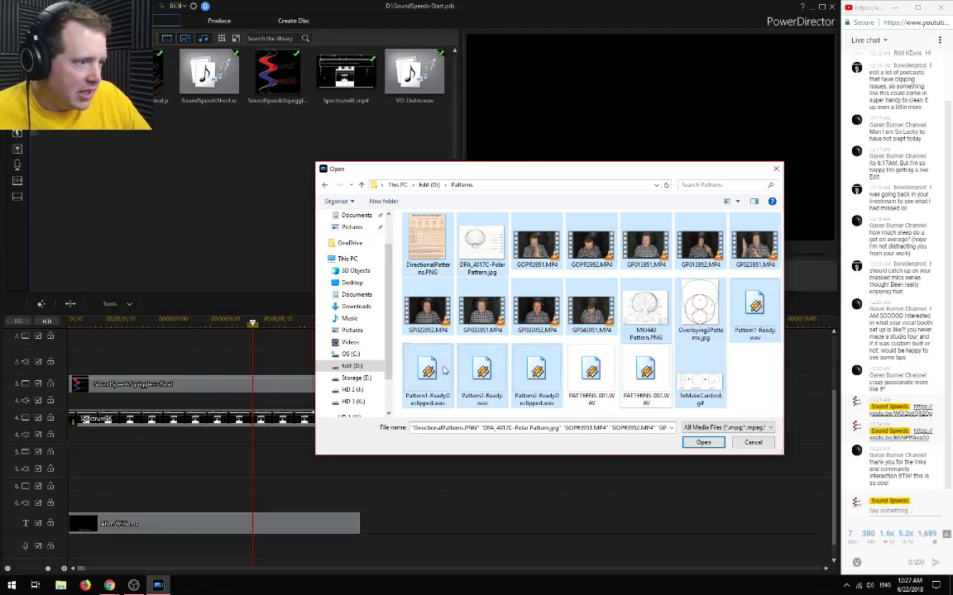
{"action": "left_click", "coordinate": [490, 370], "text": "ctrl"}
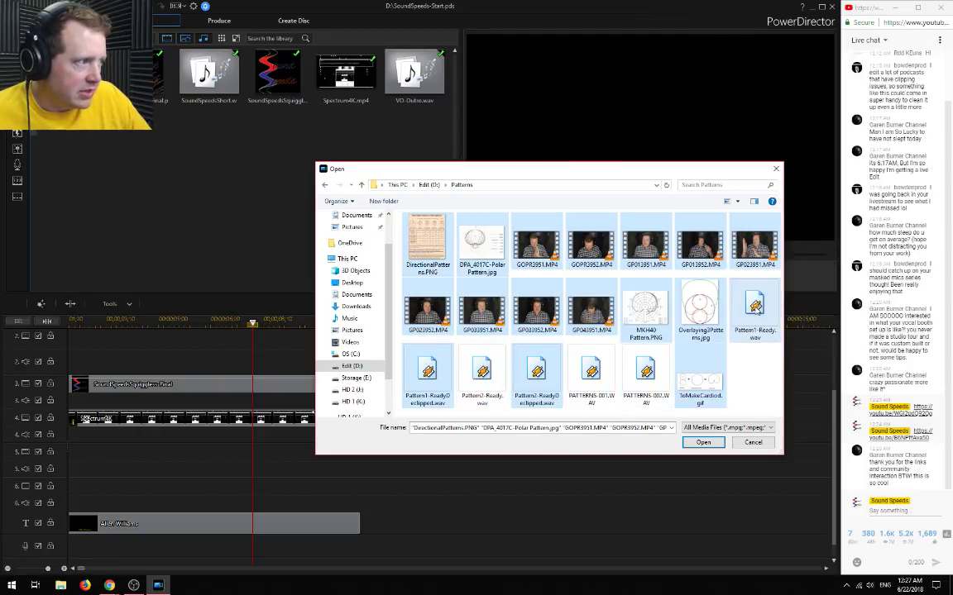
{"action": "left_click", "coordinate": [703, 443]}
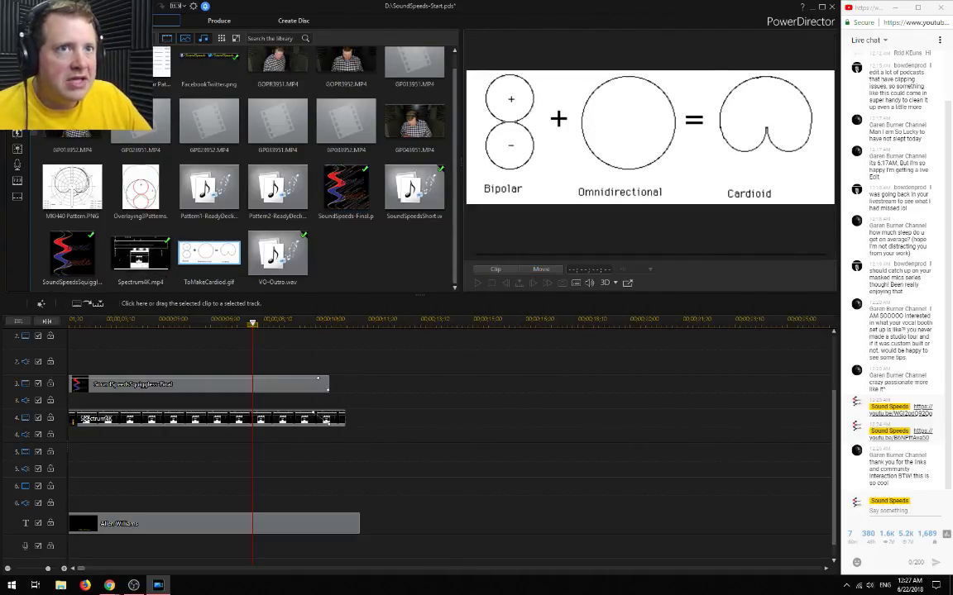
Save the project under the new name SoundSpeeds-Patterns.pds in the Patterns folder on the D: drive
{"action": "left_click", "coordinate": [33, 7]}
{"action": "left_click", "coordinate": [74, 62]}
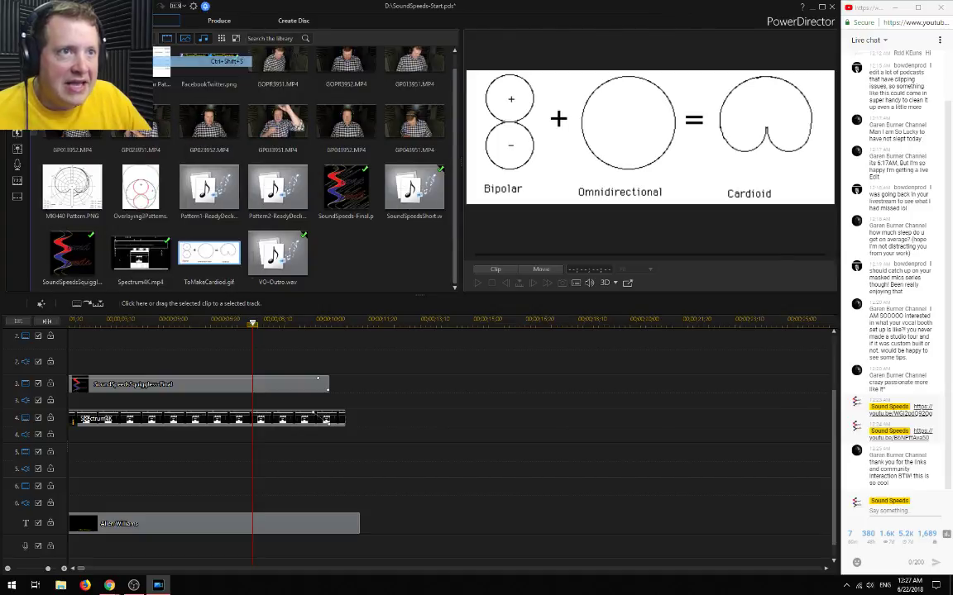
{"action": "double_click", "coordinate": [426, 261]}
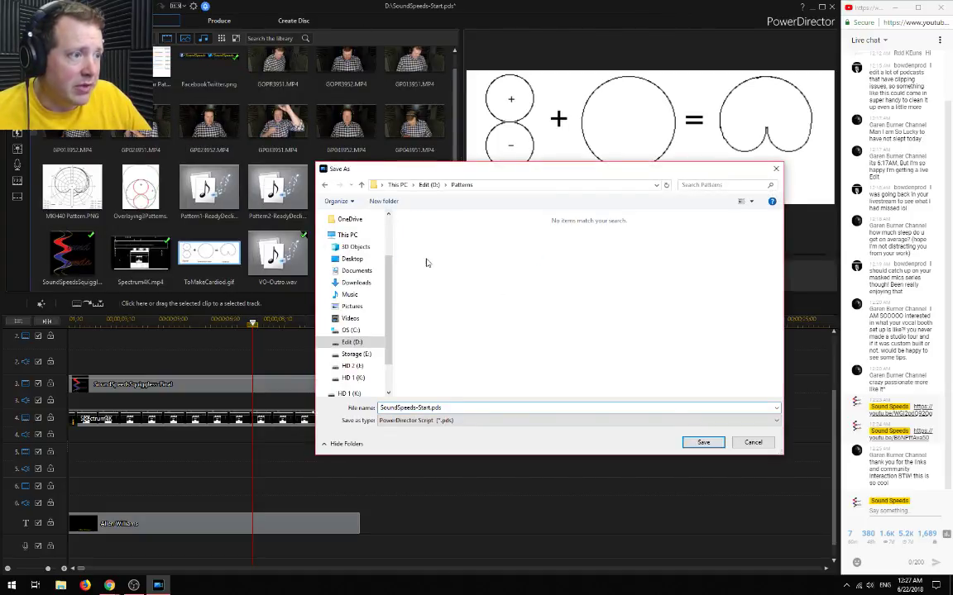
{"action": "left_click", "coordinate": [429, 407]}
{"action": "left_click", "coordinate": [429, 407]}
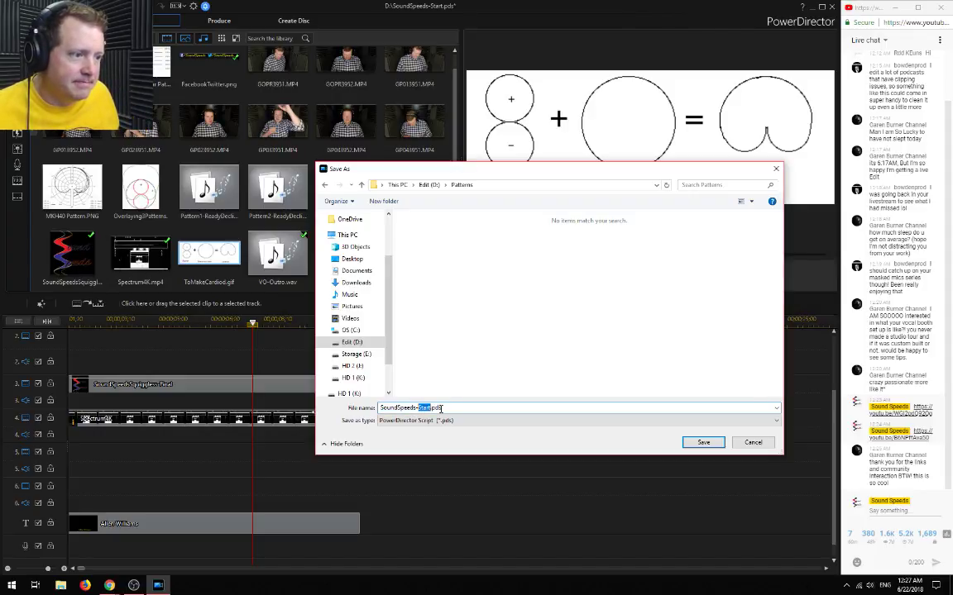
{"action": "type", "text": "Patterns"}
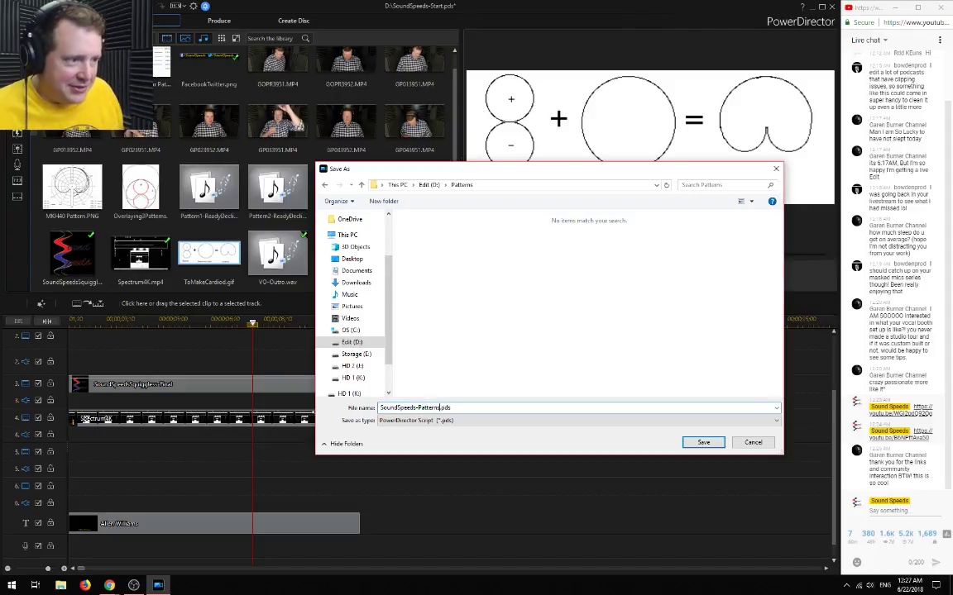
{"action": "key", "text": "Return"}
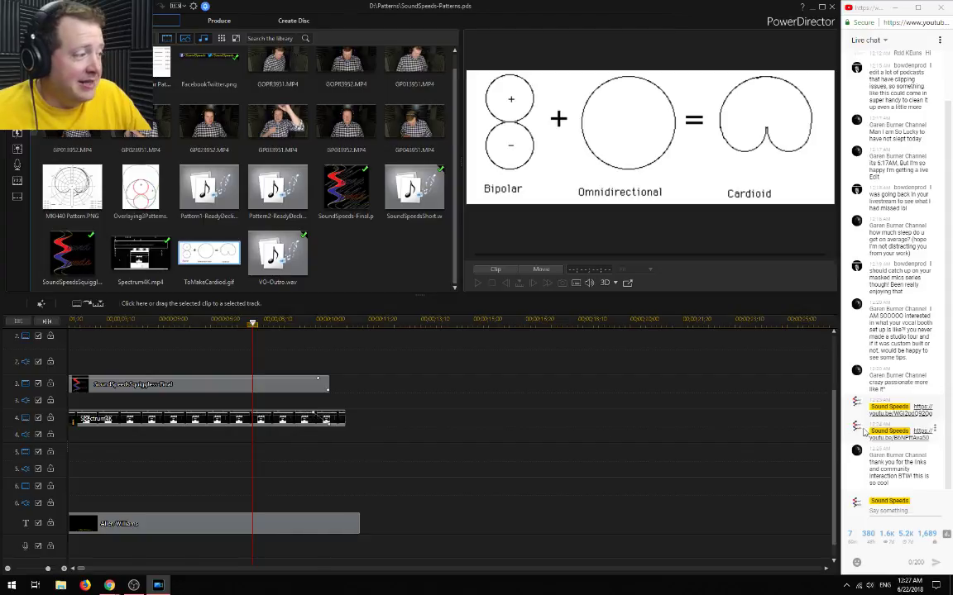
{"action": "scroll", "coordinate": [414, 430], "scroll_direction": "up", "scroll_amount": 3}
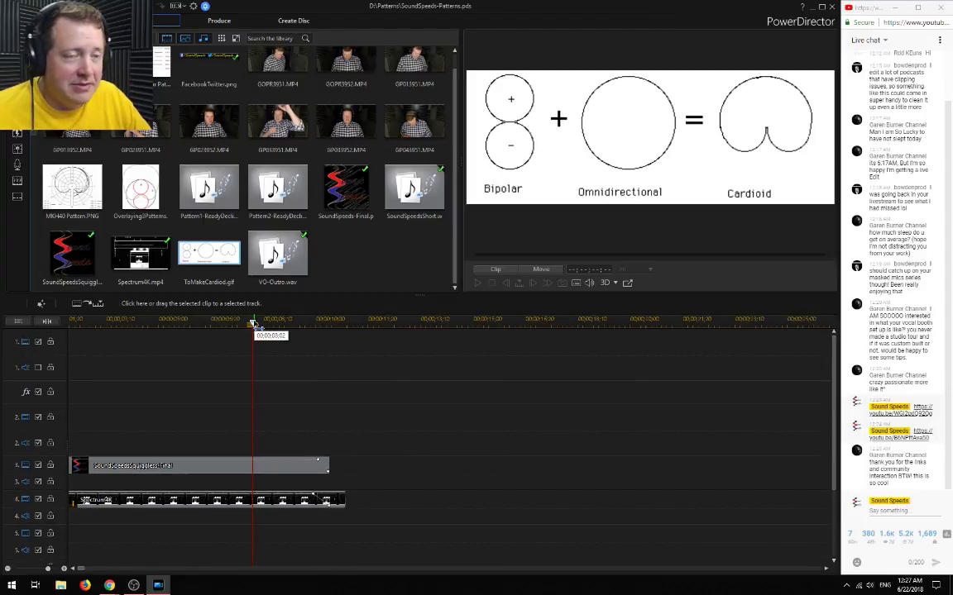
{"action": "left_click_drag", "start_coordinate": [81, 569], "coordinate": [75, 568]}
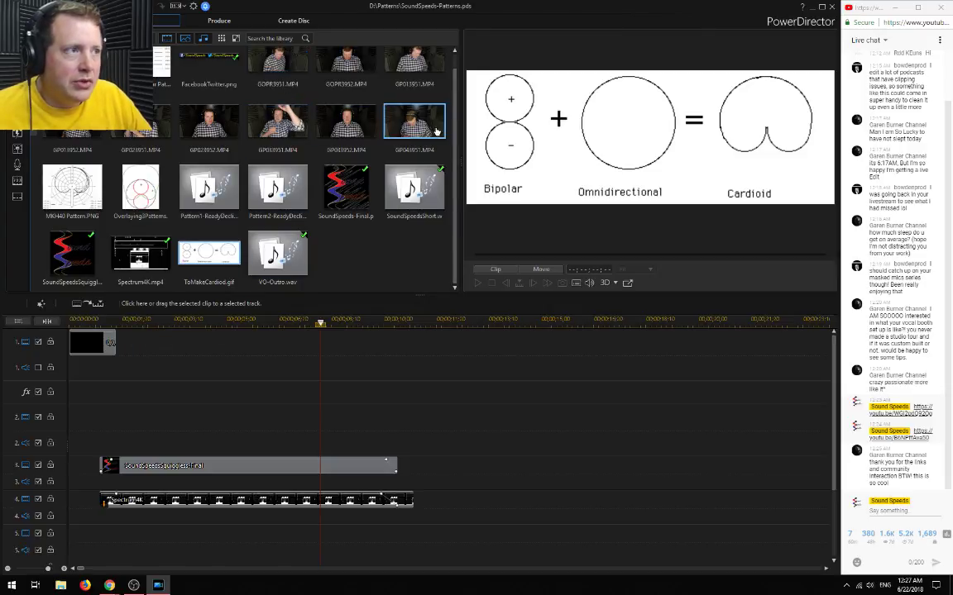
{"action": "scroll", "coordinate": [458, 114], "scroll_direction": "up", "scroll_amount": 1}
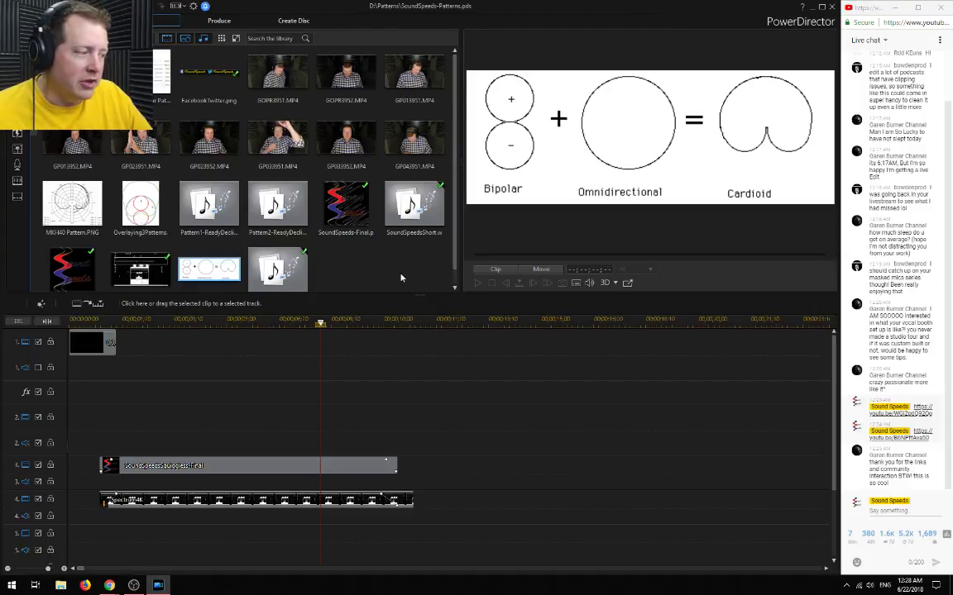
Open SpeedFan, check the computer's fan speeds and temperatures, and close it to return to PowerDirector
{"action": "left_click", "coordinate": [12, 586]}
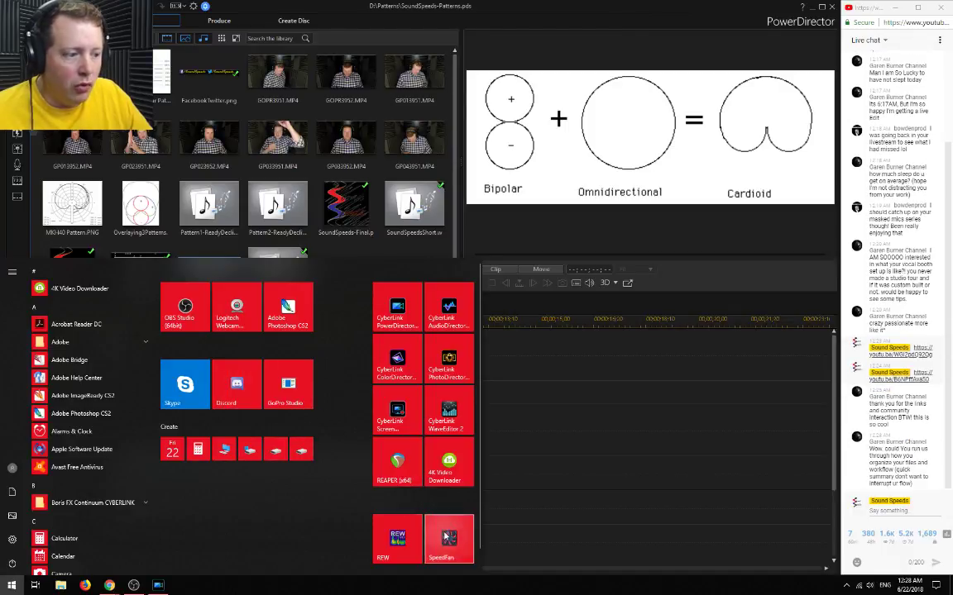
{"action": "left_click", "coordinate": [801, 511]}
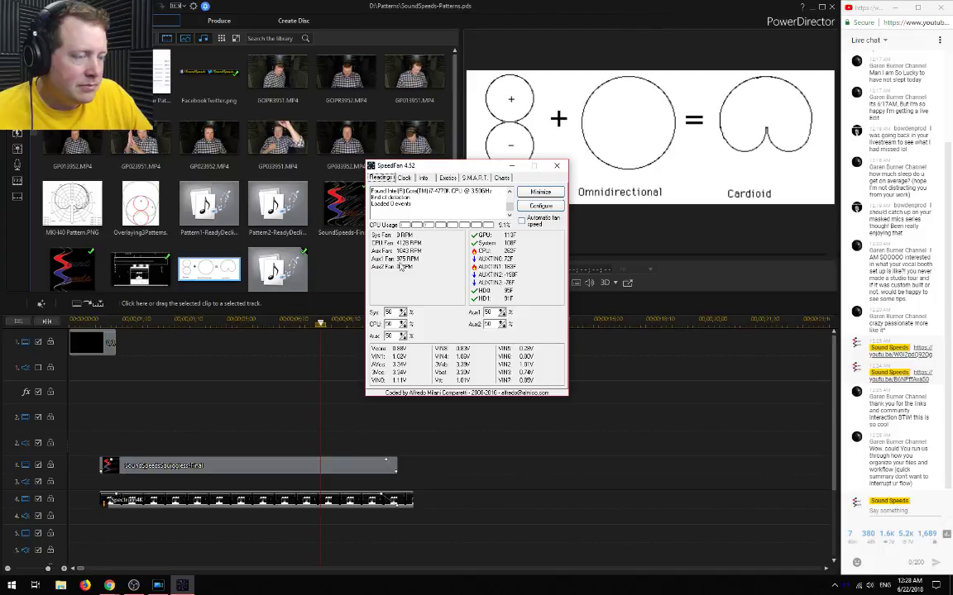
{"action": "left_click", "coordinate": [560, 168]}
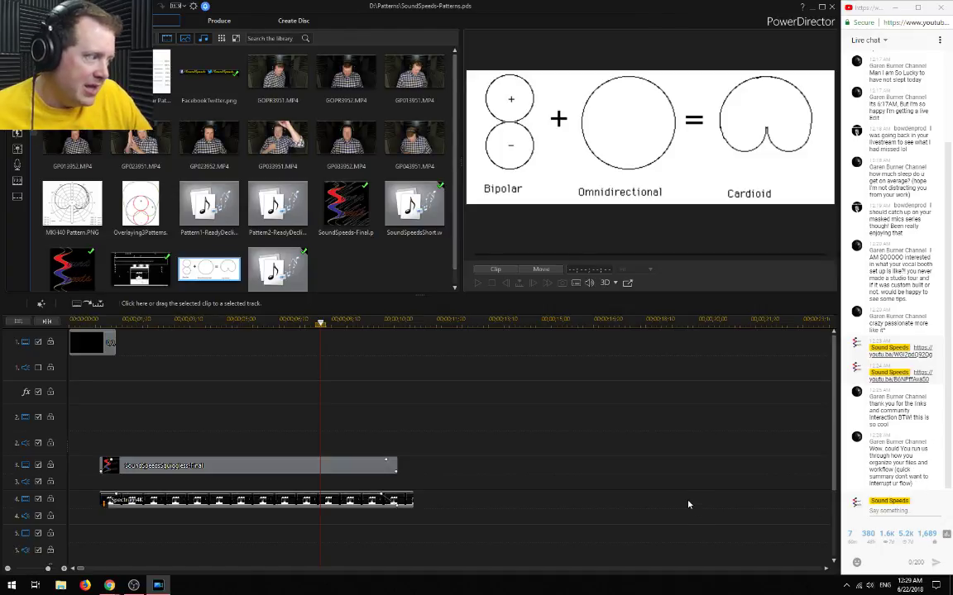
Place GOPR3951 and GP013951 through GP043951 on video track 1 after the opening black clip, and Pattern1-ReadyDeclipped.wav on audio track 2 near their start
{"action": "right_click", "coordinate": [371, 266]}
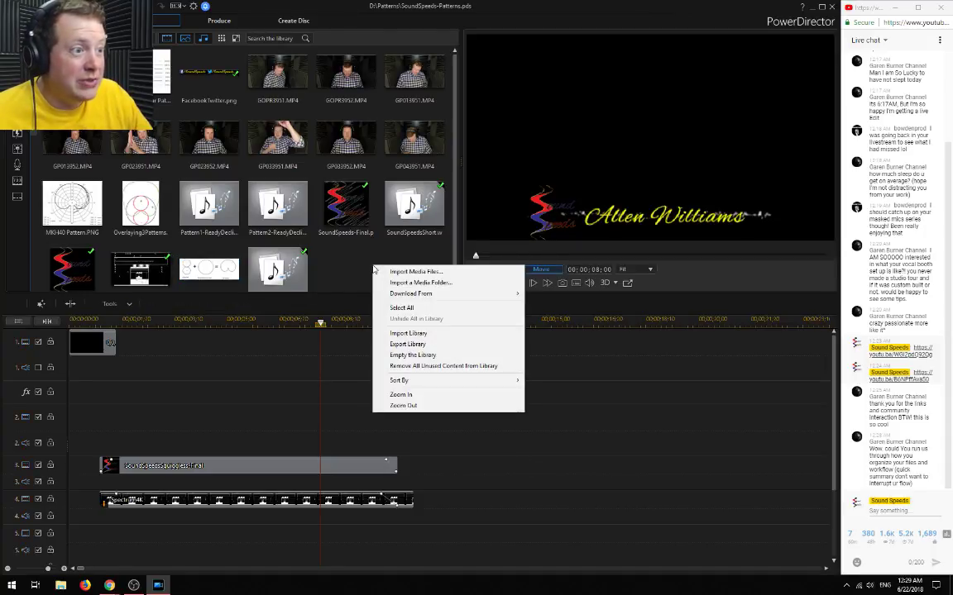
{"action": "left_click", "coordinate": [353, 264]}
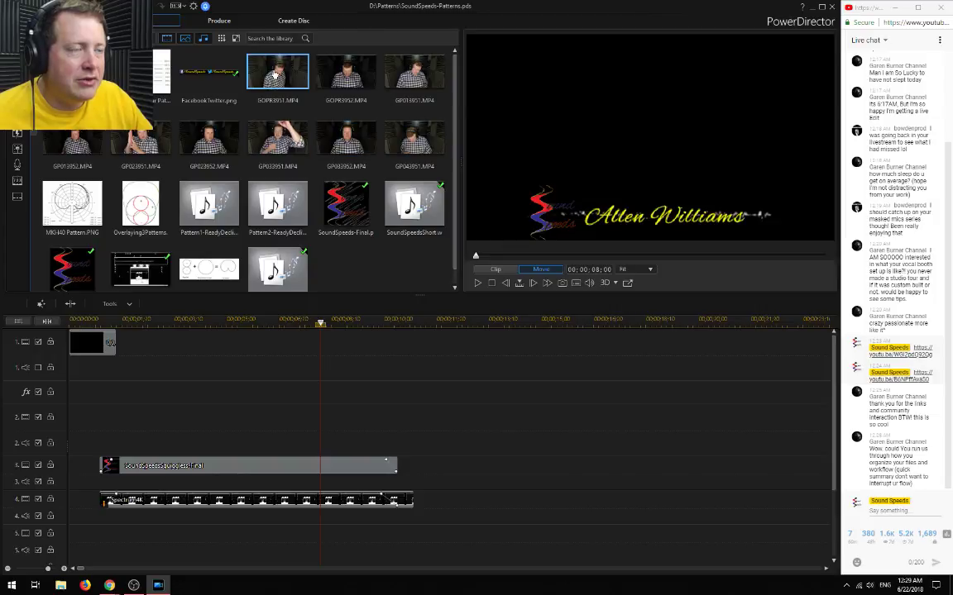
{"action": "left_click", "coordinate": [399, 76]}
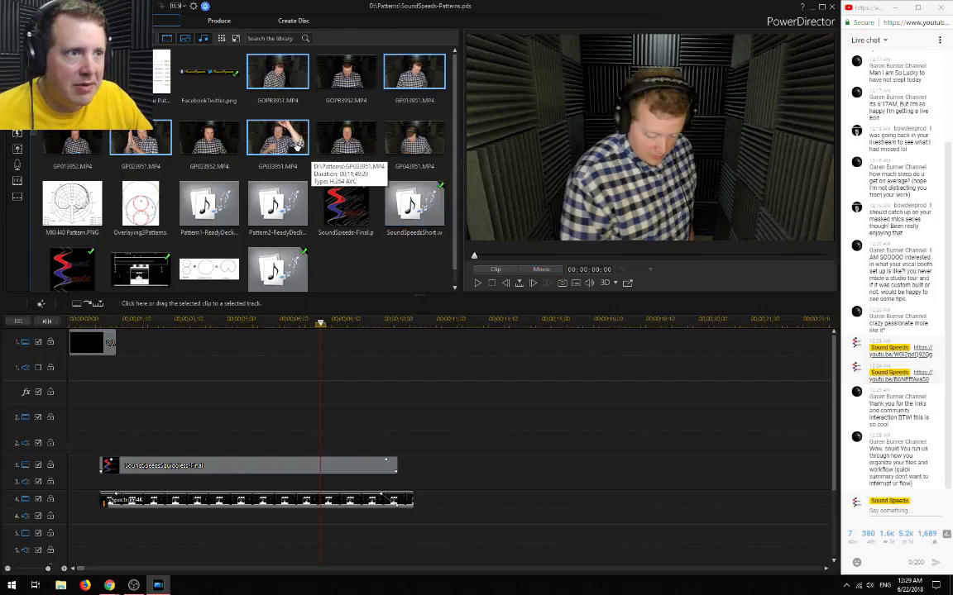
{"action": "left_click_drag", "start_coordinate": [429, 167], "coordinate": [133, 364]}
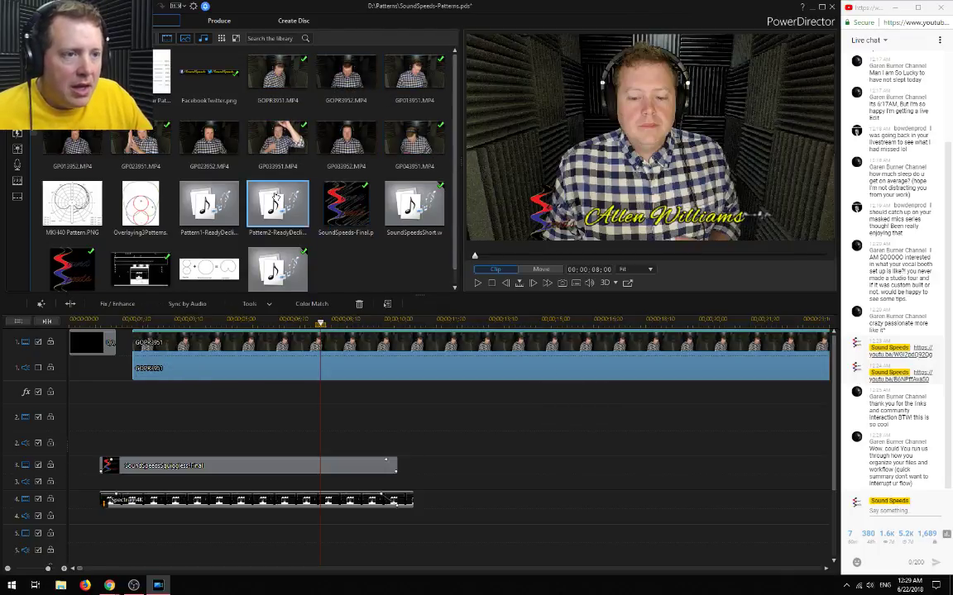
{"action": "left_click", "coordinate": [211, 202]}
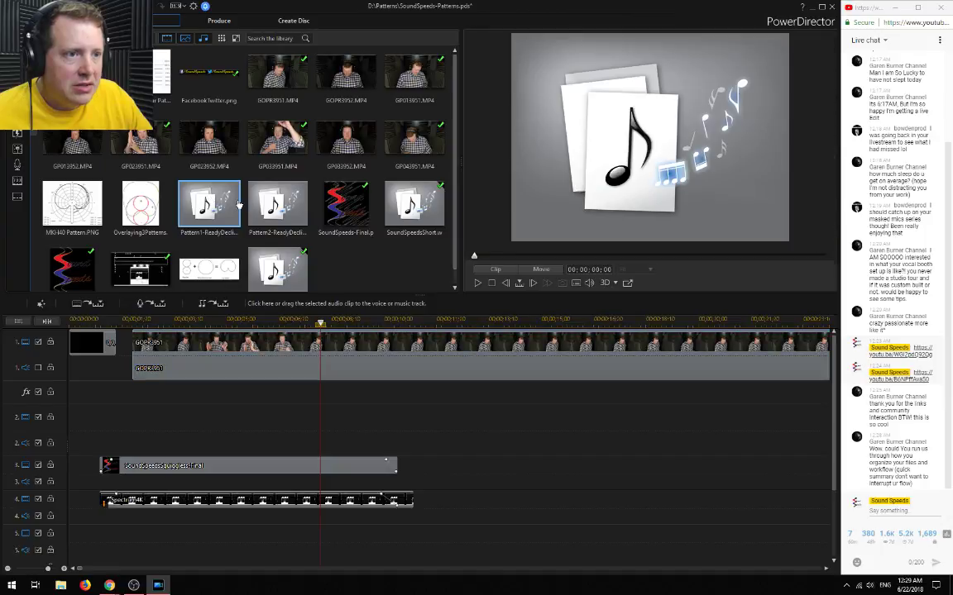
{"action": "left_click_drag", "start_coordinate": [219, 202], "coordinate": [139, 444]}
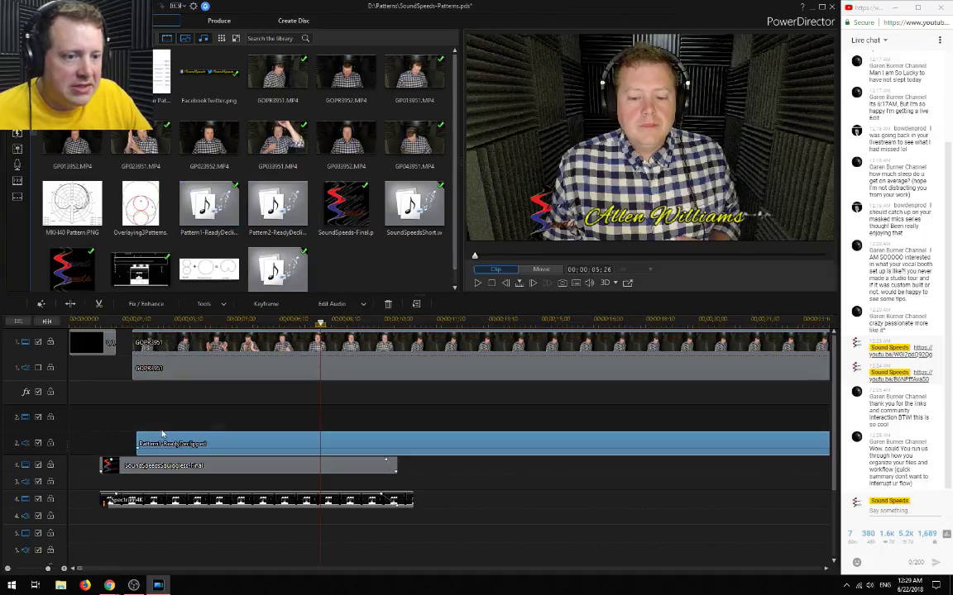
Place GOPR3952 and GP013952 through GP033952 on video track 1 after a gap, and Pattern2-ReadyDeclipped.wav on audio track 2 near their start
{"action": "scroll", "coordinate": [358, 389], "scroll_direction": "down", "scroll_amount": 6}
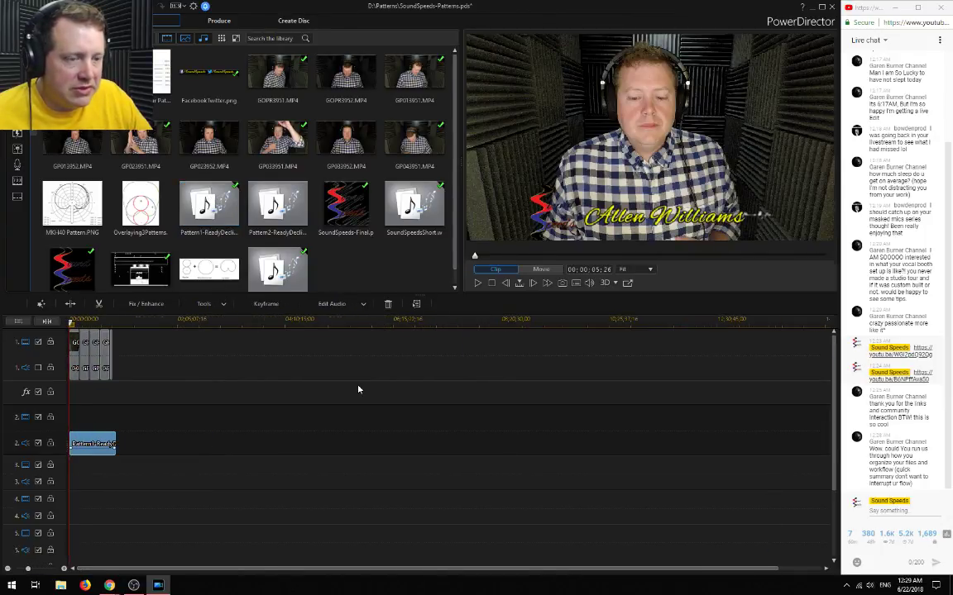
{"action": "scroll", "coordinate": [358, 390], "scroll_direction": "up", "scroll_amount": 3}
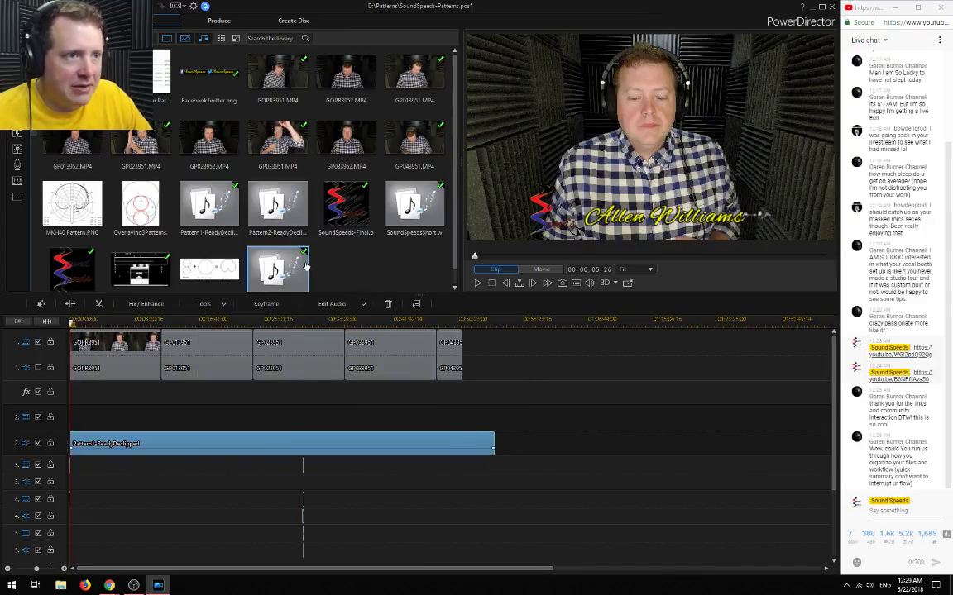
{"action": "left_click", "coordinate": [343, 72]}
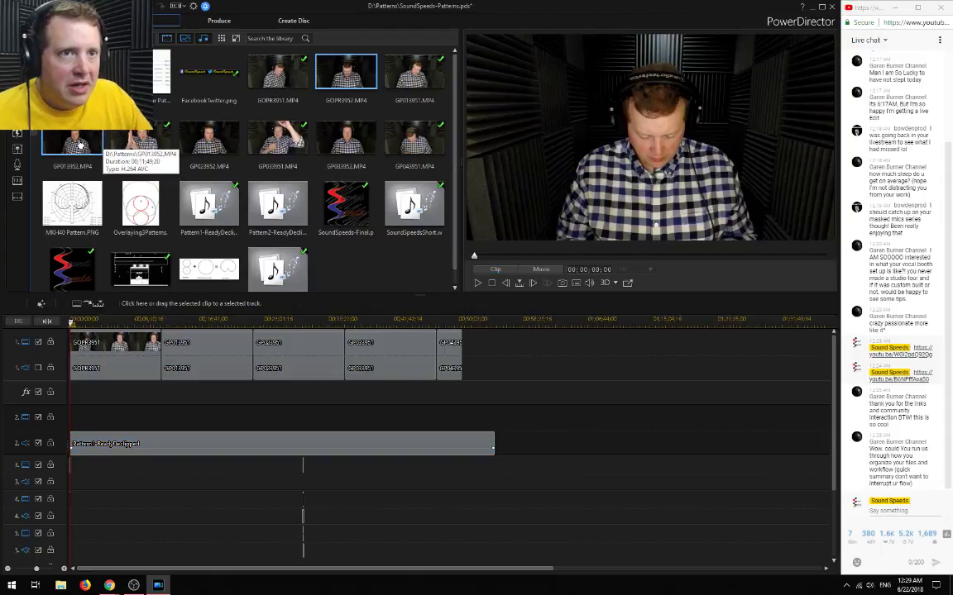
{"action": "left_click", "coordinate": [73, 134], "text": "ctrl"}
{"action": "left_click", "coordinate": [185, 133], "text": "ctrl"}
{"action": "left_click", "coordinate": [362, 141], "text": "ctrl"}
{"action": "left_click_drag", "start_coordinate": [362, 141], "coordinate": [540, 364]}
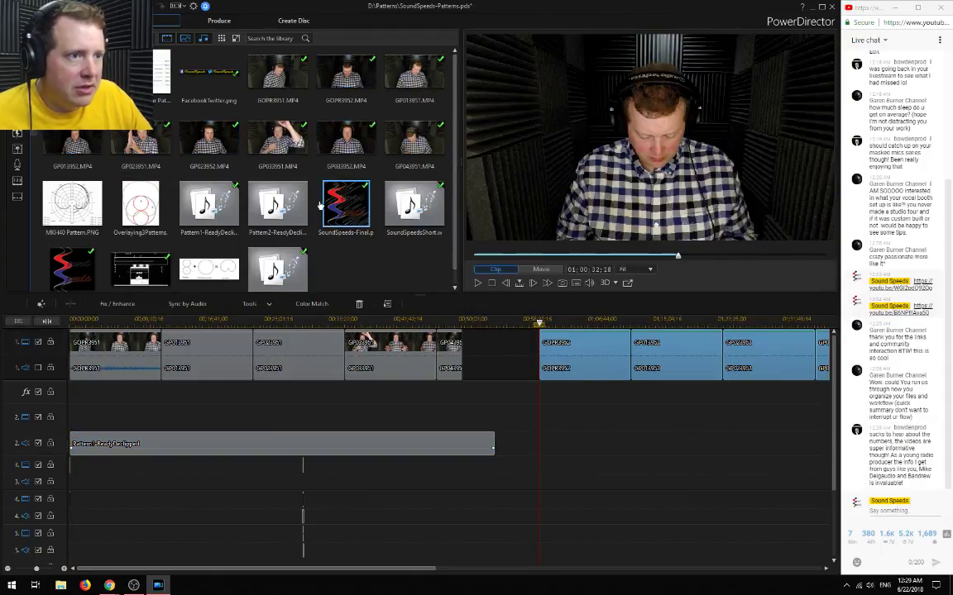
{"action": "left_click_drag", "start_coordinate": [277, 203], "coordinate": [561, 430]}
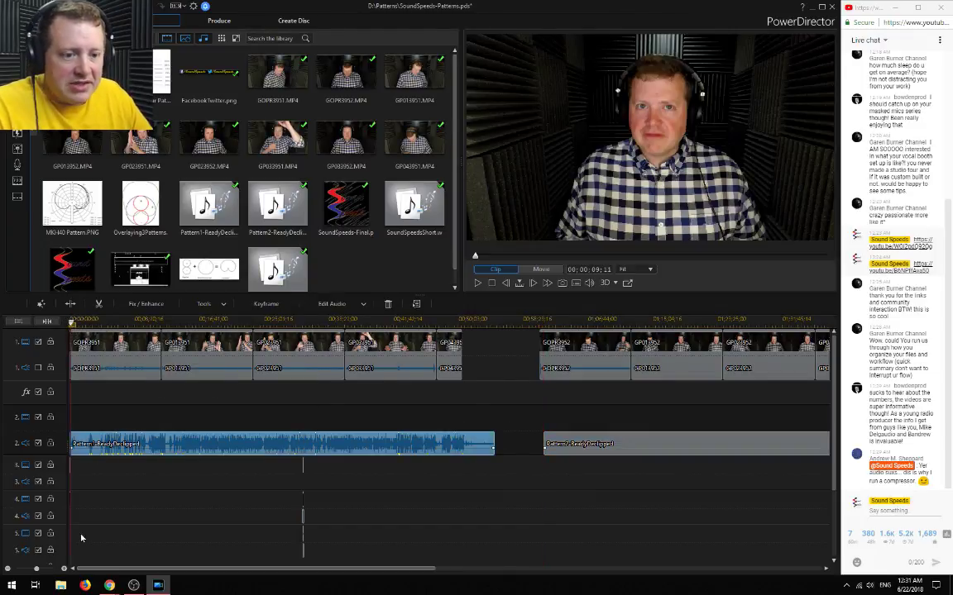
Examine the start of the GOPR3951 clip and the Pattern1-ReadyDeclipped waveform closely to compare their alignment
{"action": "left_click", "coordinate": [64, 569]}
{"action": "left_click", "coordinate": [65, 569]}
{"action": "left_click", "coordinate": [65, 569]}
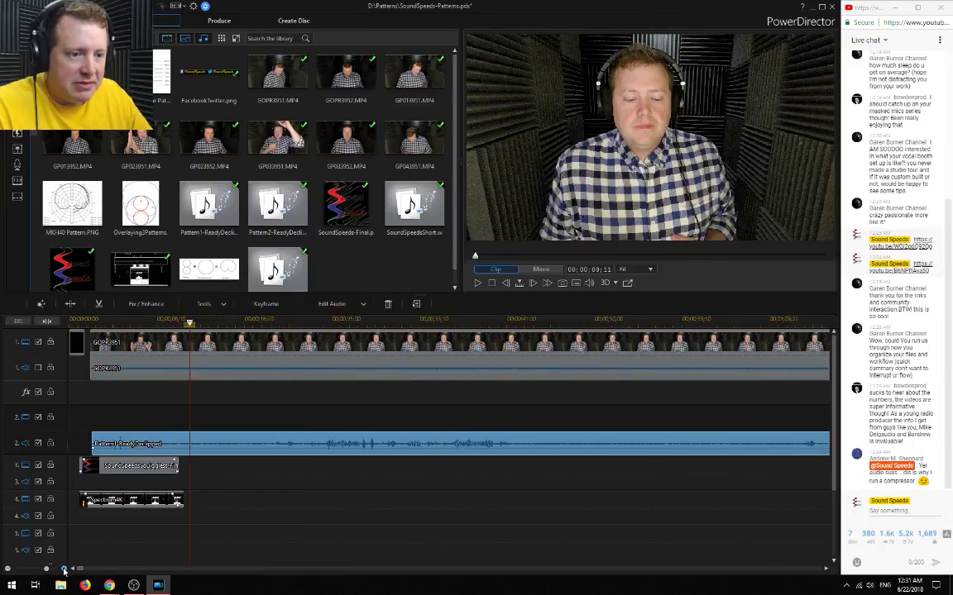
{"action": "left_click", "coordinate": [64, 569]}
{"action": "left_click", "coordinate": [139, 321]}
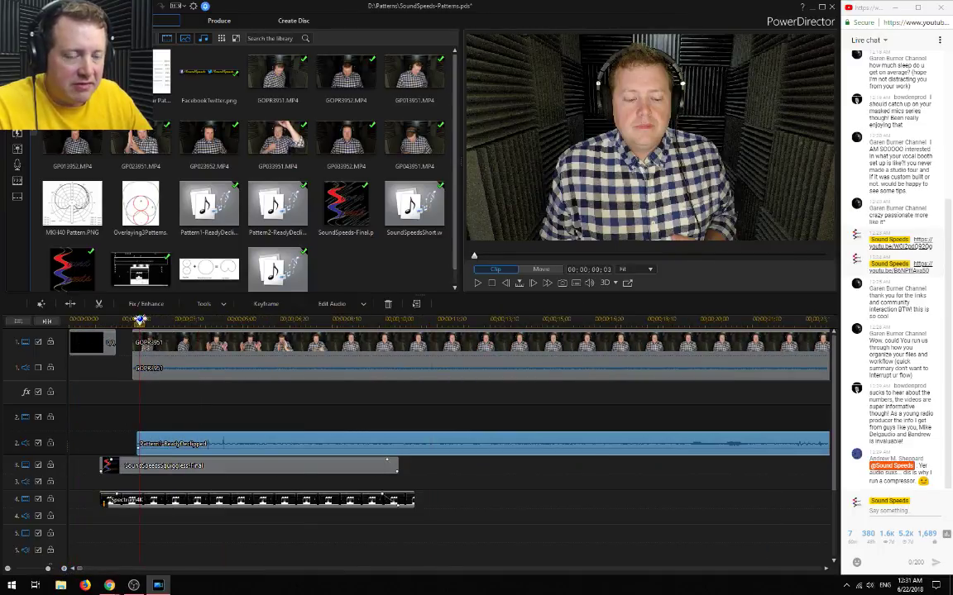
{"action": "left_click", "coordinate": [63, 569]}
{"action": "left_click", "coordinate": [64, 569]}
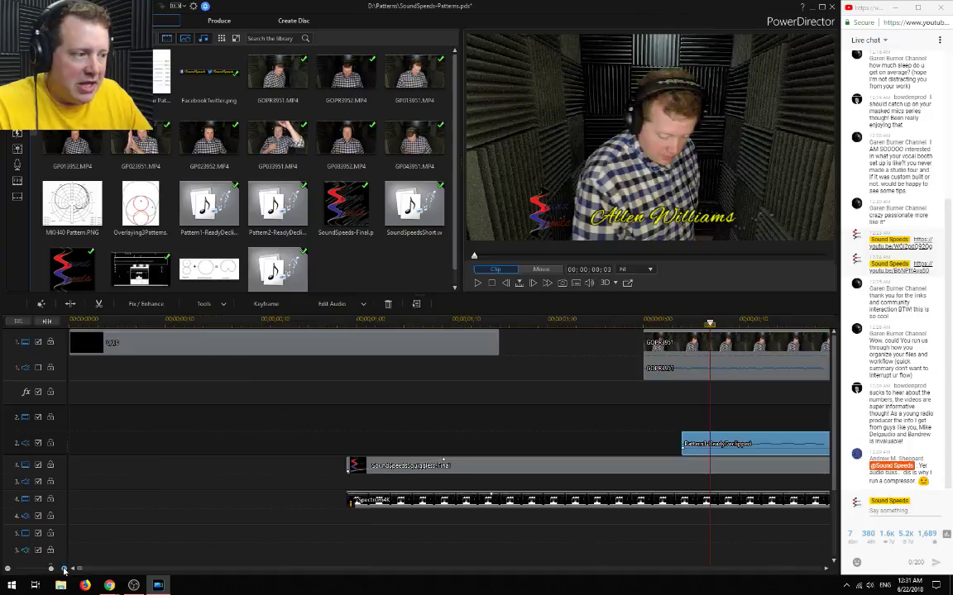
{"action": "left_click", "coordinate": [6, 571]}
{"action": "left_click", "coordinate": [5, 570]}
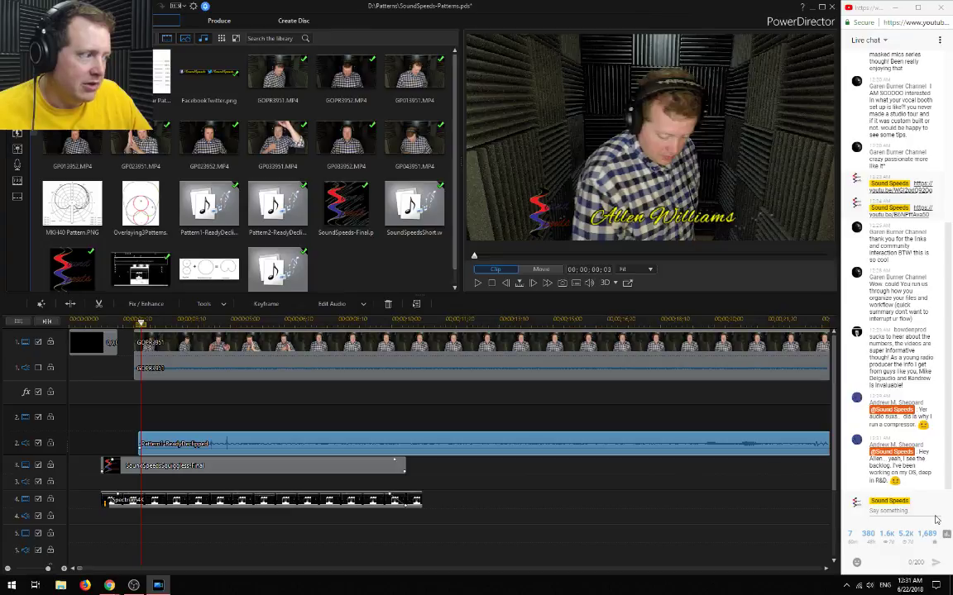
{"action": "mouse_move", "coordinate": [934, 521]}
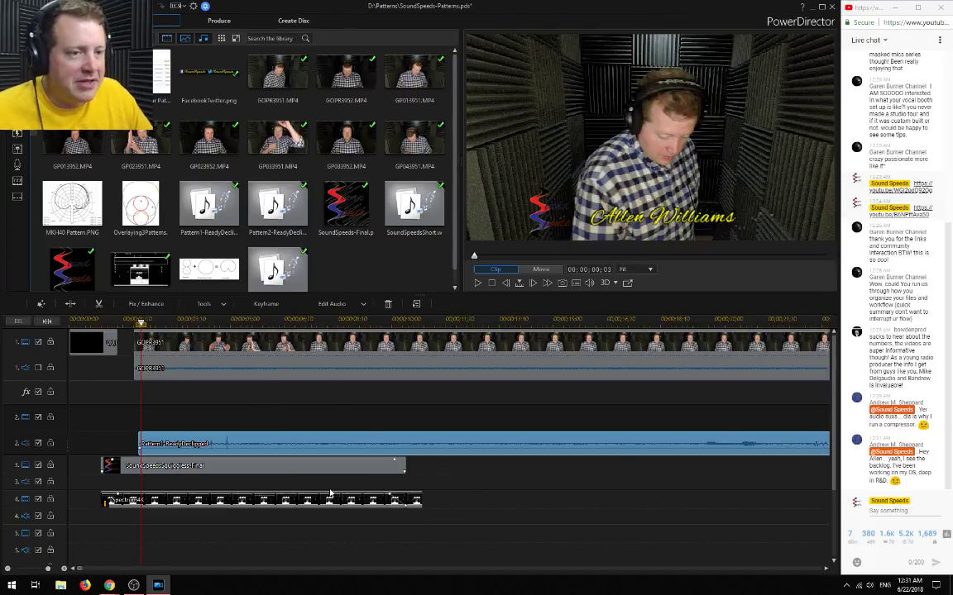
Select High Preview Resolution as the preview quality and play the movie from 00;00;02;21 through the opening hand claps
{"action": "left_click", "coordinate": [153, 398]}
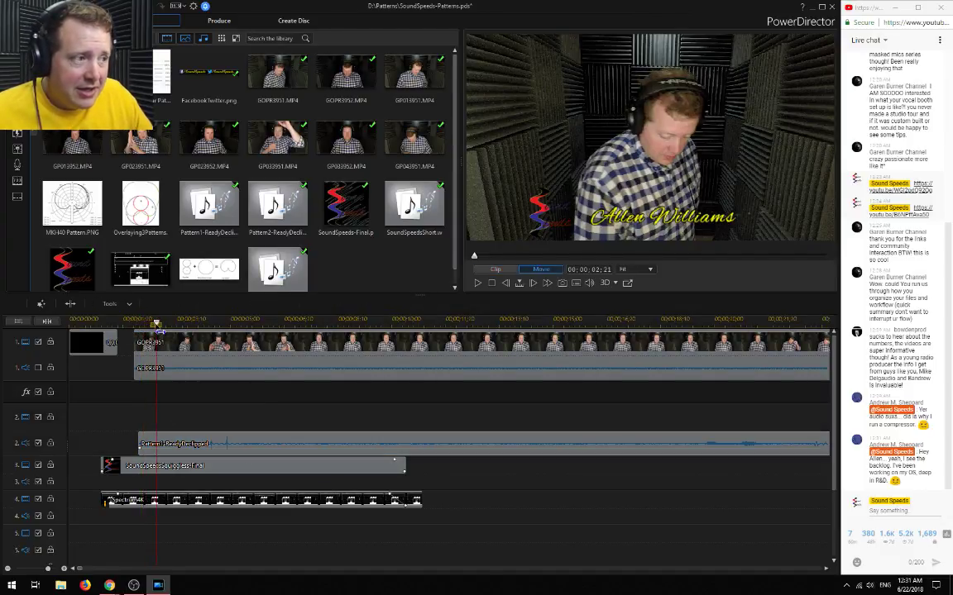
{"action": "left_click", "coordinate": [576, 282]}
{"action": "mouse_move", "coordinate": [604, 291]}
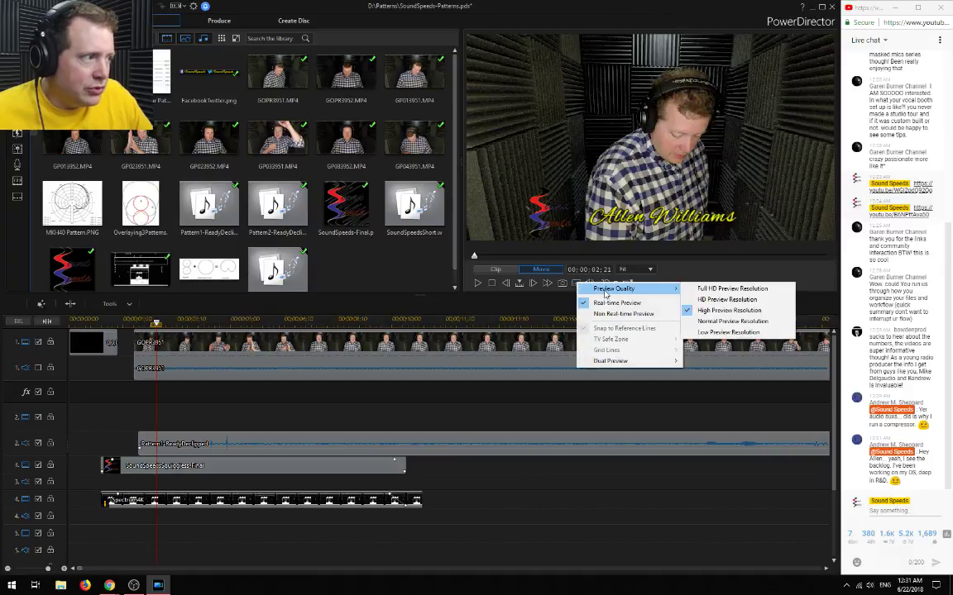
{"action": "left_click", "coordinate": [708, 311]}
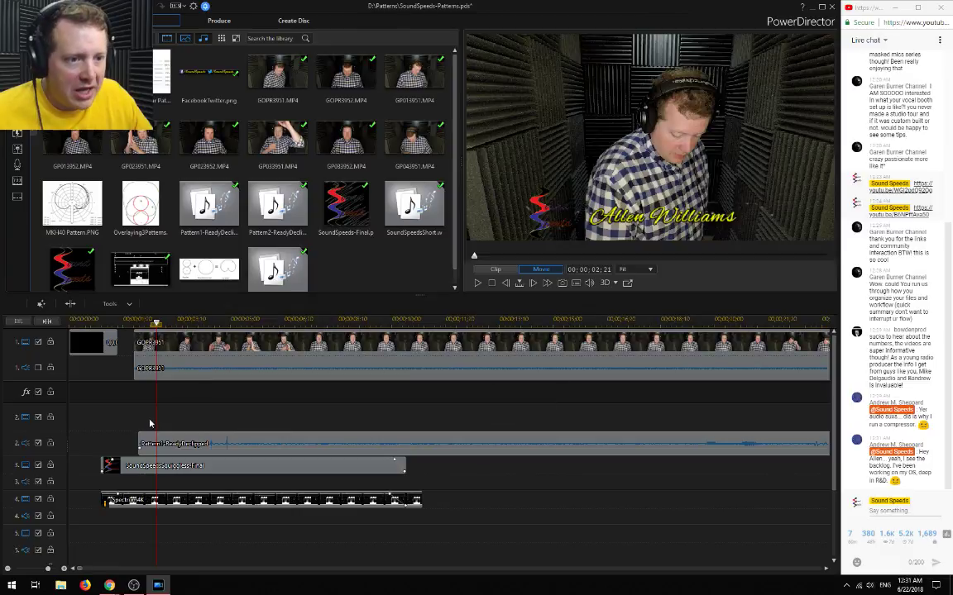
{"action": "key", "text": "space"}
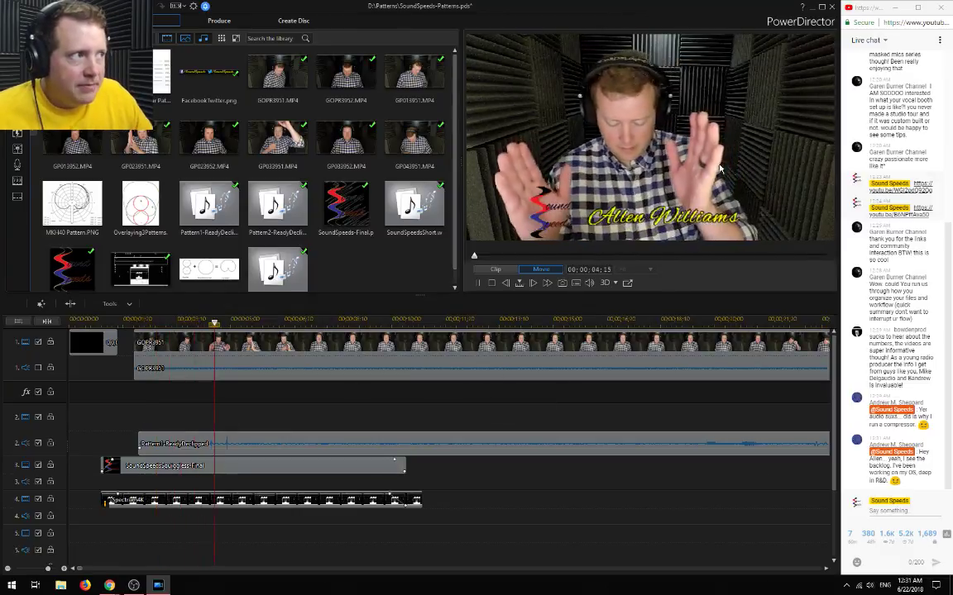
{"action": "key", "text": "space"}
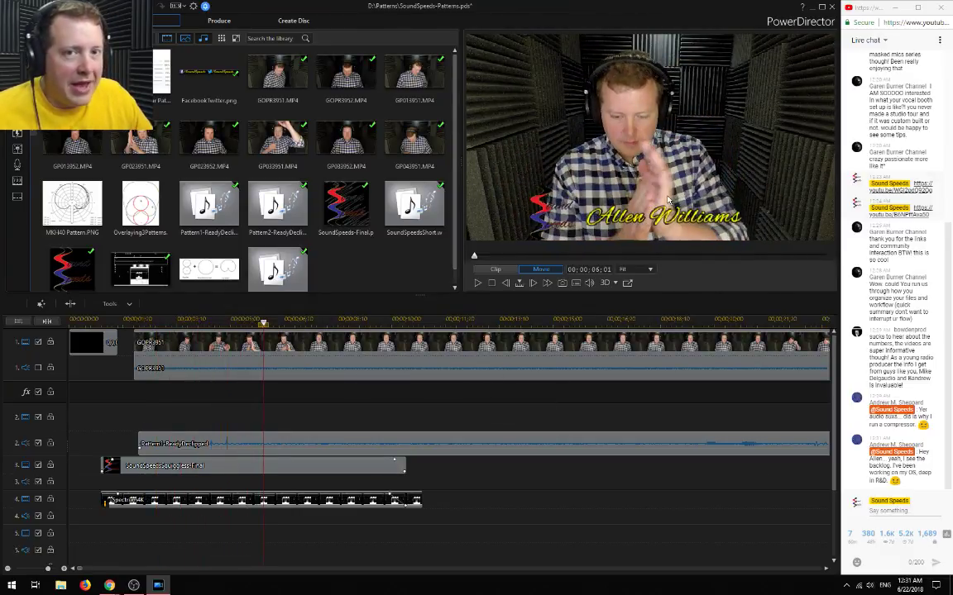
Locate the hand clap in GOPR3951 and park the playhead on it at 00;00;05;00
{"action": "scroll", "coordinate": [296, 412], "scroll_direction": "up", "scroll_amount": 3}
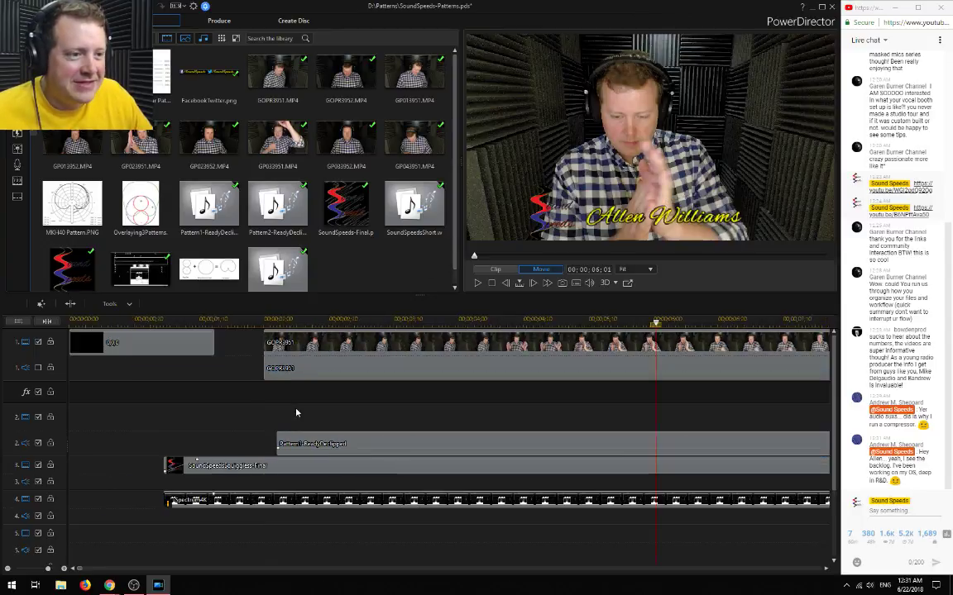
{"action": "scroll", "coordinate": [296, 411], "scroll_direction": "up", "scroll_amount": 2}
{"action": "left_click_drag", "start_coordinate": [443, 325], "coordinate": [148, 324]}
{"action": "scroll", "coordinate": [188, 348], "scroll_direction": "down", "scroll_amount": 3}
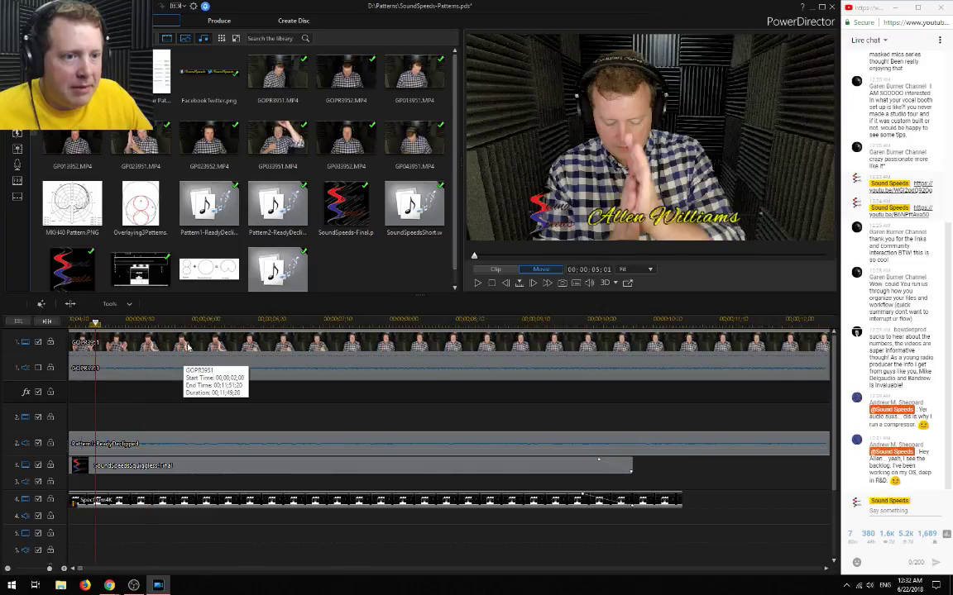
{"action": "left_click", "coordinate": [79, 570]}
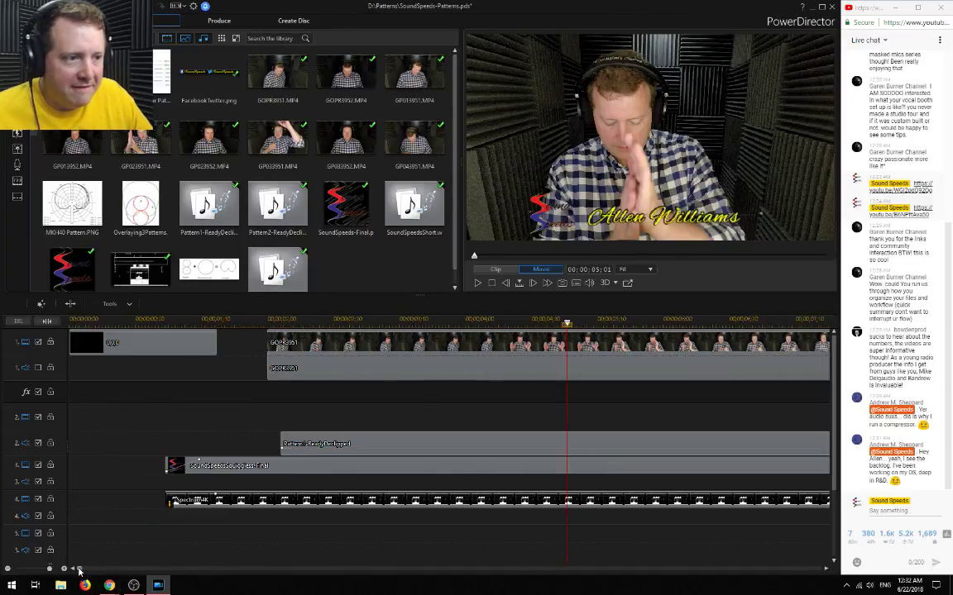
{"action": "left_click", "coordinate": [411, 389]}
{"action": "key", "text": "space"}
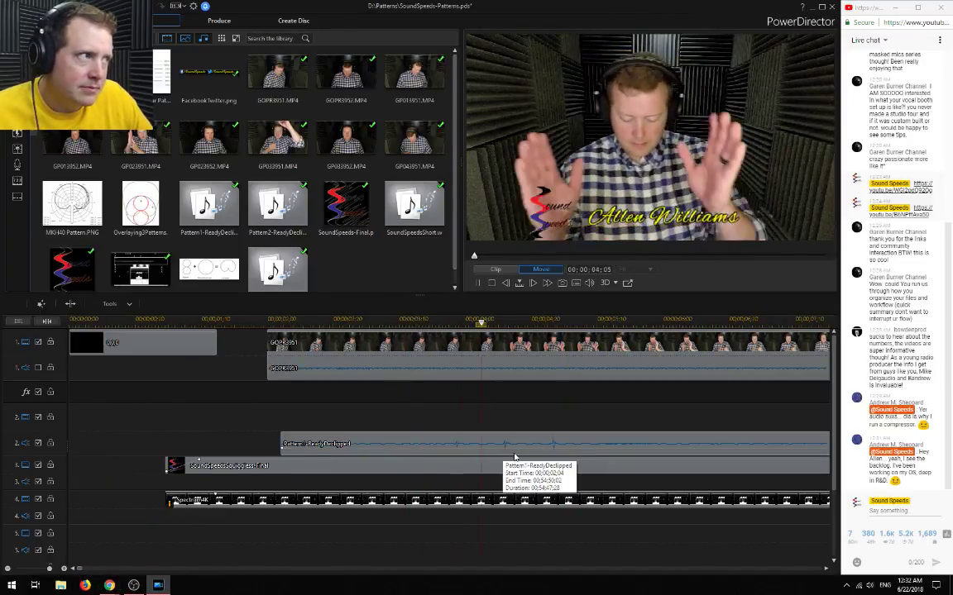
{"action": "key", "text": "space"}
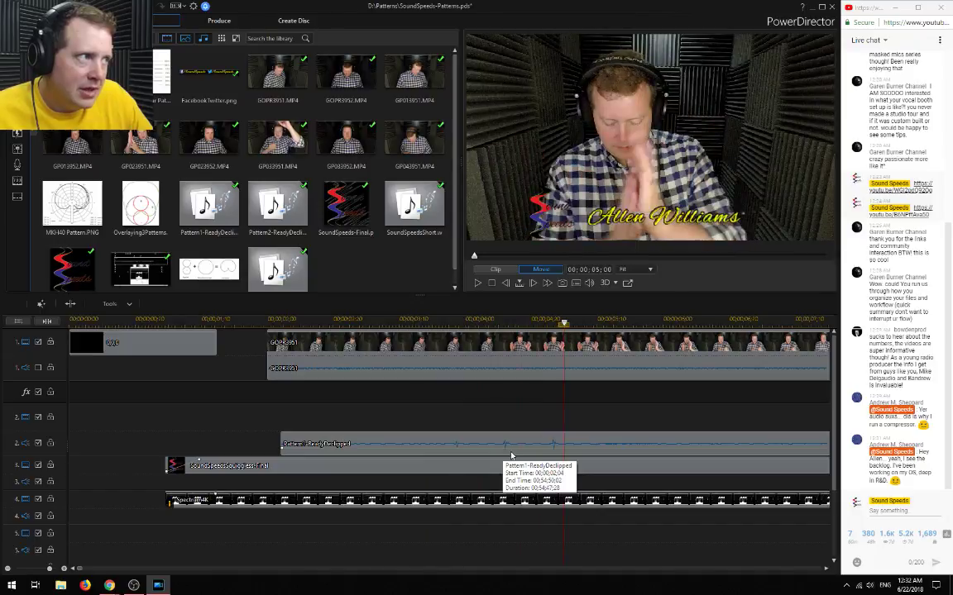
Shift Pattern1-ReadyDeclipped along audio track 2 until its first clap spike lines up with the playhead at 00;00;05;00
{"action": "left_click", "coordinate": [505, 286]}
{"action": "left_click", "coordinate": [536, 285]}
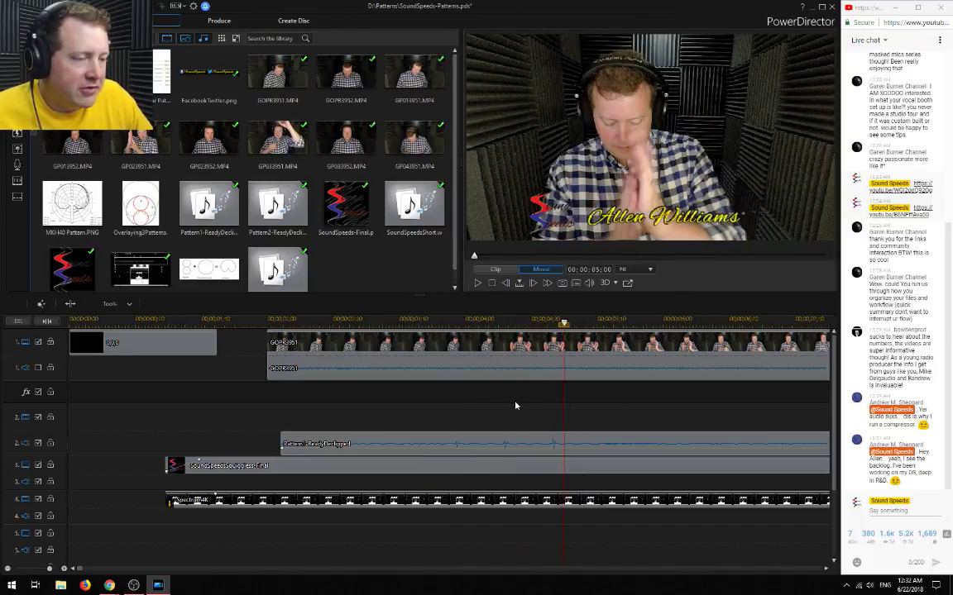
{"action": "scroll", "coordinate": [481, 391], "scroll_direction": "up", "scroll_amount": 3}
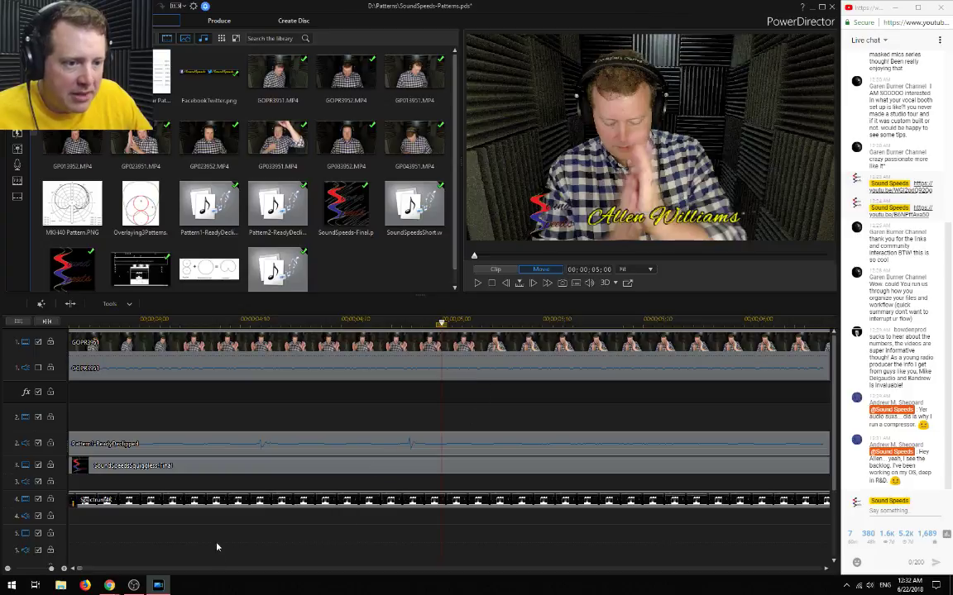
{"action": "left_click", "coordinate": [123, 444]}
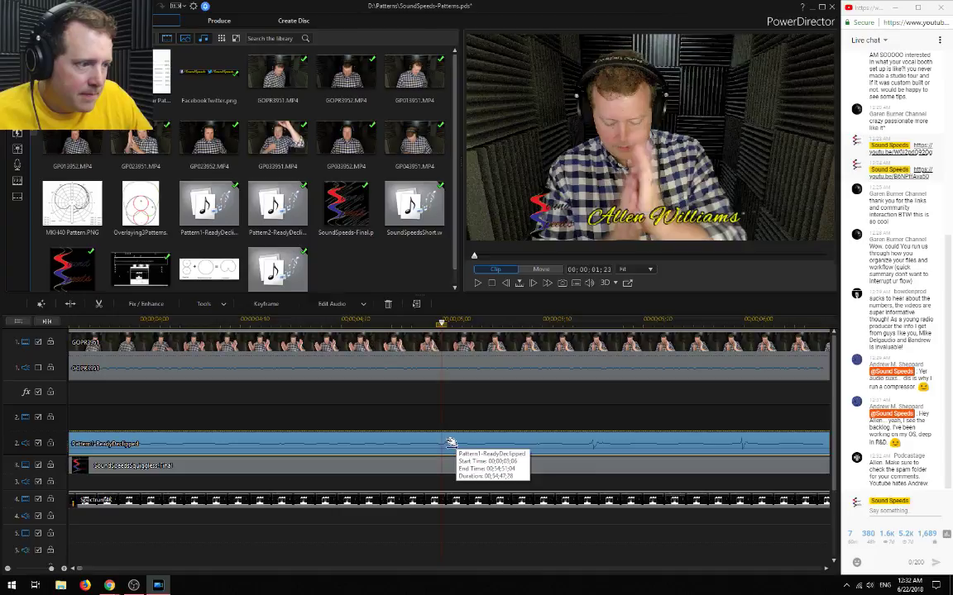
Play the opening claps to check that the Pattern1-ReadyDeclipped audio is in sync with the GOPR3951 picture
{"action": "scroll", "coordinate": [334, 374], "scroll_direction": "down", "scroll_amount": 3}
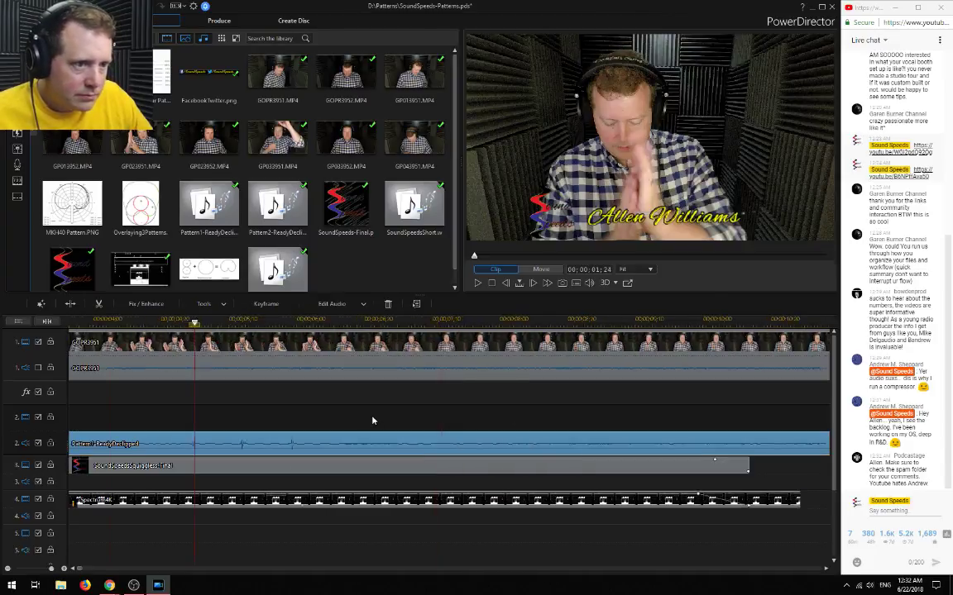
{"action": "left_click", "coordinate": [92, 321]}
{"action": "key", "text": "space"}
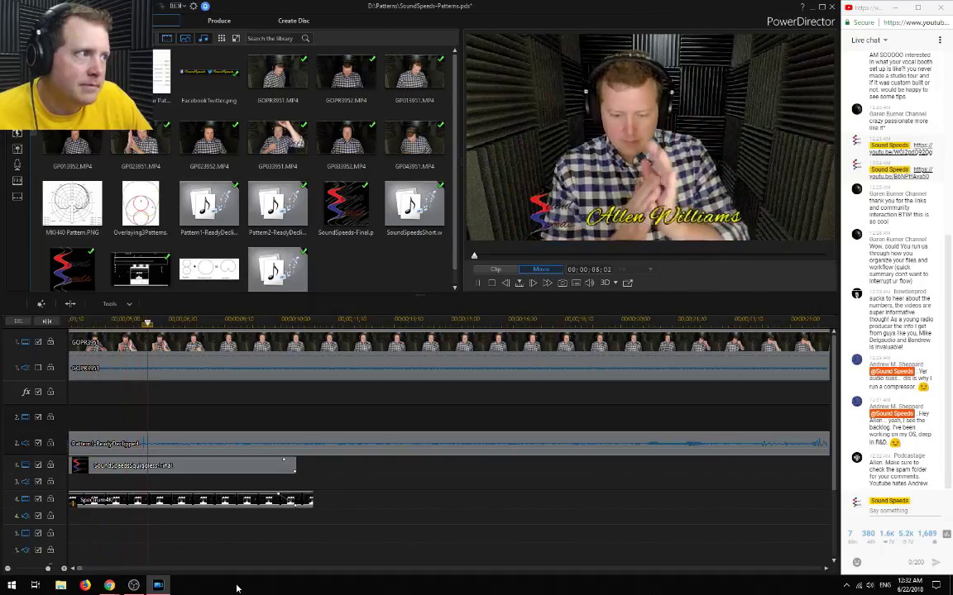
{"action": "scroll", "coordinate": [506, 374], "scroll_direction": "down", "scroll_amount": 3}
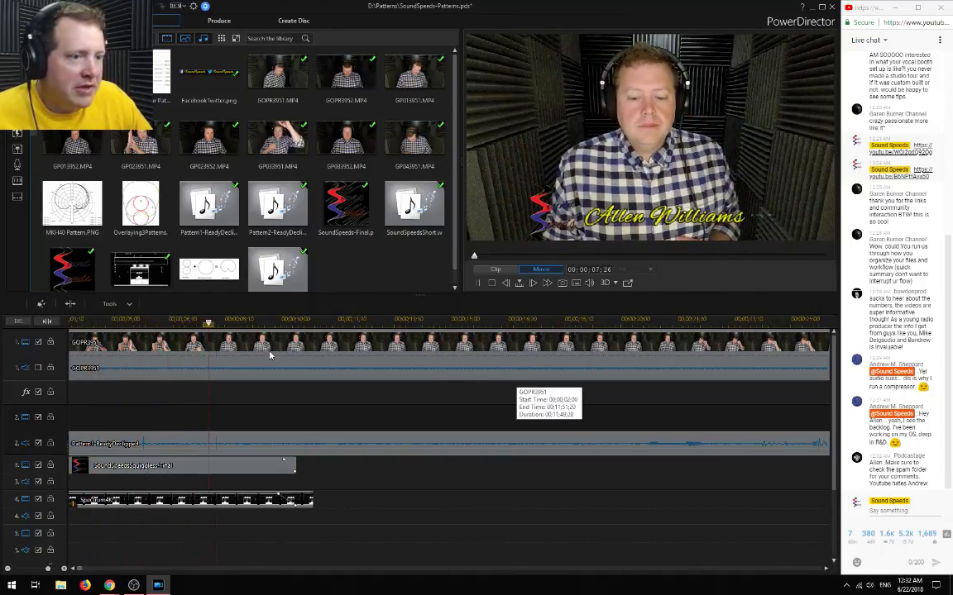
{"action": "key", "text": "space"}
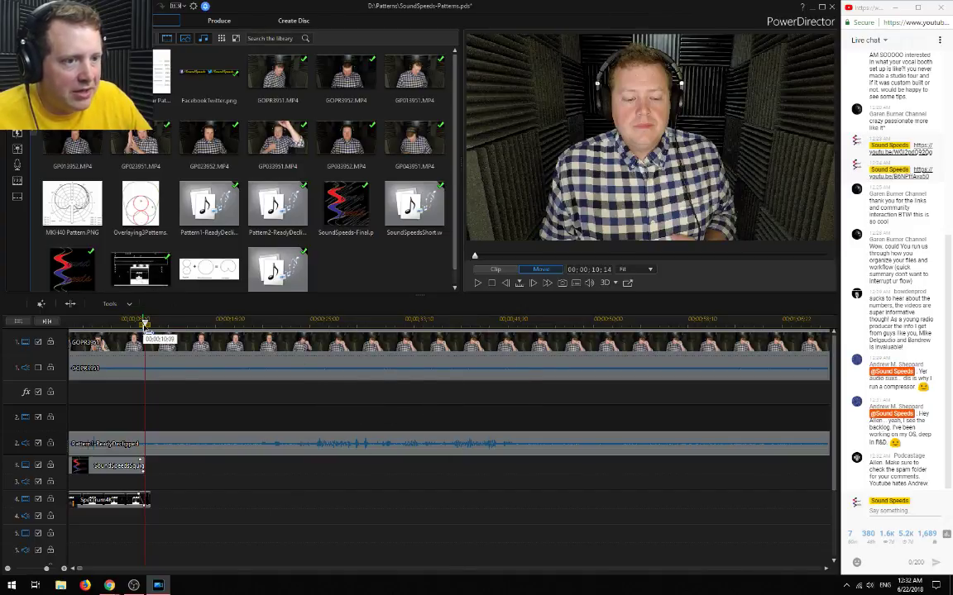
Review GOPR3951 from about 10 to 52 seconds, skipping ahead through the spoken parts to check sync and content
{"action": "key", "text": "space"}
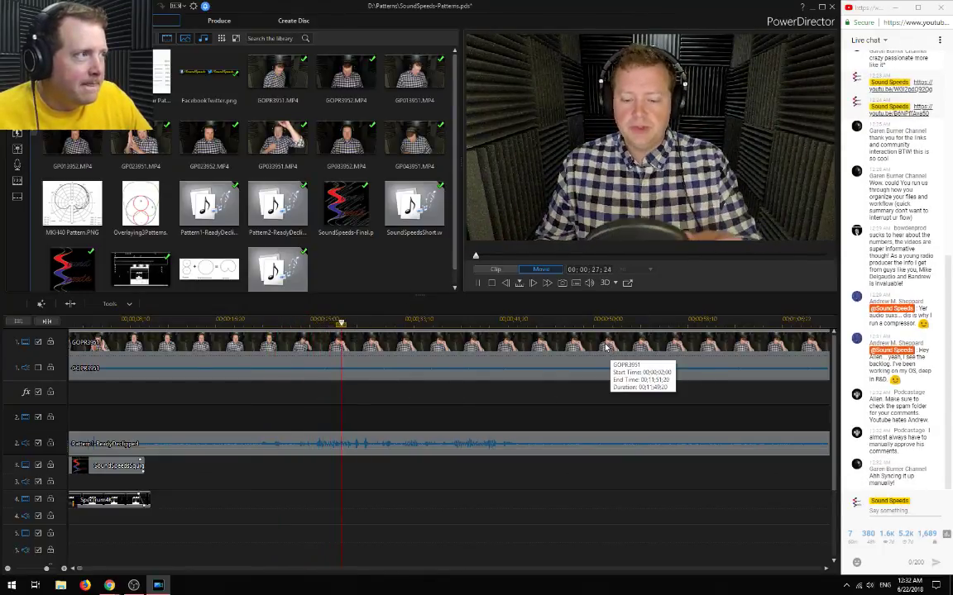
{"action": "key", "text": "space"}
{"action": "left_click", "coordinate": [404, 323]}
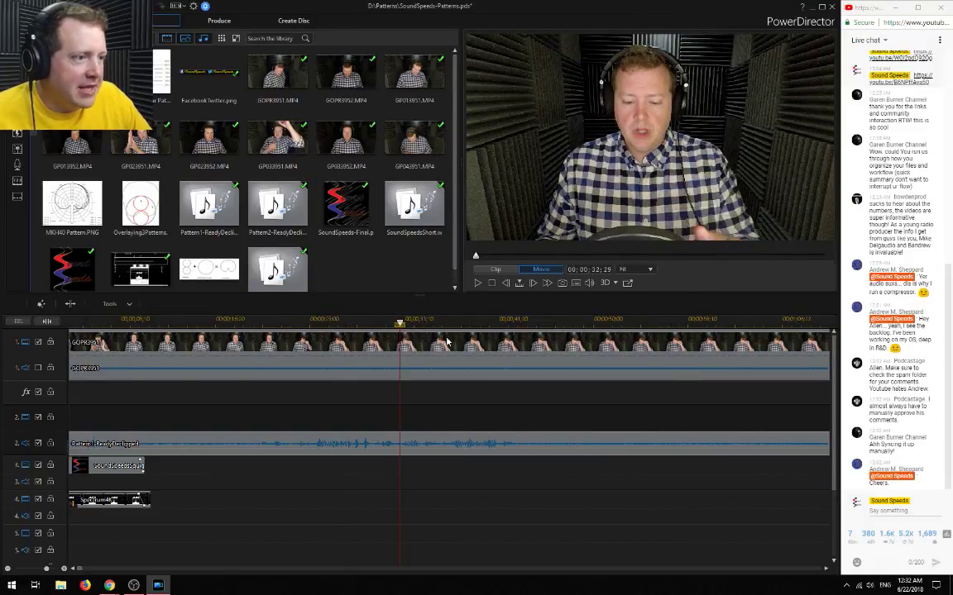
{"action": "key", "text": "space"}
{"action": "left_click", "coordinate": [477, 323]}
{"action": "left_click", "coordinate": [516, 322]}
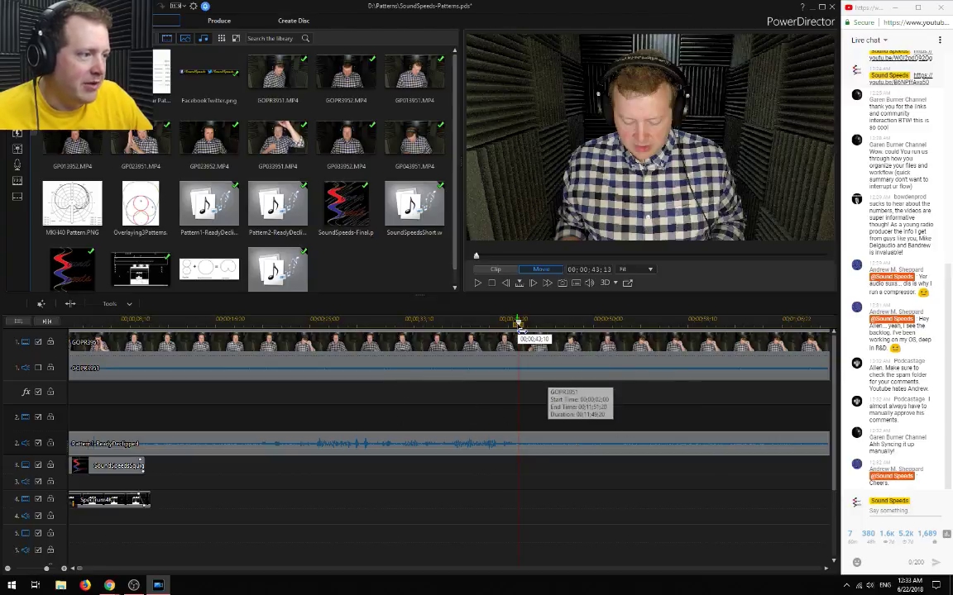
{"action": "key", "text": "space"}
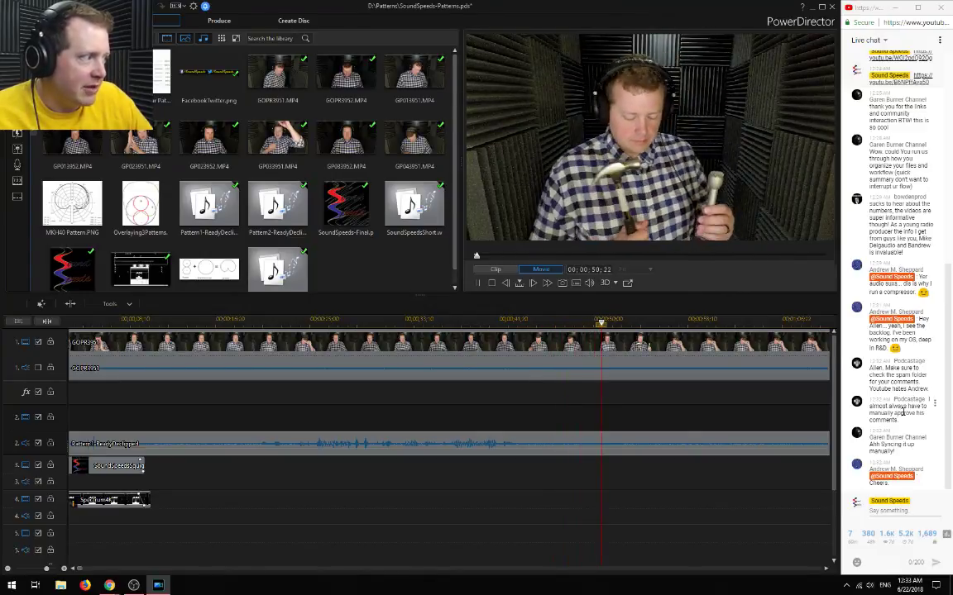
{"action": "key", "text": "space"}
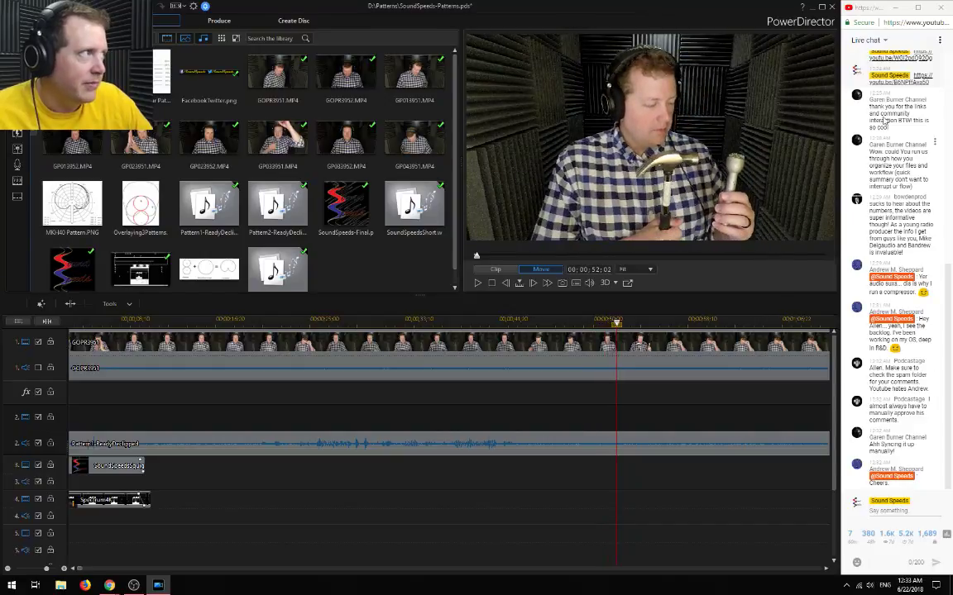
Select the Live chat view for the stream's chat so that all messages are visible
{"action": "left_click", "coordinate": [868, 40]}
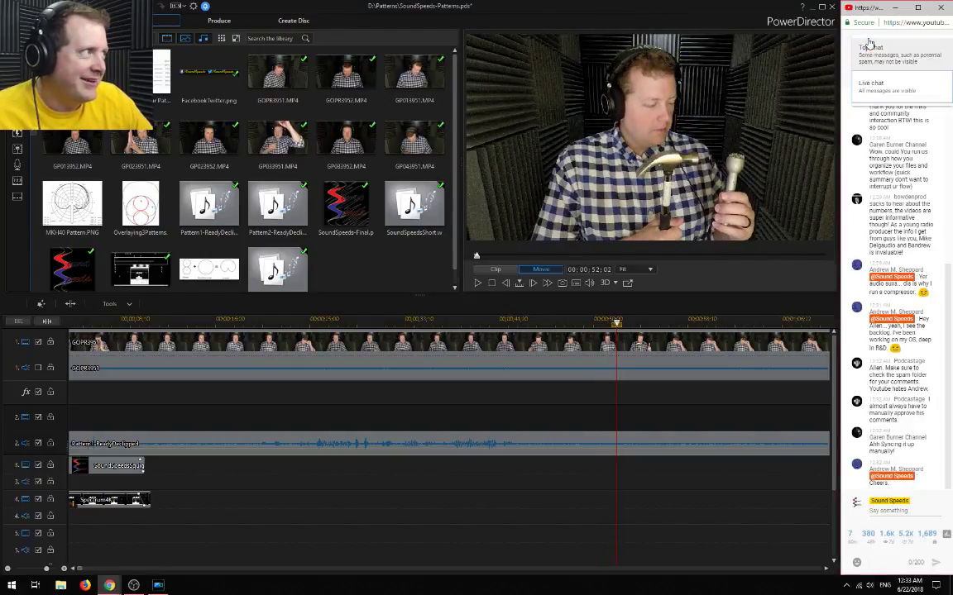
{"action": "left_click", "coordinate": [881, 93]}
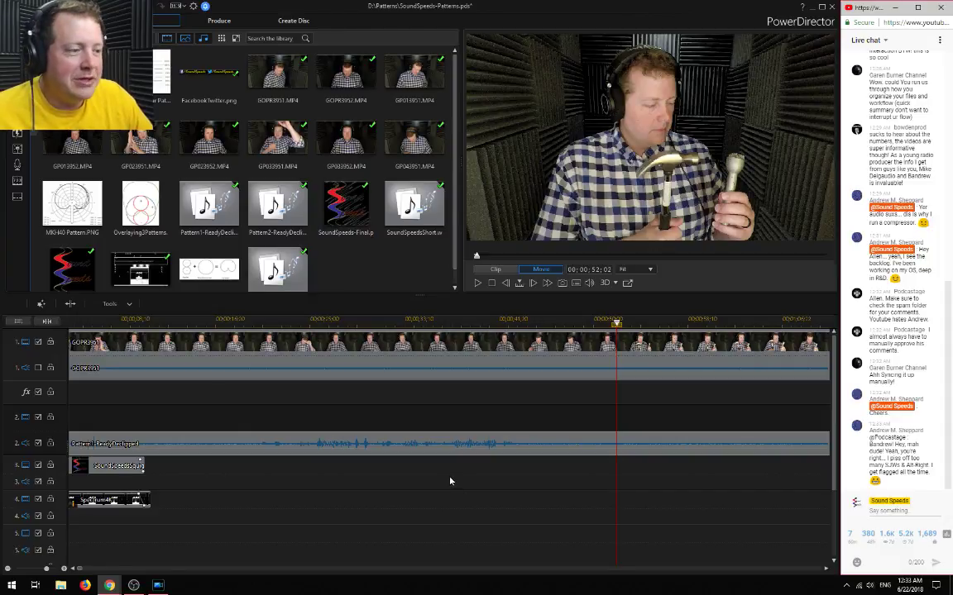
Review the GOPR3951 hammer and microphone footage from 00;00;52;02 to about 00;01;46, skipping ahead between passages
{"action": "left_click", "coordinate": [6, 569]}
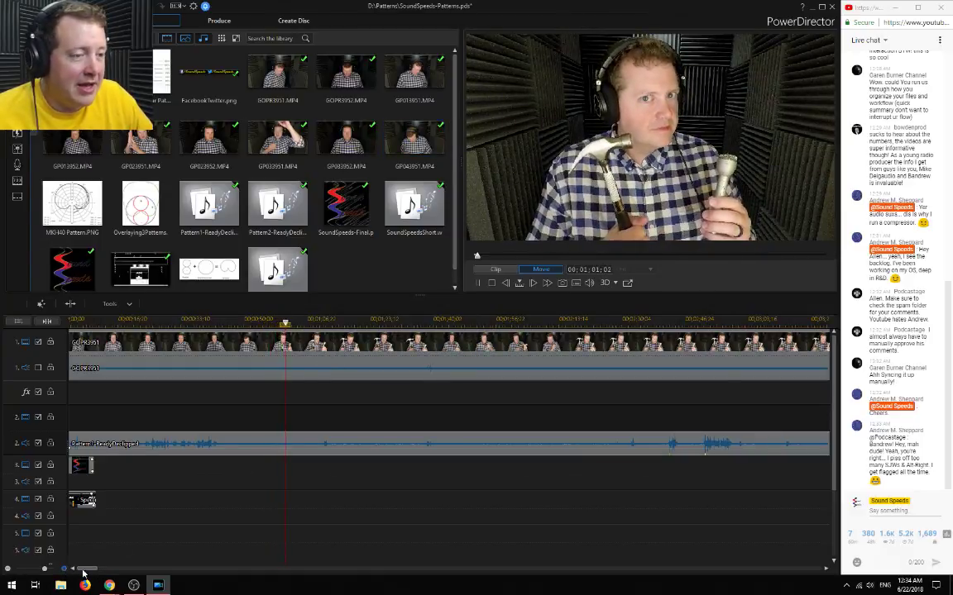
{"action": "scroll", "coordinate": [290, 533], "scroll_direction": "up", "scroll_amount": 3}
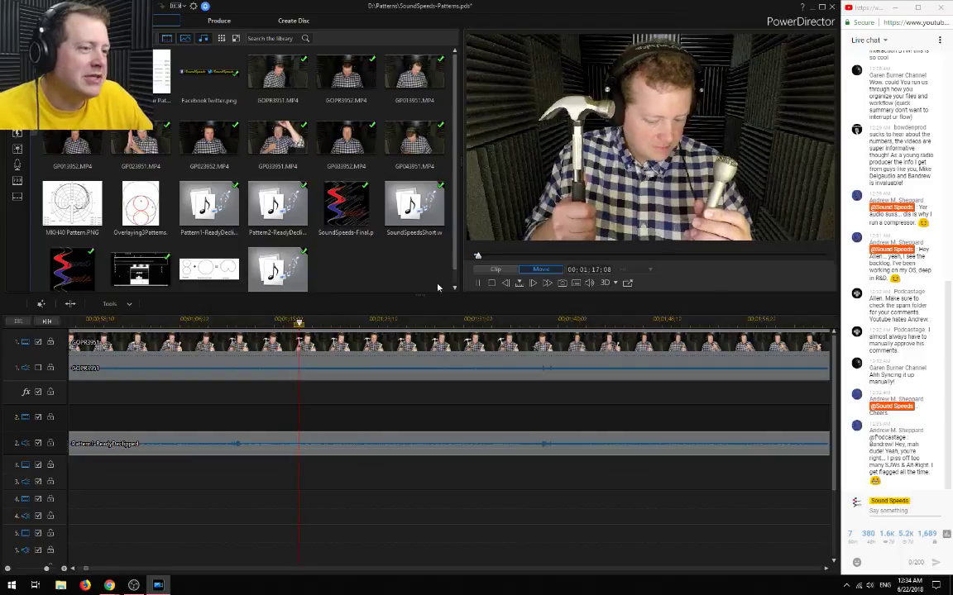
{"action": "left_click", "coordinate": [351, 323]}
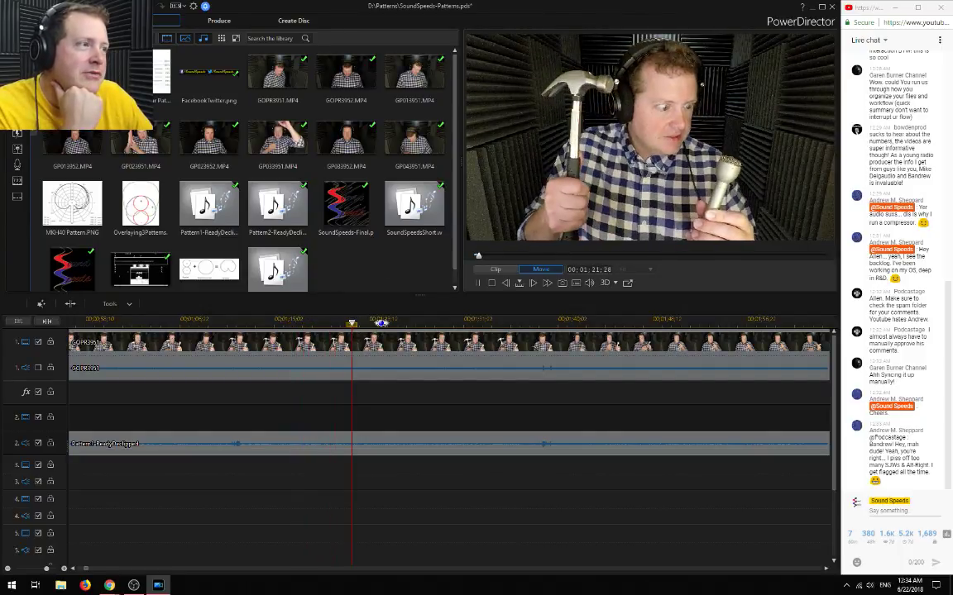
{"action": "left_click", "coordinate": [385, 322]}
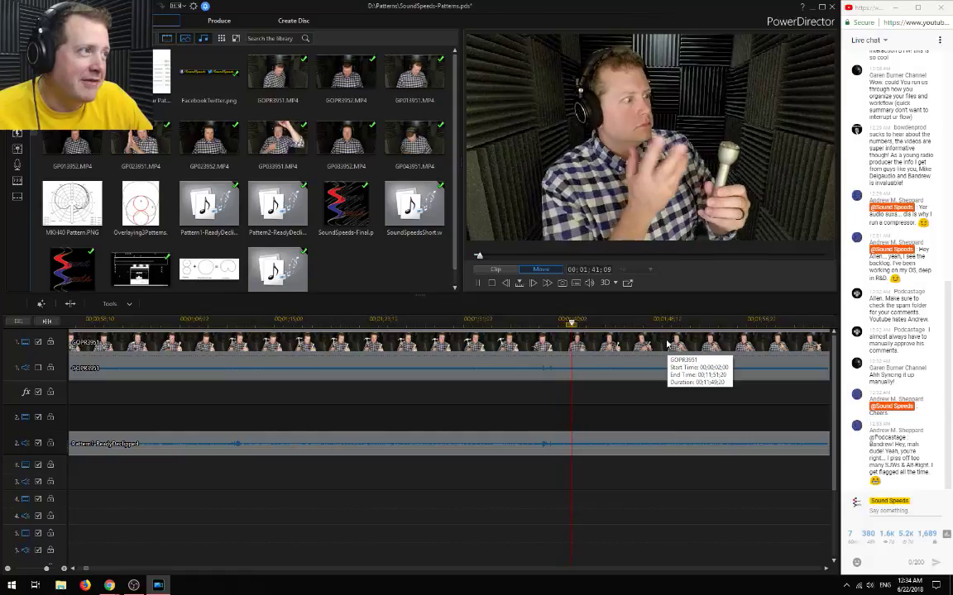
{"action": "left_click", "coordinate": [628, 322]}
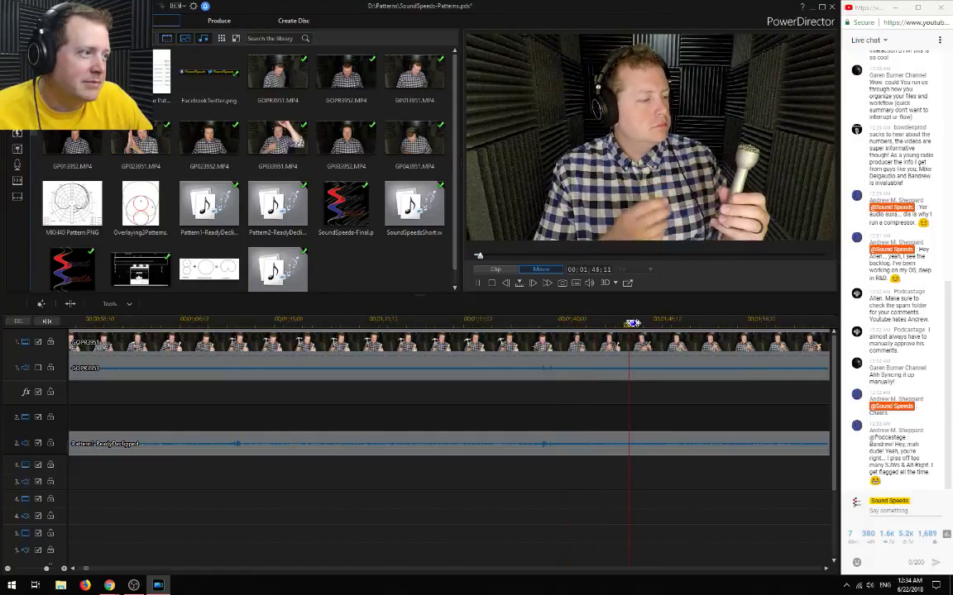
Skim ahead through the GOPR3951 footage from about 1:46 and pause on a usable still frame at 00;02;19;04
{"action": "left_click", "coordinate": [691, 321]}
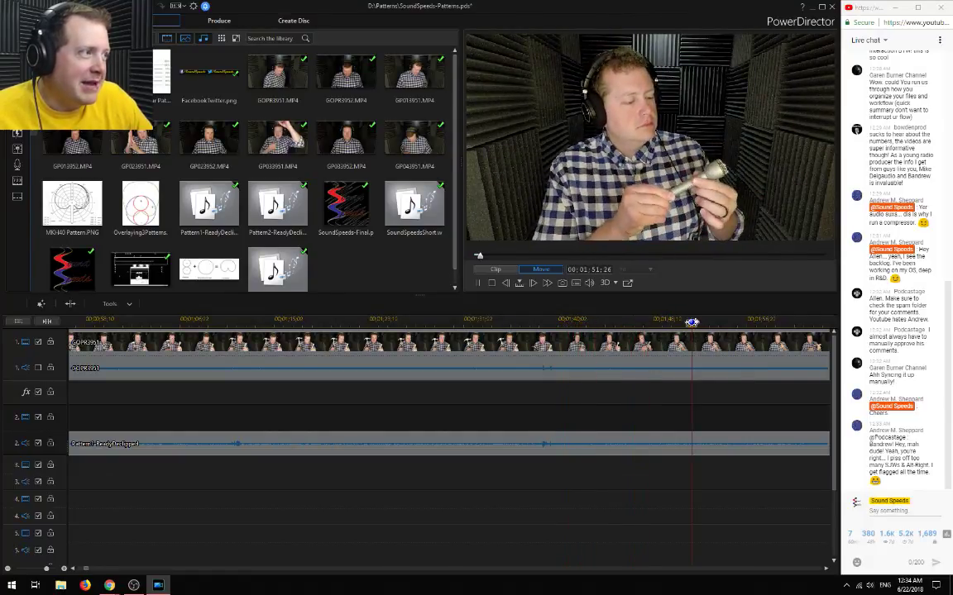
{"action": "left_click", "coordinate": [734, 322]}
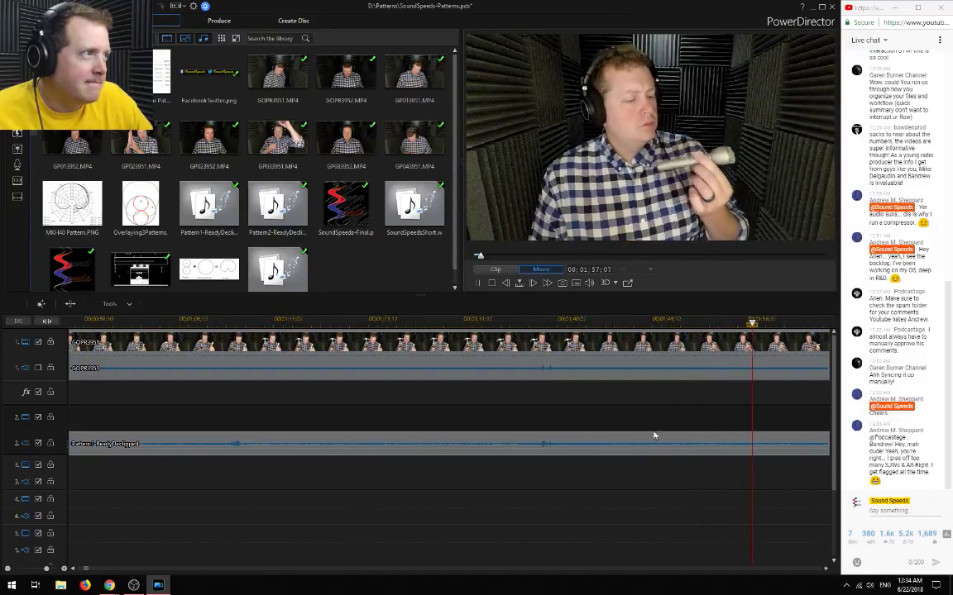
{"action": "left_click", "coordinate": [826, 569]}
{"action": "left_click", "coordinate": [825, 569]}
{"action": "left_click", "coordinate": [827, 569]}
{"action": "left_click", "coordinate": [827, 569]}
{"action": "left_click", "coordinate": [827, 569]}
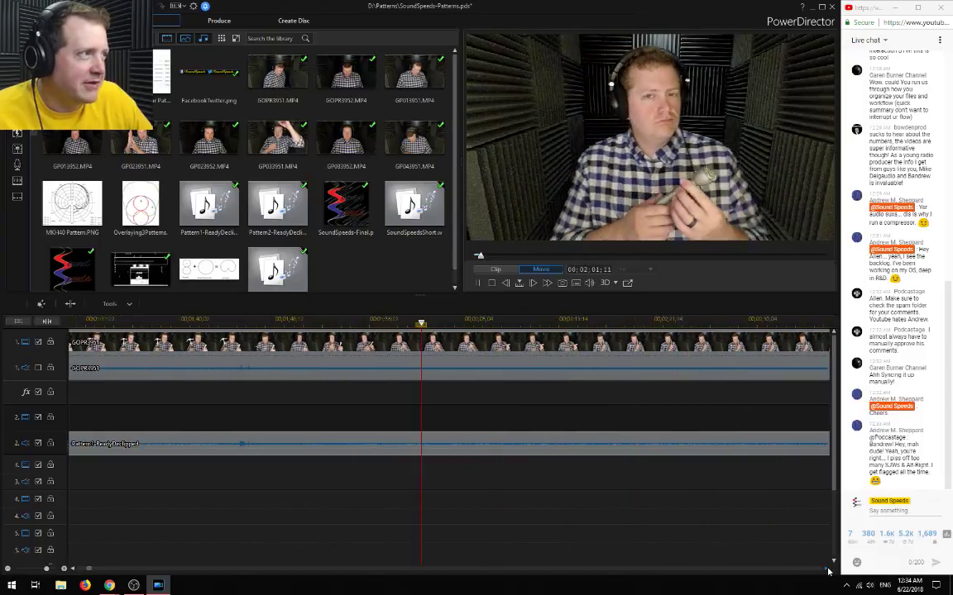
{"action": "left_click", "coordinate": [827, 569]}
{"action": "left_click", "coordinate": [827, 569]}
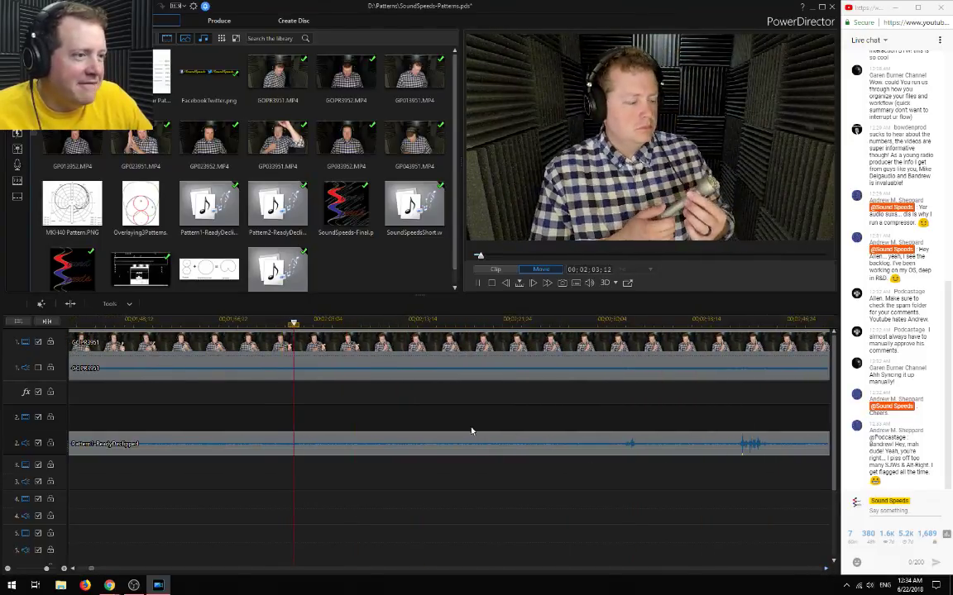
{"action": "left_click", "coordinate": [348, 323]}
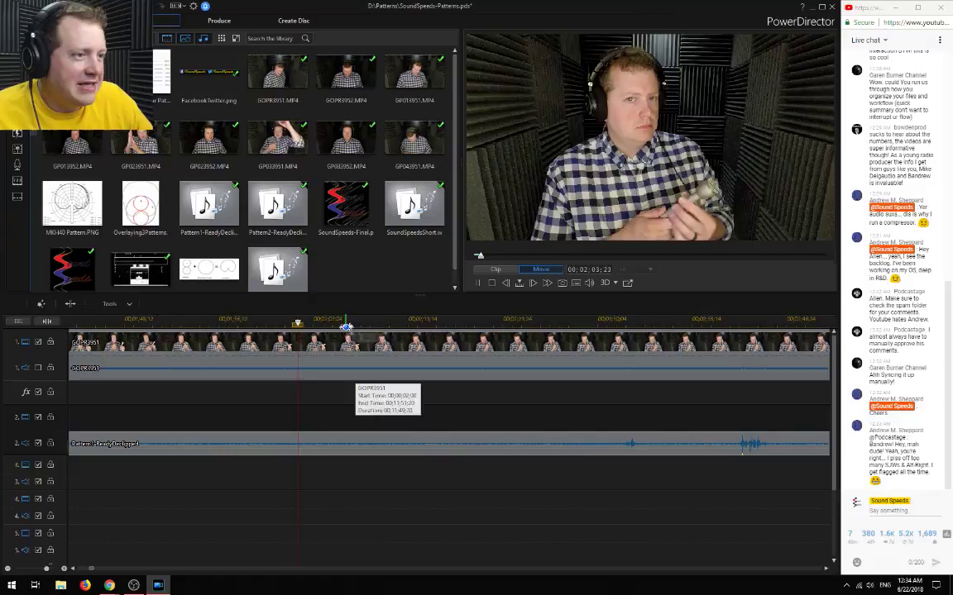
{"action": "left_click", "coordinate": [389, 323]}
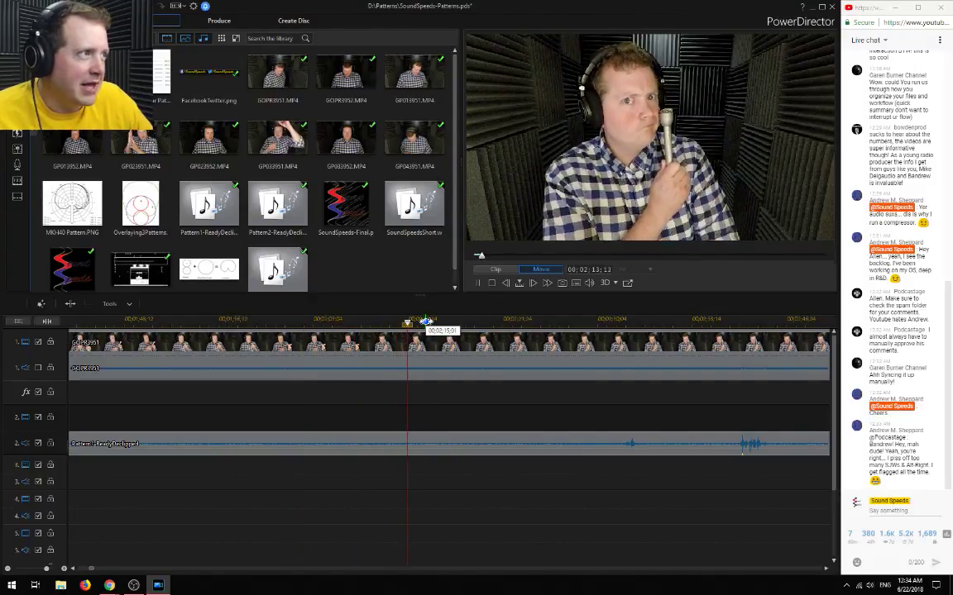
{"action": "key", "text": "space"}
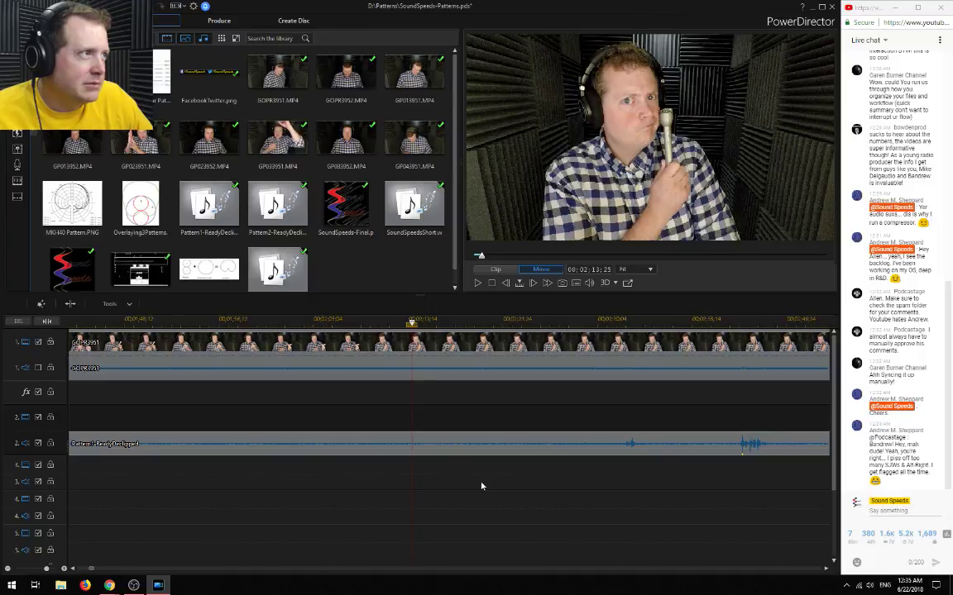
{"action": "key", "text": "space"}
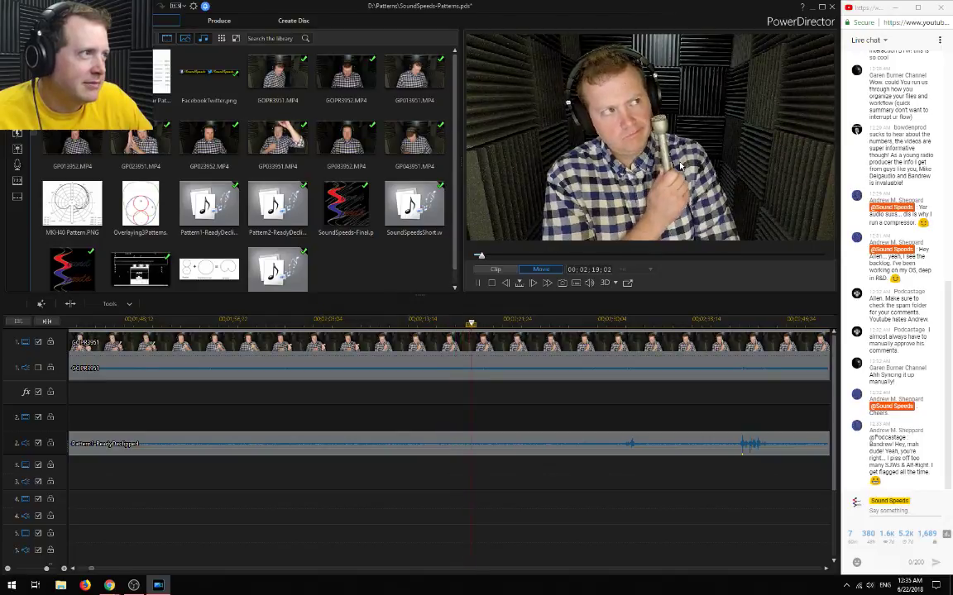
{"action": "key", "text": "space"}
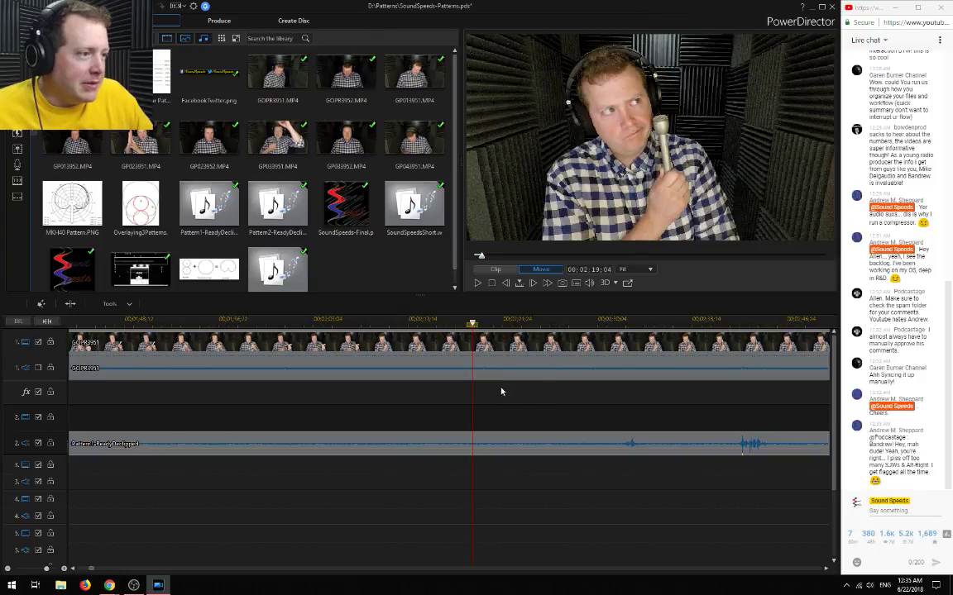
Change the preview quality and step the movie back frame by frame to 00;02;19;01
{"action": "left_click", "coordinate": [576, 282]}
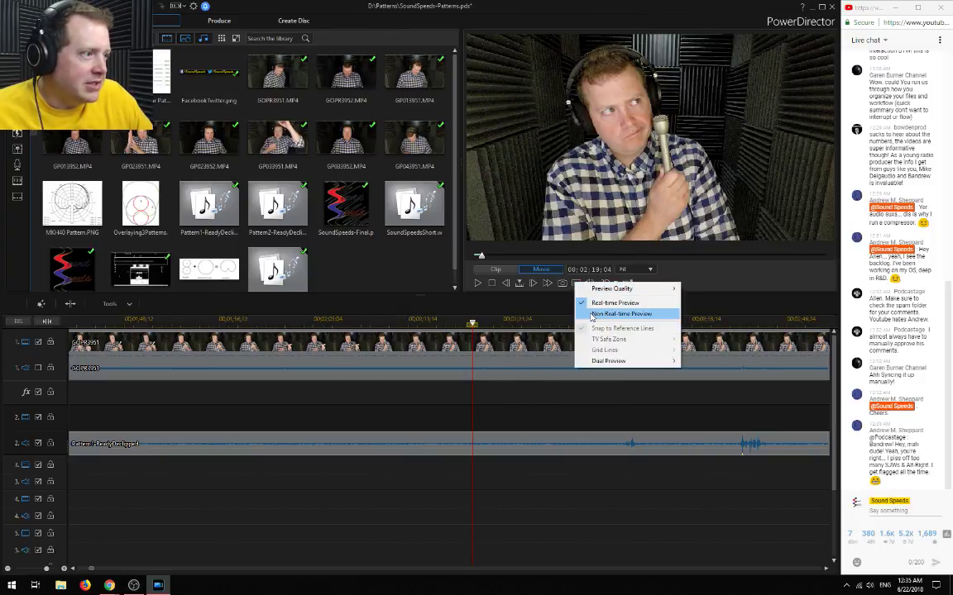
{"action": "mouse_move", "coordinate": [622, 288]}
{"action": "left_click", "coordinate": [699, 300]}
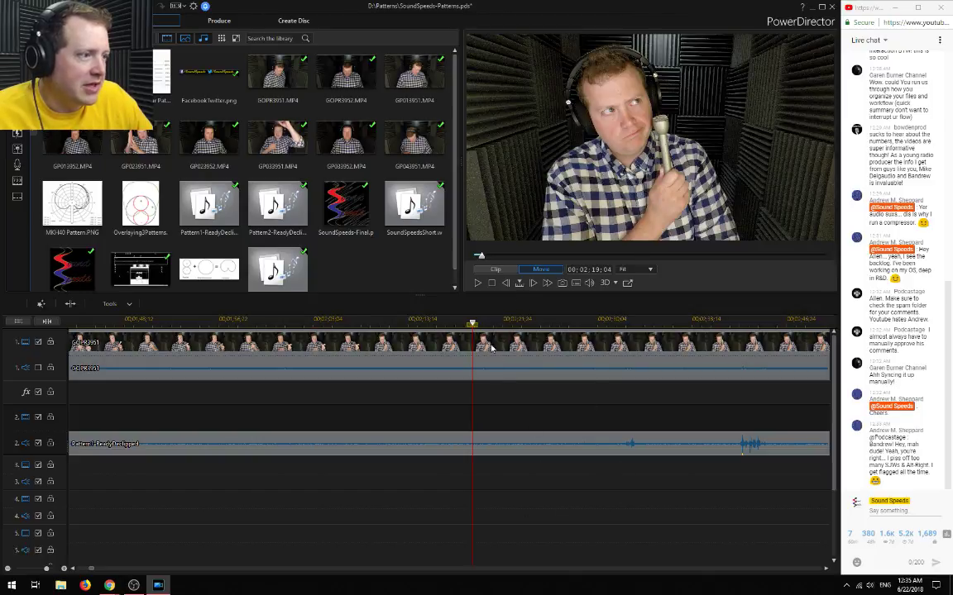
{"action": "left_click", "coordinate": [531, 284]}
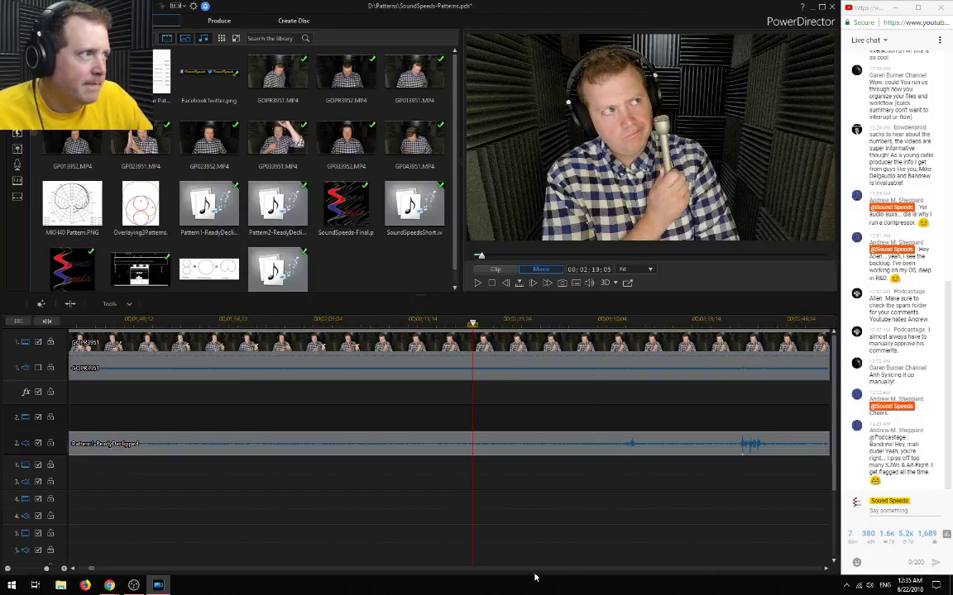
{"action": "left_click", "coordinate": [506, 283]}
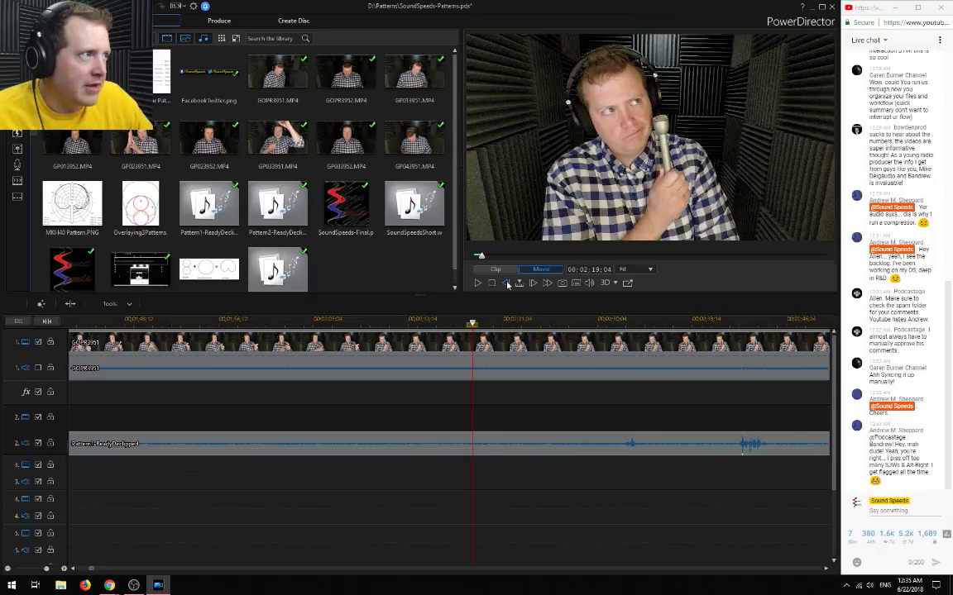
{"action": "left_click", "coordinate": [507, 283]}
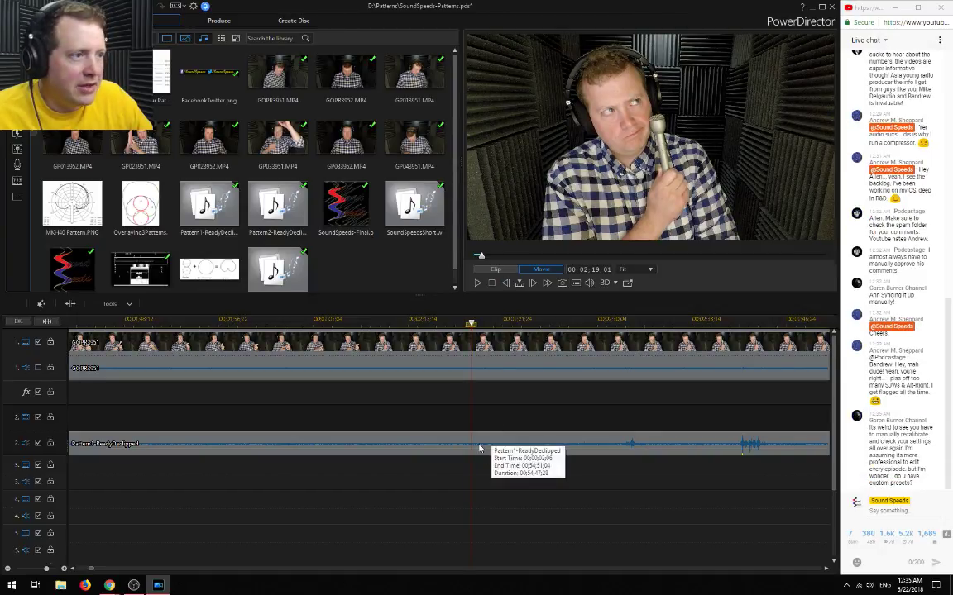
Save a snapshot of the current frame as Pattern.png in the Patterns folder on drive D
{"action": "left_click", "coordinate": [561, 283]}
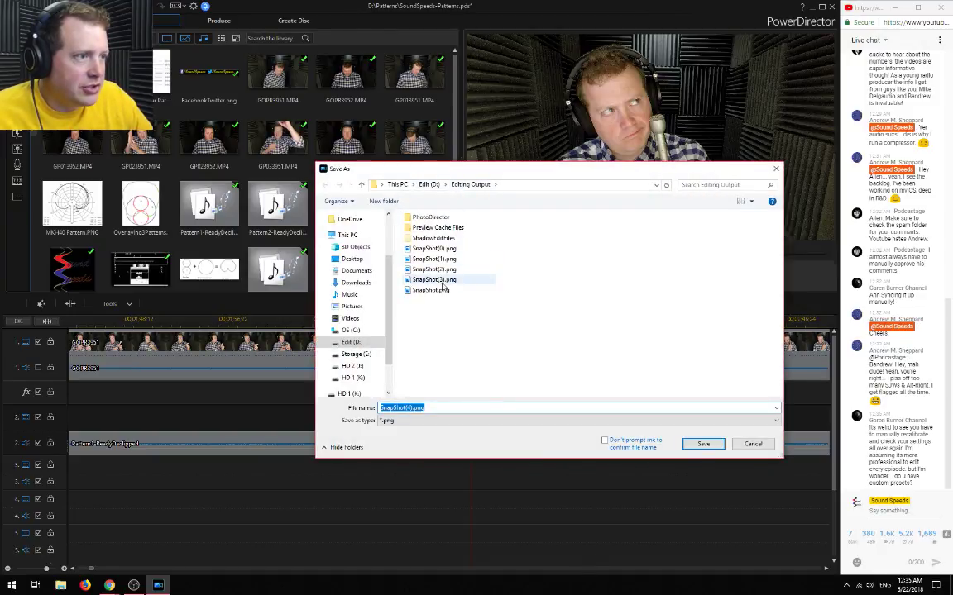
{"action": "left_click", "coordinate": [429, 184]}
{"action": "double_click", "coordinate": [426, 235]}
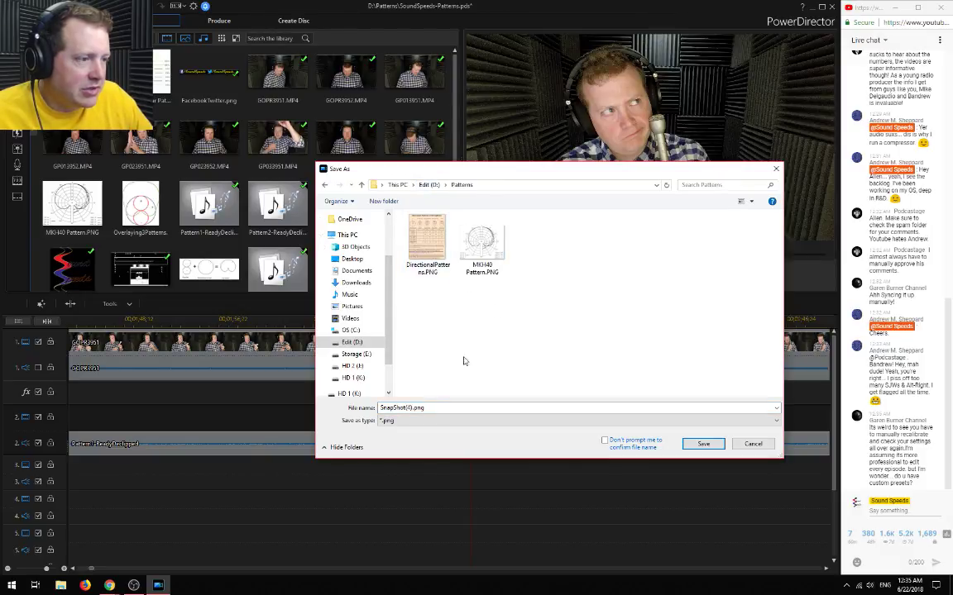
{"action": "left_click", "coordinate": [382, 408]}
{"action": "left_click", "coordinate": [410, 408]}
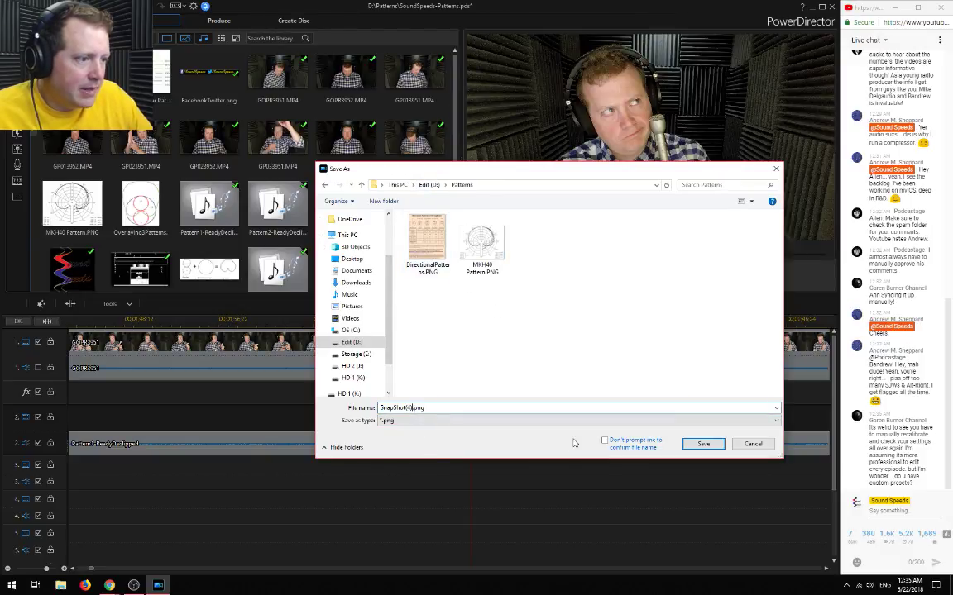
{"action": "key", "text": "BackSpace"}
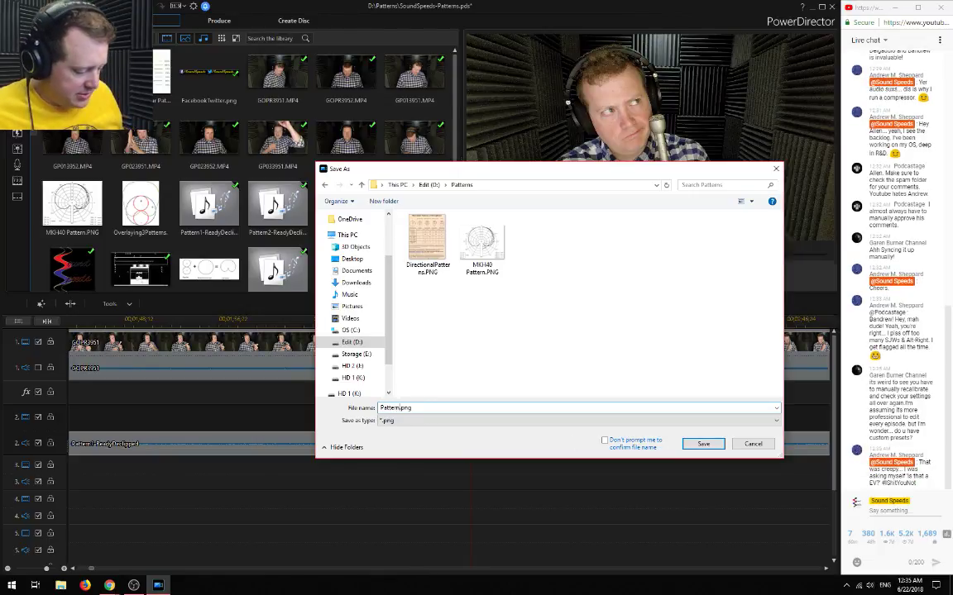
{"action": "key", "text": "Return"}
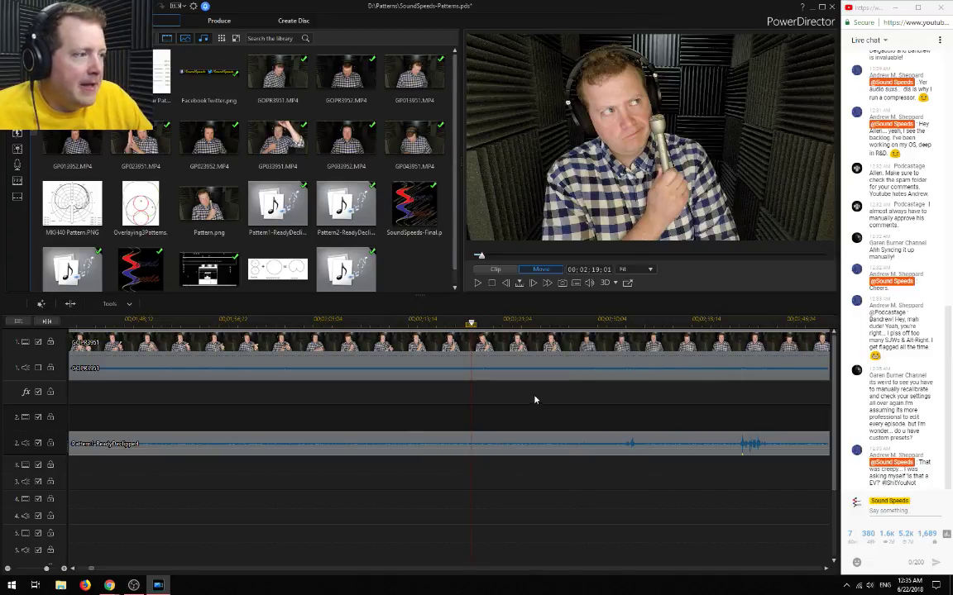
Pick a different preview quality after taking the snapshot
{"action": "left_click", "coordinate": [576, 284]}
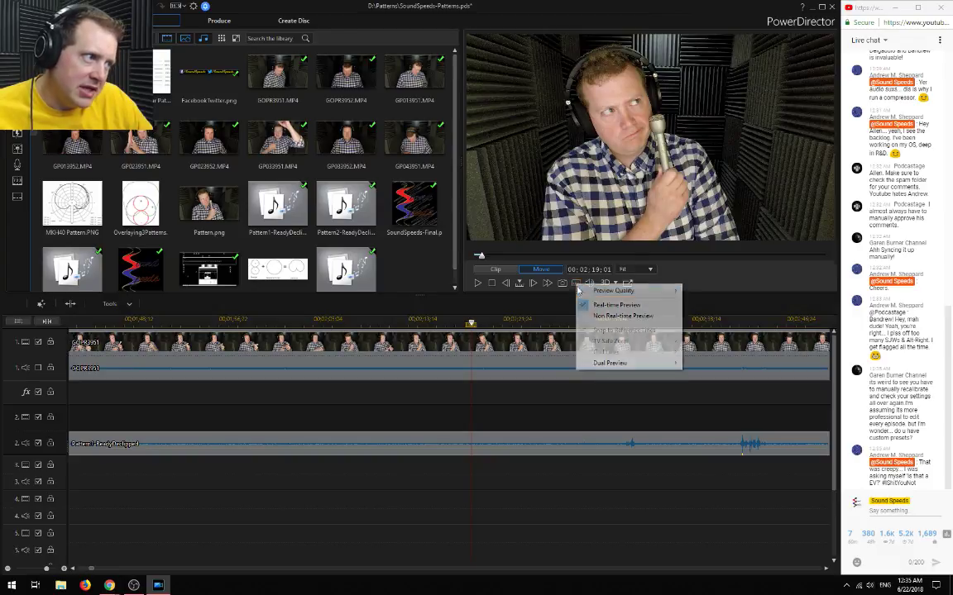
{"action": "mouse_move", "coordinate": [616, 290]}
{"action": "left_click", "coordinate": [701, 315]}
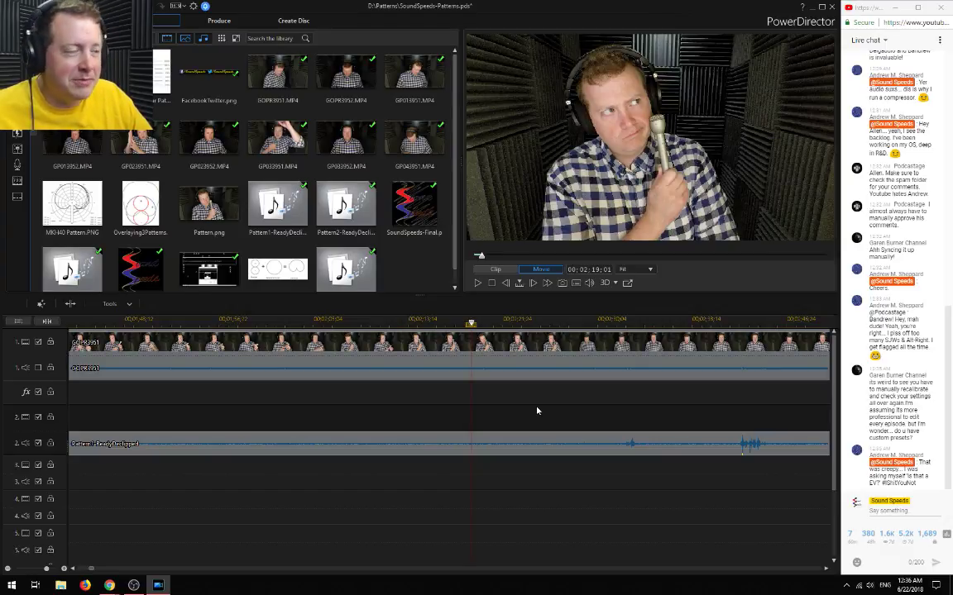
Make audio track 2 taller and lower the Pattern1-ReadyDeclipped clip's volume to about -2.4
{"action": "scroll", "coordinate": [504, 439], "scroll_direction": "down", "scroll_amount": 5}
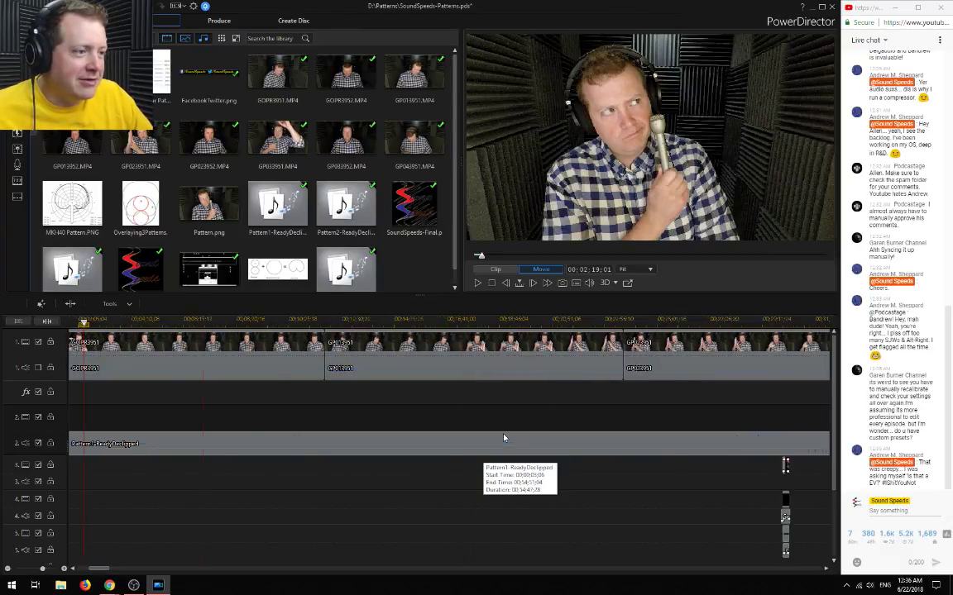
{"action": "scroll", "coordinate": [503, 439], "scroll_direction": "down", "scroll_amount": 2}
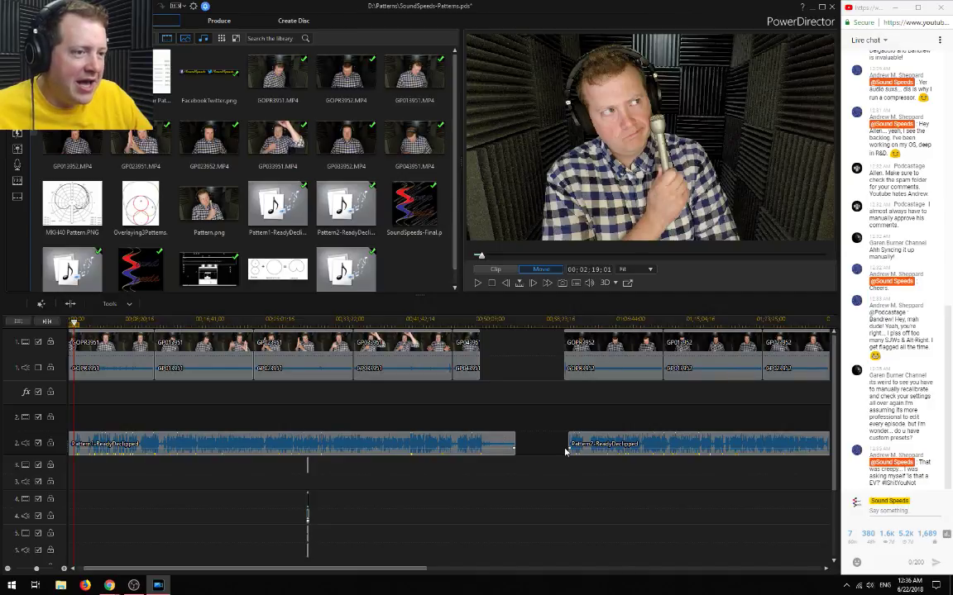
{"action": "left_click", "coordinate": [201, 446]}
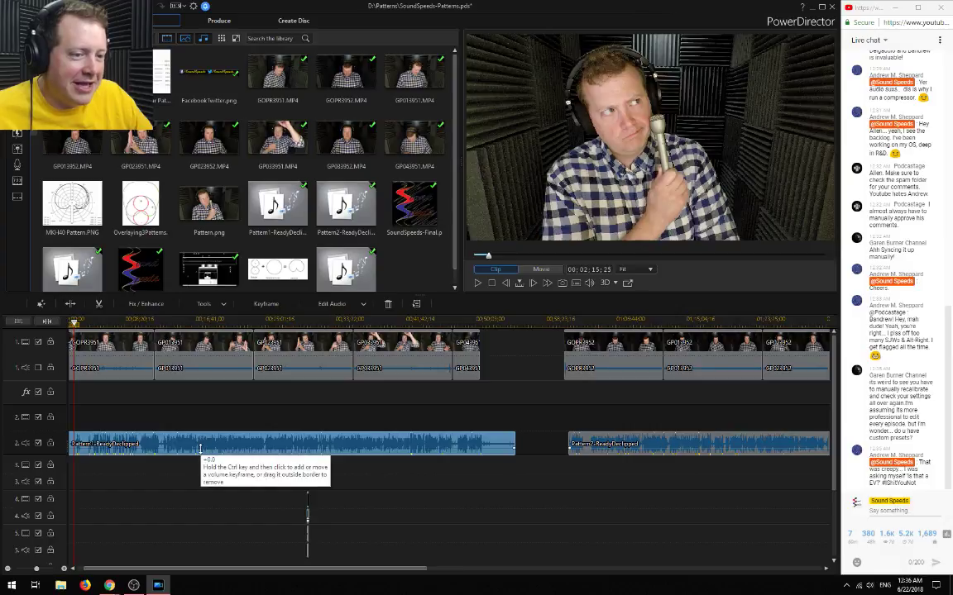
{"action": "left_click_drag", "start_coordinate": [200, 449], "coordinate": [200, 450]}
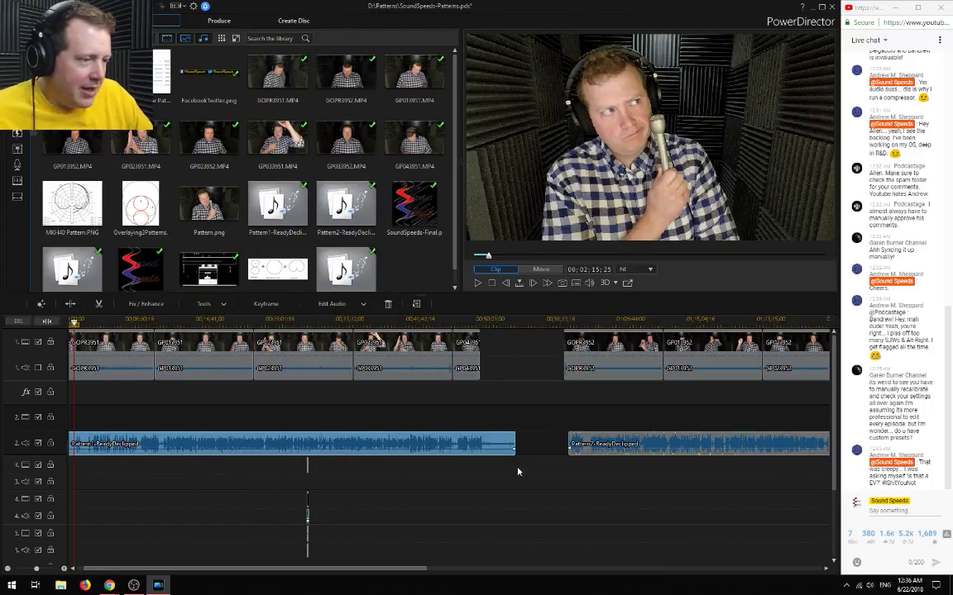
{"action": "left_click_drag", "start_coordinate": [56, 454], "coordinate": [63, 533]}
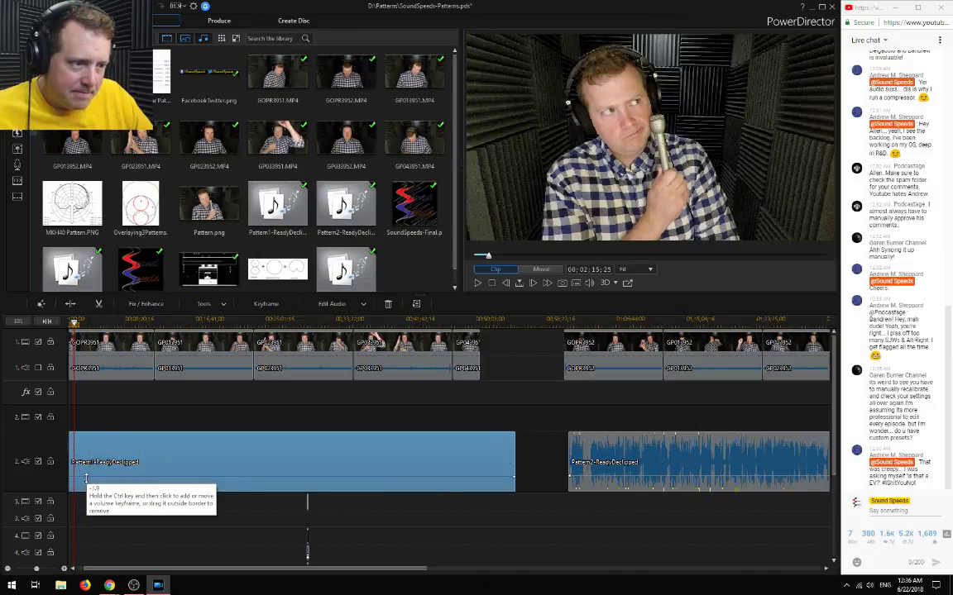
{"action": "mouse_move", "coordinate": [86, 478]}
{"action": "left_mouse_down"}
{"action": "mouse_move", "coordinate": [92, 461]}
{"action": "mouse_move", "coordinate": [93, 479]}
{"action": "left_mouse_up"}
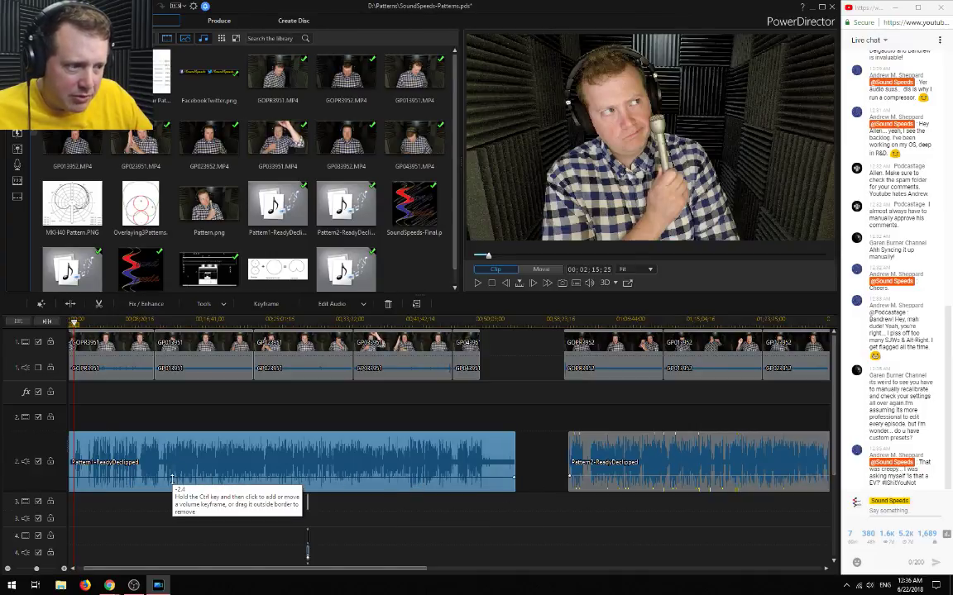
{"action": "left_click_drag", "start_coordinate": [172, 478], "coordinate": [172, 479]}
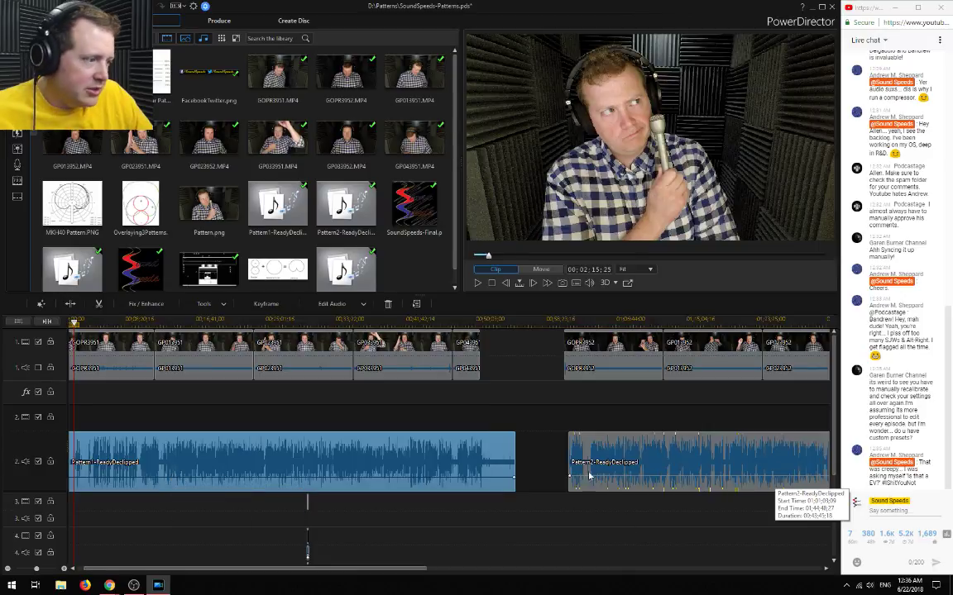
Lower the volume of the Pattern2-ReadyDeclipped clip slightly to reduce its clipped peaks
{"action": "left_click", "coordinate": [633, 481]}
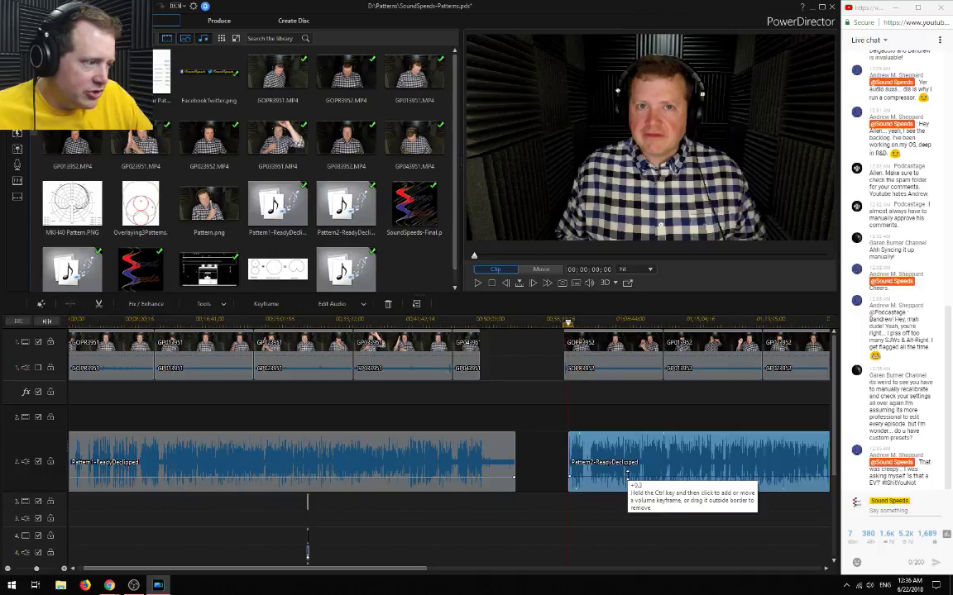
{"action": "left_click_drag", "start_coordinate": [627, 476], "coordinate": [627, 475]}
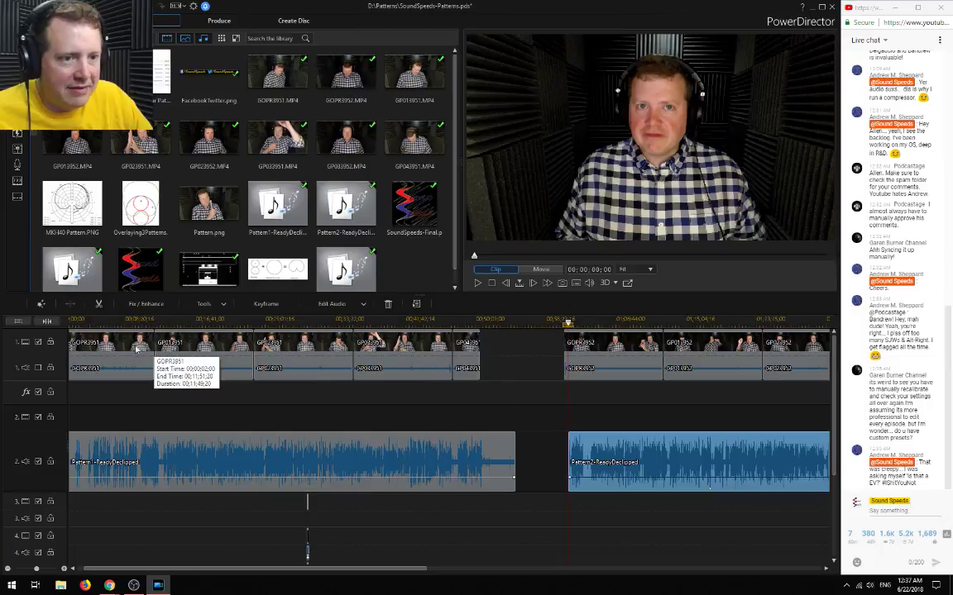
Select the GOPR3951 video clip on track 1 and position its preview at 00;07;14;10
{"action": "left_click", "coordinate": [109, 341]}
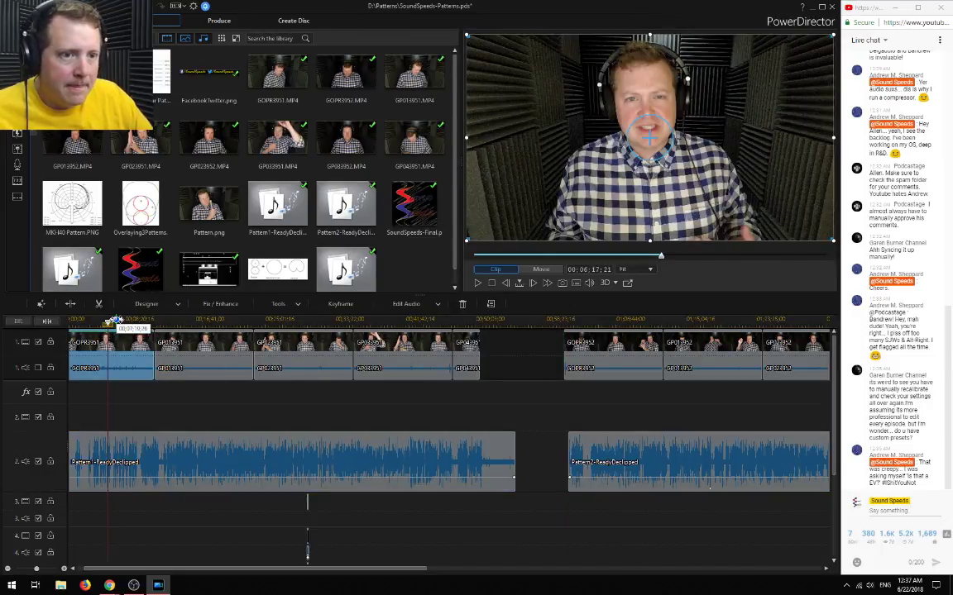
{"action": "left_click", "coordinate": [116, 322]}
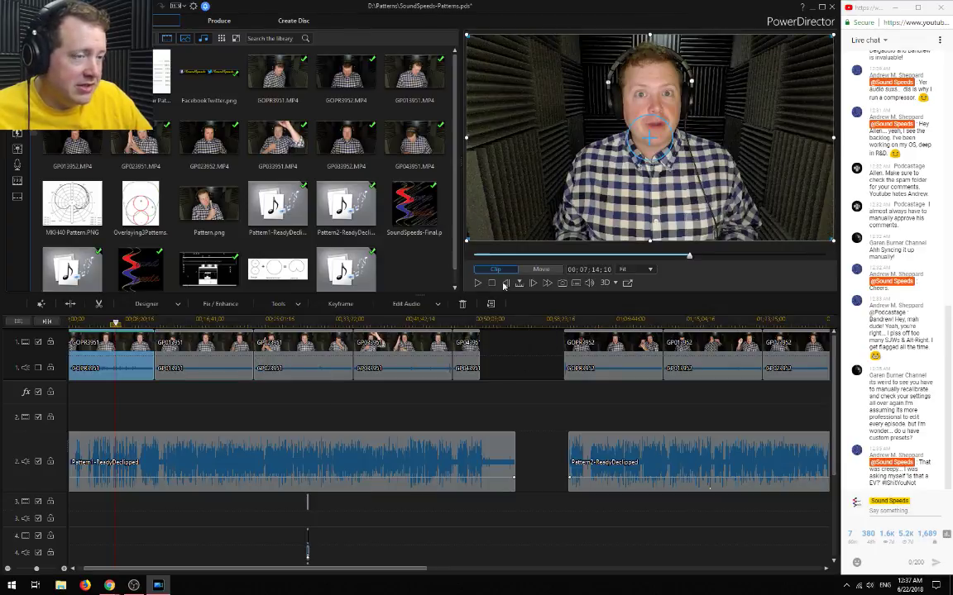
{"action": "double_click", "coordinate": [124, 352]}
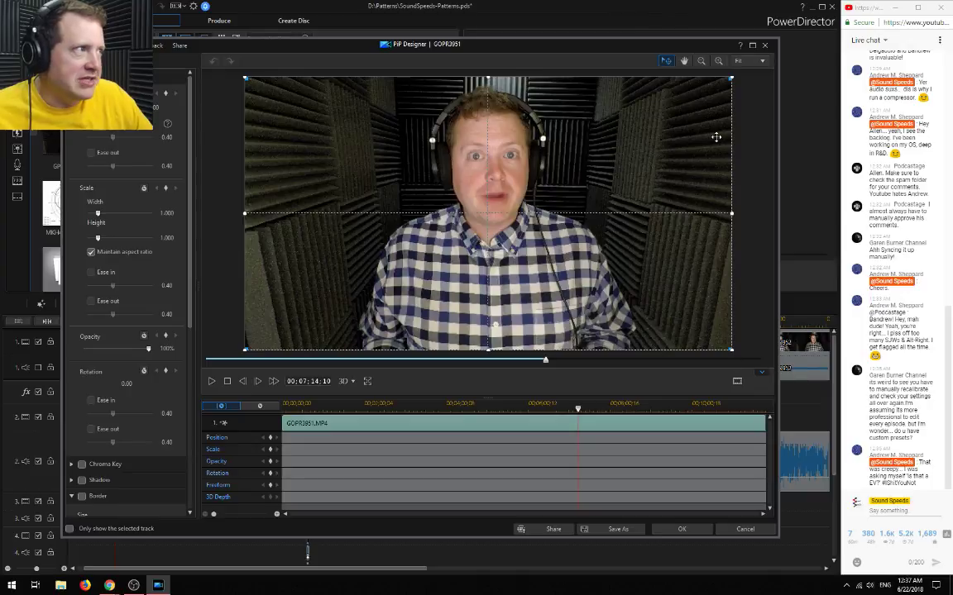
{"action": "left_click", "coordinate": [701, 62]}
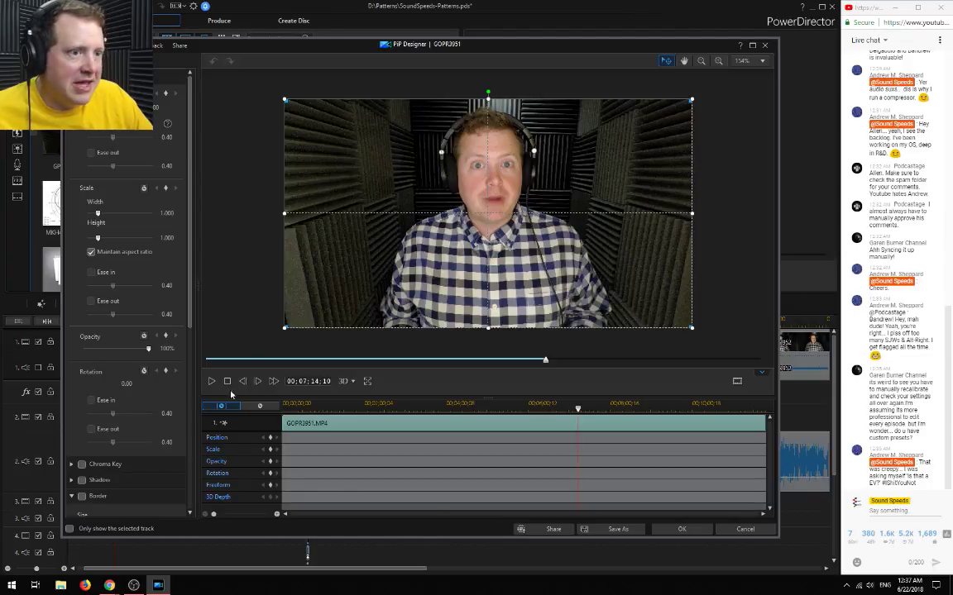
{"action": "left_click", "coordinate": [730, 531]}
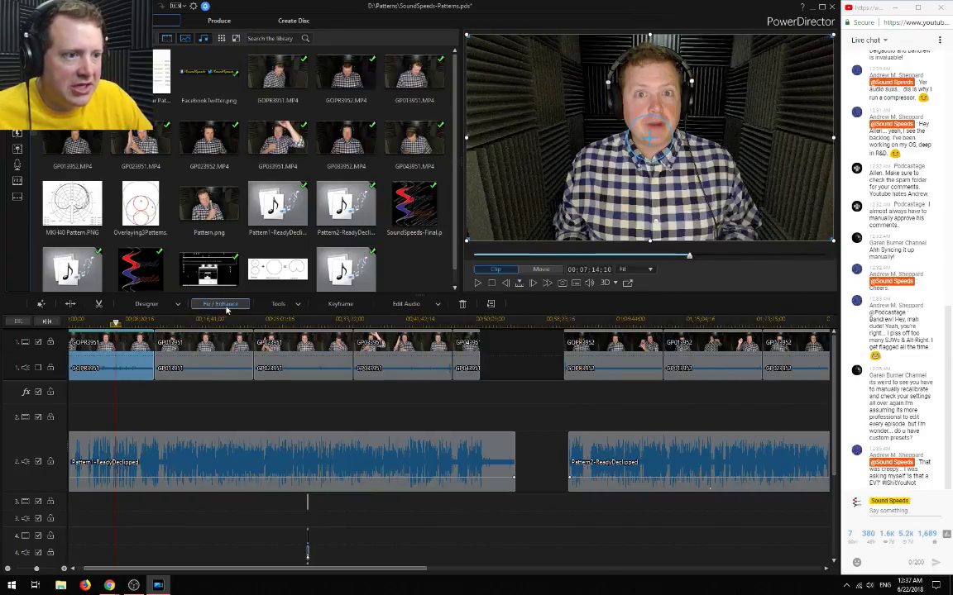
Set the video rotation of the GOPR3951 clip to 359 degrees with the power tools
{"action": "left_click", "coordinate": [280, 304]}
{"action": "left_click", "coordinate": [317, 304]}
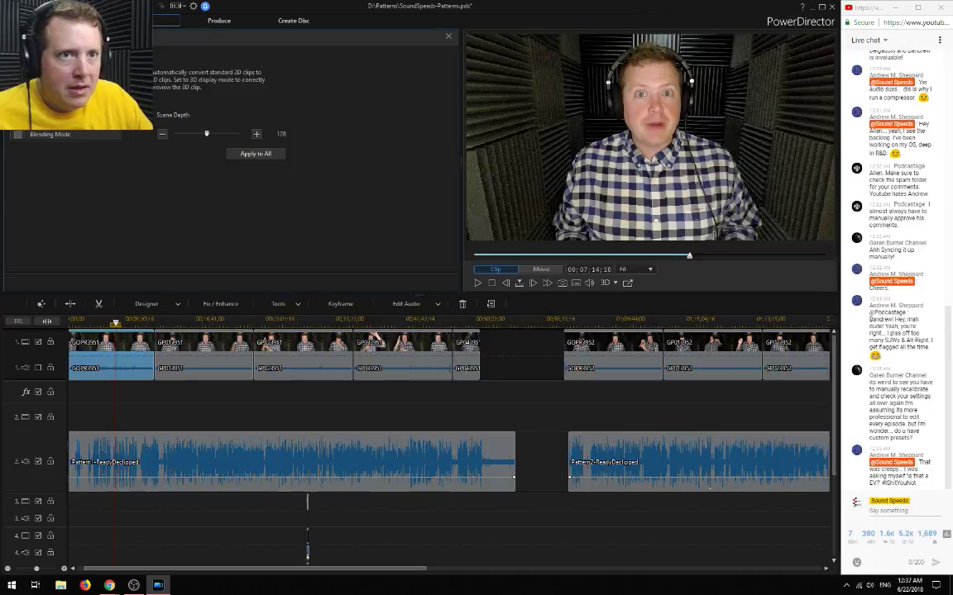
{"action": "left_click", "coordinate": [220, 116]}
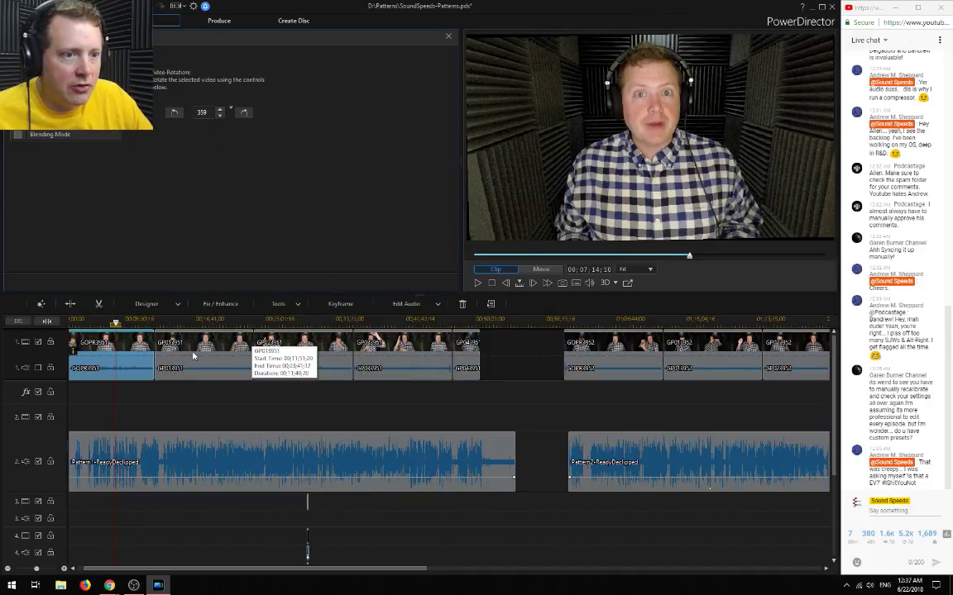
Set the video rotation of the GP013951, GP023951, GP033951 and GP043951 clips to 359 degrees
{"action": "left_click", "coordinate": [191, 346]}
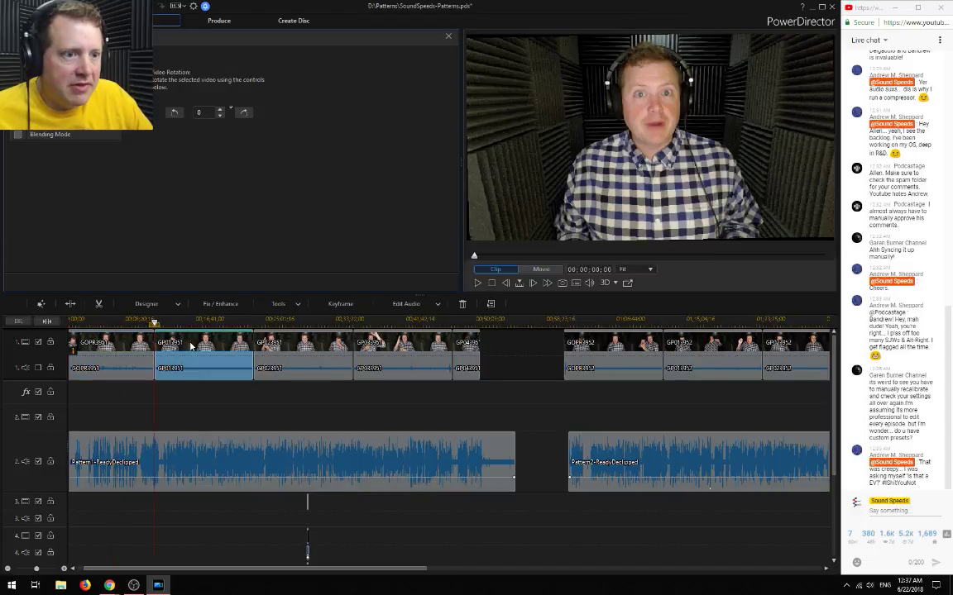
{"action": "left_click", "coordinate": [63, 121]}
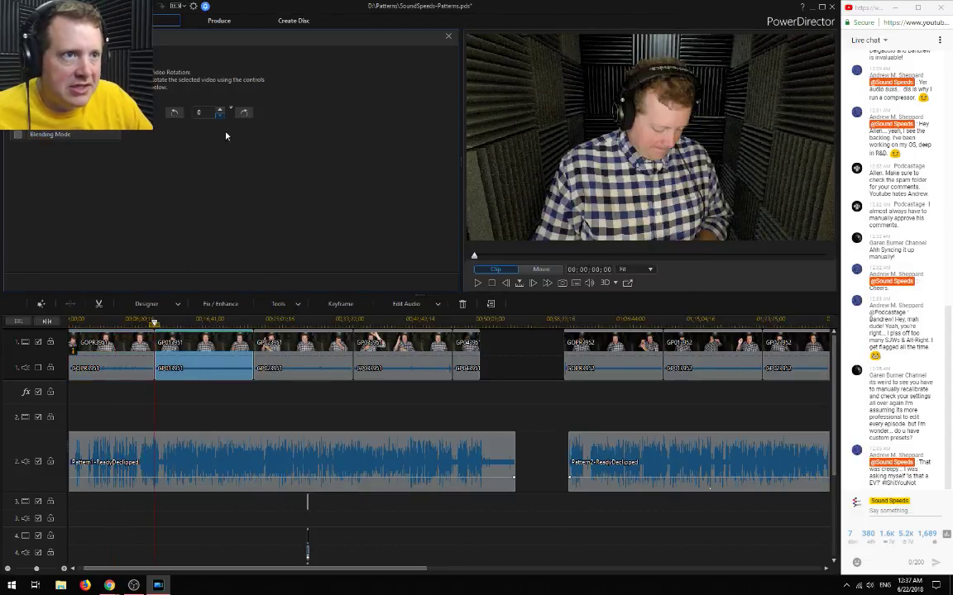
{"action": "left_click", "coordinate": [281, 347]}
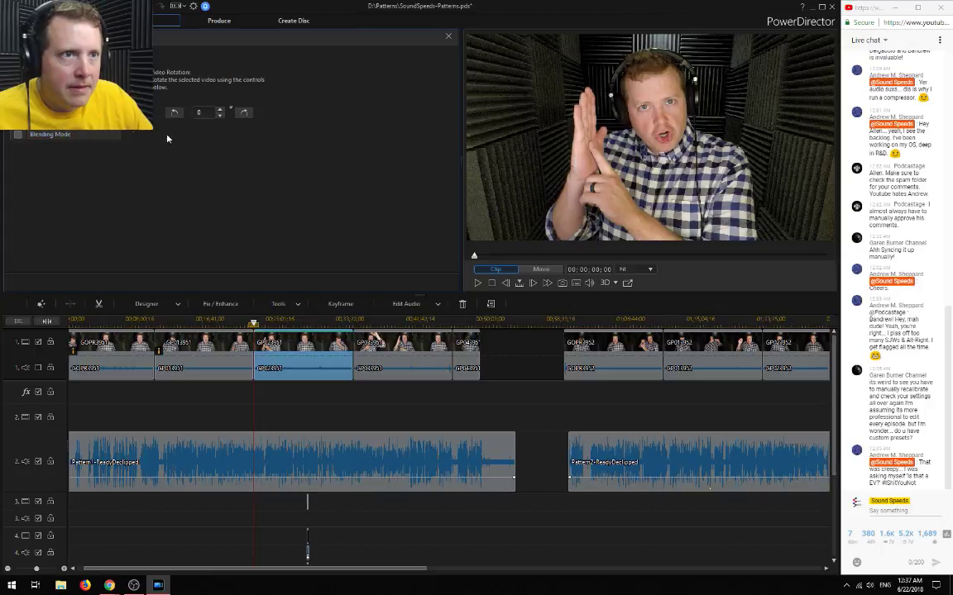
{"action": "left_click", "coordinate": [368, 347]}
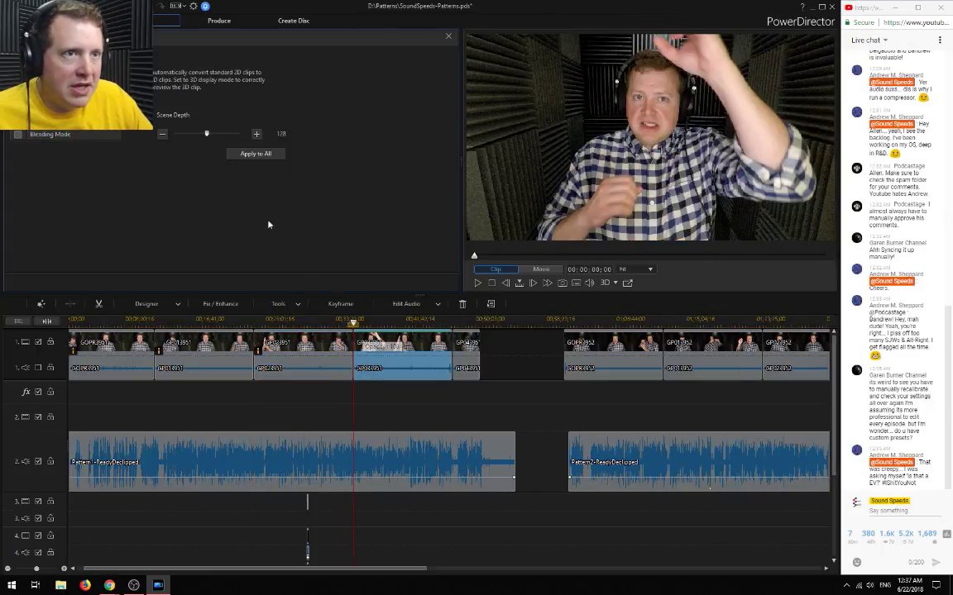
{"action": "left_click", "coordinate": [466, 352]}
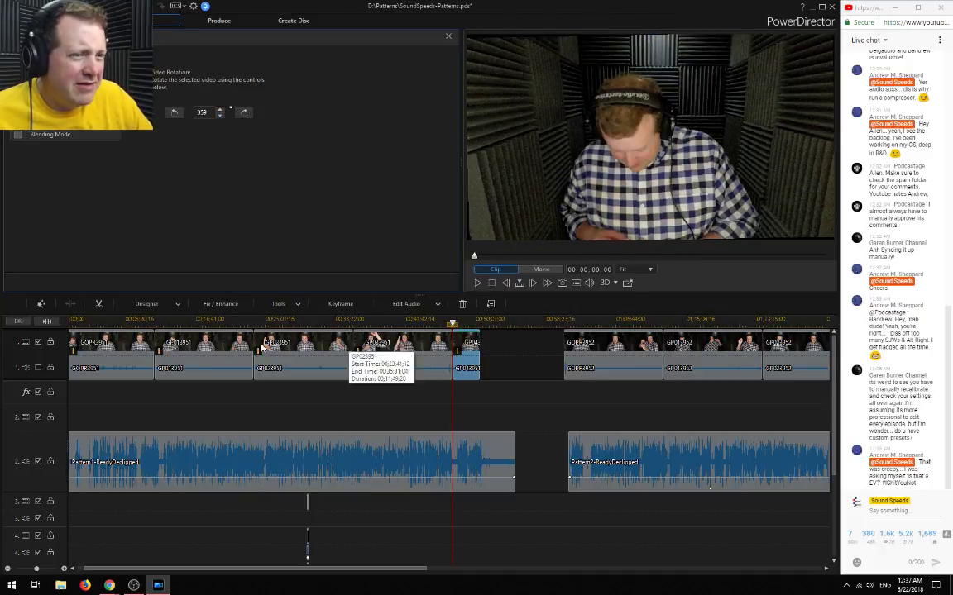
Scale the GOPR3951 clip to about 1.109 in PiP Designer and reposition it so the rotated picture fills the frame
{"action": "left_click", "coordinate": [124, 343]}
{"action": "double_click", "coordinate": [124, 343]}
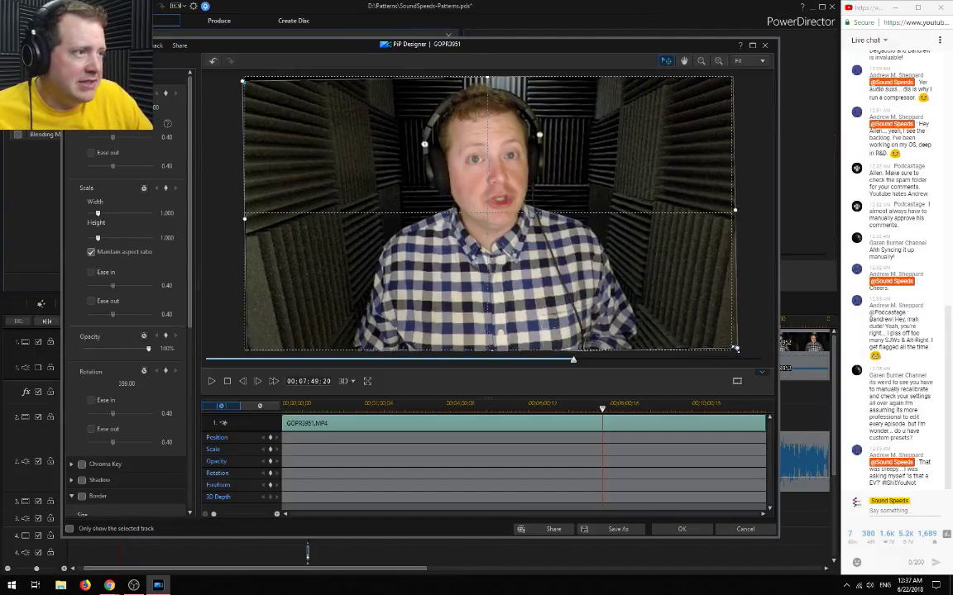
{"action": "left_click_drag", "start_coordinate": [733, 346], "coordinate": [769, 381]}
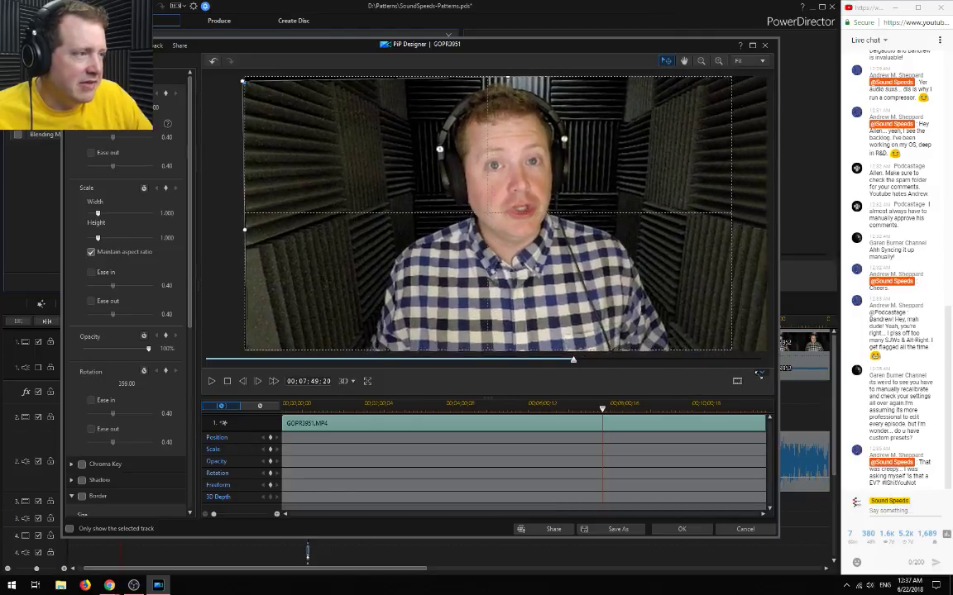
{"action": "left_click_drag", "start_coordinate": [633, 307], "coordinate": [625, 310]}
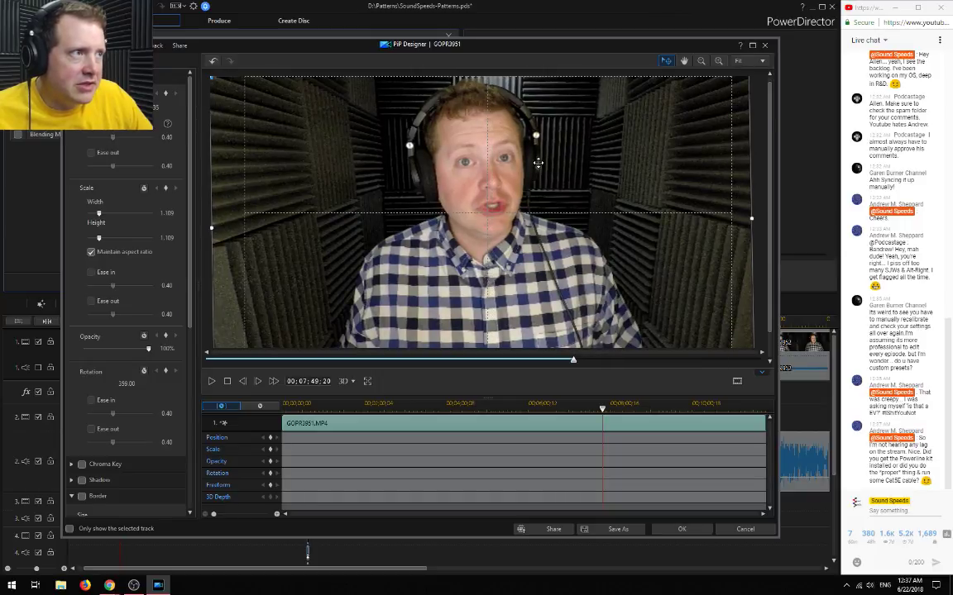
{"action": "left_click", "coordinate": [699, 61]}
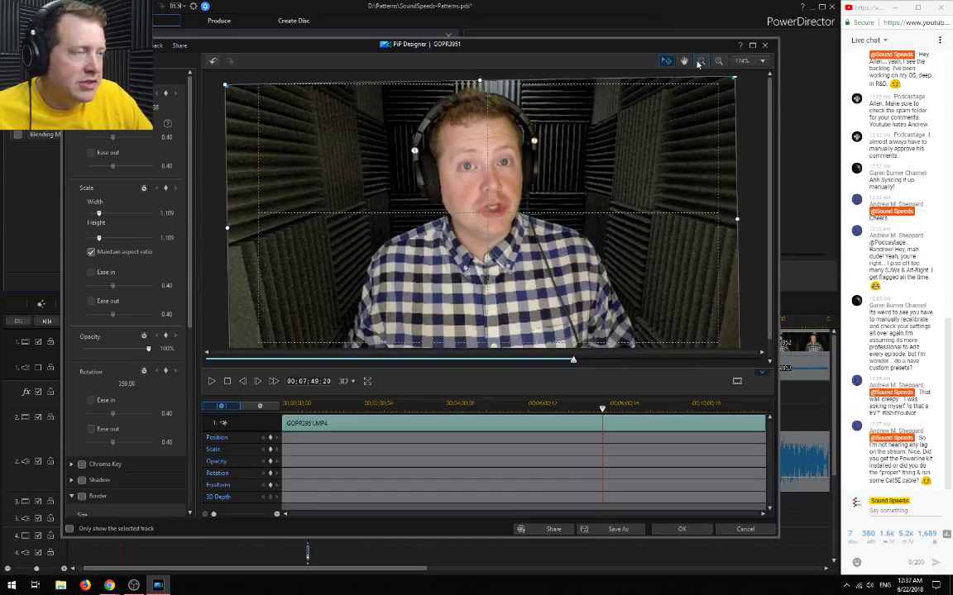
{"action": "left_click", "coordinate": [700, 62]}
{"action": "left_click_drag", "start_coordinate": [565, 195], "coordinate": [565, 194]}
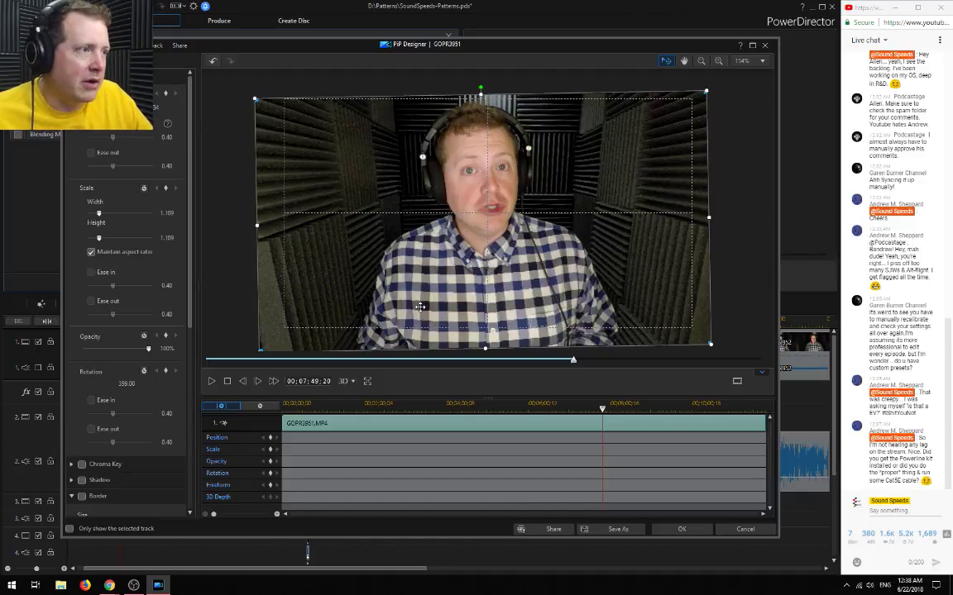
{"action": "left_click", "coordinate": [680, 530]}
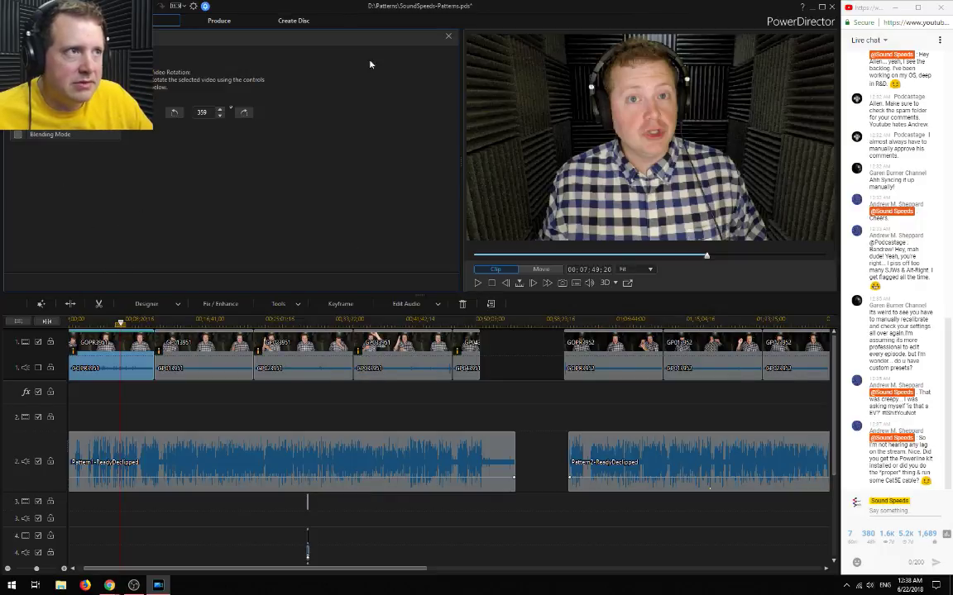
Close the rotation settings and copy the keyframe attributes of the GOPR3951 clip
{"action": "left_click", "coordinate": [448, 36]}
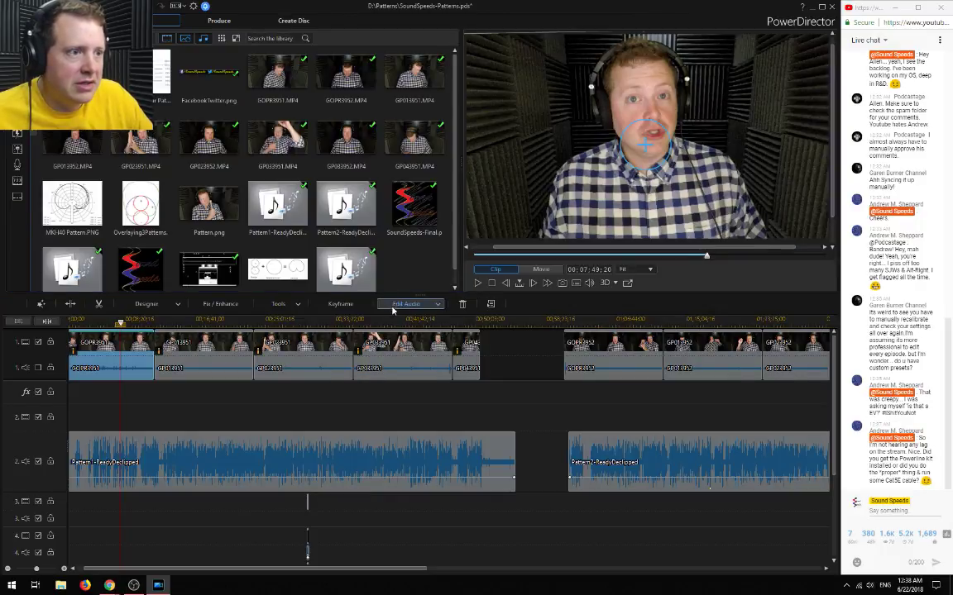
{"action": "double_click", "coordinate": [130, 344]}
{"action": "left_click", "coordinate": [683, 530]}
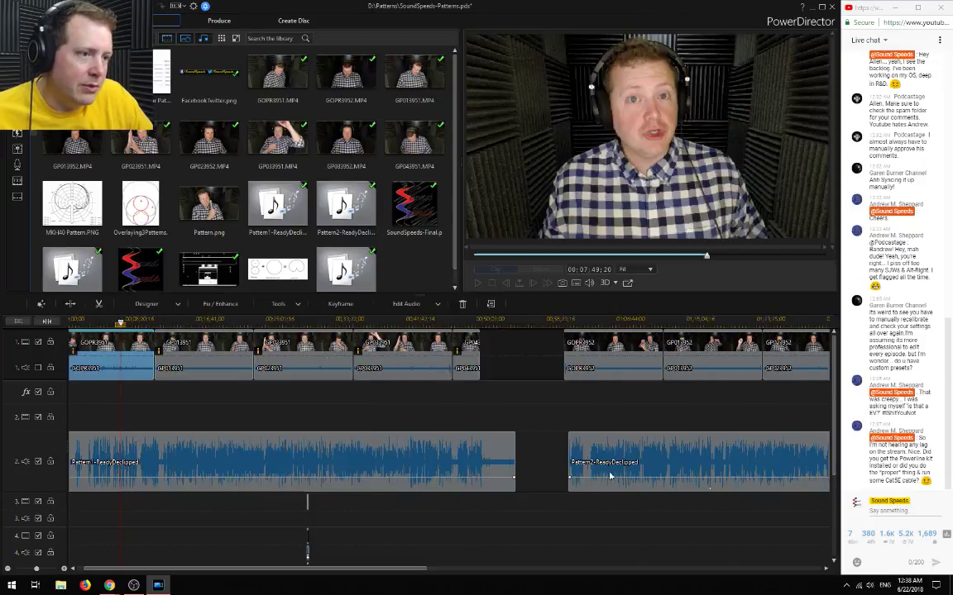
{"action": "right_click", "coordinate": [106, 346]}
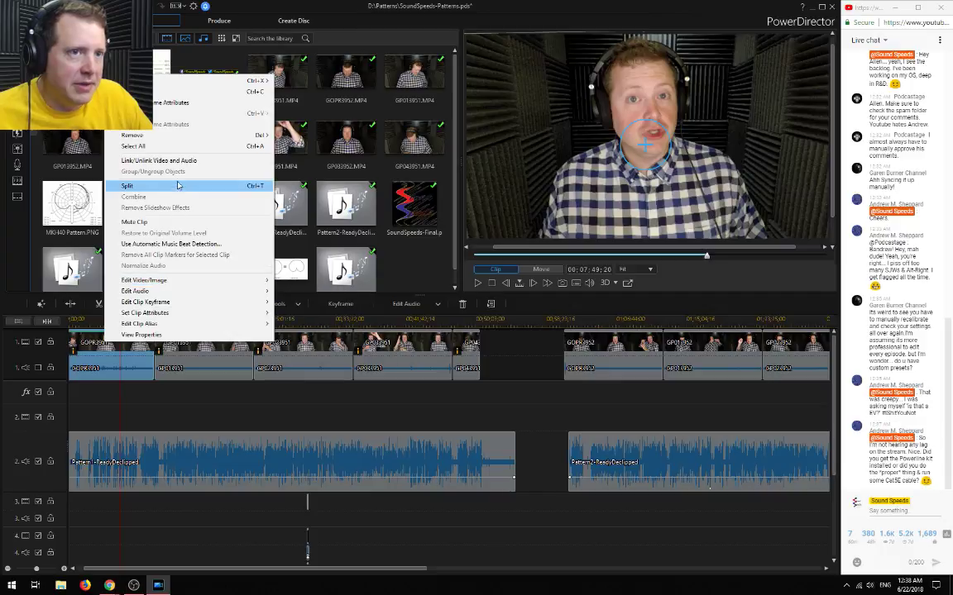
{"action": "mouse_move", "coordinate": [153, 282]}
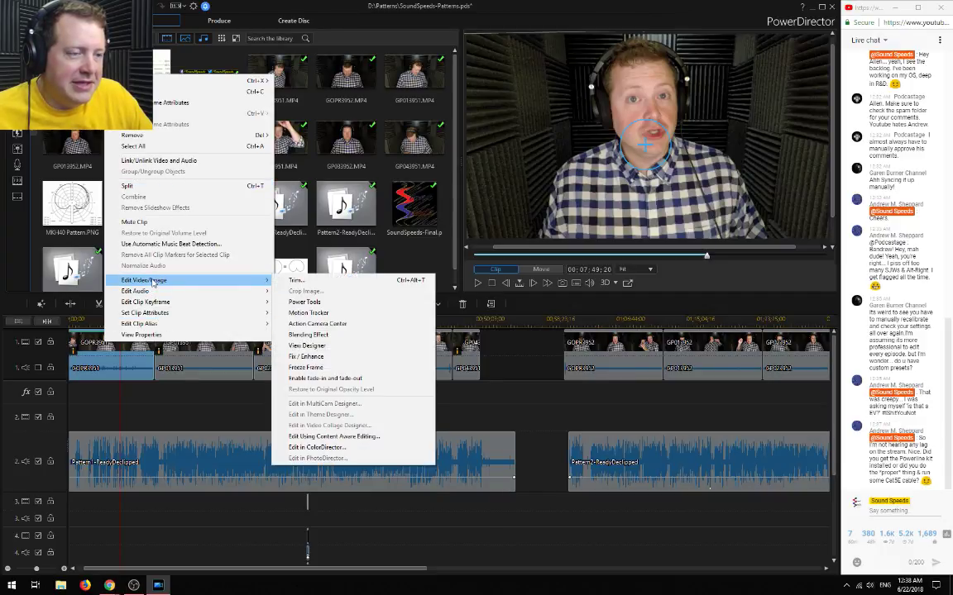
{"action": "left_click", "coordinate": [166, 91]}
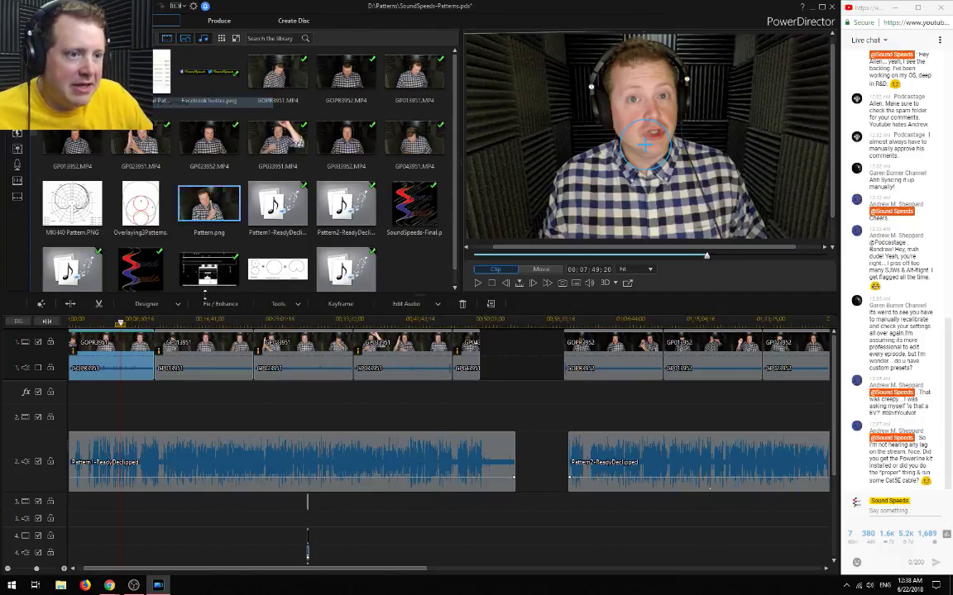
Paste the copied keyframe attributes onto the clips from GP013951 to GP043951 and check the framing at several points
{"action": "left_click", "coordinate": [203, 347]}
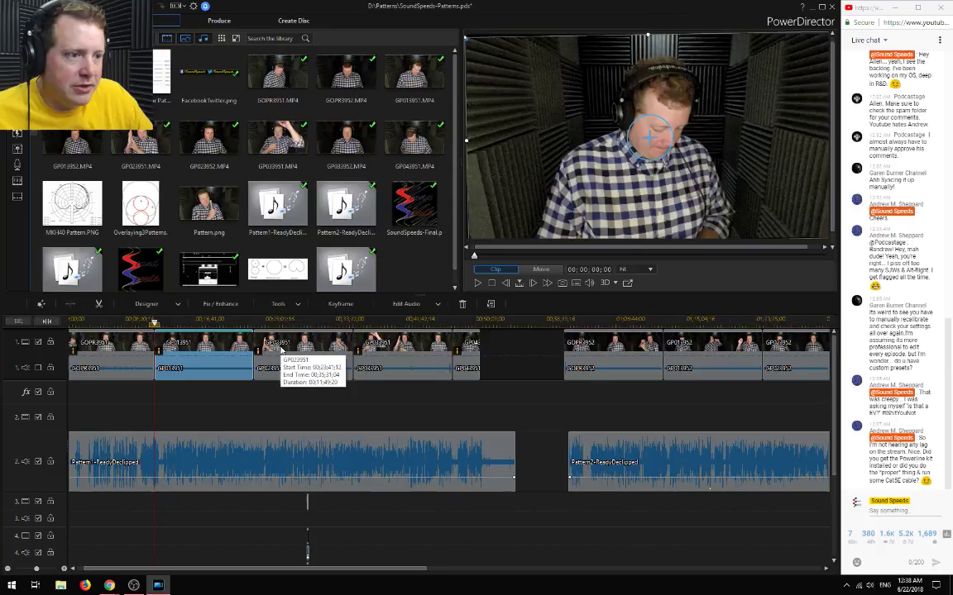
{"action": "right_click", "coordinate": [463, 347]}
{"action": "left_click", "coordinate": [500, 127]}
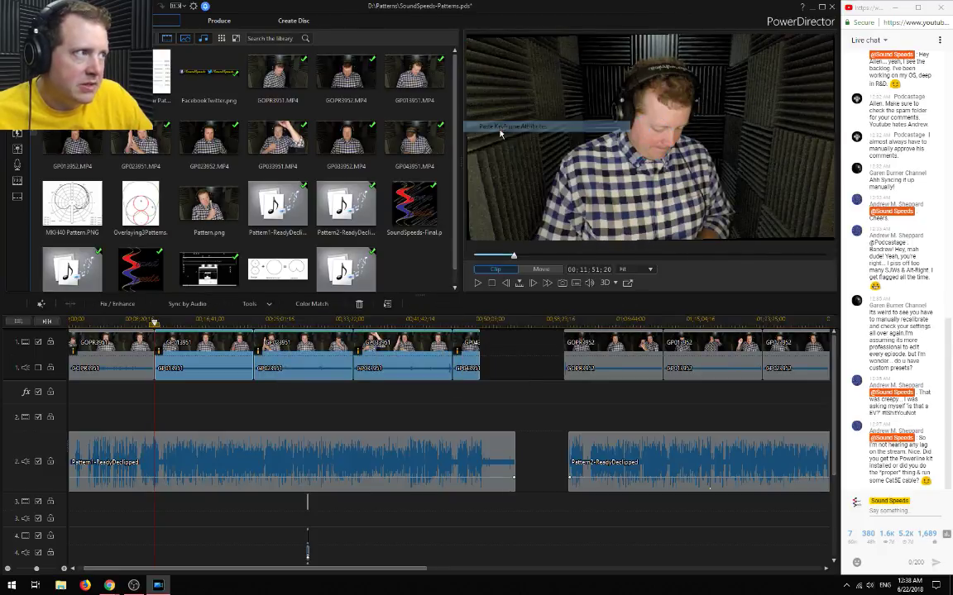
{"action": "left_click", "coordinate": [216, 319]}
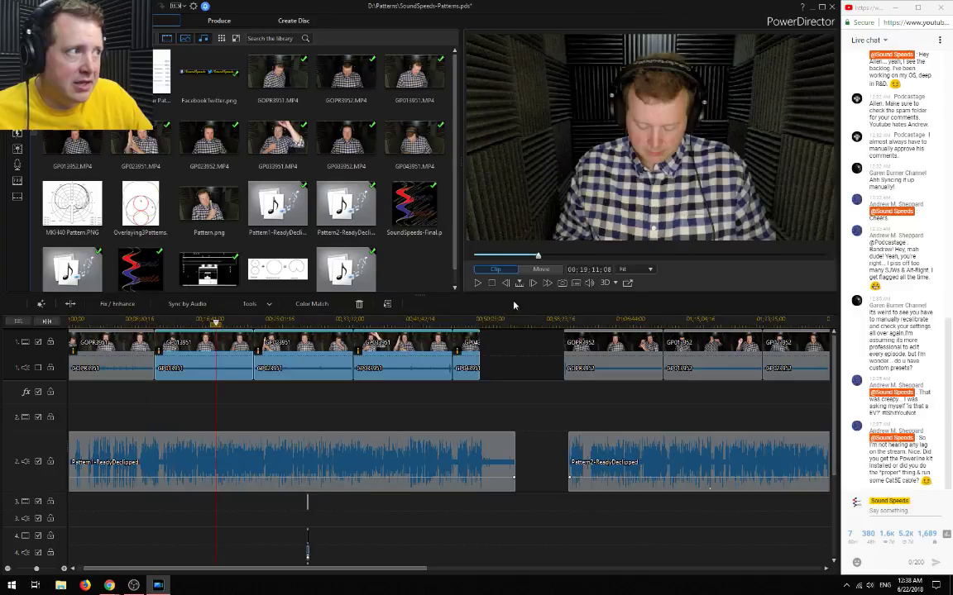
{"action": "left_click", "coordinate": [297, 320]}
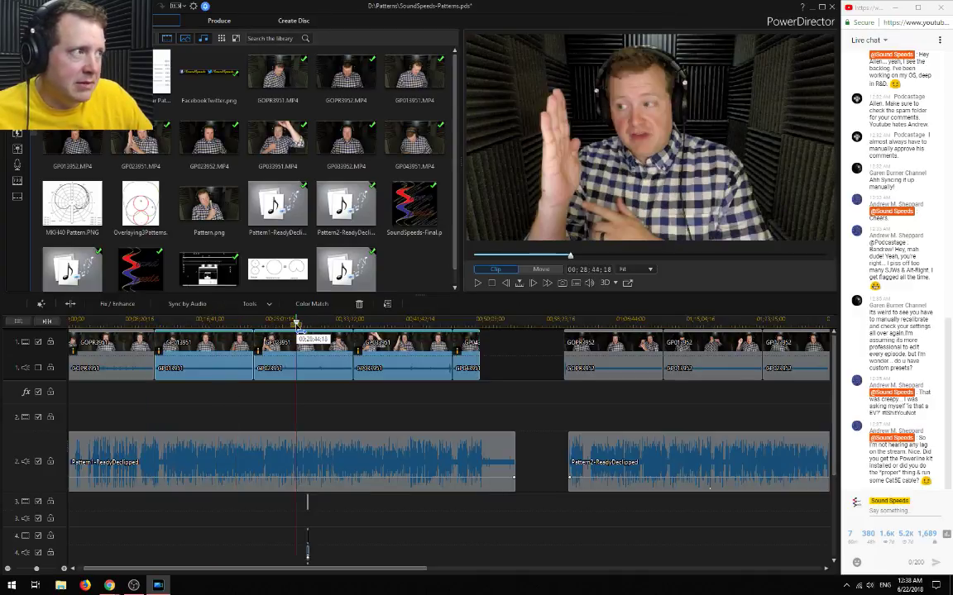
{"action": "left_click", "coordinate": [377, 320]}
{"action": "left_click", "coordinate": [468, 320]}
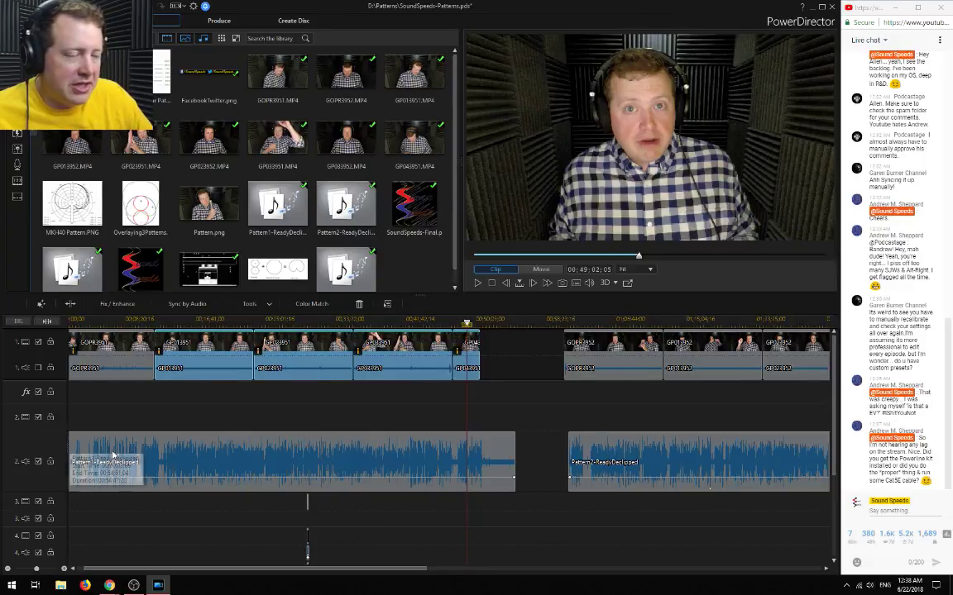
Compare the framing of the GOPR3952 clip with that of the adjusted 3951 clips along the timeline
{"action": "left_click", "coordinate": [569, 322]}
{"action": "scroll", "coordinate": [631, 435], "scroll_direction": "up", "scroll_amount": 3}
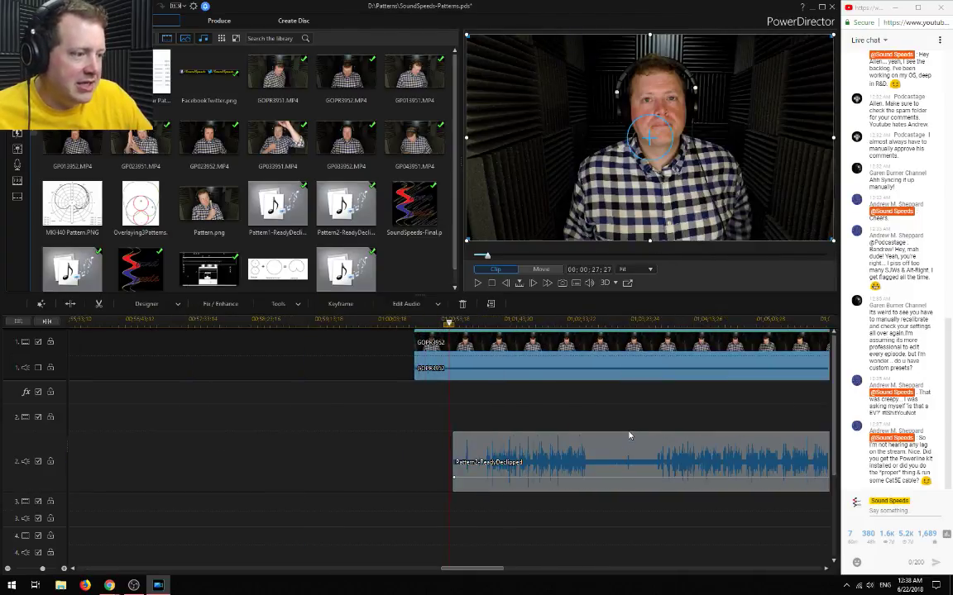
{"action": "scroll", "coordinate": [617, 436], "scroll_direction": "down", "scroll_amount": 3}
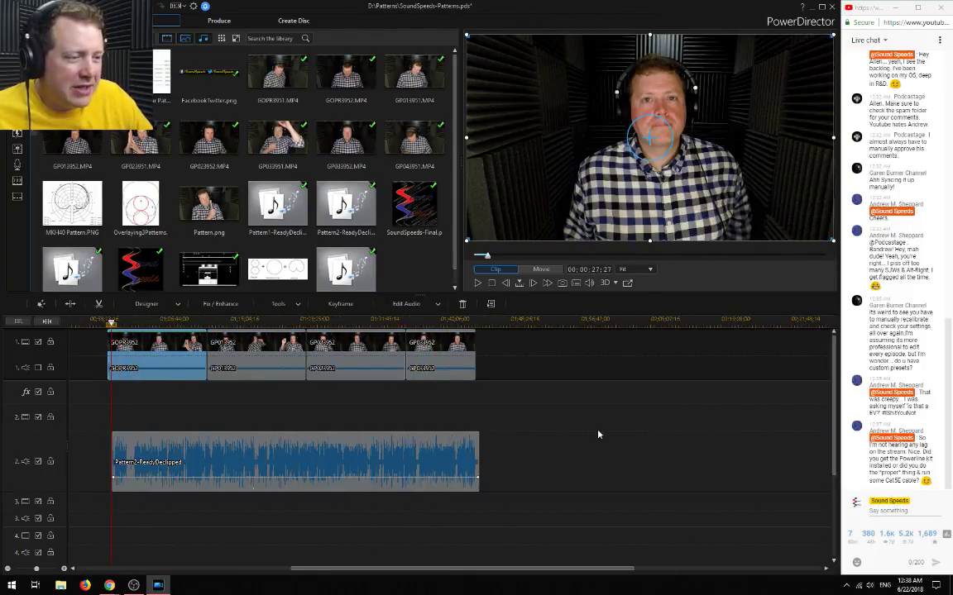
{"action": "scroll", "coordinate": [599, 434], "scroll_direction": "up", "scroll_amount": 3}
{"action": "left_click_drag", "start_coordinate": [474, 569], "coordinate": [319, 578]}
{"action": "scroll", "coordinate": [420, 406], "scroll_direction": "down", "scroll_amount": 3}
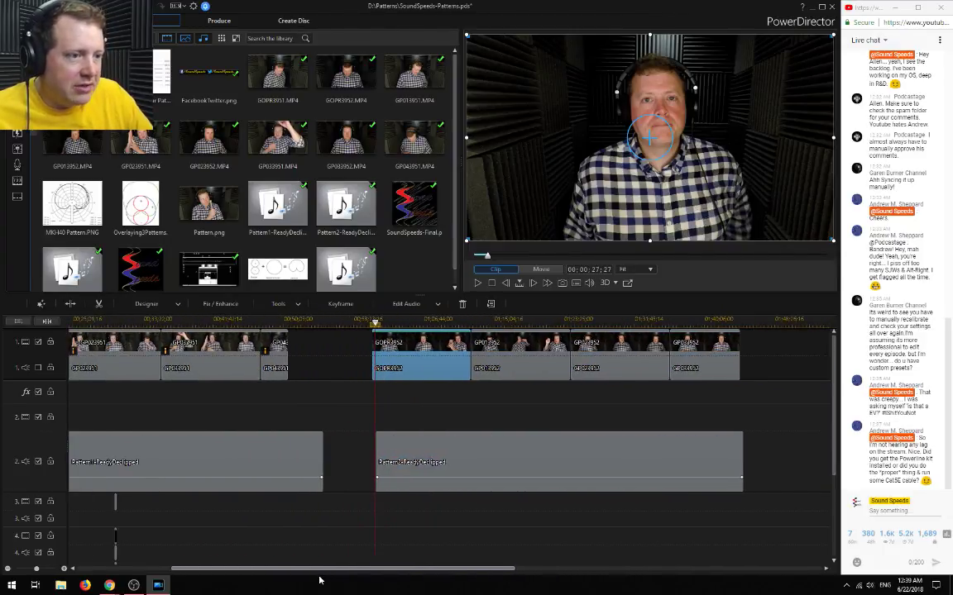
{"action": "left_click", "coordinate": [270, 321]}
{"action": "left_click", "coordinate": [425, 323]}
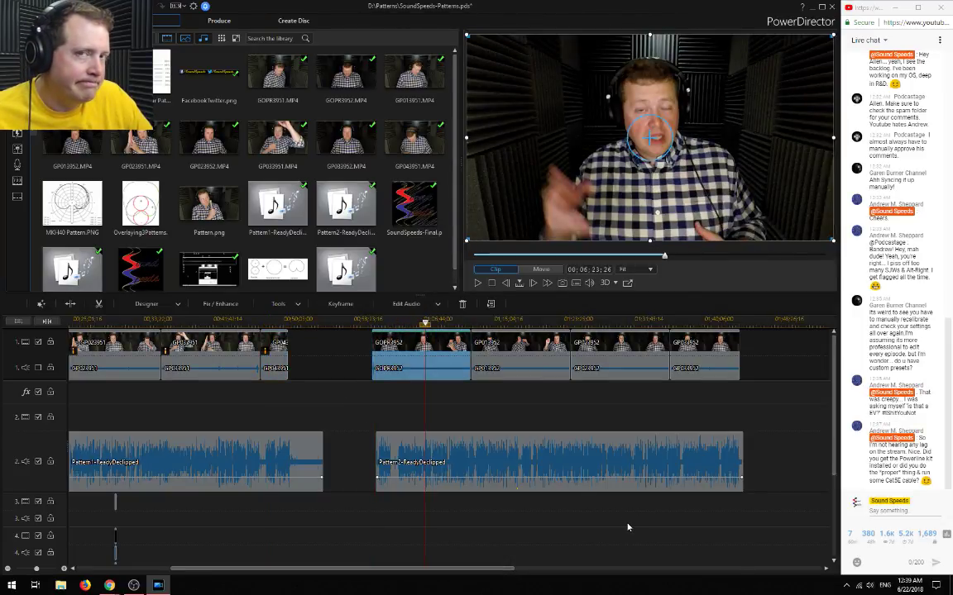
{"action": "left_click", "coordinate": [230, 321]}
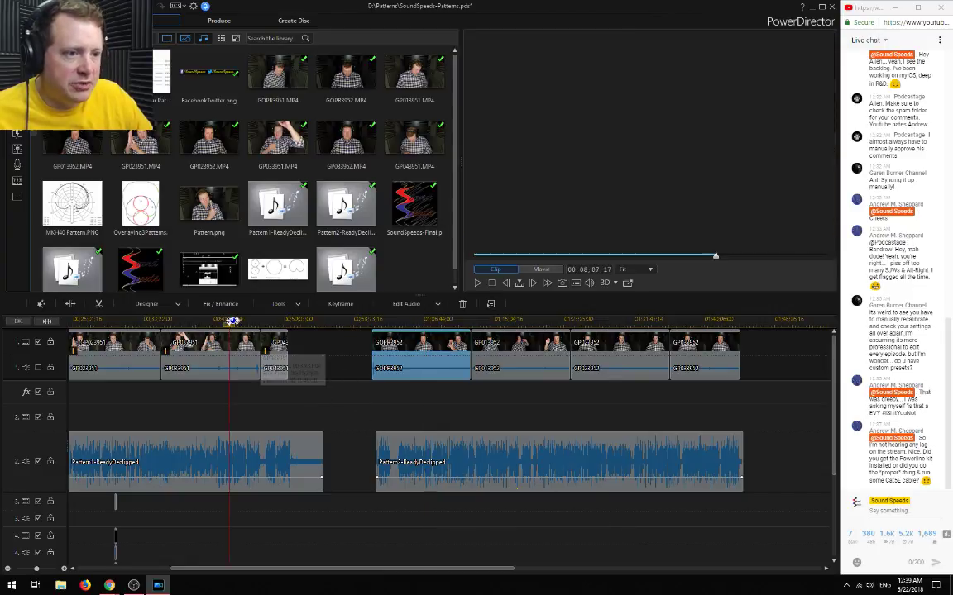
{"action": "left_click", "coordinate": [278, 347]}
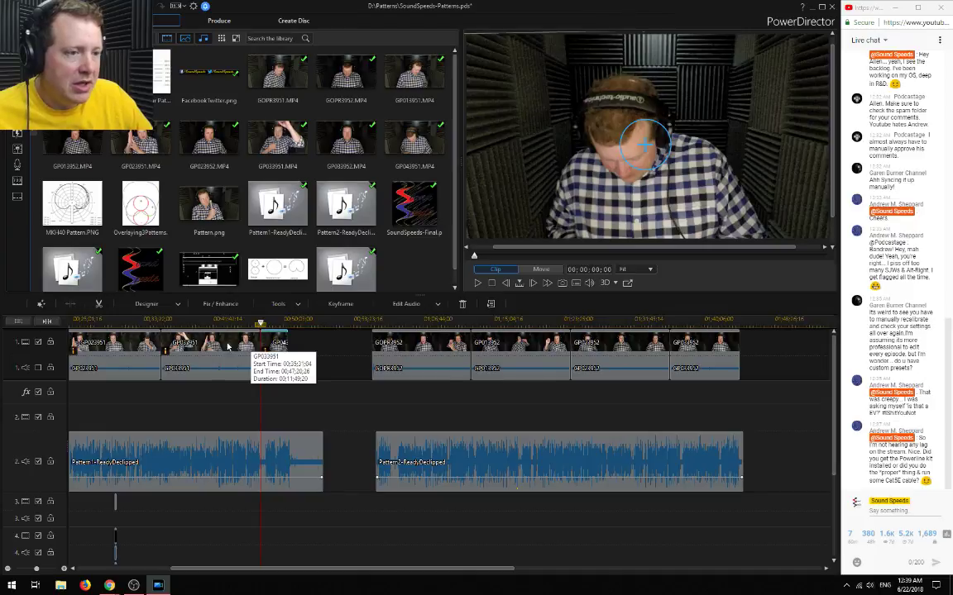
{"action": "left_click", "coordinate": [424, 347]}
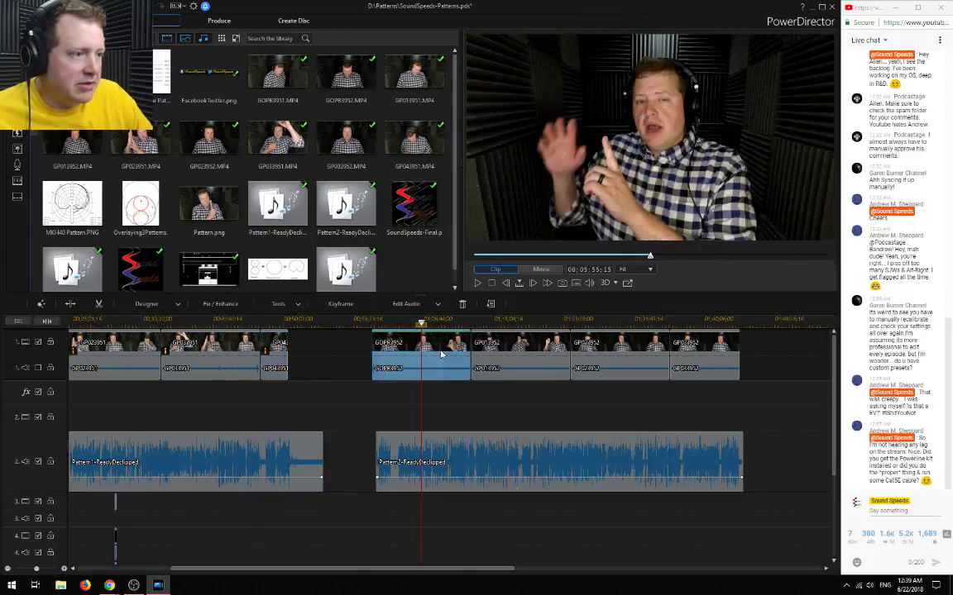
Try pasting the copied keyframe attributes onto the GOPR3952 clip
{"action": "left_click", "coordinate": [447, 323]}
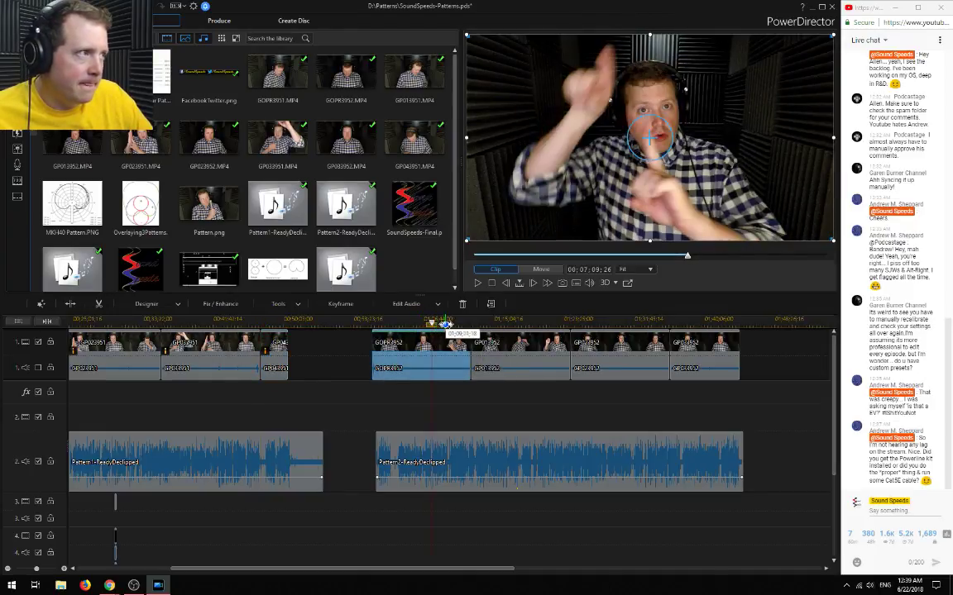
{"action": "right_click", "coordinate": [447, 345]}
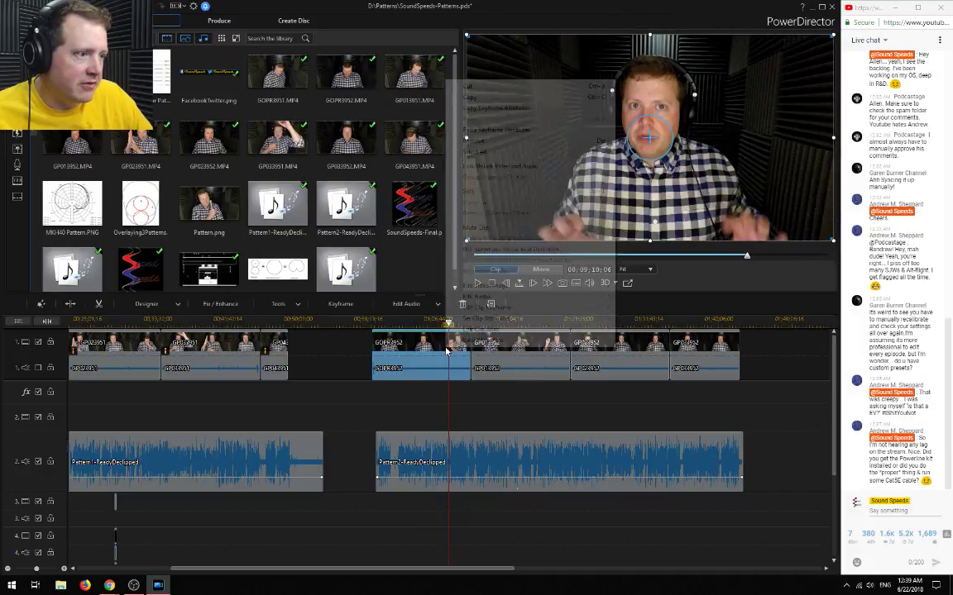
{"action": "left_click", "coordinate": [506, 131]}
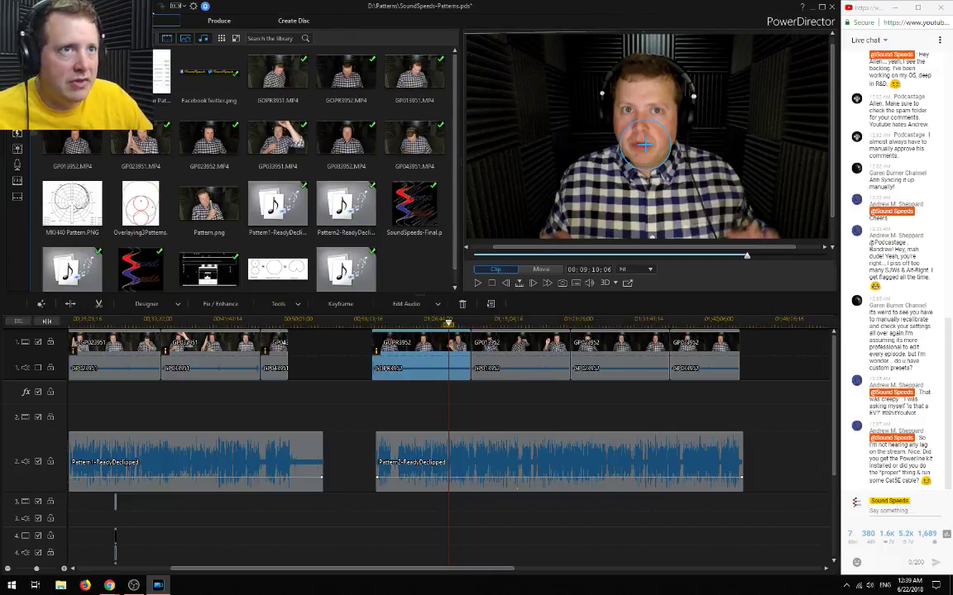
{"action": "left_click", "coordinate": [431, 321]}
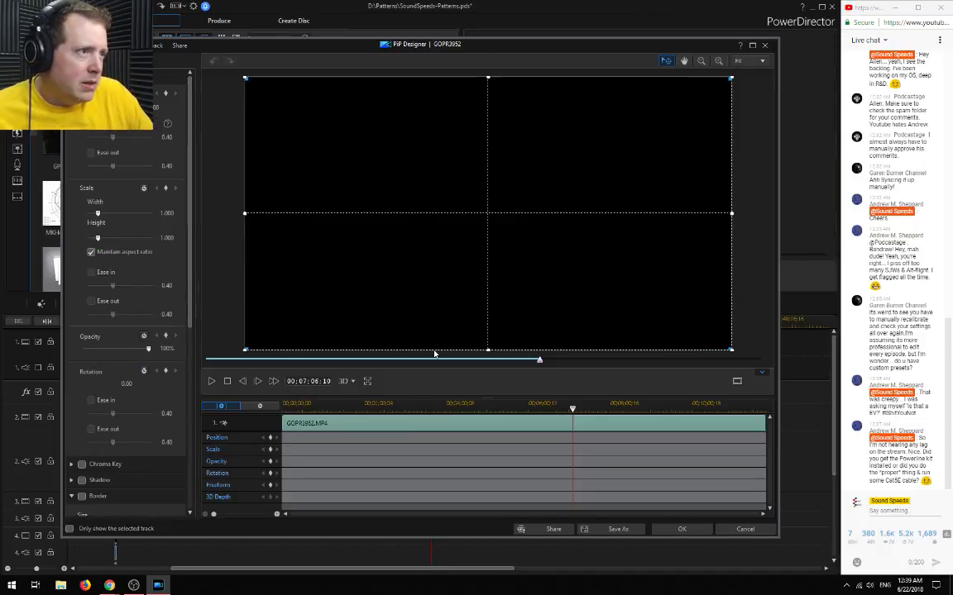
{"action": "double_click", "coordinate": [392, 339]}
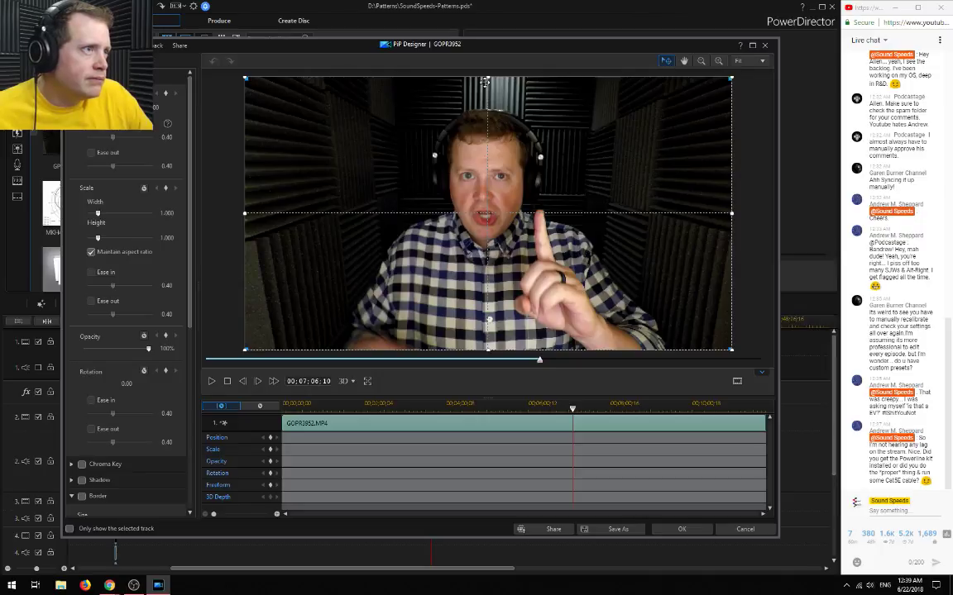
{"action": "left_click", "coordinate": [745, 529]}
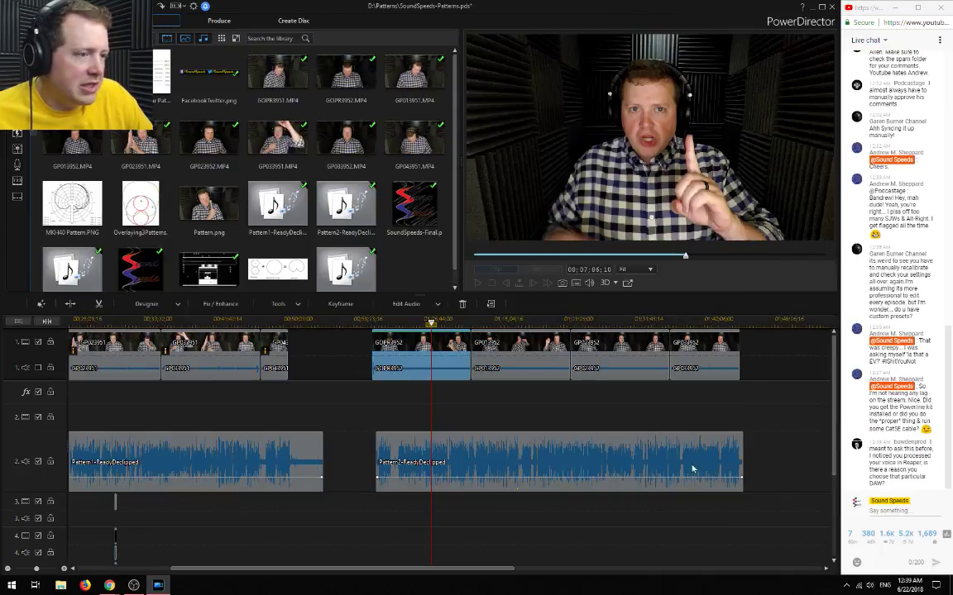
Rotate the GOPR3952 and GP013952 clips to 359 degrees with the video rotation power tool
{"action": "left_click", "coordinate": [216, 305]}
{"action": "left_click", "coordinate": [279, 304]}
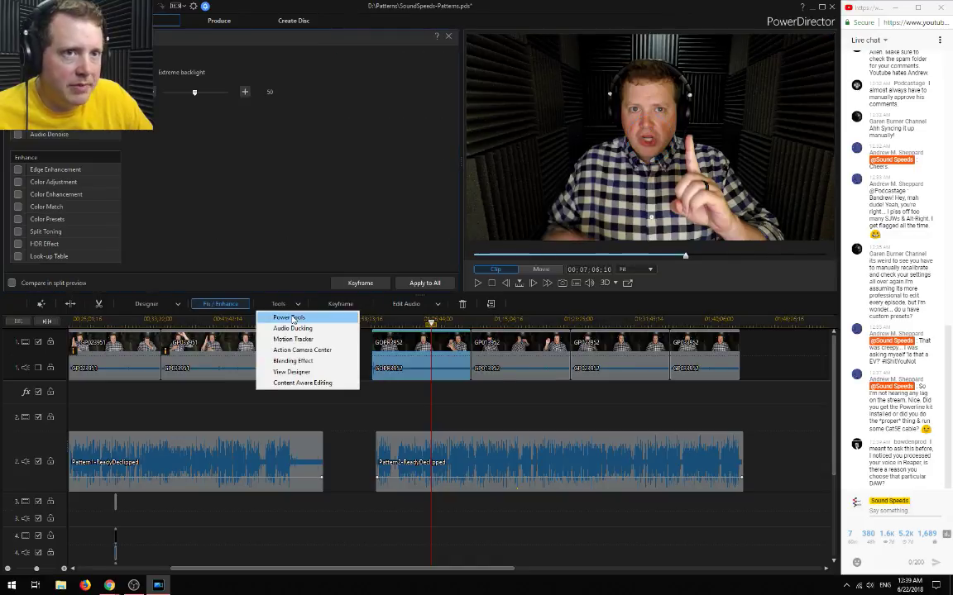
{"action": "left_click", "coordinate": [290, 317]}
{"action": "scroll", "coordinate": [229, 129], "scroll_direction": "up", "scroll_amount": 2}
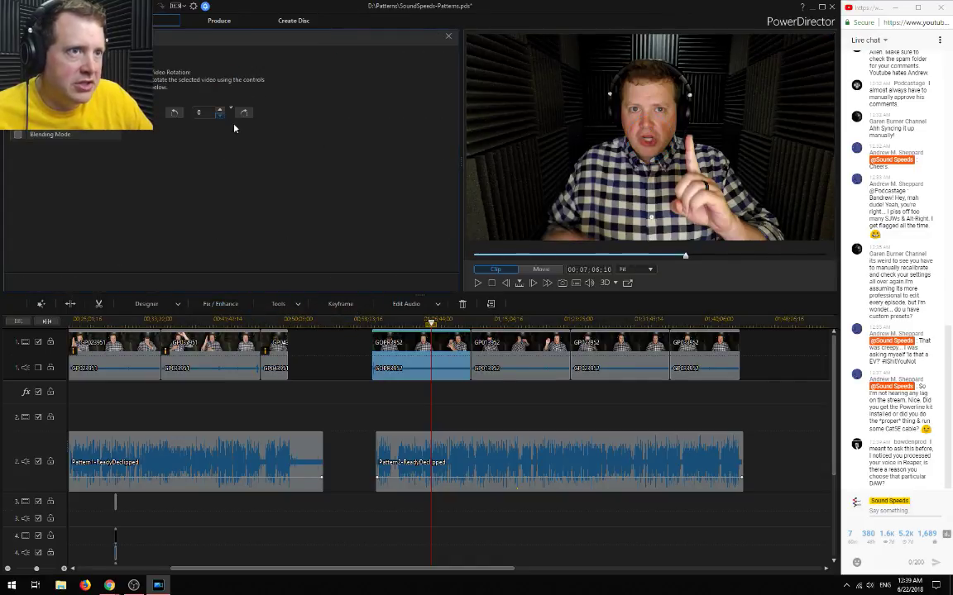
{"action": "left_click", "coordinate": [496, 359]}
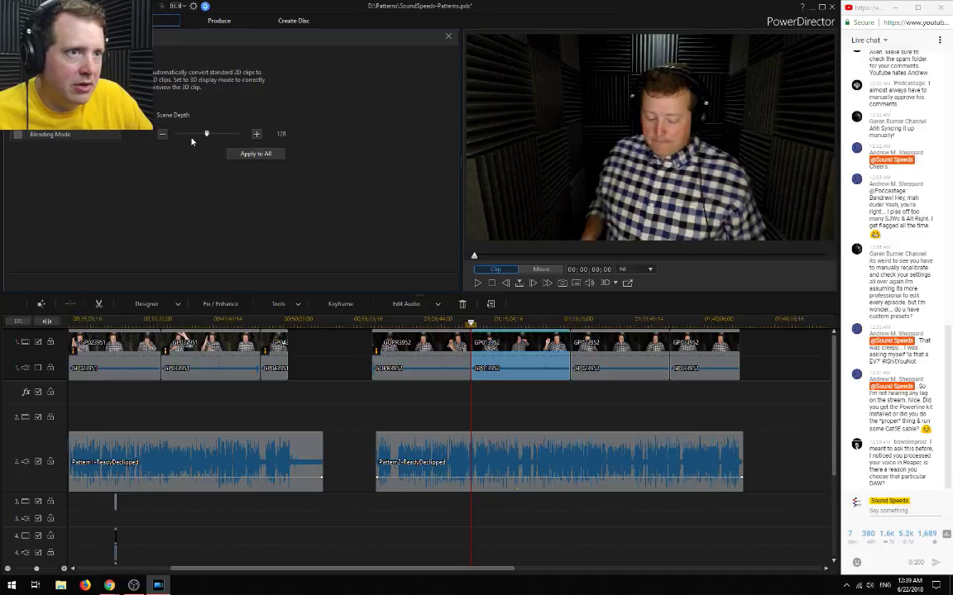
{"action": "scroll", "coordinate": [223, 117], "scroll_direction": "up", "scroll_amount": 2}
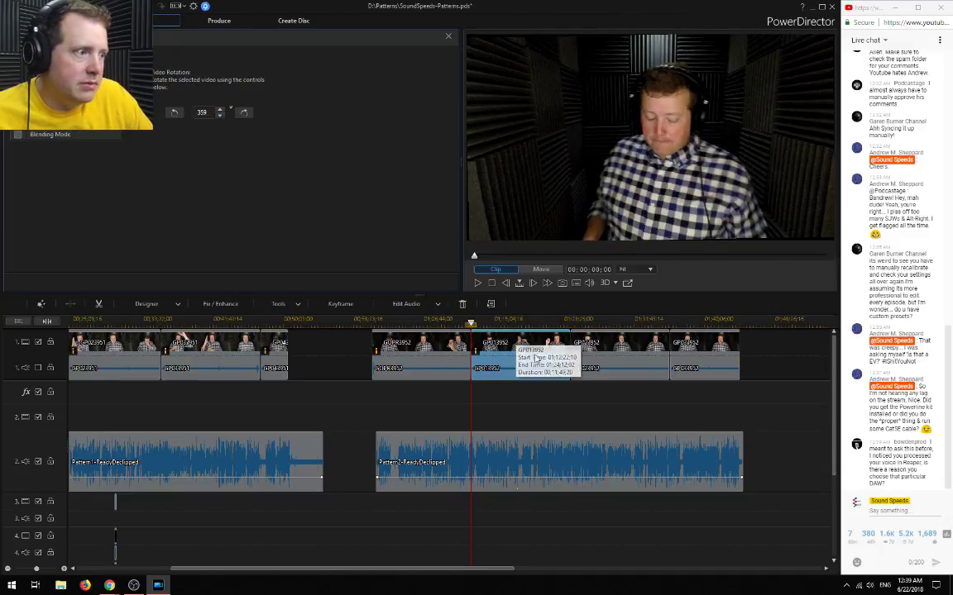
Set the video rotation of the GP023952 and GP033952 clips to 359 degrees
{"action": "left_click", "coordinate": [595, 359]}
{"action": "scroll", "coordinate": [224, 124], "scroll_direction": "up", "scroll_amount": 2}
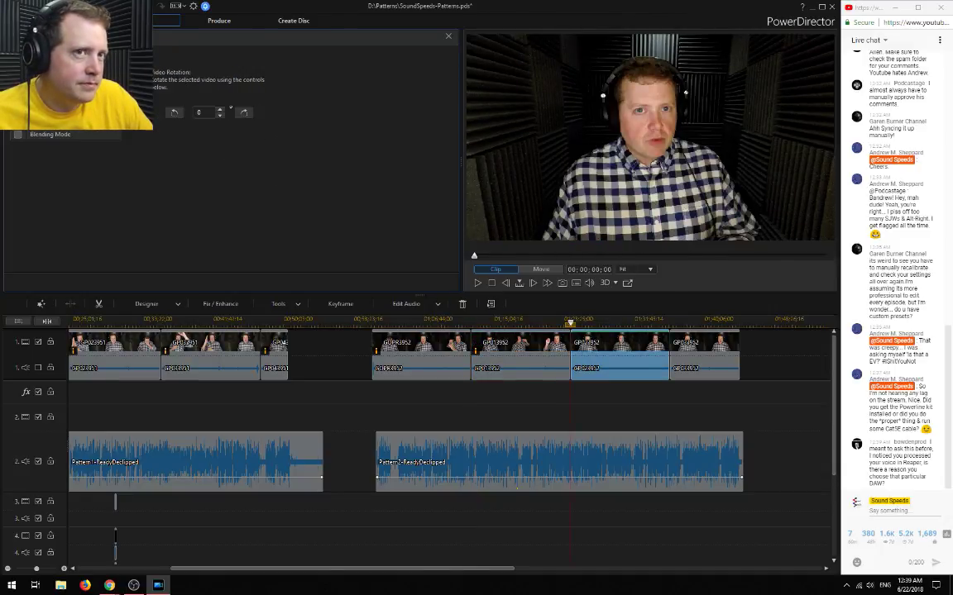
{"action": "left_click", "coordinate": [221, 116]}
{"action": "left_click", "coordinate": [699, 357]}
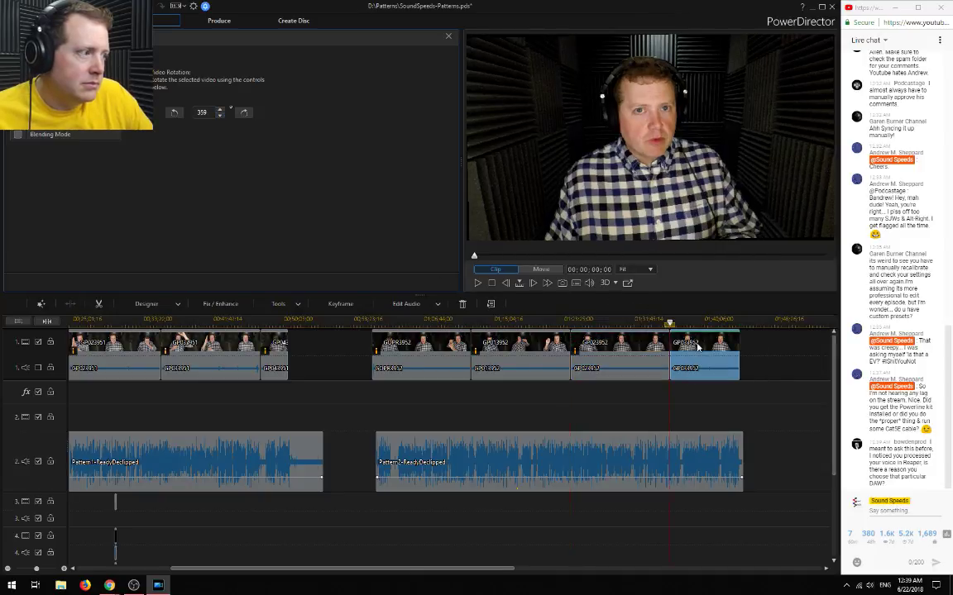
{"action": "scroll", "coordinate": [195, 129], "scroll_direction": "up", "scroll_amount": 2}
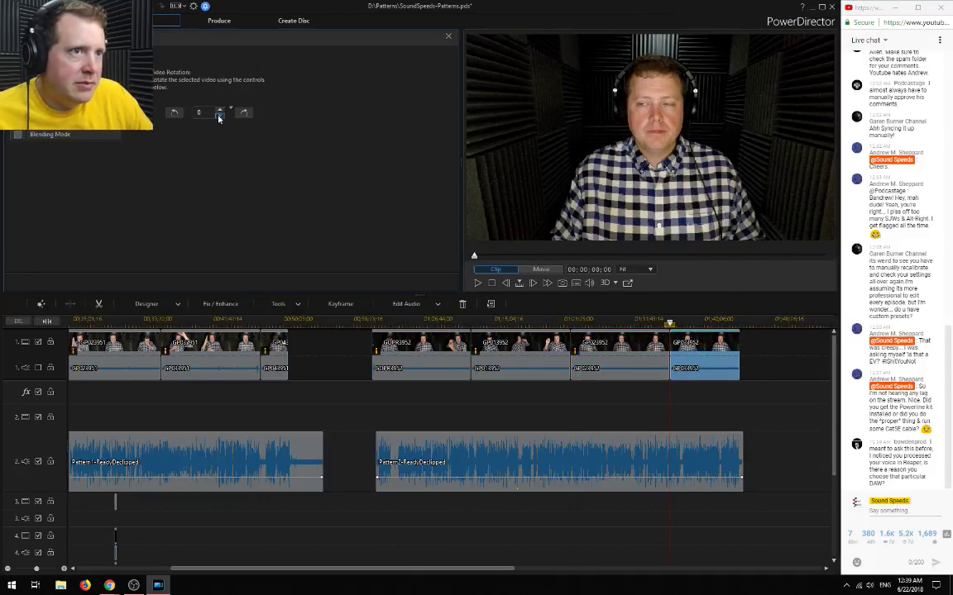
{"action": "left_click", "coordinate": [220, 116]}
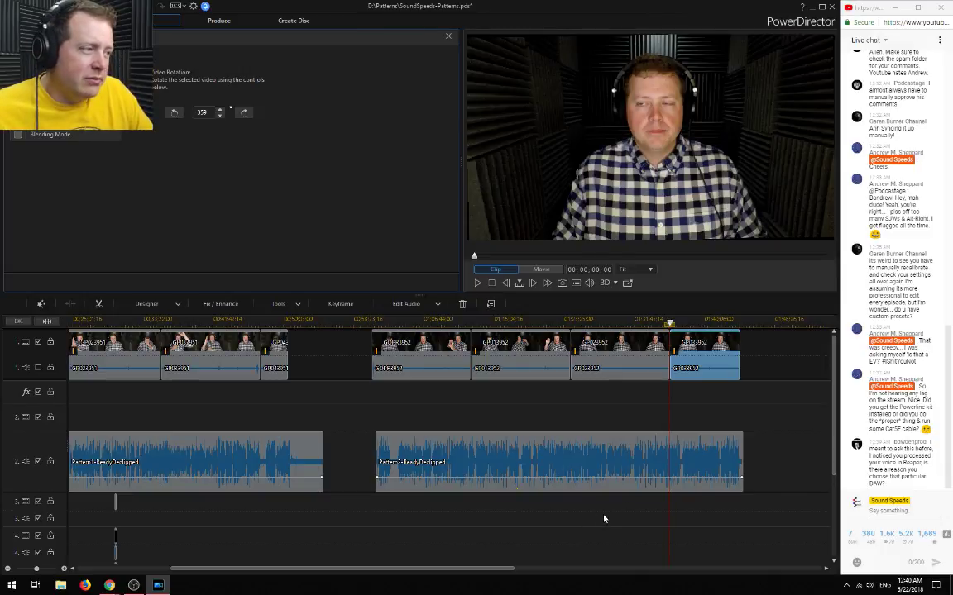
Check the straightened GOPR3952 clip, close the rotation settings, and enlarge its picture to a scale of about 1.127 in the PiP Designer
{"action": "left_click", "coordinate": [422, 344]}
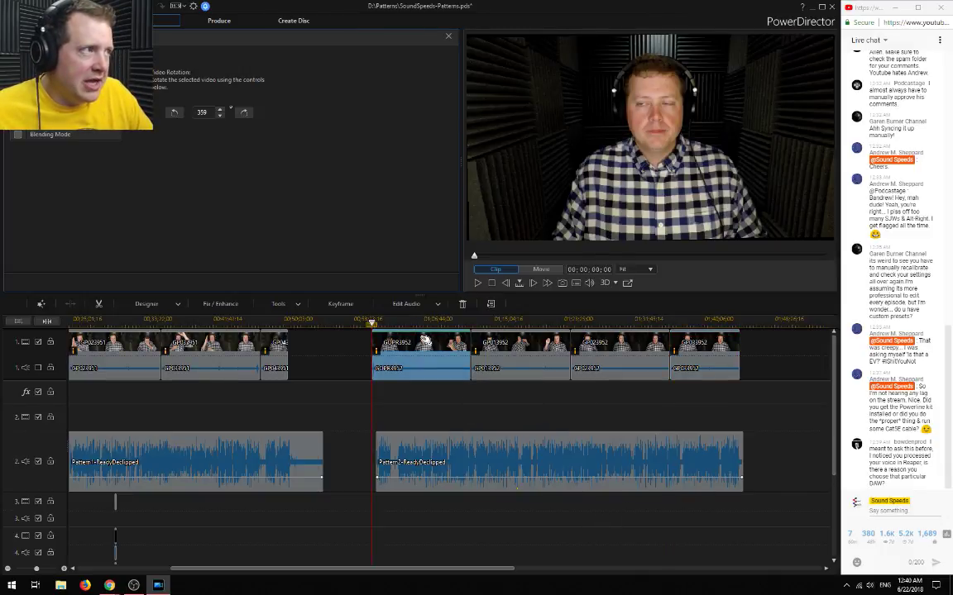
{"action": "left_click", "coordinate": [431, 320]}
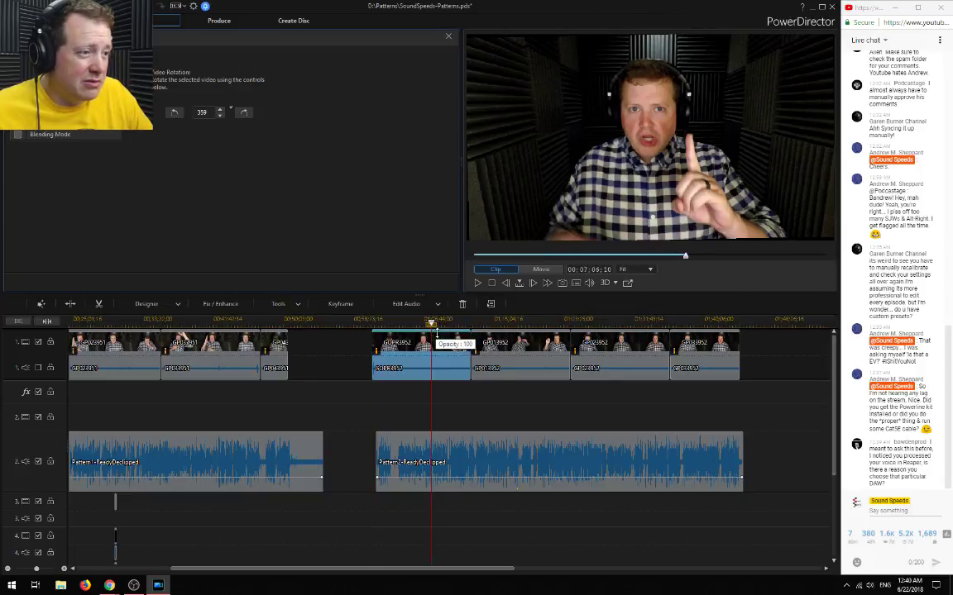
{"action": "left_click", "coordinate": [424, 323]}
{"action": "left_click_drag", "start_coordinate": [426, 324], "coordinate": [439, 324]}
{"action": "left_click", "coordinate": [426, 354]}
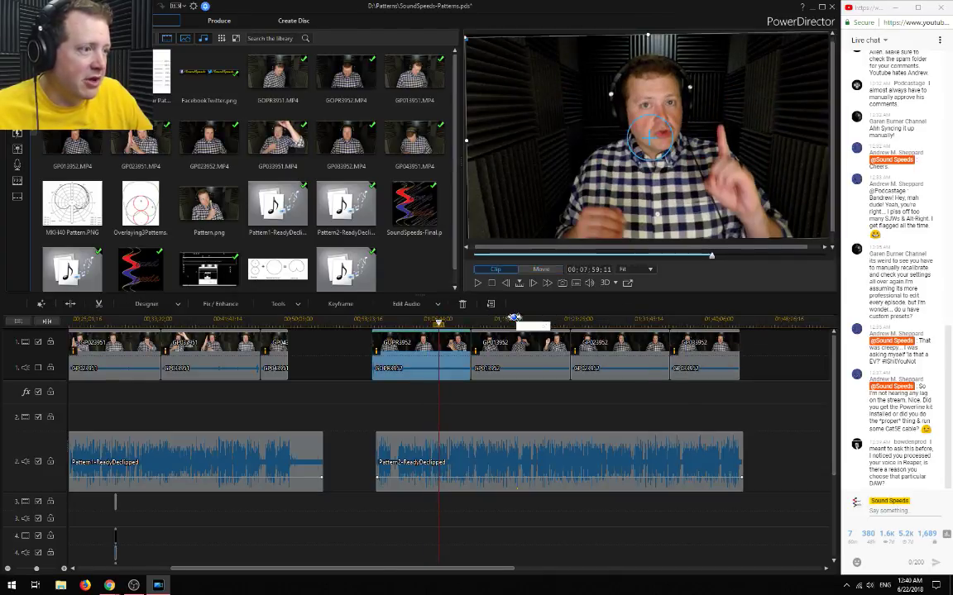
{"action": "double_click", "coordinate": [439, 342]}
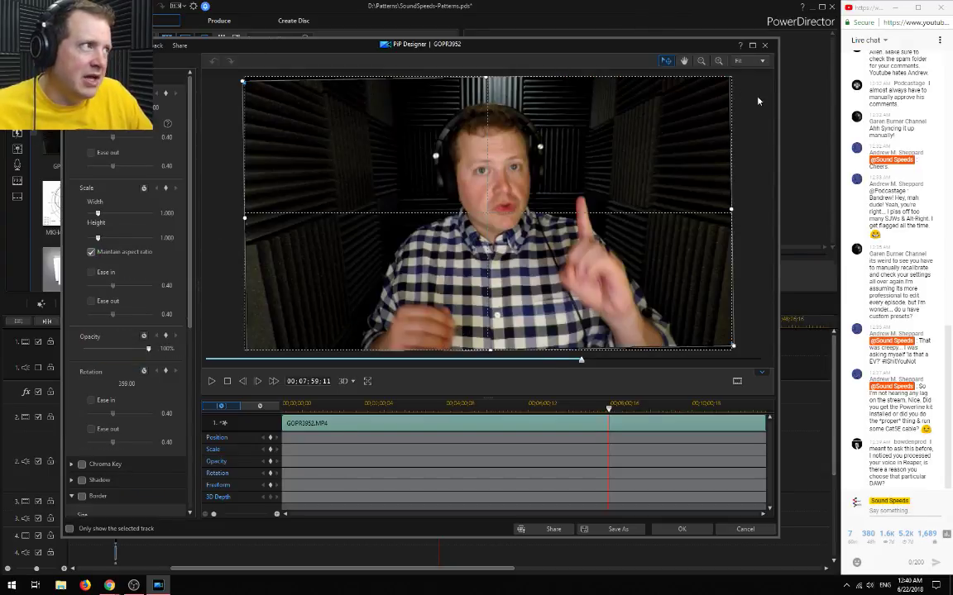
{"action": "left_click", "coordinate": [701, 62]}
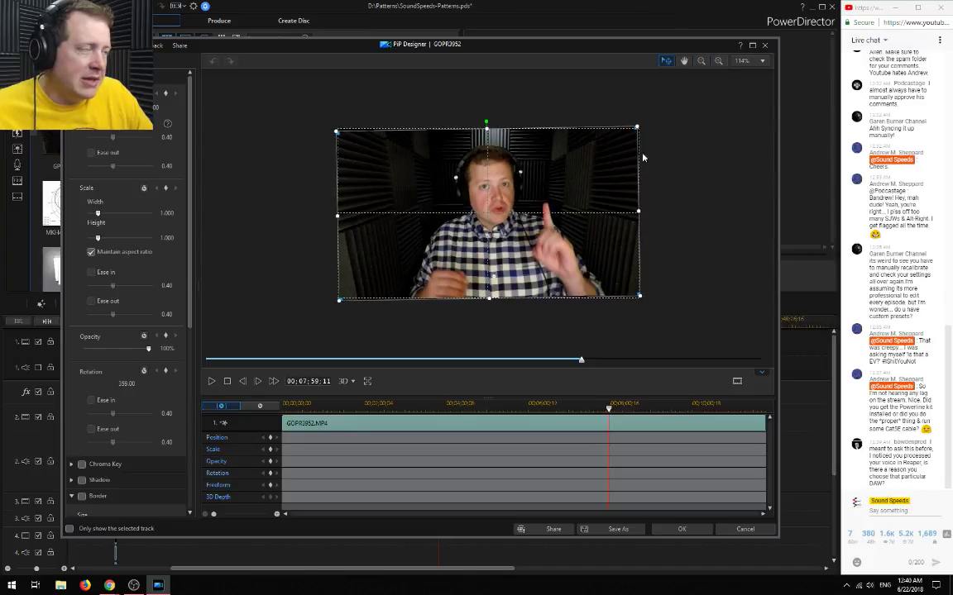
{"action": "left_click", "coordinate": [718, 61]}
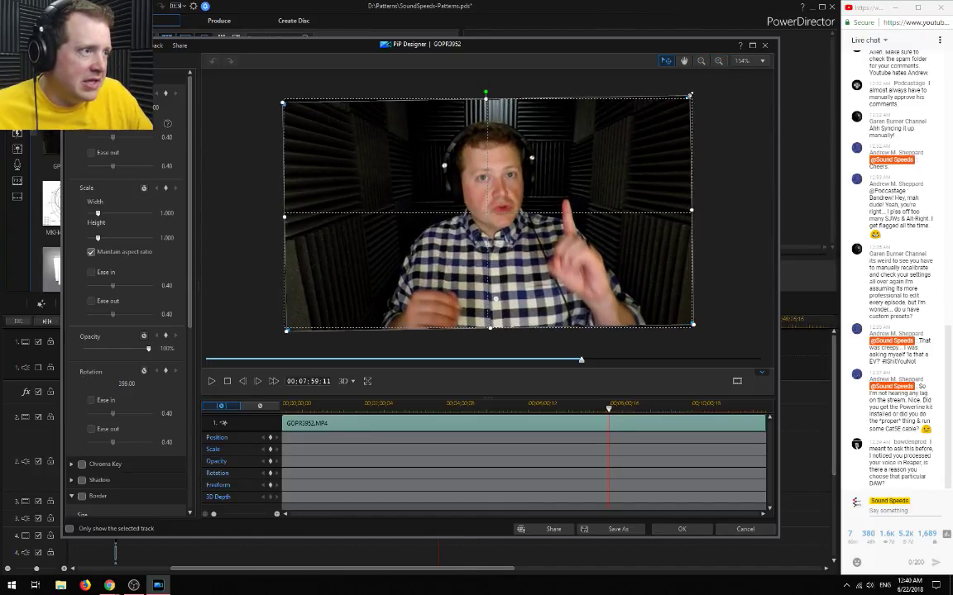
{"action": "left_click_drag", "start_coordinate": [690, 96], "coordinate": [718, 76]}
{"action": "mouse_move", "coordinate": [656, 186]}
{"action": "left_mouse_down"}
{"action": "mouse_move", "coordinate": [627, 186]}
{"action": "mouse_move", "coordinate": [641, 191]}
{"action": "left_mouse_up"}
{"action": "left_click_drag", "start_coordinate": [708, 329], "coordinate": [720, 333]}
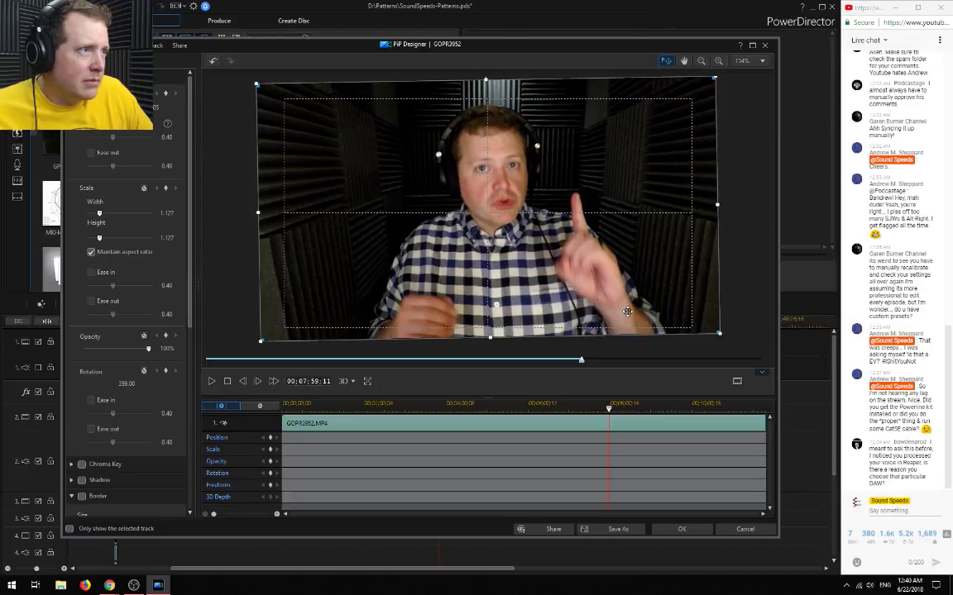
Reduce the GOPR3952 picture's scale to about 1.109, nudge it so the speaker is centred, and apply the changes
{"action": "left_click_drag", "start_coordinate": [628, 311], "coordinate": [624, 310]}
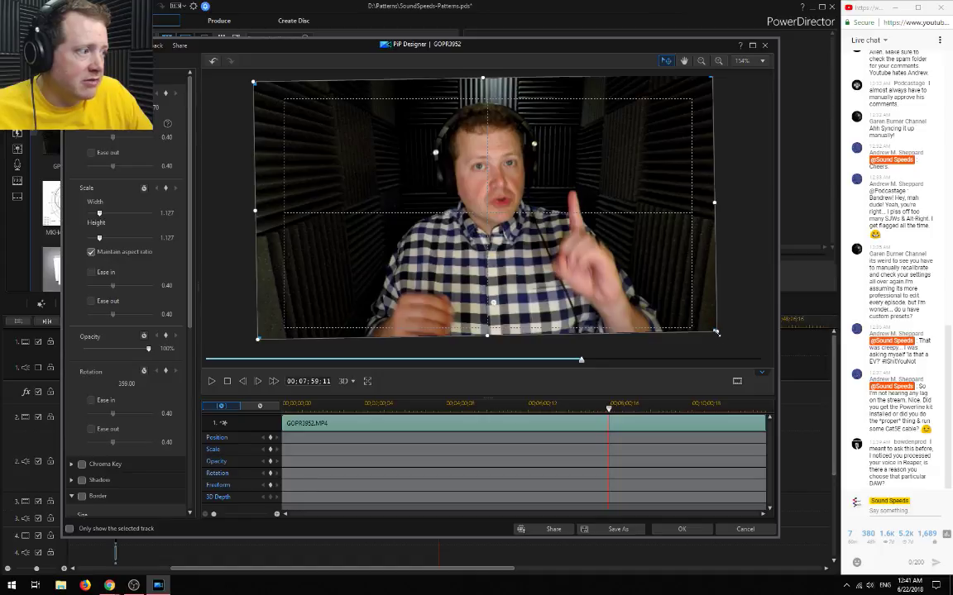
{"action": "left_click_drag", "start_coordinate": [716, 332], "coordinate": [709, 327]}
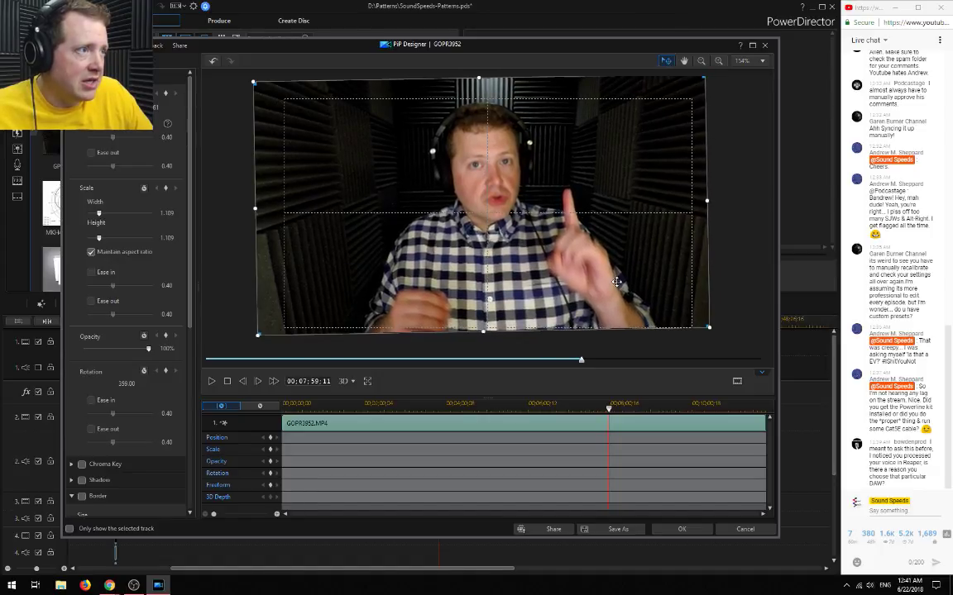
{"action": "left_click_drag", "start_coordinate": [617, 282], "coordinate": [621, 282]}
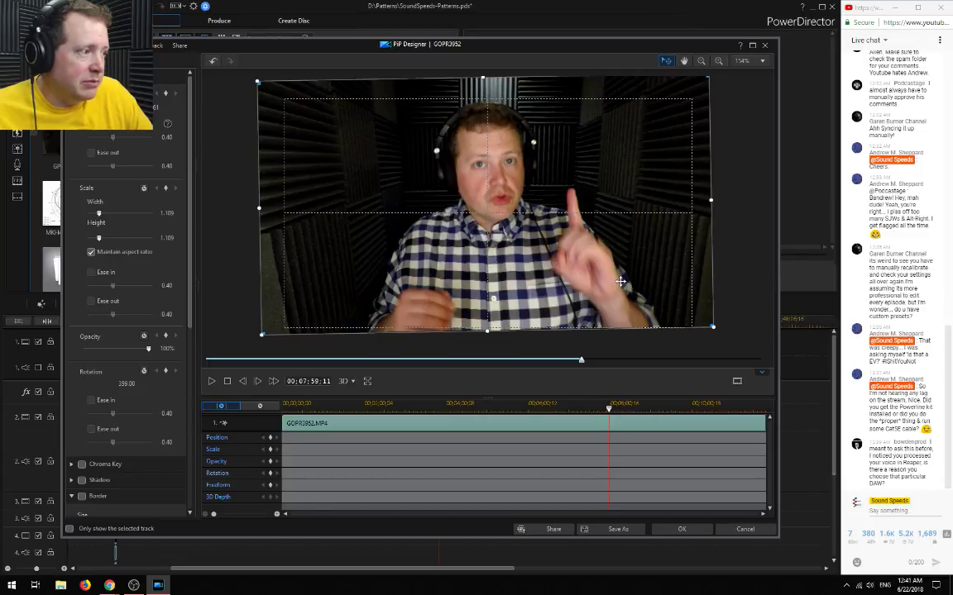
{"action": "left_click_drag", "start_coordinate": [621, 282], "coordinate": [619, 282]}
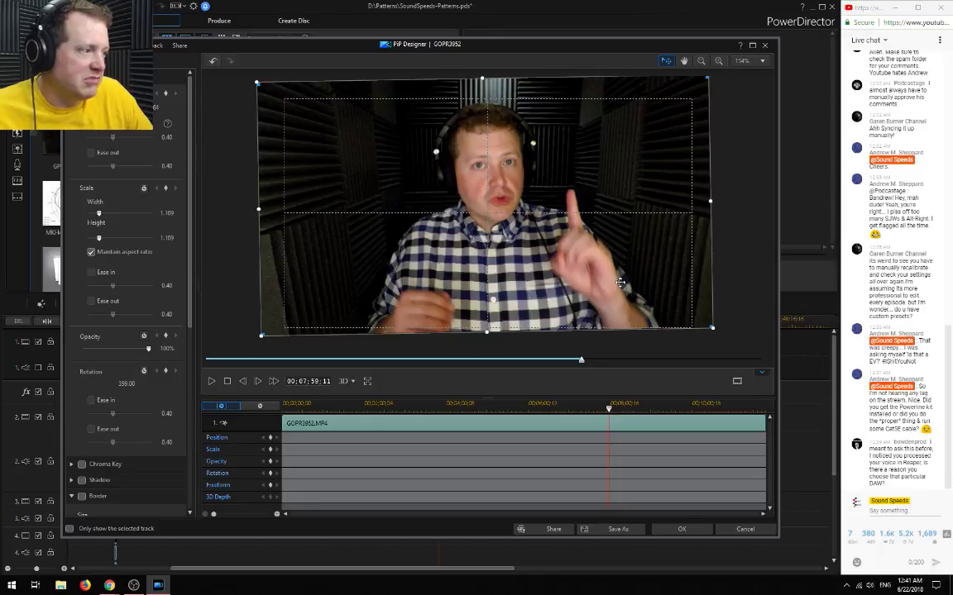
{"action": "left_click", "coordinate": [682, 529]}
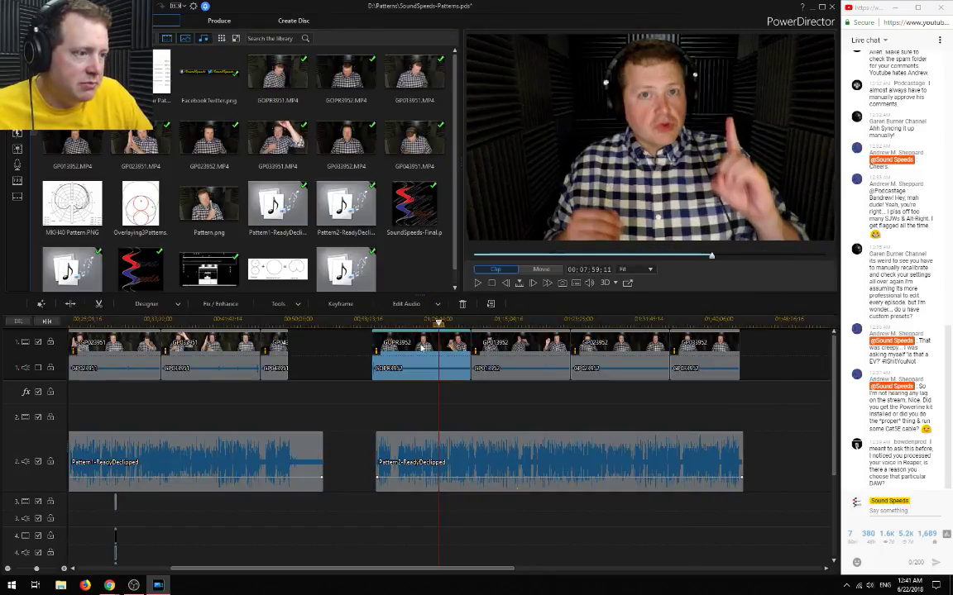
Copy the keyframe attributes of the GOPR3952 clip and paste them onto the clips from GP013952 to GP033952
{"action": "right_click", "coordinate": [422, 347]}
{"action": "left_click", "coordinate": [469, 99]}
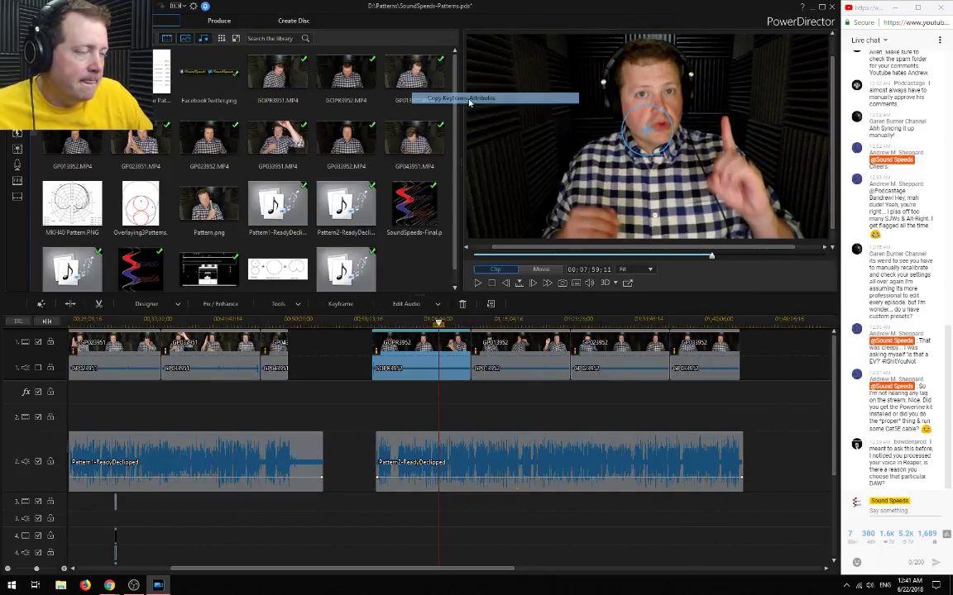
{"action": "left_click", "coordinate": [496, 352]}
{"action": "left_click", "coordinate": [630, 349], "text": "ctrl"}
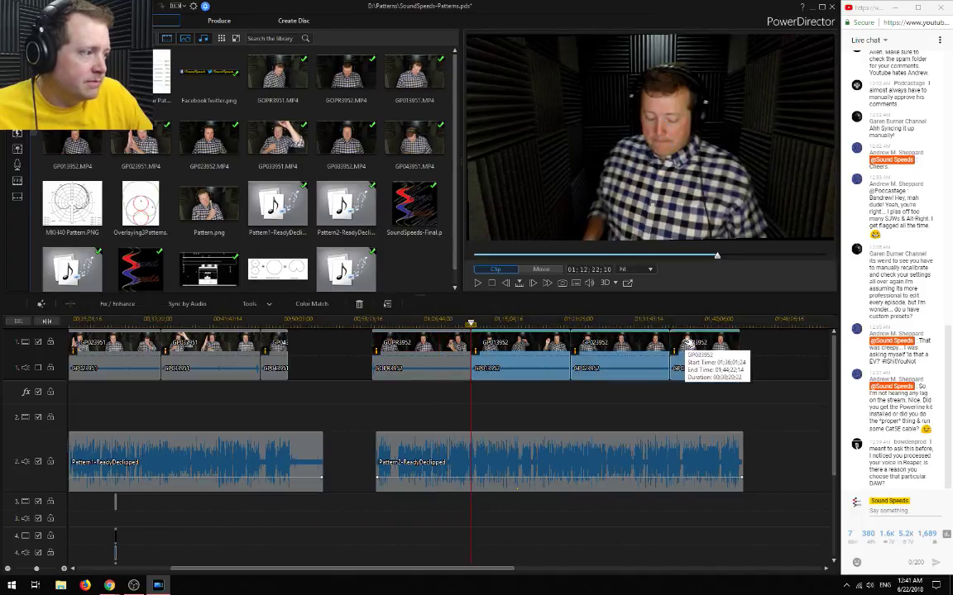
{"action": "right_click", "coordinate": [611, 316]}
{"action": "left_click", "coordinate": [662, 122]}
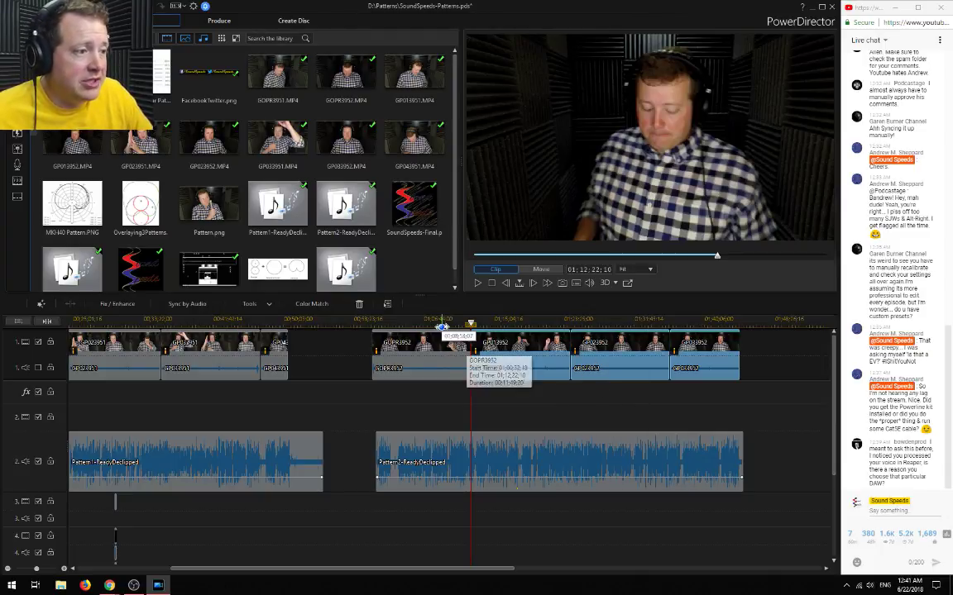
Apply Color Match at level 0.5 to the GOPR3952 clip with GP033951 as the reference, comparing both clips before and after
{"action": "left_click", "coordinate": [437, 357]}
{"action": "left_click", "coordinate": [164, 351]}
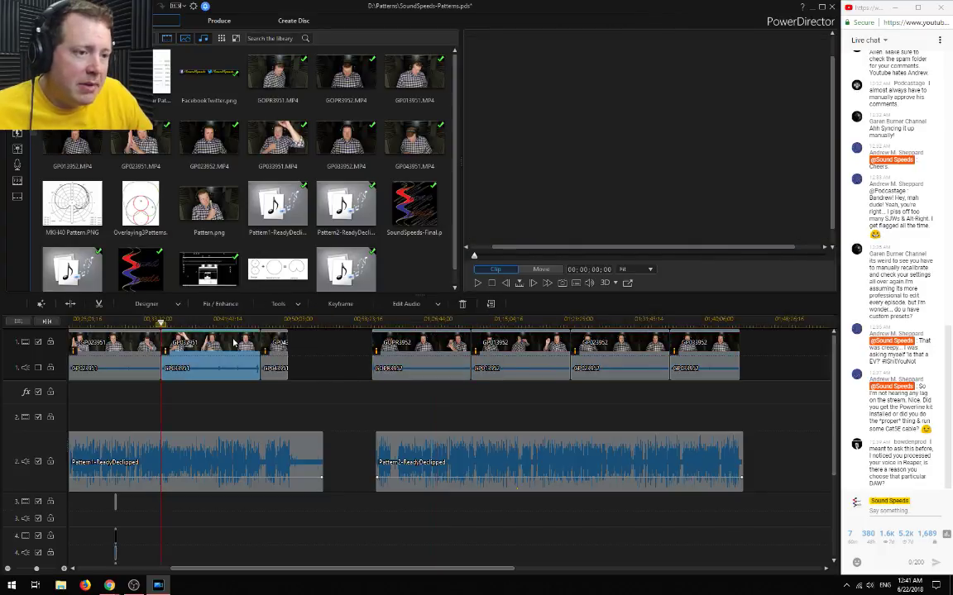
{"action": "left_click", "coordinate": [383, 358], "text": "ctrl"}
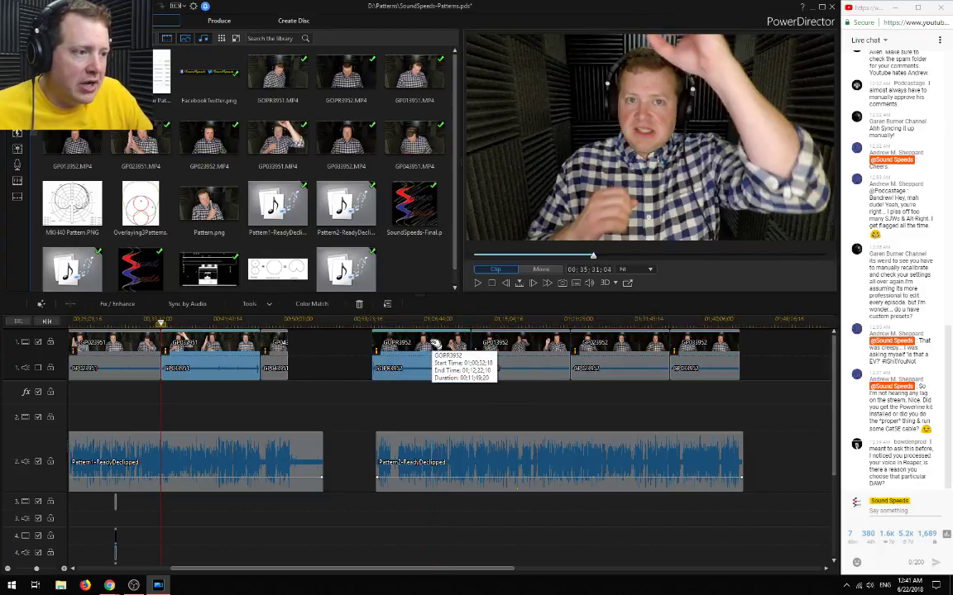
{"action": "left_click", "coordinate": [214, 321]}
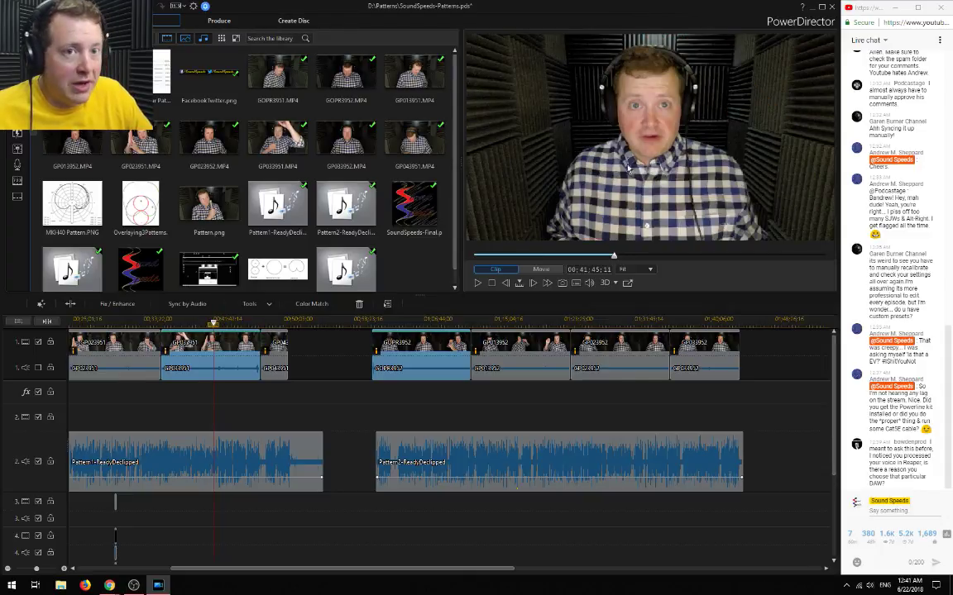
{"action": "left_click", "coordinate": [427, 321]}
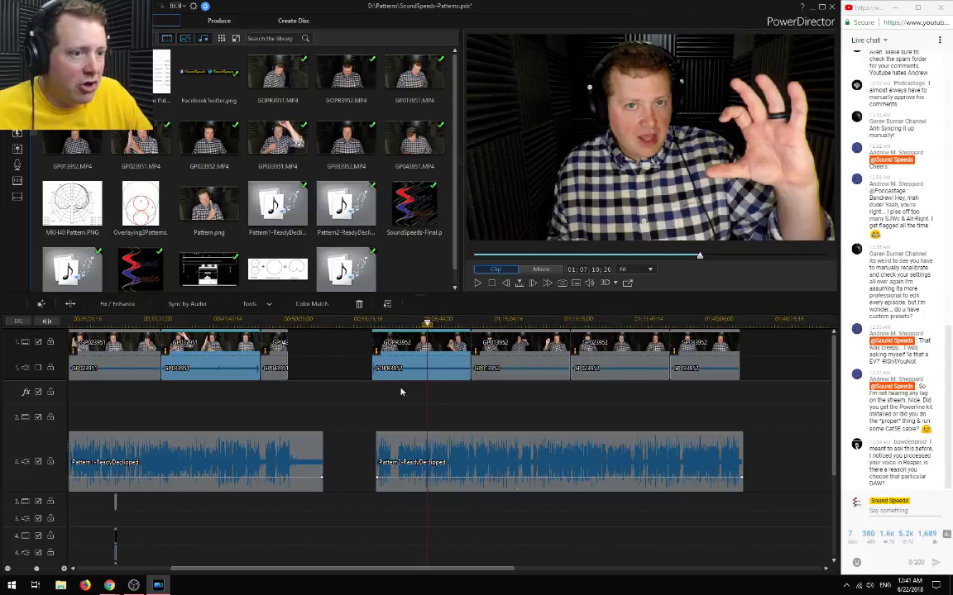
{"action": "left_click", "coordinate": [312, 304]}
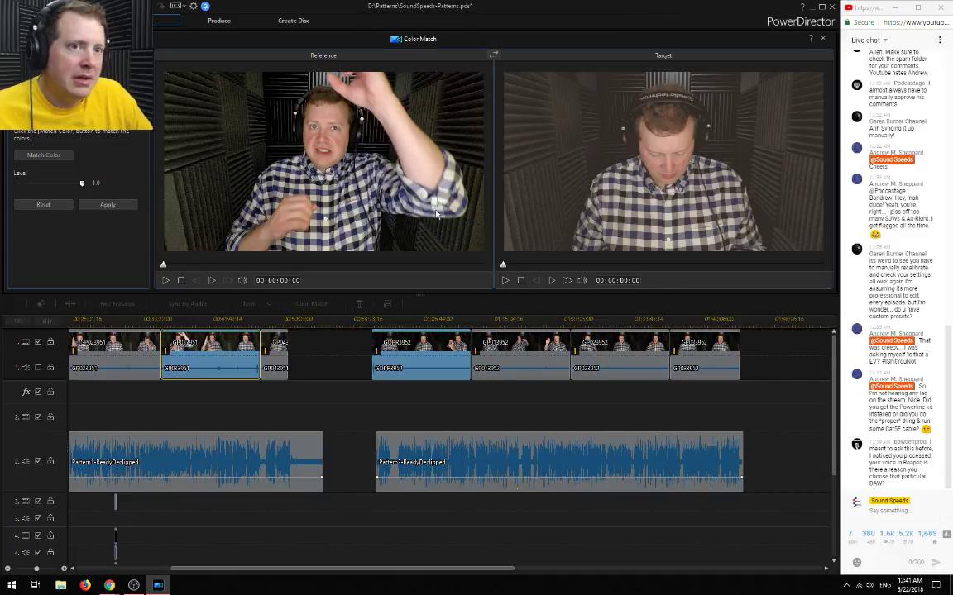
{"action": "left_click_drag", "start_coordinate": [82, 185], "coordinate": [51, 191]}
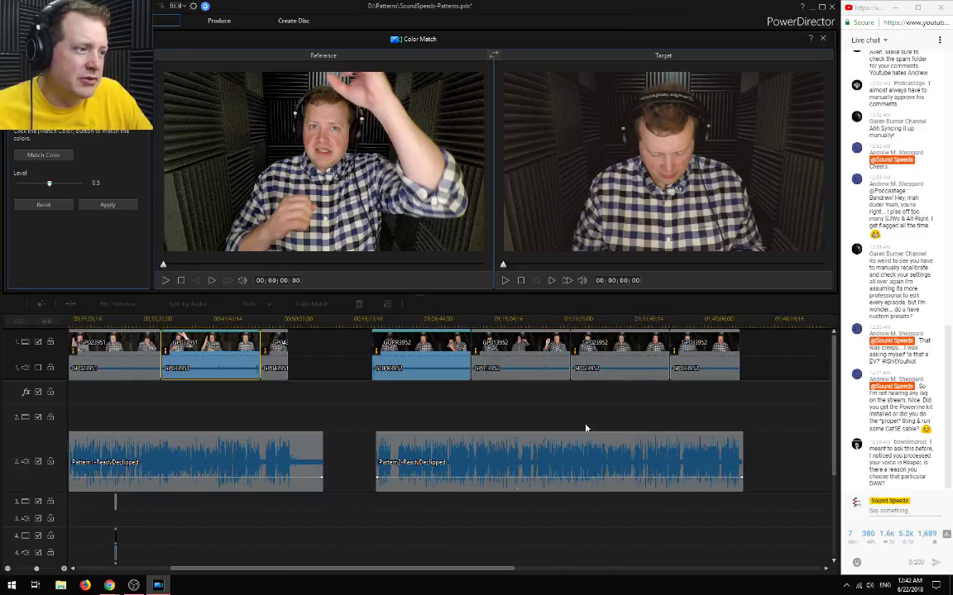
{"action": "left_click", "coordinate": [112, 209]}
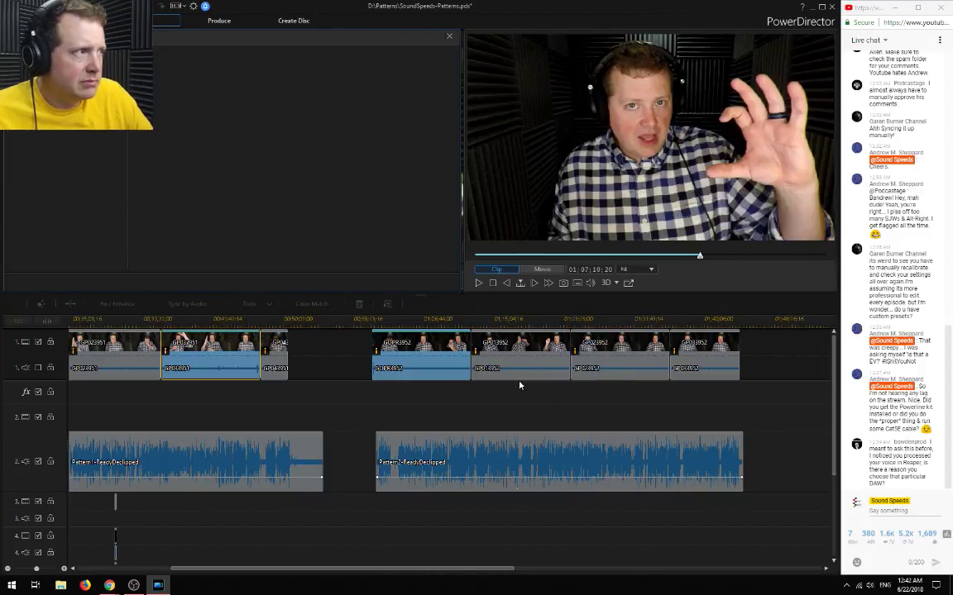
{"action": "left_click", "coordinate": [441, 321]}
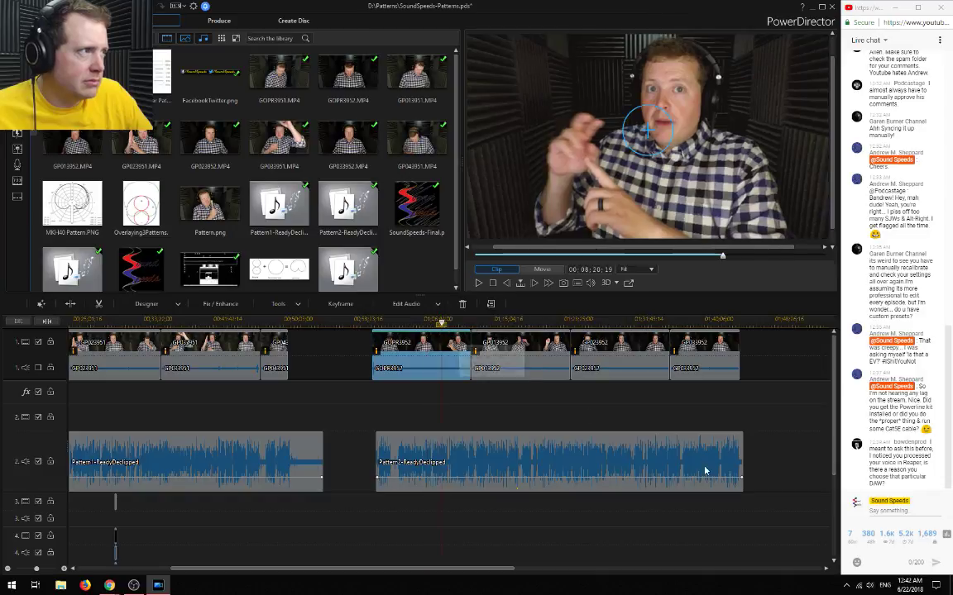
{"action": "left_click", "coordinate": [215, 321]}
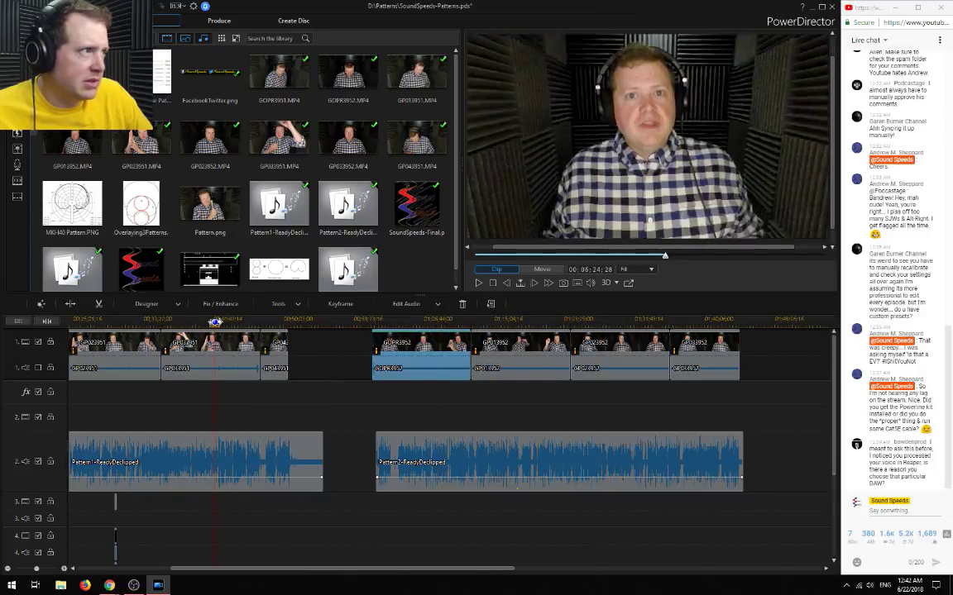
Check the framing of the GP033951 clip against the frame edges in the PiP Designer
{"action": "left_click", "coordinate": [217, 352]}
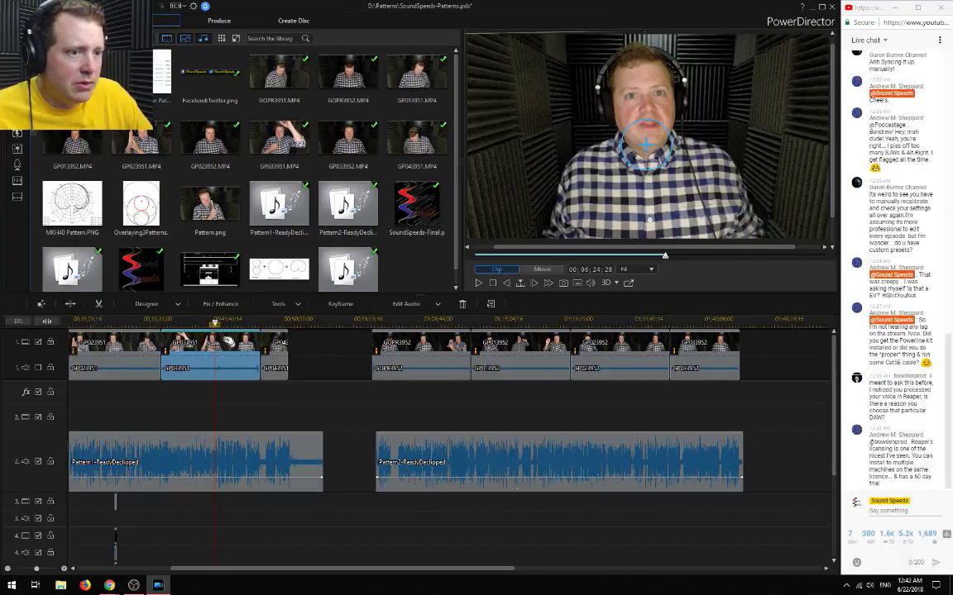
{"action": "left_click", "coordinate": [207, 305]}
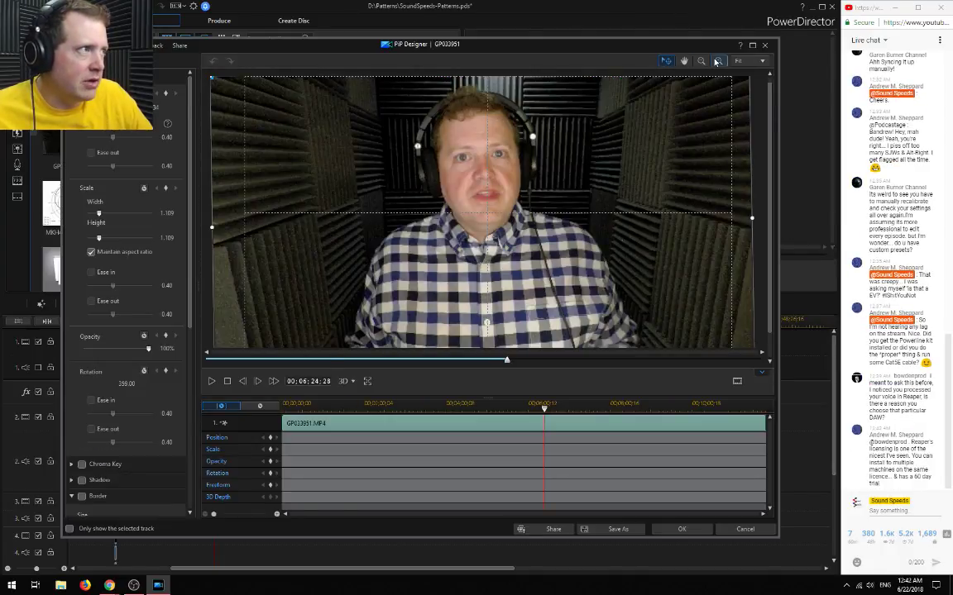
{"action": "left_click", "coordinate": [702, 61]}
{"action": "left_click", "coordinate": [701, 62]}
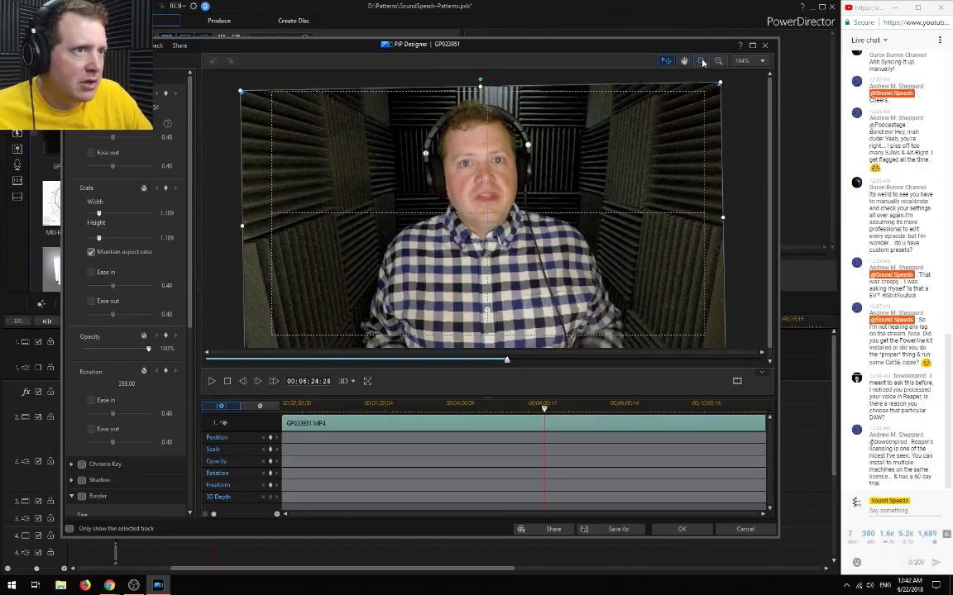
{"action": "left_click", "coordinate": [686, 531]}
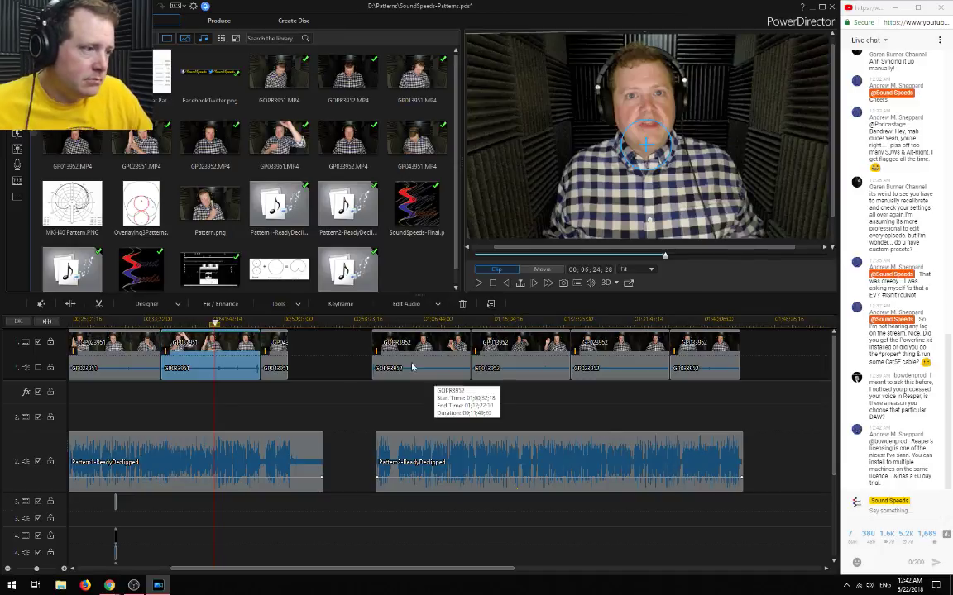
Compare frames of the GOPR3952 and GP013952 clips and review the Color Adjustment settings of GOPR3952
{"action": "left_click", "coordinate": [423, 323]}
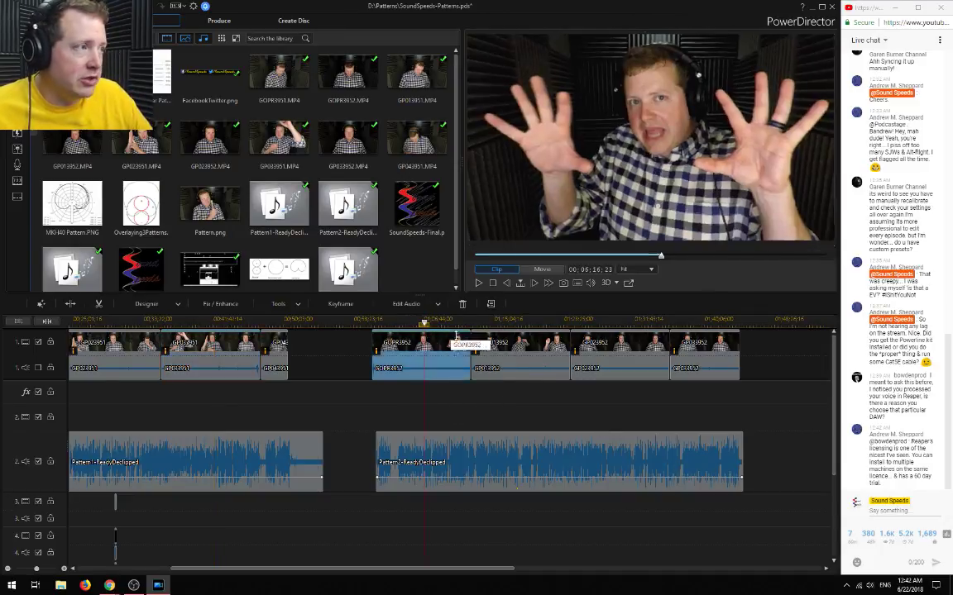
{"action": "left_click", "coordinate": [532, 323]}
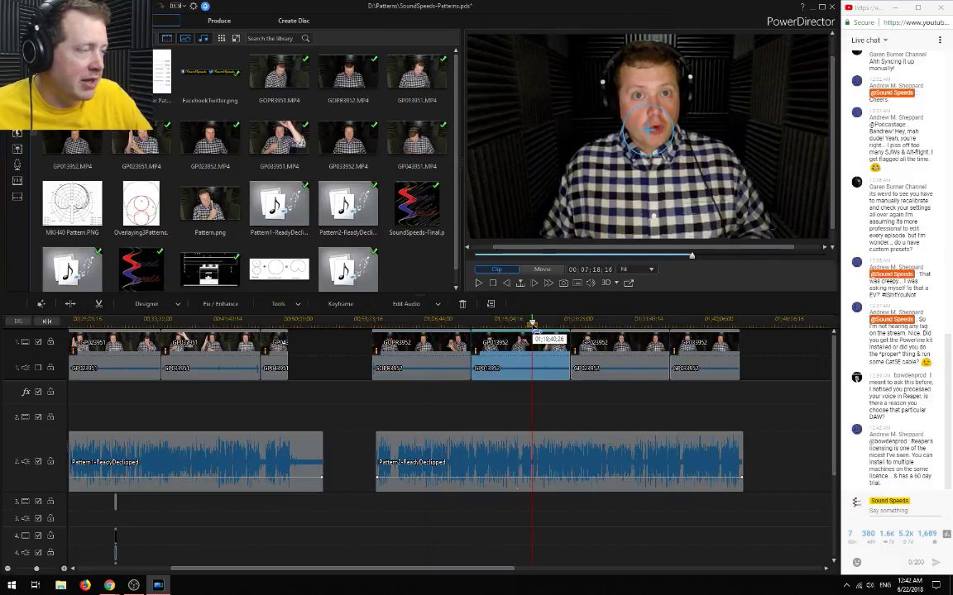
{"action": "left_click", "coordinate": [451, 341]}
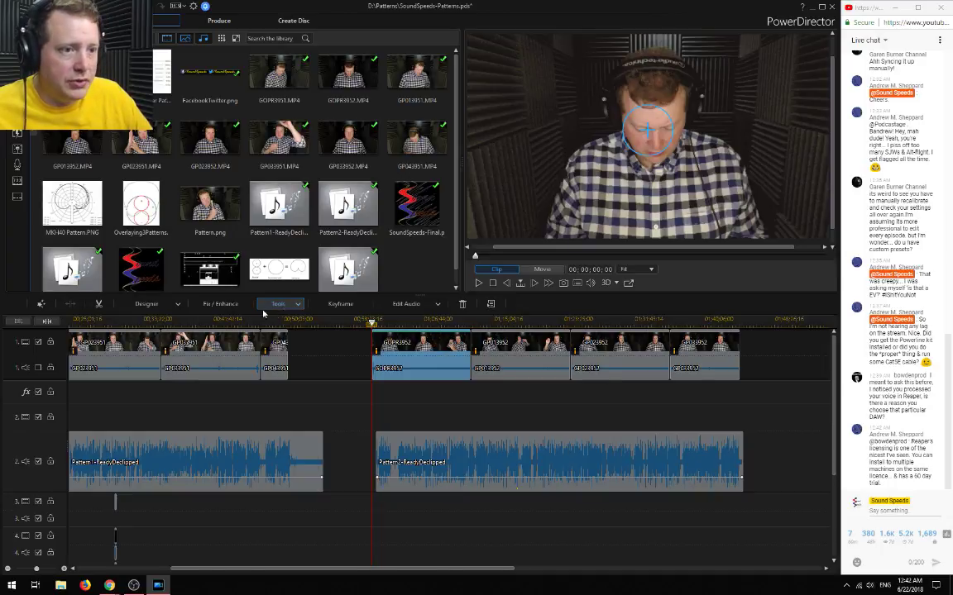
{"action": "left_click", "coordinate": [220, 303]}
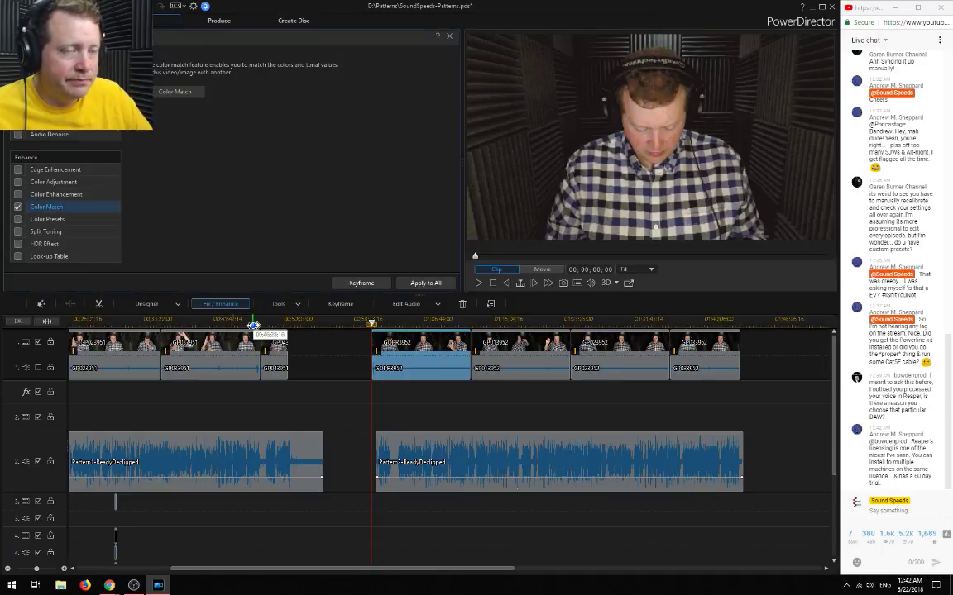
{"action": "left_click", "coordinate": [53, 182]}
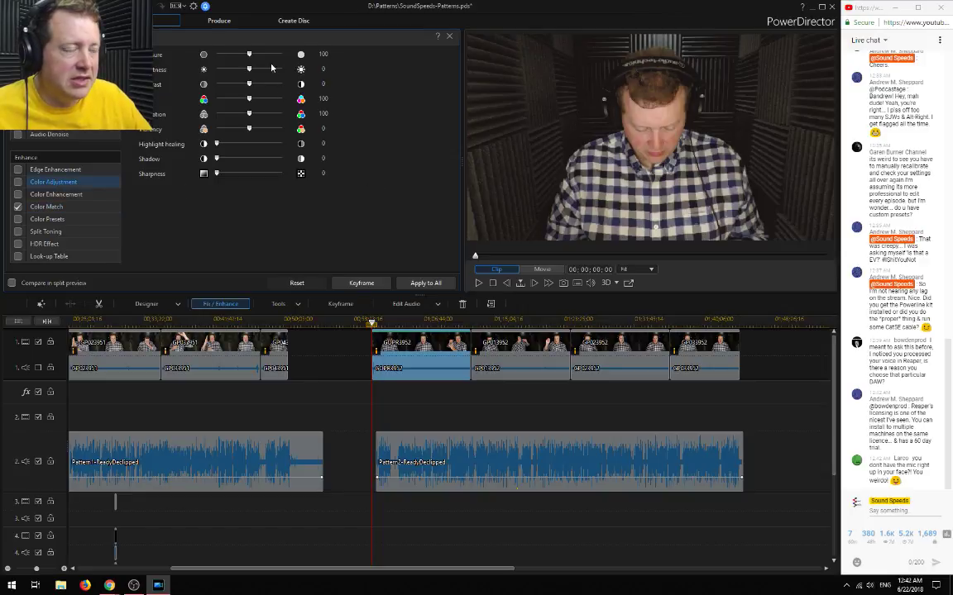
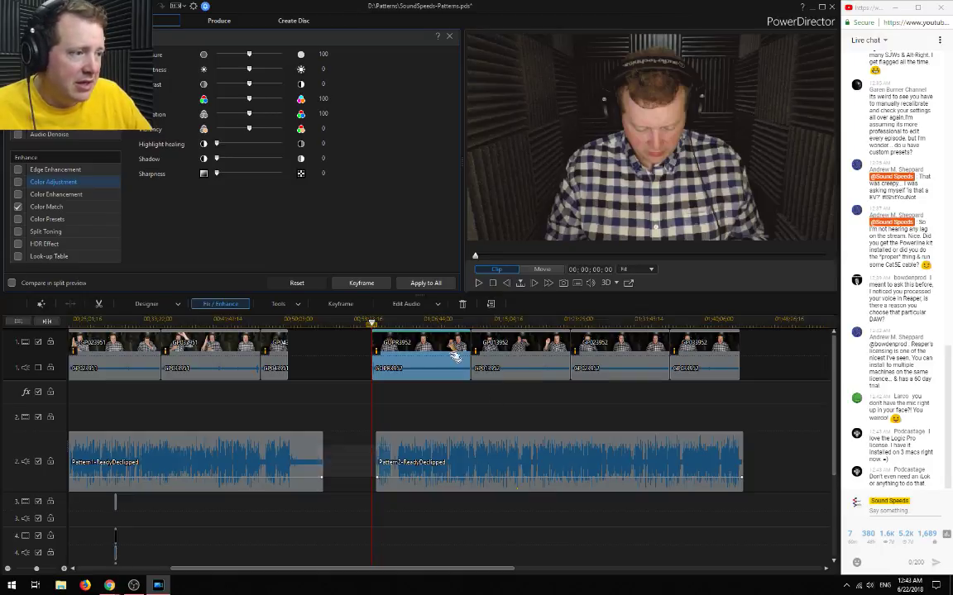
{"action": "left_click", "coordinate": [448, 38]}
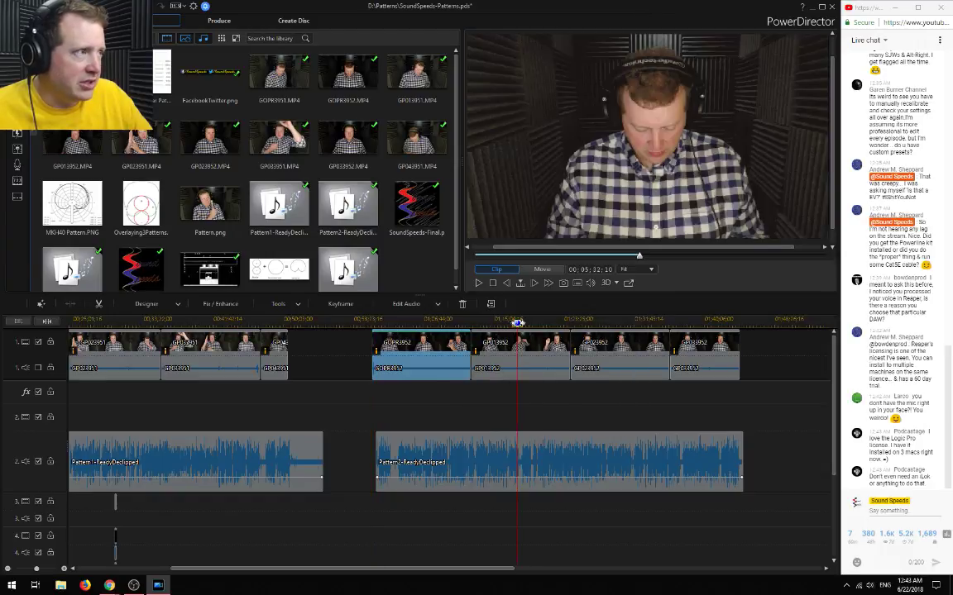
Try Color Match at level 1.0 on the GP013952 clip with GOPR3952 as the reference, and close Color Match
{"action": "left_click", "coordinate": [516, 322]}
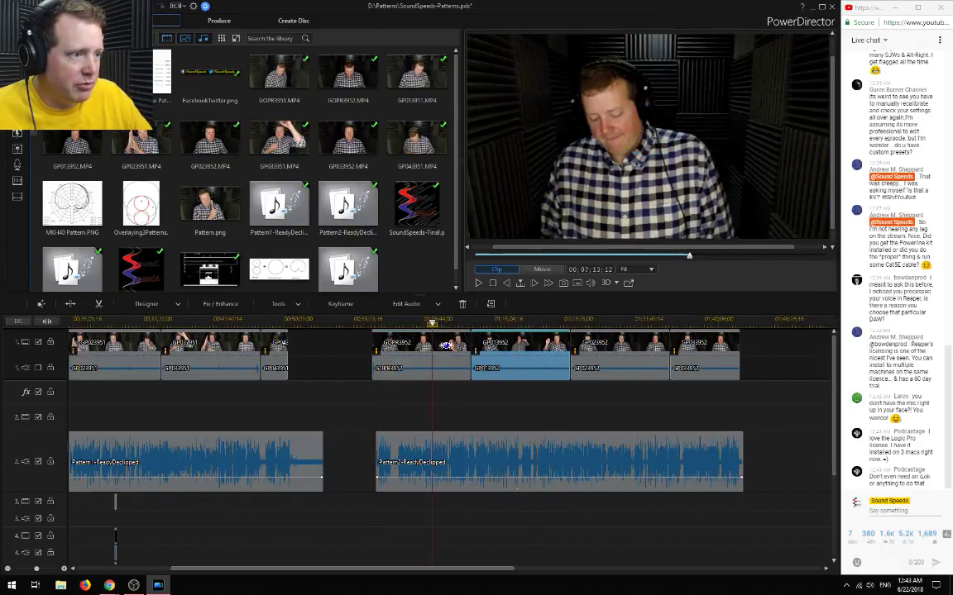
{"action": "left_click", "coordinate": [431, 322]}
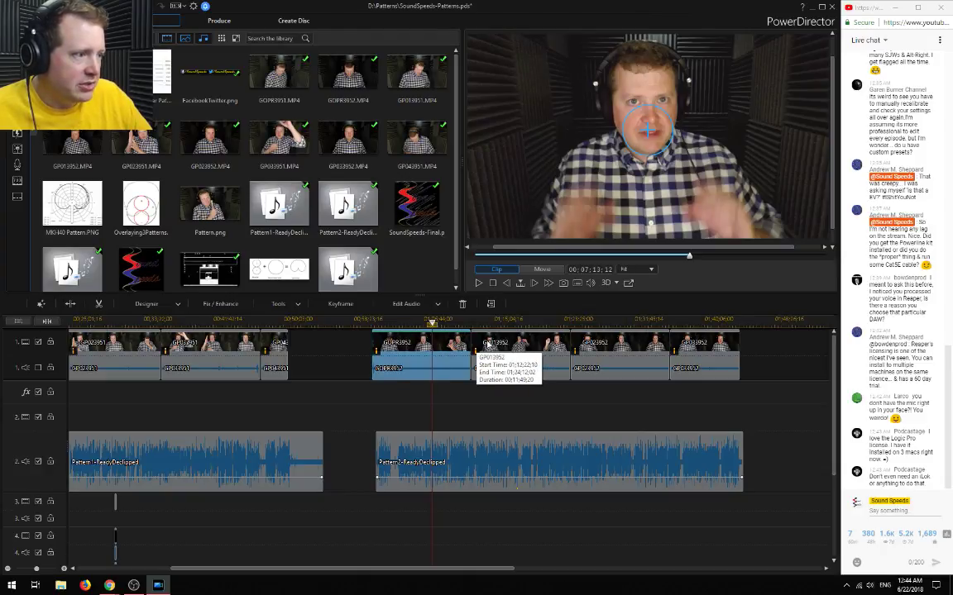
{"action": "left_click", "coordinate": [490, 347]}
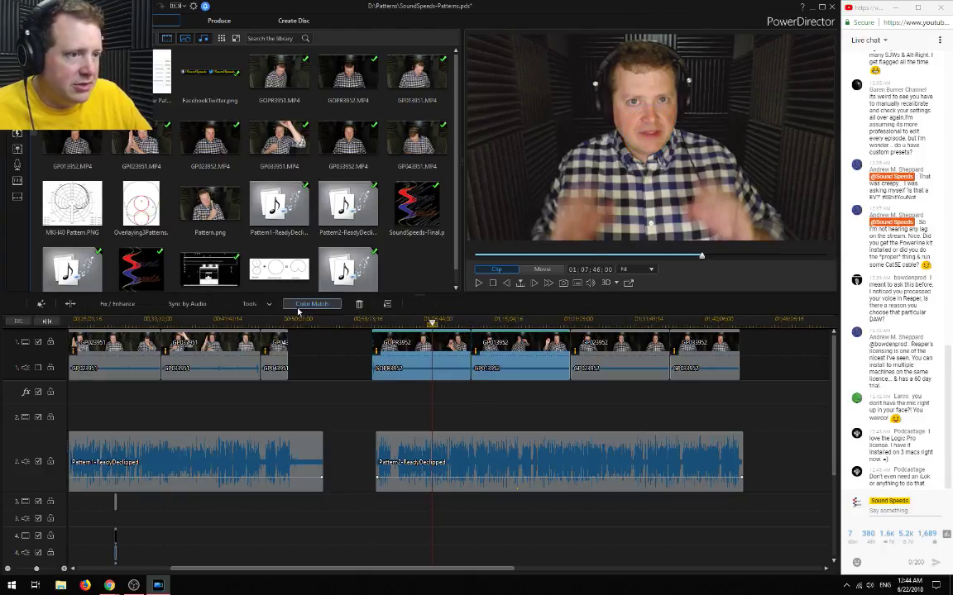
{"action": "left_click", "coordinate": [299, 306]}
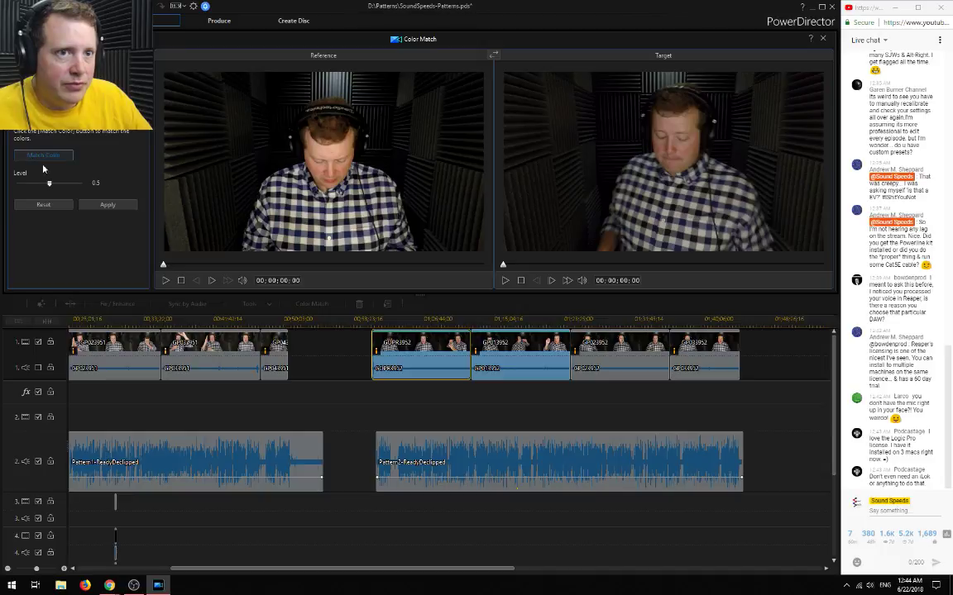
{"action": "left_click_drag", "start_coordinate": [48, 183], "coordinate": [82, 183]}
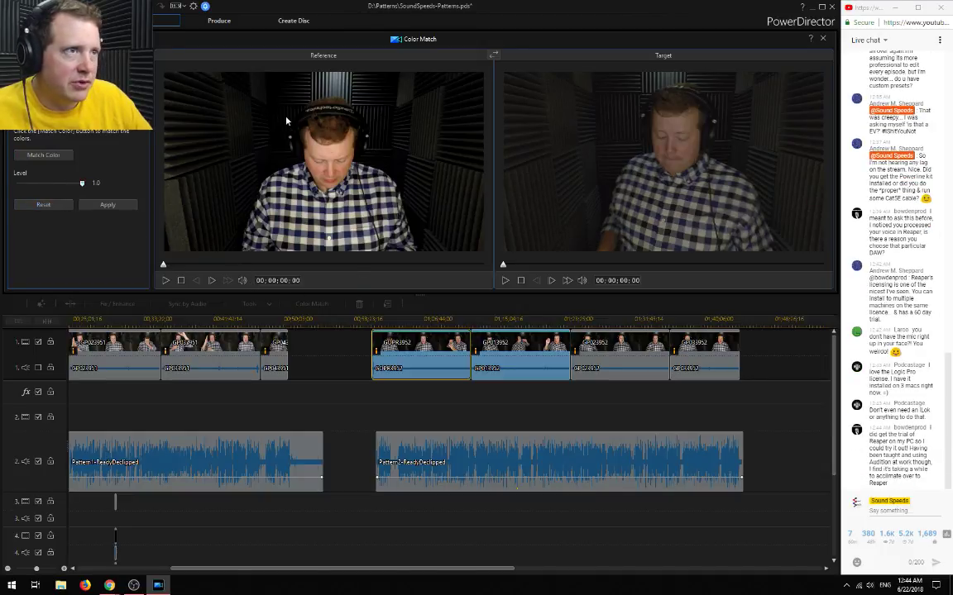
{"action": "left_click", "coordinate": [823, 43]}
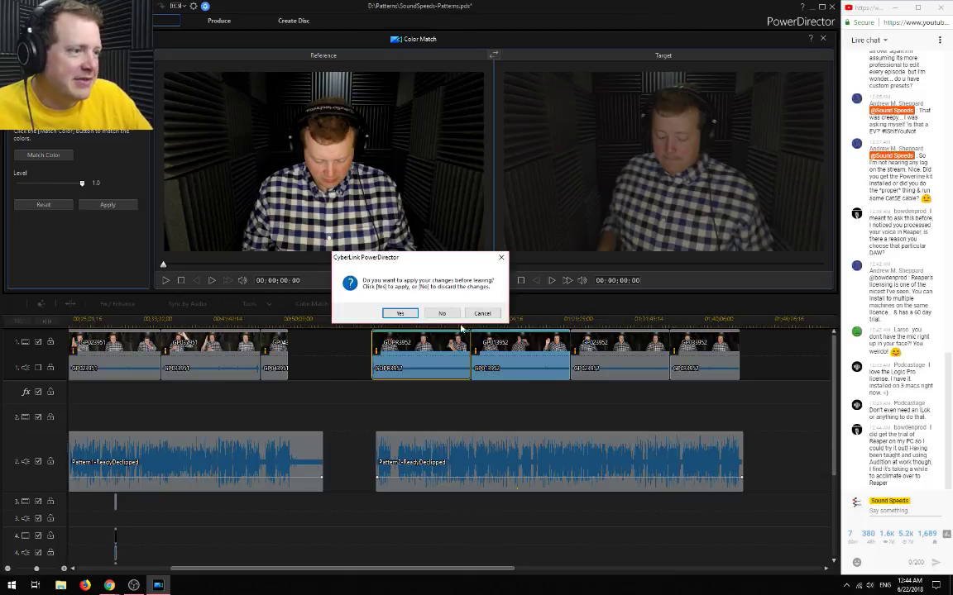
{"action": "key", "text": "Return"}
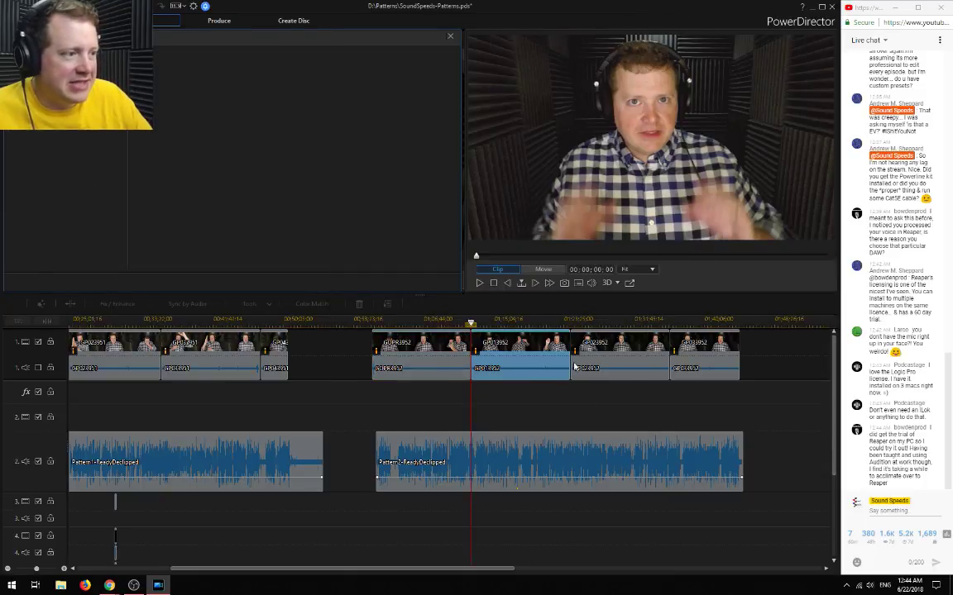
{"action": "left_click", "coordinate": [461, 392]}
{"action": "left_click", "coordinate": [455, 347]}
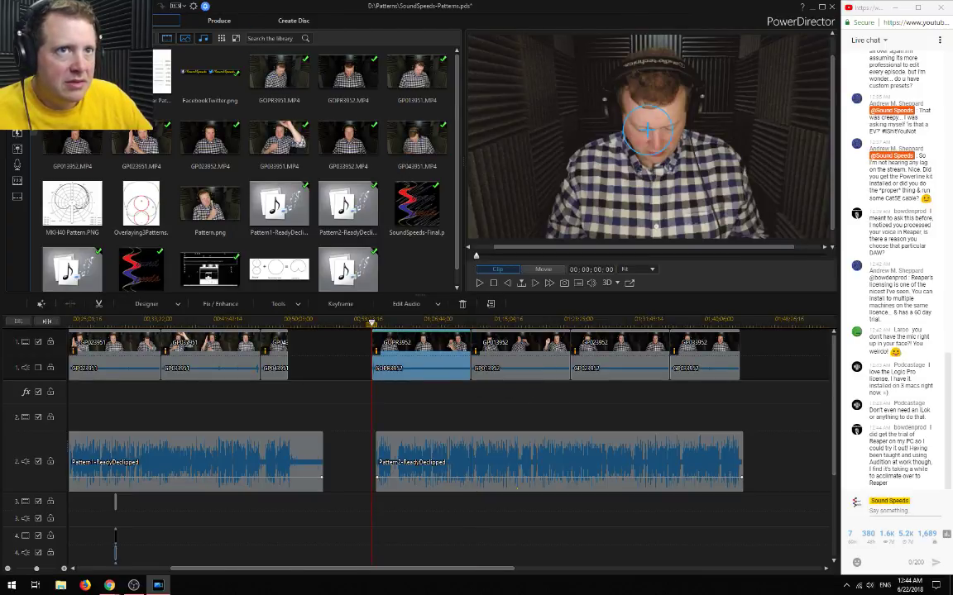
{"action": "left_click", "coordinate": [54, 5]}
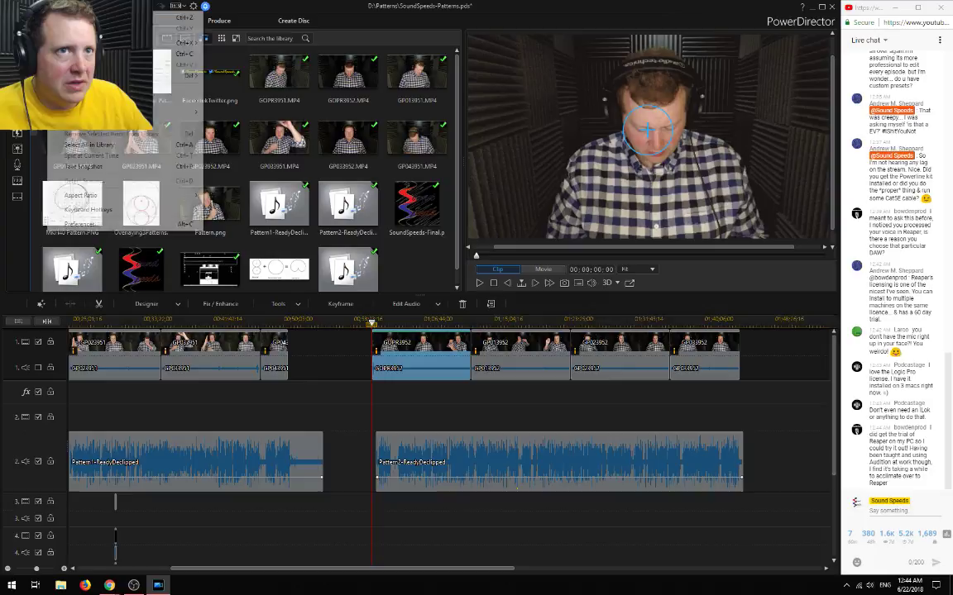
{"action": "left_click", "coordinate": [310, 6]}
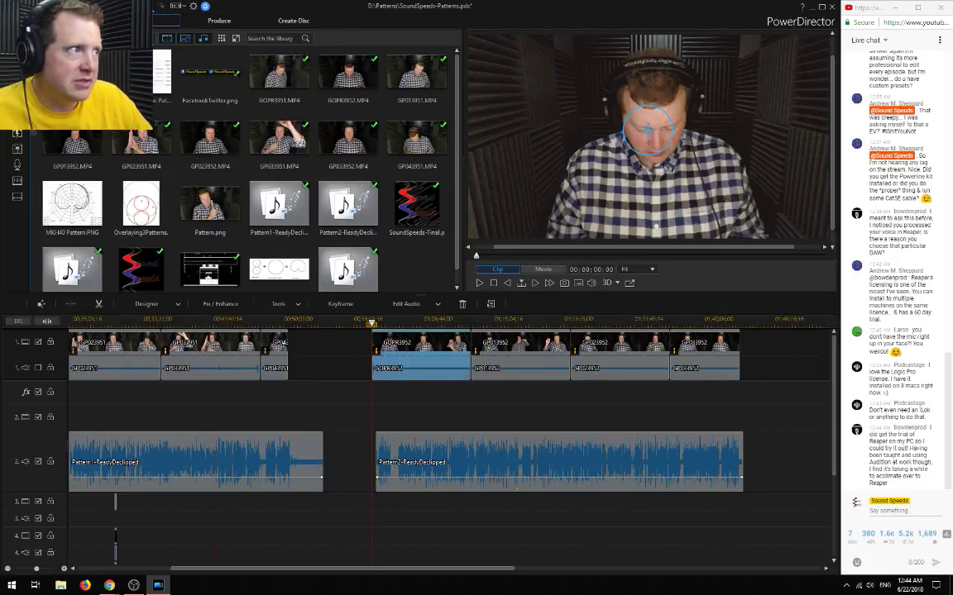
Compare the GP033951 picture with a mid-clip frame of the colour-matched GOPR3952 clip
{"action": "left_click", "coordinate": [215, 348]}
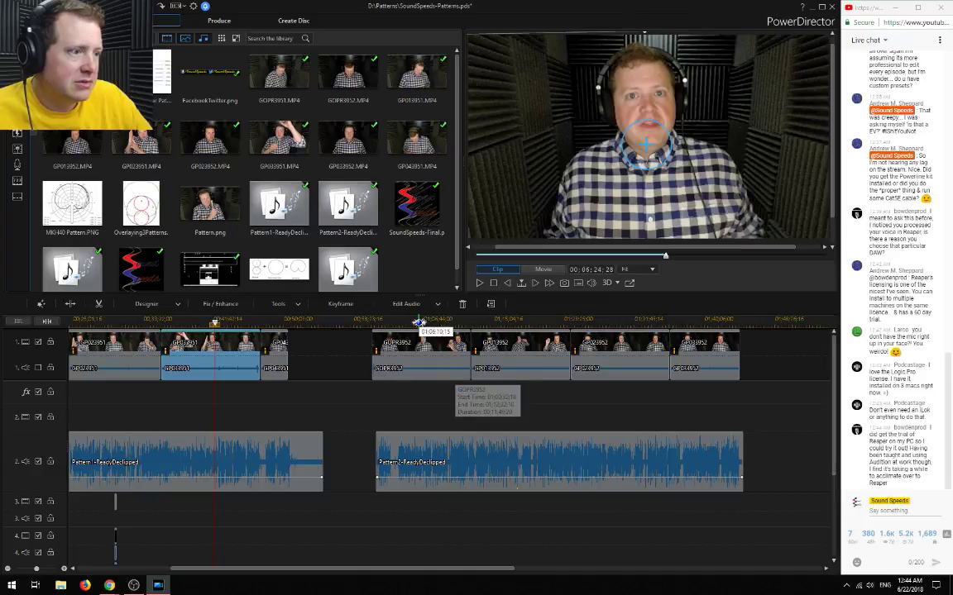
{"action": "left_click", "coordinate": [419, 323]}
{"action": "left_click", "coordinate": [422, 356]}
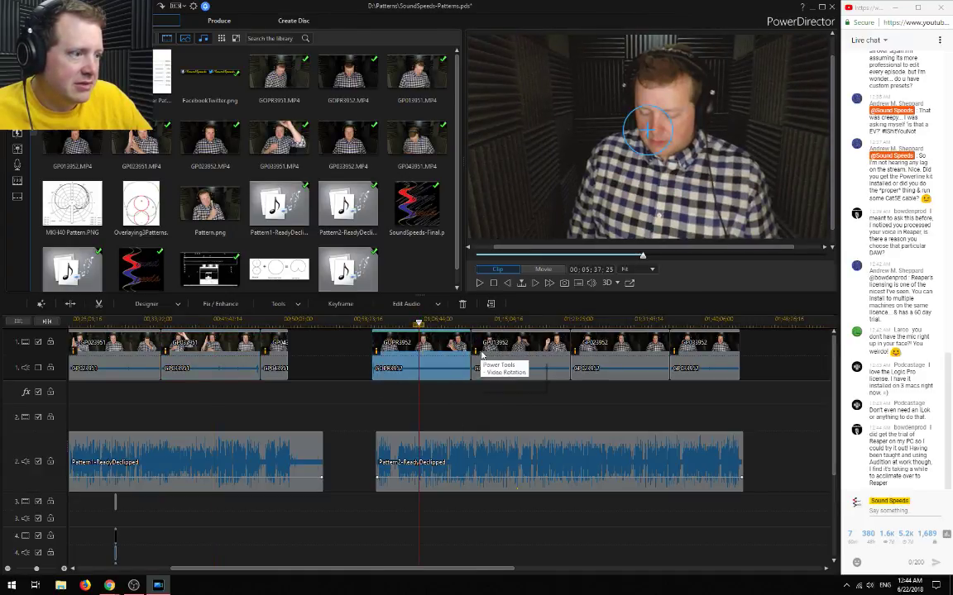
Turn off Color Match for the GOPR3952 clip
{"action": "double_click", "coordinate": [432, 349]}
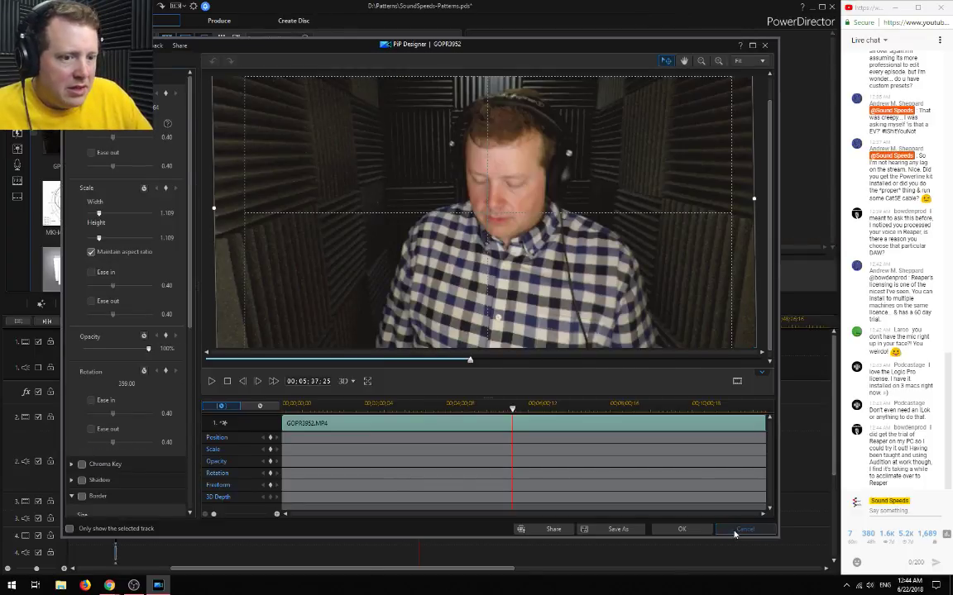
{"action": "left_click", "coordinate": [735, 533]}
{"action": "left_click", "coordinate": [221, 303]}
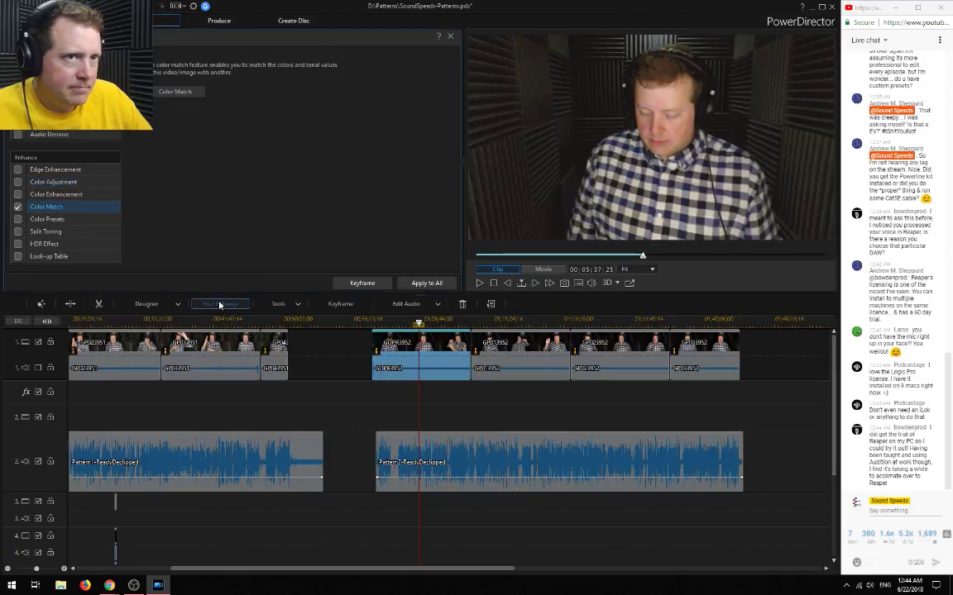
{"action": "left_click", "coordinate": [17, 206]}
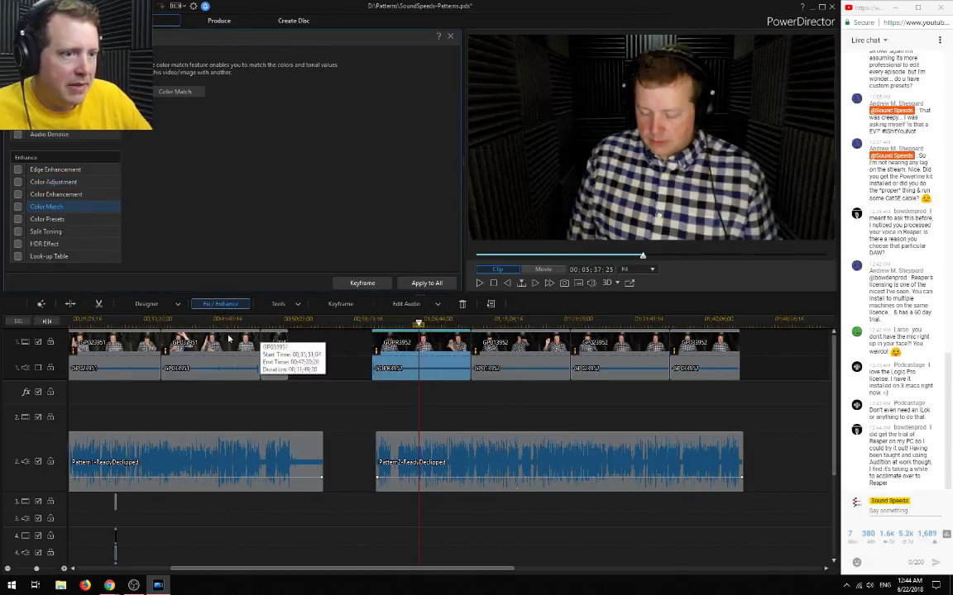
Reduce the height of audio track 2 at the beginning of the timeline and save the project
{"action": "left_click_drag", "start_coordinate": [384, 570], "coordinate": [289, 571]}
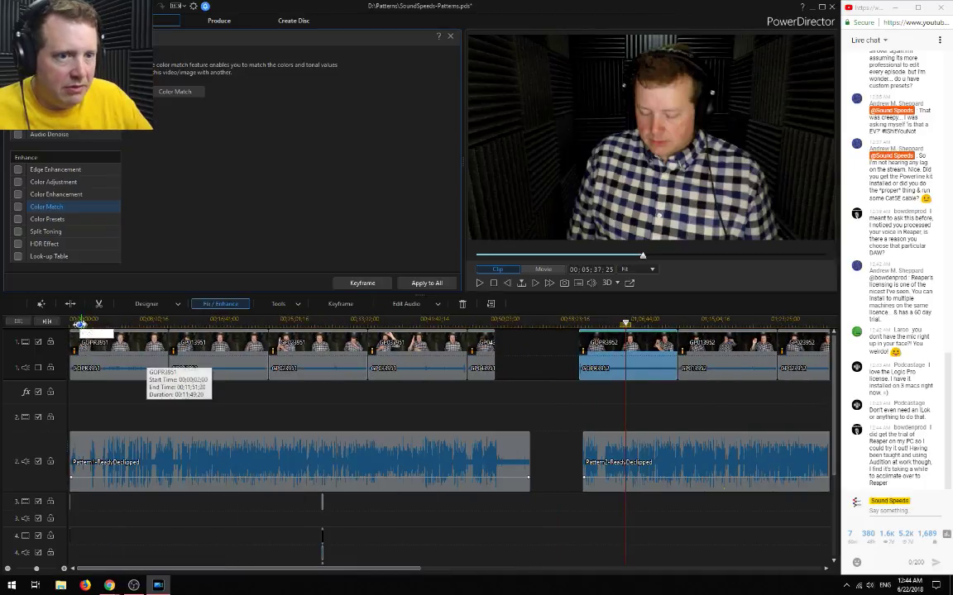
{"action": "left_click", "coordinate": [77, 356]}
{"action": "scroll", "coordinate": [215, 414], "scroll_direction": "up", "scroll_amount": 2}
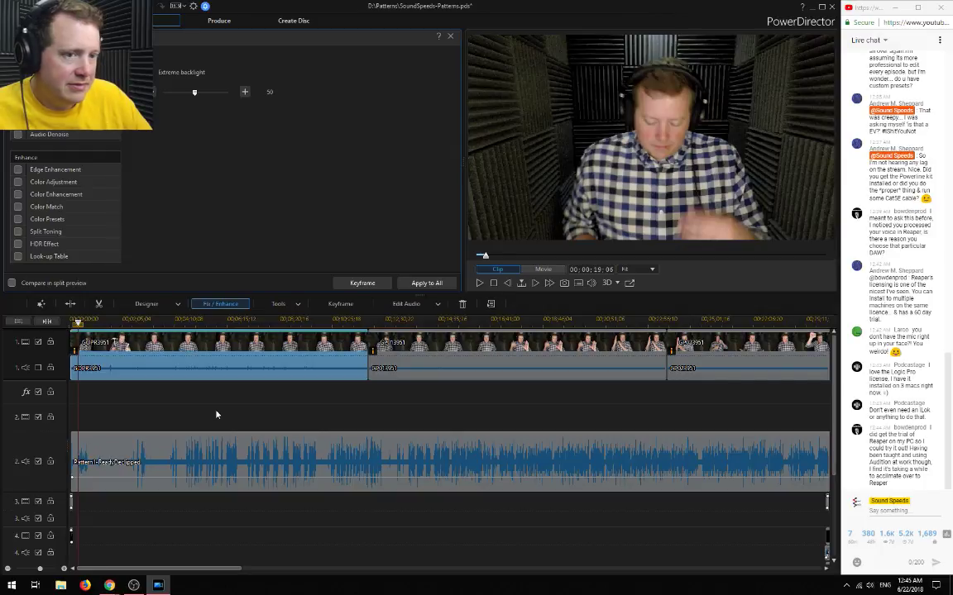
{"action": "scroll", "coordinate": [216, 414], "scroll_direction": "up", "scroll_amount": 3}
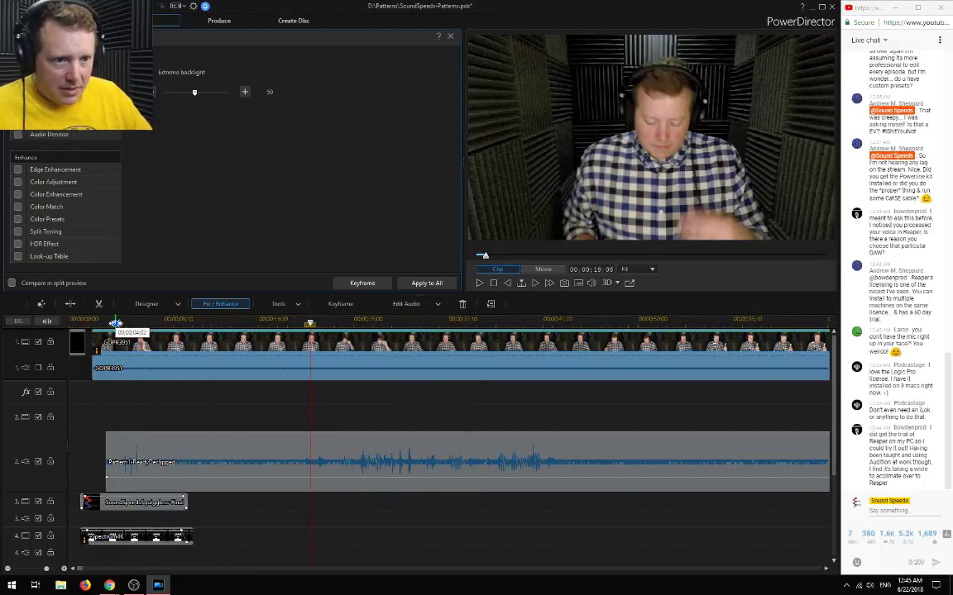
{"action": "left_click", "coordinate": [450, 36]}
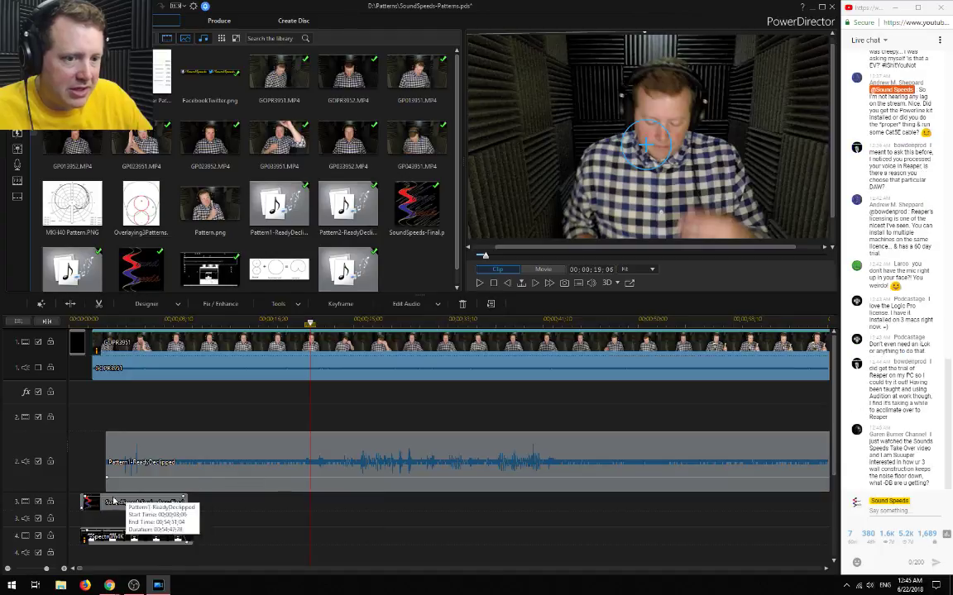
{"action": "left_click_drag", "start_coordinate": [56, 491], "coordinate": [62, 459]}
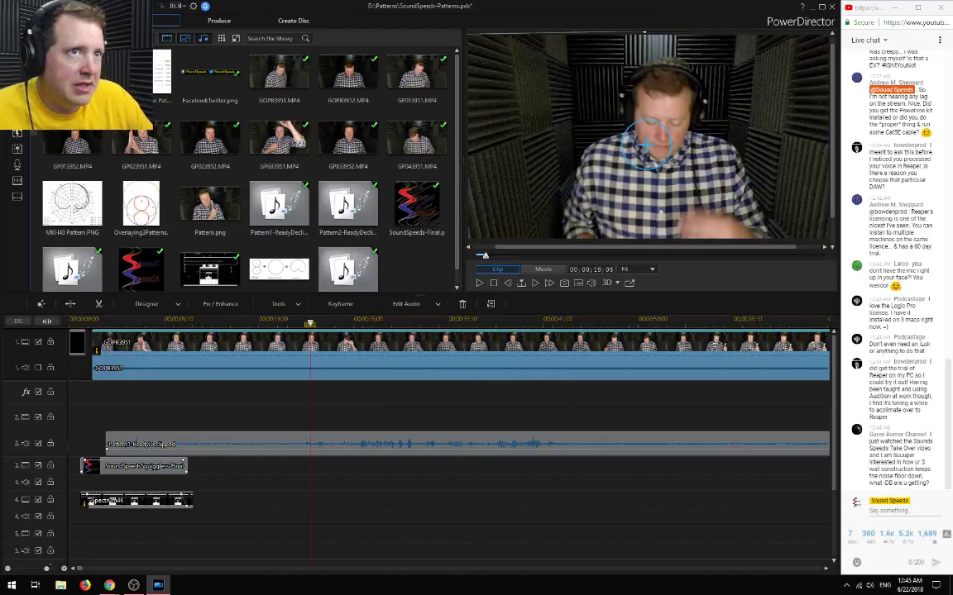
{"action": "key", "text": "ctrl+s"}
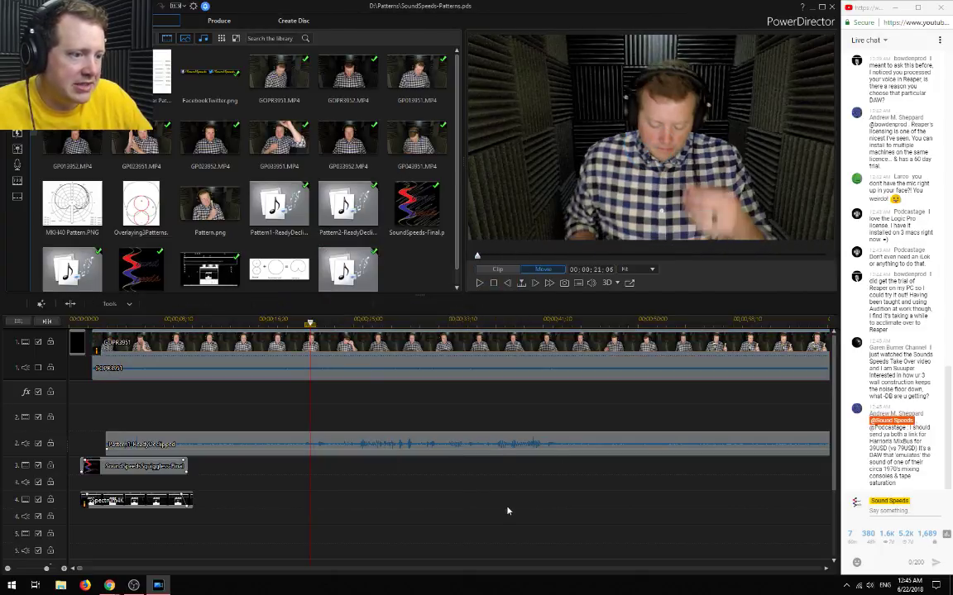
Sample the GOPR3951 footage at several points up to 00;06;15;00, looking for where the usable take starts
{"action": "left_click", "coordinate": [65, 569]}
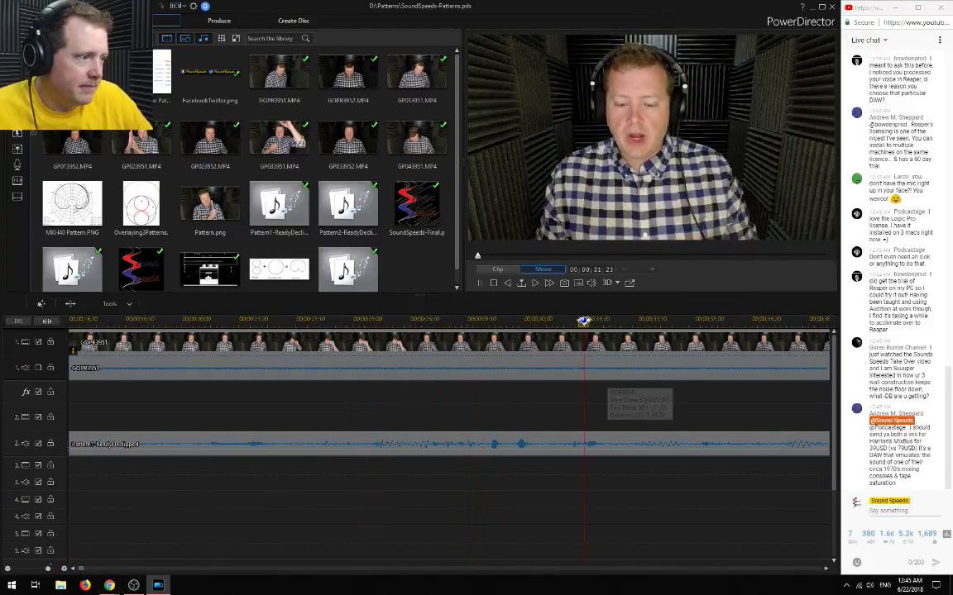
{"action": "left_click", "coordinate": [7, 569]}
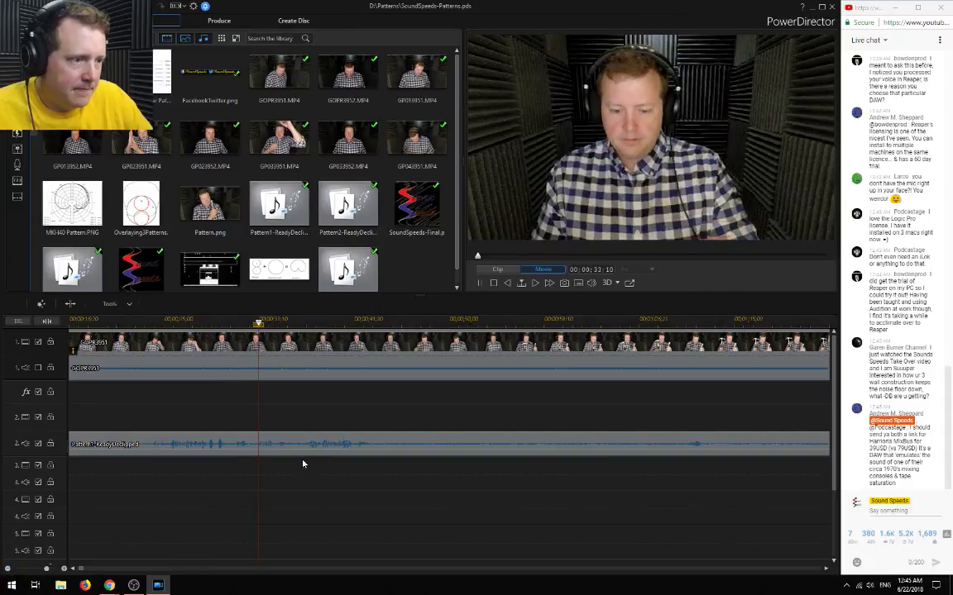
{"action": "left_click", "coordinate": [338, 345]}
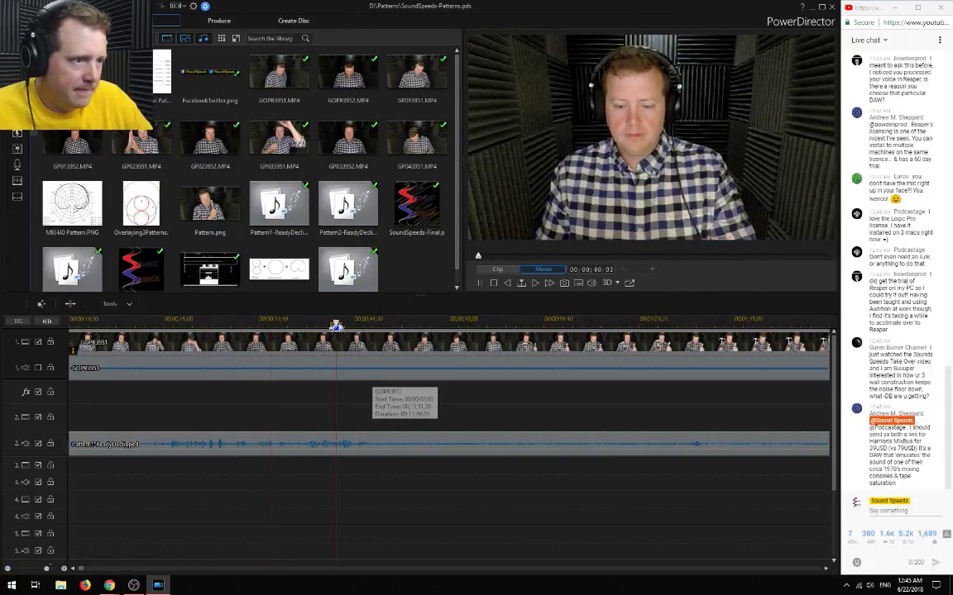
{"action": "left_click", "coordinate": [8, 569]}
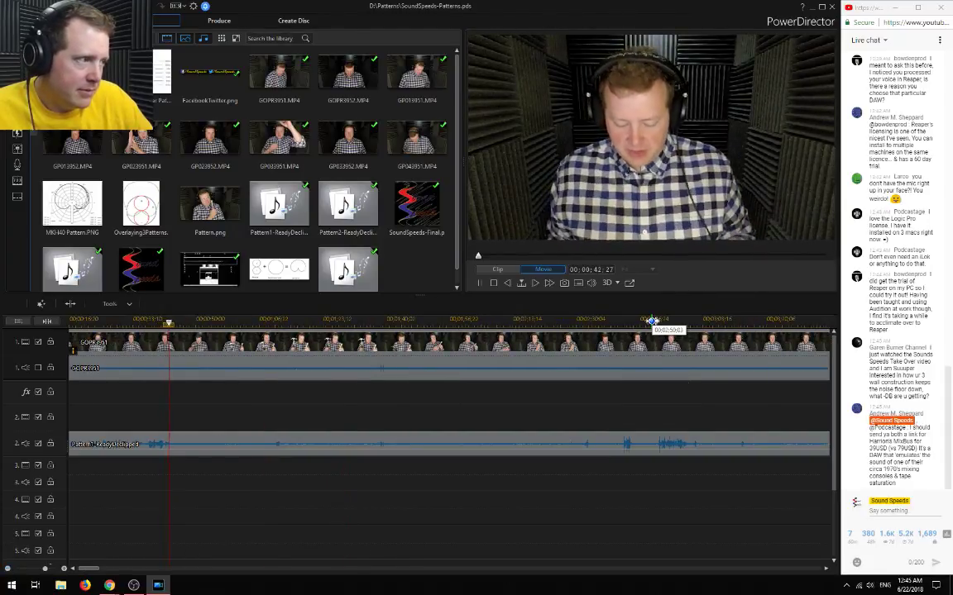
{"action": "left_click", "coordinate": [654, 322]}
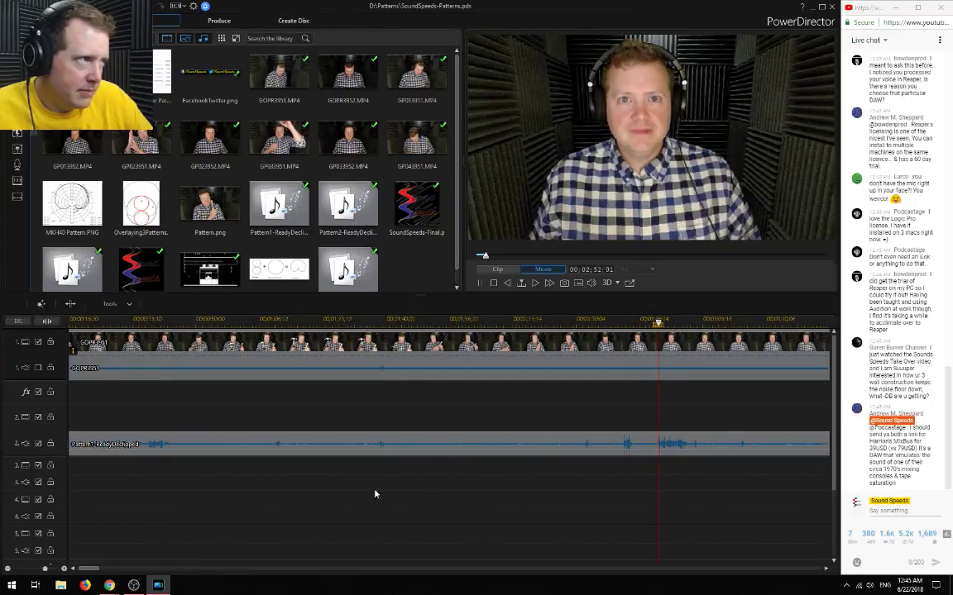
{"action": "left_click", "coordinate": [7, 570]}
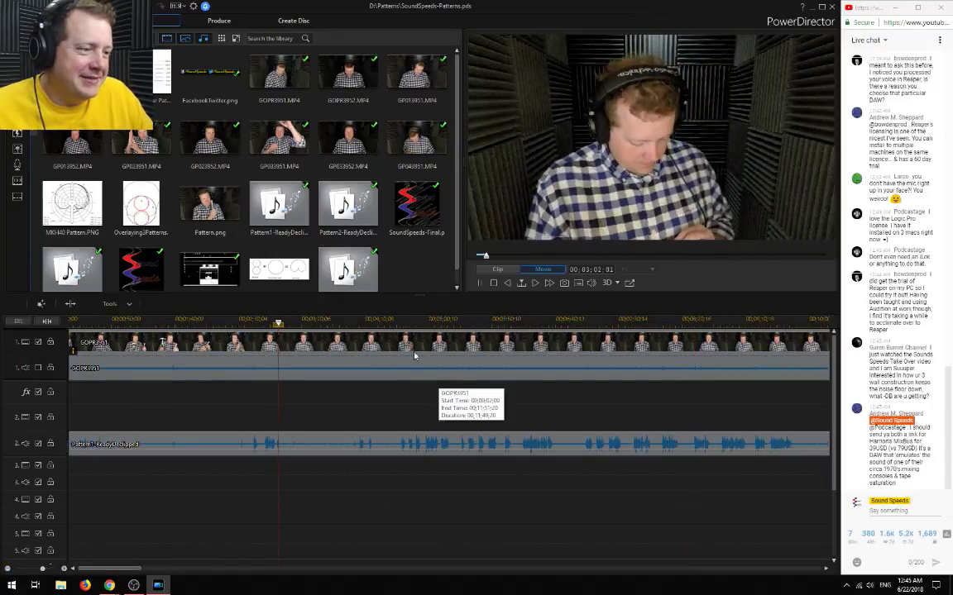
{"action": "left_click", "coordinate": [430, 323]}
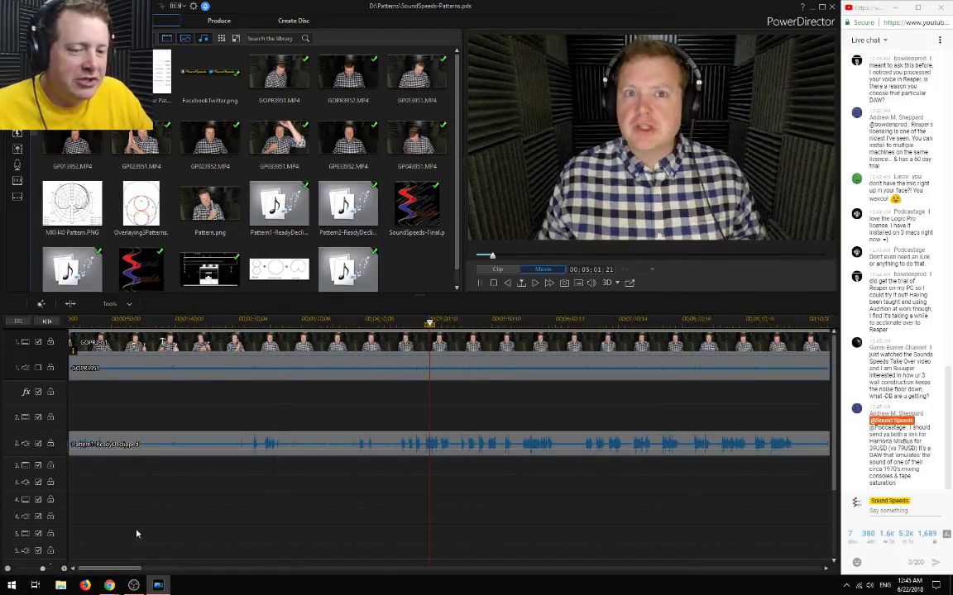
{"action": "left_click", "coordinate": [64, 569]}
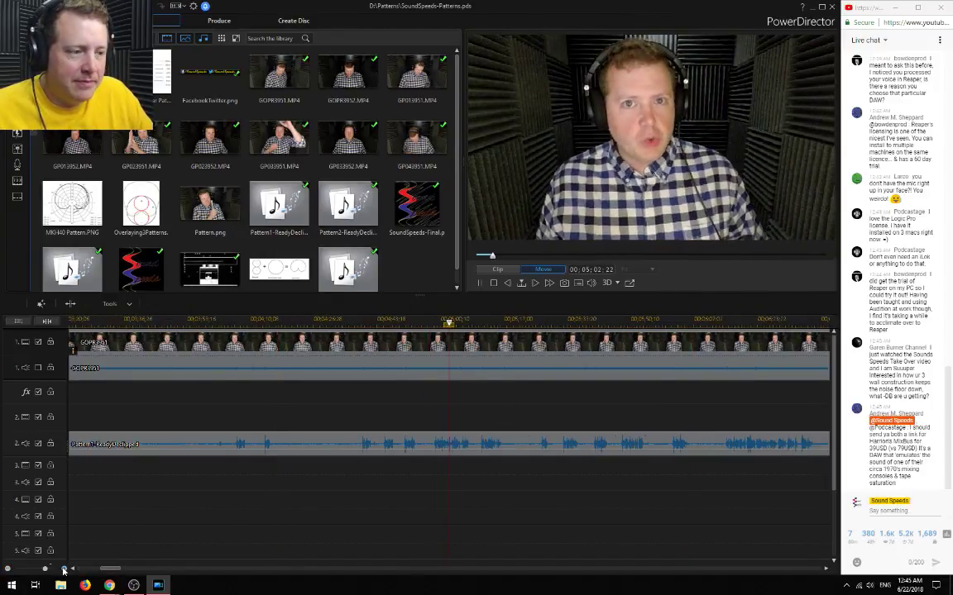
{"action": "left_click", "coordinate": [433, 323]}
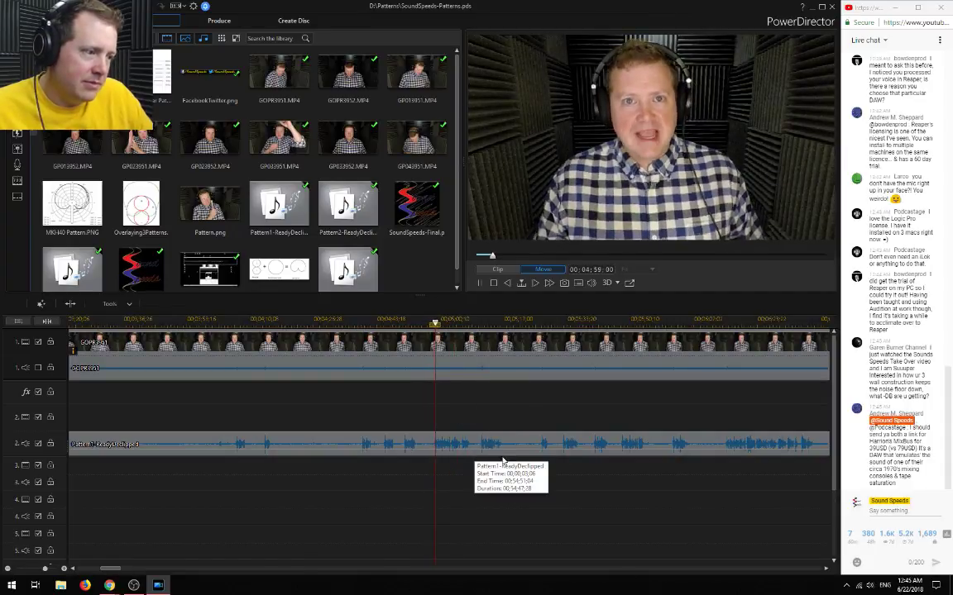
{"action": "left_click", "coordinate": [725, 323]}
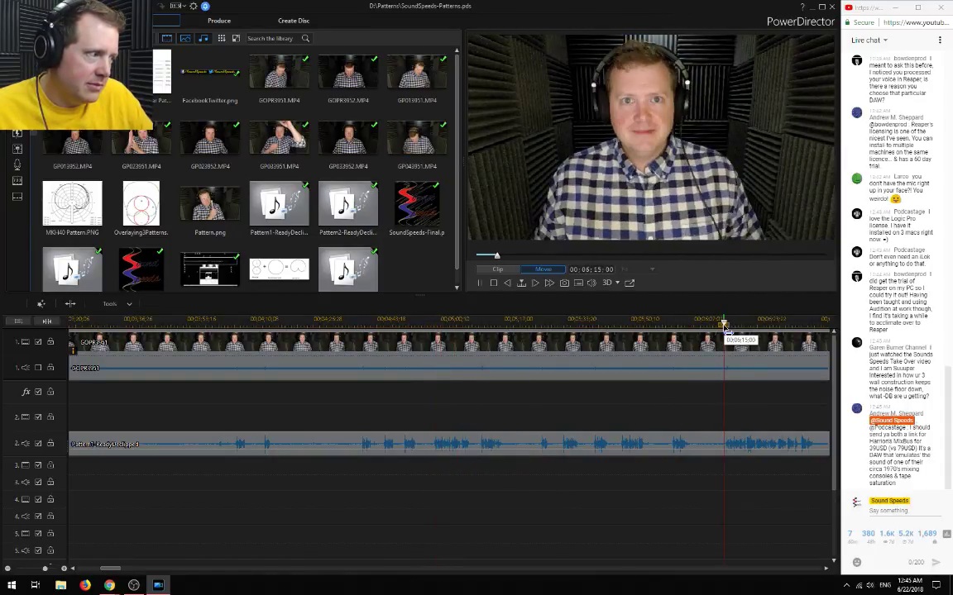
Audition the GOPR3951 passages between about 00;07;21 and 00;10;23 to identify the start of the final take
{"action": "left_click_drag", "start_coordinate": [110, 569], "coordinate": [133, 570]}
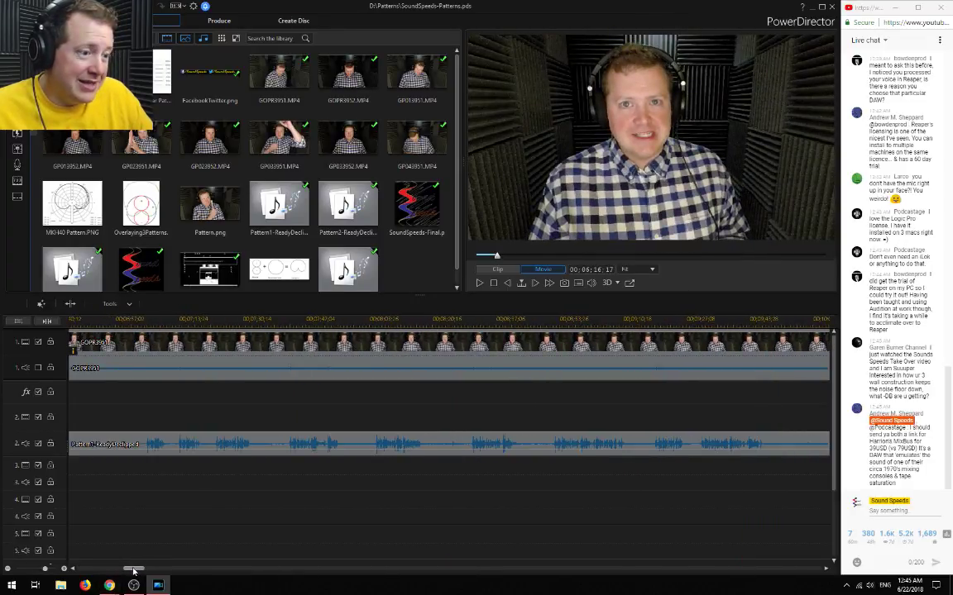
{"action": "scroll", "coordinate": [41, 529], "scroll_direction": "down", "scroll_amount": 2}
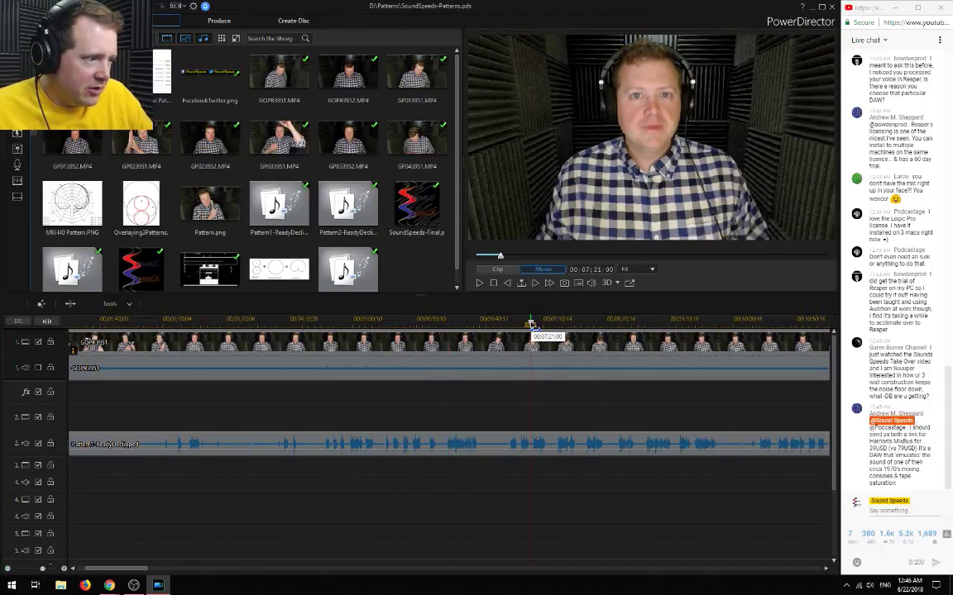
{"action": "left_click", "coordinate": [534, 323]}
{"action": "key", "text": "space"}
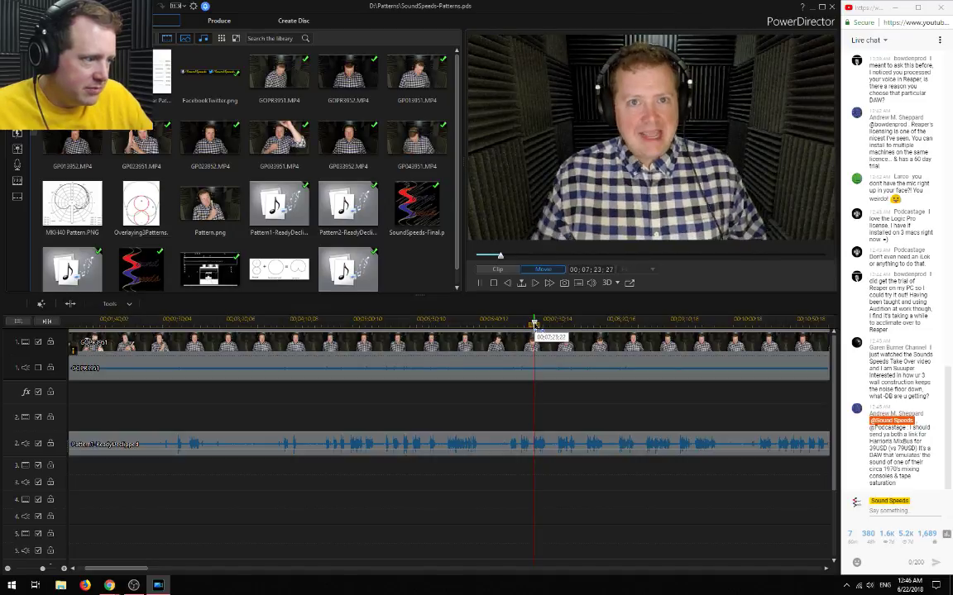
{"action": "left_click", "coordinate": [644, 323]}
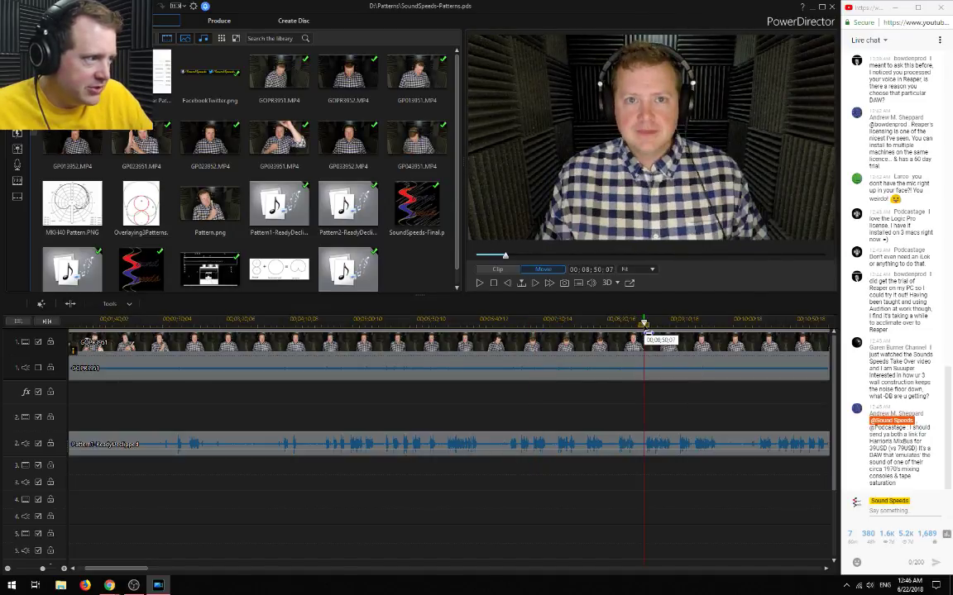
{"action": "key", "text": "space"}
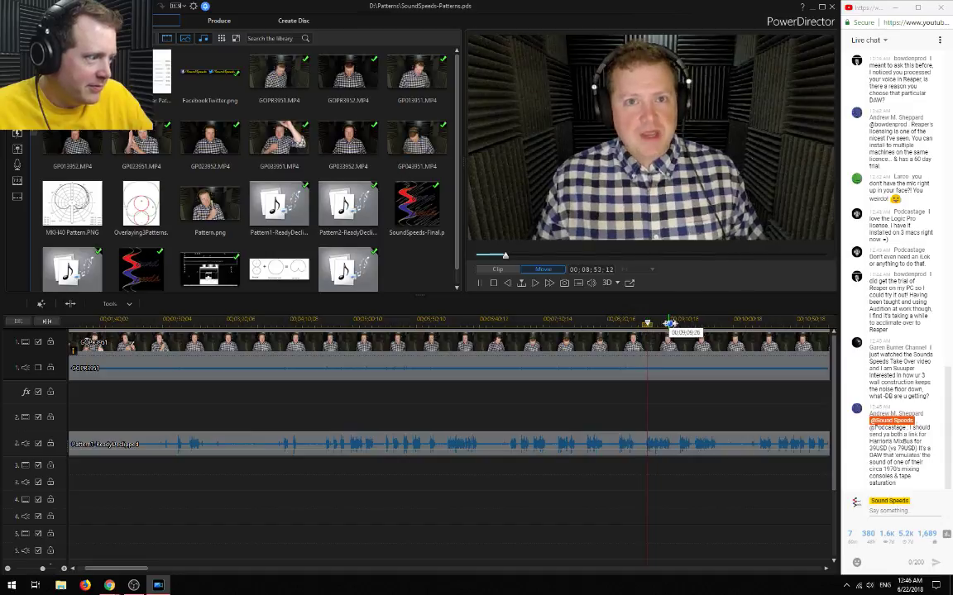
{"action": "left_click", "coordinate": [691, 323]}
{"action": "key", "text": "space"}
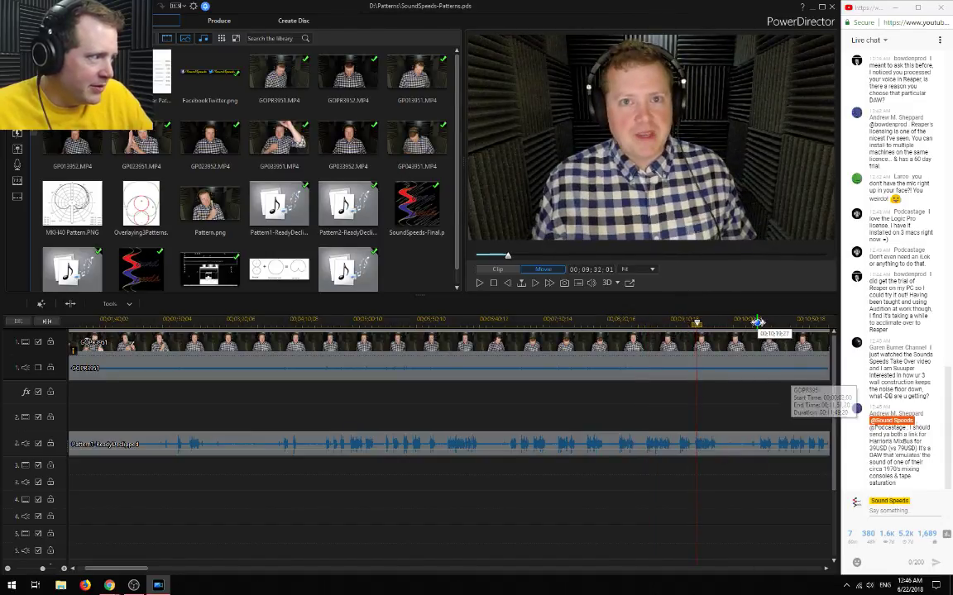
{"action": "left_click", "coordinate": [759, 323]}
{"action": "key", "text": "space"}
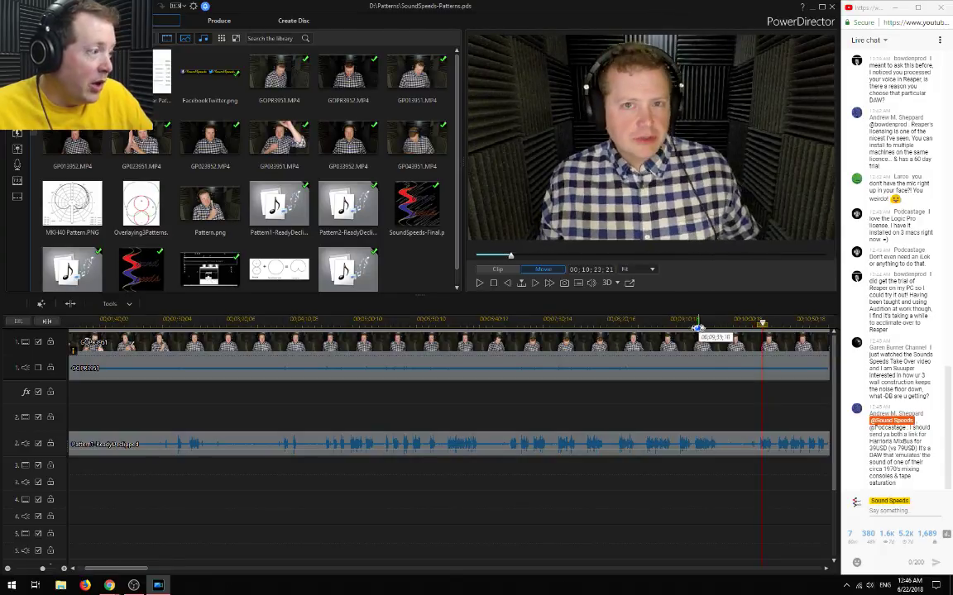
Split the GOPR3951 video and Pattern1-ReadyDeclipped audio at 00;09;30;12, about one second before the speech begins
{"action": "left_click", "coordinate": [702, 323]}
{"action": "scroll", "coordinate": [707, 434], "scroll_direction": "up", "scroll_amount": 2}
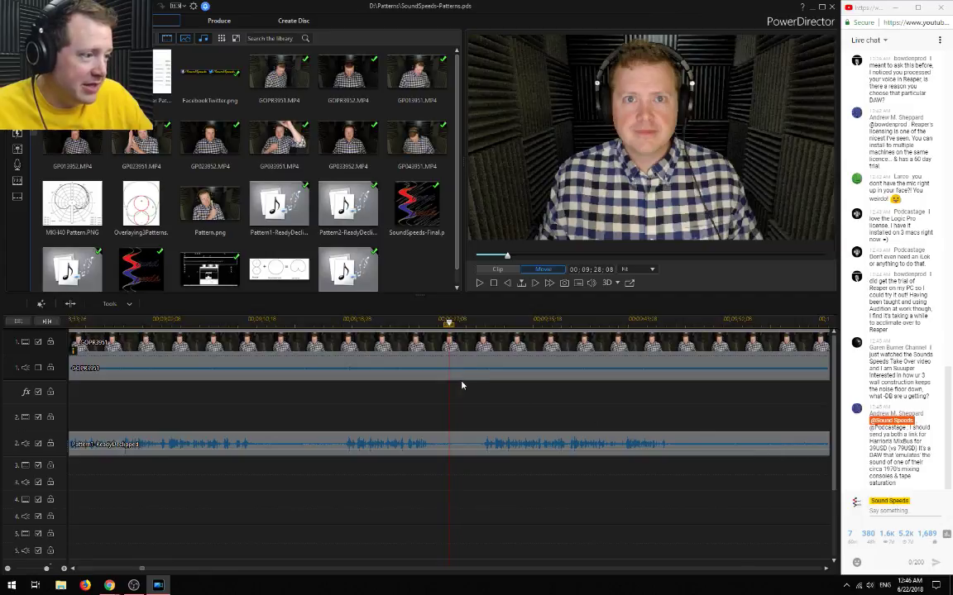
{"action": "left_click", "coordinate": [486, 323]}
{"action": "scroll", "coordinate": [516, 468], "scroll_direction": "up", "scroll_amount": 2}
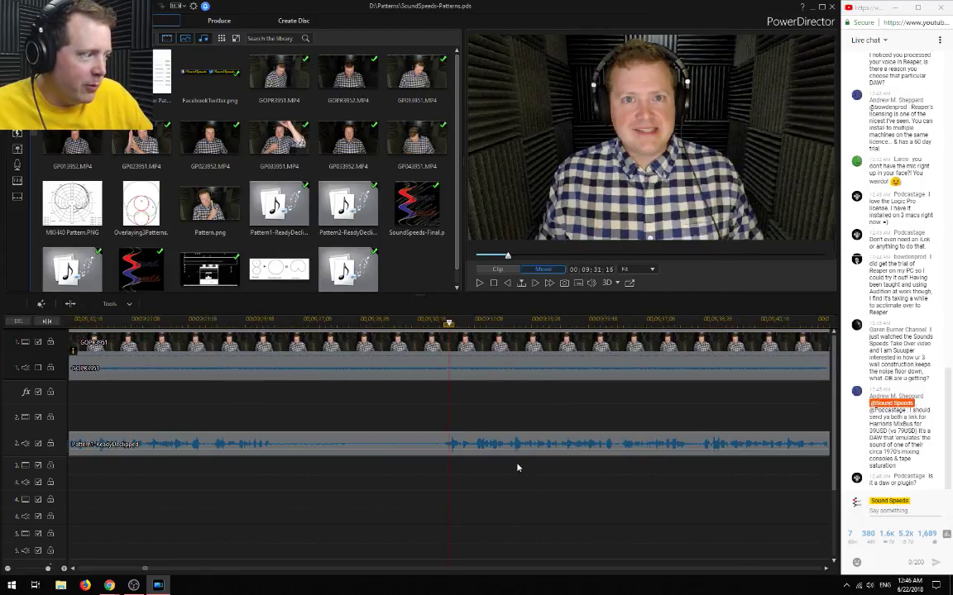
{"action": "left_click_drag", "start_coordinate": [451, 324], "coordinate": [443, 323]}
{"action": "scroll", "coordinate": [439, 450], "scroll_direction": "up", "scroll_amount": 2}
{"action": "scroll", "coordinate": [445, 456], "scroll_direction": "up", "scroll_amount": 2}
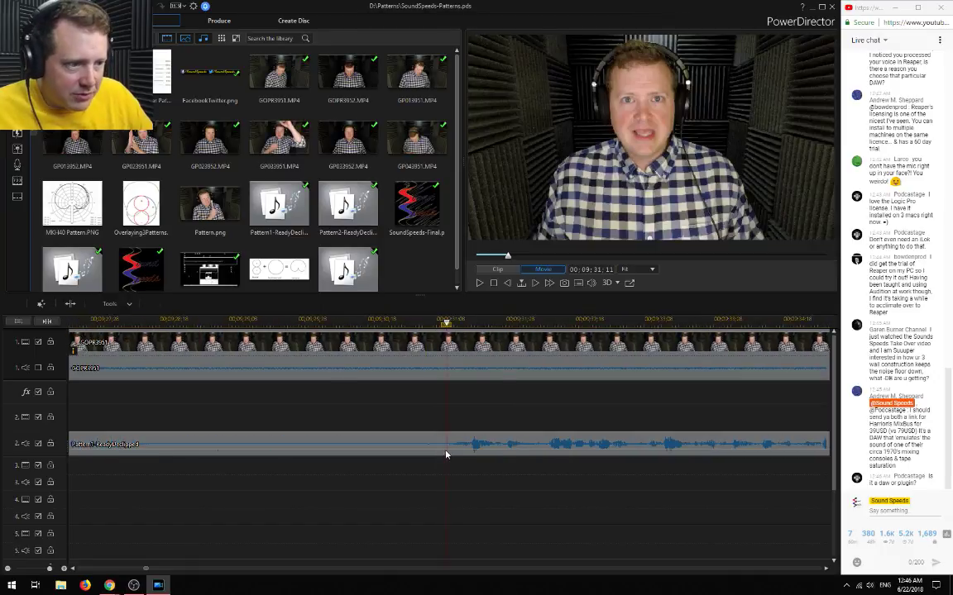
{"action": "left_click_drag", "start_coordinate": [447, 323], "coordinate": [450, 324]}
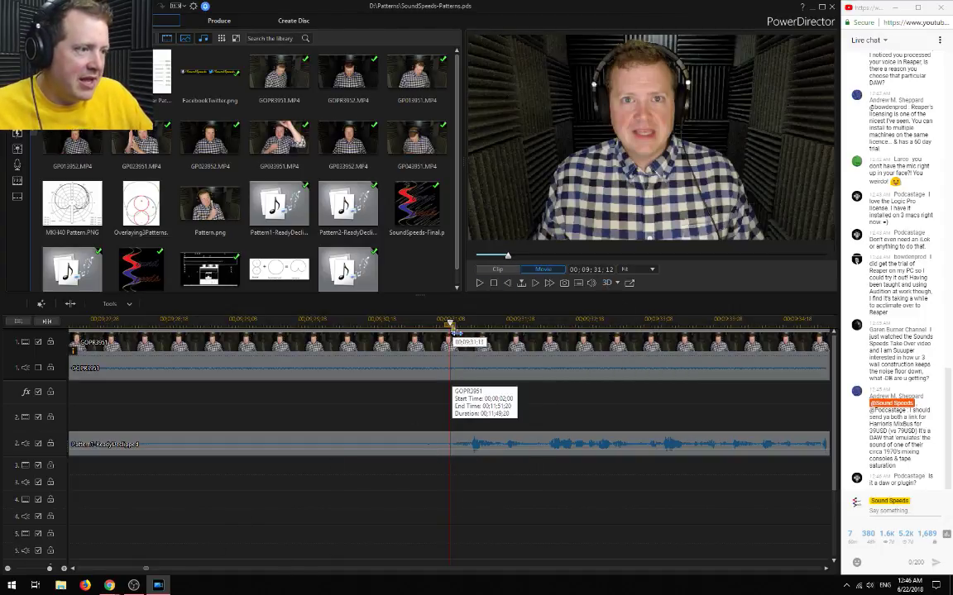
{"action": "left_click_drag", "start_coordinate": [450, 325], "coordinate": [349, 324]}
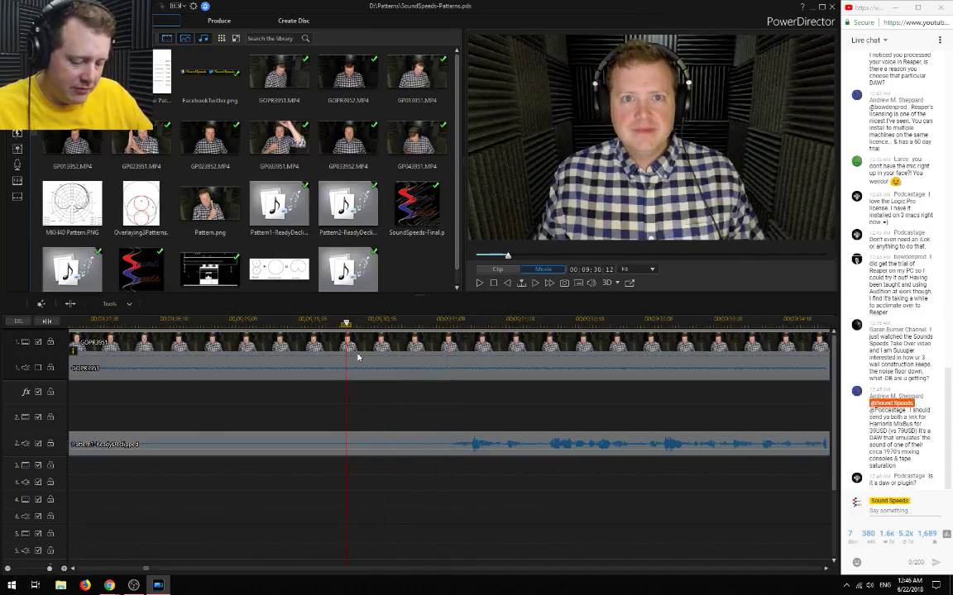
{"action": "key", "text": "ctrl+t"}
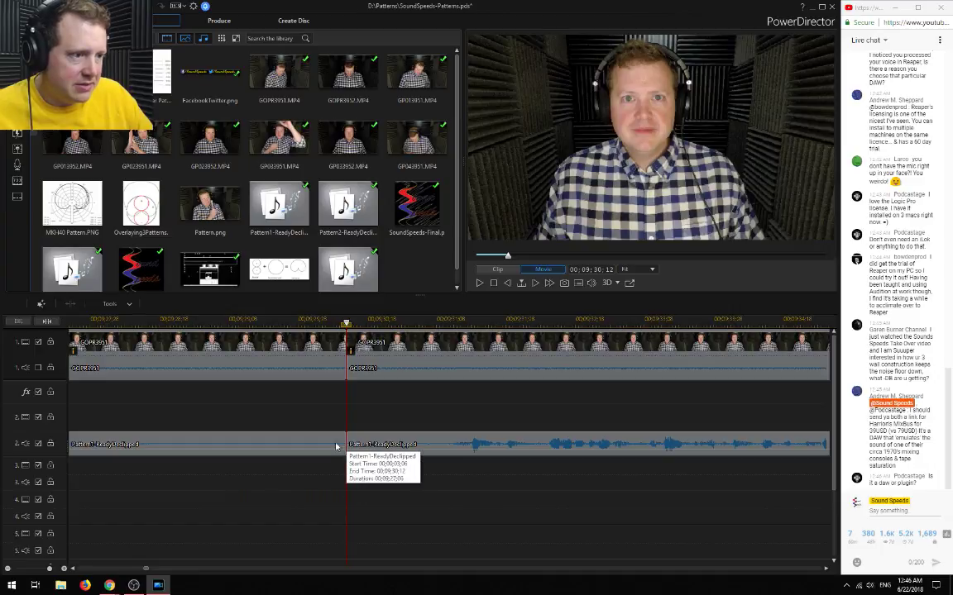
Remove the GOPR3951 video and Pattern1-ReadyDeclipped audio segments before the split, leaving the gap
{"action": "key", "text": "minus"}
{"action": "key", "text": "minus"}
{"action": "key", "text": "minus"}
{"action": "left_click_drag", "start_coordinate": [149, 571], "coordinate": [136, 570]}
{"action": "key", "text": "minus"}
{"action": "key", "text": "minus"}
{"action": "key", "text": "minus"}
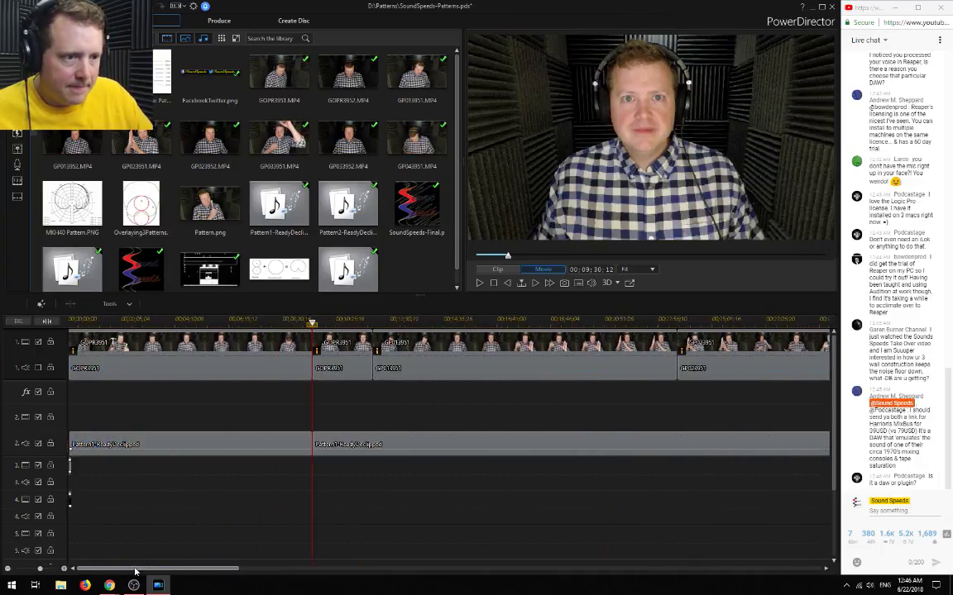
{"action": "left_click_drag", "start_coordinate": [245, 483], "coordinate": [199, 344]}
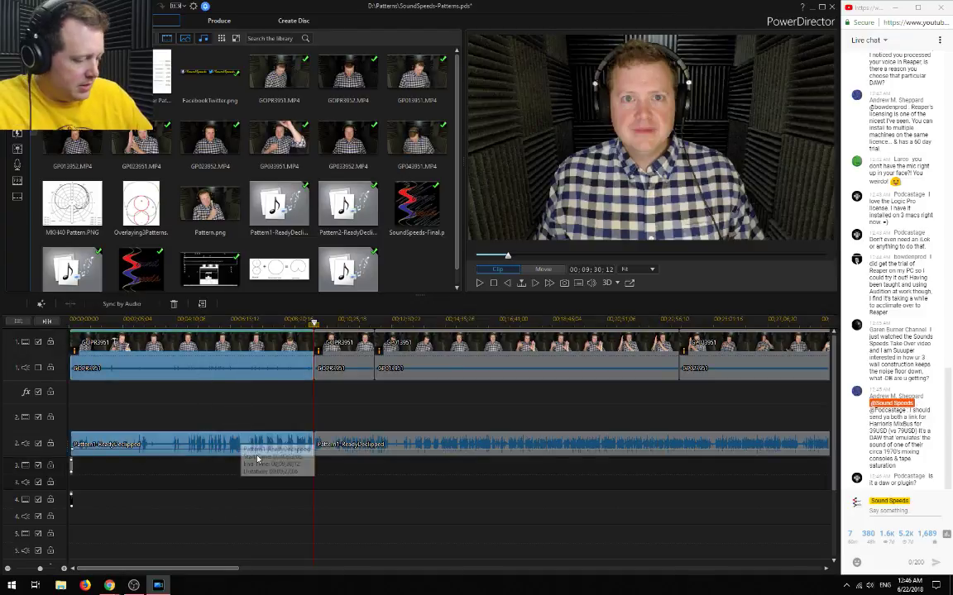
{"action": "key", "text": "Delete"}
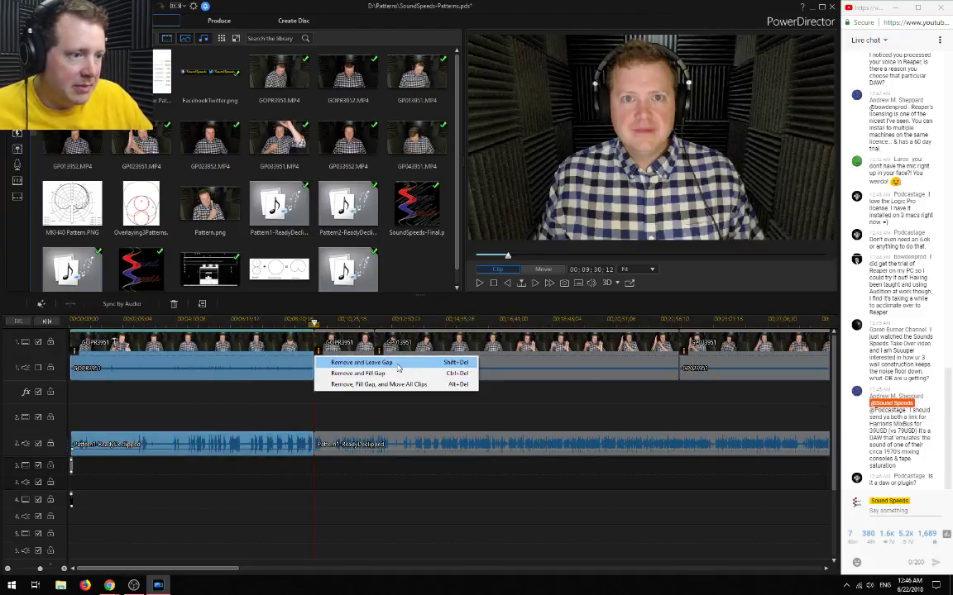
{"action": "left_click", "coordinate": [357, 362]}
Move the remaining first-session GoPro clips and Pattern1-ReadyDeclipped audio together to start at 00;00;02;21, under the intro overlays
{"action": "left_click_drag", "start_coordinate": [263, 346], "coordinate": [815, 451]}
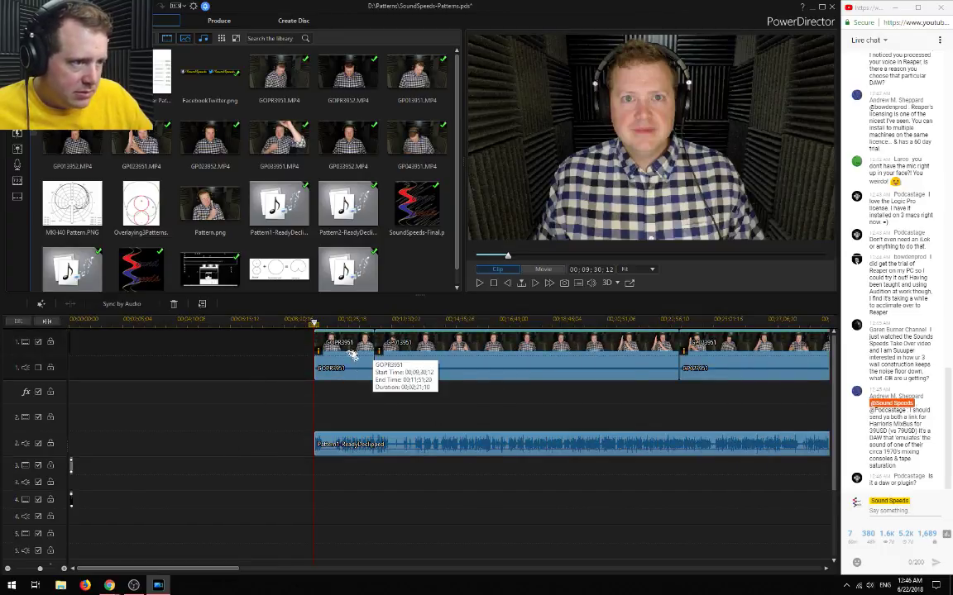
{"action": "scroll", "coordinate": [332, 398], "scroll_direction": "down", "scroll_amount": 3}
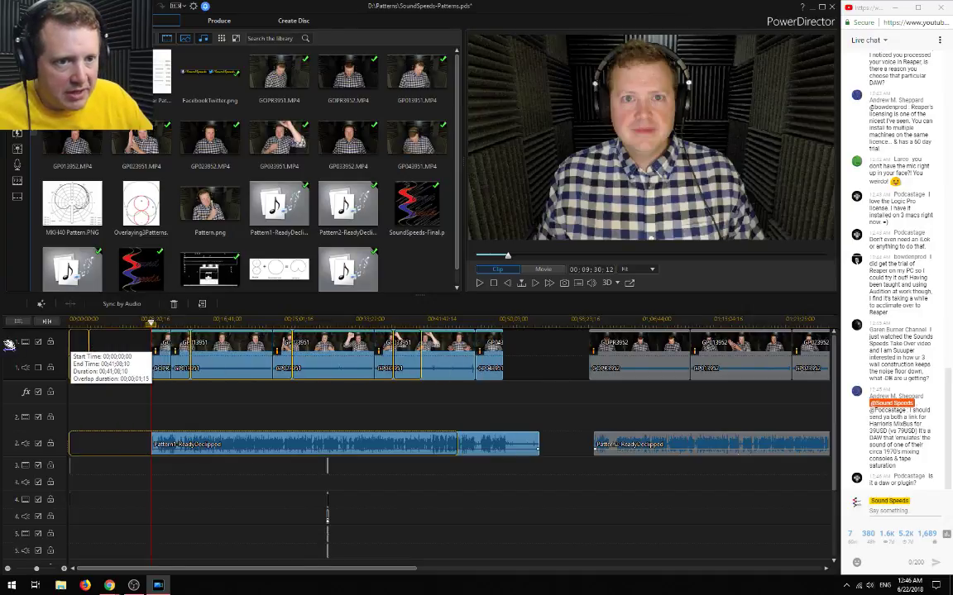
{"action": "left_click_drag", "start_coordinate": [160, 345], "coordinate": [85, 345]}
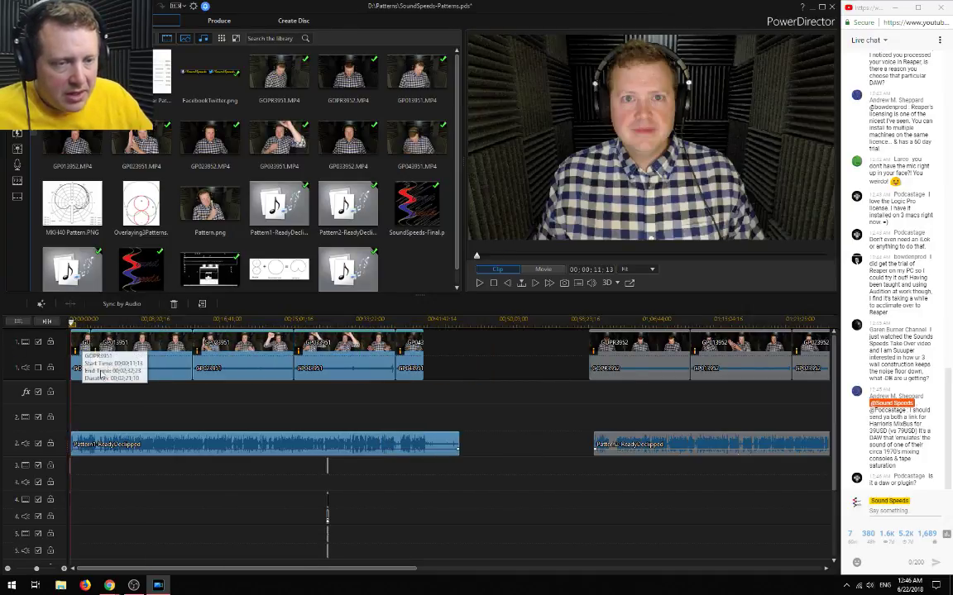
{"action": "scroll", "coordinate": [97, 373], "scroll_direction": "up", "scroll_amount": 4}
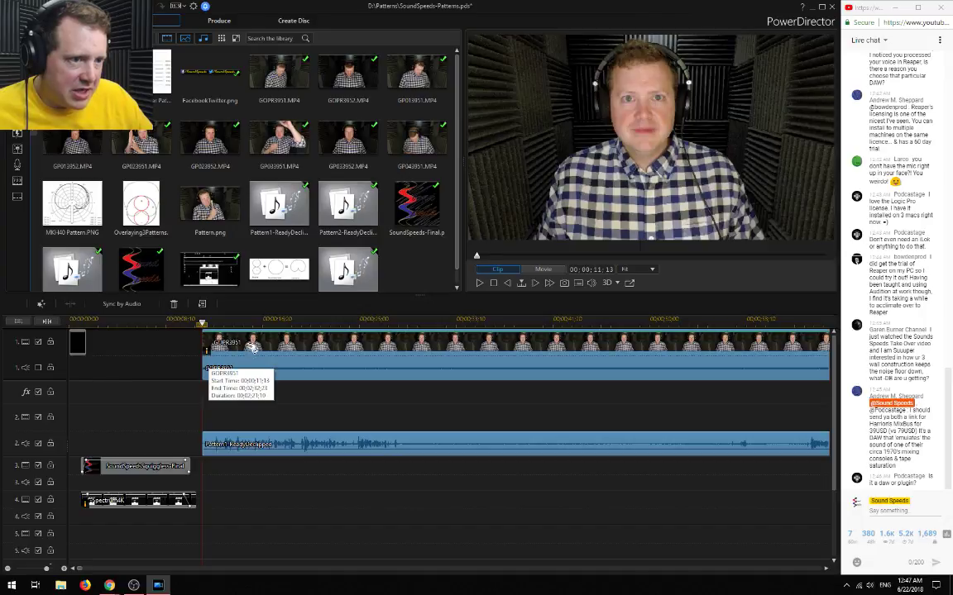
{"action": "left_click_drag", "start_coordinate": [252, 347], "coordinate": [152, 347]}
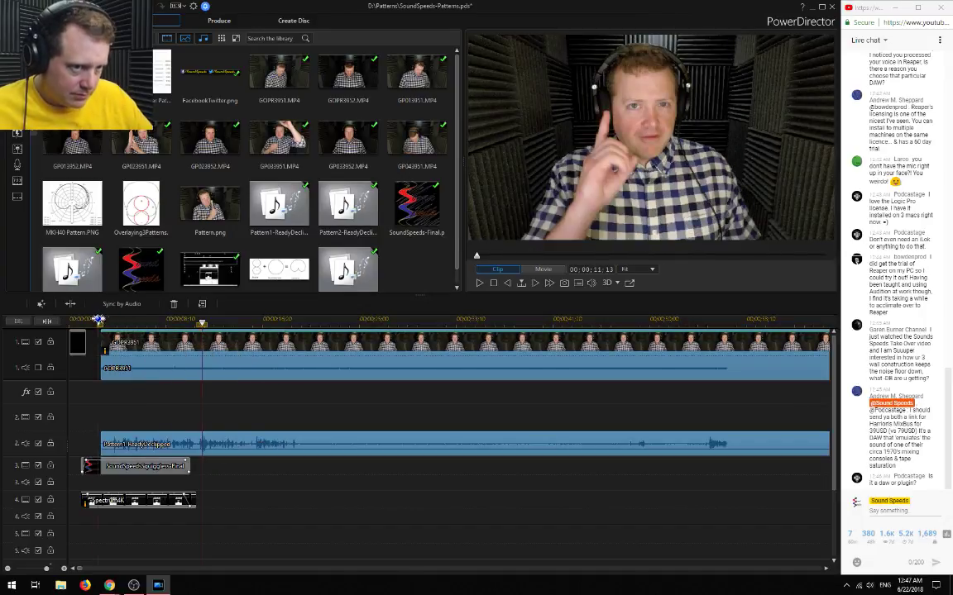
Play the opening from about 00;00;02;21 to 00;00;16;12 to check how the GoPro clip's timing fits the intro overlays
{"action": "left_click", "coordinate": [99, 319]}
{"action": "scroll", "coordinate": [248, 447], "scroll_direction": "up", "scroll_amount": 5}
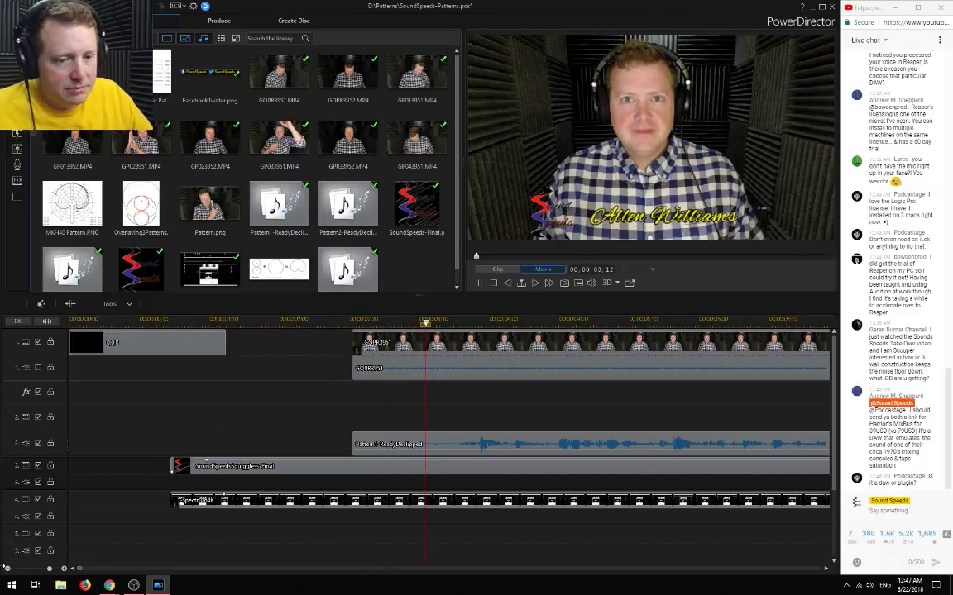
{"action": "left_click", "coordinate": [7, 569]}
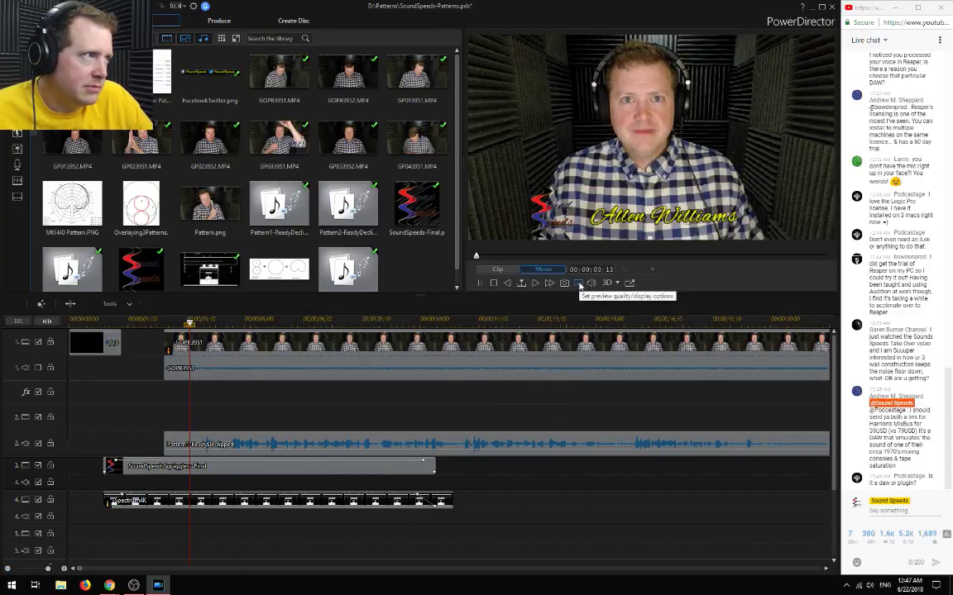
{"action": "key", "text": "space"}
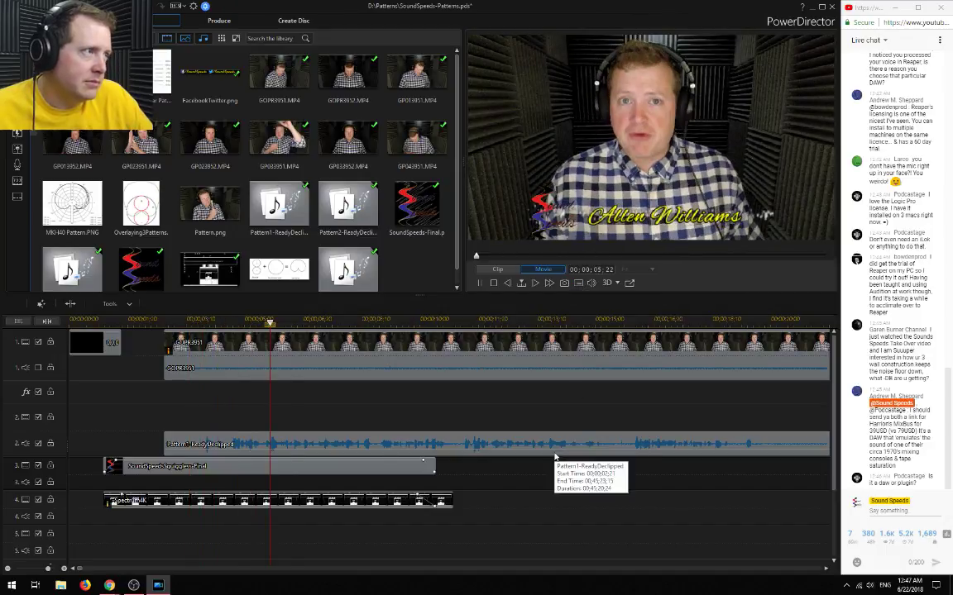
{"action": "left_click", "coordinate": [578, 283]}
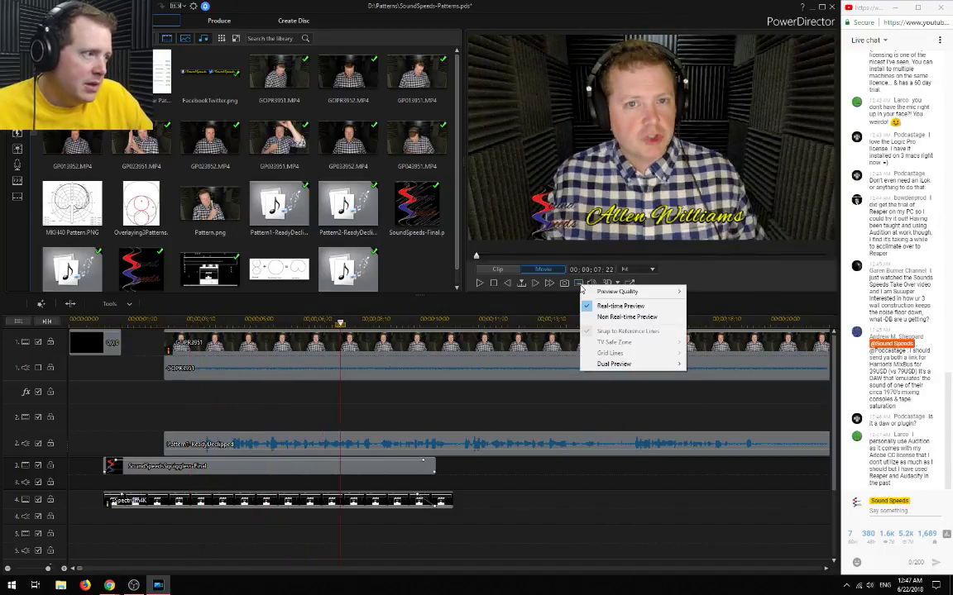
{"action": "mouse_move", "coordinate": [591, 295]}
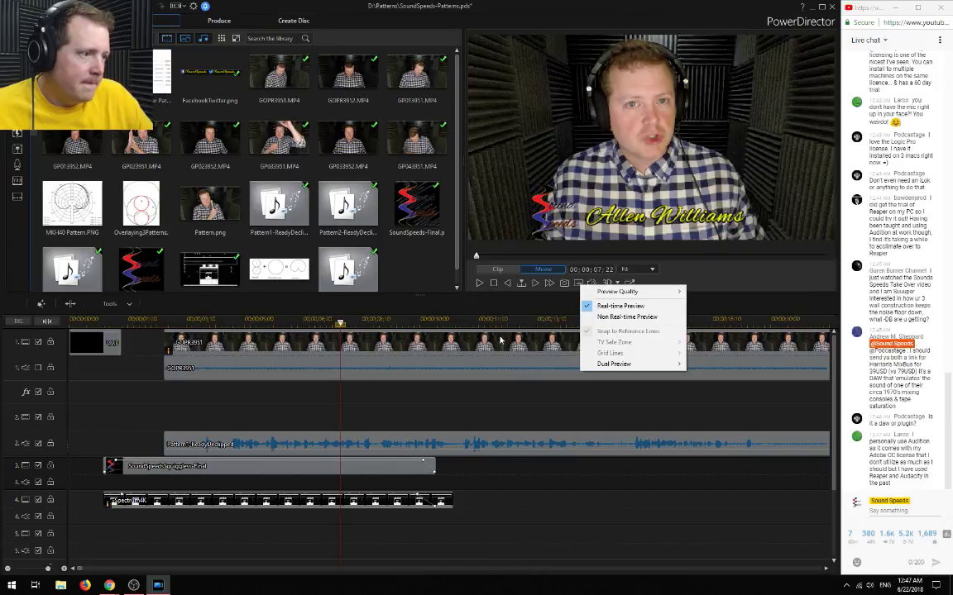
{"action": "left_click", "coordinate": [474, 323]}
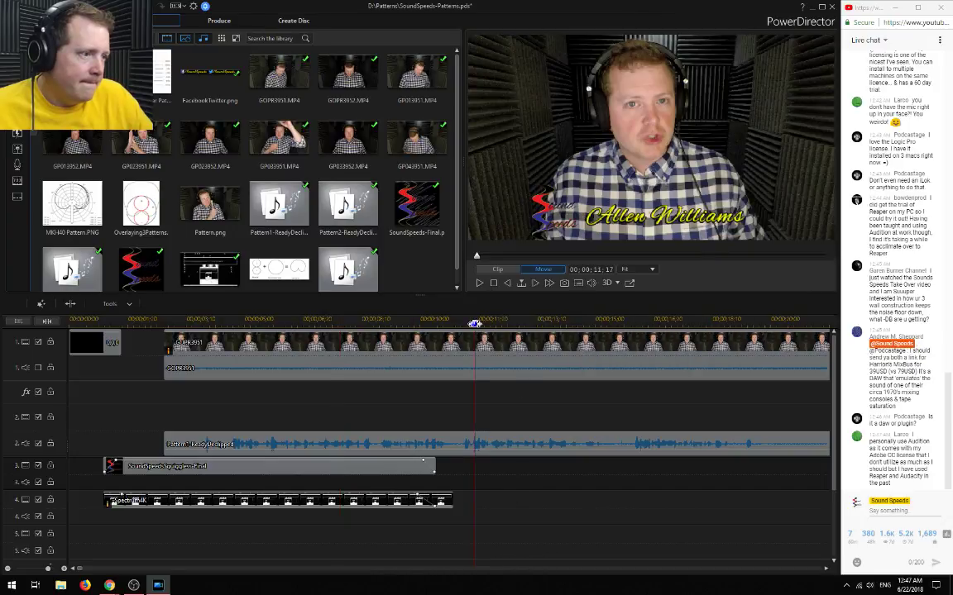
{"action": "left_click", "coordinate": [6, 570]}
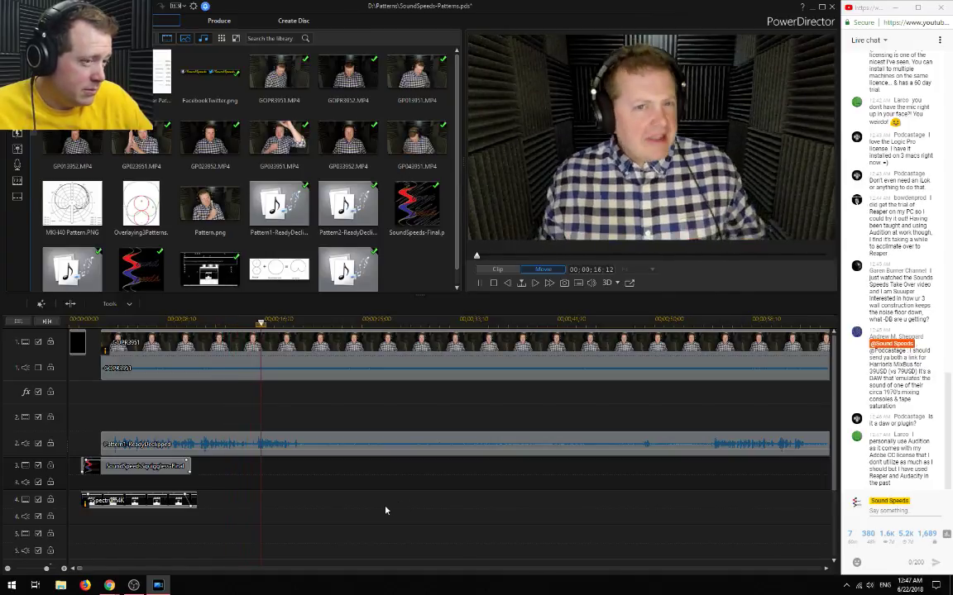
{"action": "key", "text": "space"}
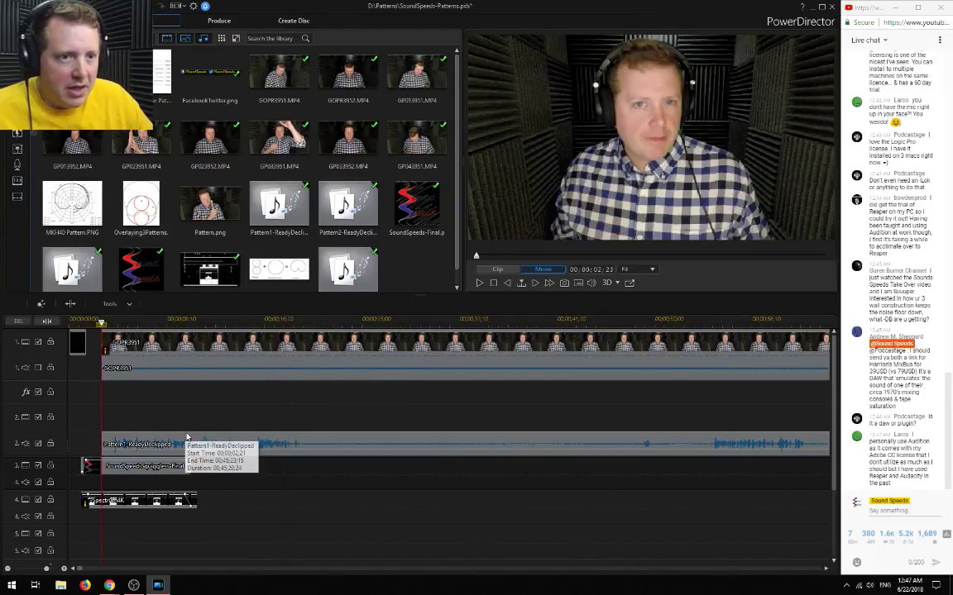
Move the GOPR3951 clip and Pattern1-ReadyDeclipped audio earlier to start at 00;00;00;15, overlapping the opening black clip with a fade transition
{"action": "scroll", "coordinate": [187, 436], "scroll_direction": "up", "scroll_amount": 5}
{"action": "left_click", "coordinate": [542, 346]}
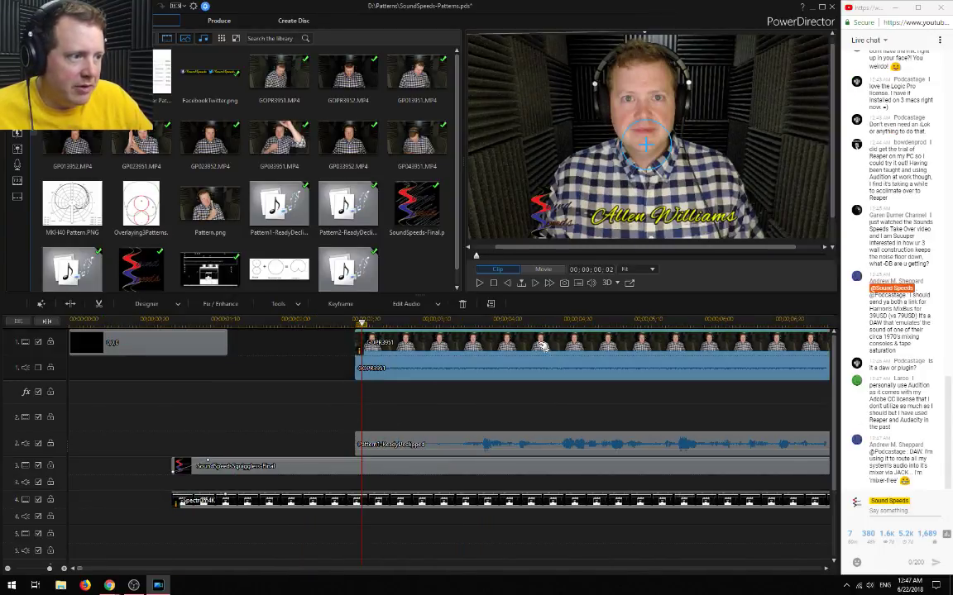
{"action": "left_click_drag", "start_coordinate": [542, 346], "coordinate": [309, 352]}
{"action": "left_click", "coordinate": [368, 394]}
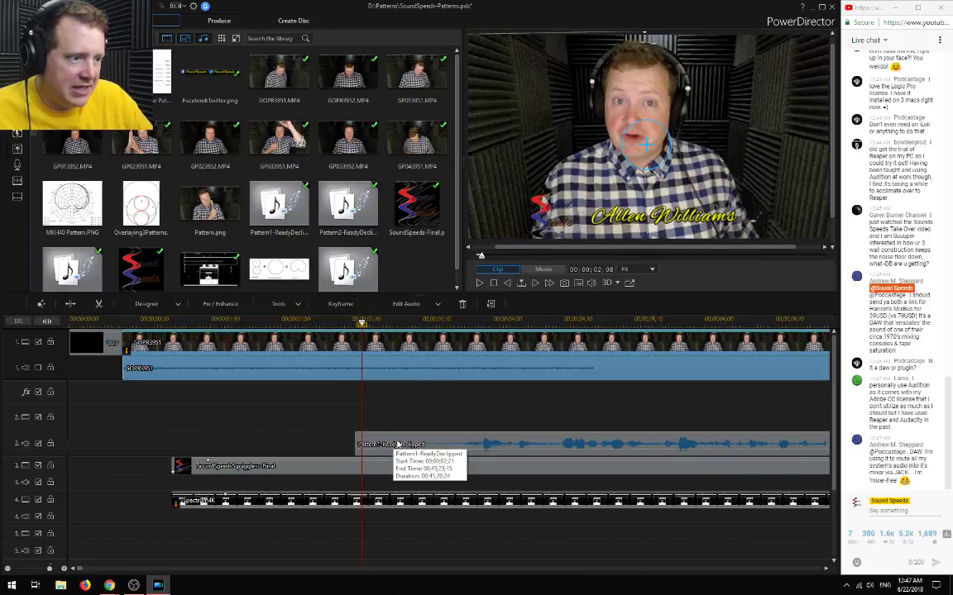
{"action": "left_click_drag", "start_coordinate": [458, 441], "coordinate": [227, 443]}
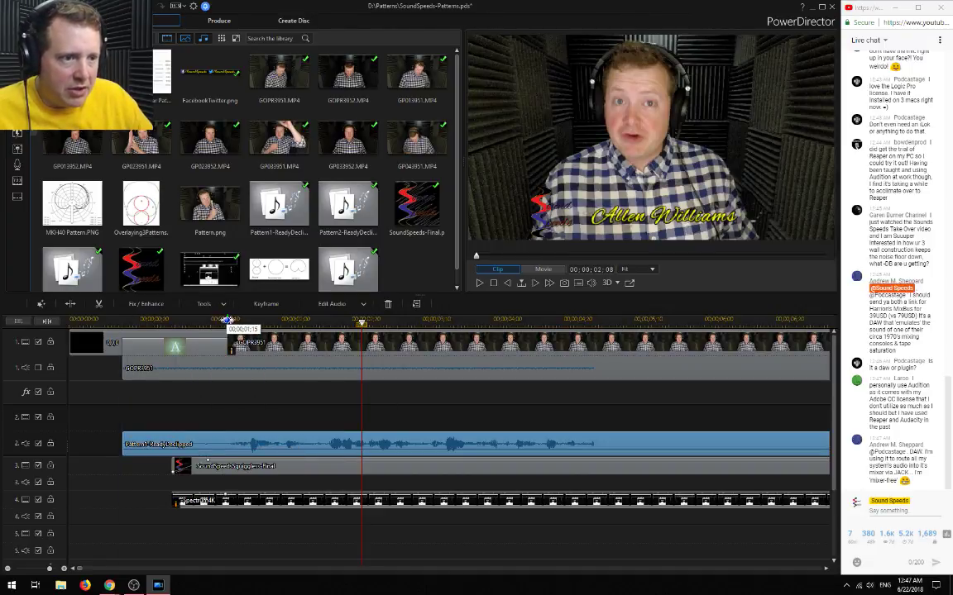
Fade in the Pattern1-ReadyDeclipped audio from its start to 00;00;01;15
{"action": "left_click", "coordinate": [227, 320]}
{"action": "left_click", "coordinate": [18, 149]}
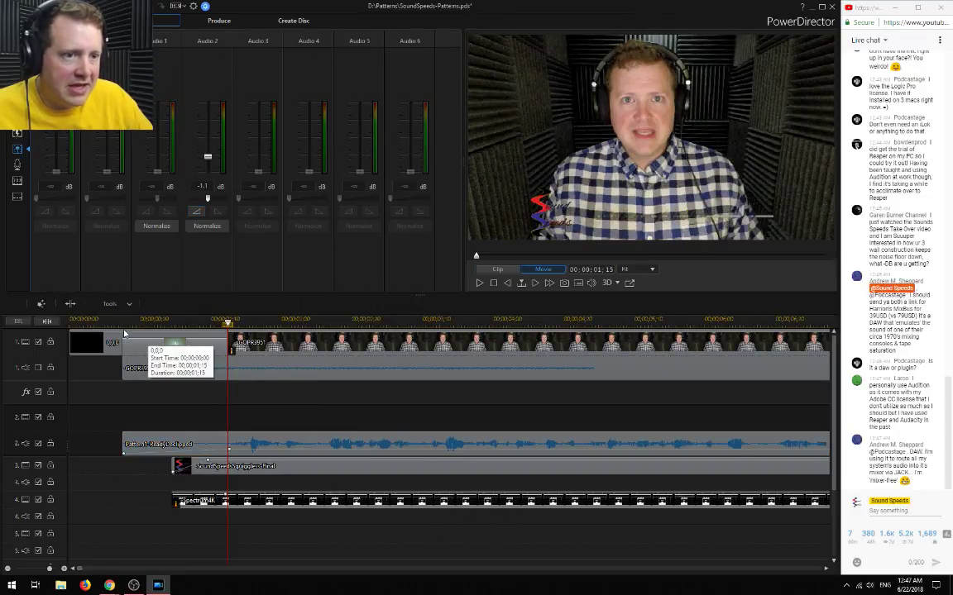
Try Low Preview Resolution as the preview quality and play the opening from the beginning
{"action": "left_click", "coordinate": [74, 321]}
{"action": "scroll", "coordinate": [140, 378], "scroll_direction": "down", "scroll_amount": 5}
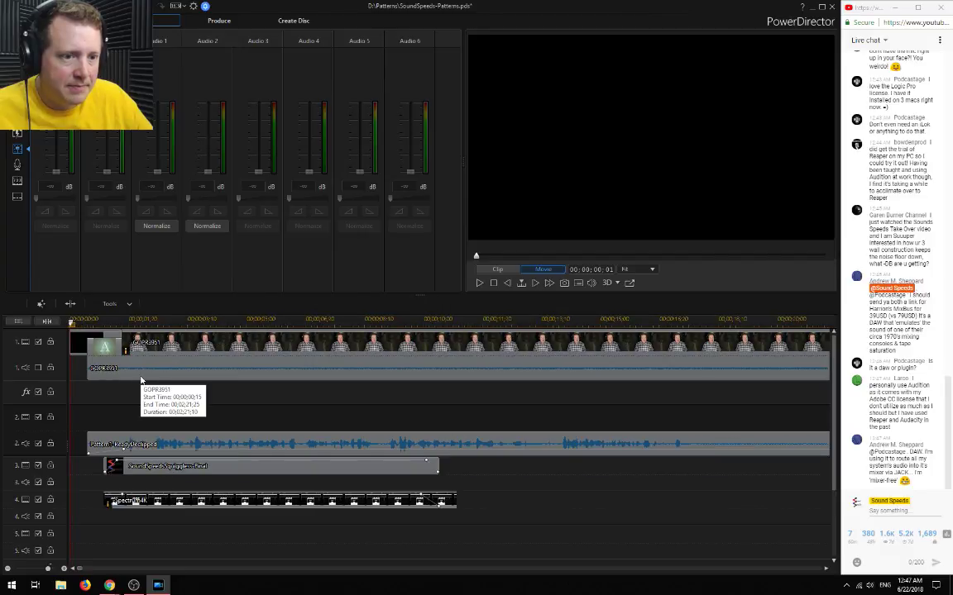
{"action": "left_click", "coordinate": [578, 285]}
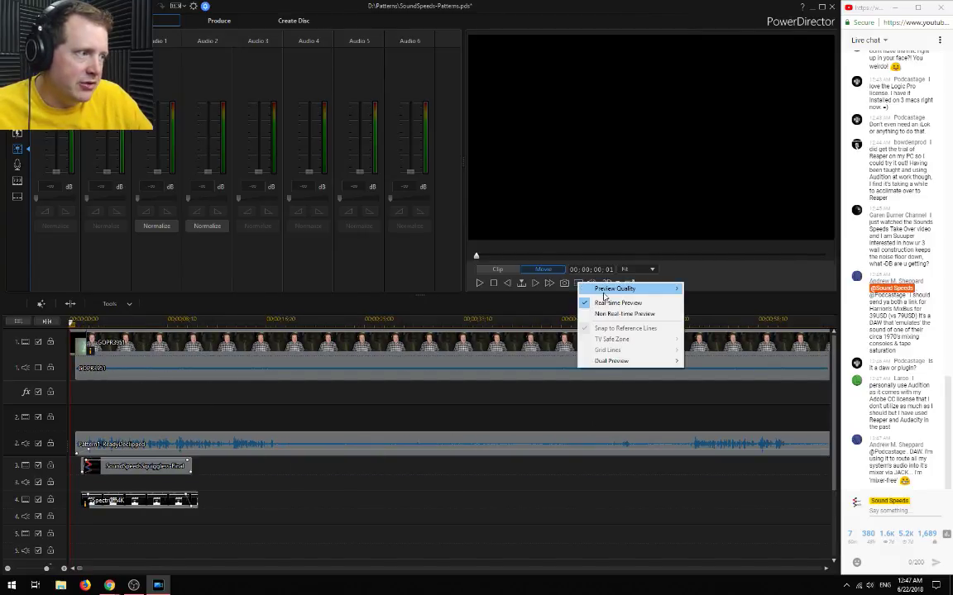
{"action": "mouse_move", "coordinate": [616, 286]}
{"action": "left_click", "coordinate": [728, 330]}
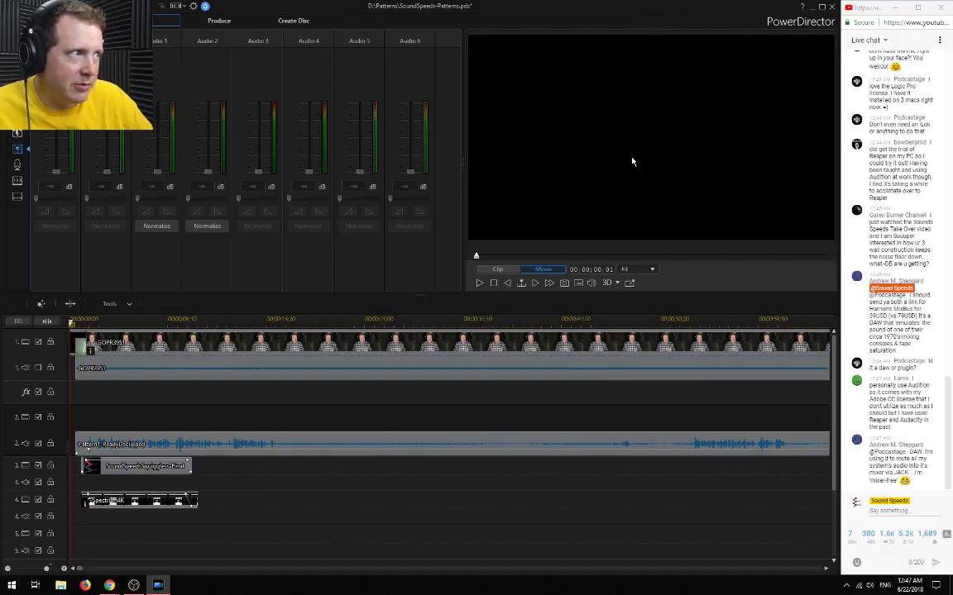
{"action": "key", "text": "space"}
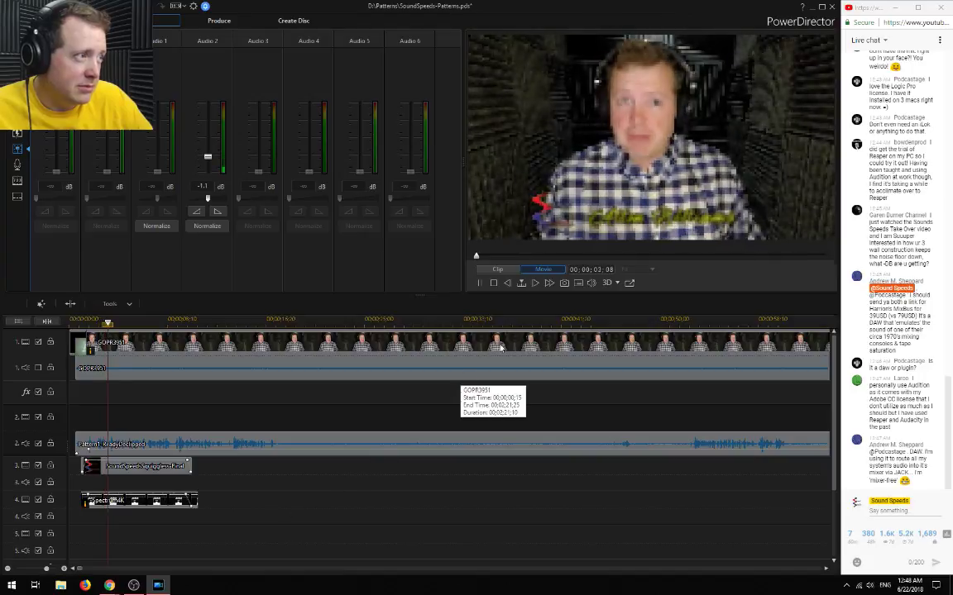
Raise the preview quality to Normal and finally High Preview Resolution while the opening plays to about 00;00;13;15
{"action": "left_click", "coordinate": [578, 285]}
{"action": "mouse_move", "coordinate": [604, 286]}
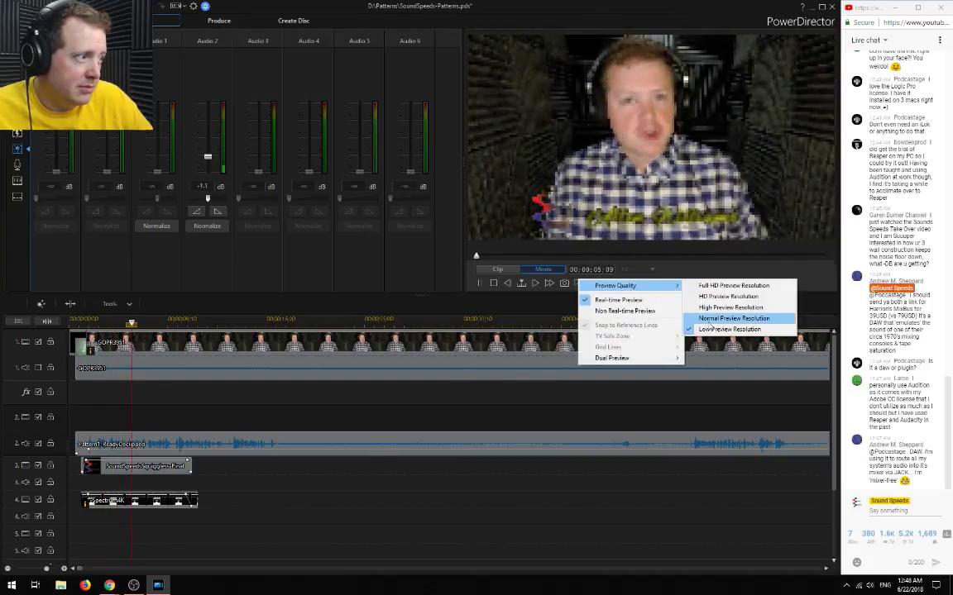
{"action": "left_click", "coordinate": [712, 319]}
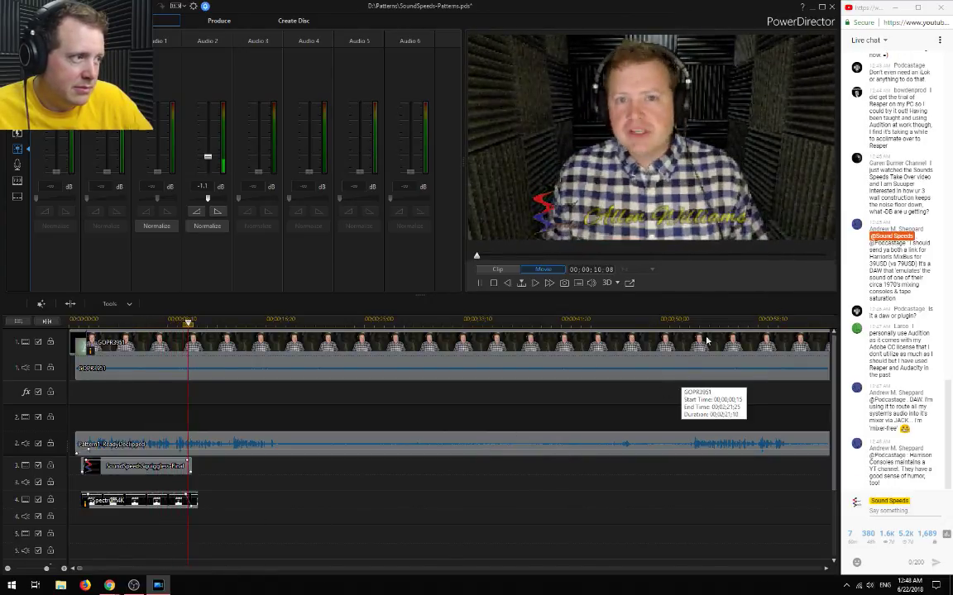
{"action": "left_click", "coordinate": [578, 283]}
{"action": "mouse_move", "coordinate": [604, 290]}
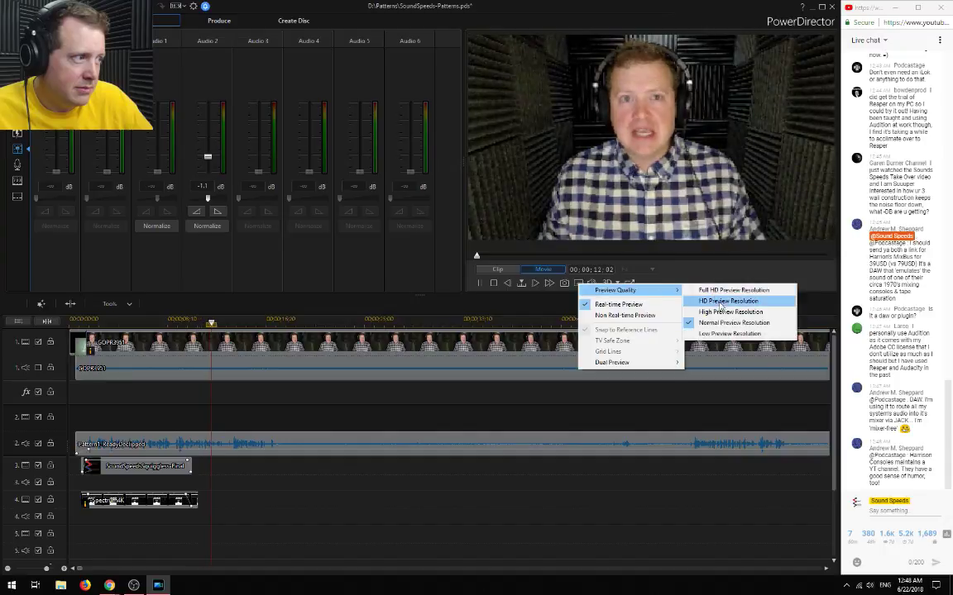
{"action": "left_click", "coordinate": [720, 313]}
{"action": "key", "text": "space"}
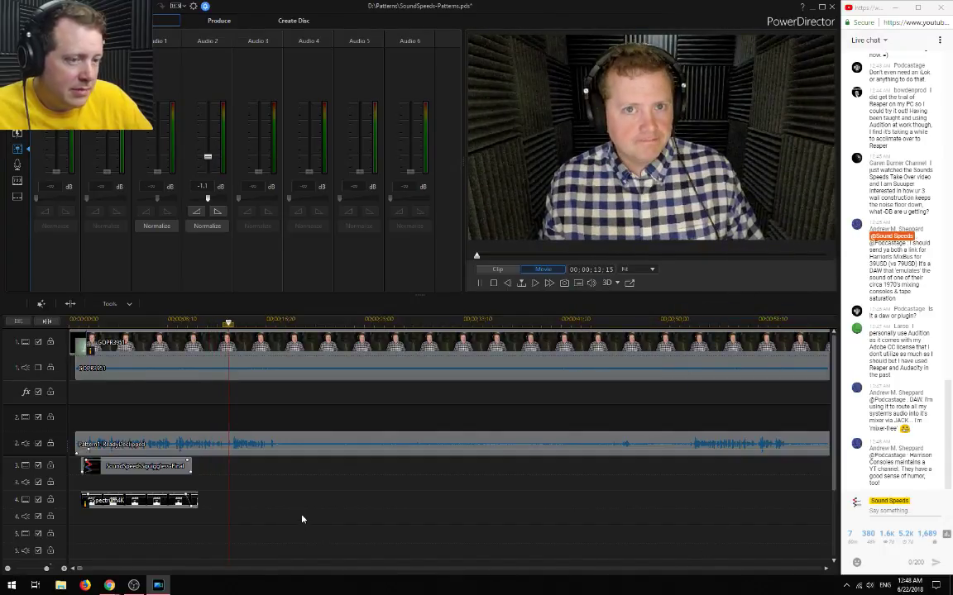
Split the GOPR3951 video and Pattern1-ReadyDeclipped audio at 00;00;13;11, in the pause before the next phrase
{"action": "scroll", "coordinate": [293, 463], "scroll_direction": "up", "scroll_amount": 3}
{"action": "left_click", "coordinate": [364, 321]}
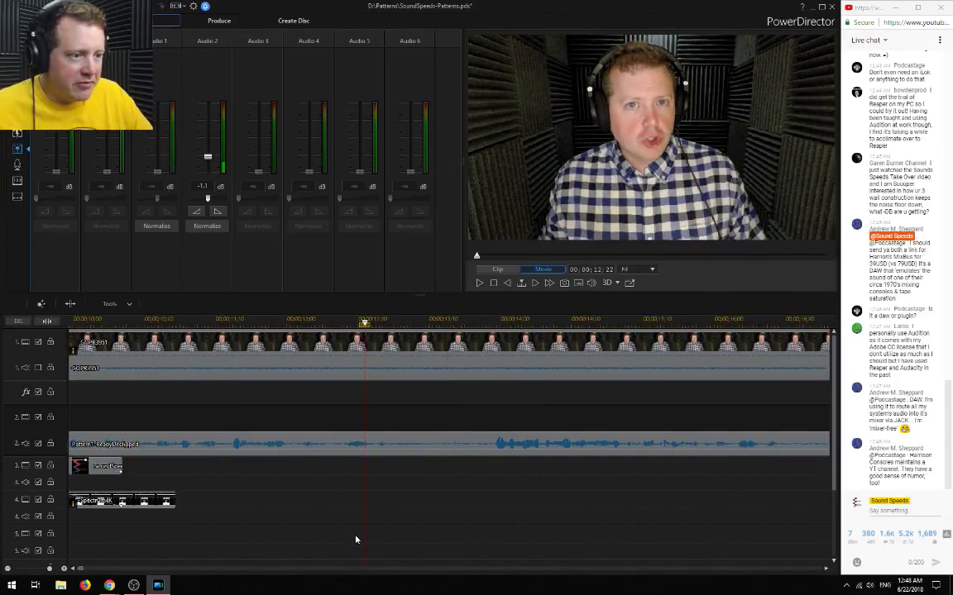
{"action": "key", "text": "F3"}
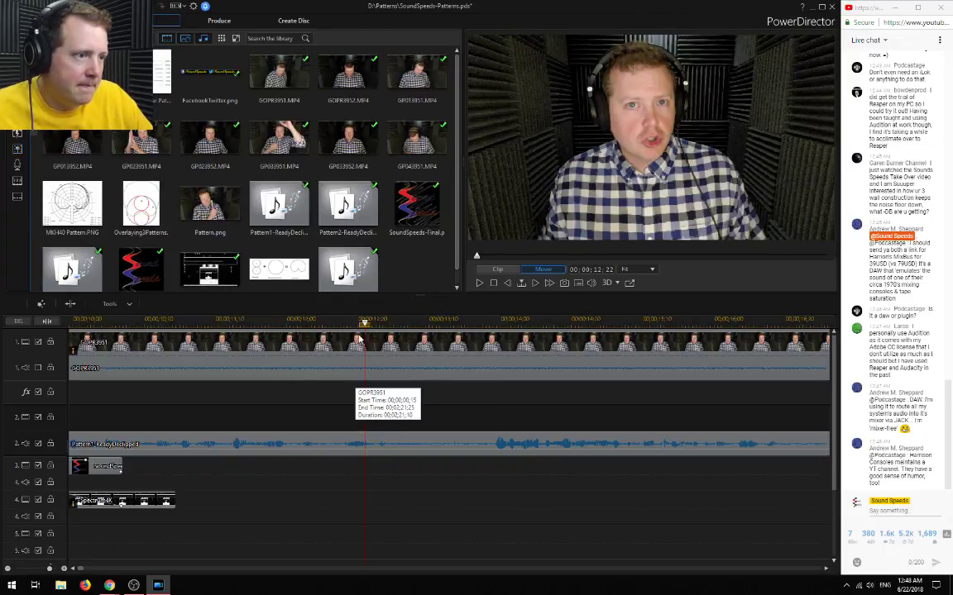
{"action": "key", "text": "space"}
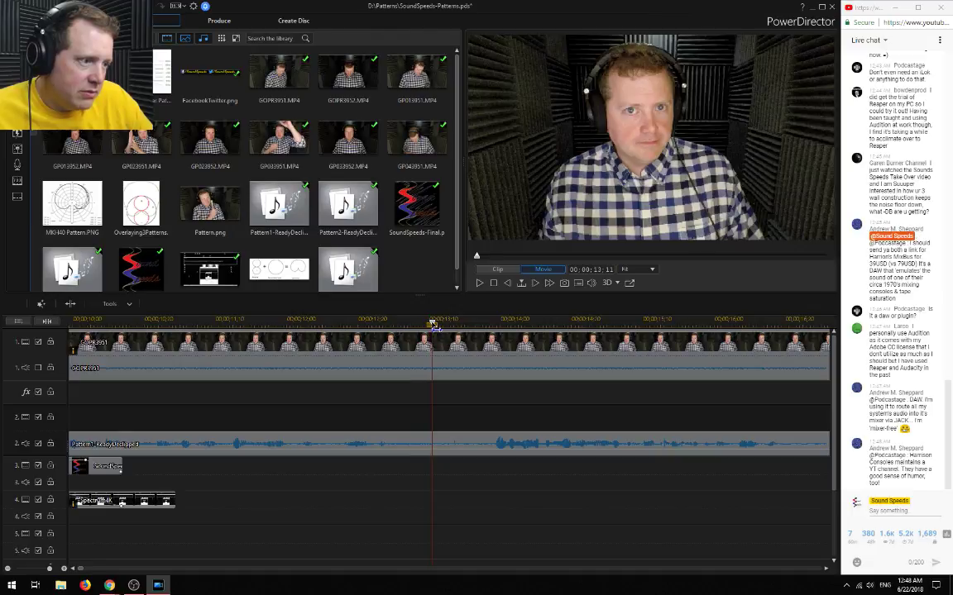
Sample the speech between 00;00;52;15 and 00;02;44;02, and move GP013951 to start at 00;02;21;25, closing the gap after GOPR3951
{"action": "scroll", "coordinate": [455, 514], "scroll_direction": "down", "scroll_amount": 5}
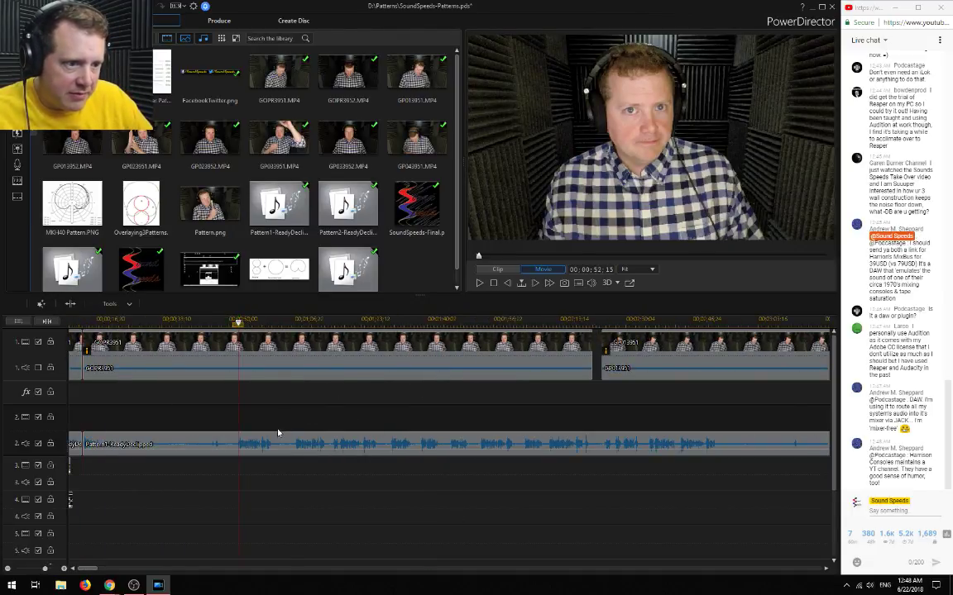
{"action": "left_click", "coordinate": [309, 324]}
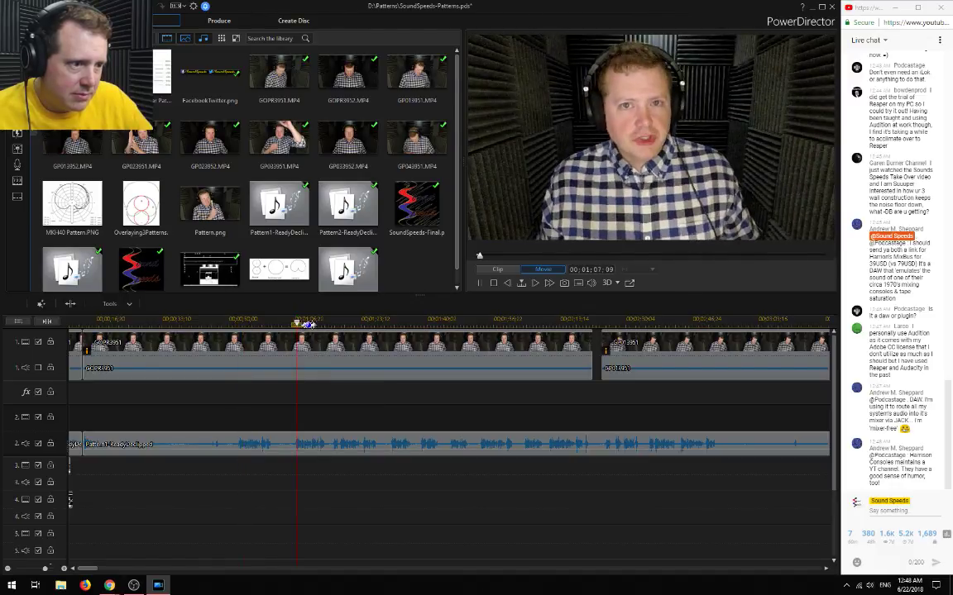
{"action": "left_click", "coordinate": [483, 325]}
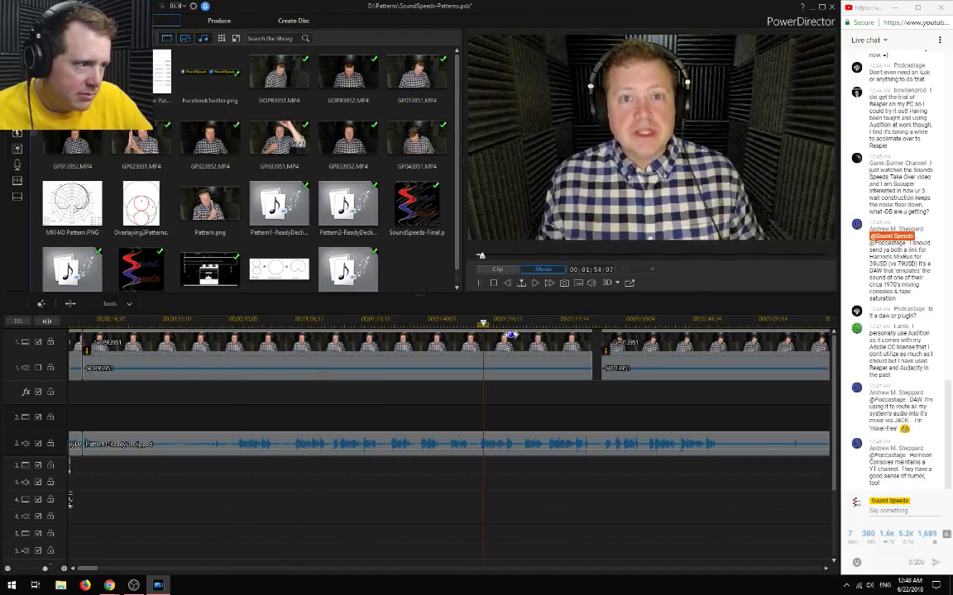
{"action": "left_click", "coordinate": [547, 324]}
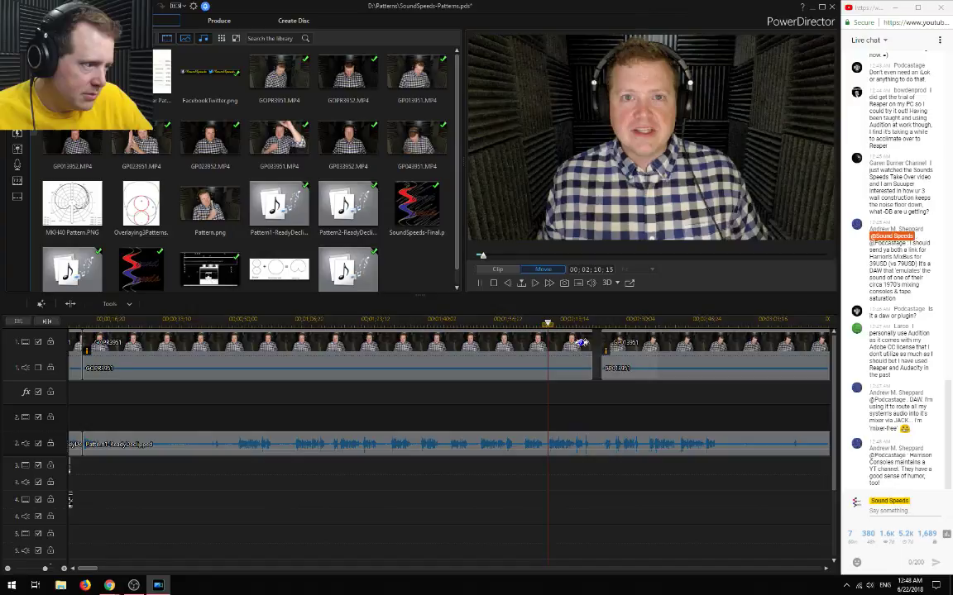
{"action": "left_click", "coordinate": [679, 324]}
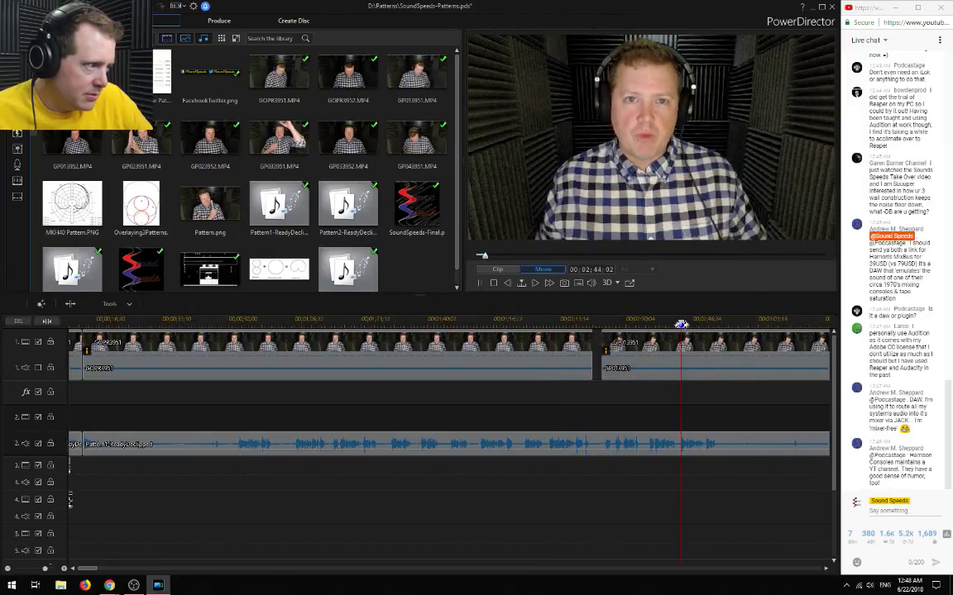
{"action": "left_click", "coordinate": [683, 338]}
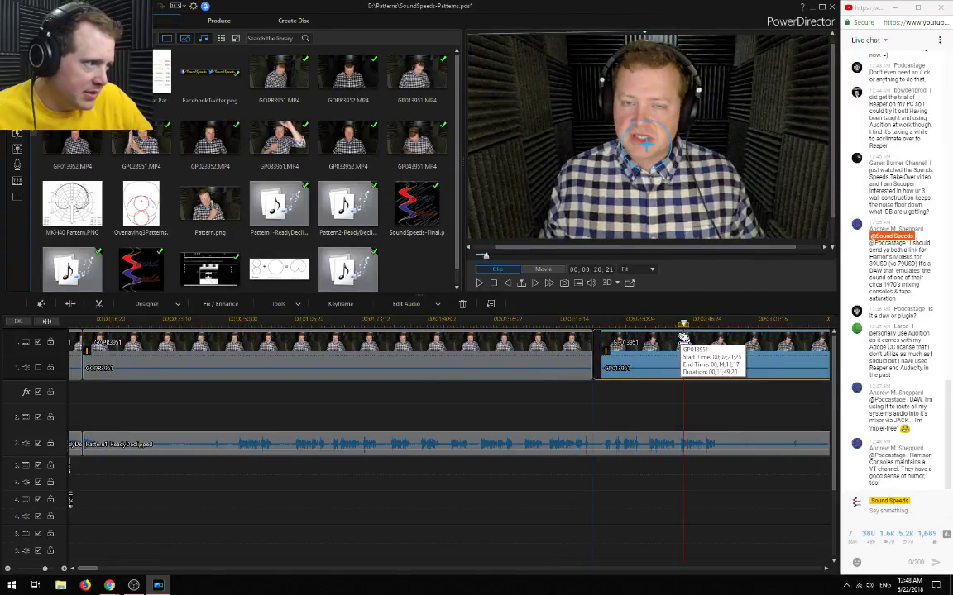
{"action": "left_click", "coordinate": [9, 570]}
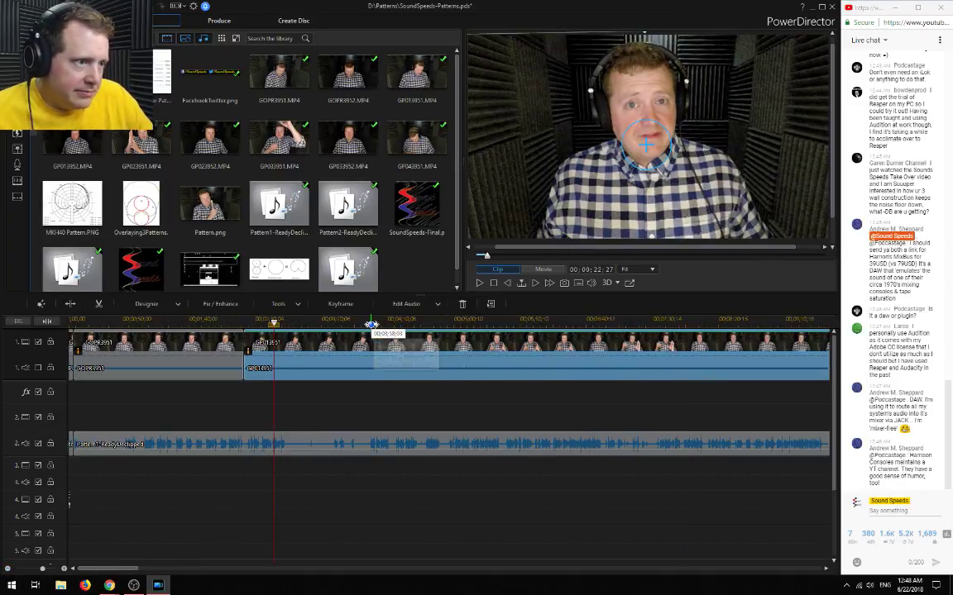
Find where the phrase starts and split the GP013951 video and Pattern1-ReadyDeclipped audio at 00;02;44;07
{"action": "left_click", "coordinate": [373, 324]}
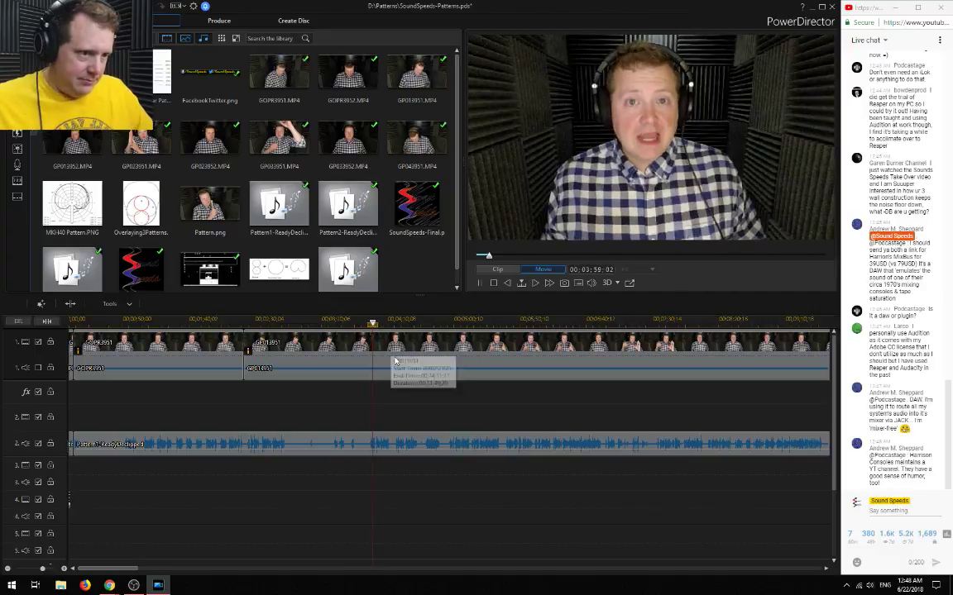
{"action": "left_click", "coordinate": [285, 326]}
{"action": "scroll", "coordinate": [306, 403], "scroll_direction": "up", "scroll_amount": 2}
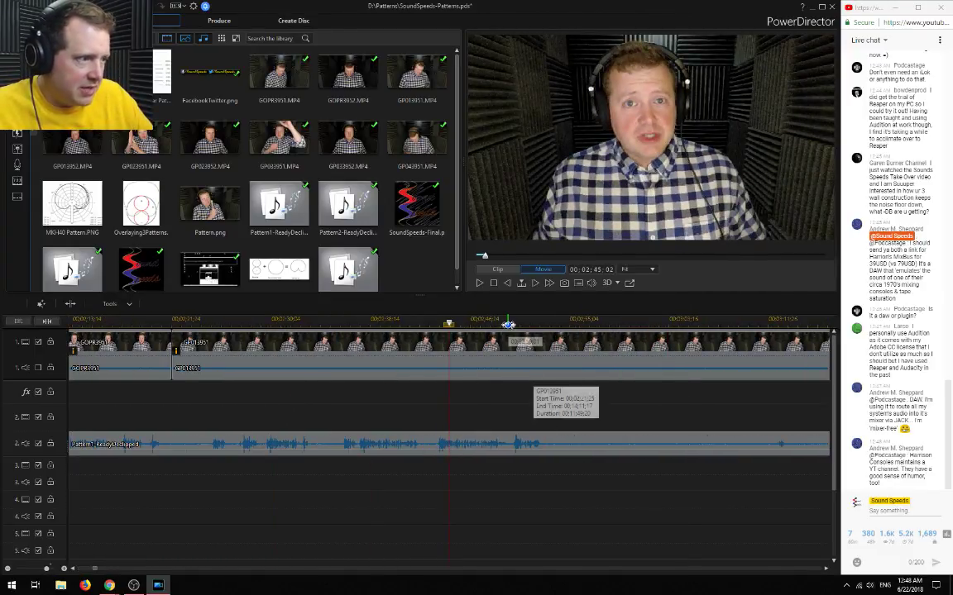
{"action": "left_click", "coordinate": [511, 389]}
{"action": "key", "text": "space"}
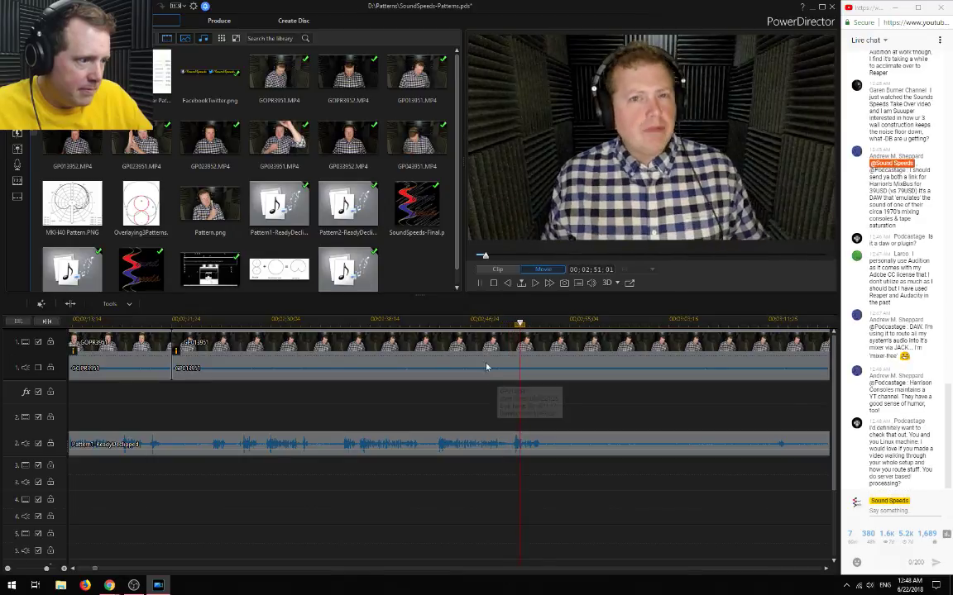
{"action": "left_click", "coordinate": [436, 323]}
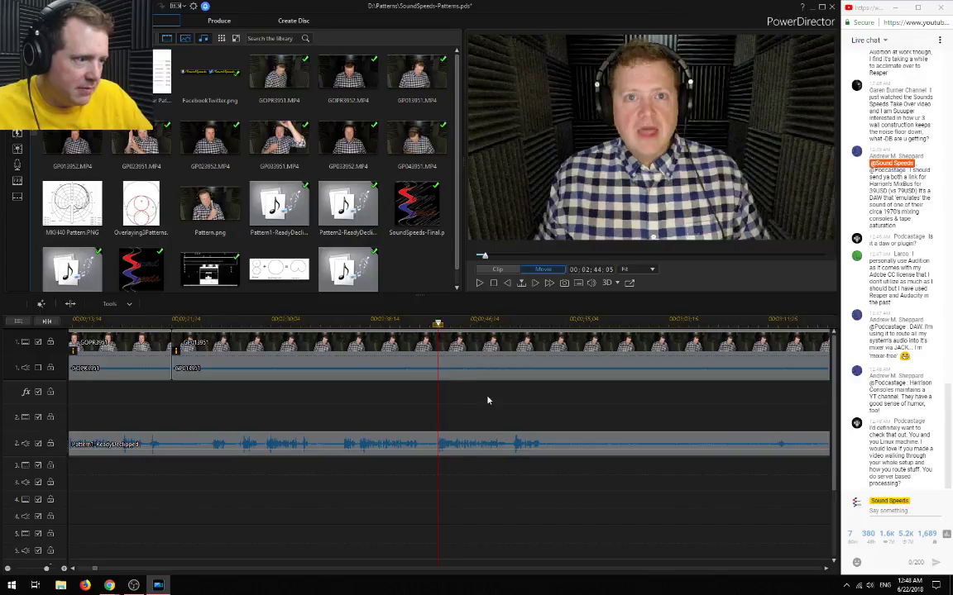
{"action": "scroll", "coordinate": [487, 401], "scroll_direction": "up", "scroll_amount": 2}
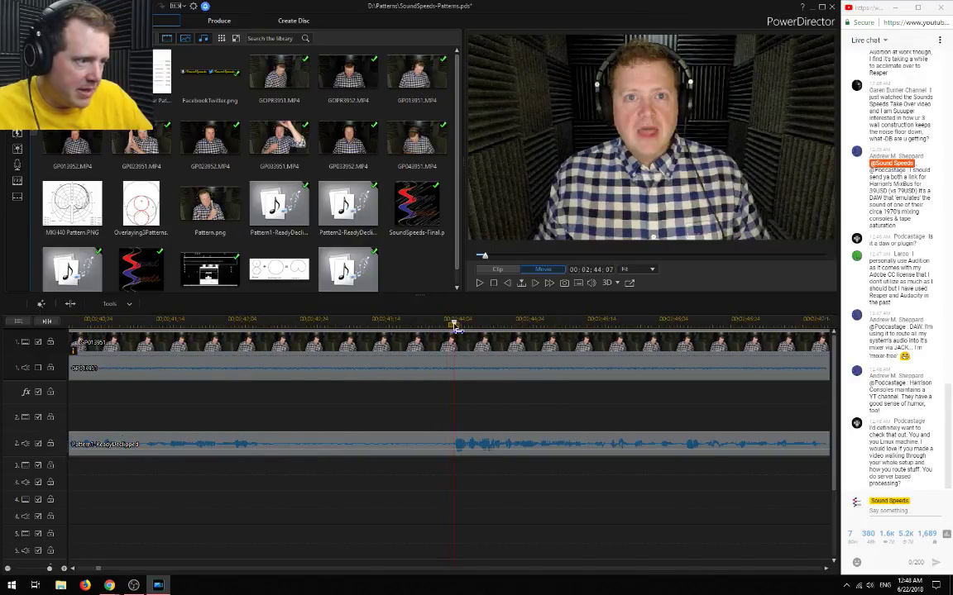
{"action": "key", "text": "ctrl+t"}
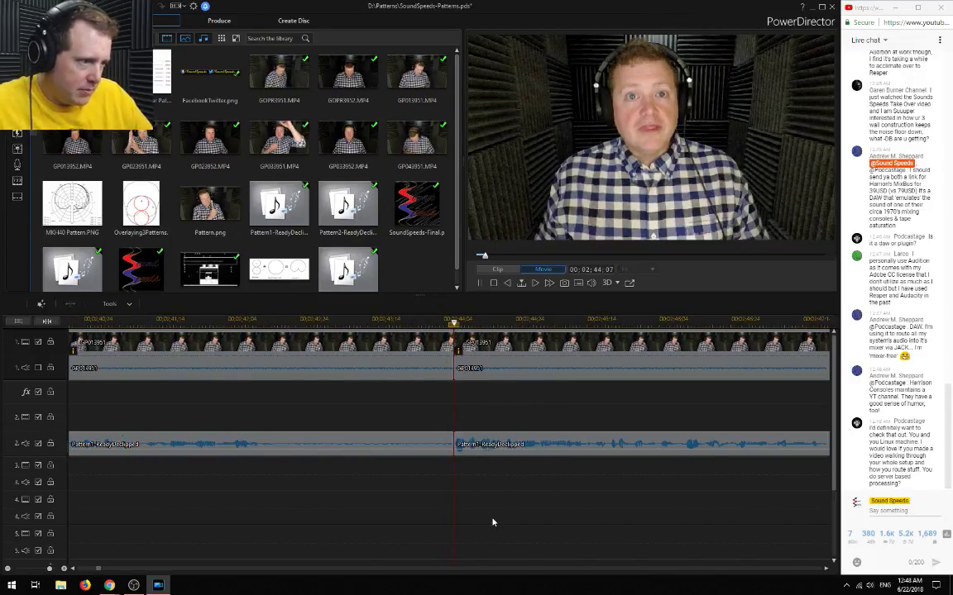
Play the phrase after the split, and remove the unused video and audio between 00;00;13;11 and 00;02;44;07, filling the gap
{"action": "left_click", "coordinate": [6, 572]}
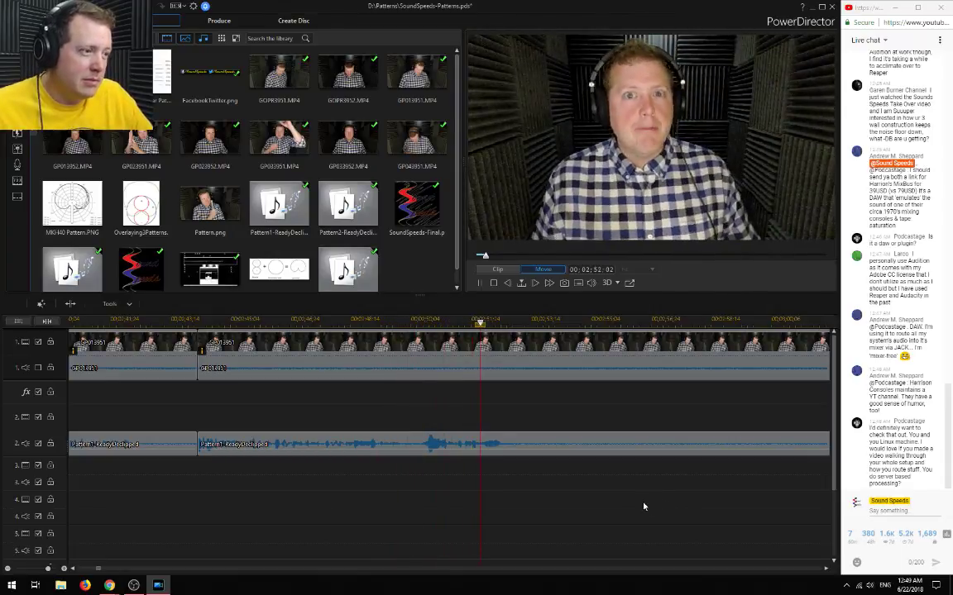
{"action": "key", "text": "space"}
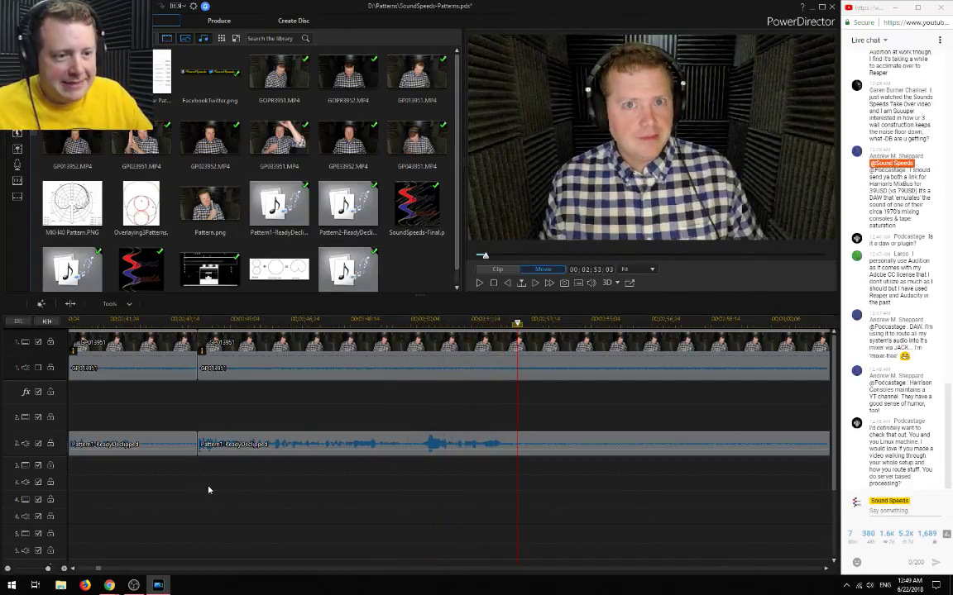
{"action": "scroll", "coordinate": [223, 496], "scroll_direction": "down", "scroll_amount": 5}
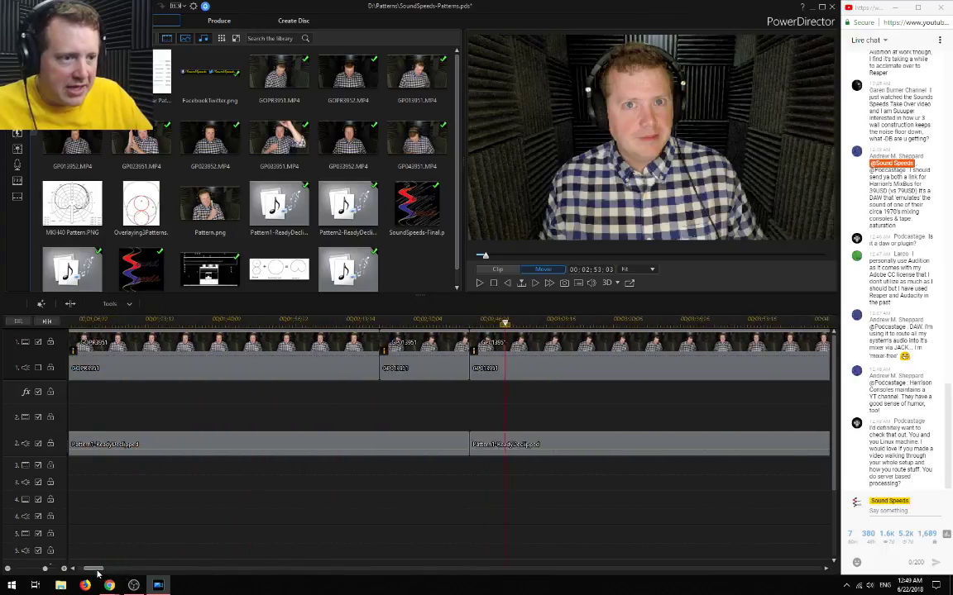
{"action": "left_click", "coordinate": [488, 319]}
{"action": "key", "text": "space"}
{"action": "left_click_drag", "start_coordinate": [454, 504], "coordinate": [327, 361]}
{"action": "left_click_drag", "start_coordinate": [91, 569], "coordinate": [82, 569]}
{"action": "key", "text": "Delete"}
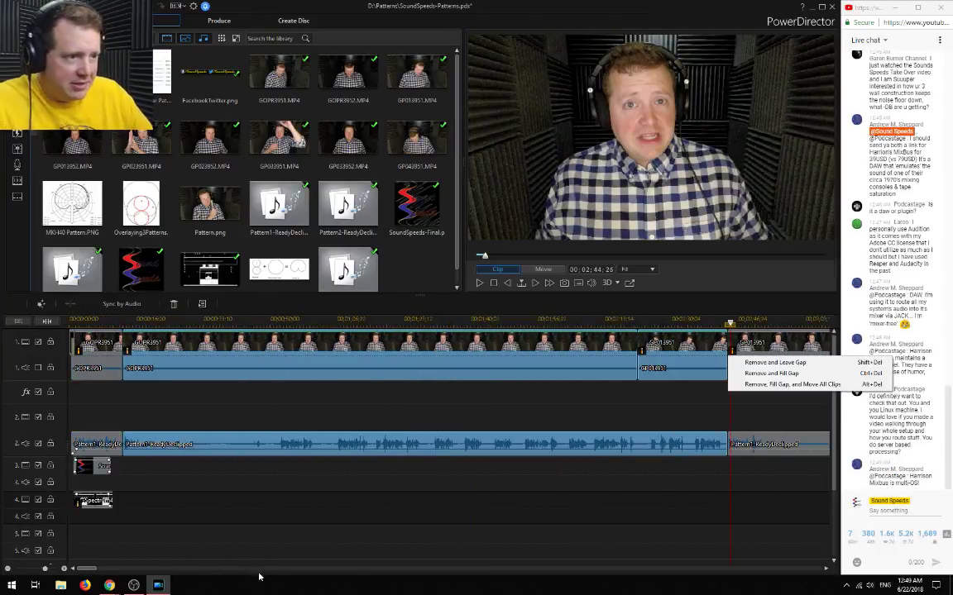
{"action": "left_click", "coordinate": [773, 374]}
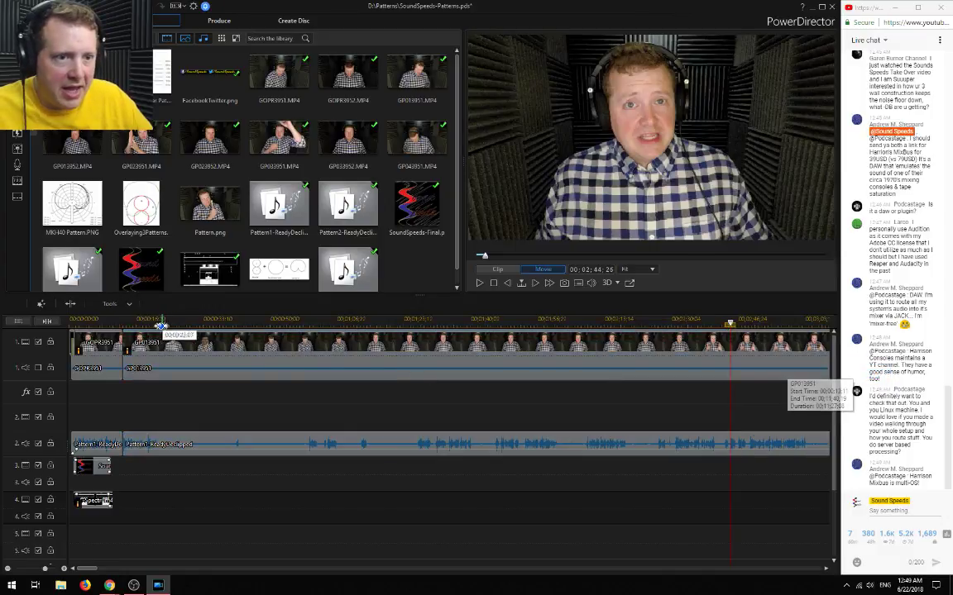
Play across the cut between GOPR3951 and GP013951 at 00;00;13;11 and examine the join closely
{"action": "key", "text": "space"}
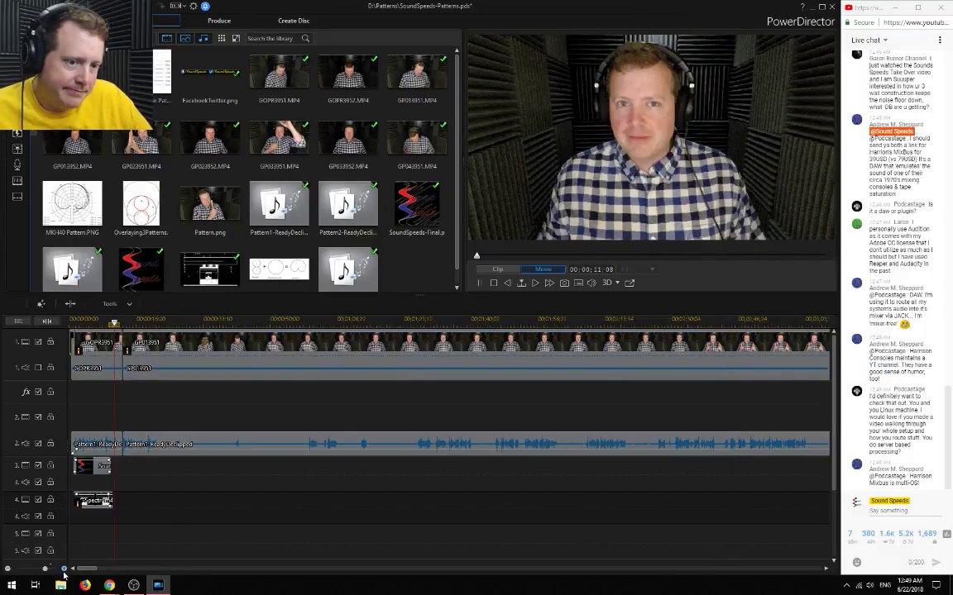
{"action": "scroll", "coordinate": [64, 570], "scroll_direction": "up", "scroll_amount": 2}
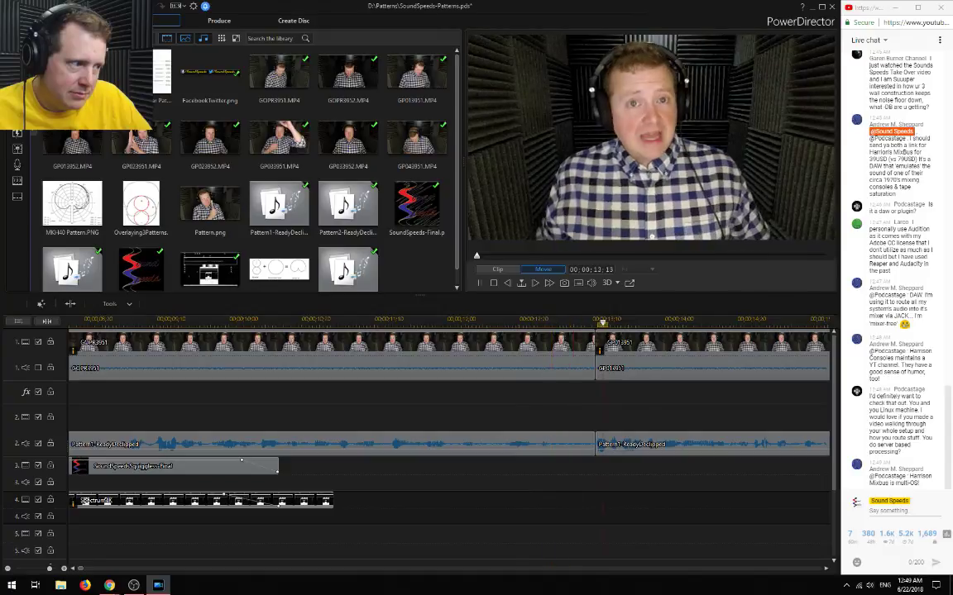
{"action": "left_click", "coordinate": [613, 357]}
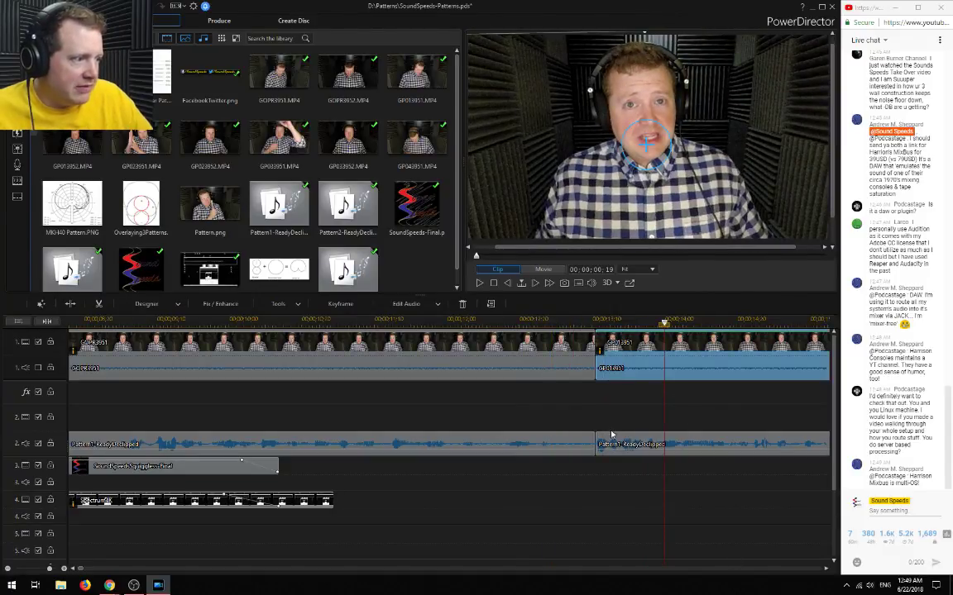
{"action": "key", "text": "Home"}
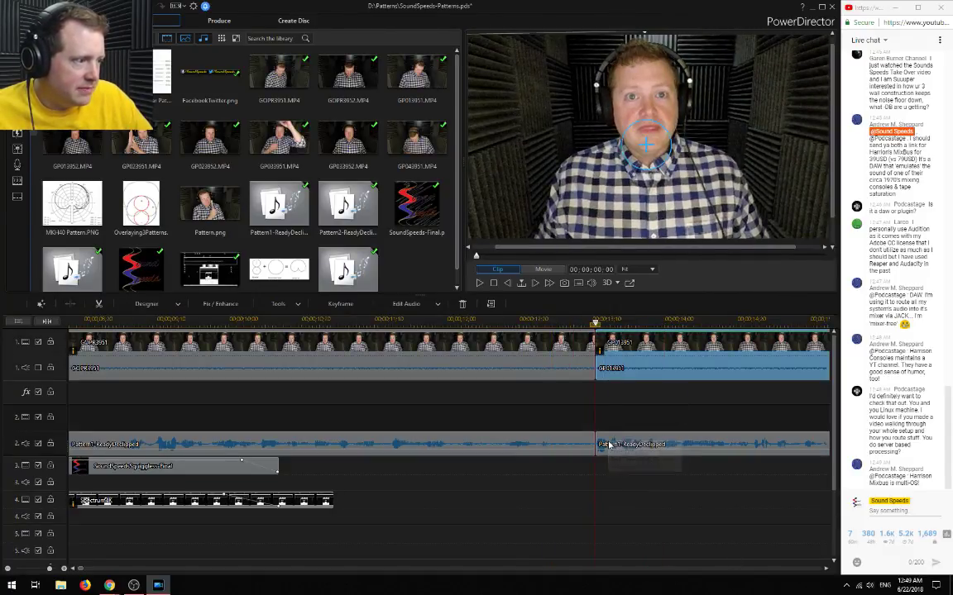
{"action": "left_click", "coordinate": [608, 444], "text": "ctrl"}
{"action": "scroll", "coordinate": [621, 434], "scroll_direction": "up", "scroll_amount": 3}
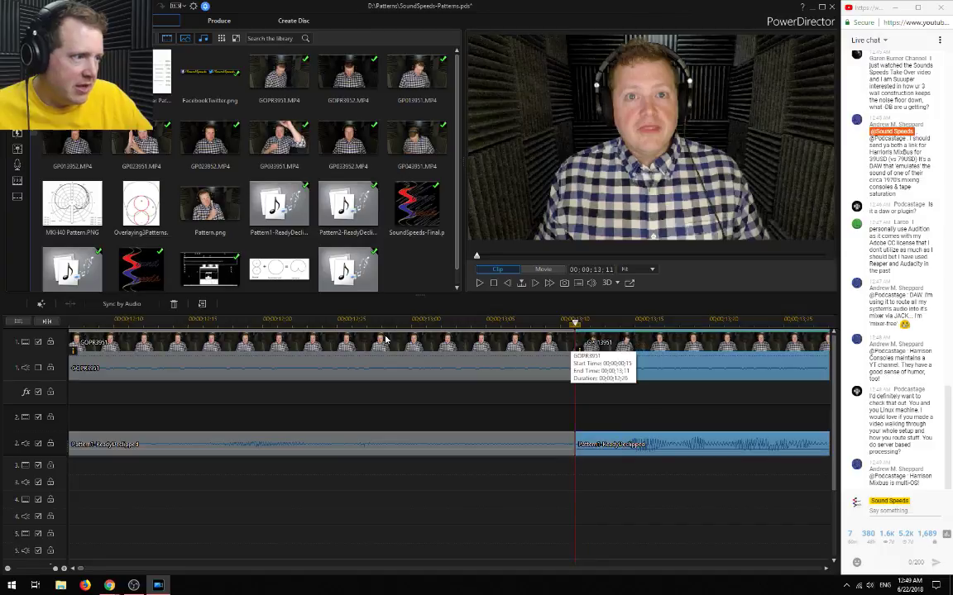
{"action": "left_click", "coordinate": [251, 322]}
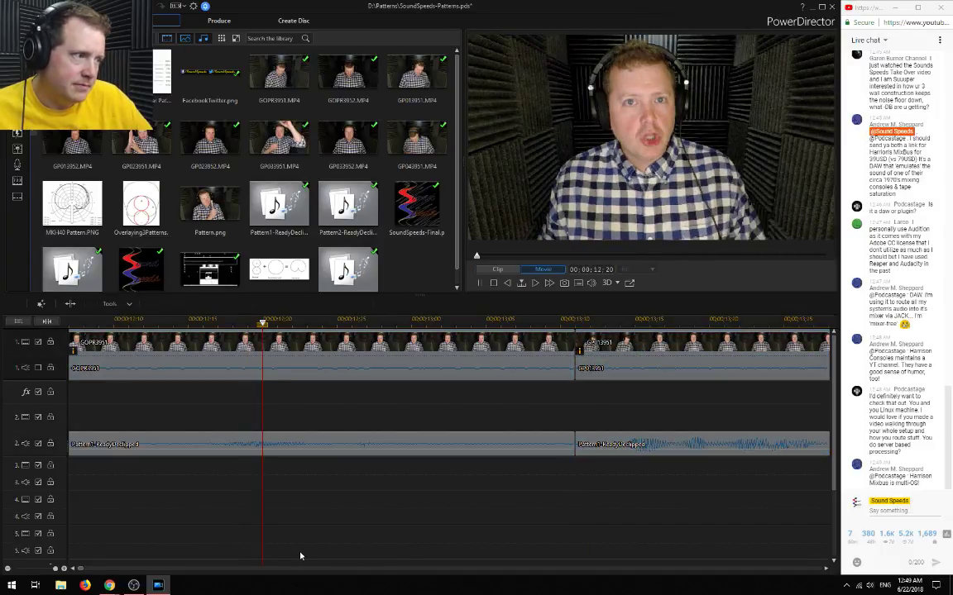
{"action": "key", "text": "space"}
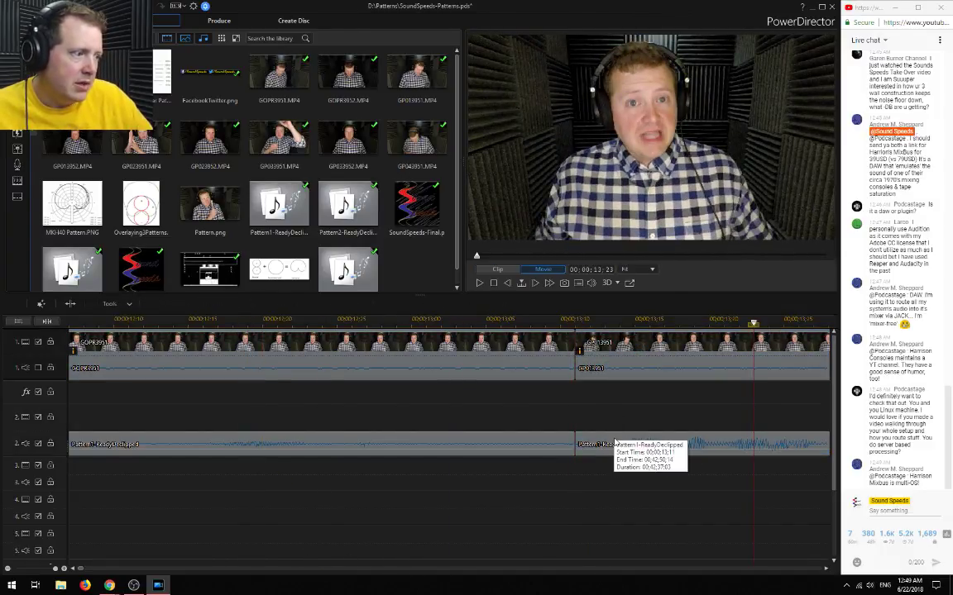
Crossfade the second Pattern1-ReadyDeclipped clip over the first, widening the overlap until it starts at 00;00;13;09, and play the join
{"action": "left_click_drag", "start_coordinate": [614, 442], "coordinate": [599, 443]}
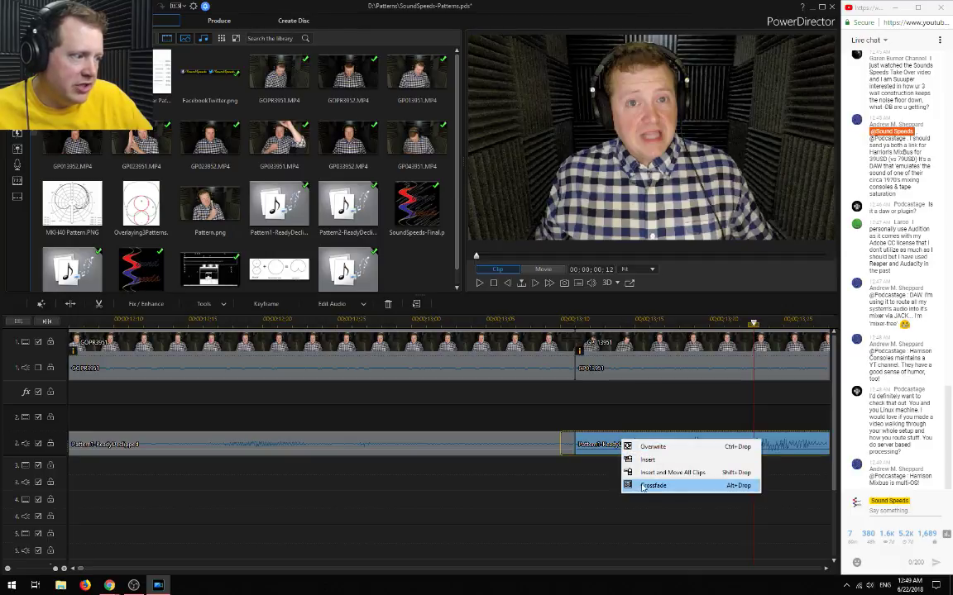
{"action": "left_click", "coordinate": [643, 486]}
{"action": "left_click", "coordinate": [293, 492]}
{"action": "key", "text": "space"}
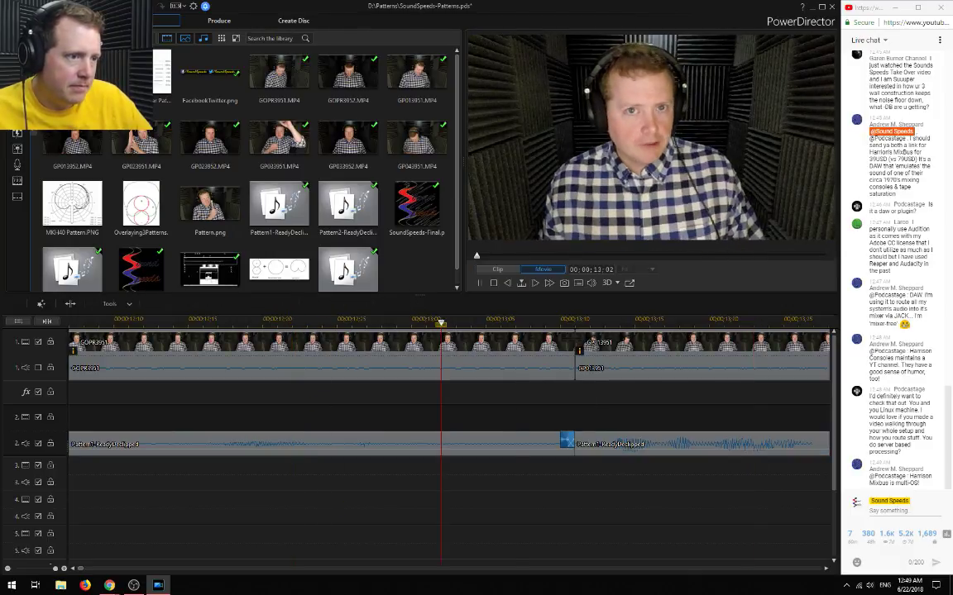
{"action": "left_click", "coordinate": [624, 445]}
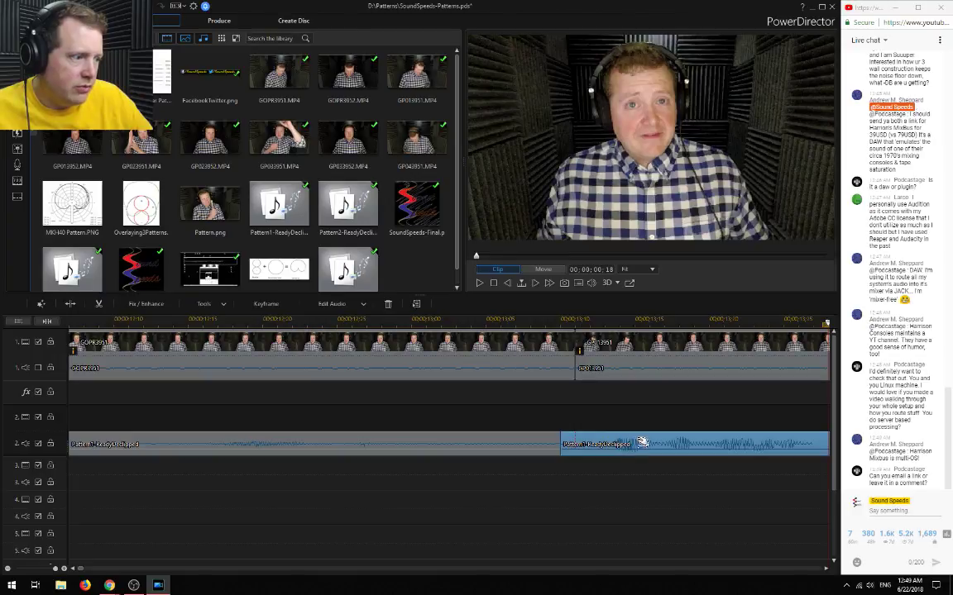
{"action": "left_click_drag", "start_coordinate": [631, 444], "coordinate": [616, 444]}
{"action": "left_click", "coordinate": [637, 485]}
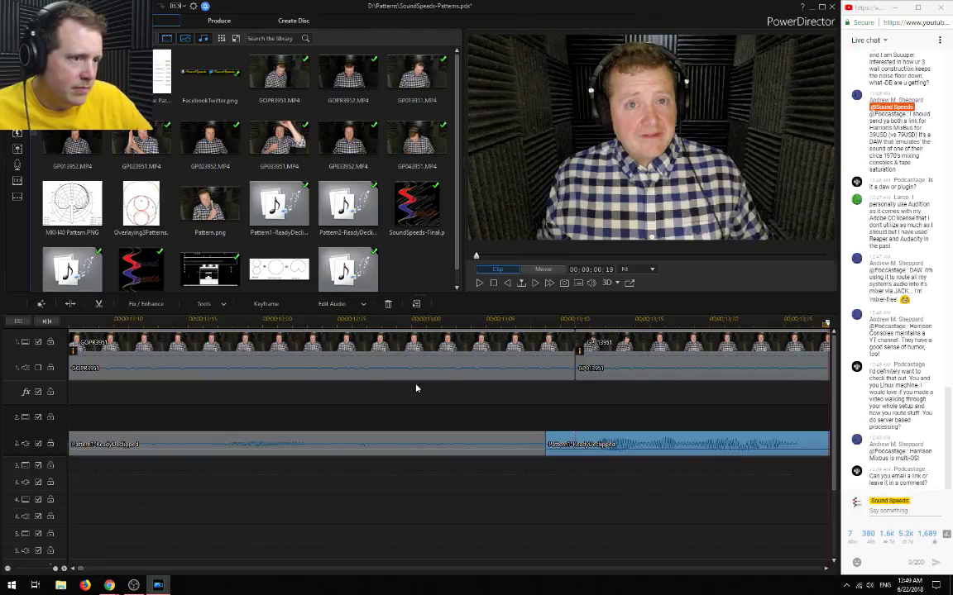
{"action": "left_click", "coordinate": [167, 389]}
{"action": "key", "text": "space"}
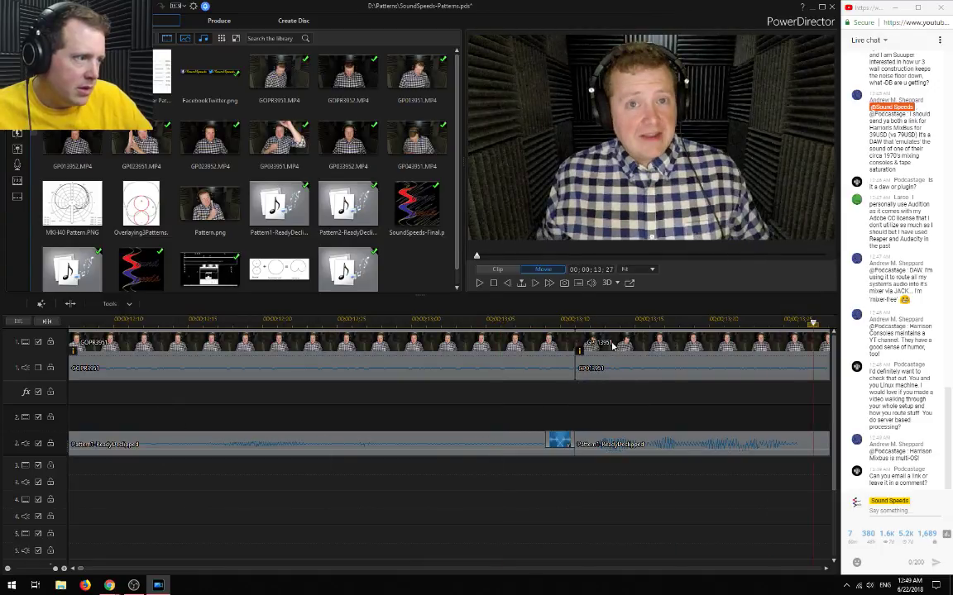
Move GP013951 to 00;00;13;13, extend GOPR3951 to meet it, and crossfade GP013951 over it from 00;00;13;07
{"action": "mouse_move", "coordinate": [613, 346]}
{"action": "left_mouse_down"}
{"action": "mouse_move", "coordinate": [701, 342]}
{"action": "mouse_move", "coordinate": [611, 343]}
{"action": "left_mouse_up"}
{"action": "left_click", "coordinate": [575, 342]}
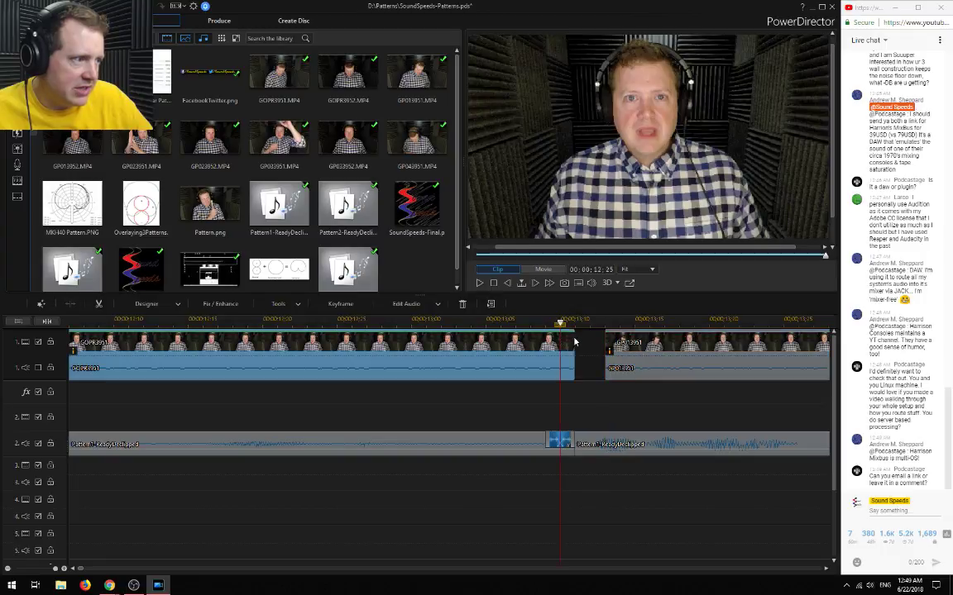
{"action": "left_click", "coordinate": [612, 343]}
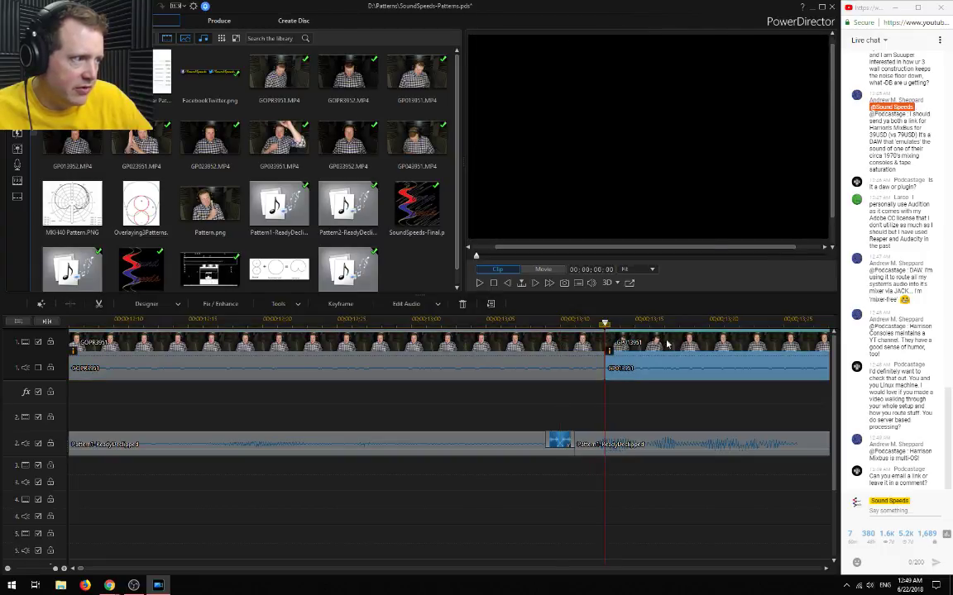
{"action": "left_click_drag", "start_coordinate": [667, 344], "coordinate": [596, 343]}
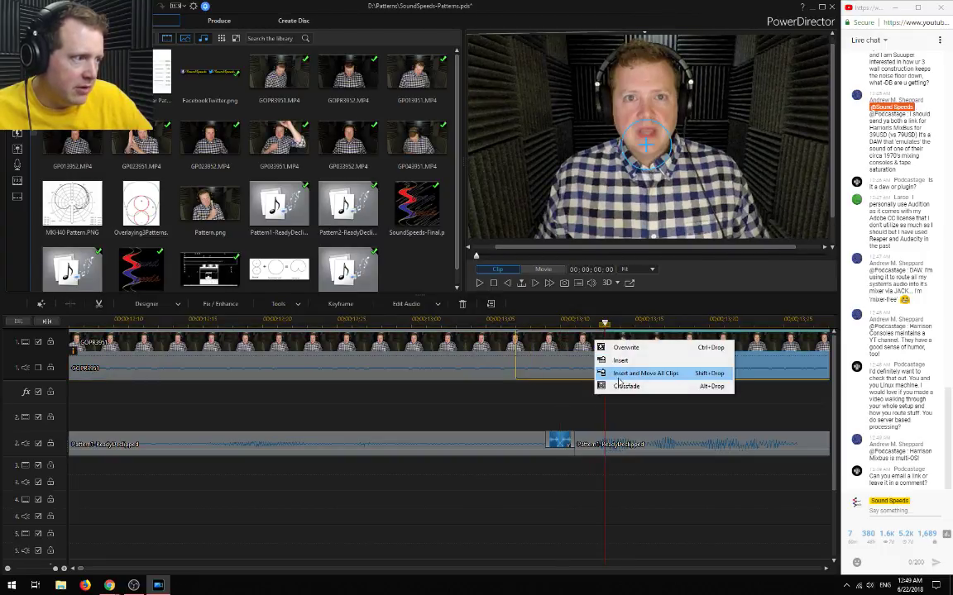
{"action": "left_click", "coordinate": [620, 376]}
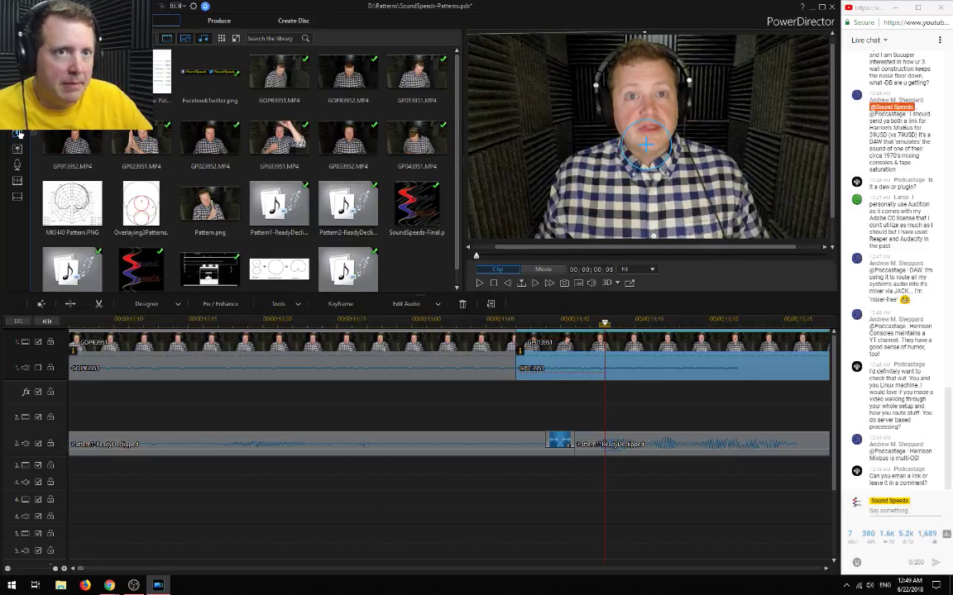
Replace the crossfade between GOPR3951 and GP013951 with the Vitascene Transition and scrub through it
{"action": "left_click", "coordinate": [18, 133]}
{"action": "scroll", "coordinate": [291, 75], "scroll_direction": "down", "scroll_amount": 5}
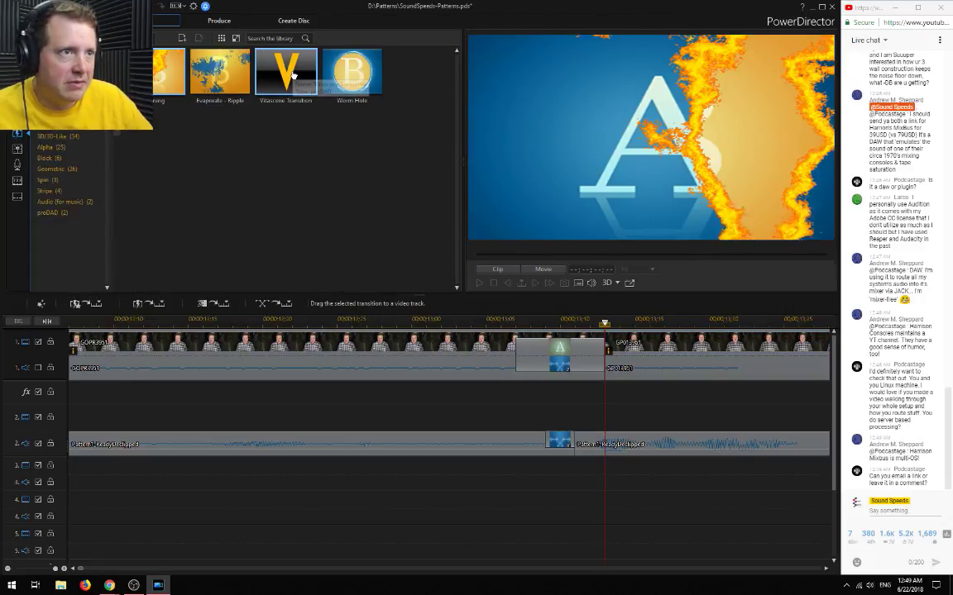
{"action": "left_click_drag", "start_coordinate": [291, 75], "coordinate": [572, 345]}
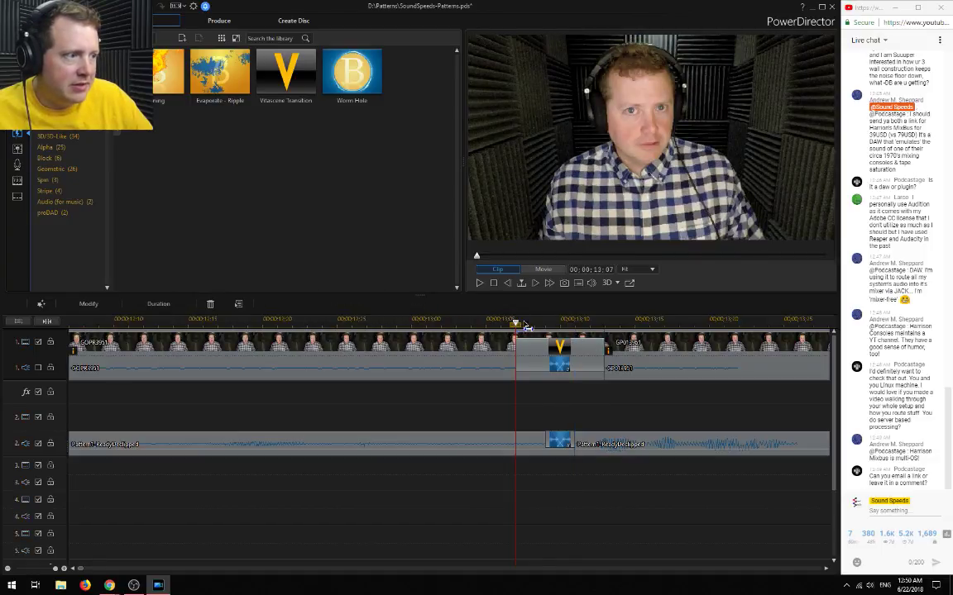
{"action": "left_click_drag", "start_coordinate": [547, 326], "coordinate": [559, 325]}
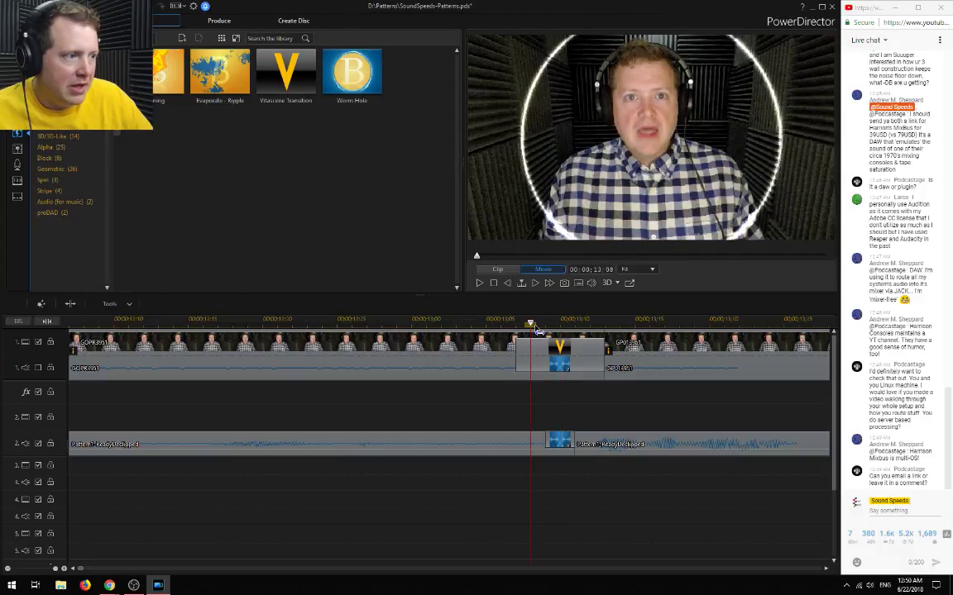
Play the transition between GOPR3951 and GP013951 and the speech that follows it
{"action": "left_click", "coordinate": [536, 339]}
{"action": "left_click", "coordinate": [84, 323]}
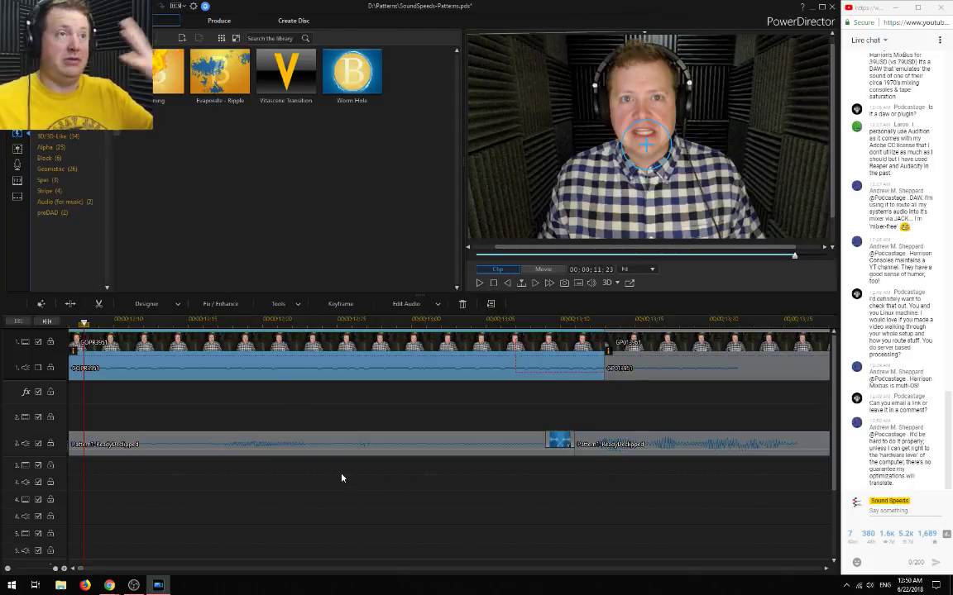
{"action": "scroll", "coordinate": [306, 447], "scroll_direction": "down", "scroll_amount": 3}
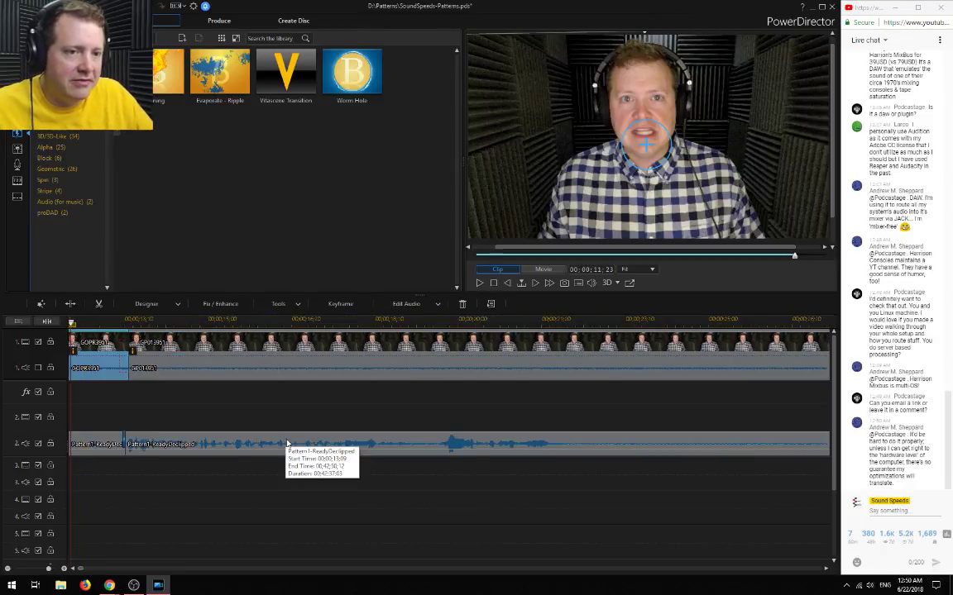
{"action": "scroll", "coordinate": [86, 563], "scroll_direction": "up", "scroll_amount": 3}
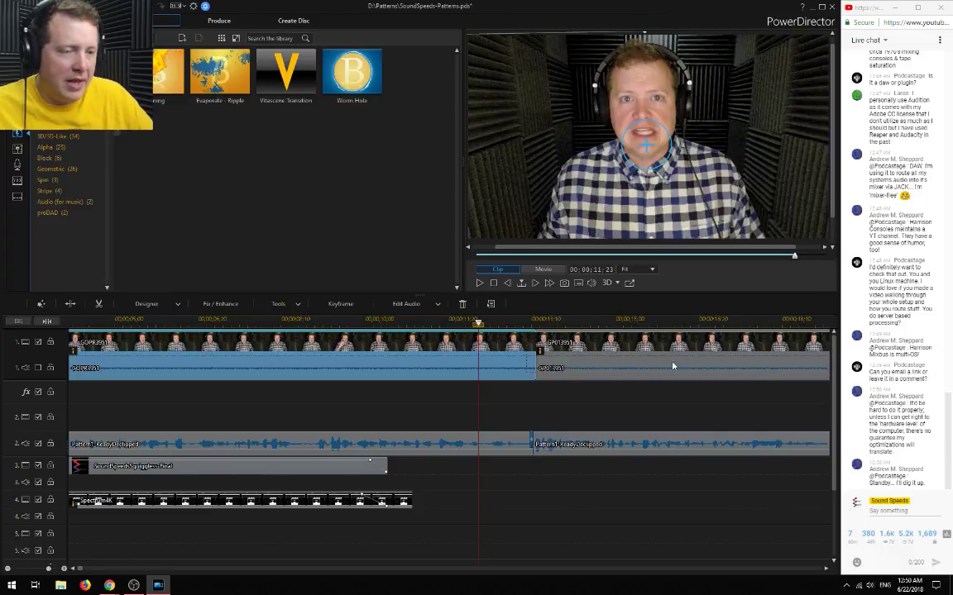
{"action": "left_click", "coordinate": [555, 418]}
{"action": "key", "text": "space"}
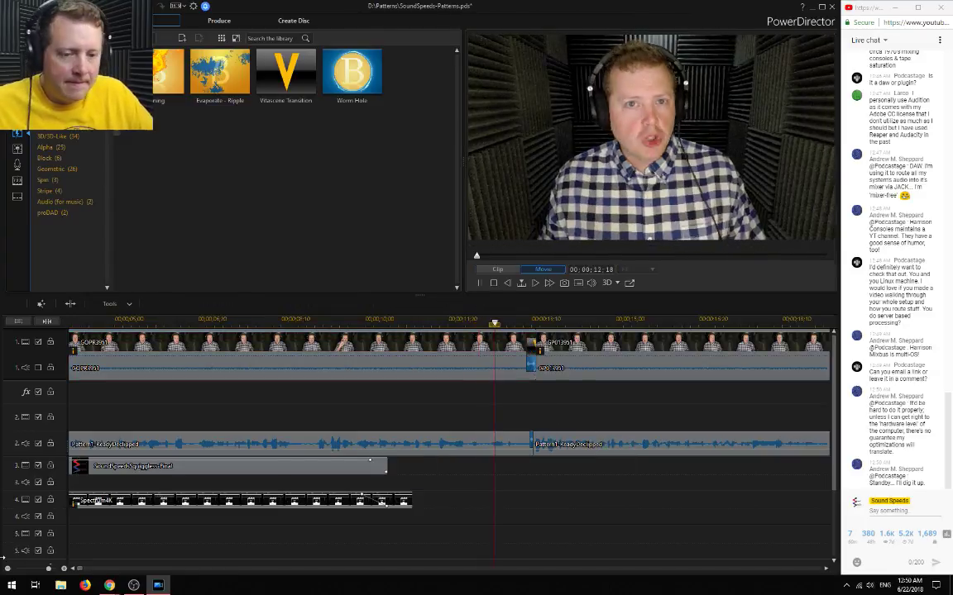
{"action": "left_click", "coordinate": [7, 569]}
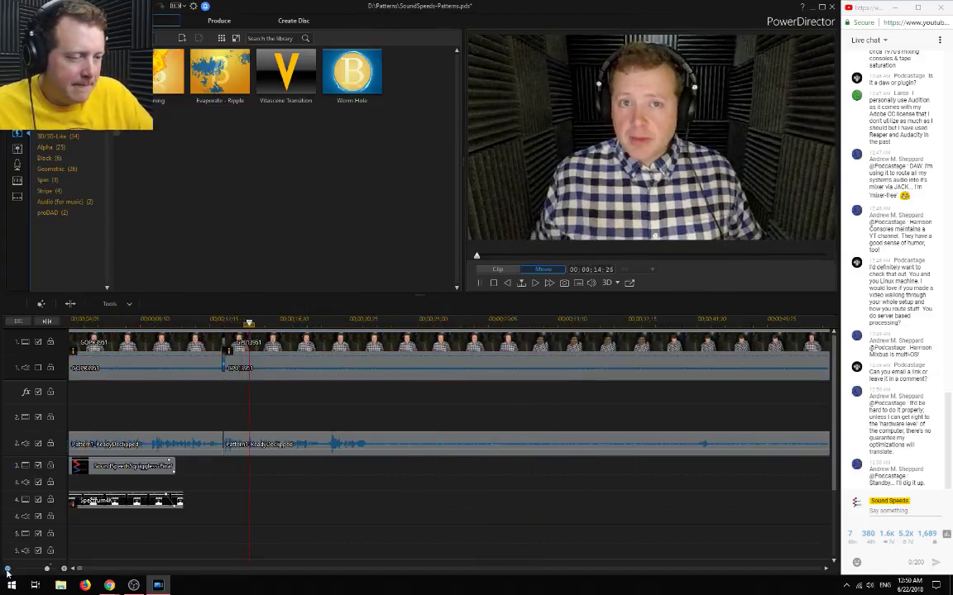
Play on past the transition to the end of the next phrase and split GP013951 and Pattern1-ReadyDeclipped at 00;00;22;06
{"action": "left_click", "coordinate": [6, 569]}
{"action": "left_click", "coordinate": [64, 569]}
{"action": "left_click", "coordinate": [63, 569]}
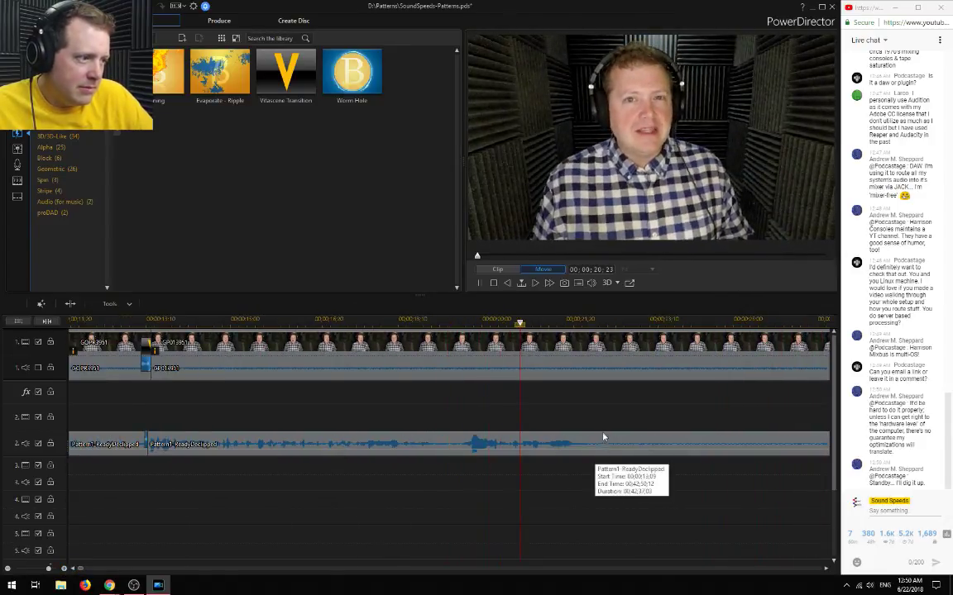
{"action": "key", "text": "space"}
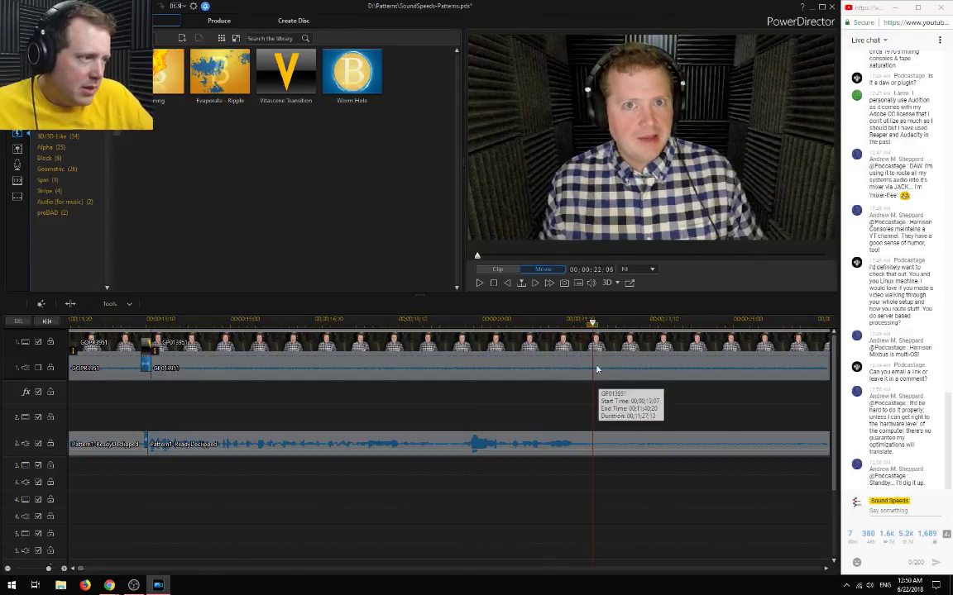
{"action": "scroll", "coordinate": [537, 369], "scroll_direction": "up", "scroll_amount": 2}
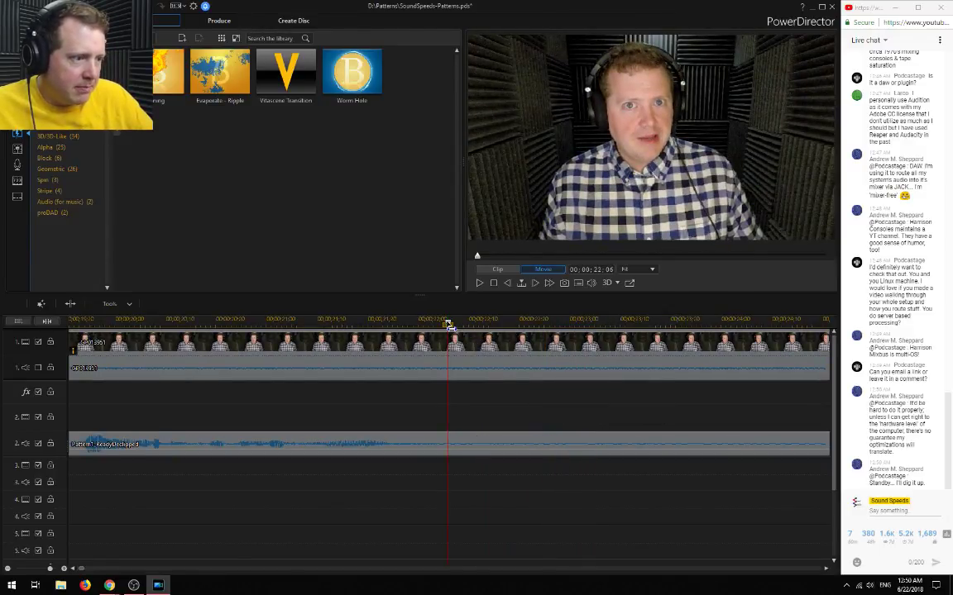
{"action": "scroll", "coordinate": [440, 472], "scroll_direction": "down", "scroll_amount": 5}
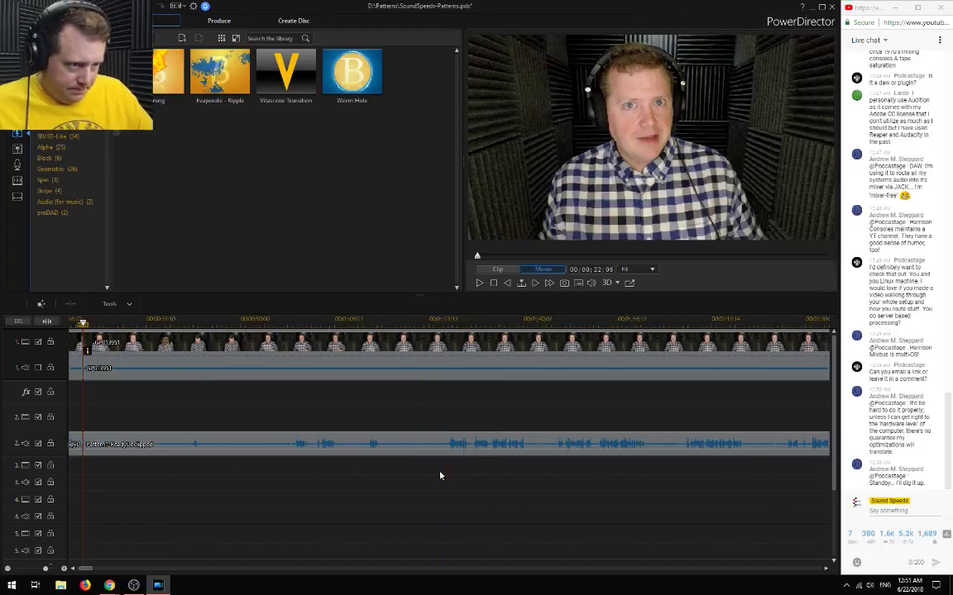
Audition the takes after the cut by playing short stretches from about 00;01;00 to 00;02;32 to find where the speech resumes
{"action": "scroll", "coordinate": [440, 469], "scroll_direction": "up", "scroll_amount": 2}
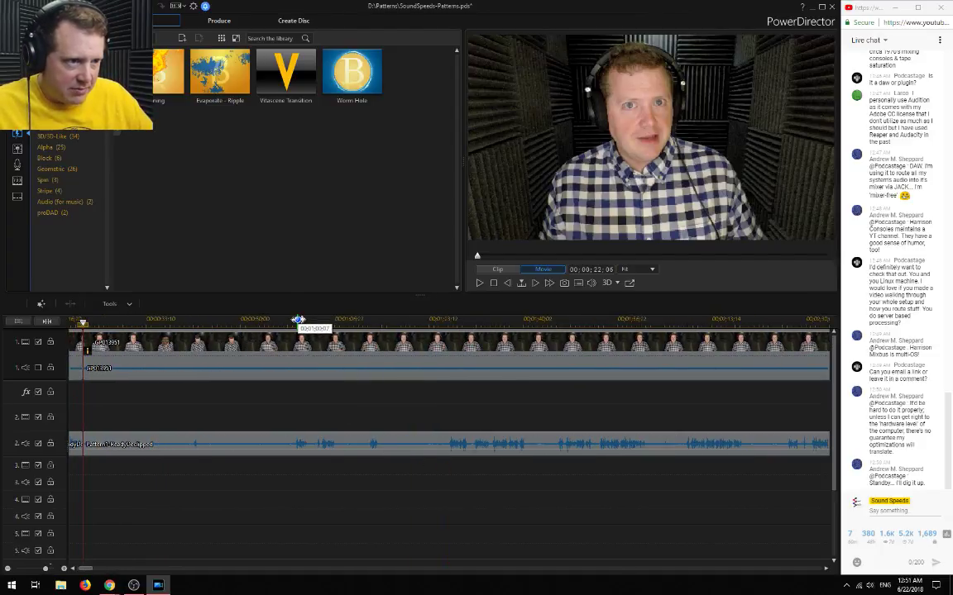
{"action": "left_click", "coordinate": [297, 322]}
{"action": "key", "text": "space"}
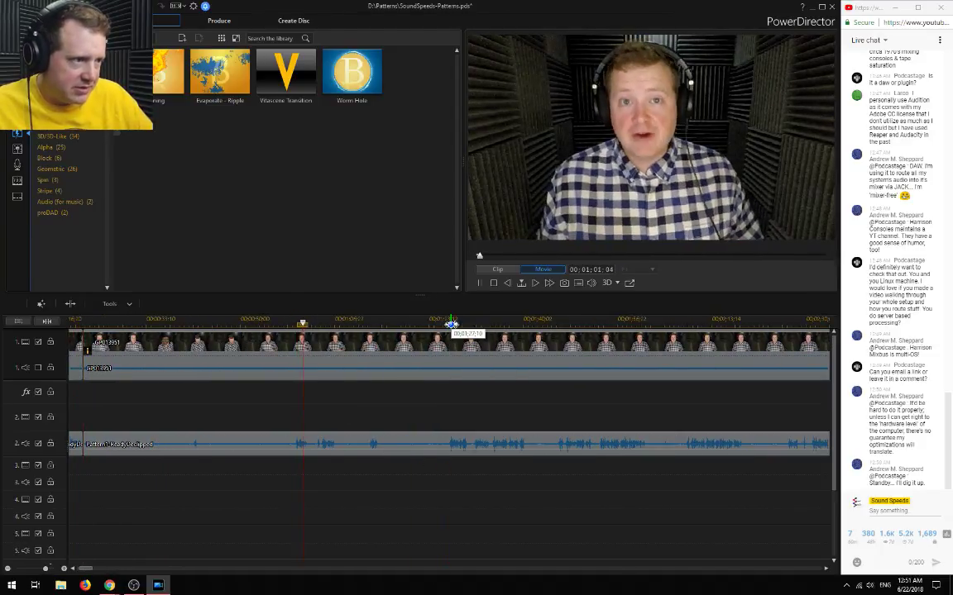
{"action": "left_click", "coordinate": [449, 324]}
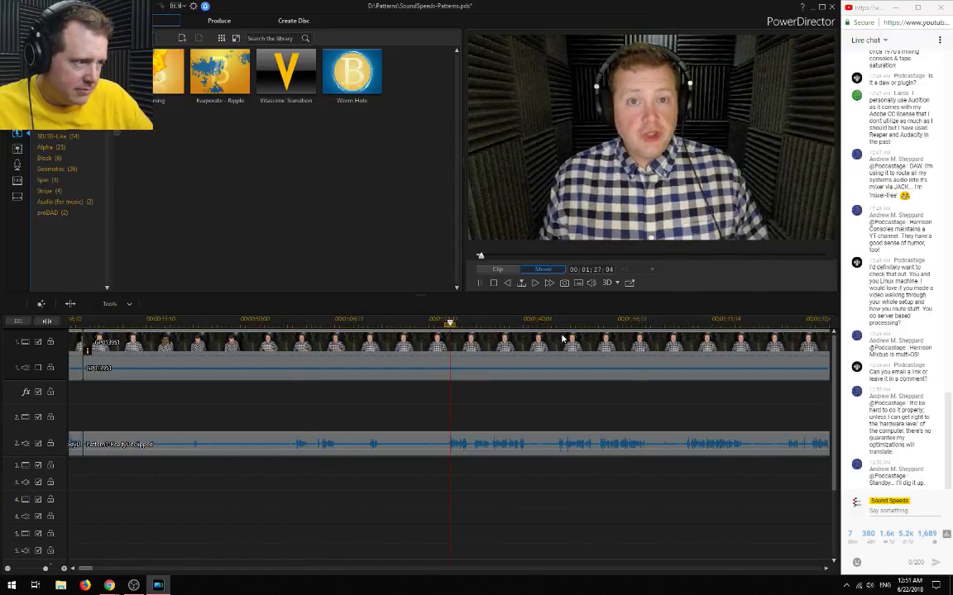
{"action": "left_click", "coordinate": [598, 324]}
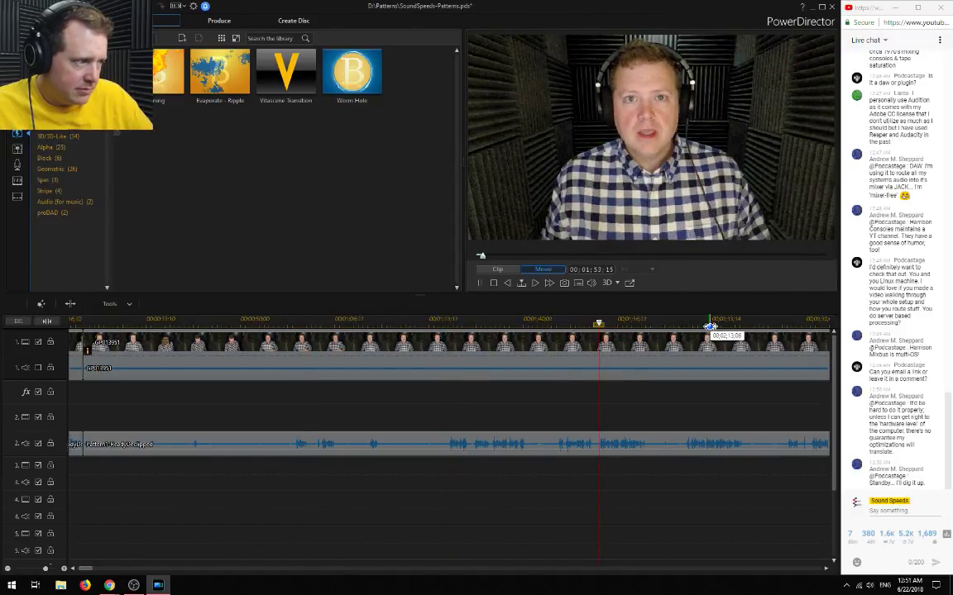
{"action": "left_click", "coordinate": [691, 324]}
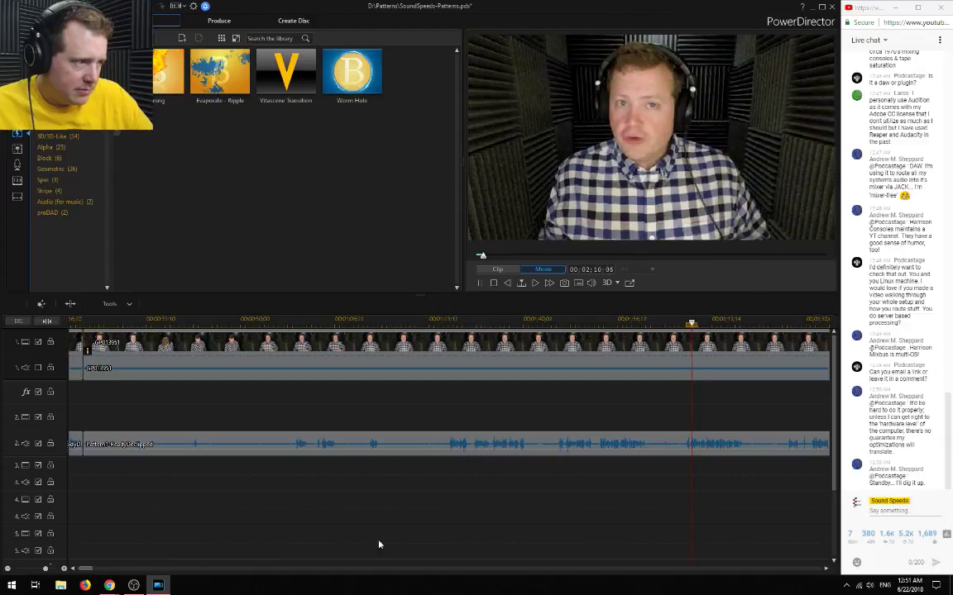
{"action": "left_click", "coordinate": [809, 323]}
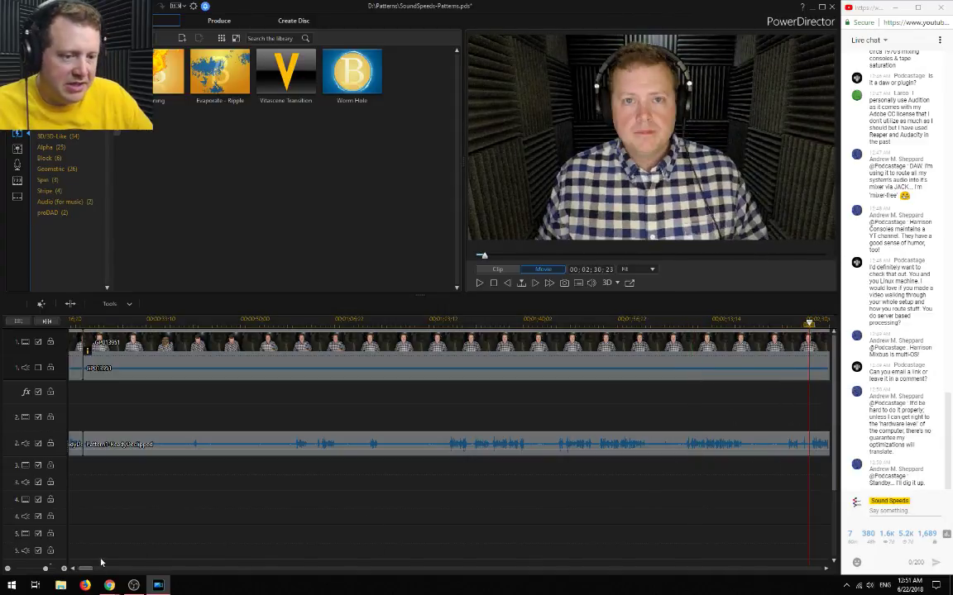
{"action": "scroll", "coordinate": [87, 569], "scroll_direction": "up", "scroll_amount": 5}
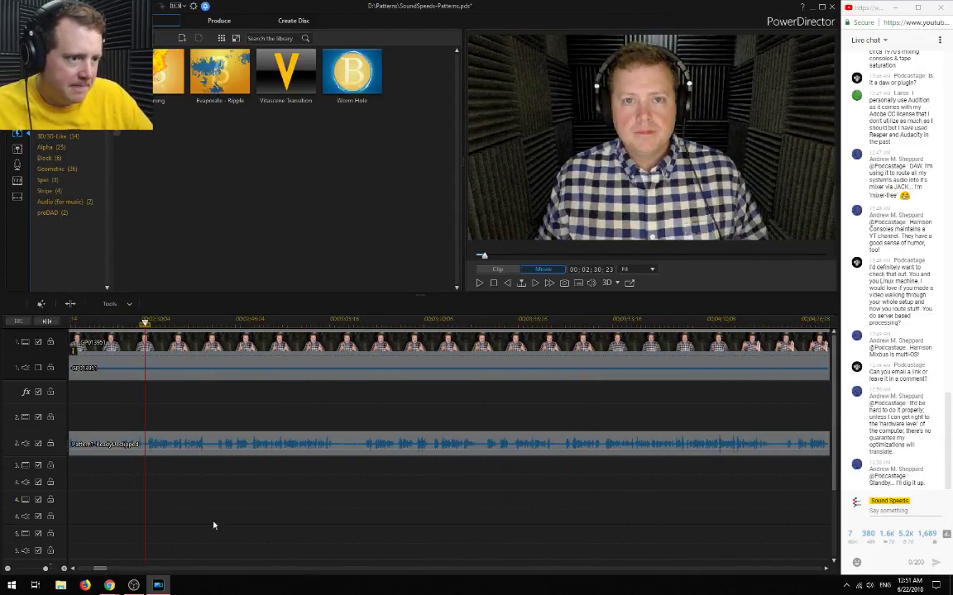
{"action": "key", "text": "space"}
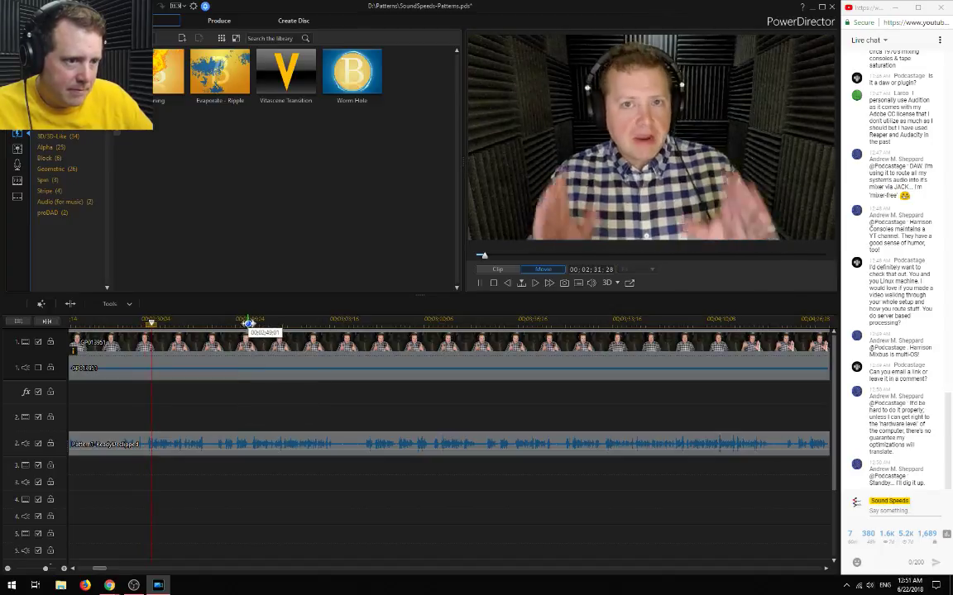
{"action": "scroll", "coordinate": [97, 570], "scroll_direction": "up", "scroll_amount": 3}
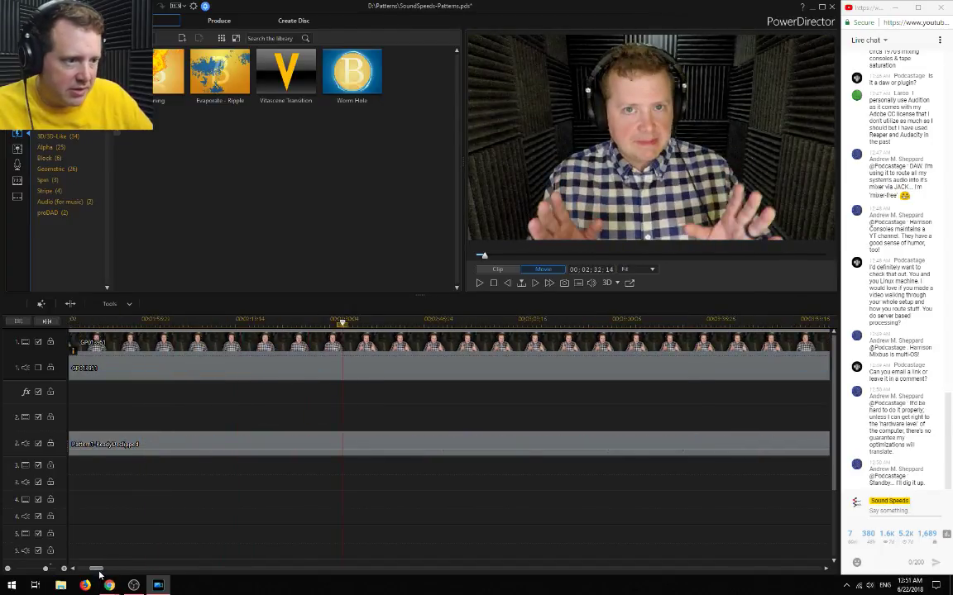
Find the start of the take near 00;02;10 and split GP013951 and Pattern1-ReadyDeclipped at 00;02;09;27
{"action": "left_click", "coordinate": [213, 321]}
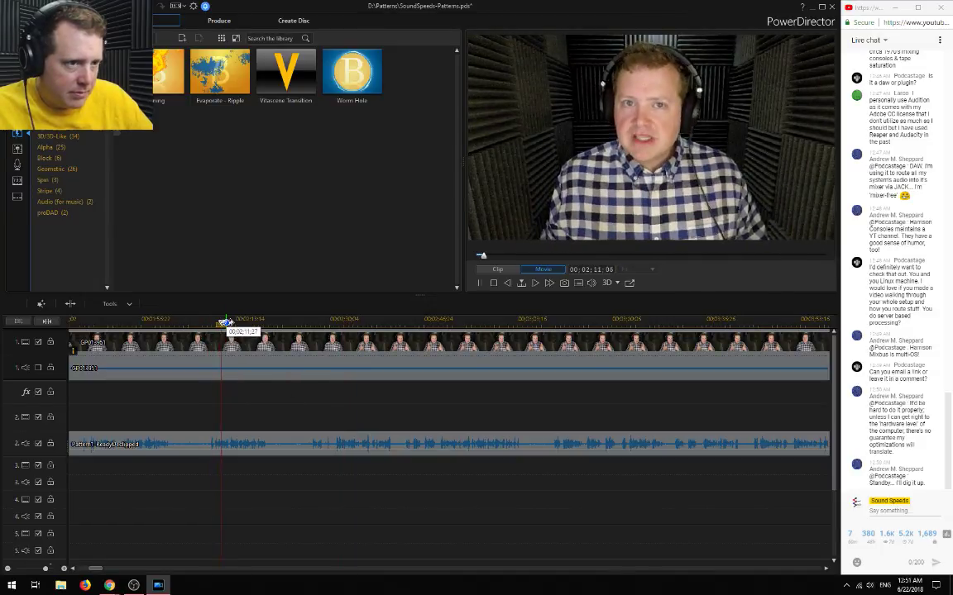
{"action": "left_click", "coordinate": [222, 323]}
{"action": "left_click", "coordinate": [216, 323]}
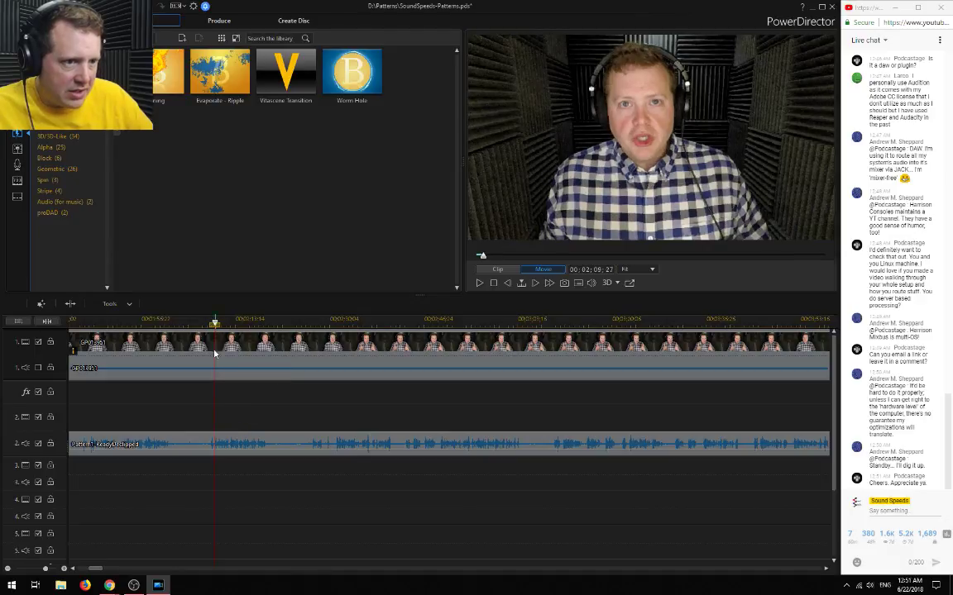
{"action": "scroll", "coordinate": [282, 418], "scroll_direction": "up", "scroll_amount": 2}
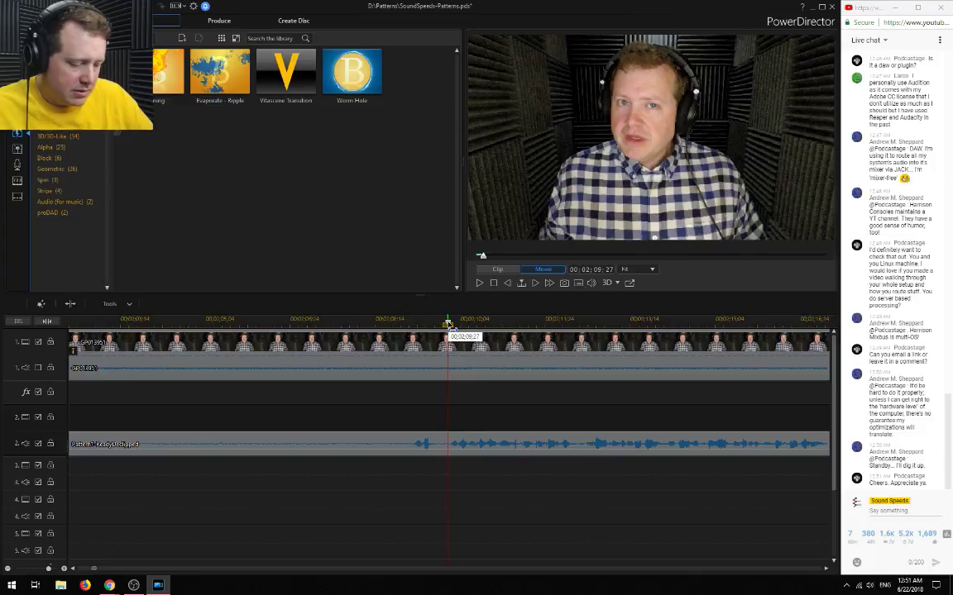
{"action": "key", "text": "ctrl+t"}
Play the take from the new cut to the end of its phrase and split the video and audio at 00;02;19;06
{"action": "key", "text": "space"}
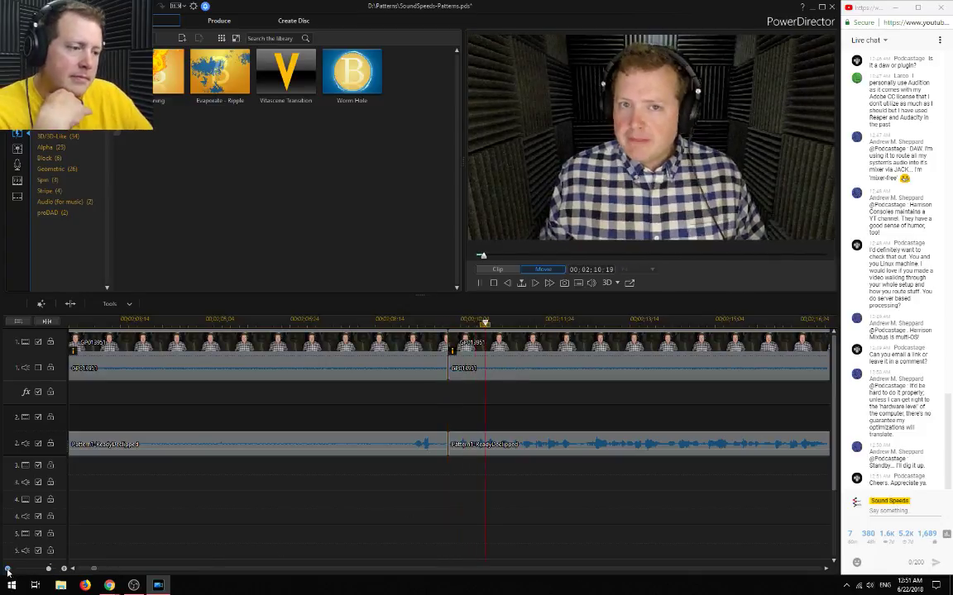
{"action": "left_click", "coordinate": [7, 569]}
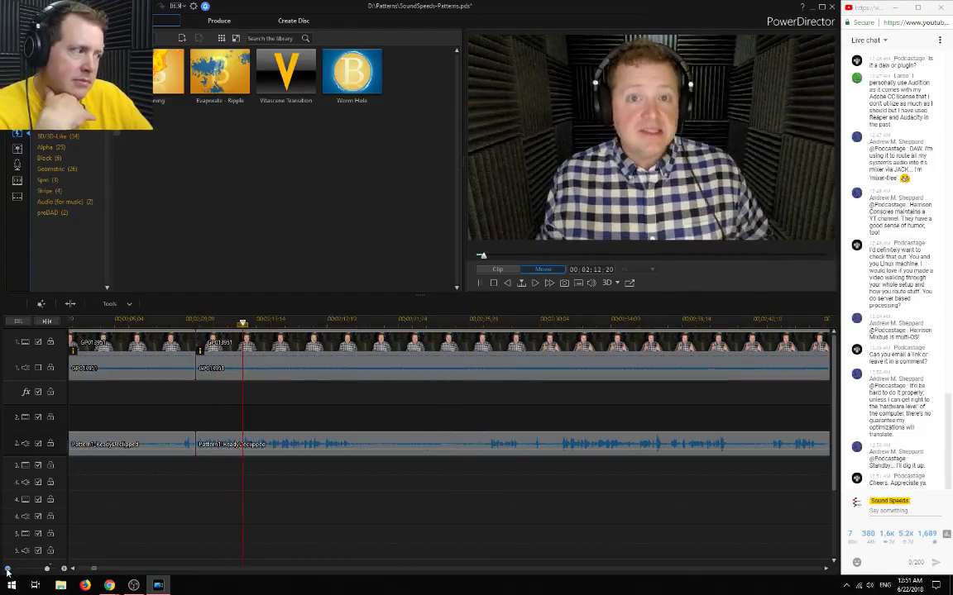
{"action": "left_click", "coordinate": [7, 569]}
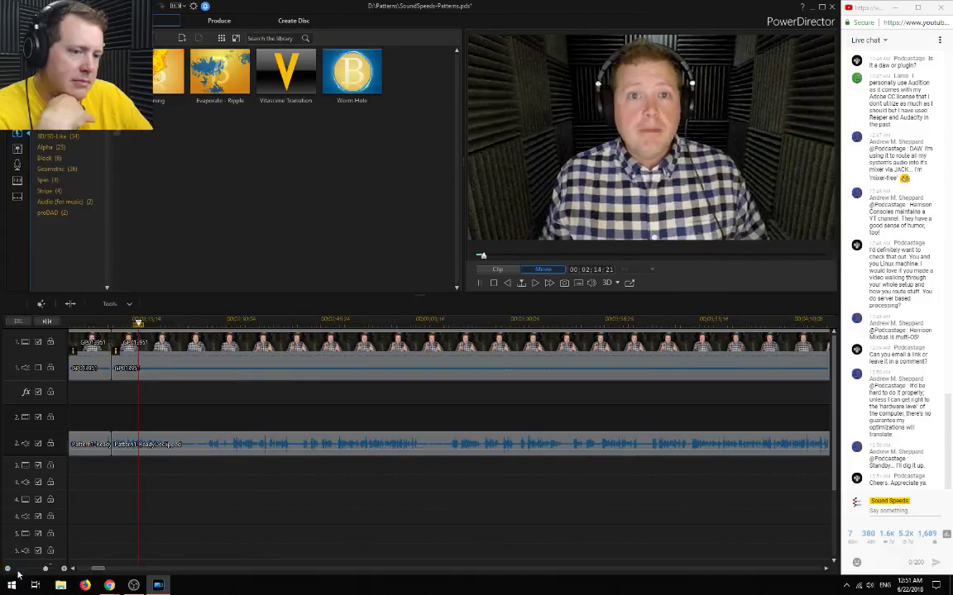
{"action": "left_click", "coordinate": [64, 569]}
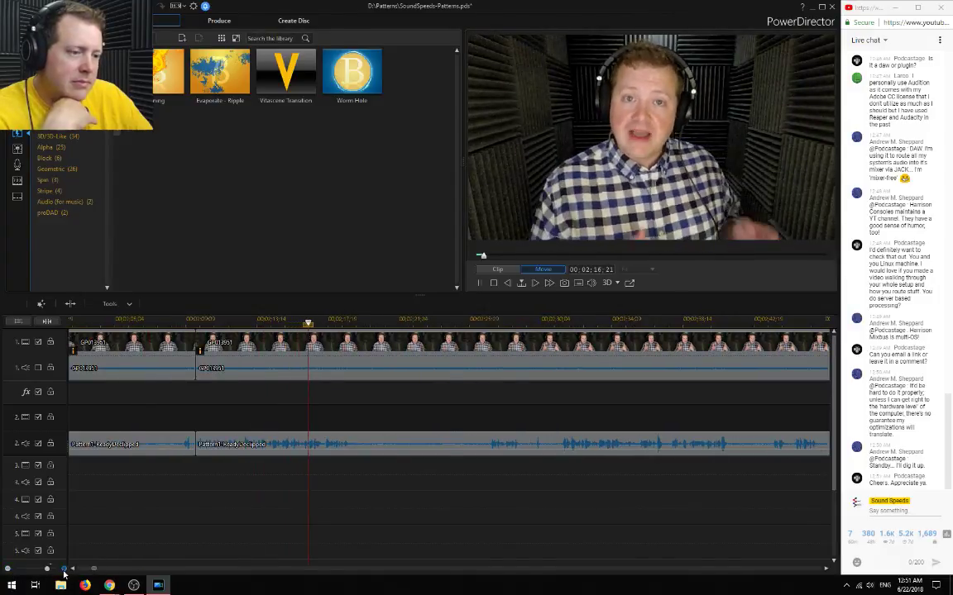
{"action": "left_click", "coordinate": [63, 569]}
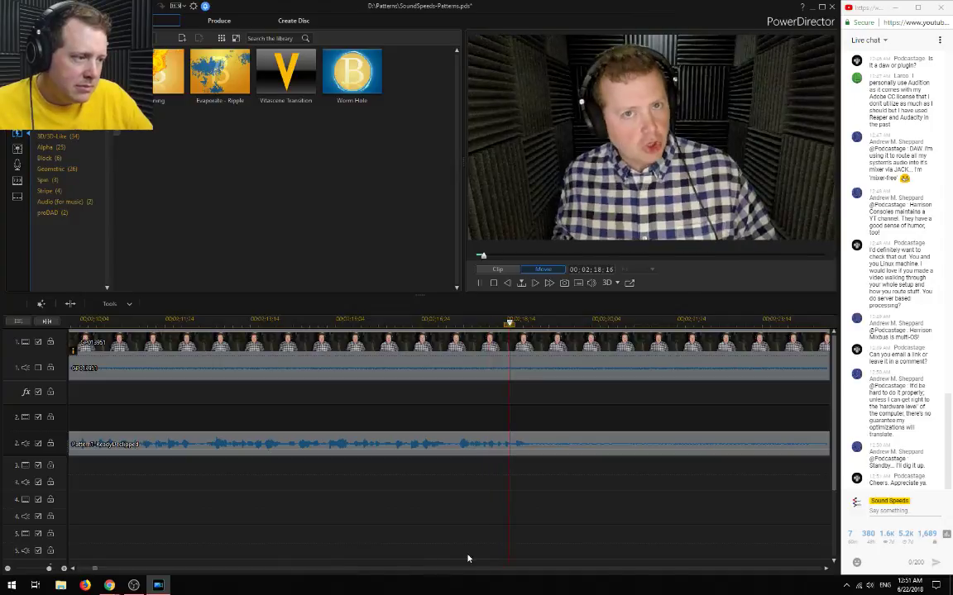
{"action": "key", "text": "space"}
{"action": "key", "text": "ctrl+t"}
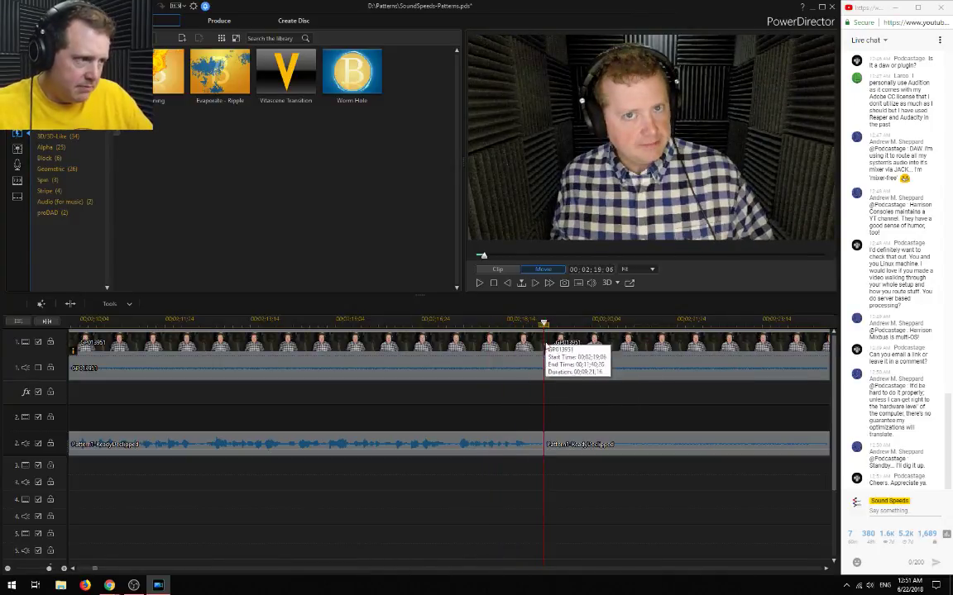
{"action": "scroll", "coordinate": [144, 510], "scroll_direction": "down", "scroll_amount": 1}
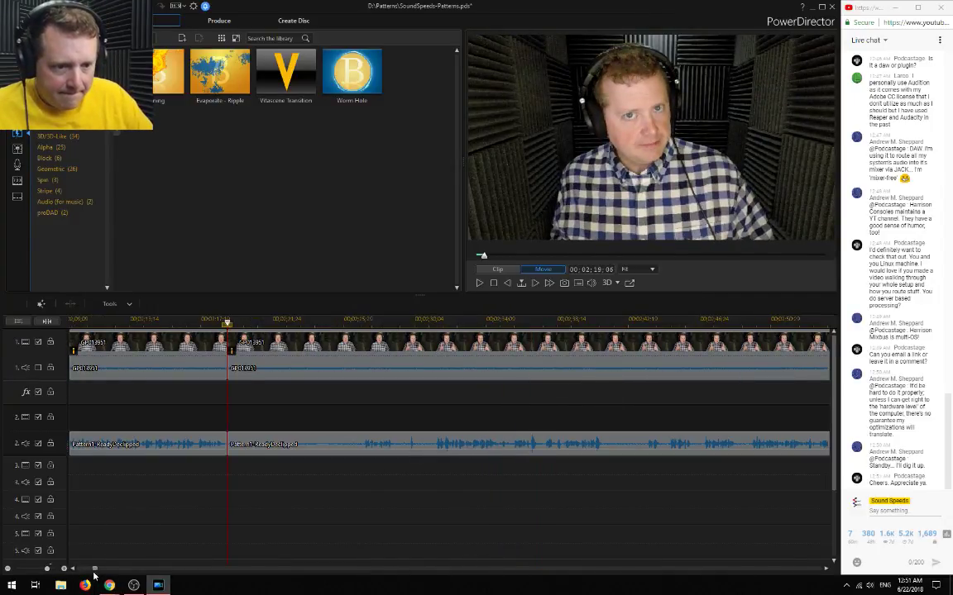
{"action": "scroll", "coordinate": [95, 576], "scroll_direction": "up", "scroll_amount": 1}
{"action": "left_click", "coordinate": [125, 447]}
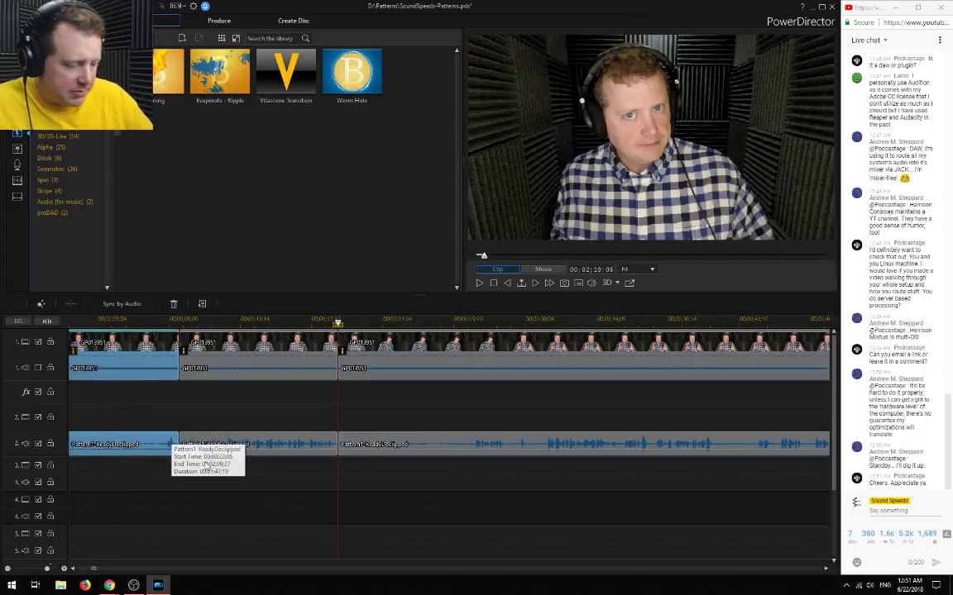
{"action": "key", "text": "Delete"}
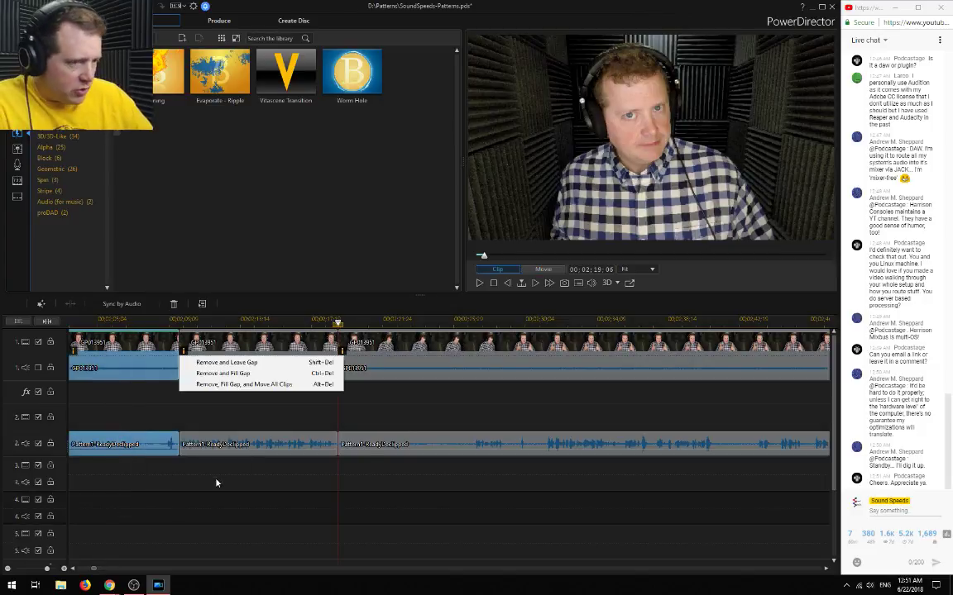
{"action": "left_click", "coordinate": [151, 495]}
Remove the linked GP013951 and Pattern1-ReadyDeclipped segment between 00;00;22;06 and 00;02;09;27 and fill the gap
{"action": "left_click", "coordinate": [137, 447]}
{"action": "scroll", "coordinate": [144, 460], "scroll_direction": "down", "scroll_amount": 1}
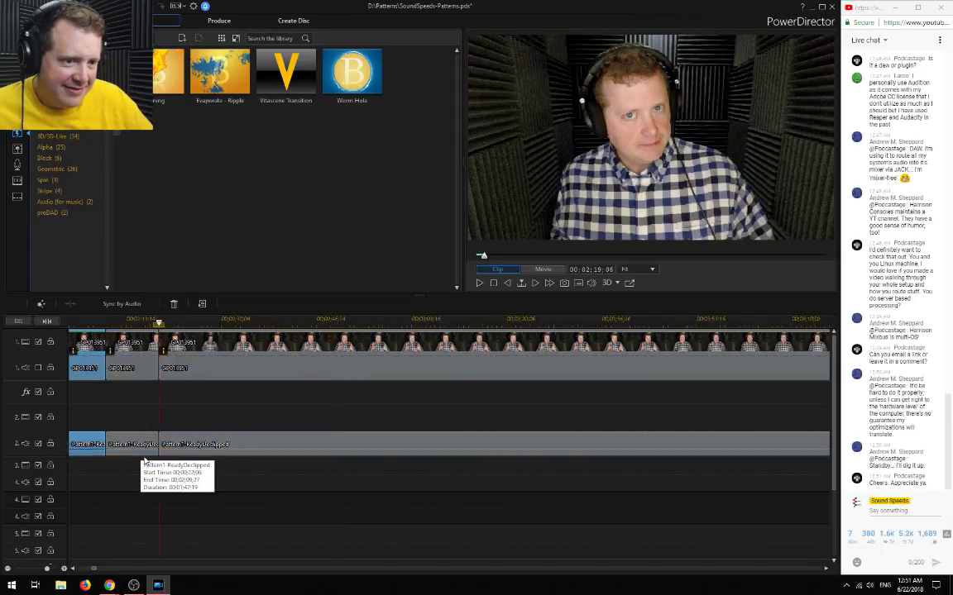
{"action": "scroll", "coordinate": [95, 514], "scroll_direction": "up", "scroll_amount": 1}
{"action": "scroll", "coordinate": [95, 515], "scroll_direction": "down", "scroll_amount": 2}
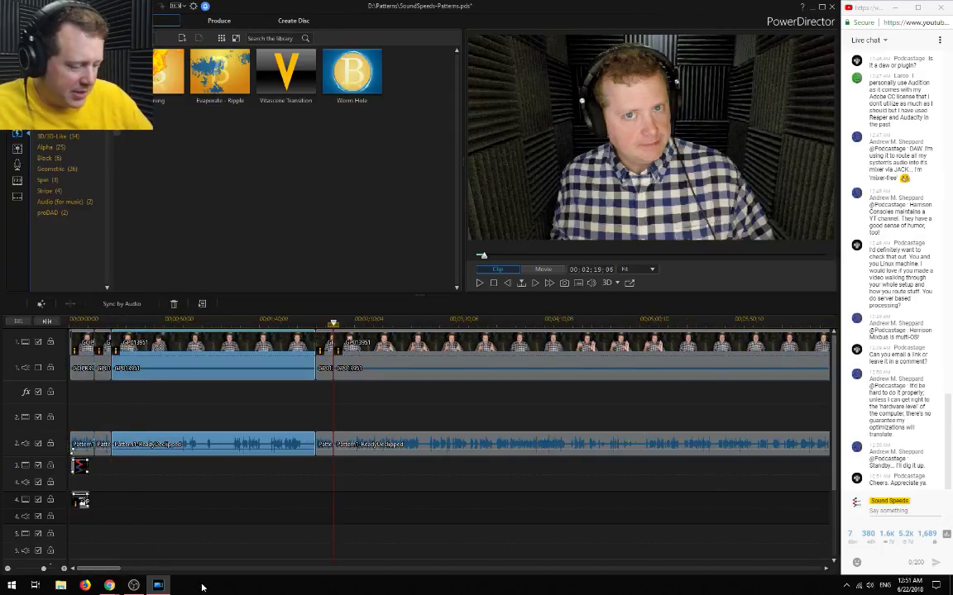
{"action": "key", "text": "Delete"}
{"action": "left_click", "coordinate": [344, 375]}
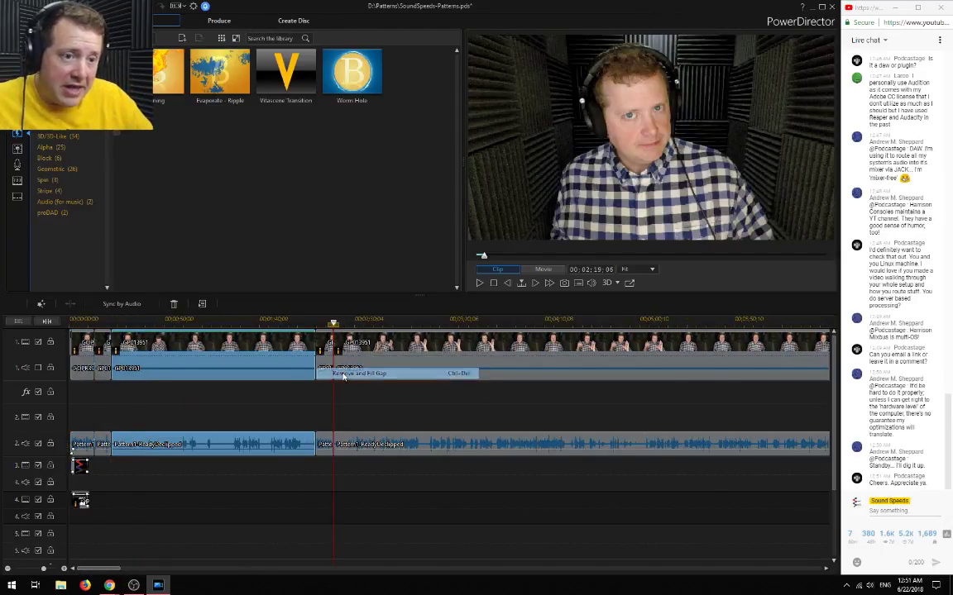
Play across the new join at 00;00;22;06, starting from 00;00;19;12
{"action": "left_click", "coordinate": [110, 323]}
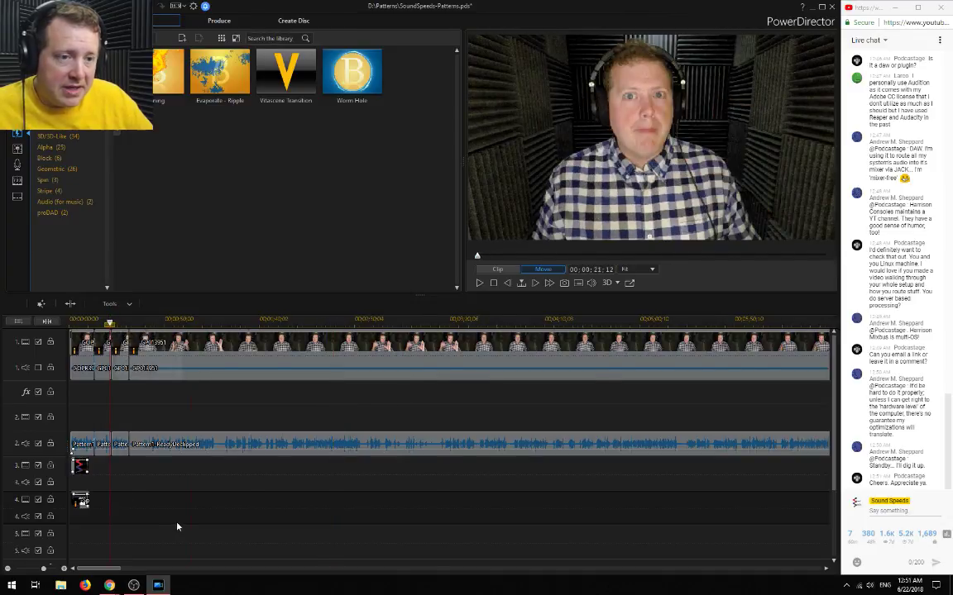
{"action": "scroll", "coordinate": [176, 526], "scroll_direction": "up", "scroll_amount": 3}
{"action": "left_click", "coordinate": [345, 323]}
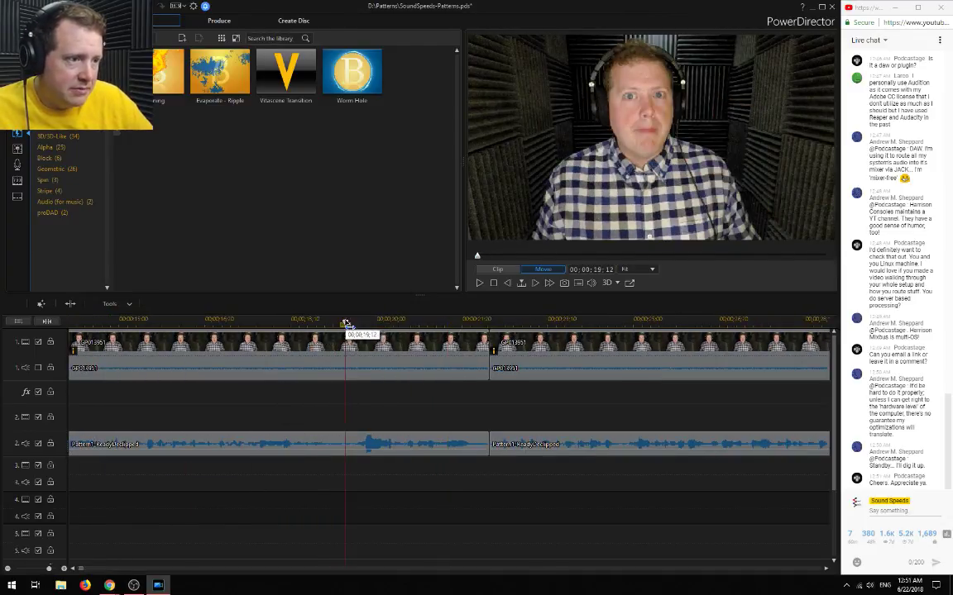
{"action": "key", "text": "space"}
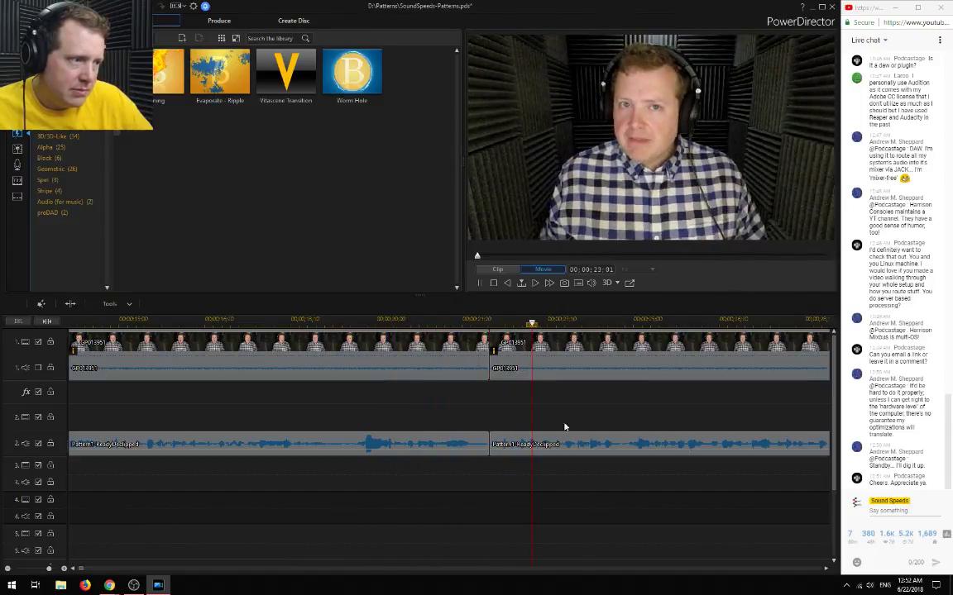
Overlap the Pattern1-ReadyDeclipped clip after the new join slightly onto the preceding one with a crossfade
{"action": "left_click", "coordinate": [496, 444]}
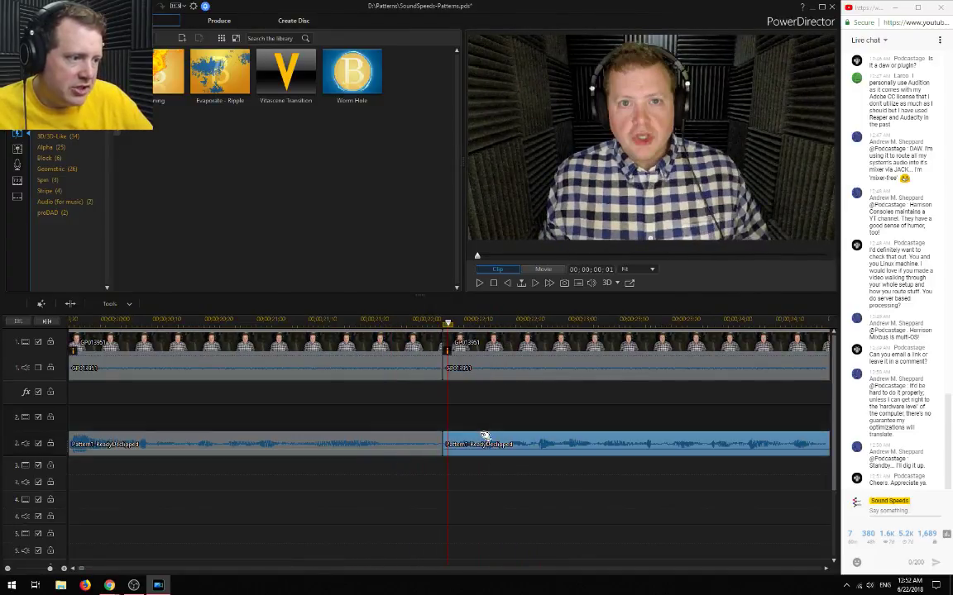
{"action": "left_click_drag", "start_coordinate": [485, 436], "coordinate": [479, 437]}
{"action": "left_click", "coordinate": [511, 486]}
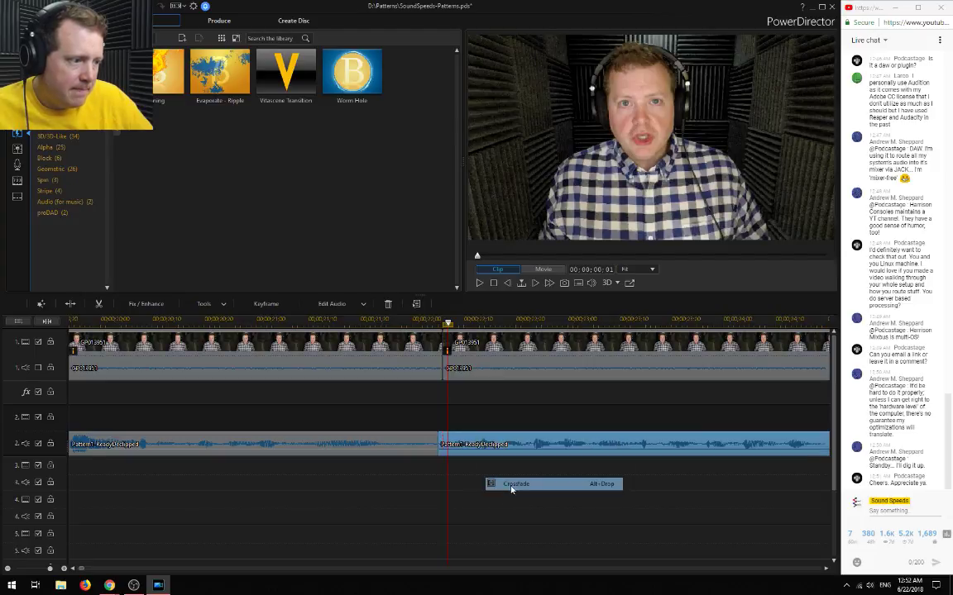
Overlap the GP013951 video after the 00;00;22;06 join onto the preceding clip with a crossfade and place the Vitascene Transition there
{"action": "mouse_move", "coordinate": [467, 345]}
{"action": "left_mouse_down"}
{"action": "mouse_move", "coordinate": [455, 347]}
{"action": "mouse_move", "coordinate": [477, 346]}
{"action": "mouse_move", "coordinate": [445, 343]}
{"action": "mouse_move", "coordinate": [473, 345]}
{"action": "left_mouse_up"}
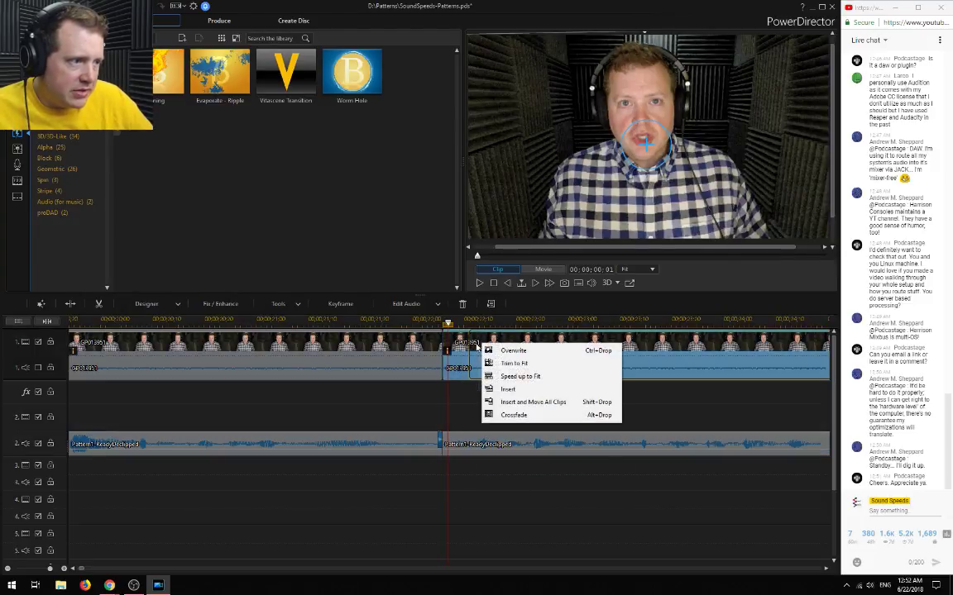
{"action": "left_click", "coordinate": [533, 402]}
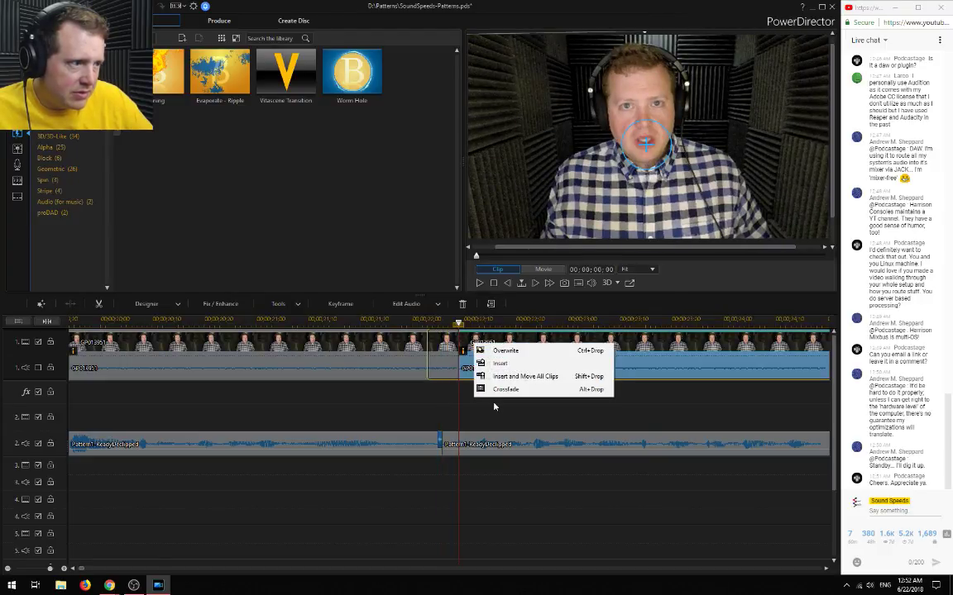
{"action": "left_click", "coordinate": [506, 389]}
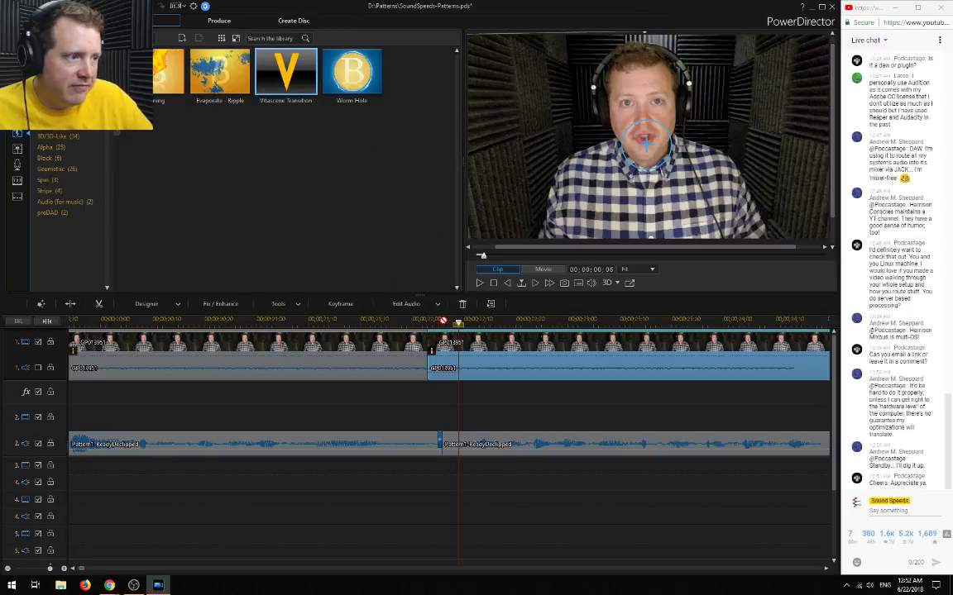
{"action": "left_click", "coordinate": [114, 346]}
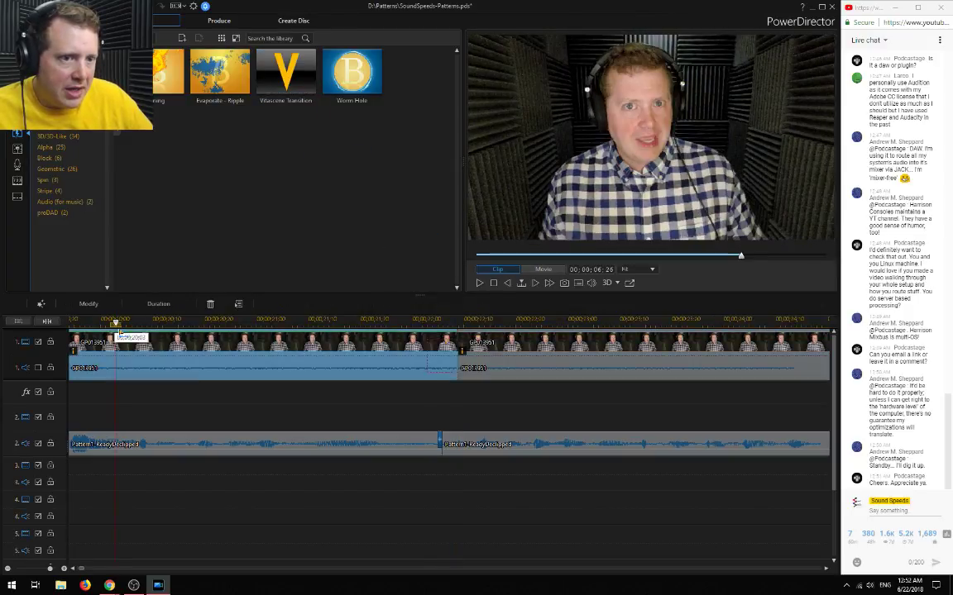
Save the project and play across the new Vitascene transition into the take starting at 00;00;31;15
{"action": "key", "text": "ctrl+s"}
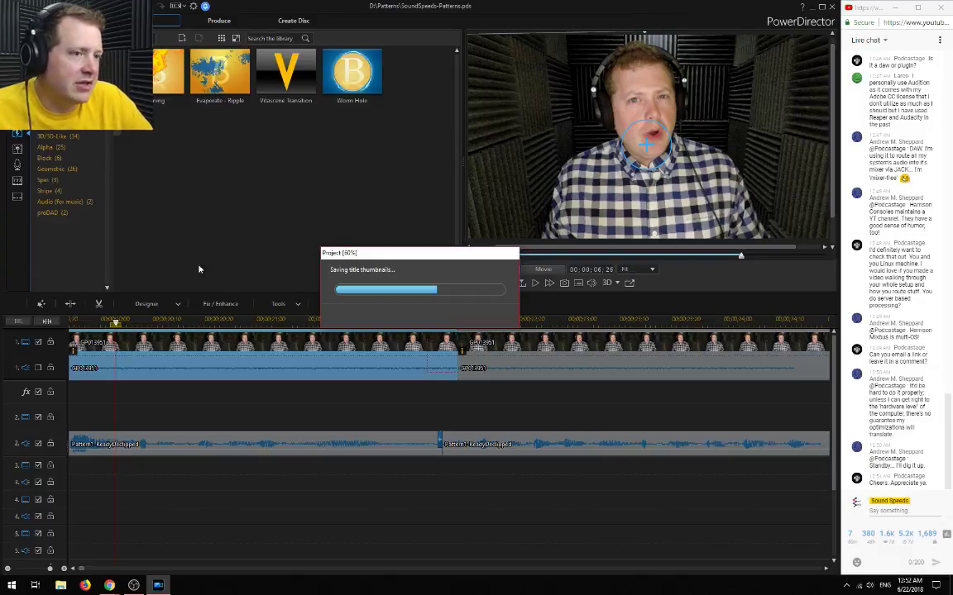
{"action": "left_click", "coordinate": [115, 410]}
{"action": "key", "text": "space"}
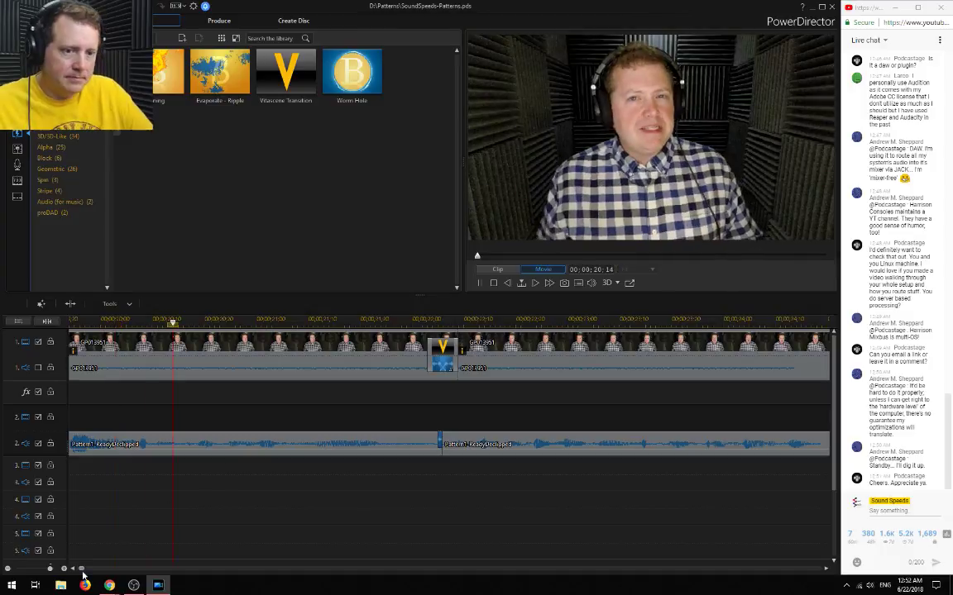
{"action": "left_click", "coordinate": [8, 570]}
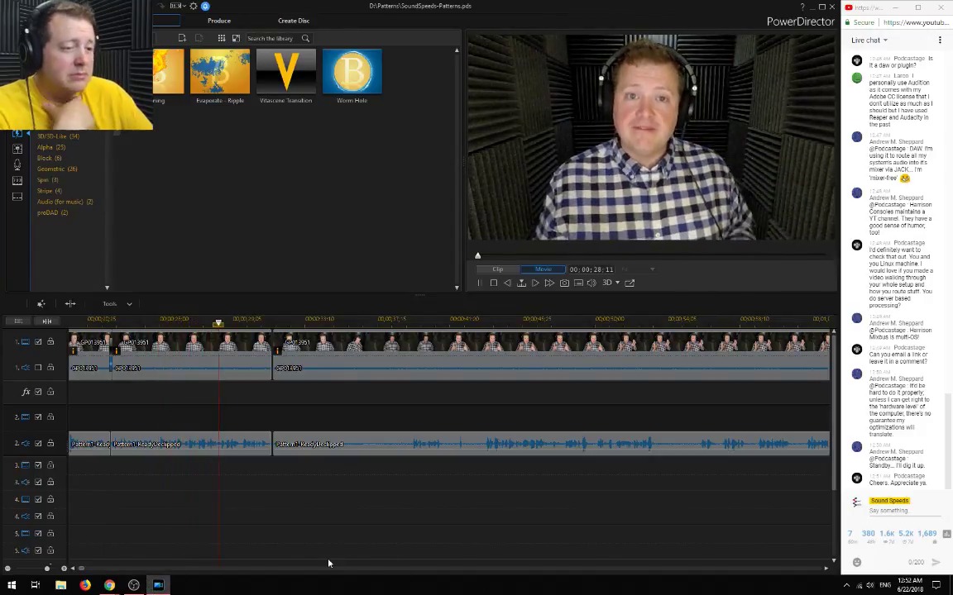
{"action": "left_click", "coordinate": [8, 570]}
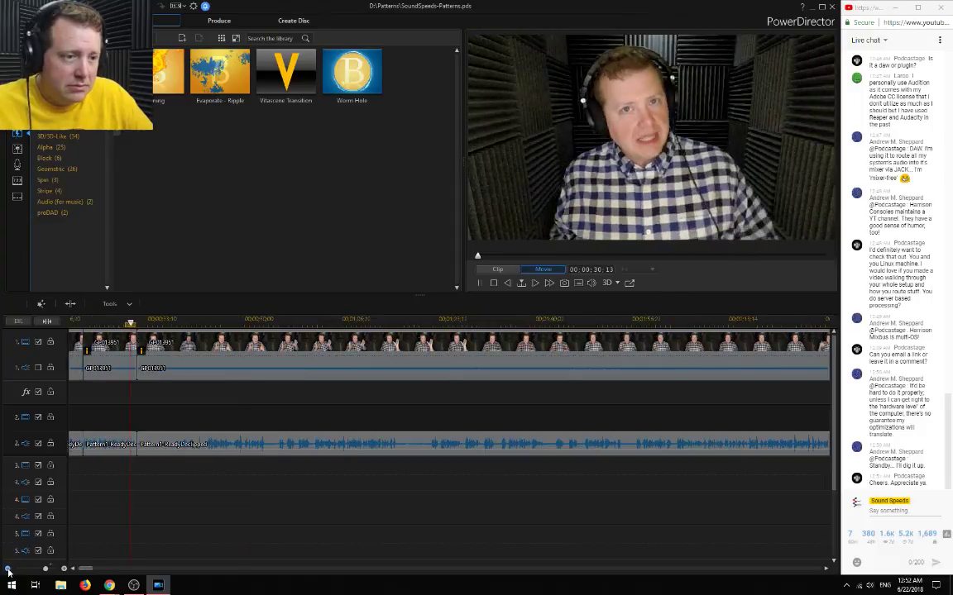
{"action": "left_click", "coordinate": [69, 570]}
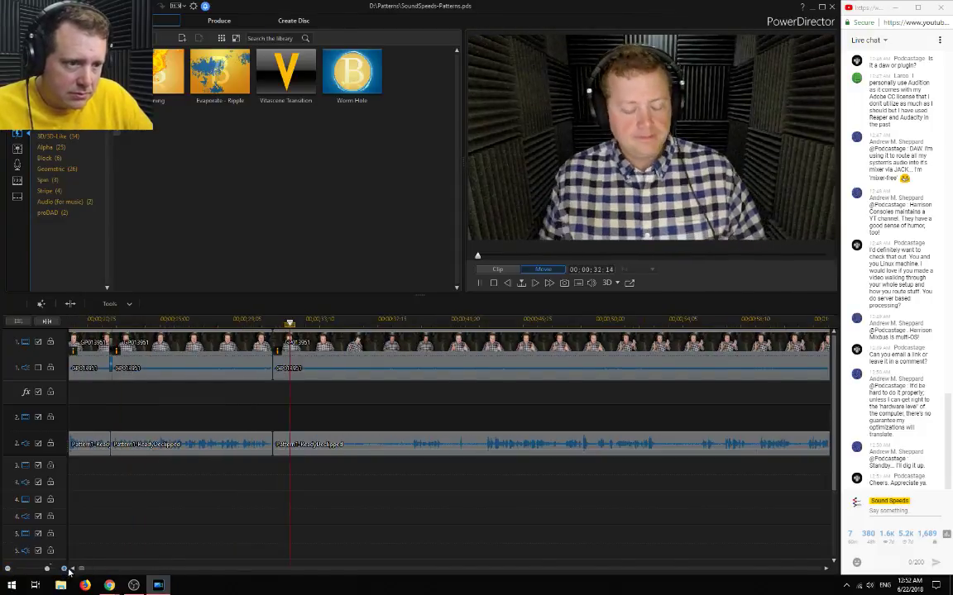
Examine the take after 00;00;31;15 at several points up to about 00;02;54 to find where the usable speech starts
{"action": "left_click", "coordinate": [418, 323]}
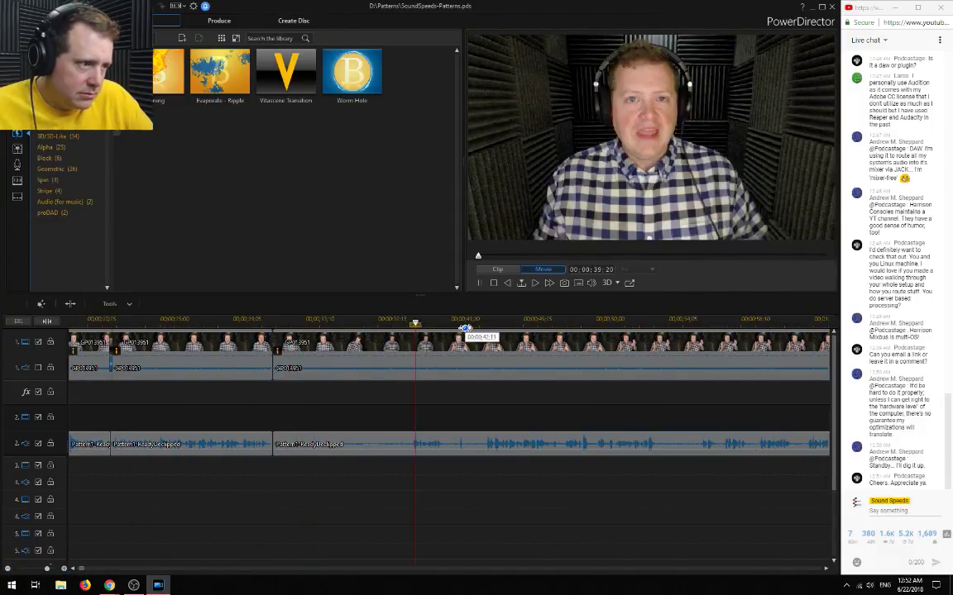
{"action": "left_click", "coordinate": [488, 324]}
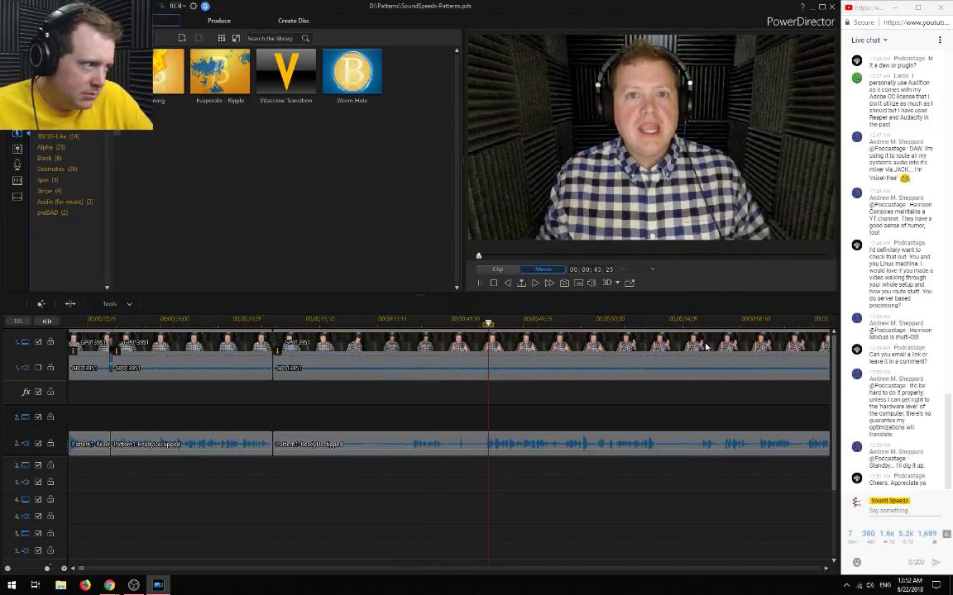
{"action": "left_click", "coordinate": [757, 324]}
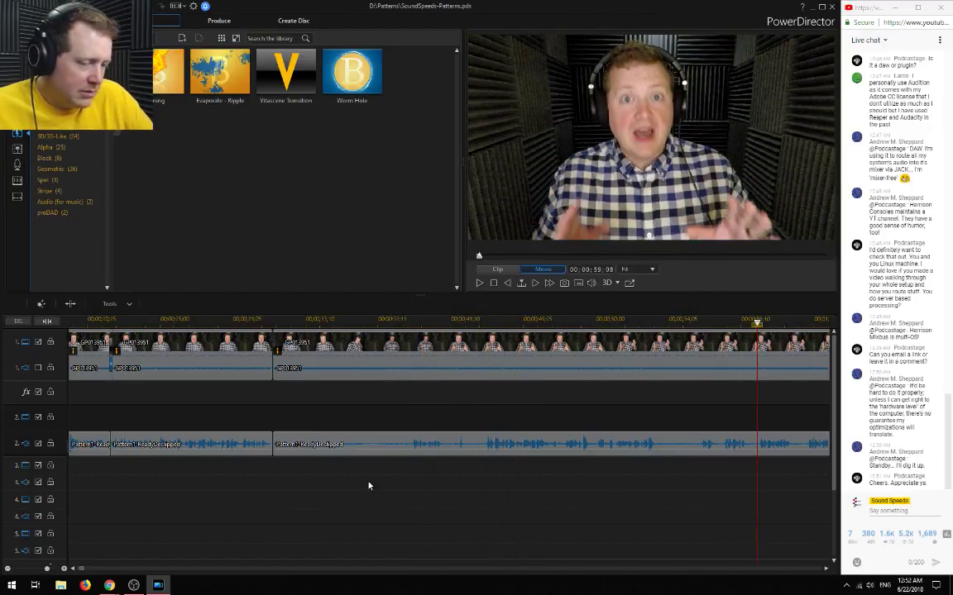
{"action": "left_click", "coordinate": [7, 570]}
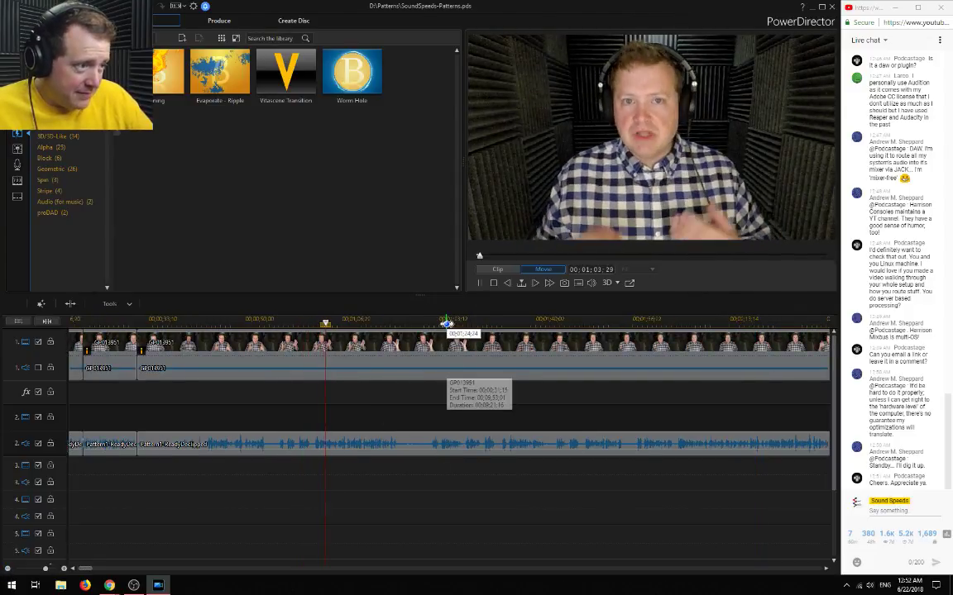
{"action": "left_click", "coordinate": [447, 324]}
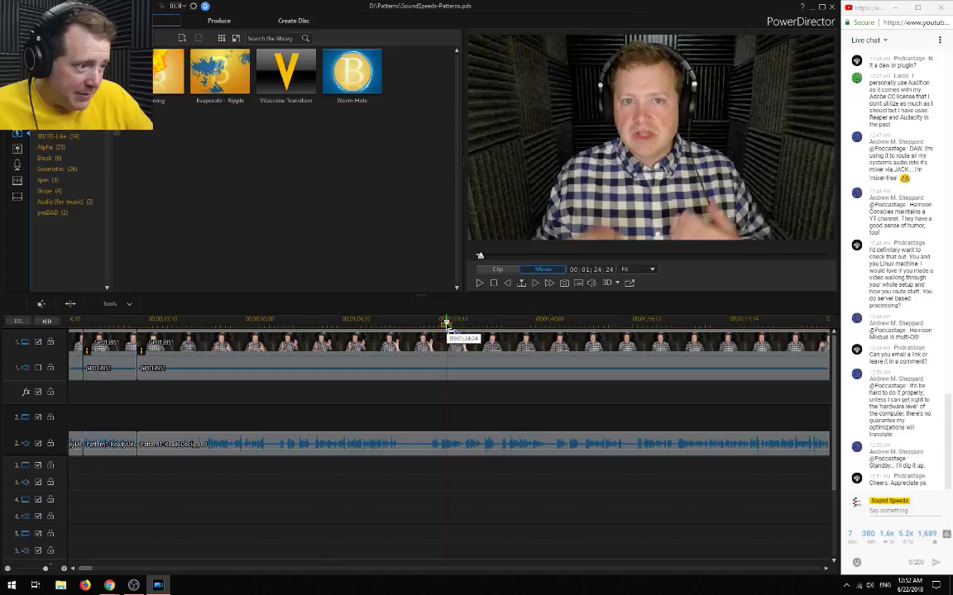
{"action": "left_click", "coordinate": [678, 323]}
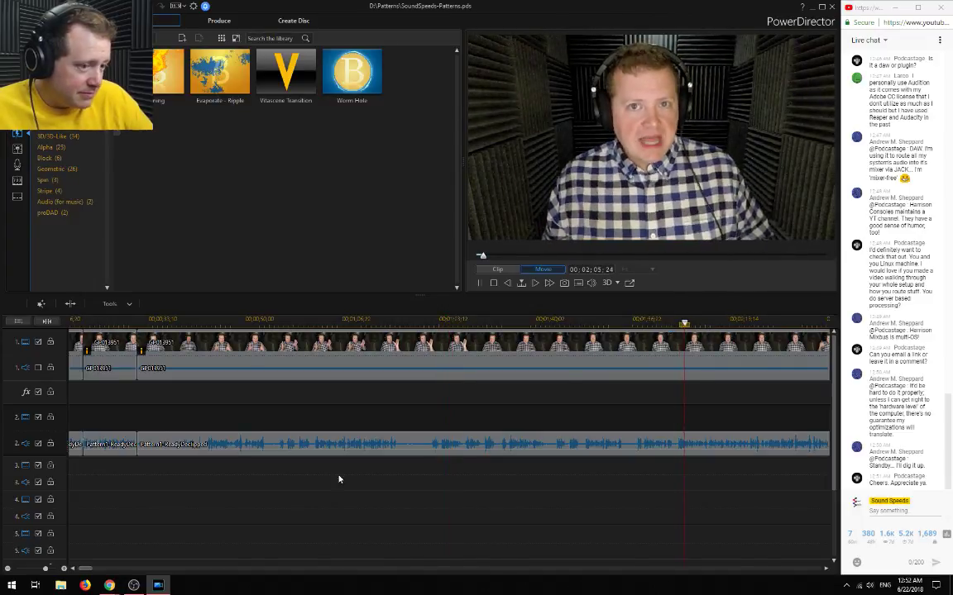
{"action": "scroll", "coordinate": [78, 517], "scroll_direction": "down", "scroll_amount": 5}
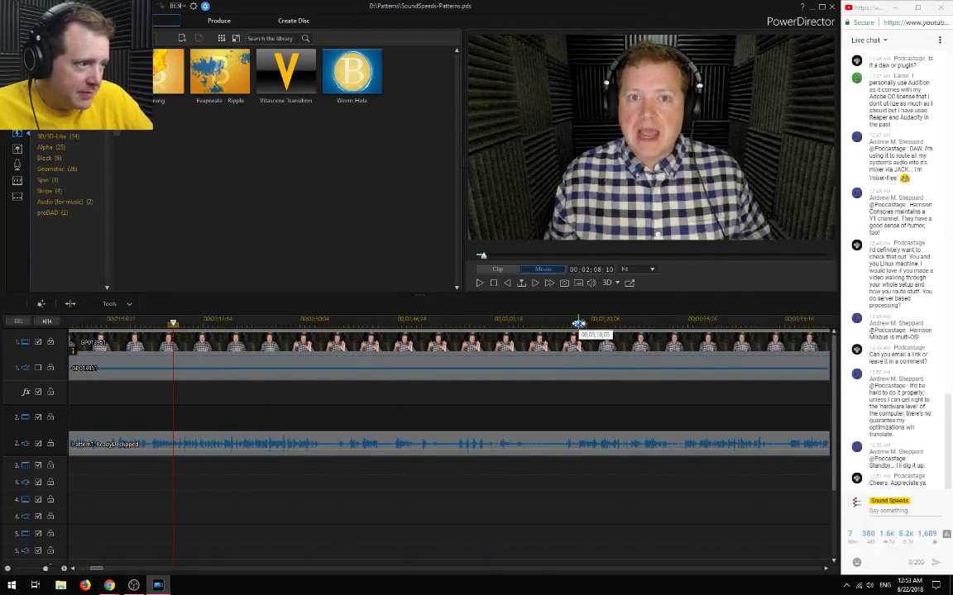
{"action": "left_click", "coordinate": [351, 322]}
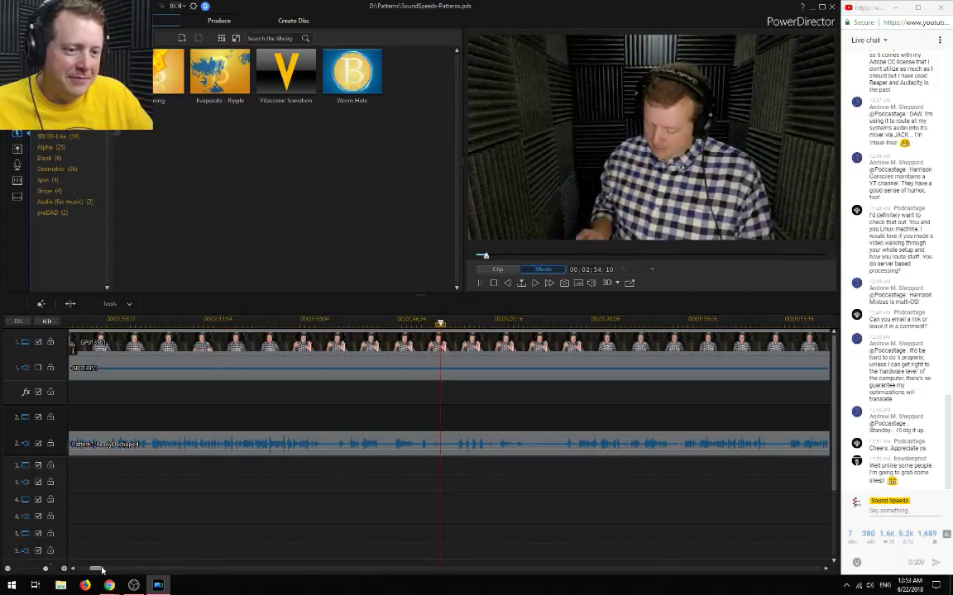
Split the video and audio at 00;02;04;24 and play the take from the new cut
{"action": "left_click", "coordinate": [153, 320]}
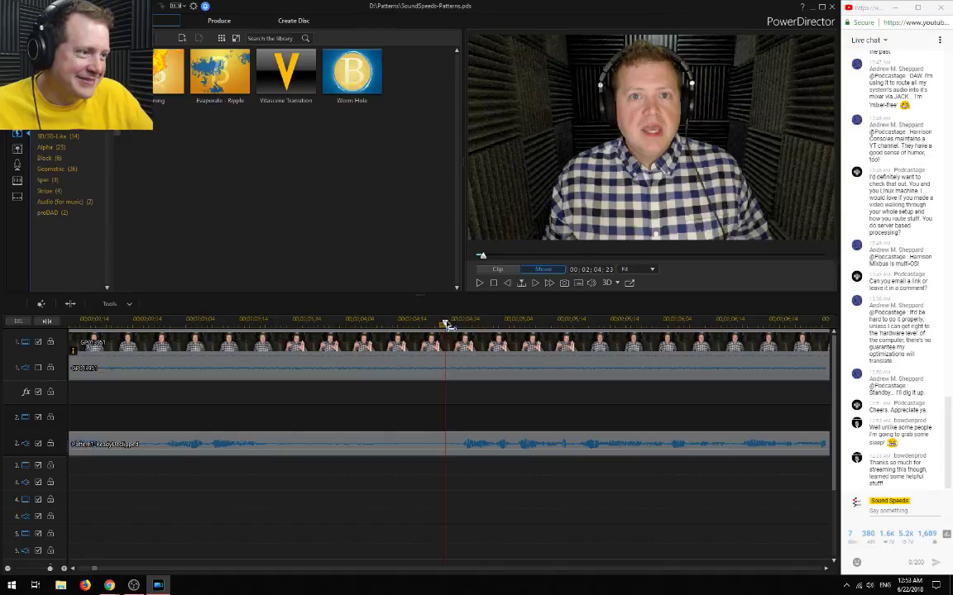
{"action": "left_click_drag", "start_coordinate": [461, 327], "coordinate": [457, 330]}
{"action": "key", "text": "ctrl+t"}
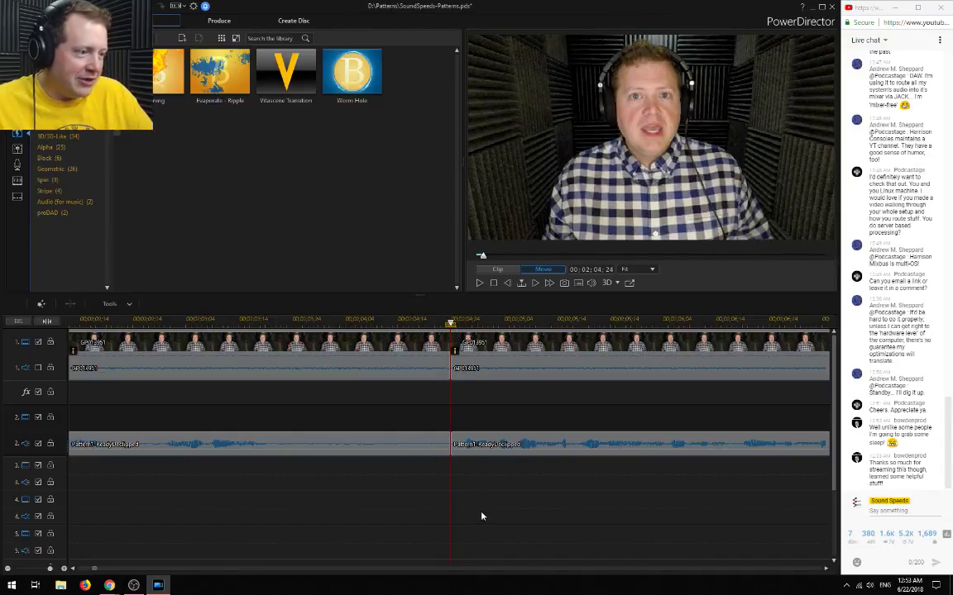
{"action": "key", "text": "space"}
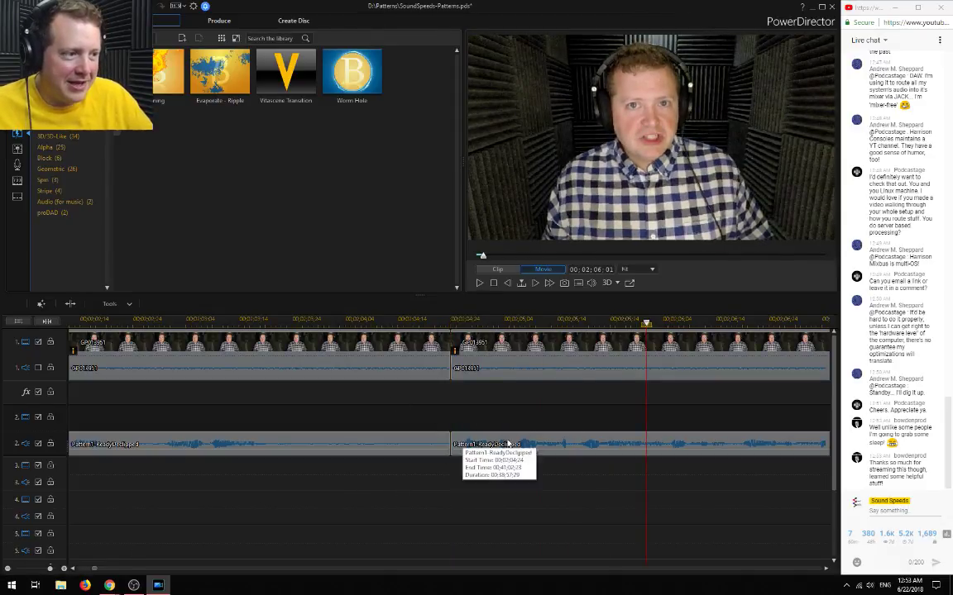
Remove the GP013951 and Pattern1-ReadyDeclipped segment between 00;00;31;15 and 00;02;04;24 and fill the gap
{"action": "left_click", "coordinate": [398, 340]}
{"action": "left_click", "coordinate": [385, 422]}
{"action": "left_click", "coordinate": [380, 439]}
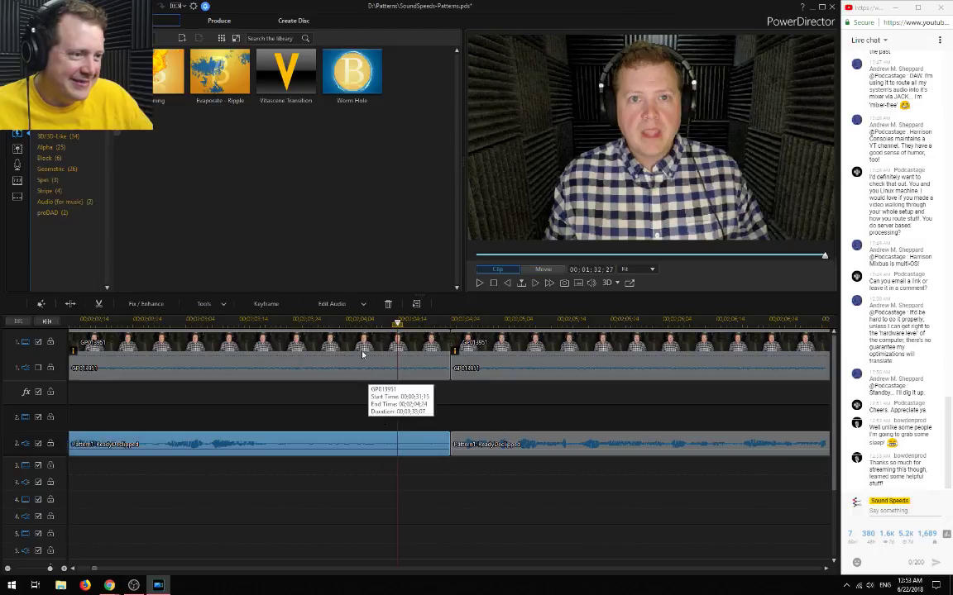
{"action": "key", "text": "Delete"}
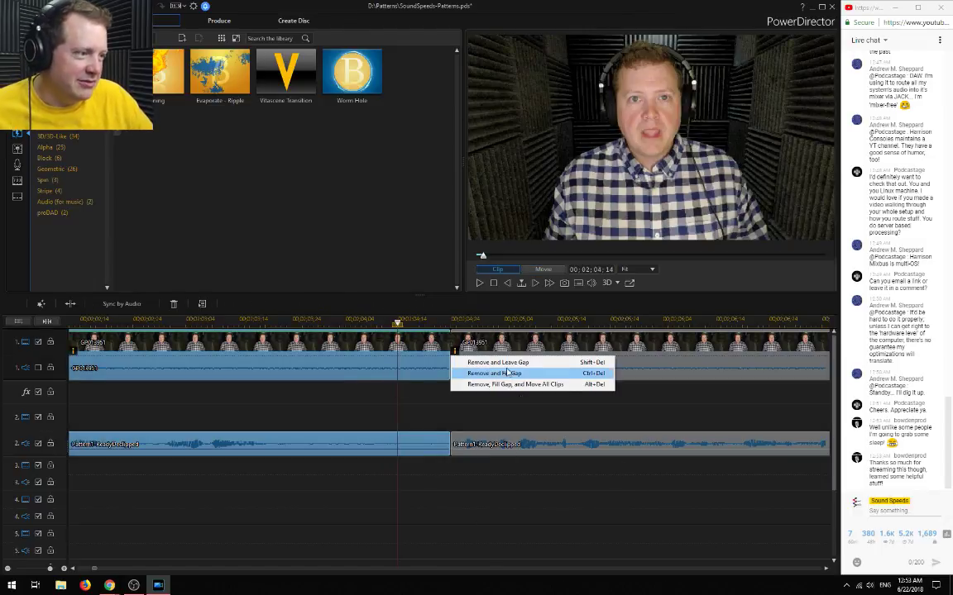
{"action": "left_click", "coordinate": [7, 569]}
{"action": "left_click", "coordinate": [7, 569]}
{"action": "left_click", "coordinate": [8, 569]}
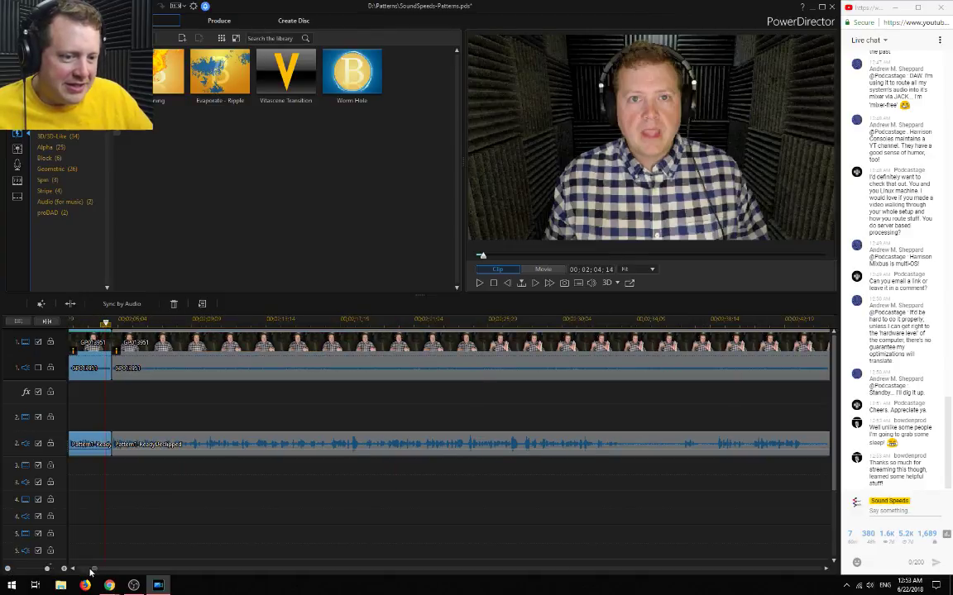
{"action": "left_click", "coordinate": [73, 569]}
{"action": "left_click", "coordinate": [72, 570]}
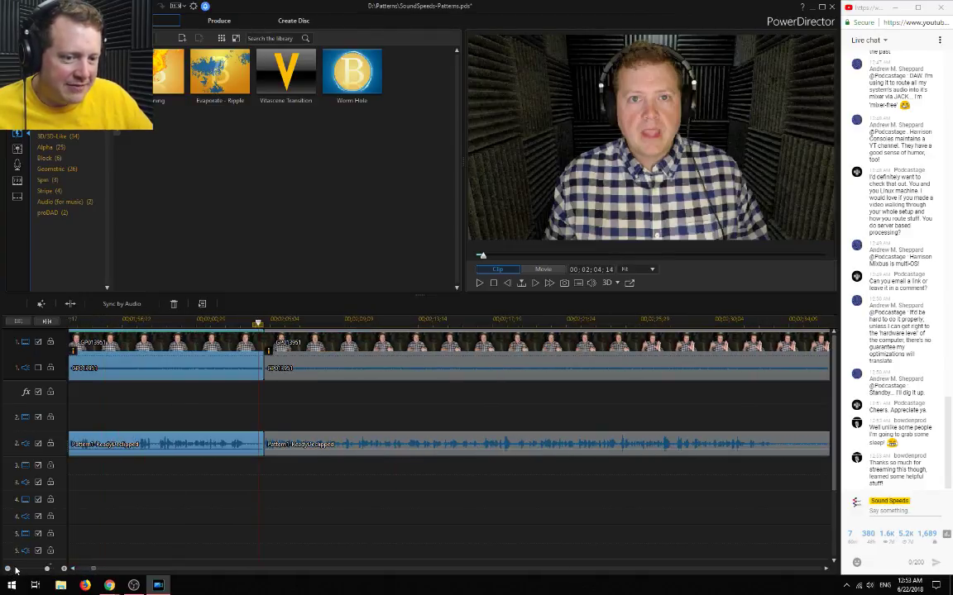
{"action": "left_click_drag", "start_coordinate": [91, 570], "coordinate": [89, 571]}
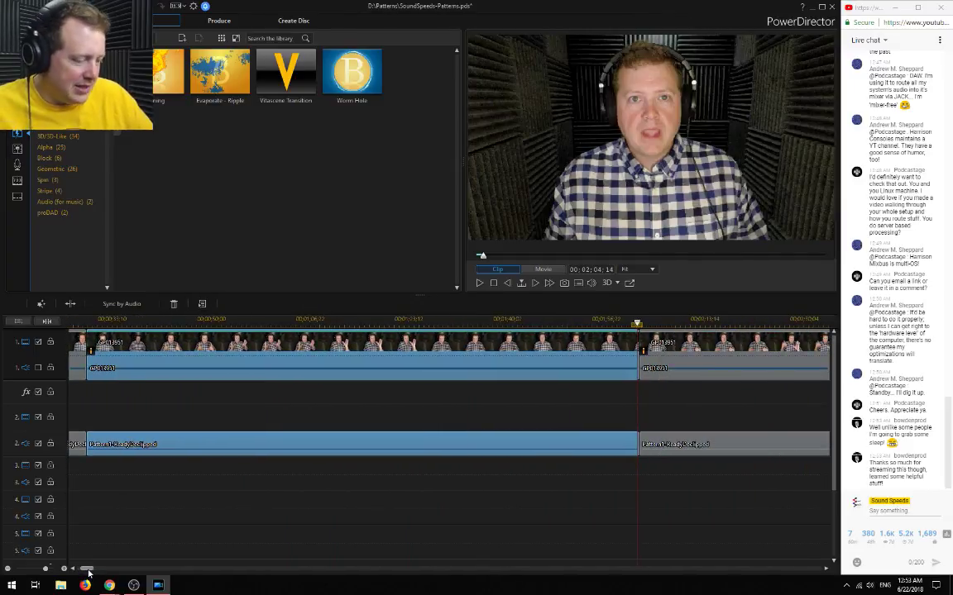
{"action": "key", "text": "Delete"}
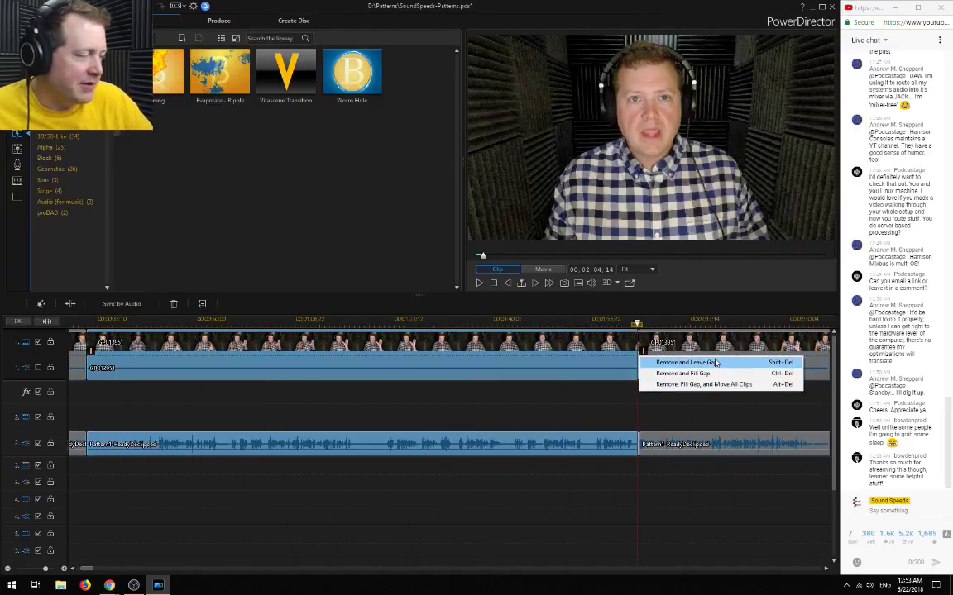
{"action": "left_click", "coordinate": [683, 373]}
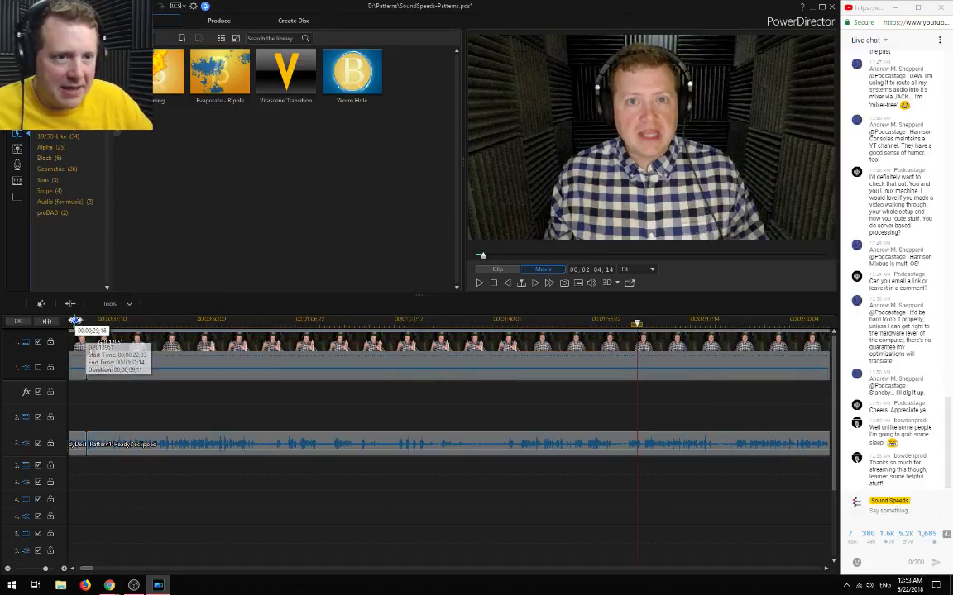
Play across the new join at 00;00;31;15
{"action": "key", "text": "space"}
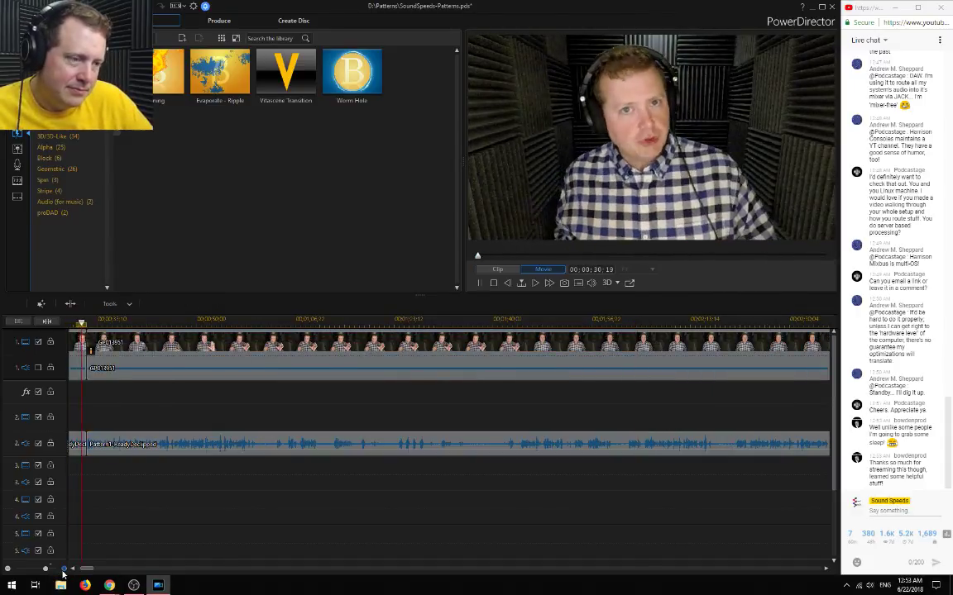
{"action": "left_click_drag", "start_coordinate": [46, 568], "coordinate": [51, 570]}
{"action": "key", "text": "space"}
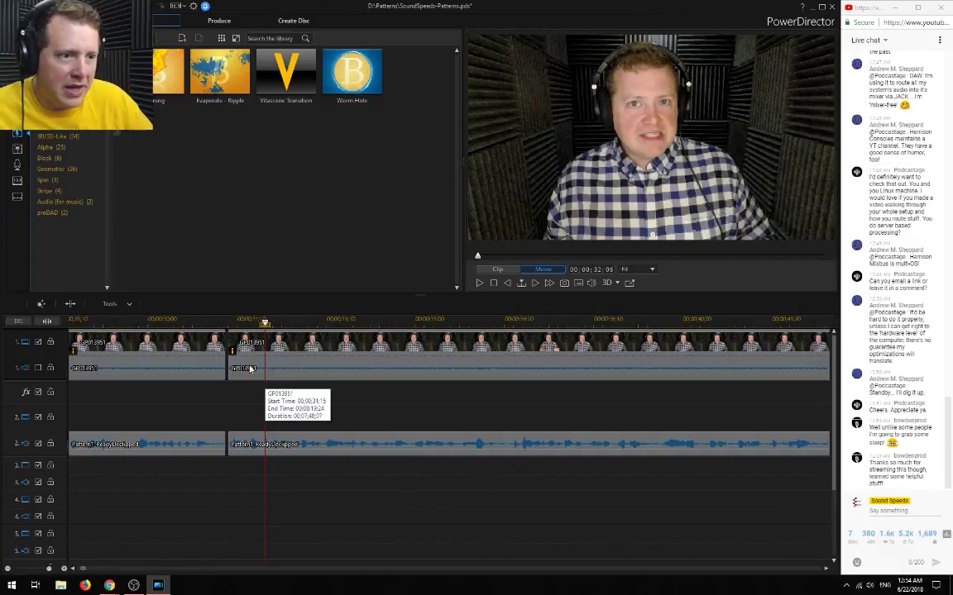
Move the video and audio clips after the new join earlier to close the small gap at 00;00;31;14, and play across it
{"action": "left_click", "coordinate": [232, 321]}
{"action": "scroll", "coordinate": [277, 453], "scroll_direction": "up", "scroll_amount": 3}
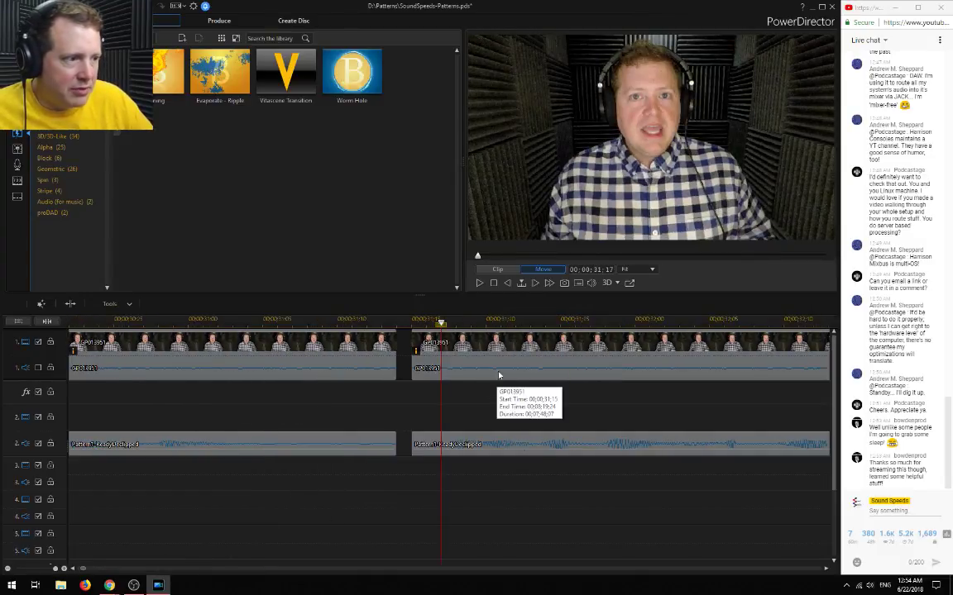
{"action": "left_click", "coordinate": [436, 356]}
{"action": "left_click_drag", "start_coordinate": [436, 356], "coordinate": [421, 354]}
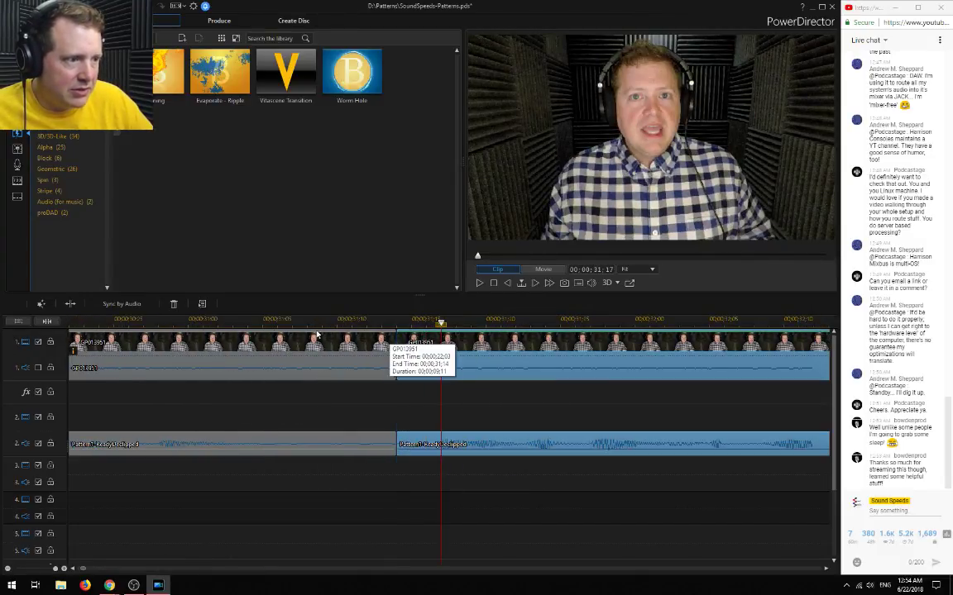
{"action": "left_click", "coordinate": [122, 321]}
{"action": "key", "text": "space"}
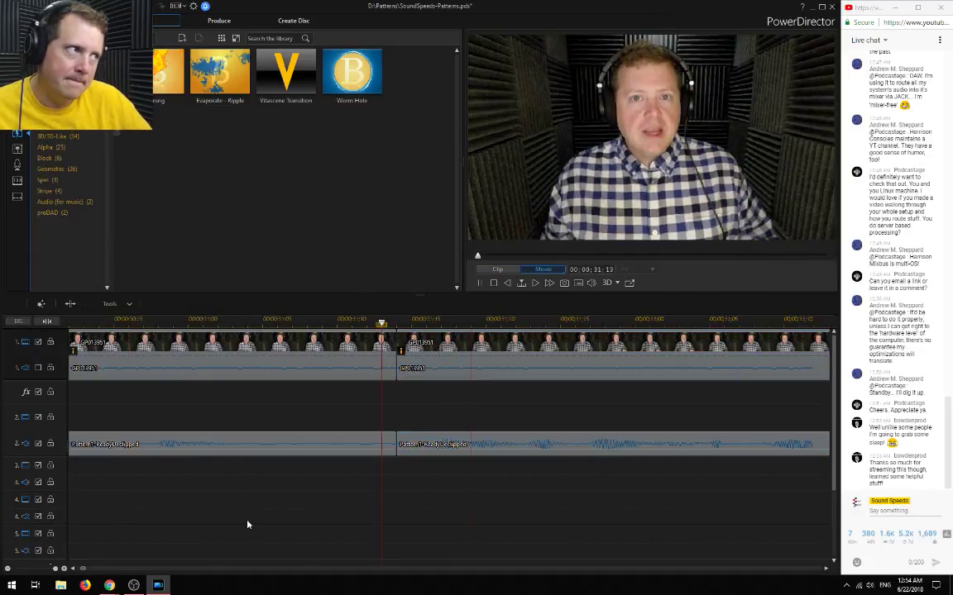
Trim the ends of the GP013951 and Pattern1-ReadyDeclipped clips before the join back to 00;00;31;13, using Trim Only
{"action": "left_click", "coordinate": [529, 444]}
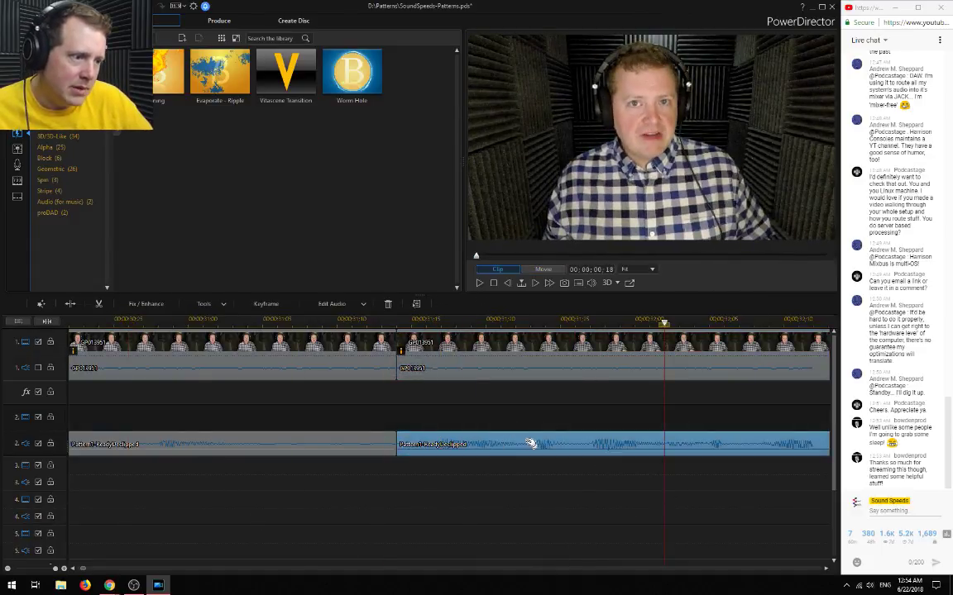
{"action": "left_click", "coordinate": [382, 444]}
{"action": "left_click", "coordinate": [393, 348], "text": "ctrl"}
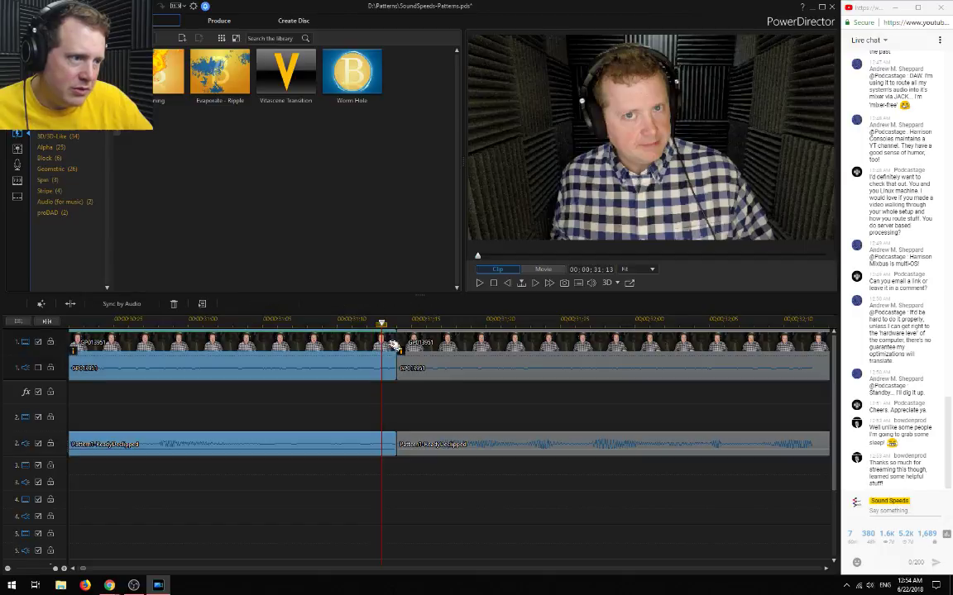
{"action": "left_click_drag", "start_coordinate": [394, 346], "coordinate": [382, 347]}
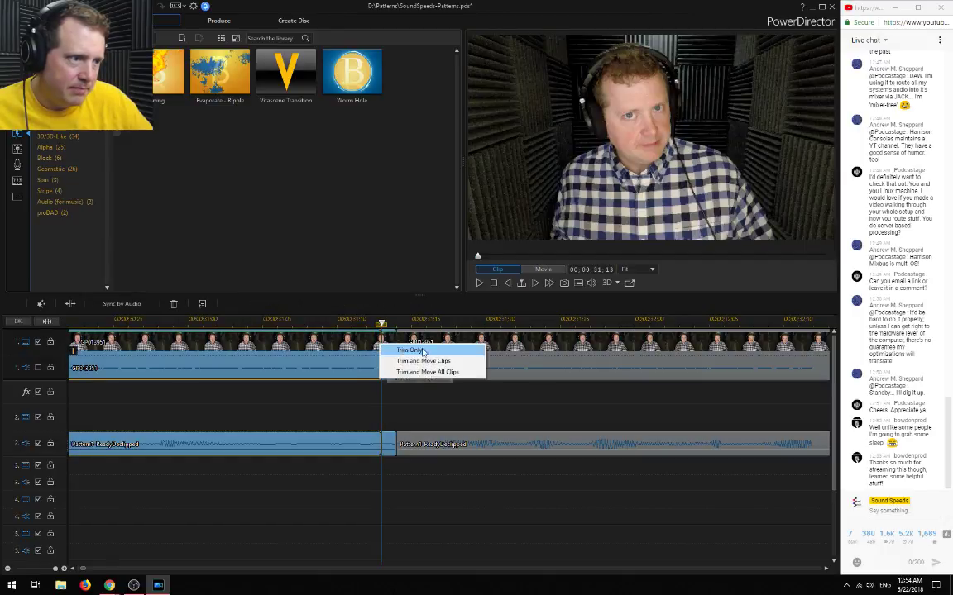
{"action": "left_click", "coordinate": [399, 350]}
Move the video and audio clips after the join earlier to start at 00;00;31;12, overlapping the preceding clips with crossfades
{"action": "left_click_drag", "start_coordinate": [623, 502], "coordinate": [498, 346]}
{"action": "left_click_drag", "start_coordinate": [498, 346], "coordinate": [457, 346]}
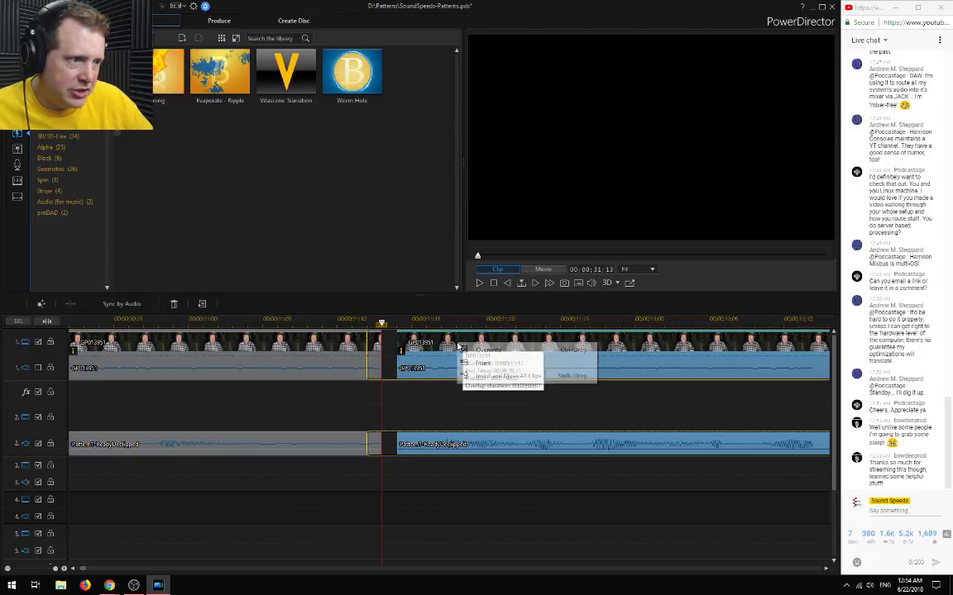
{"action": "left_click", "coordinate": [509, 421]}
{"action": "left_click", "coordinate": [519, 347]}
{"action": "left_click_drag", "start_coordinate": [522, 344], "coordinate": [513, 341]}
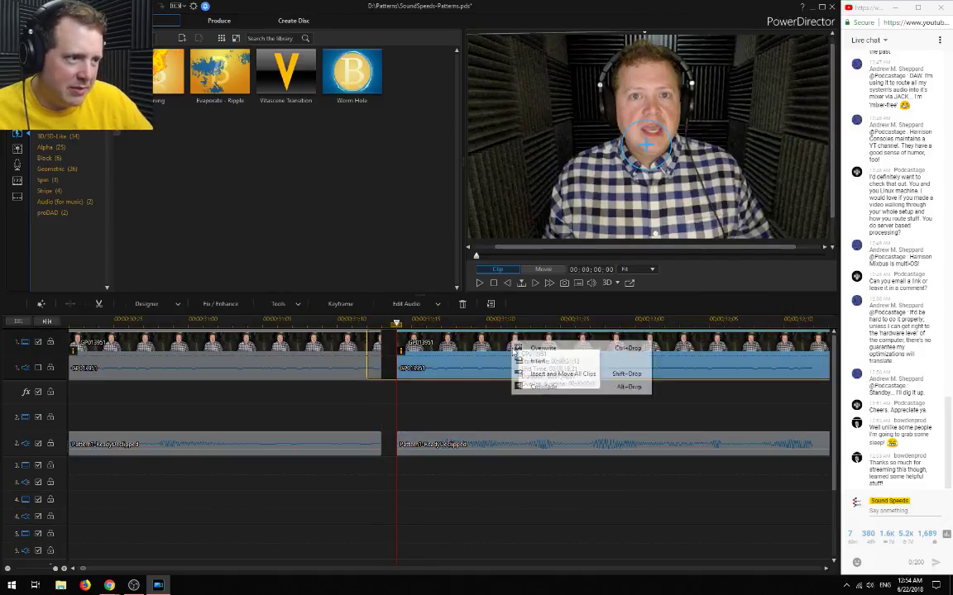
{"action": "left_click", "coordinate": [536, 385]}
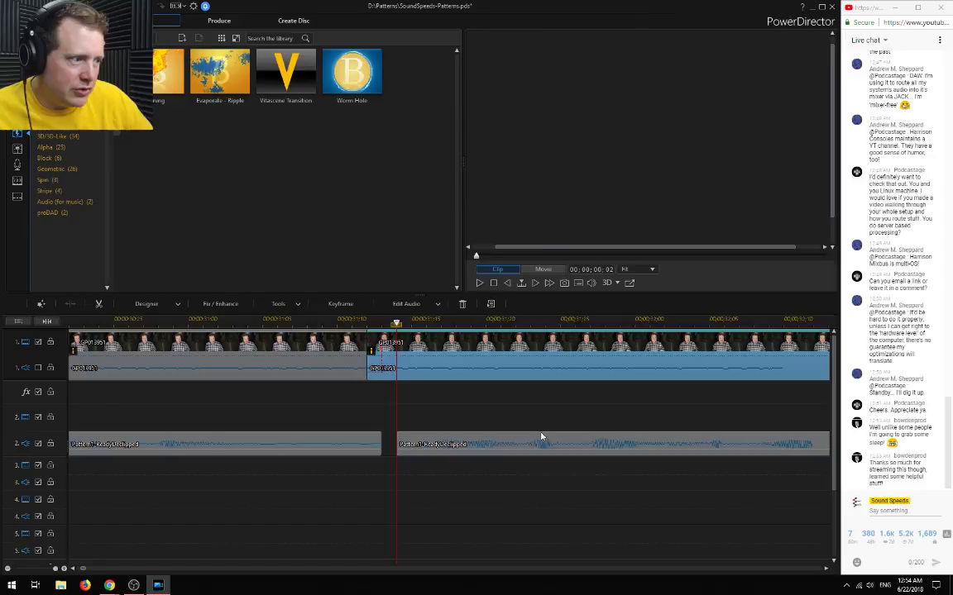
{"action": "left_click_drag", "start_coordinate": [542, 437], "coordinate": [518, 439]}
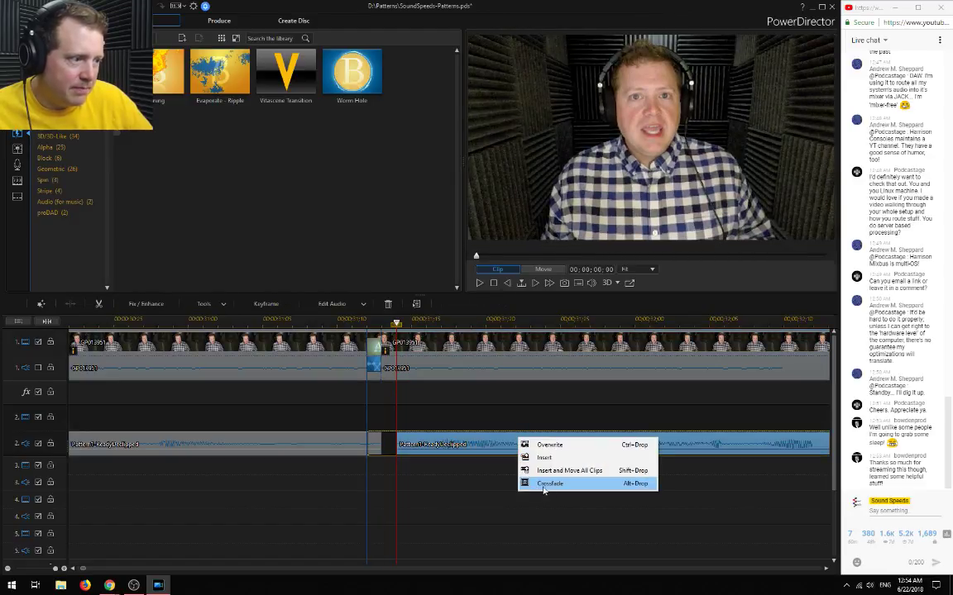
{"action": "left_click", "coordinate": [543, 484]}
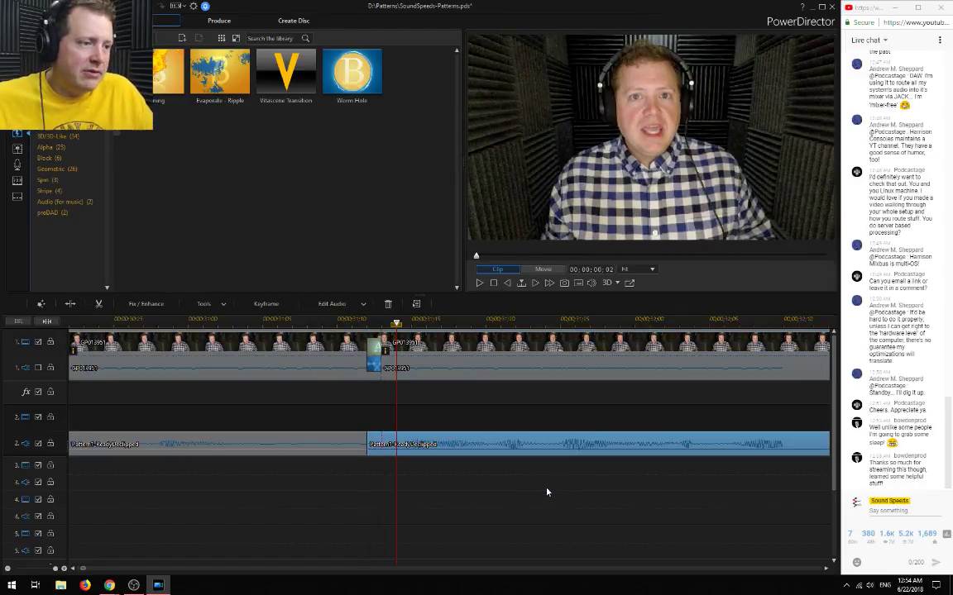
Play across the crossfaded join from shortly before 00;00;31;00
{"action": "left_click", "coordinate": [99, 444]}
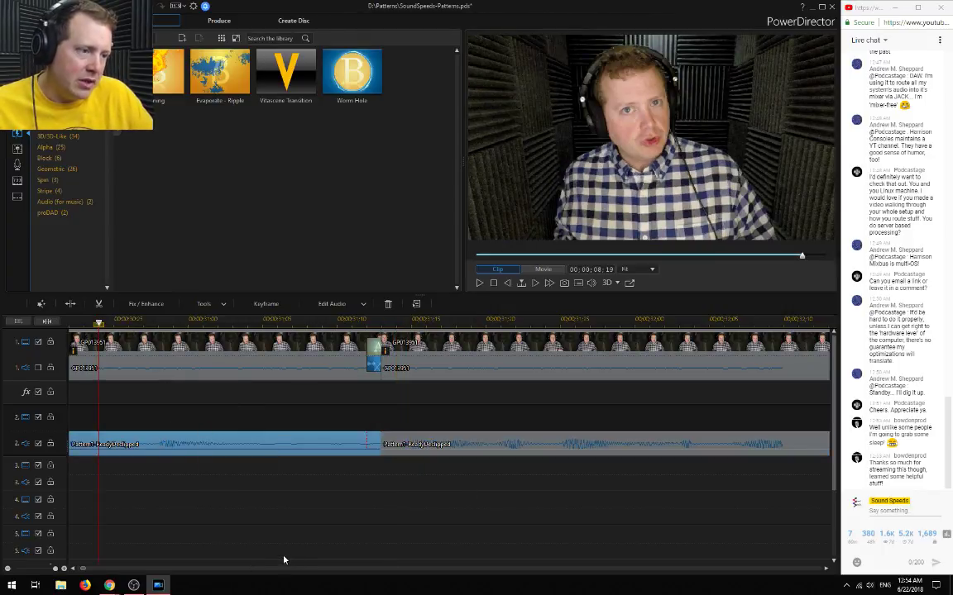
{"action": "left_click", "coordinate": [283, 560]}
{"action": "key", "text": "space"}
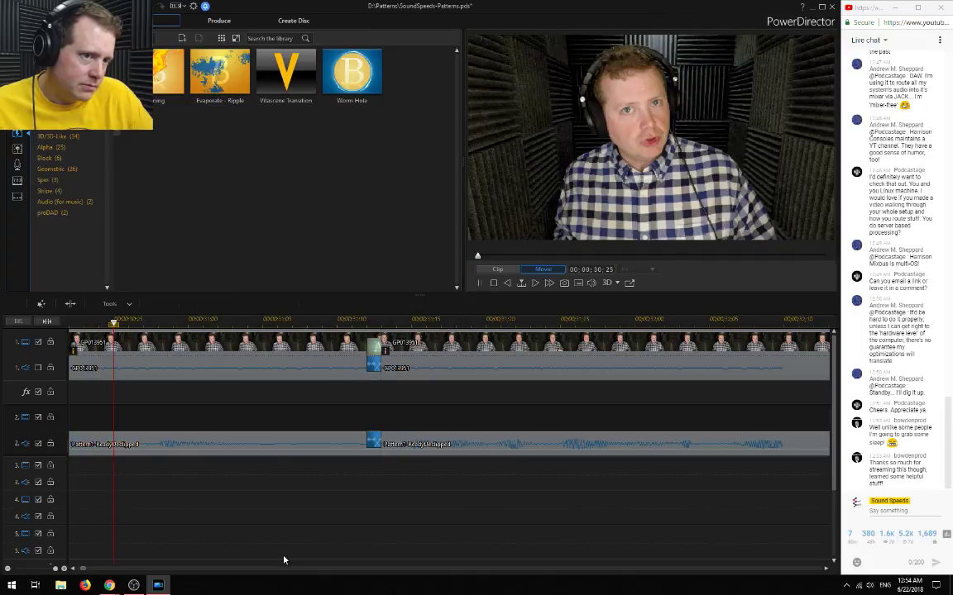
Extend the first GP013951 clip's end, overlap the following clip from 00;00;31;10 with a crossfade, and apply Vitascene Transition to the overlap
{"action": "left_click_drag", "start_coordinate": [285, 72], "coordinate": [374, 354]}
{"action": "left_click_drag", "start_coordinate": [503, 346], "coordinate": [546, 348]}
{"action": "left_click", "coordinate": [376, 345]}
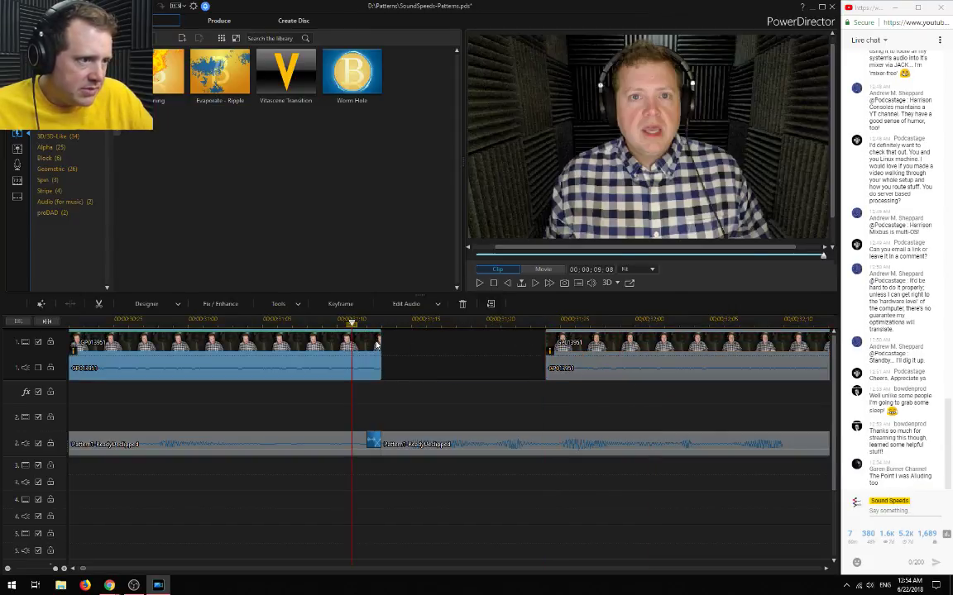
{"action": "left_click_drag", "start_coordinate": [380, 346], "coordinate": [426, 350]}
{"action": "left_click_drag", "start_coordinate": [579, 350], "coordinate": [441, 342]}
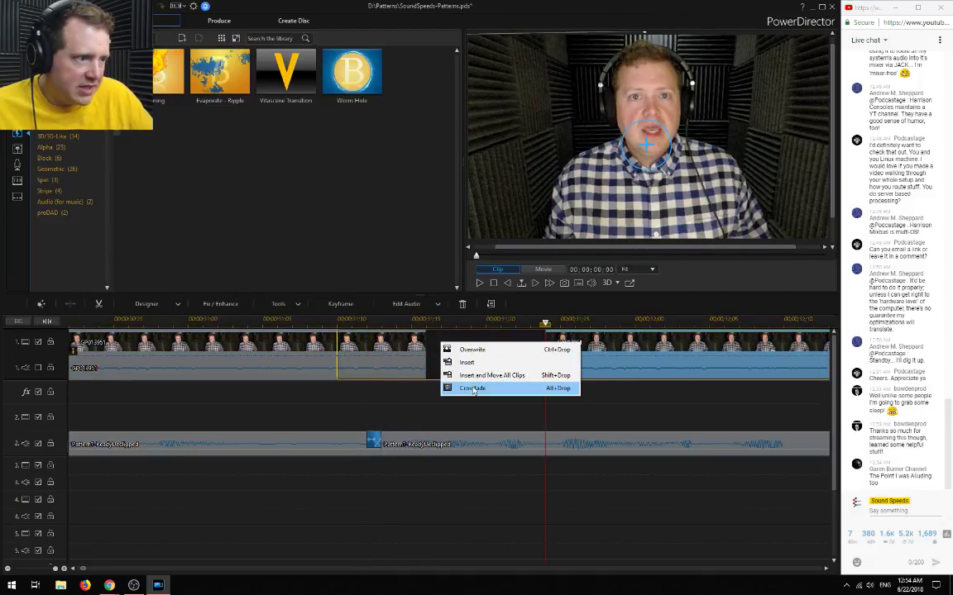
{"action": "left_click", "coordinate": [460, 385]}
Play the Vitascene Transition join and the take that follows it
{"action": "left_click", "coordinate": [346, 320]}
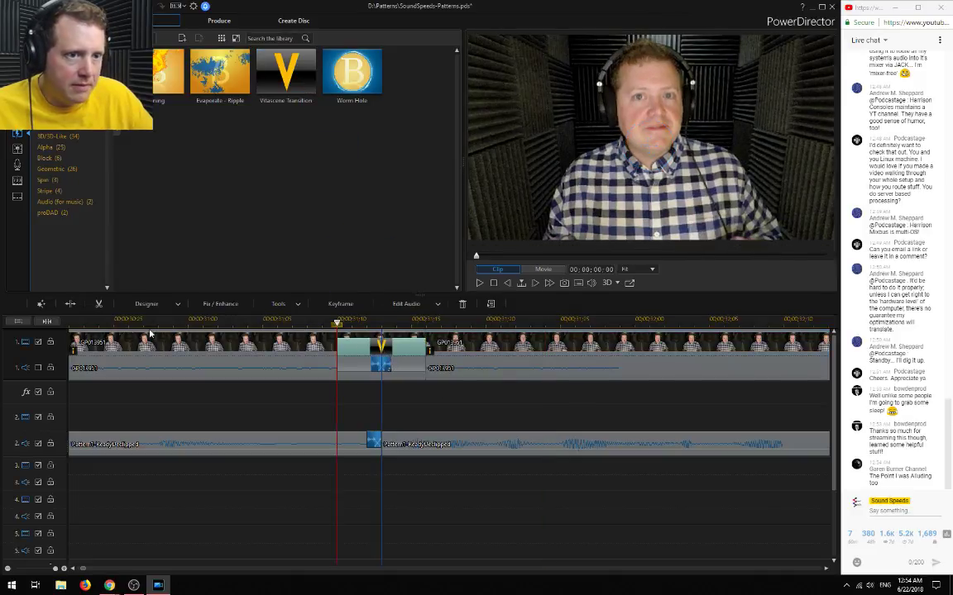
{"action": "left_click", "coordinate": [87, 326]}
{"action": "left_click", "coordinate": [87, 348]}
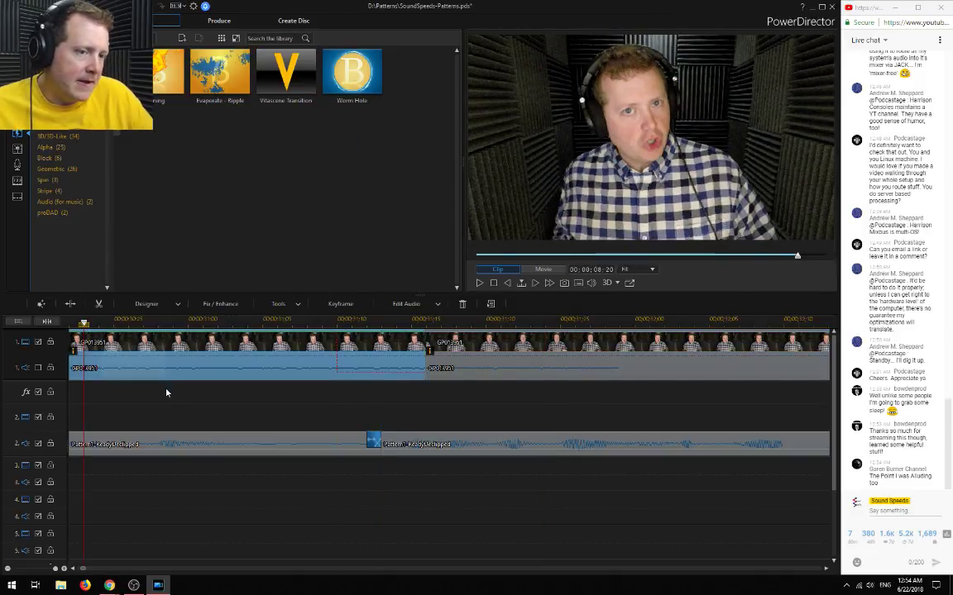
{"action": "scroll", "coordinate": [170, 395], "scroll_direction": "down", "scroll_amount": 2}
{"action": "left_click", "coordinate": [171, 397]}
{"action": "key", "text": "space"}
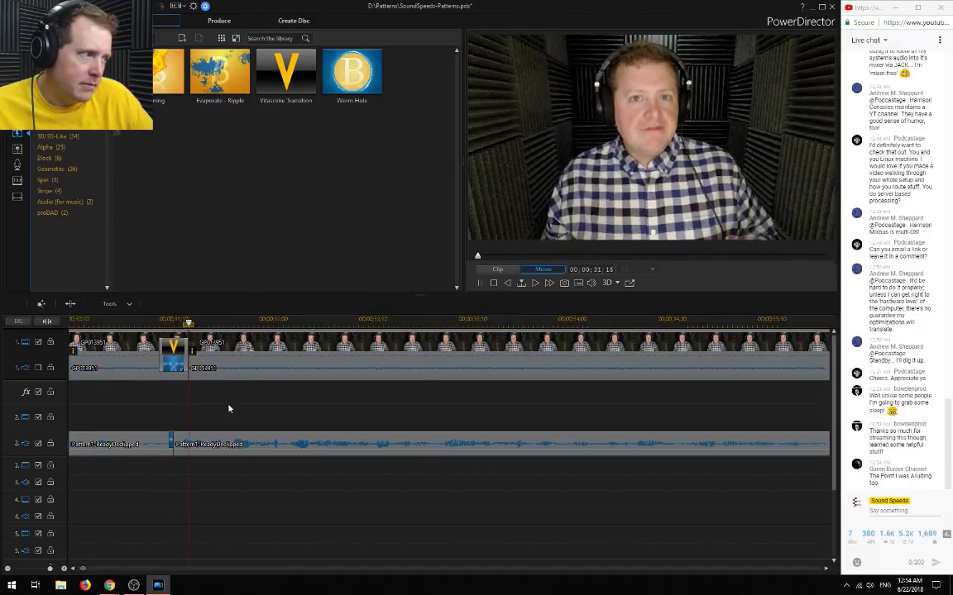
Replay the passage around 00;00;57 to find where the first attempt at the line should be cut
{"action": "left_click", "coordinate": [7, 569]}
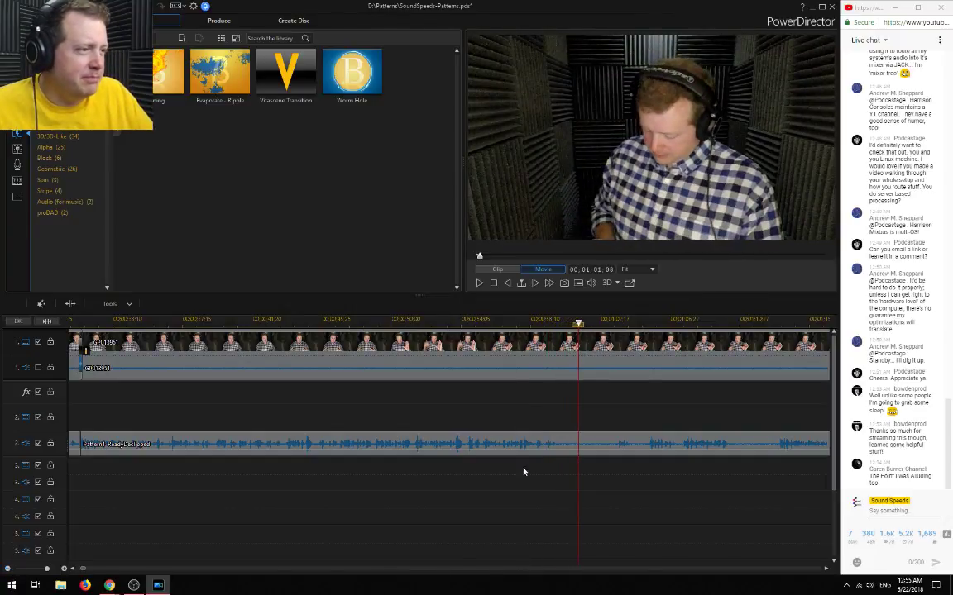
{"action": "left_click", "coordinate": [480, 321]}
{"action": "key", "text": "space"}
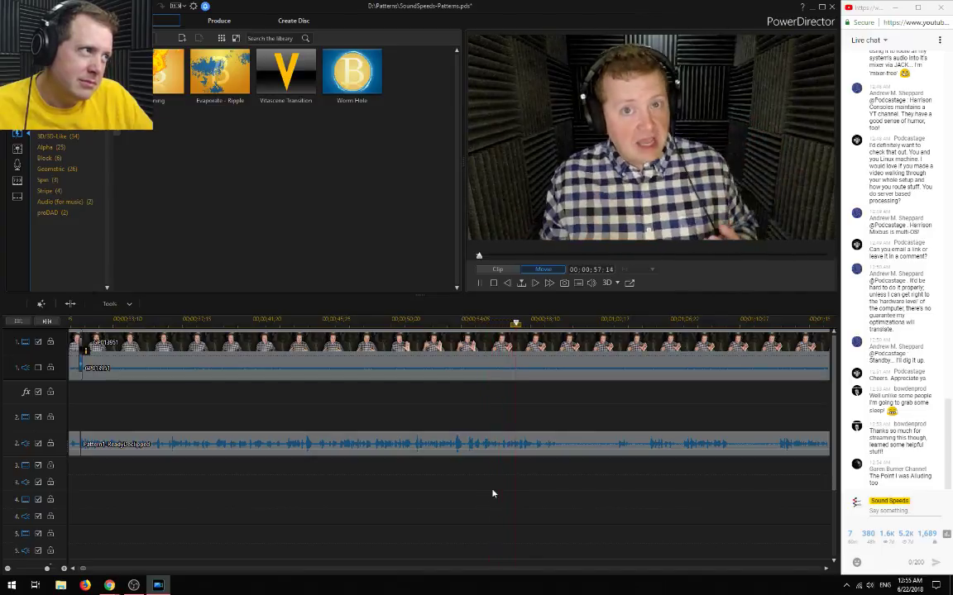
{"action": "key", "text": "space"}
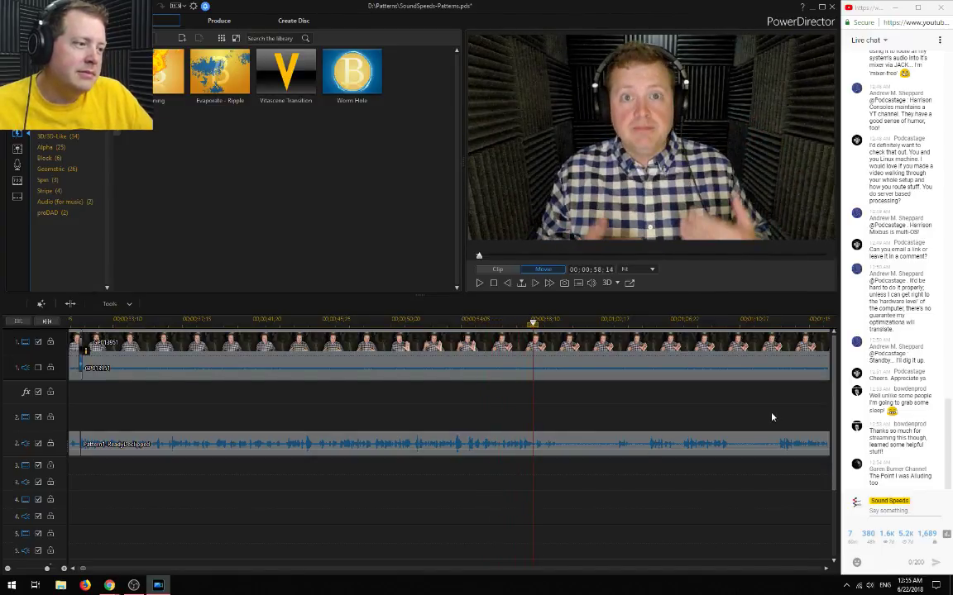
{"action": "left_click", "coordinate": [488, 322]}
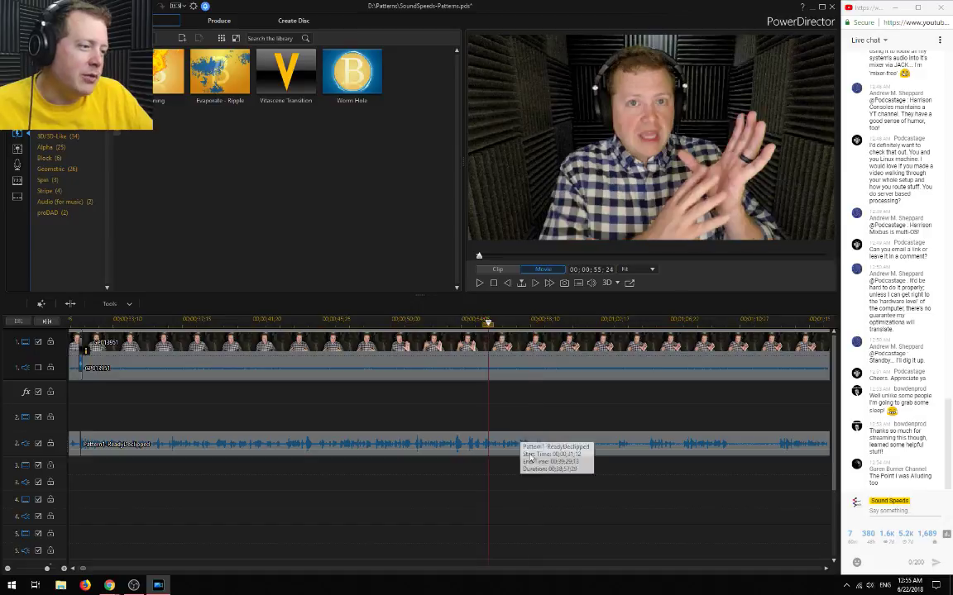
{"action": "left_click", "coordinate": [430, 321]}
{"action": "key", "text": "space"}
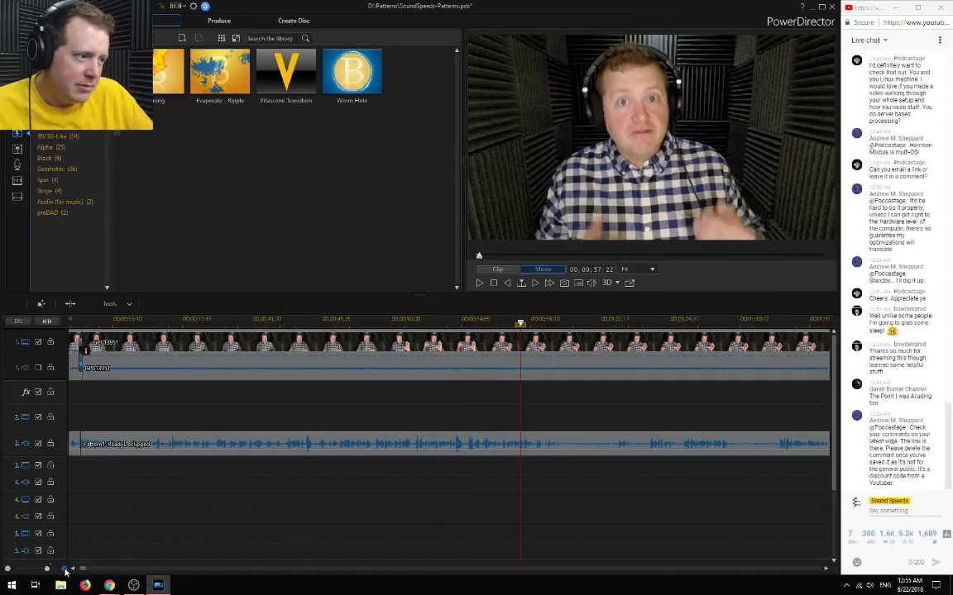
Locate the pause before the flubbed words and split the Pattern1-ReadyDeclipped audio at 00;00;57;08
{"action": "left_click", "coordinate": [65, 570]}
{"action": "left_click", "coordinate": [64, 575]}
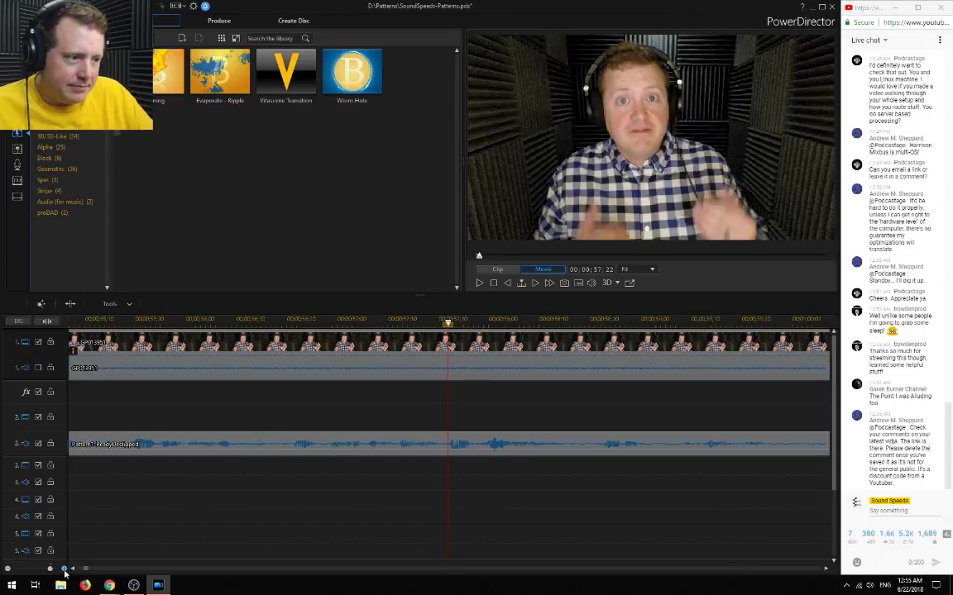
{"action": "left_click", "coordinate": [286, 324]}
{"action": "key", "text": "space"}
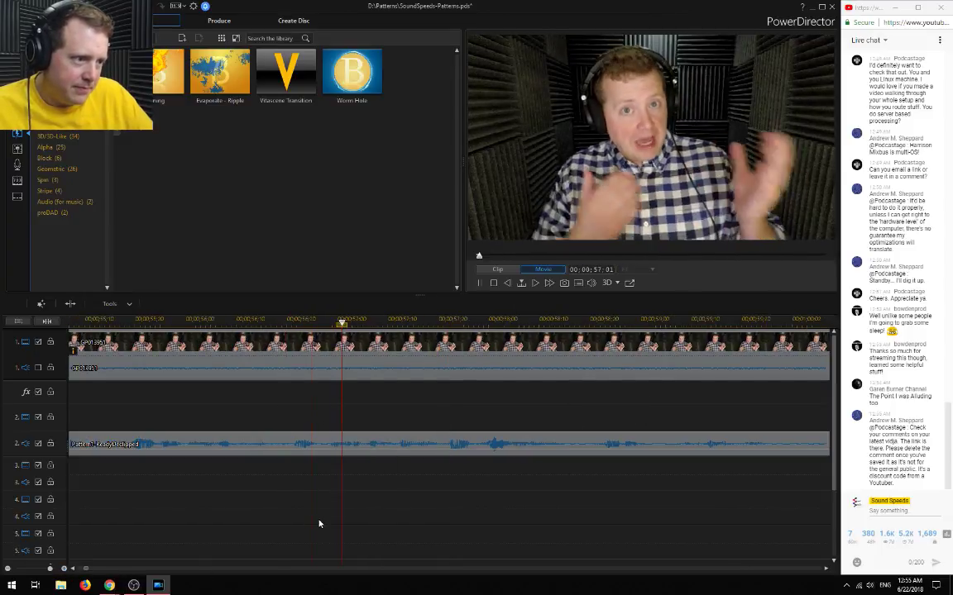
{"action": "key", "text": "space"}
{"action": "left_click", "coordinate": [391, 321]}
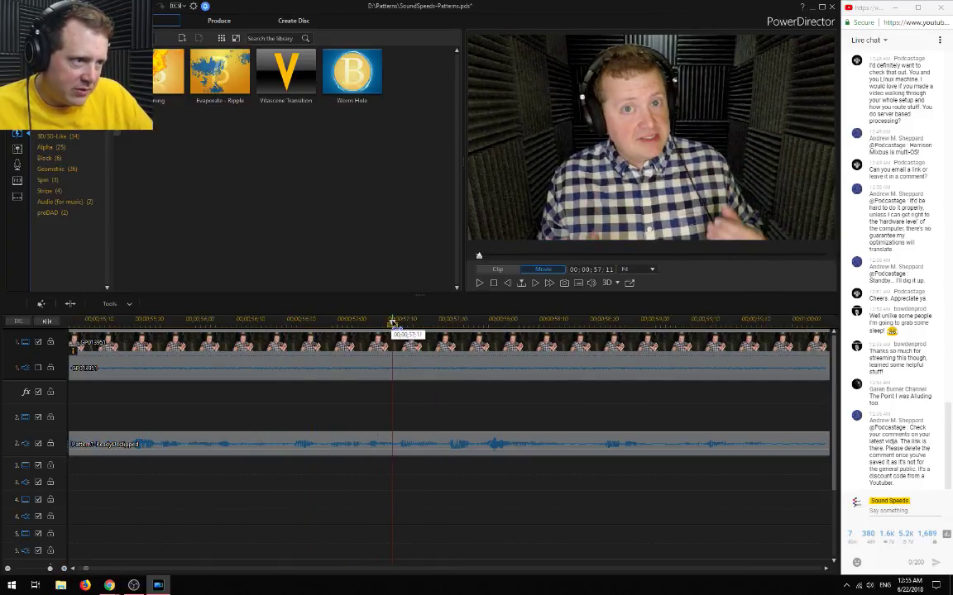
{"action": "key", "text": "space"}
{"action": "key", "text": "space"}
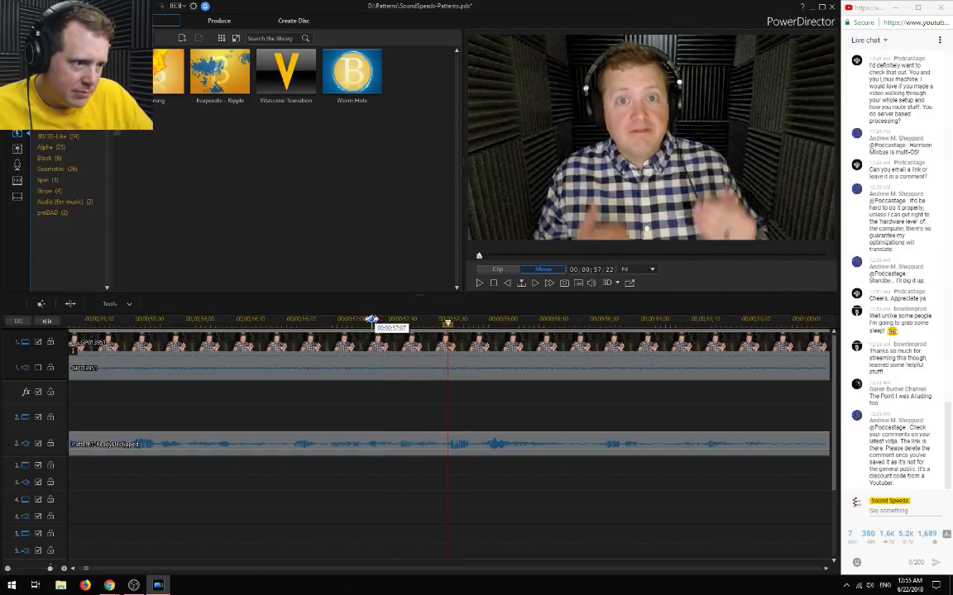
{"action": "left_click", "coordinate": [372, 321]}
{"action": "left_click", "coordinate": [376, 324]}
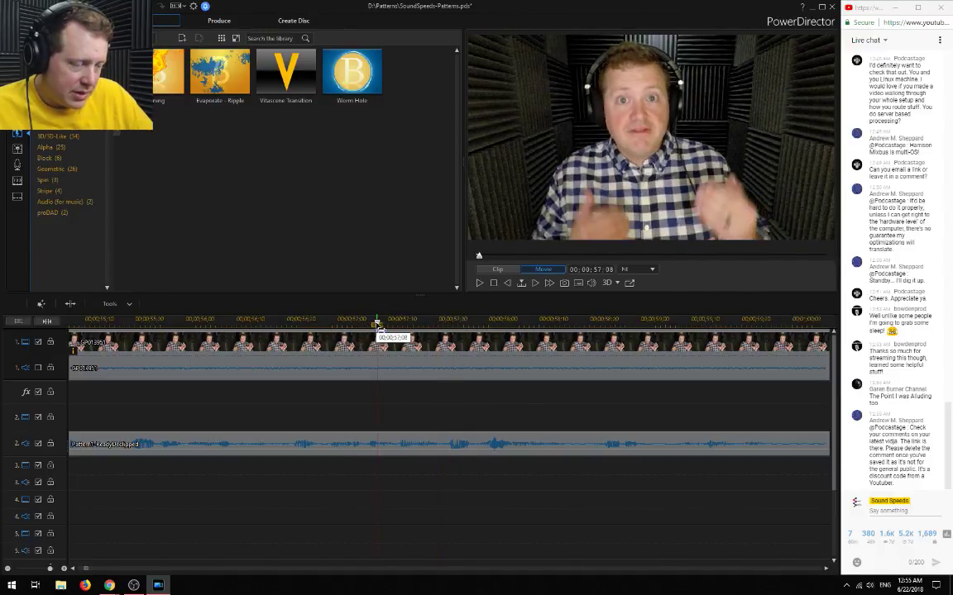
{"action": "left_click", "coordinate": [385, 444]}
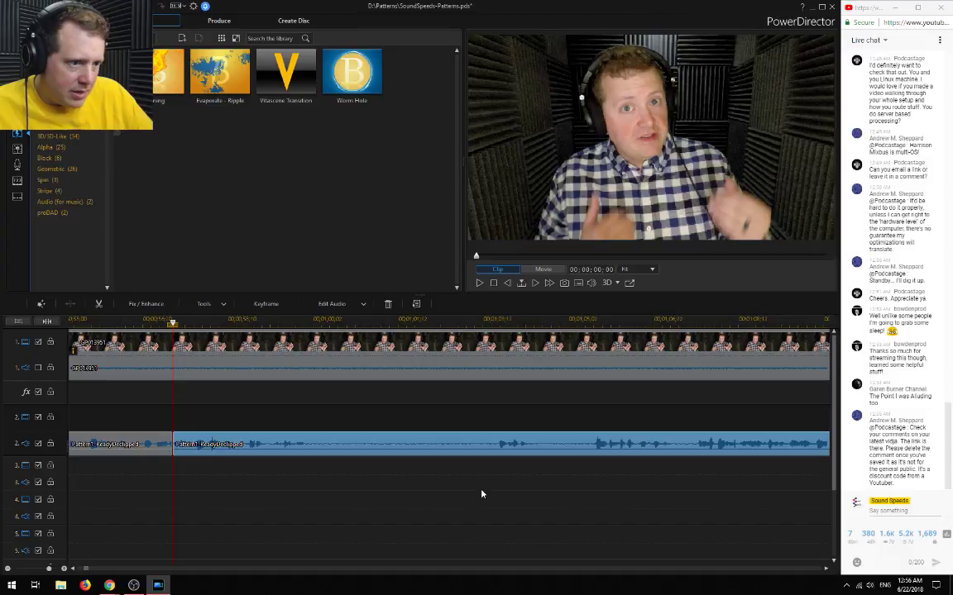
Play through the failed attempts after the audio cut and split the video and audio at 00;01;38;14
{"action": "left_click", "coordinate": [249, 320]}
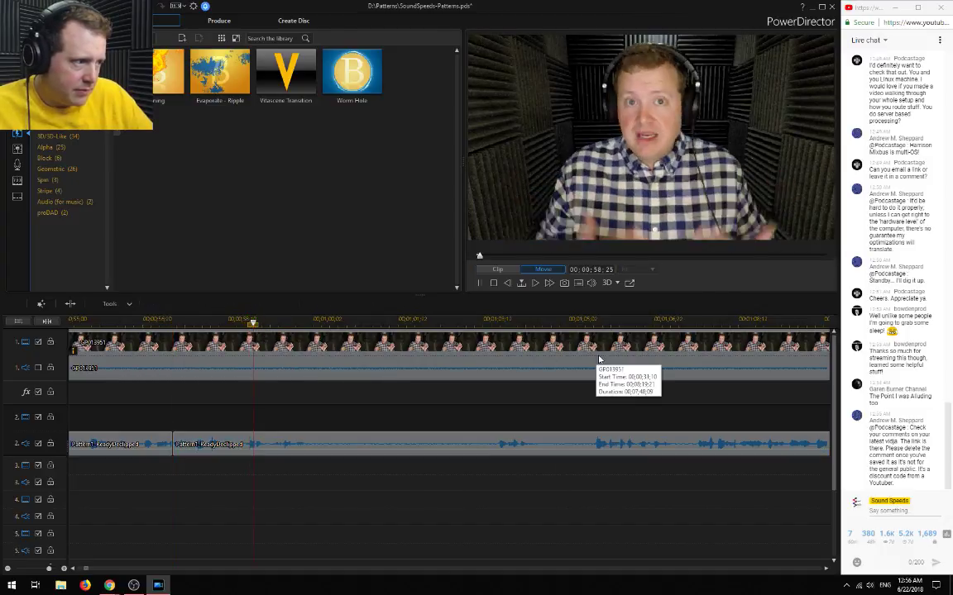
{"action": "key", "text": "space"}
{"action": "left_click", "coordinate": [584, 322]}
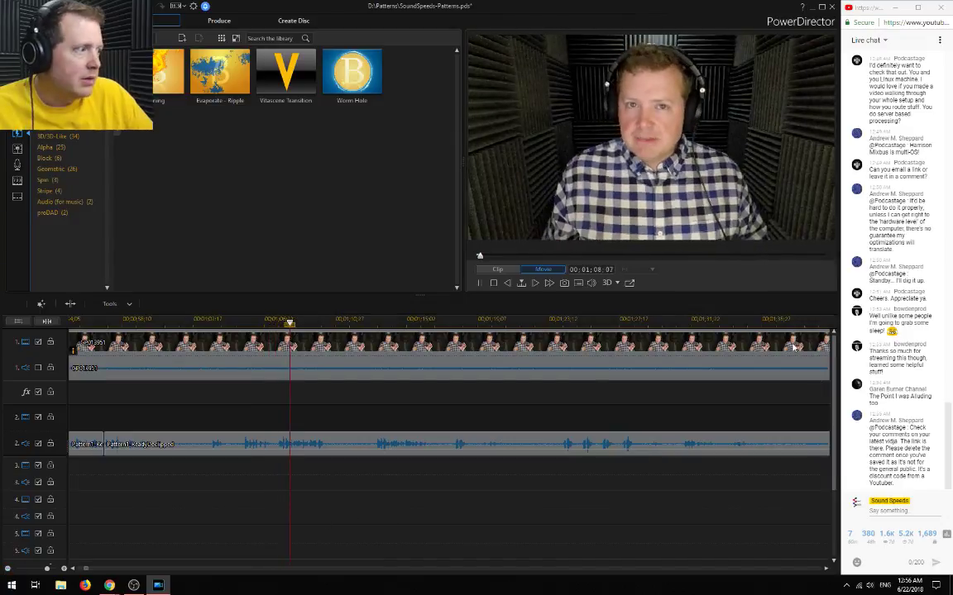
{"action": "left_click", "coordinate": [804, 322]}
{"action": "key", "text": "space"}
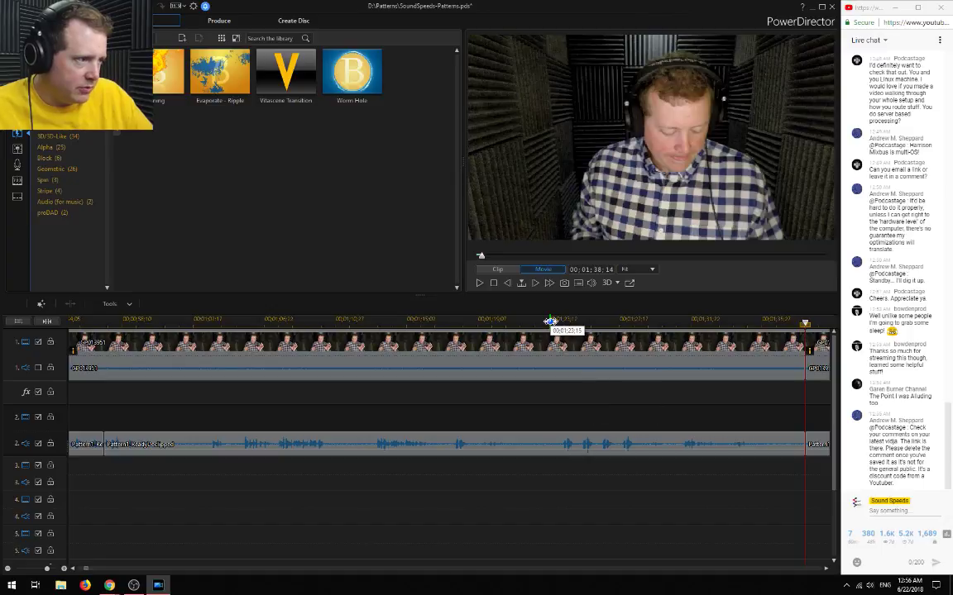
Replay the line leading up to the audio cut at 00;00;57;08
{"action": "left_click", "coordinate": [83, 400]}
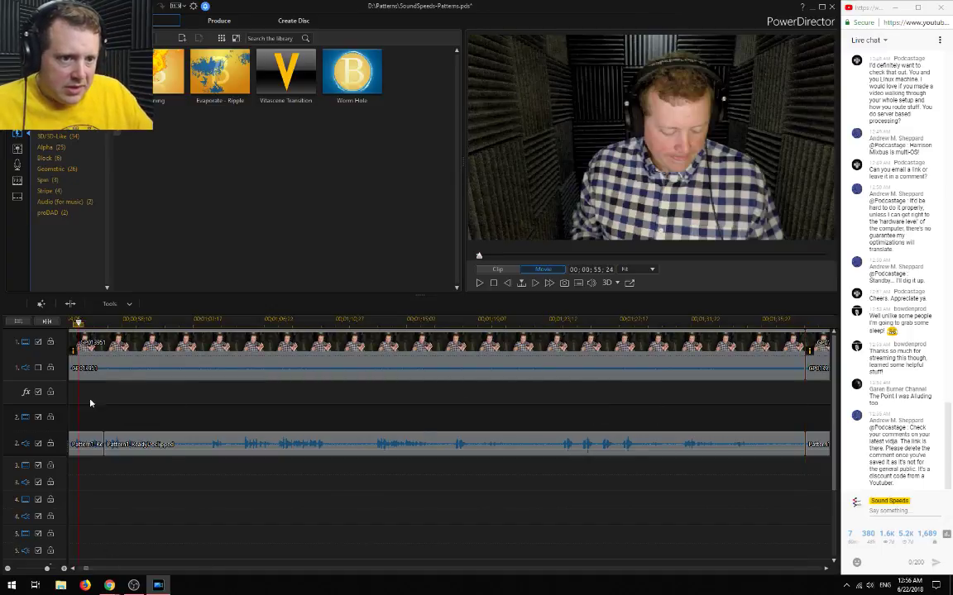
{"action": "key", "text": "space"}
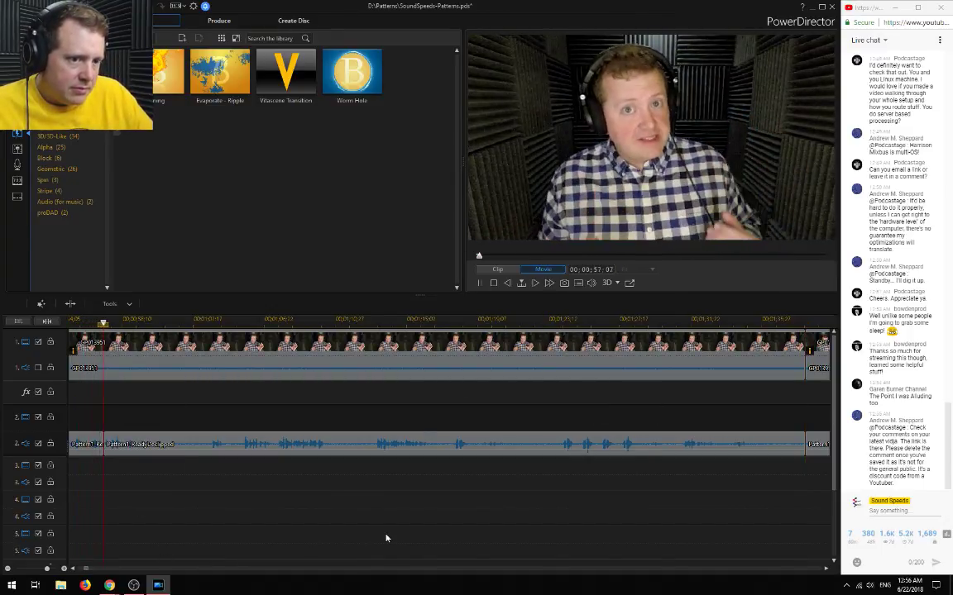
{"action": "key", "text": "space"}
Play through the retakes to find where the usable words begin and split the Pattern1-ReadyDeclipped audio at 00;01;27;22
{"action": "left_click", "coordinate": [554, 319]}
{"action": "key", "text": "space"}
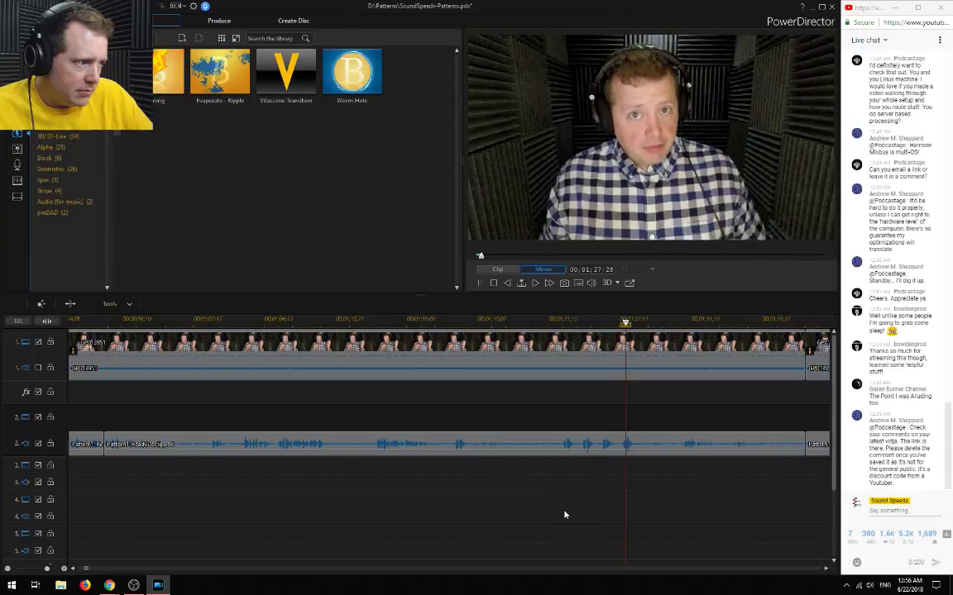
{"action": "key", "text": "space"}
{"action": "scroll", "coordinate": [579, 397], "scroll_direction": "up", "scroll_amount": 3}
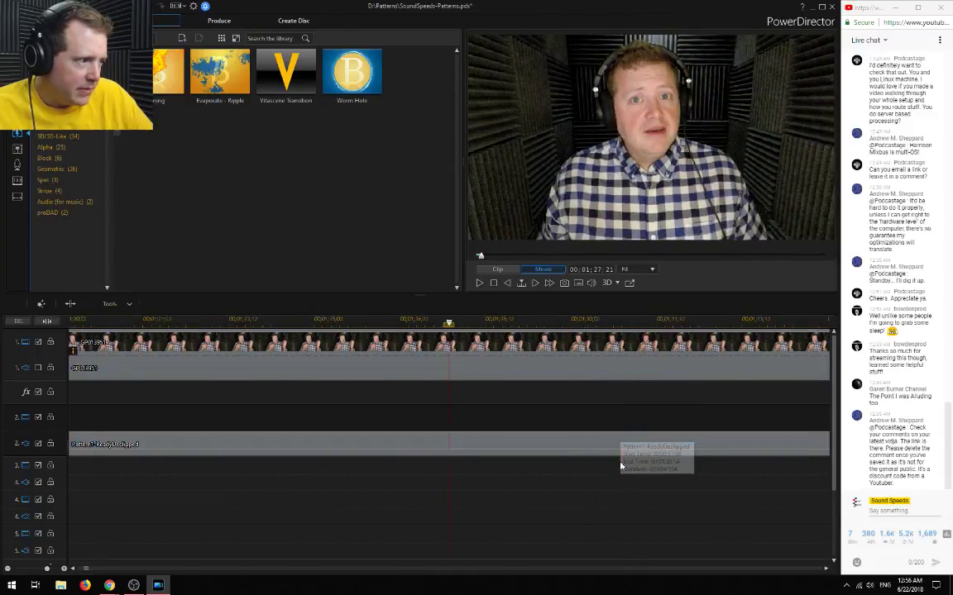
{"action": "scroll", "coordinate": [561, 482], "scroll_direction": "up", "scroll_amount": 1}
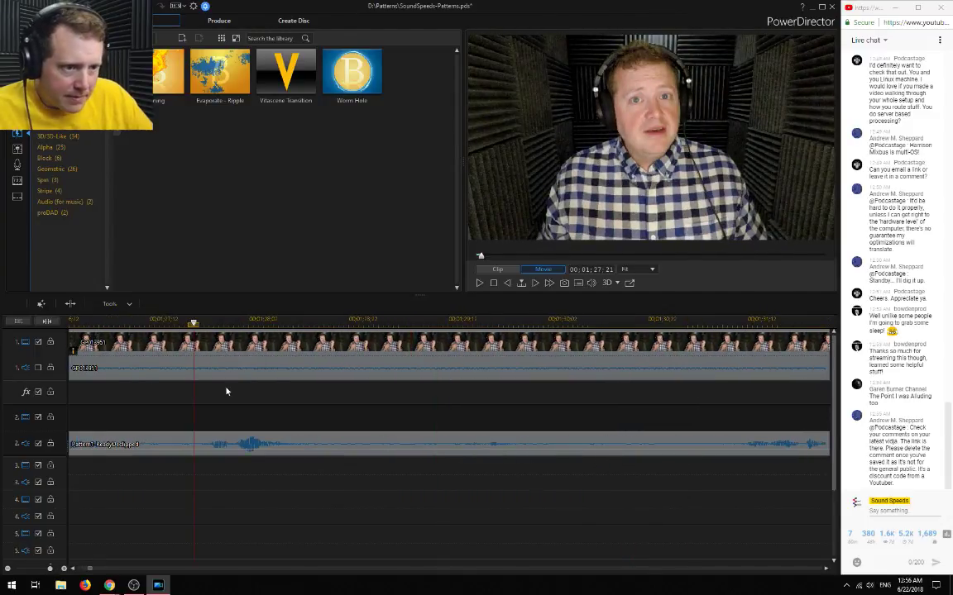
{"action": "left_click", "coordinate": [199, 324]}
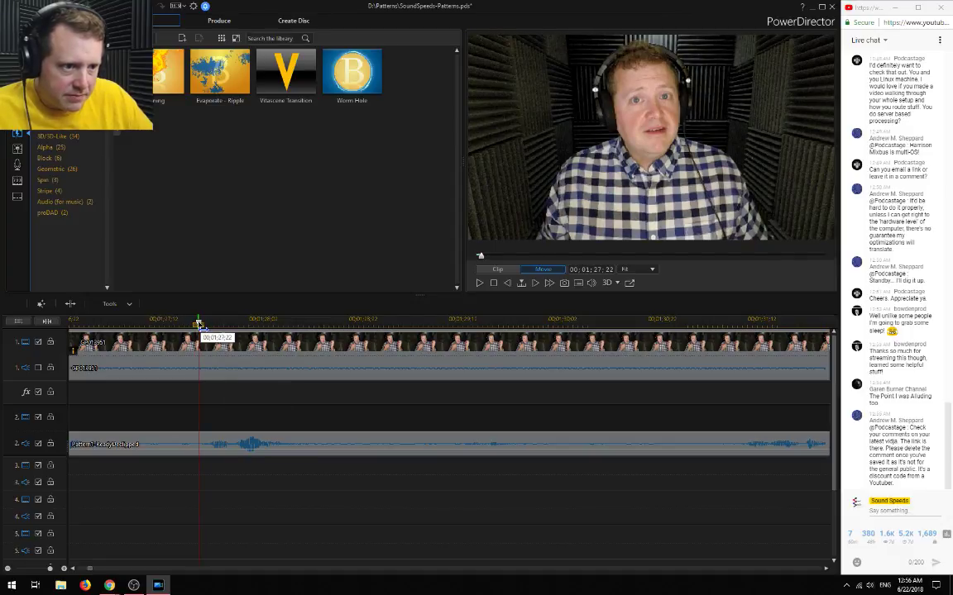
{"action": "left_click_drag", "start_coordinate": [204, 324], "coordinate": [198, 324]}
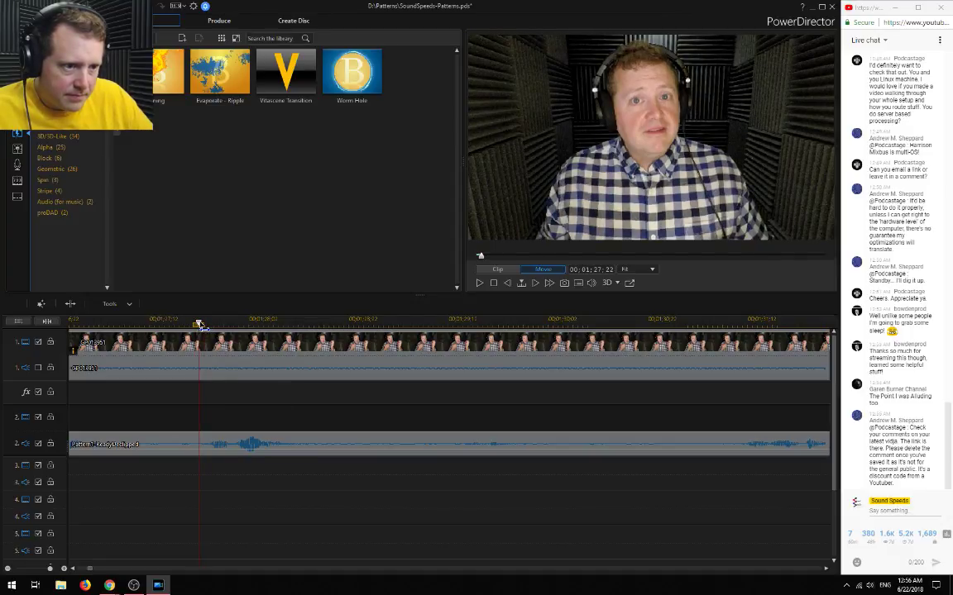
{"action": "left_click", "coordinate": [213, 445]}
{"action": "key", "text": "ctrl+t"}
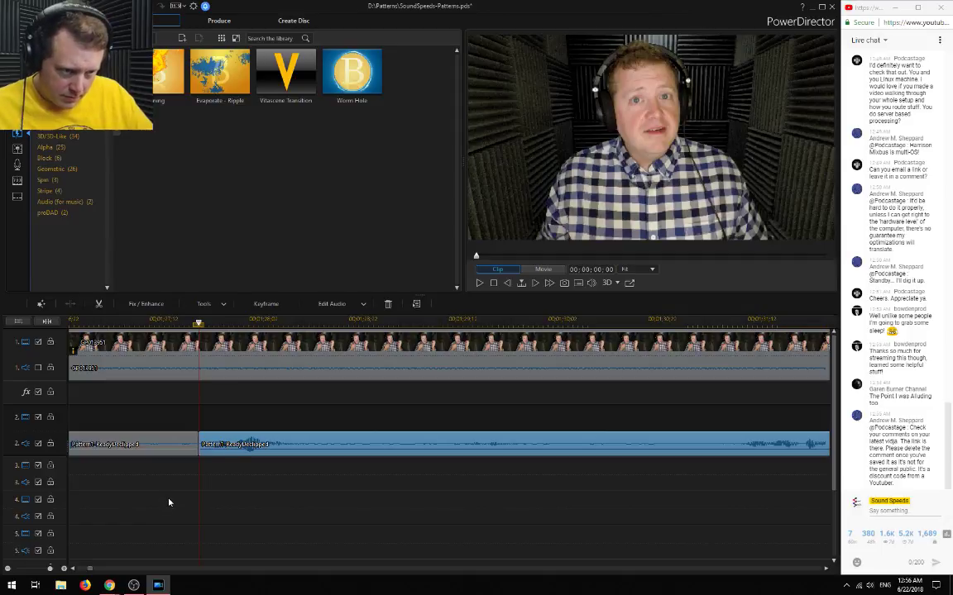
Remove the failed-take audio before 00;01;27;22, leaving the gap, and split the remaining audio in the pause after its first phrase
{"action": "left_click", "coordinate": [163, 445]}
{"action": "key", "text": "Delete"}
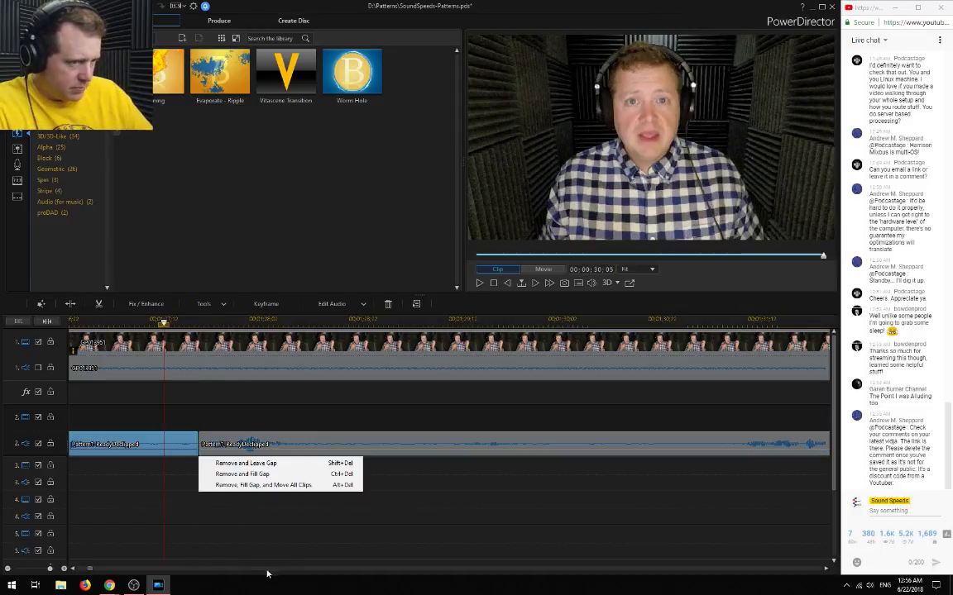
{"action": "left_click", "coordinate": [263, 485]}
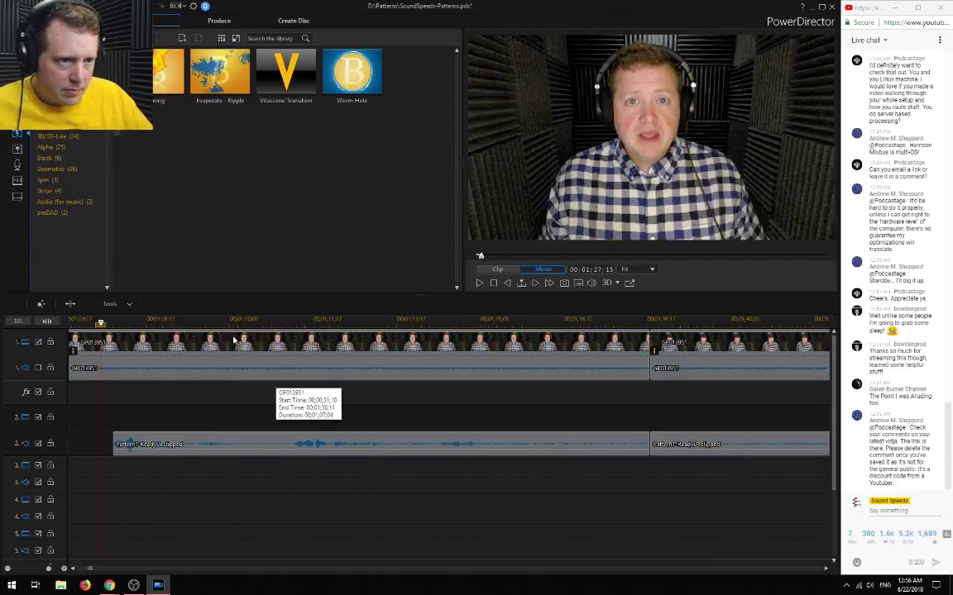
{"action": "left_click", "coordinate": [182, 444]}
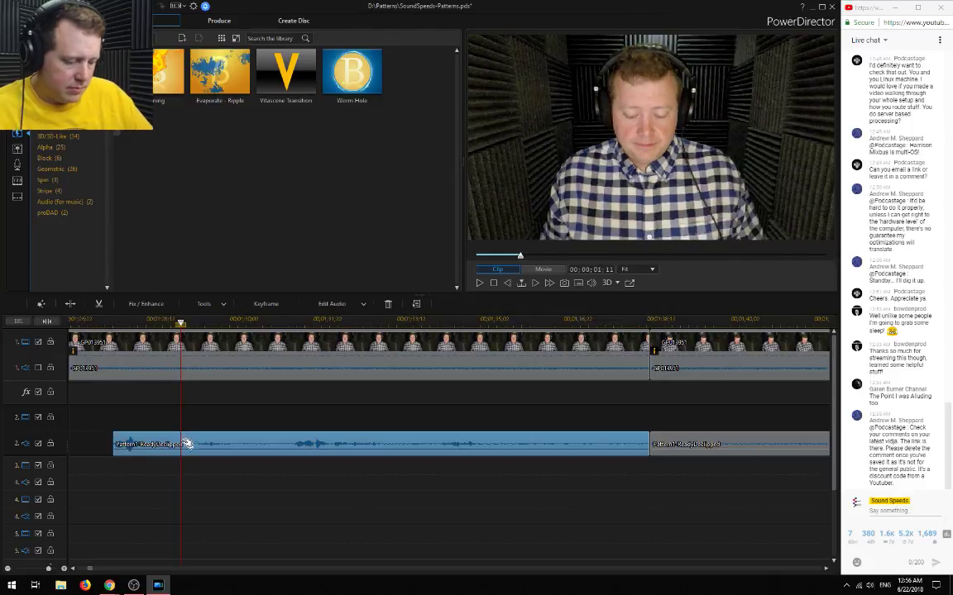
{"action": "key", "text": "ctrl+t"}
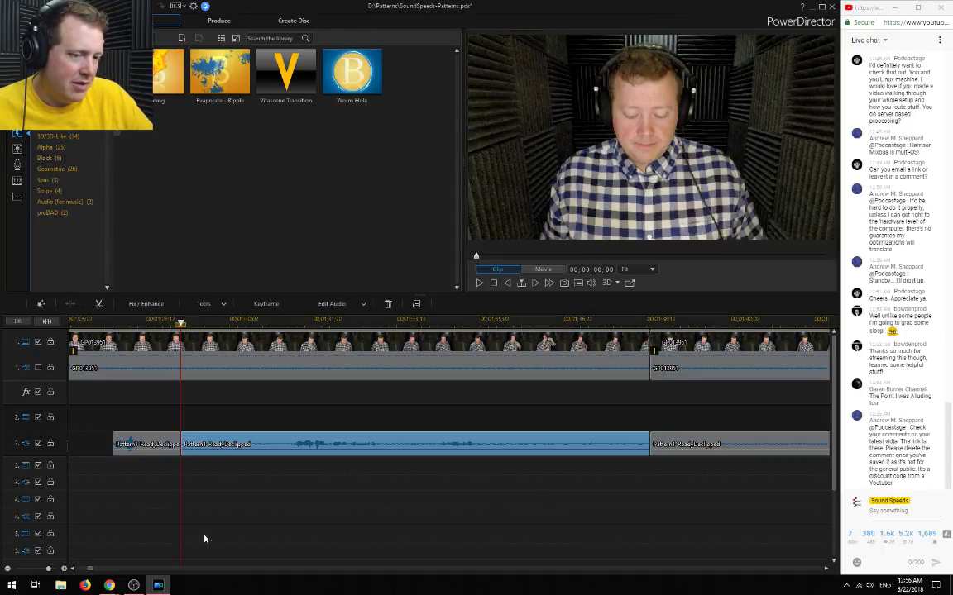
Switch to Chrome and open the Sound Speeds channel's uploaded videos on YouTube, followed by the account options
{"action": "mouse_move", "coordinate": [115, 588]}
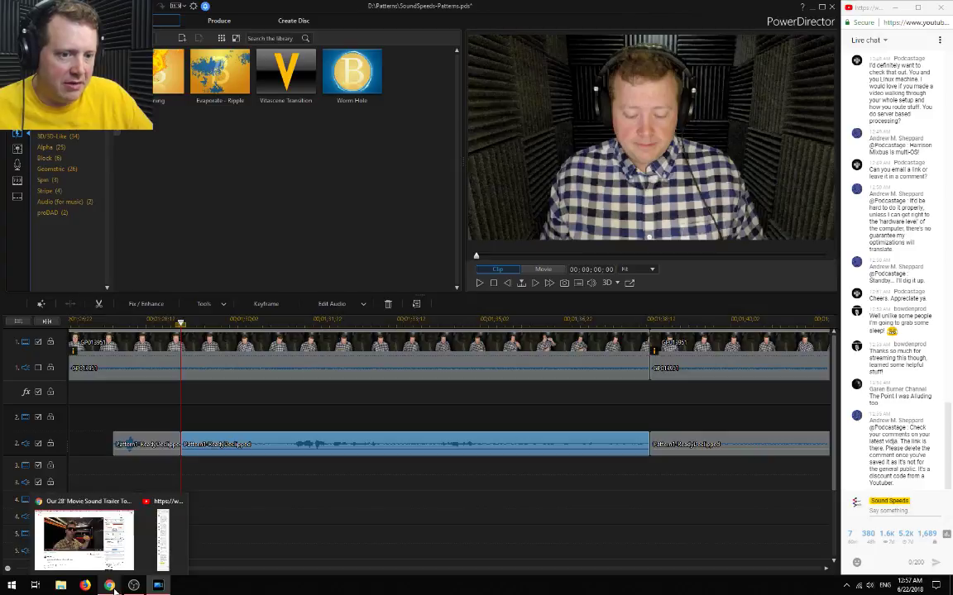
{"action": "left_click", "coordinate": [99, 530]}
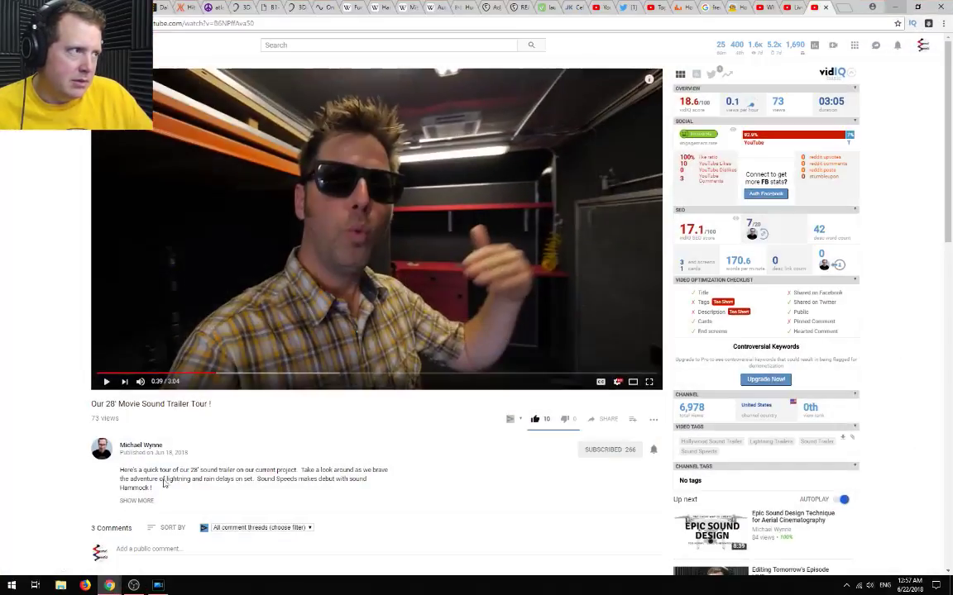
{"action": "left_click", "coordinate": [923, 48]}
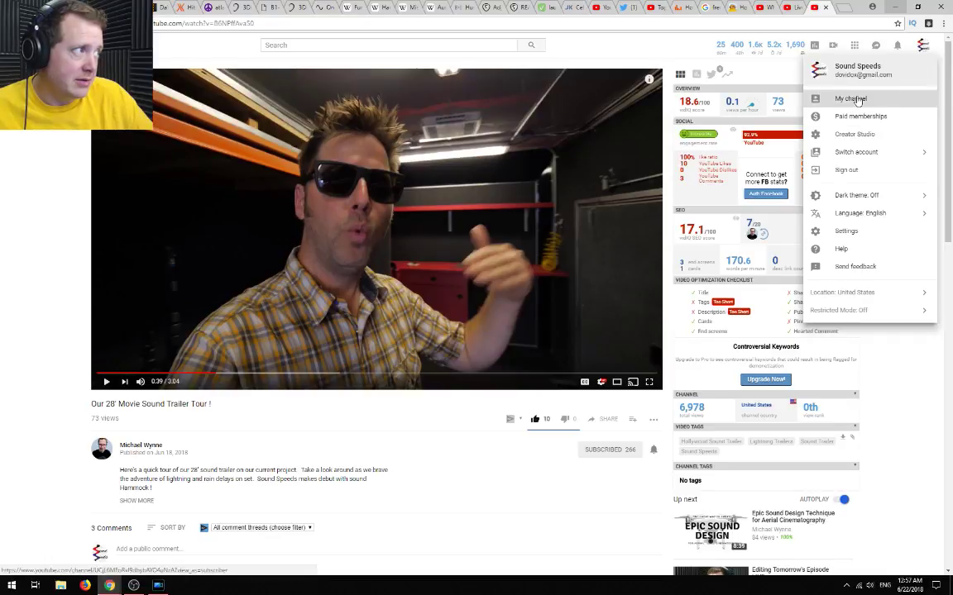
{"action": "left_click", "coordinate": [857, 100]}
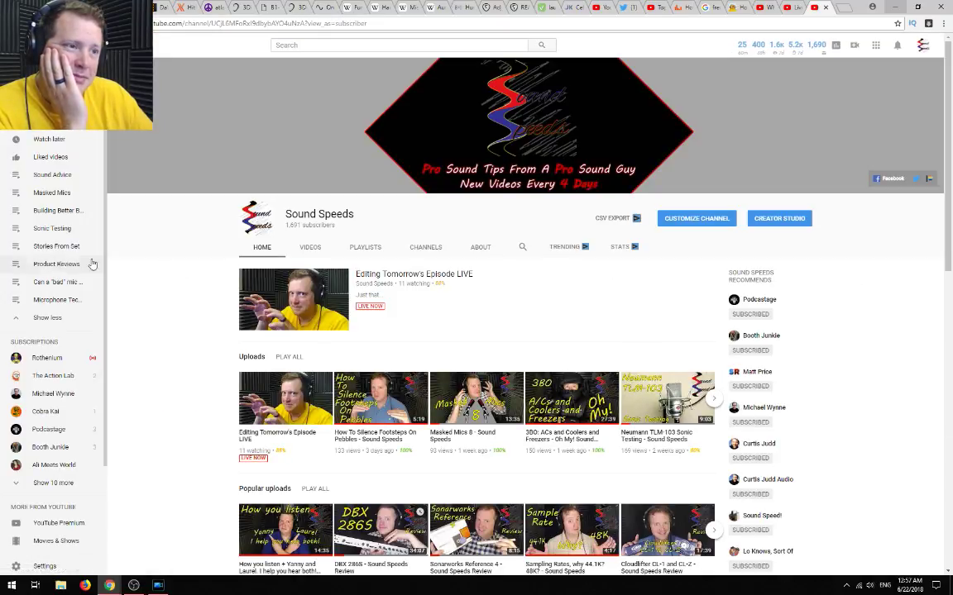
{"action": "left_click", "coordinate": [311, 250]}
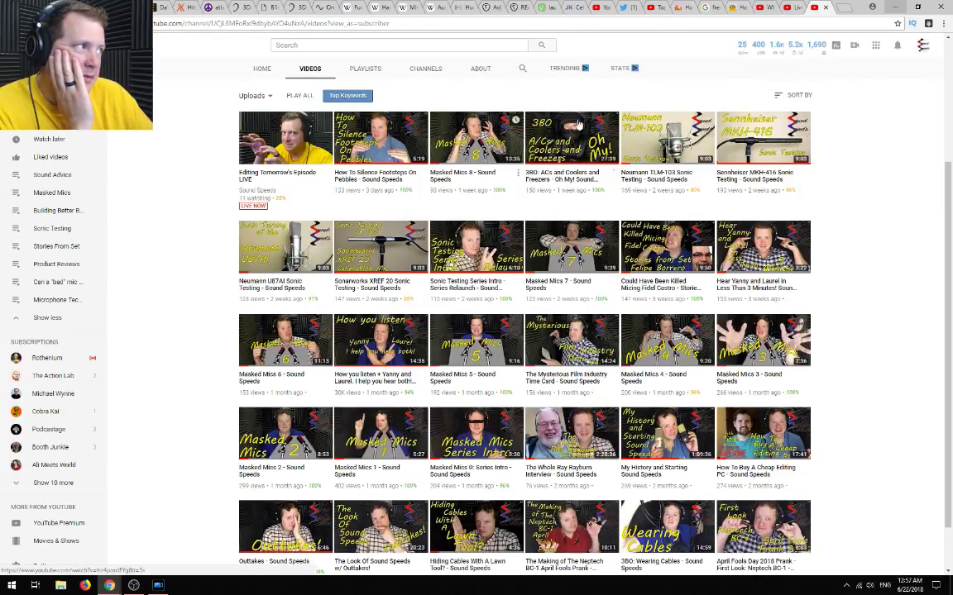
{"action": "left_click", "coordinate": [923, 45]}
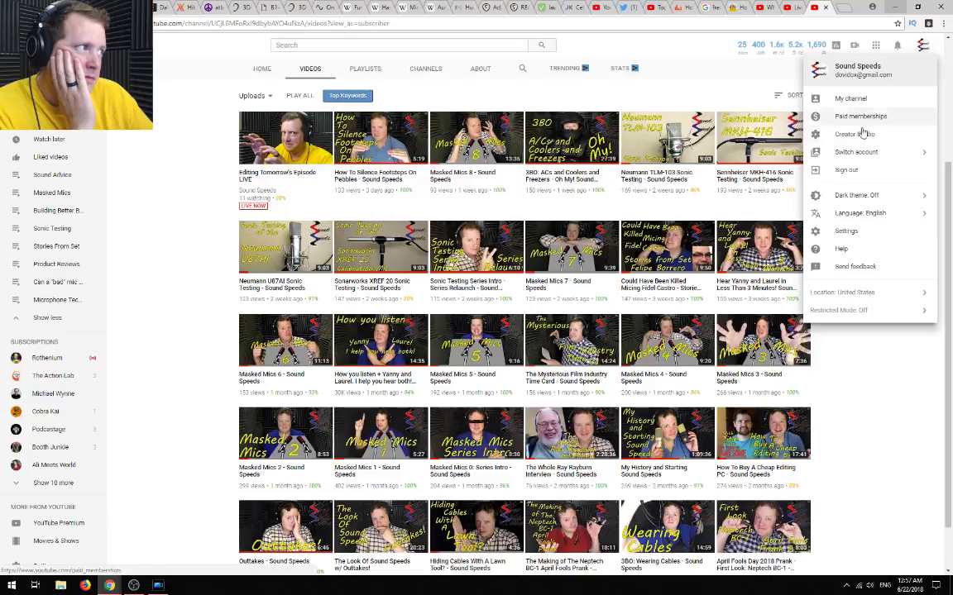
Open the channel's Creator Studio dashboard, and return to the PowerDirector project
{"action": "left_click", "coordinate": [861, 134]}
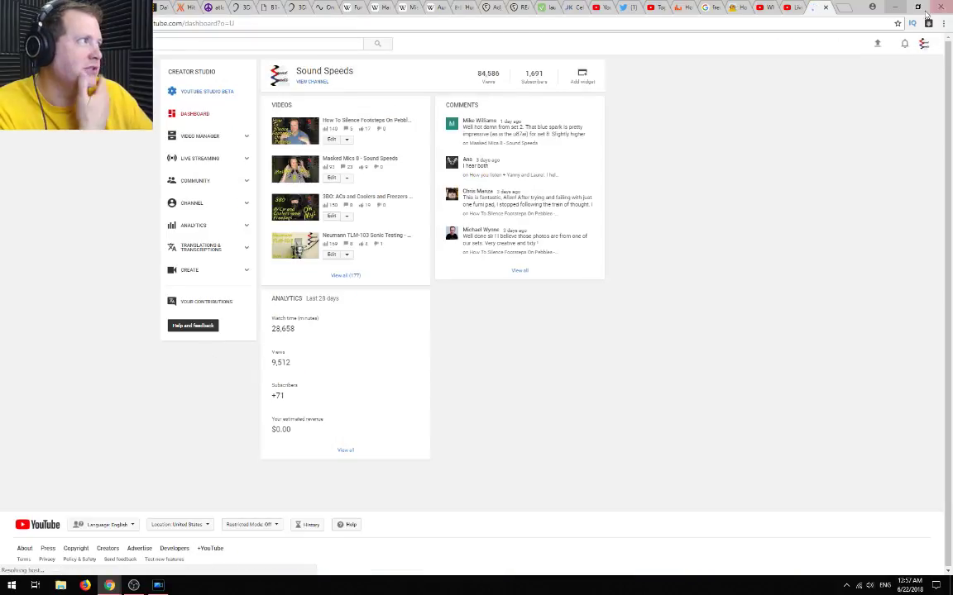
{"action": "left_click", "coordinate": [917, 7]}
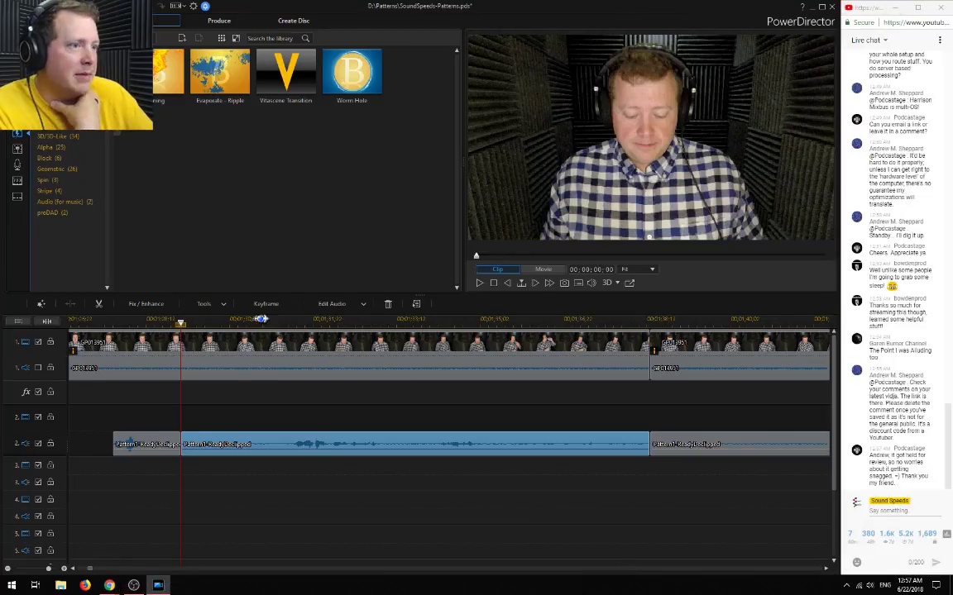
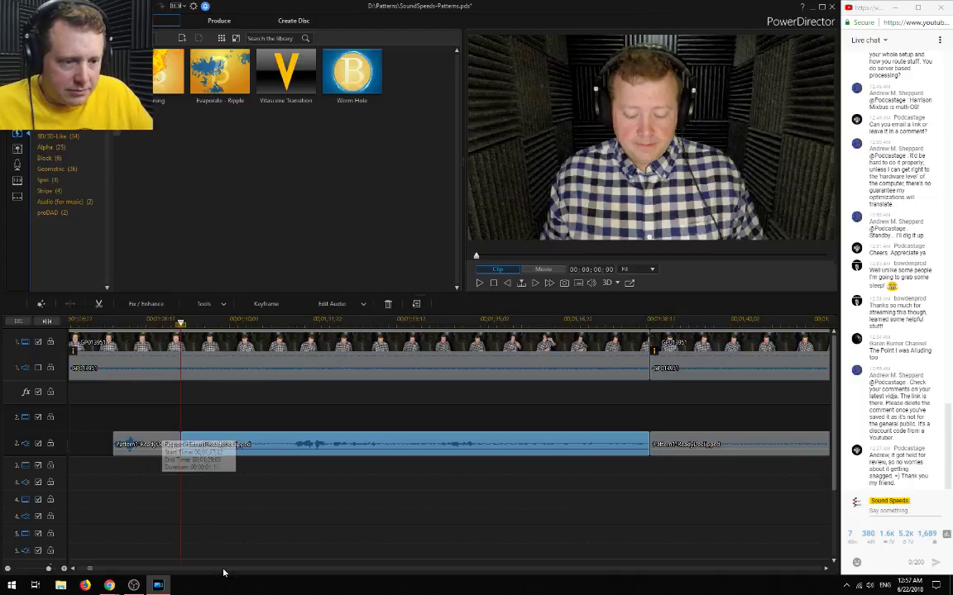
Move the short clip before the cut on audio track 2 against the previous clip's end at 00;00;57;08, and play back the join
{"action": "scroll", "coordinate": [73, 572], "scroll_direction": "left", "scroll_amount": 5}
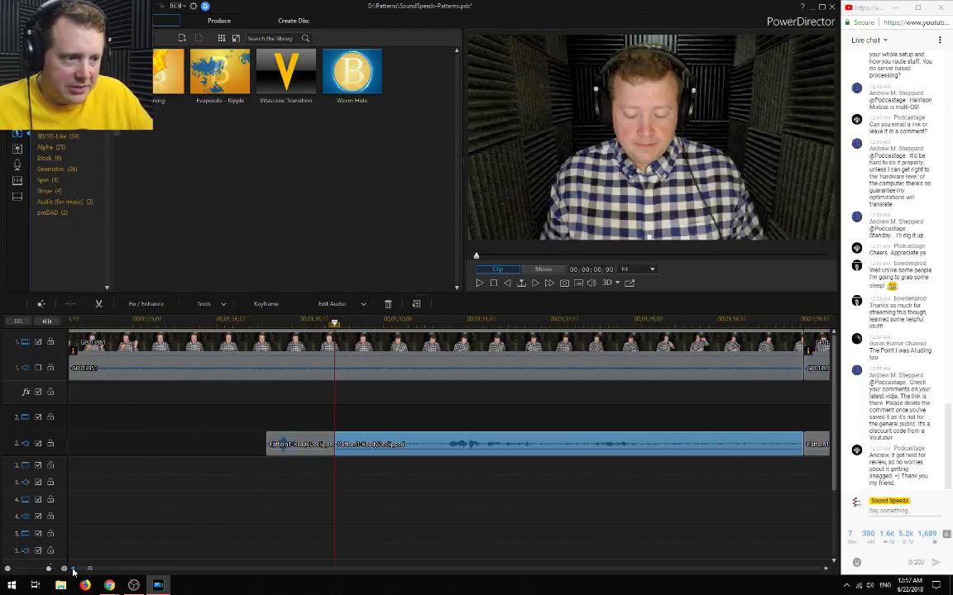
{"action": "scroll", "coordinate": [73, 571], "scroll_direction": "left", "scroll_amount": 2}
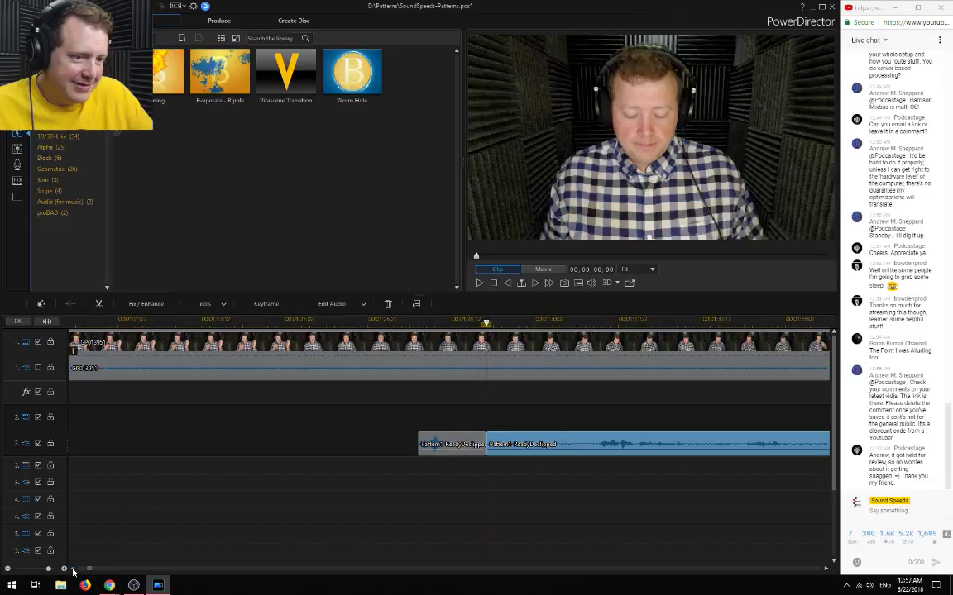
{"action": "left_click", "coordinate": [7, 569]}
{"action": "left_click", "coordinate": [8, 569]}
{"action": "scroll", "coordinate": [71, 571], "scroll_direction": "left", "scroll_amount": 5}
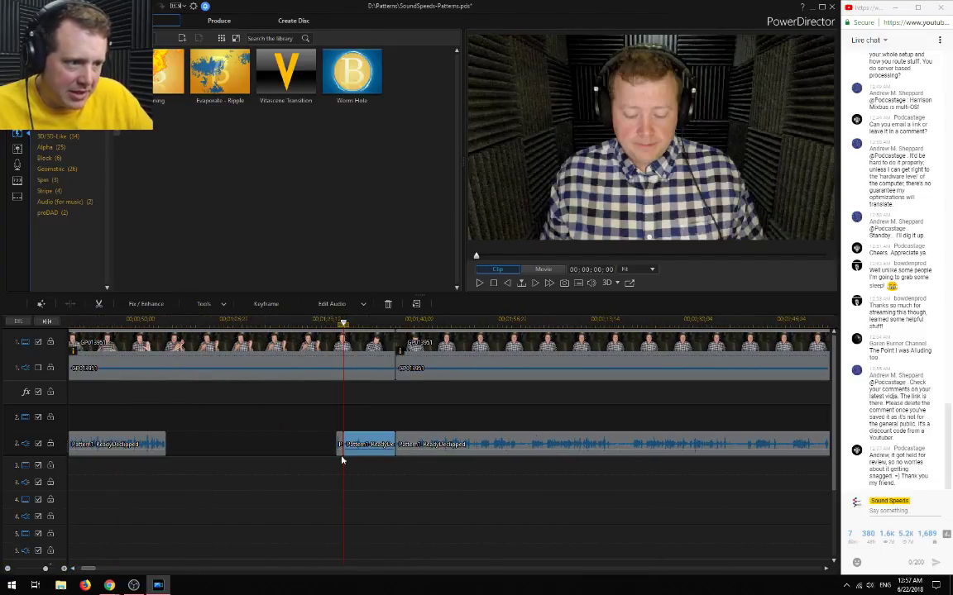
{"action": "left_click_drag", "start_coordinate": [341, 451], "coordinate": [170, 443]}
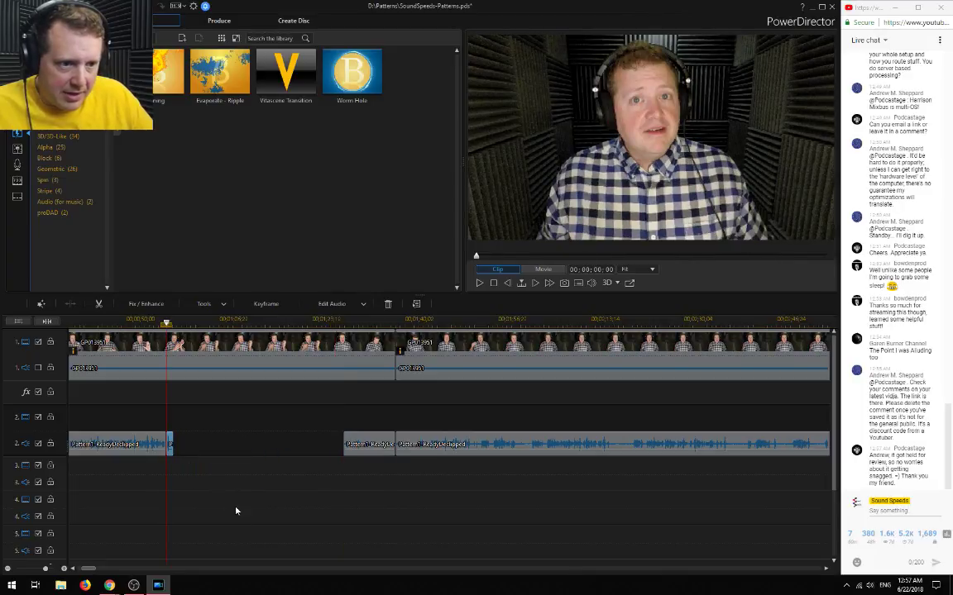
{"action": "scroll", "coordinate": [216, 455], "scroll_direction": "up", "scroll_amount": 5}
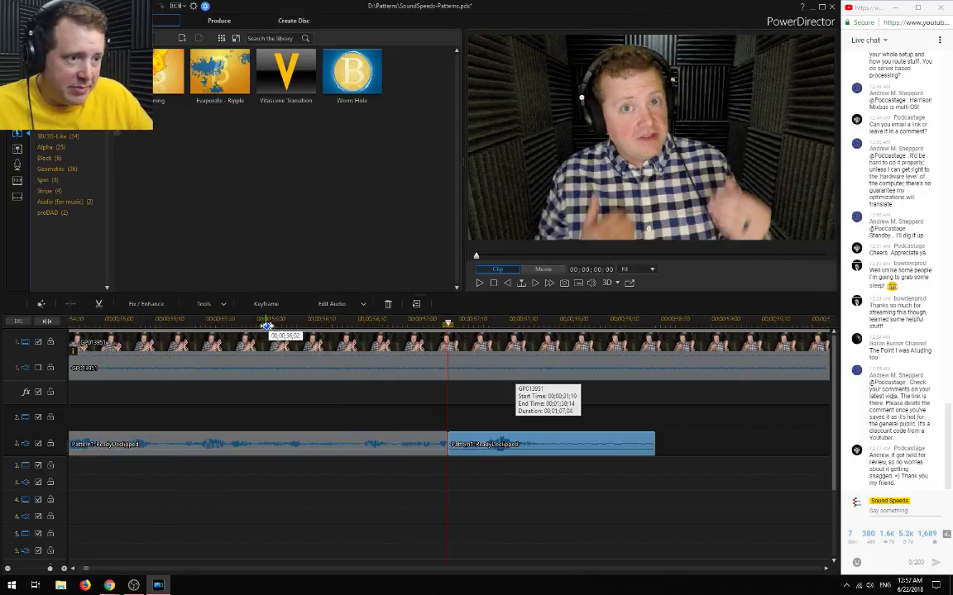
{"action": "left_click", "coordinate": [267, 325]}
{"action": "key", "text": "space"}
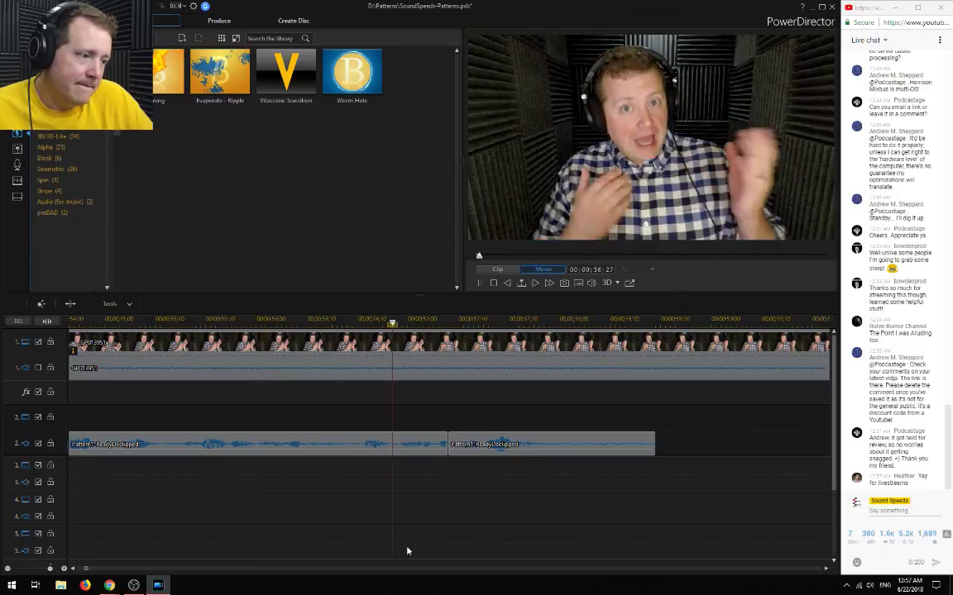
{"action": "key", "text": "space"}
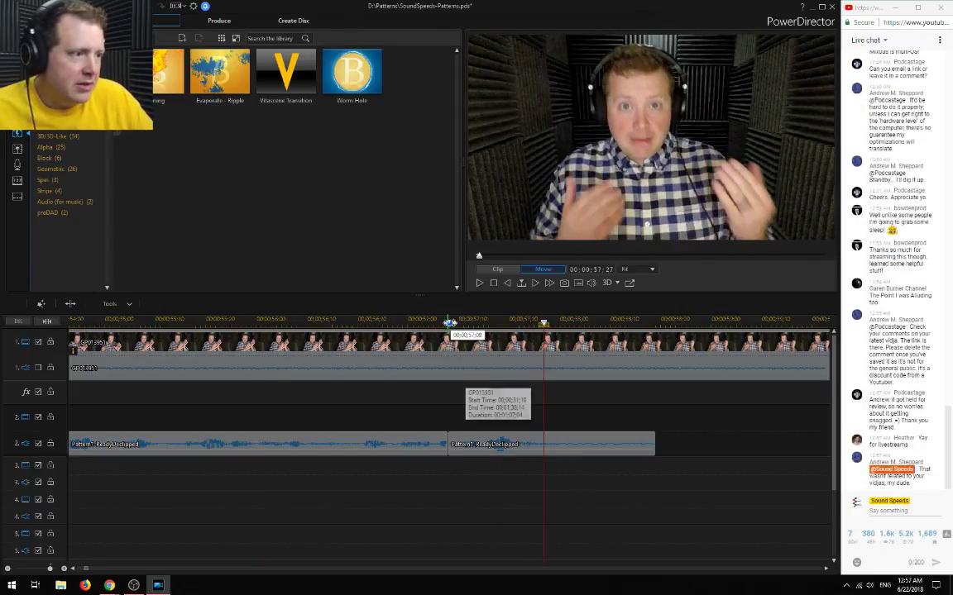
Shift the short audio clip two frames later to 00;00;57;10 and extend the preceding clip's end to meet it
{"action": "left_click", "coordinate": [449, 323]}
{"action": "scroll", "coordinate": [500, 488], "scroll_direction": "up", "scroll_amount": 2}
{"action": "left_click", "coordinate": [466, 442]}
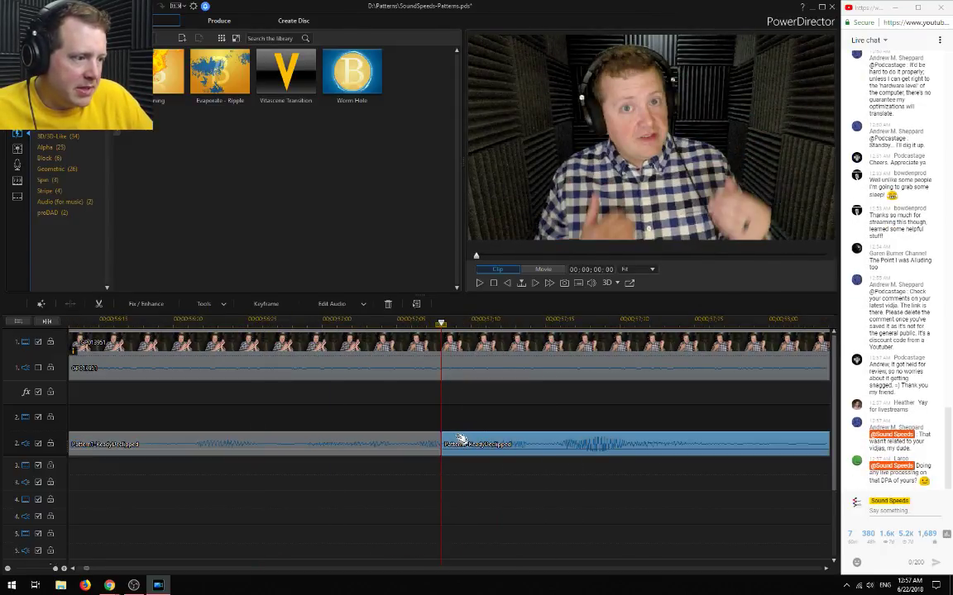
{"action": "left_click_drag", "start_coordinate": [478, 443], "coordinate": [507, 443]}
{"action": "left_click", "coordinate": [437, 444]}
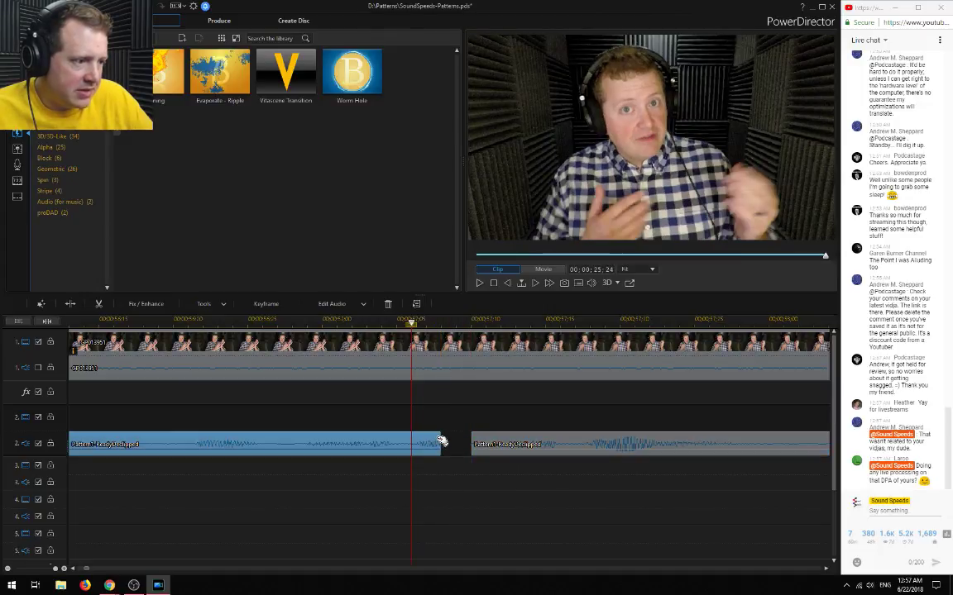
{"action": "left_click_drag", "start_coordinate": [443, 442], "coordinate": [470, 443]}
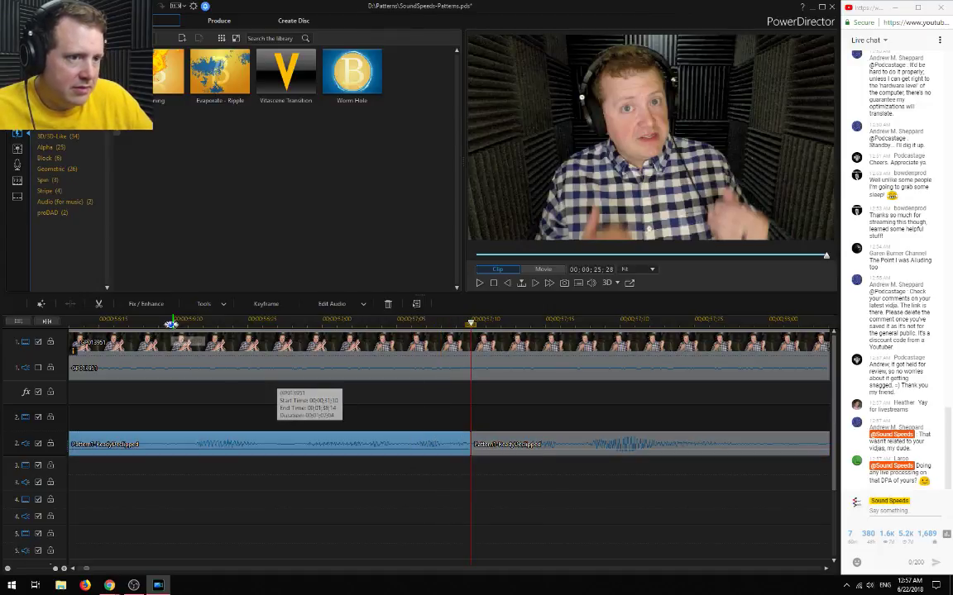
{"action": "left_click", "coordinate": [173, 322]}
{"action": "left_click", "coordinate": [181, 519]}
{"action": "key", "text": "space"}
{"action": "key", "text": "space"}
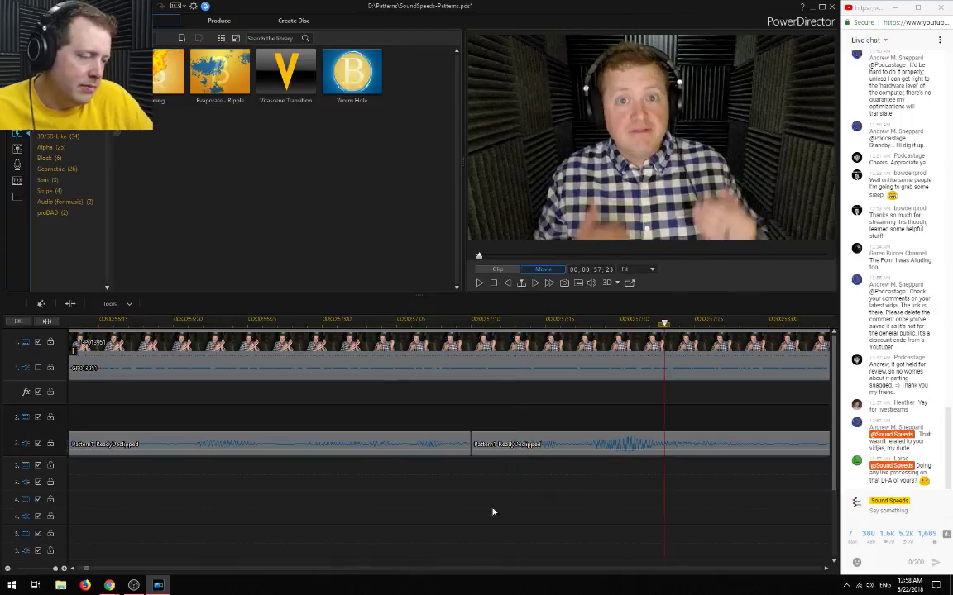
Trim one frame off the preceding audio clip's end with Trim Only, and move the short clip back against it
{"action": "left_click", "coordinate": [457, 441]}
{"action": "right_click", "coordinate": [467, 441]}
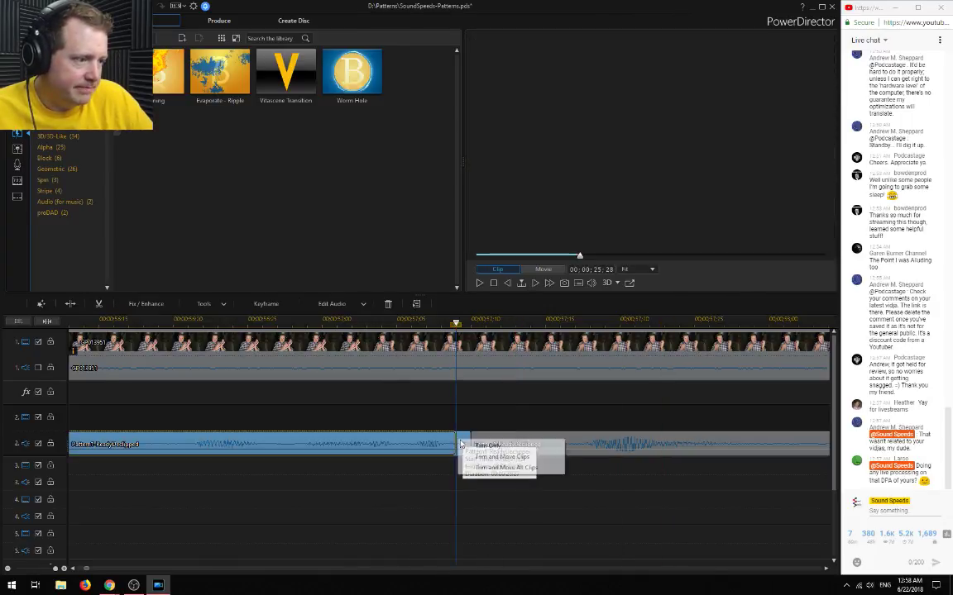
{"action": "left_click", "coordinate": [523, 444]}
{"action": "left_click_drag", "start_coordinate": [523, 444], "coordinate": [509, 444]}
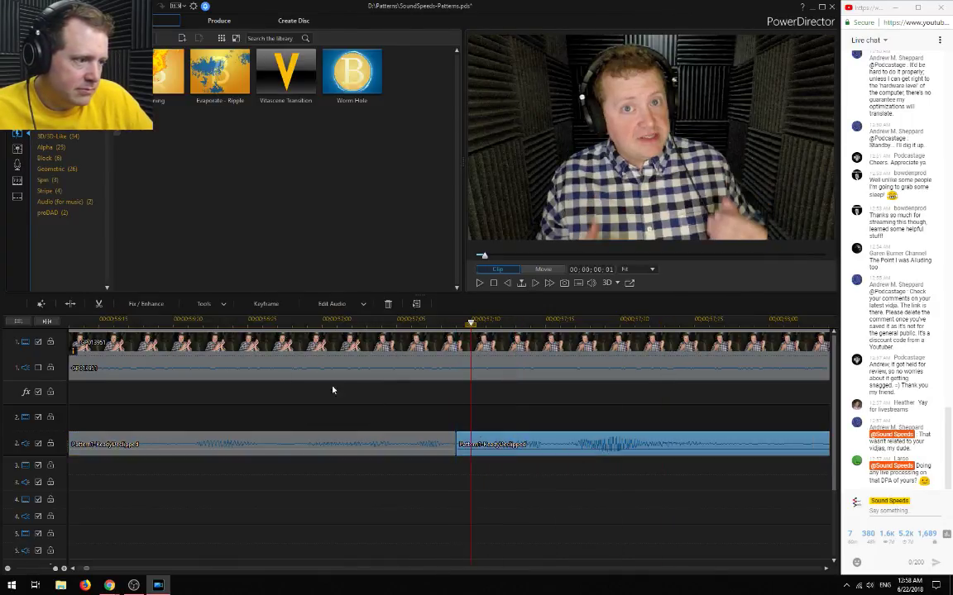
{"action": "left_click", "coordinate": [97, 386]}
{"action": "key", "text": "space"}
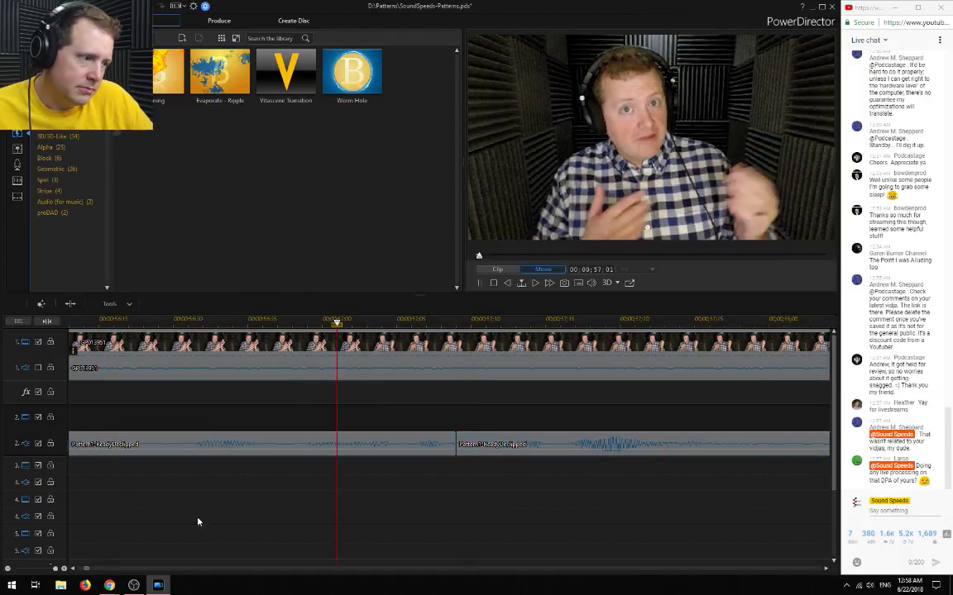
Extend the preceding audio clip to 00;00;57;10 and overlap the short clip by one frame as a Crossfade
{"action": "mouse_move", "coordinate": [470, 446]}
{"action": "left_mouse_down"}
{"action": "mouse_move", "coordinate": [486, 444]}
{"action": "mouse_move", "coordinate": [469, 443]}
{"action": "left_mouse_up"}
{"action": "left_click", "coordinate": [452, 446]}
{"action": "left_click", "coordinate": [491, 444]}
{"action": "right_click", "coordinate": [500, 440]}
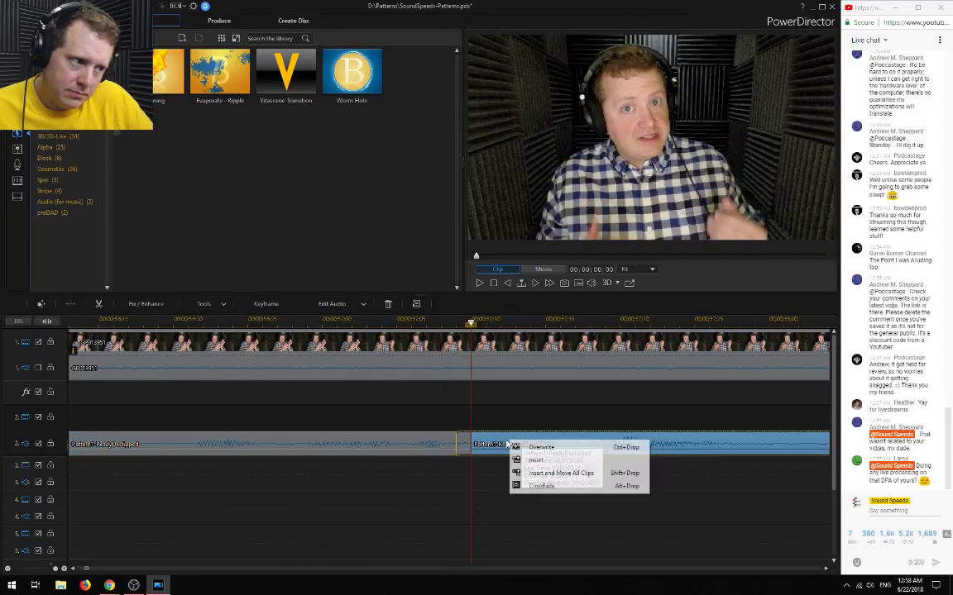
{"action": "left_click", "coordinate": [534, 485]}
{"action": "left_click", "coordinate": [110, 511]}
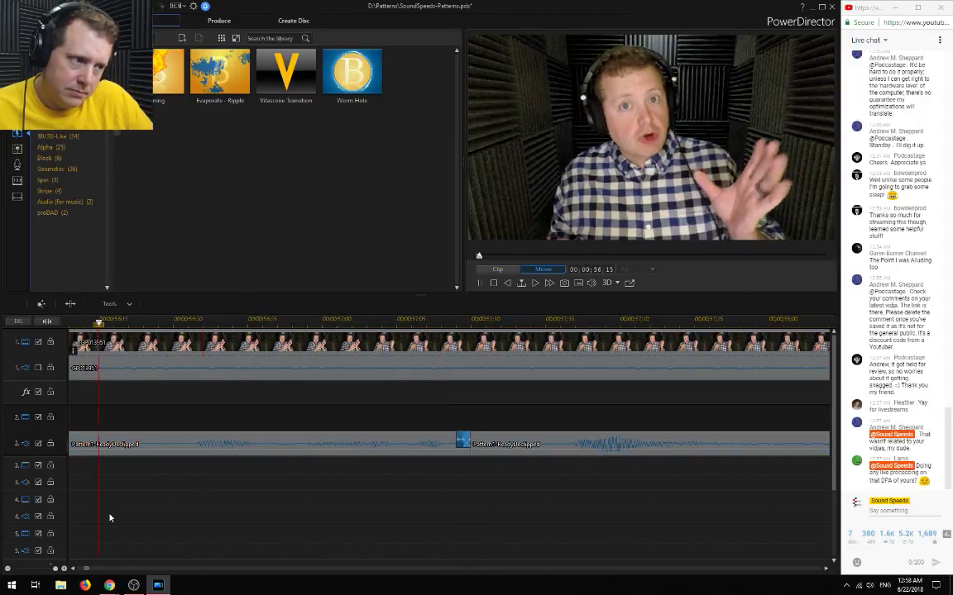
{"action": "key", "text": "space"}
Trim the preceding audio clip's end back to 00;00;57;09 and crossfade the short clip over its last frame
{"action": "left_click", "coordinate": [440, 444]}
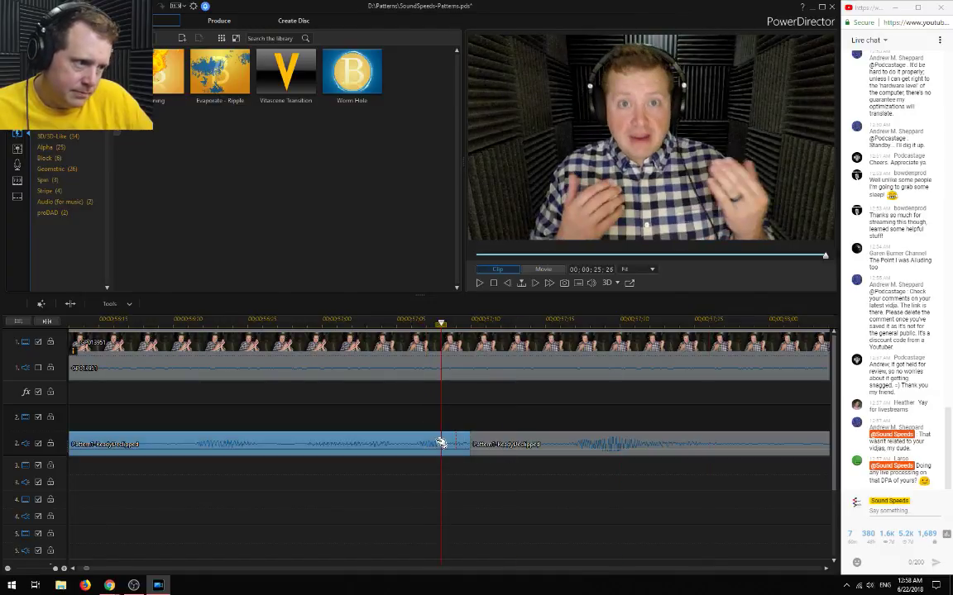
{"action": "left_click_drag", "start_coordinate": [500, 447], "coordinate": [455, 444]}
{"action": "left_click", "coordinate": [468, 444]}
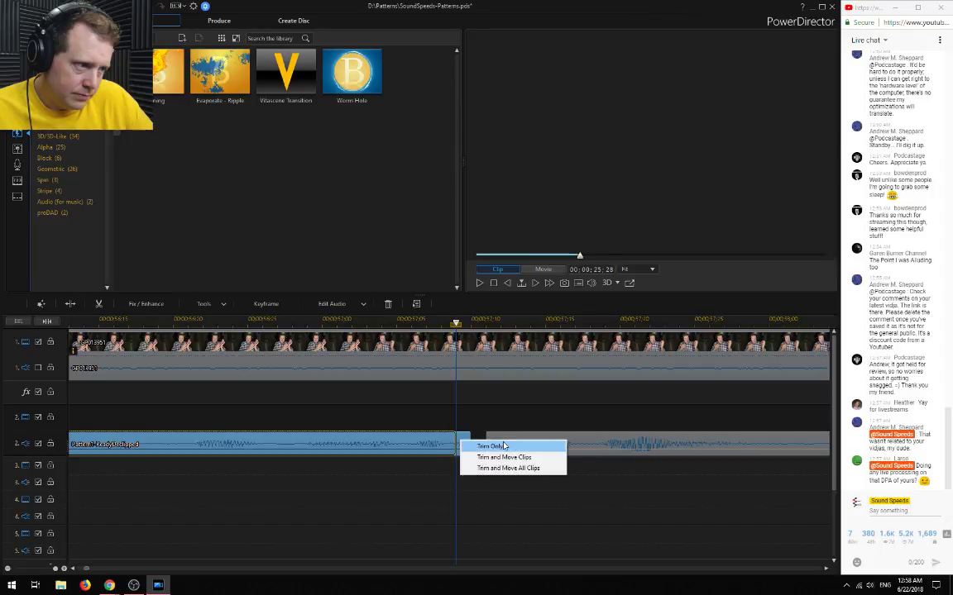
{"action": "left_click", "coordinate": [525, 444]}
{"action": "left_click_drag", "start_coordinate": [524, 444], "coordinate": [481, 444]}
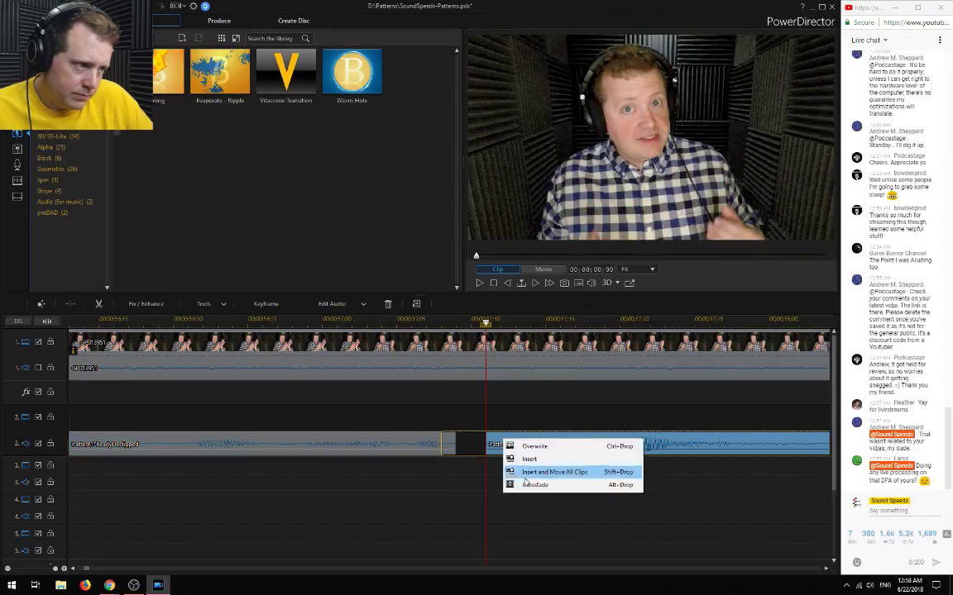
{"action": "left_click", "coordinate": [529, 483]}
{"action": "left_click", "coordinate": [94, 439]}
{"action": "left_click", "coordinate": [105, 514]}
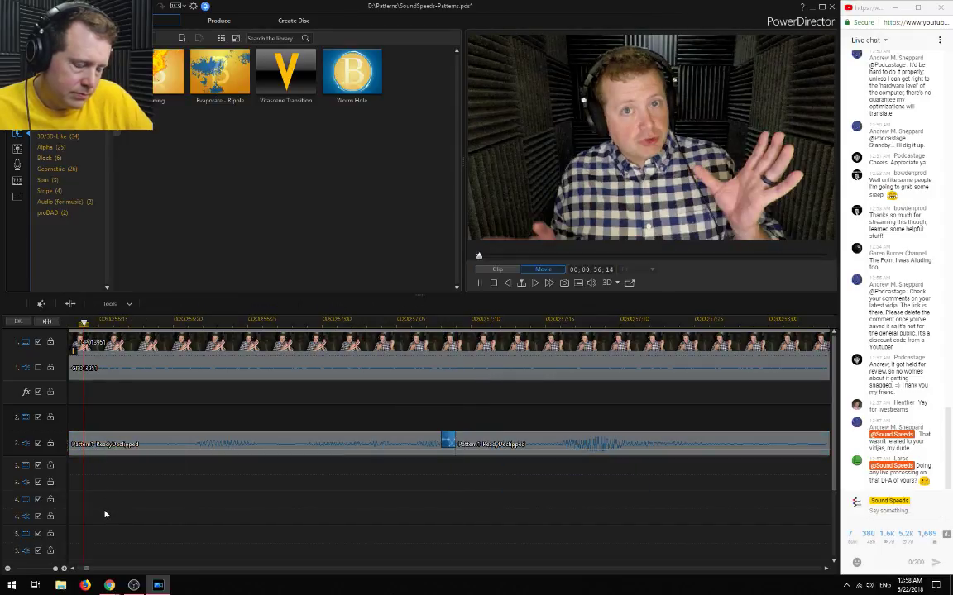
{"action": "key", "text": "space"}
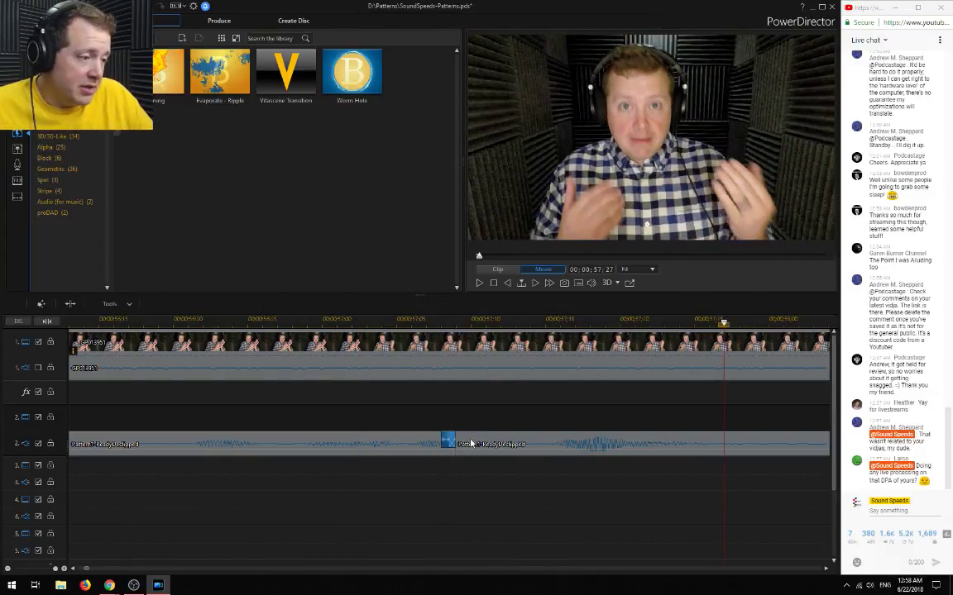
Move the short audio clip away to 00;00;57;12 and extend the preceding clip's end to 00;00;57;10
{"action": "left_click_drag", "start_coordinate": [463, 444], "coordinate": [524, 444]}
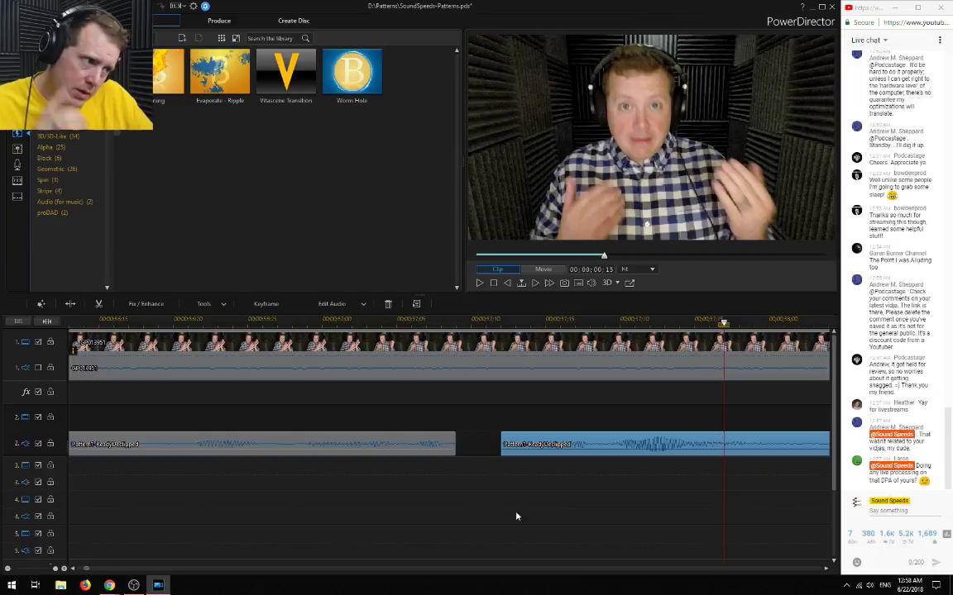
{"action": "left_click", "coordinate": [452, 444]}
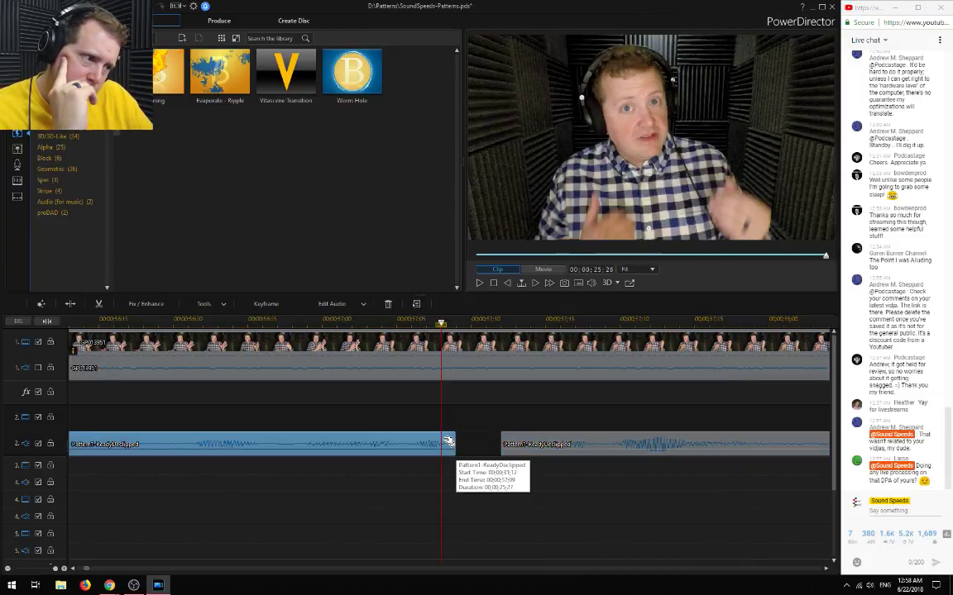
{"action": "left_click_drag", "start_coordinate": [454, 443], "coordinate": [471, 445]}
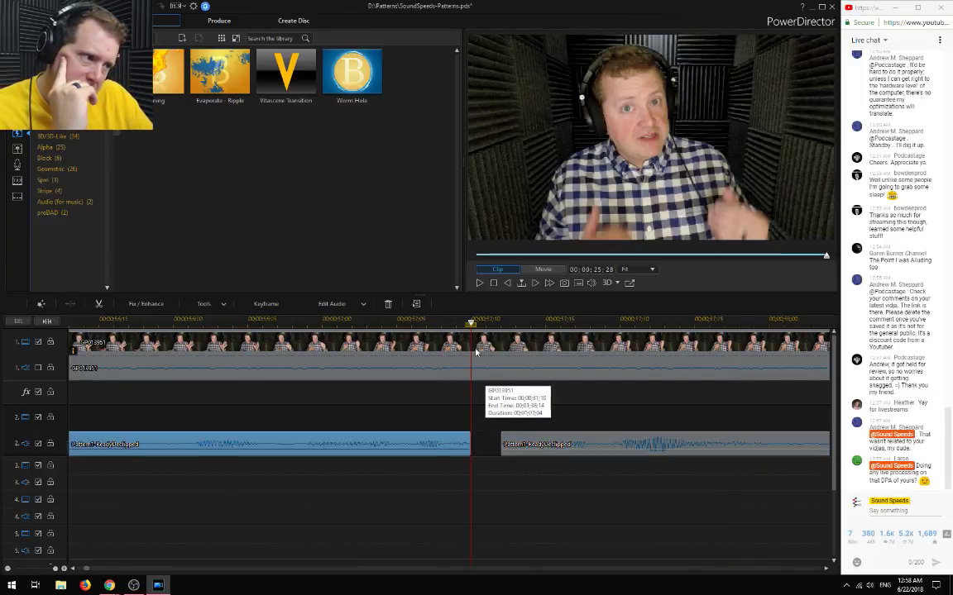
Fade out the preceding audio clip from 00;00;57;09 in the audio mixer, and crossfade the short clip over its last frame
{"action": "left_click", "coordinate": [17, 149]}
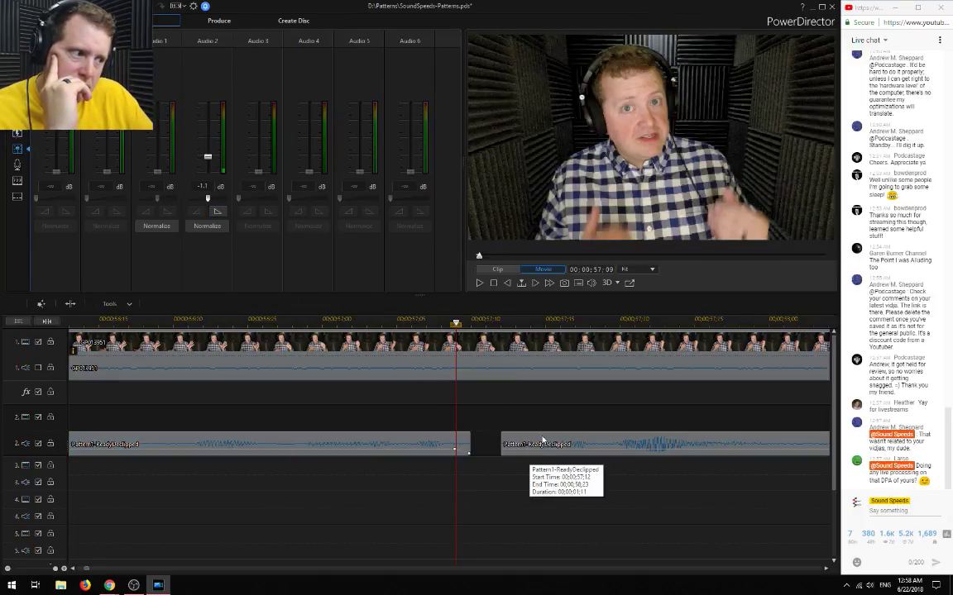
{"action": "left_click_drag", "start_coordinate": [543, 439], "coordinate": [497, 439]}
{"action": "left_click", "coordinate": [546, 486]}
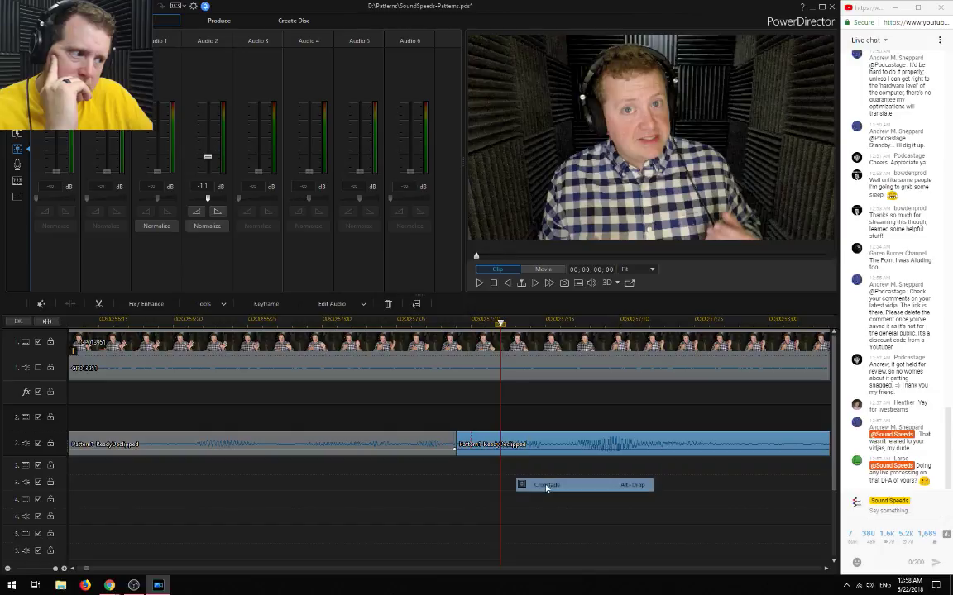
{"action": "left_click", "coordinate": [114, 323]}
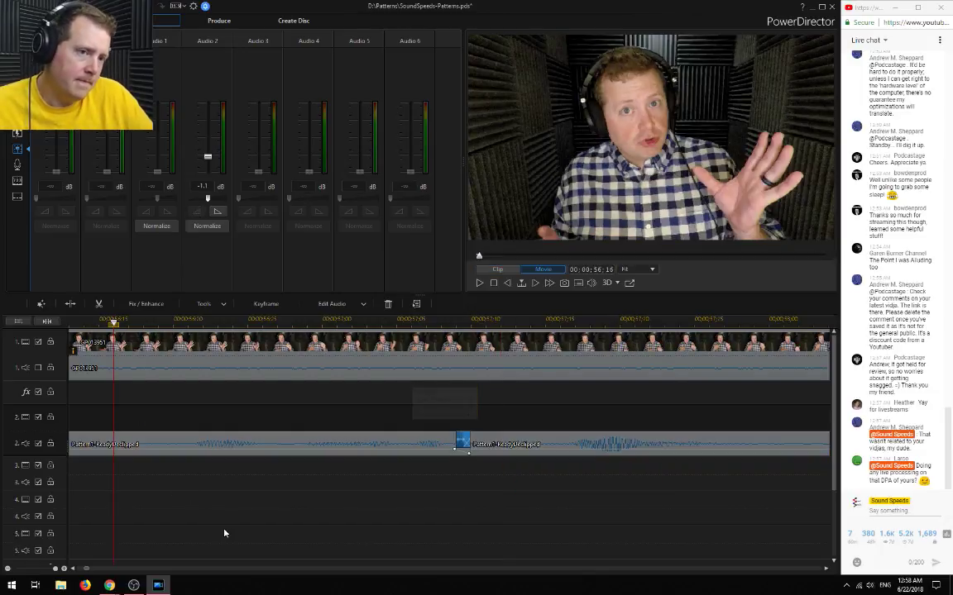
{"action": "key", "text": "space"}
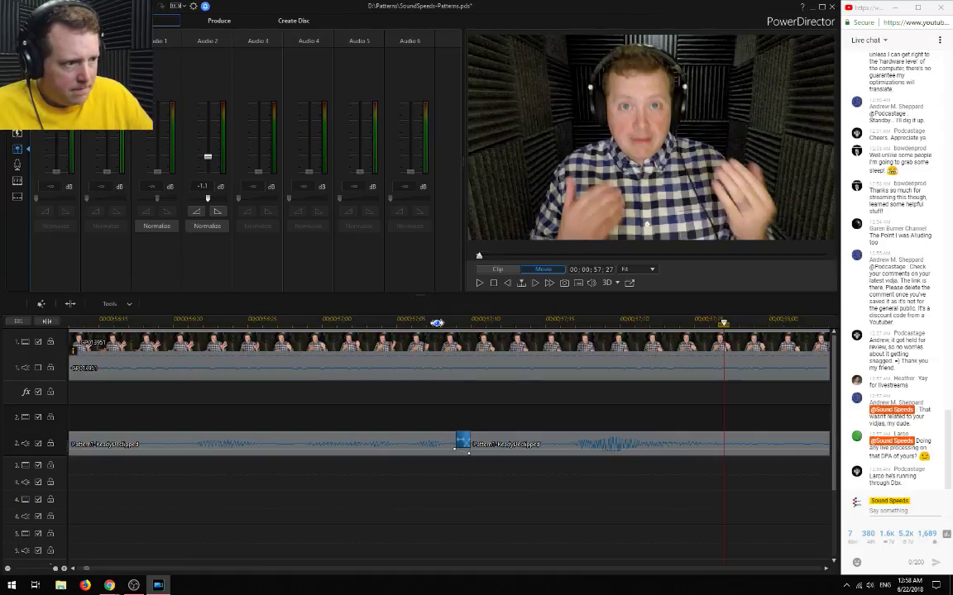
Start the Audio 2 fade-out one frame earlier at 00;00;57;08, and play back the join
{"action": "left_click", "coordinate": [439, 322]}
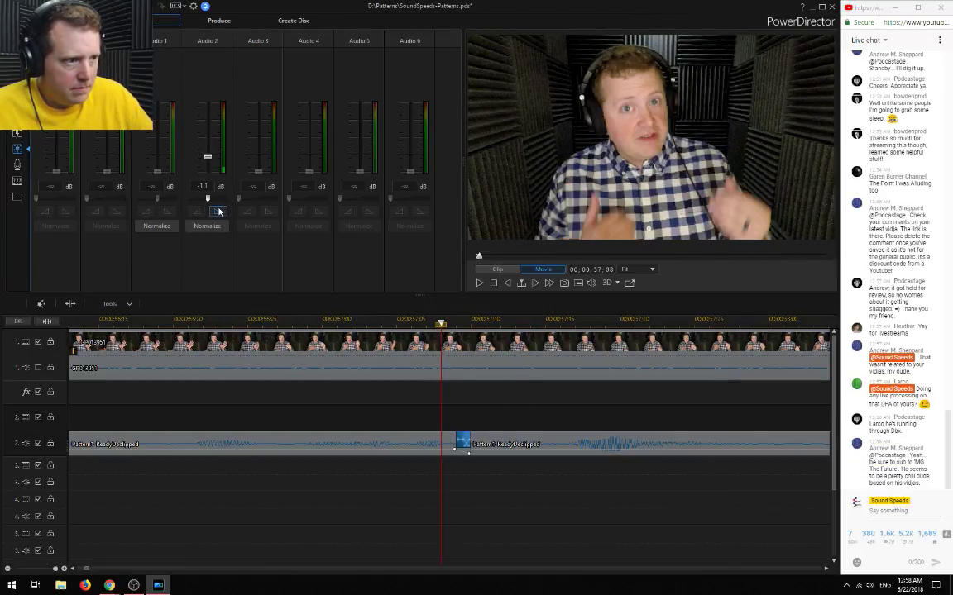
{"action": "left_click", "coordinate": [127, 322]}
{"action": "key", "text": "space"}
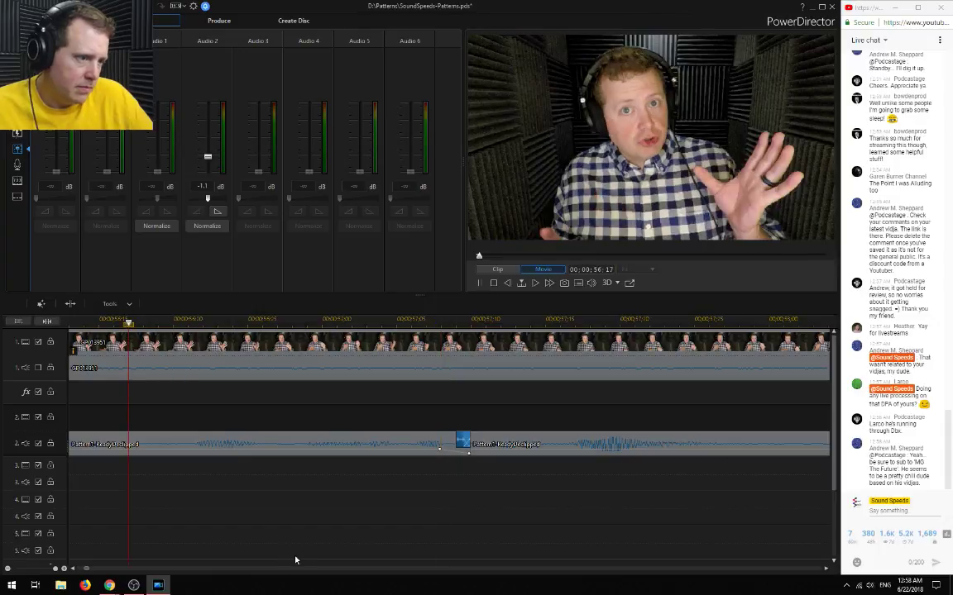
{"action": "key", "text": "space"}
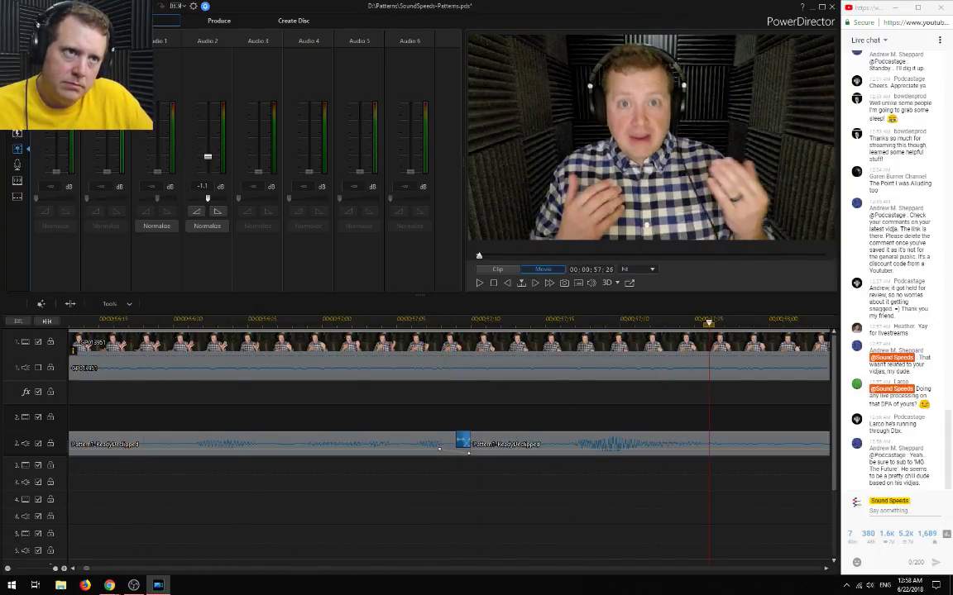
Move the short audio clip away to 00;00;57;12 on audio track 2 and extend its start one frame earlier
{"action": "left_click_drag", "start_coordinate": [480, 445], "coordinate": [509, 444]}
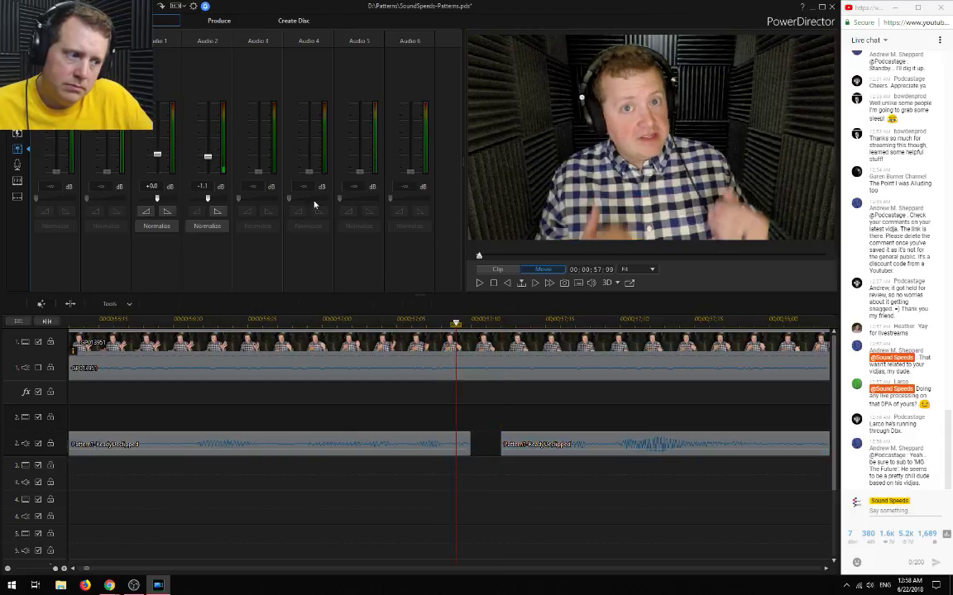
{"action": "left_click", "coordinate": [502, 444]}
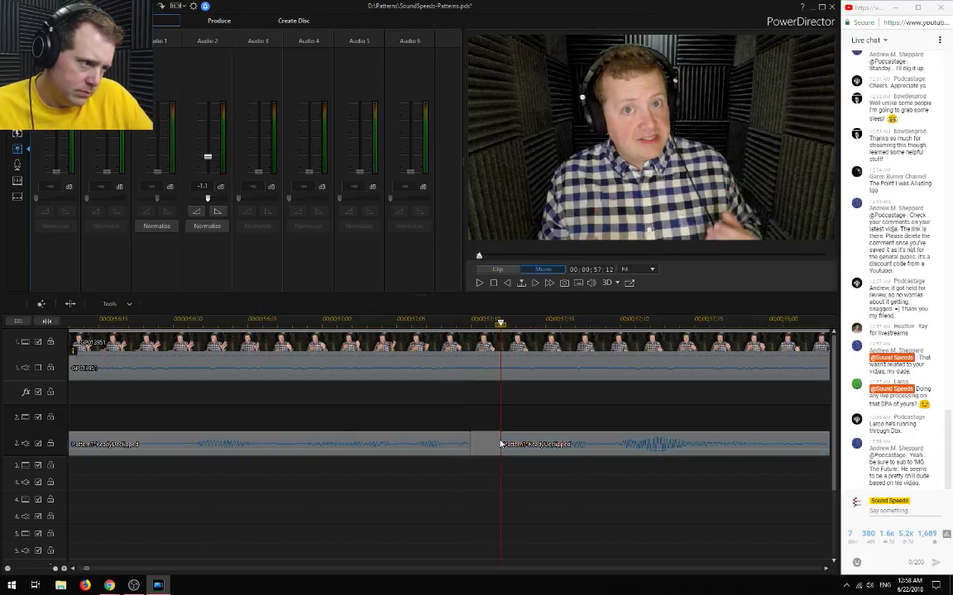
{"action": "left_click_drag", "start_coordinate": [499, 439], "coordinate": [479, 447]}
Trim only the preceding clip's end back to 00;00;57;09 and crossfade the short clip over its last frame from 00;00;57;08
{"action": "left_click", "coordinate": [462, 443]}
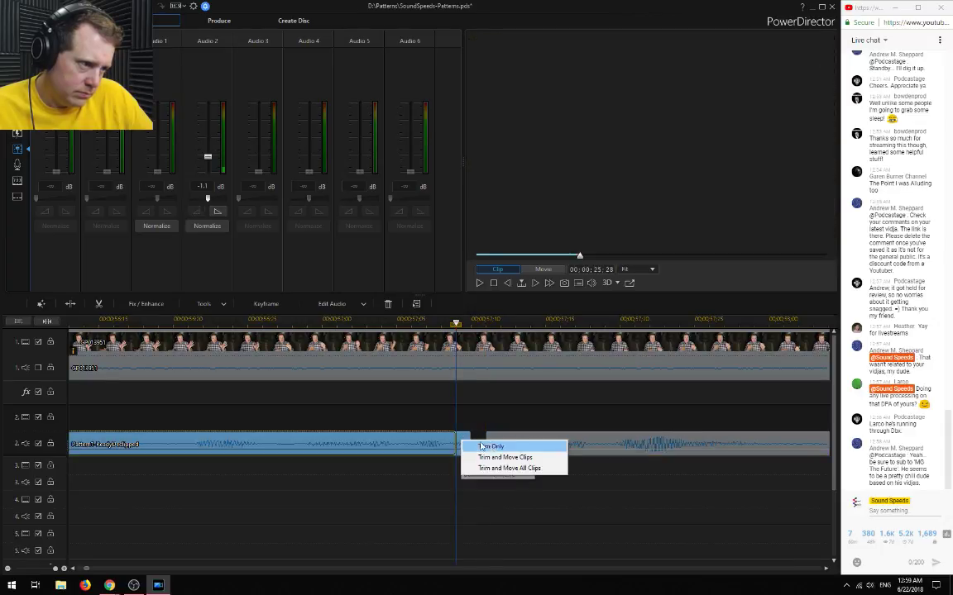
{"action": "left_click", "coordinate": [520, 447]}
{"action": "left_click_drag", "start_coordinate": [563, 440], "coordinate": [519, 443]}
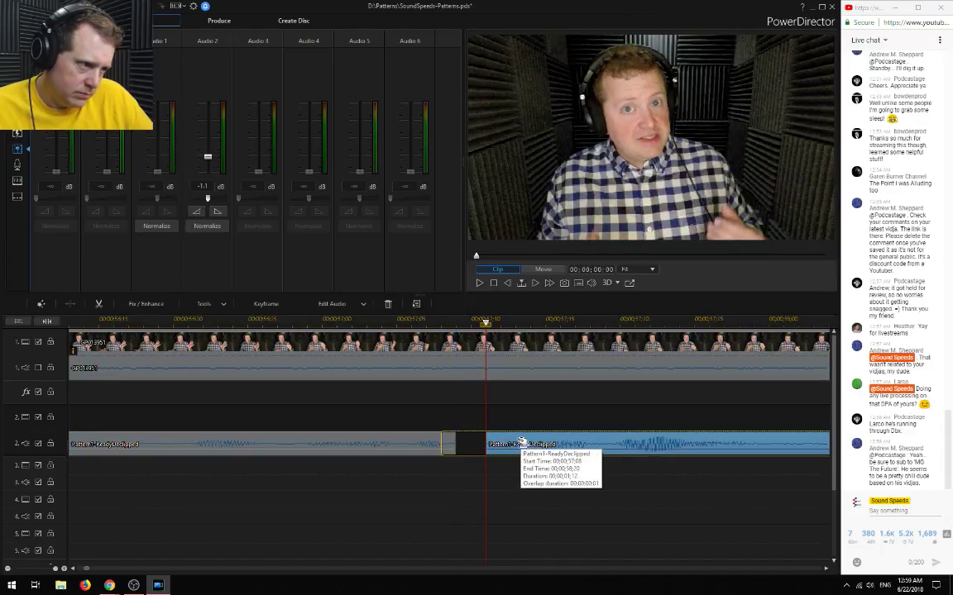
{"action": "left_click", "coordinate": [553, 486]}
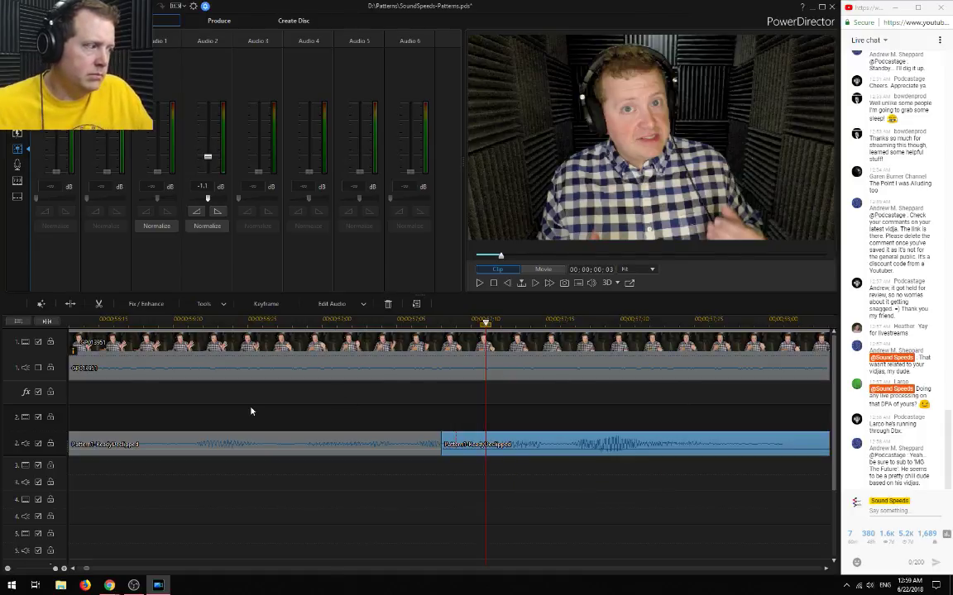
Play back the crossfaded join on audio track 2 twice, starting shortly before it
{"action": "left_click", "coordinate": [128, 321]}
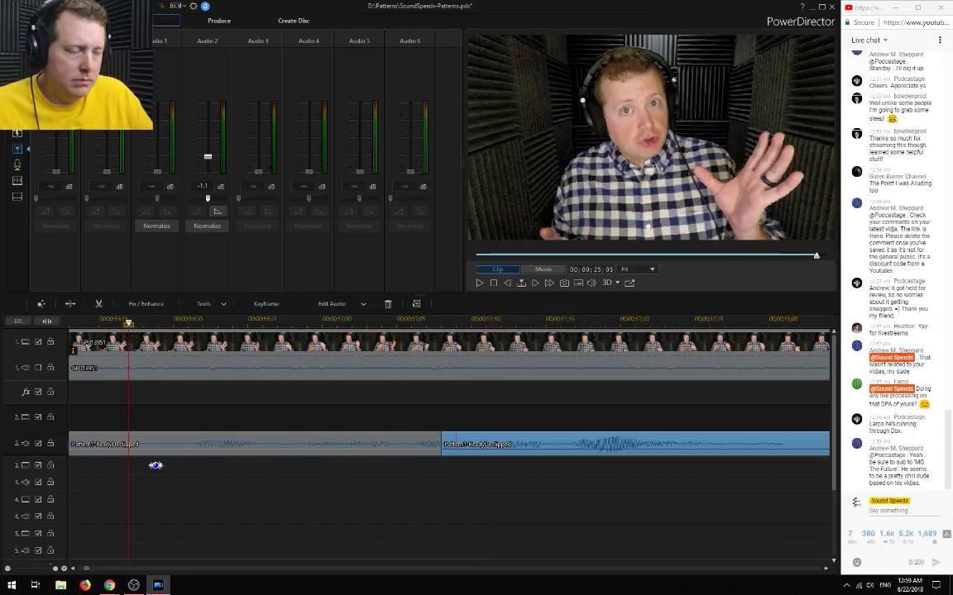
{"action": "key", "text": "space"}
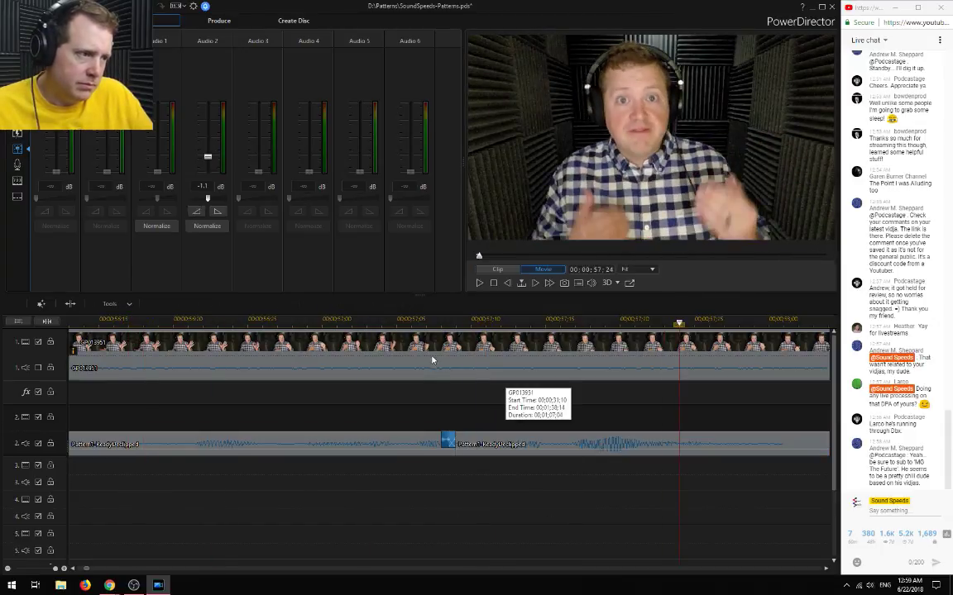
{"action": "left_click", "coordinate": [98, 321]}
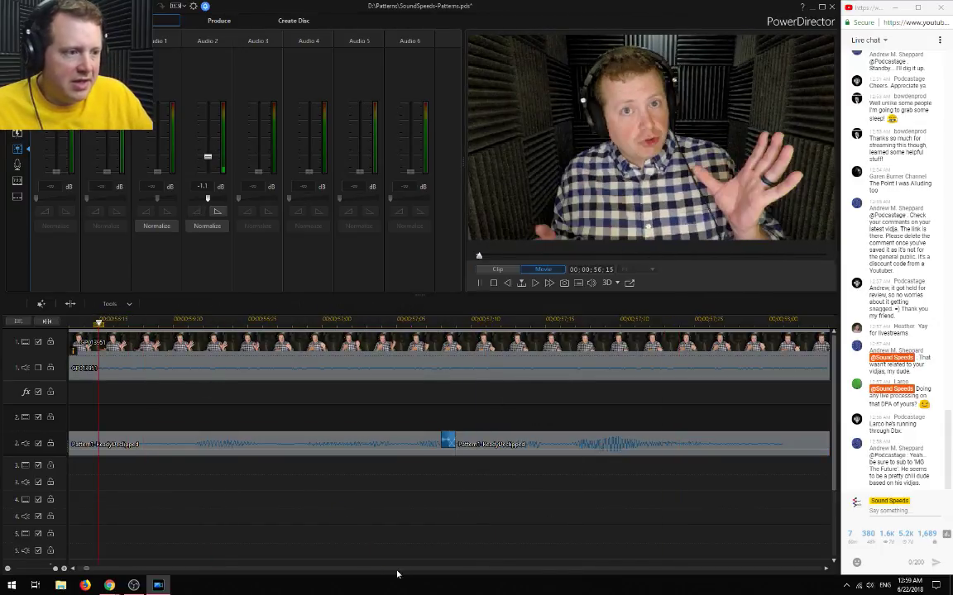
{"action": "key", "text": "space"}
{"action": "key", "text": "space"}
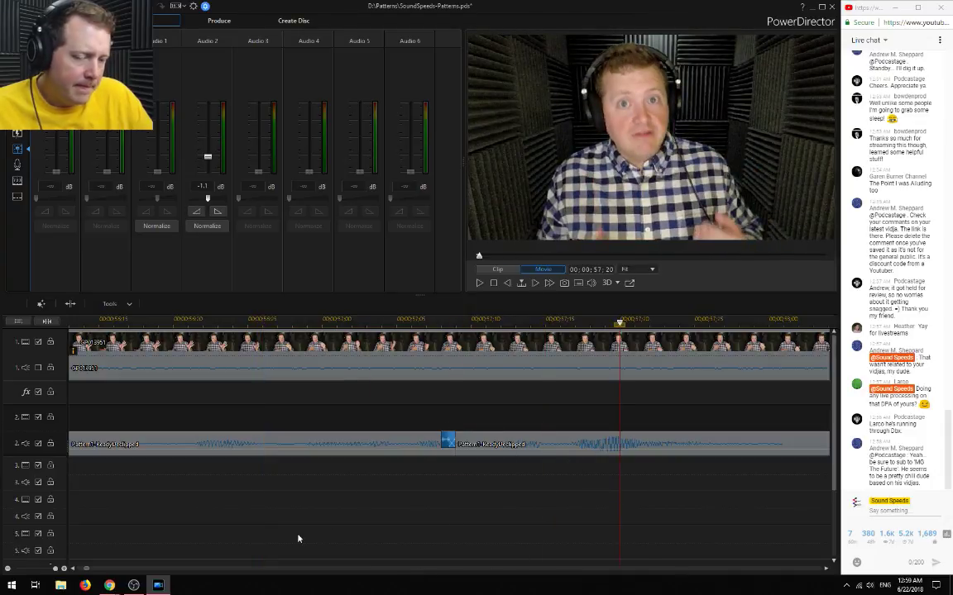
Shift the short audio clip one frame later to start at 00;00;57;09, and play back the join
{"action": "left_click", "coordinate": [441, 321]}
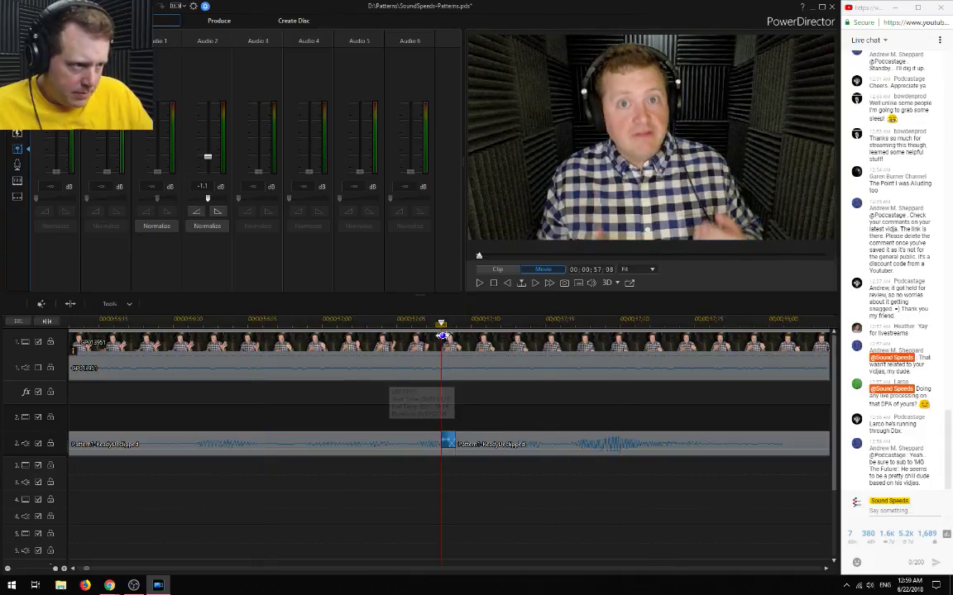
{"action": "left_click", "coordinate": [479, 445]}
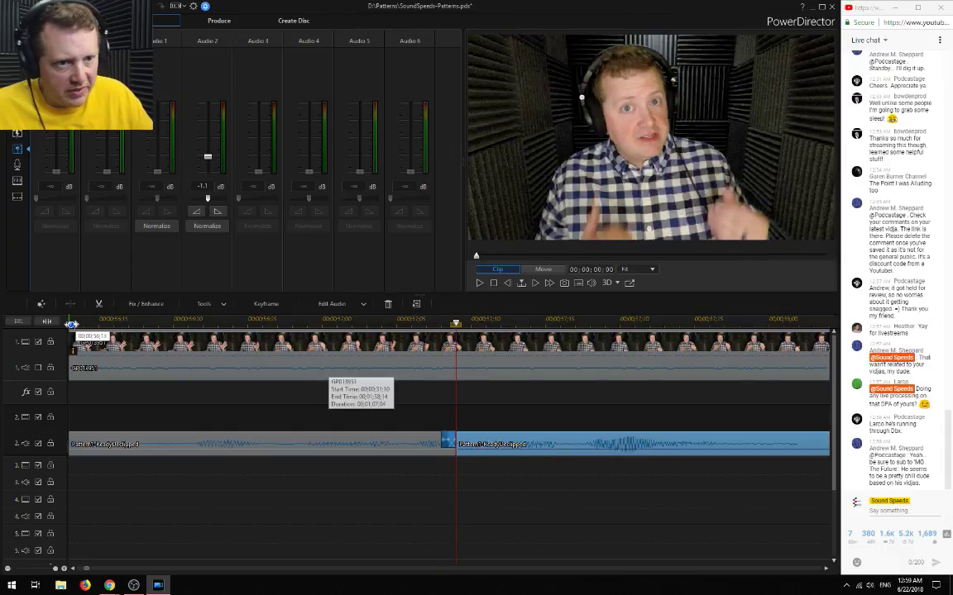
{"action": "left_click", "coordinate": [75, 323]}
{"action": "key", "text": "space"}
{"action": "mouse_move", "coordinate": [169, 587]}
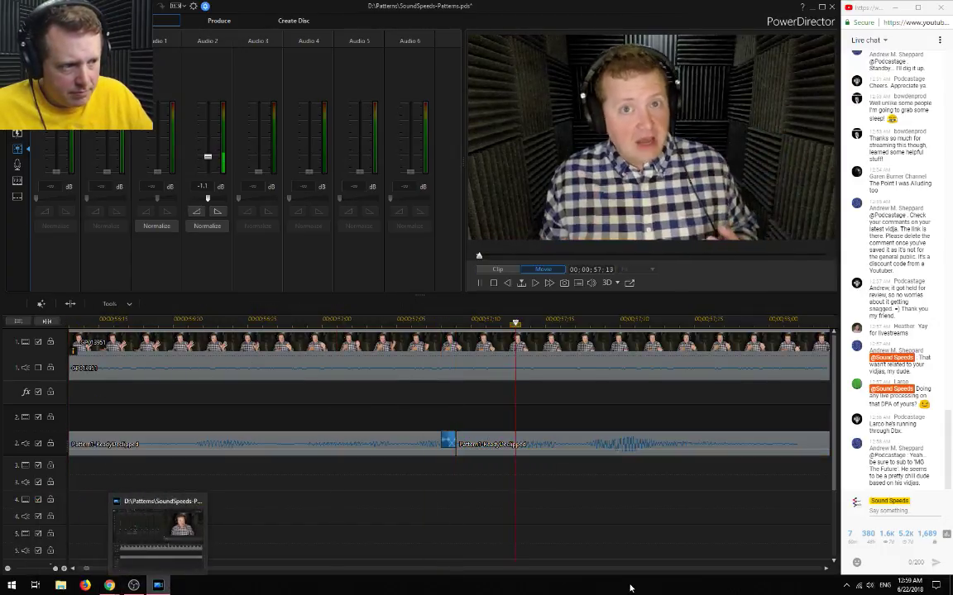
{"action": "key", "text": "space"}
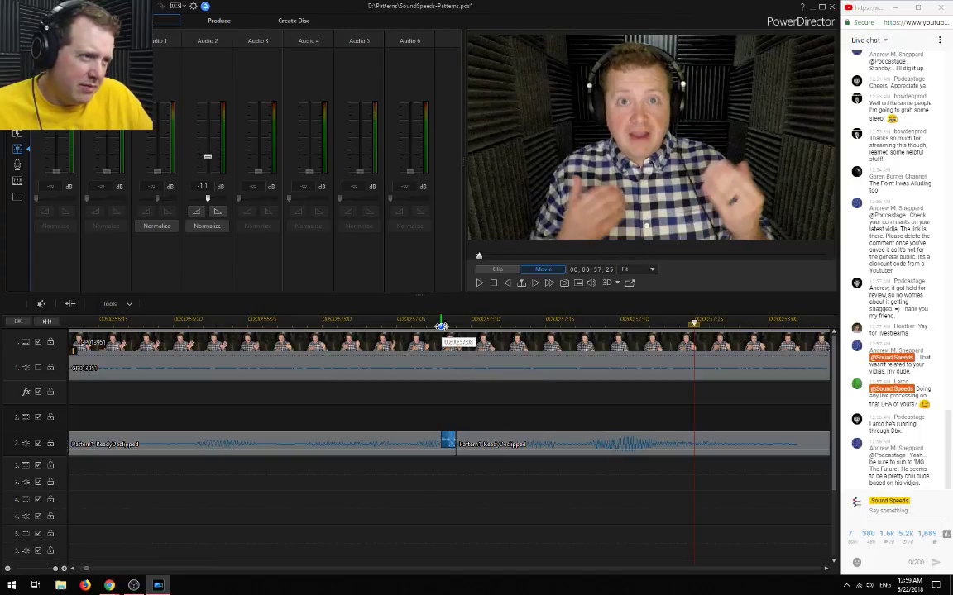
Extend the short clip's start one frame earlier, crossfaded over the preceding clip's last frame, and play back the join
{"action": "left_click", "coordinate": [458, 439]}
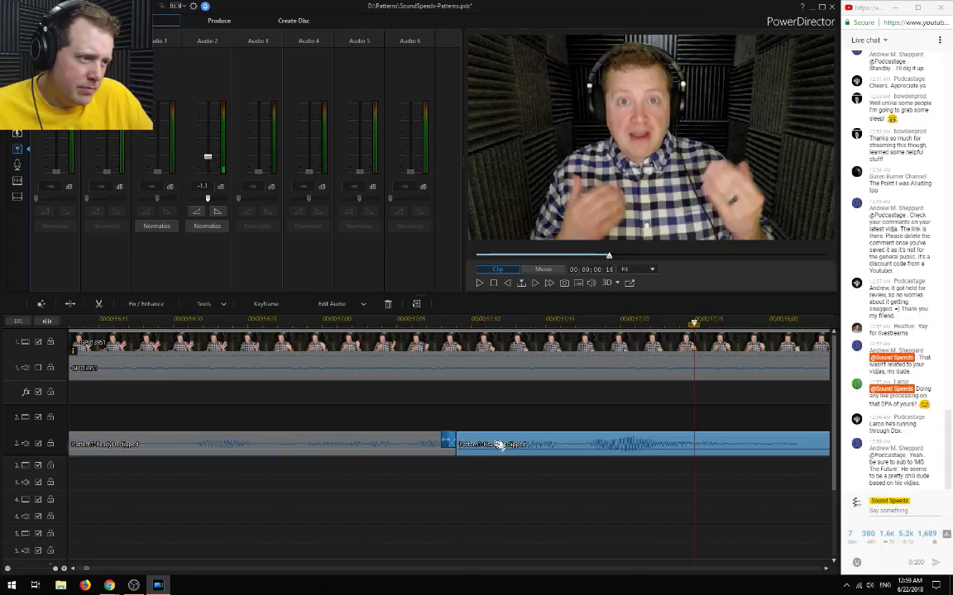
{"action": "left_click_drag", "start_coordinate": [500, 445], "coordinate": [474, 441]}
{"action": "left_click", "coordinate": [501, 472]}
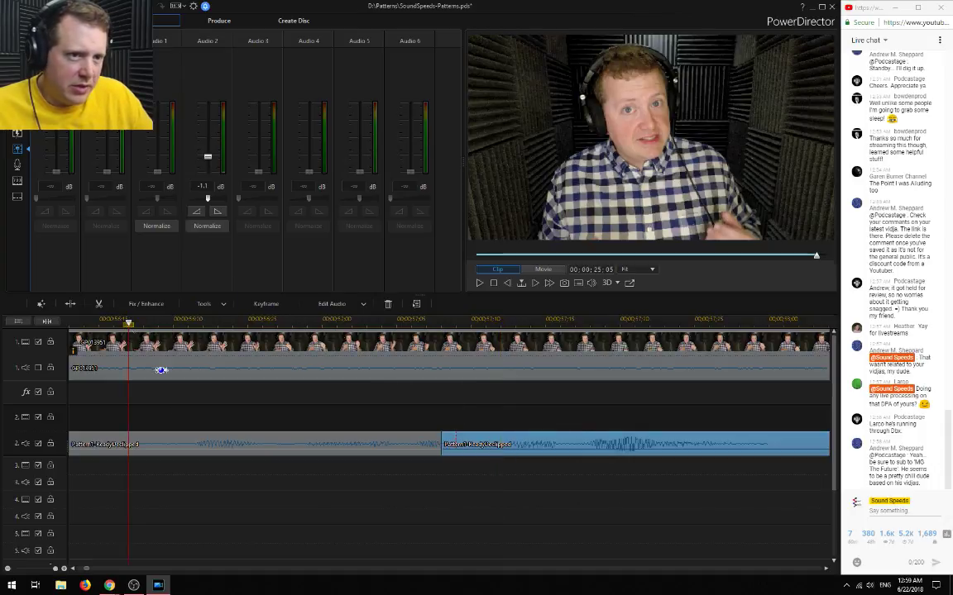
{"action": "left_click", "coordinate": [200, 511]}
{"action": "key", "text": "space"}
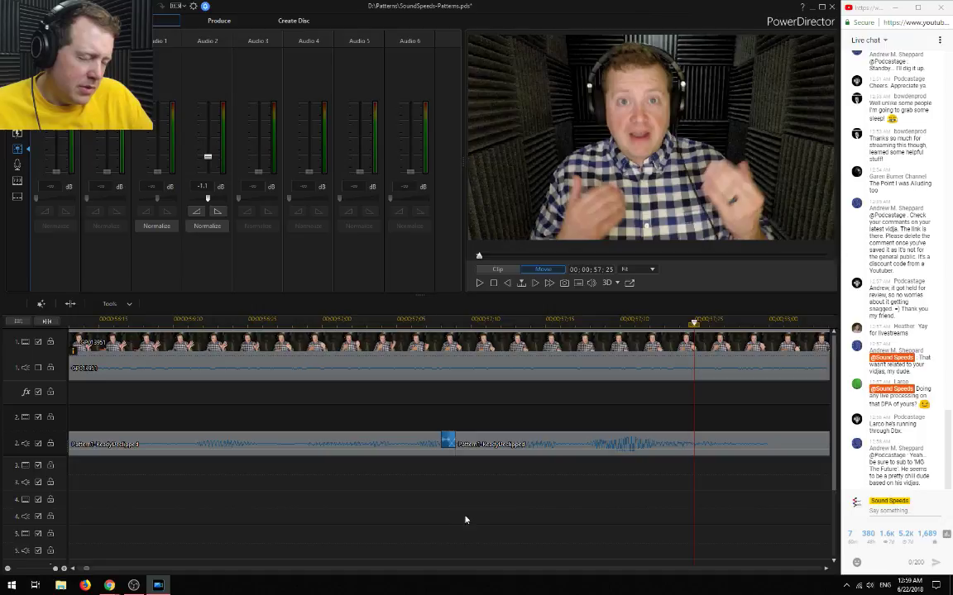
Move the short clip well away along audio track 2 and extend the preceding clip's end to 00;00;58;16
{"action": "left_click", "coordinate": [479, 440]}
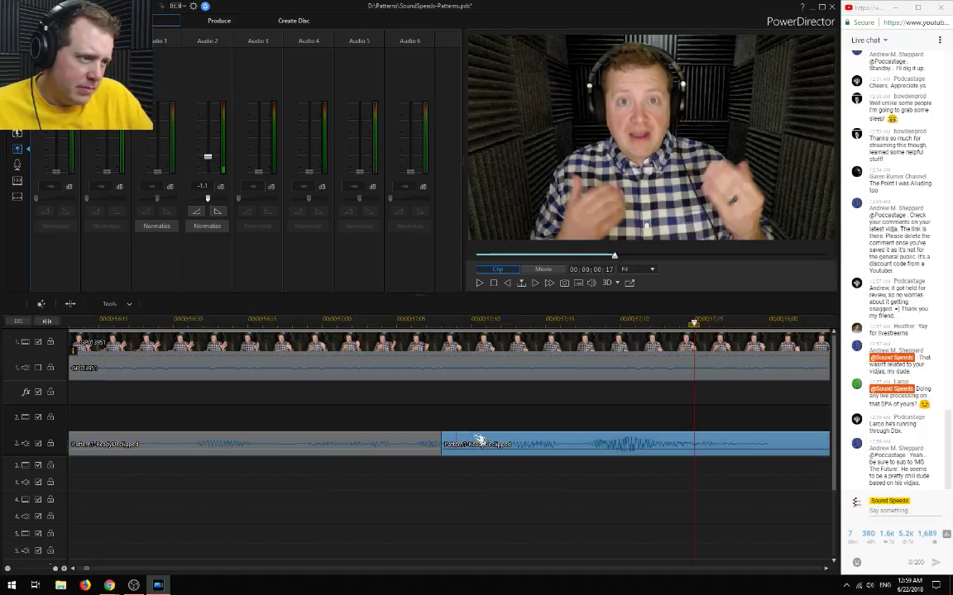
{"action": "left_click_drag", "start_coordinate": [470, 442], "coordinate": [722, 443]}
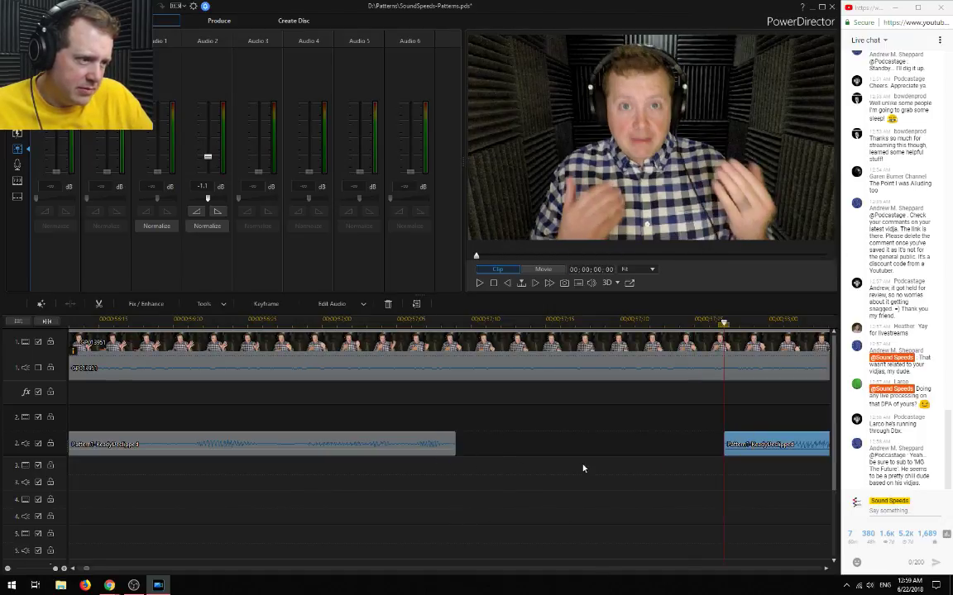
{"action": "scroll", "coordinate": [529, 465], "scroll_direction": "down", "scroll_amount": 3}
{"action": "left_click_drag", "start_coordinate": [339, 444], "coordinate": [562, 444]}
{"action": "left_click", "coordinate": [159, 444]}
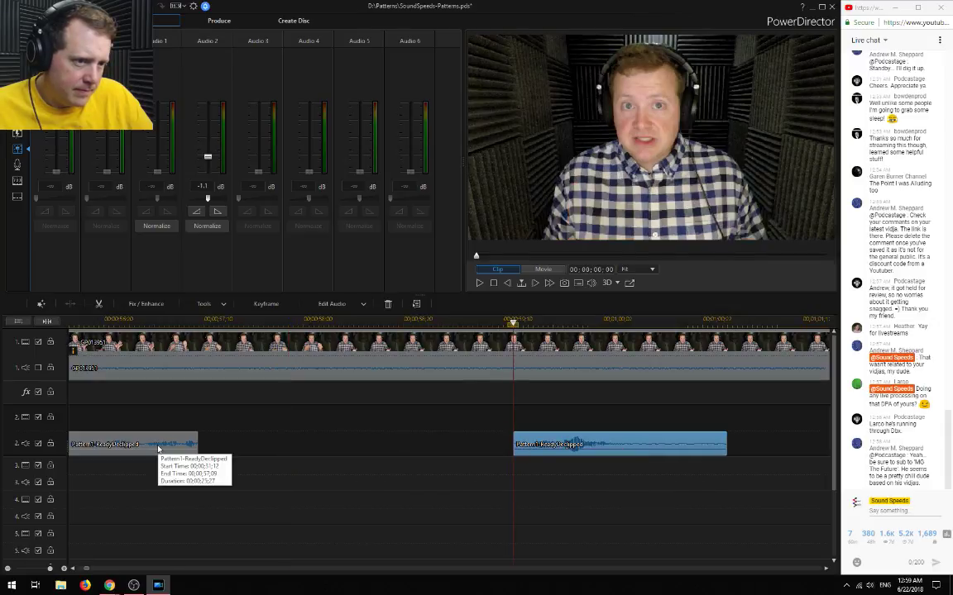
{"action": "left_click_drag", "start_coordinate": [198, 447], "coordinate": [383, 447]}
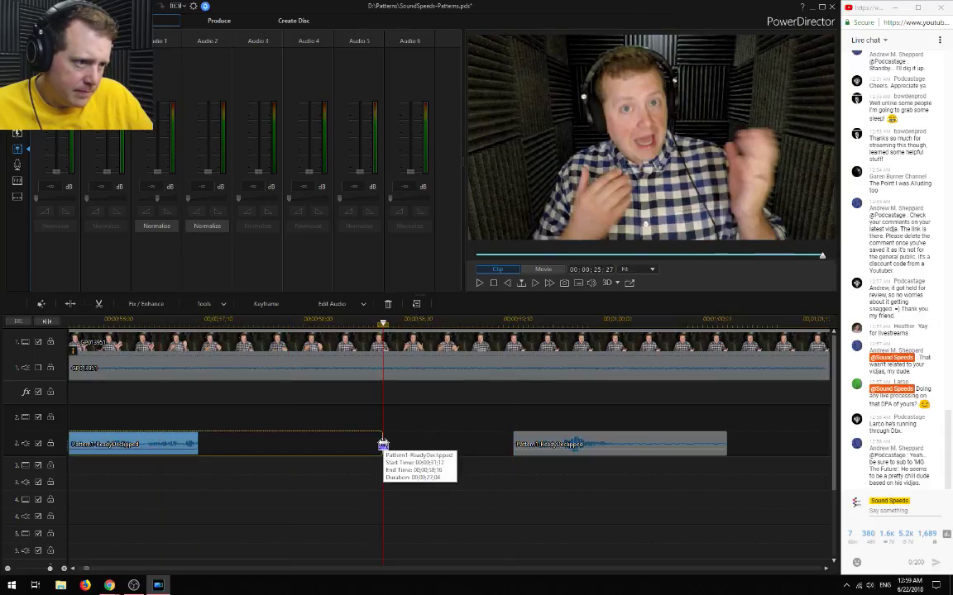
{"action": "left_click", "coordinate": [152, 477]}
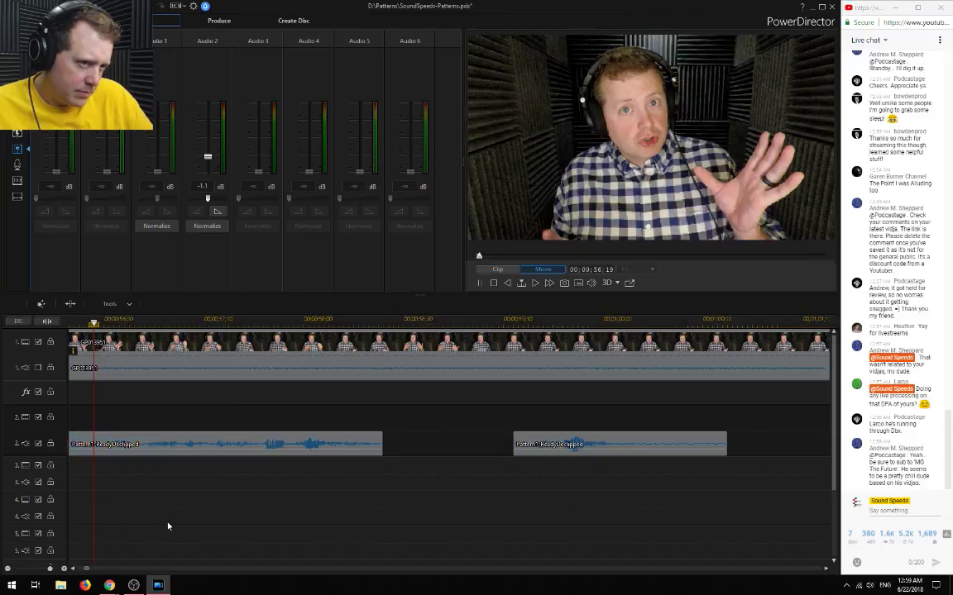
Play back the extended audio clip, replaying it from around 00;00;57;04 to find the cut point
{"action": "key", "text": "space"}
{"action": "key", "text": "space"}
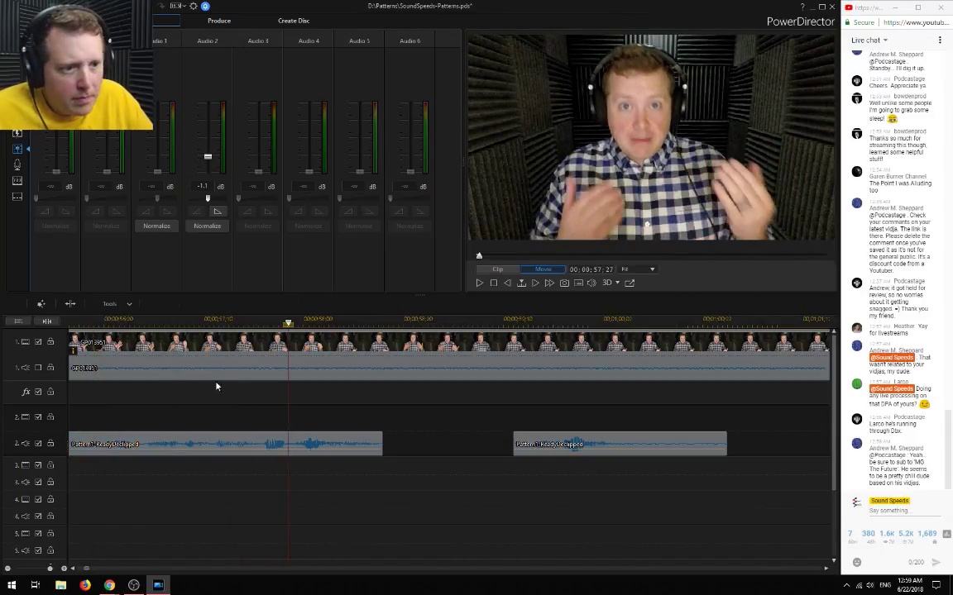
{"action": "left_click", "coordinate": [175, 323]}
{"action": "key", "text": "space"}
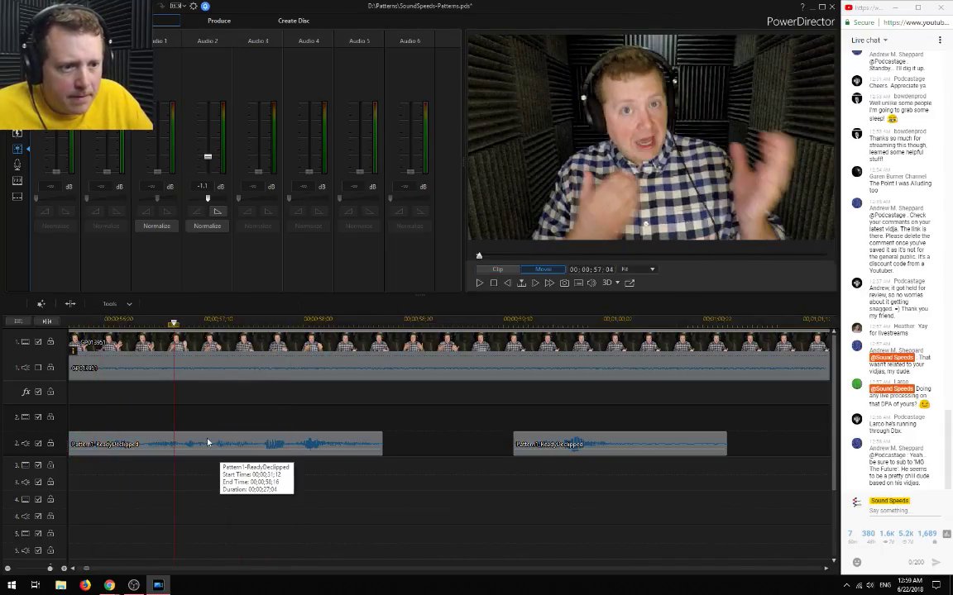
{"action": "key", "text": "space"}
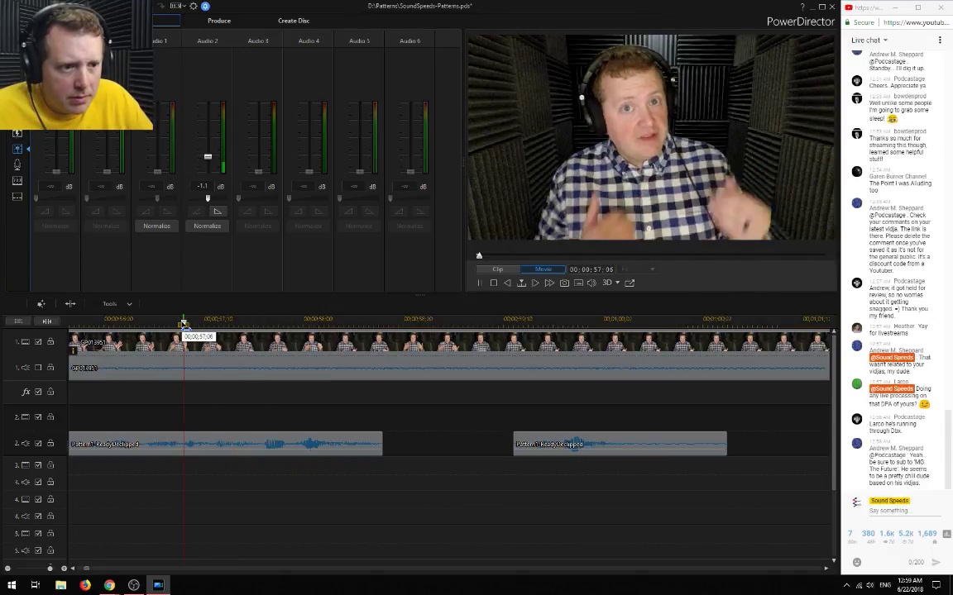
Split the extended audio clip on track 2 at 00;00;57;08
{"action": "left_click", "coordinate": [194, 321]}
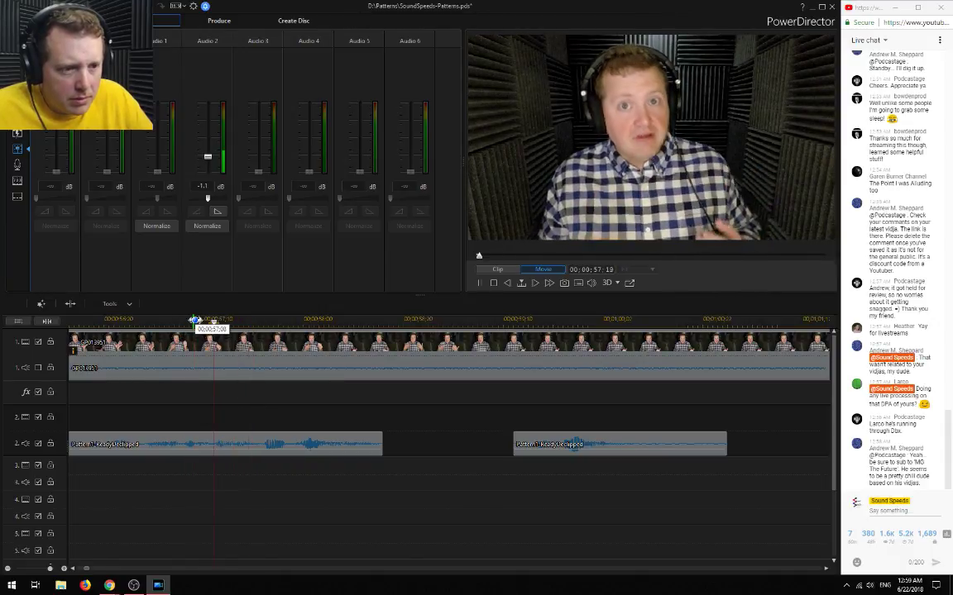
{"action": "left_click", "coordinate": [207, 438]}
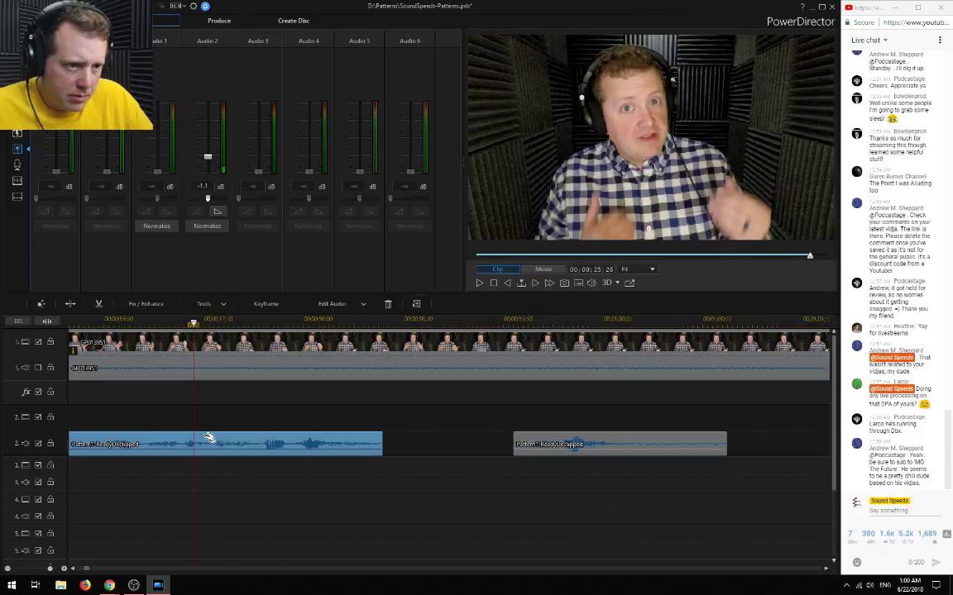
{"action": "key", "text": "ctrl+t"}
Play on from the cut to locate the end of the unwanted section, and split the second audio piece at 00;00;57;22
{"action": "left_click", "coordinate": [285, 543]}
{"action": "key", "text": "space"}
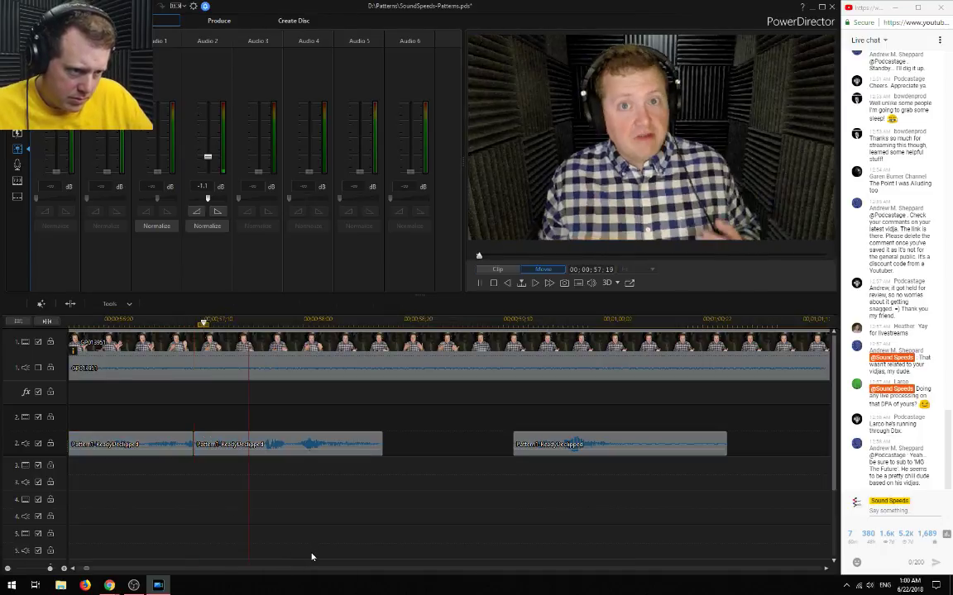
{"action": "key", "text": "space"}
{"action": "left_click", "coordinate": [258, 319]}
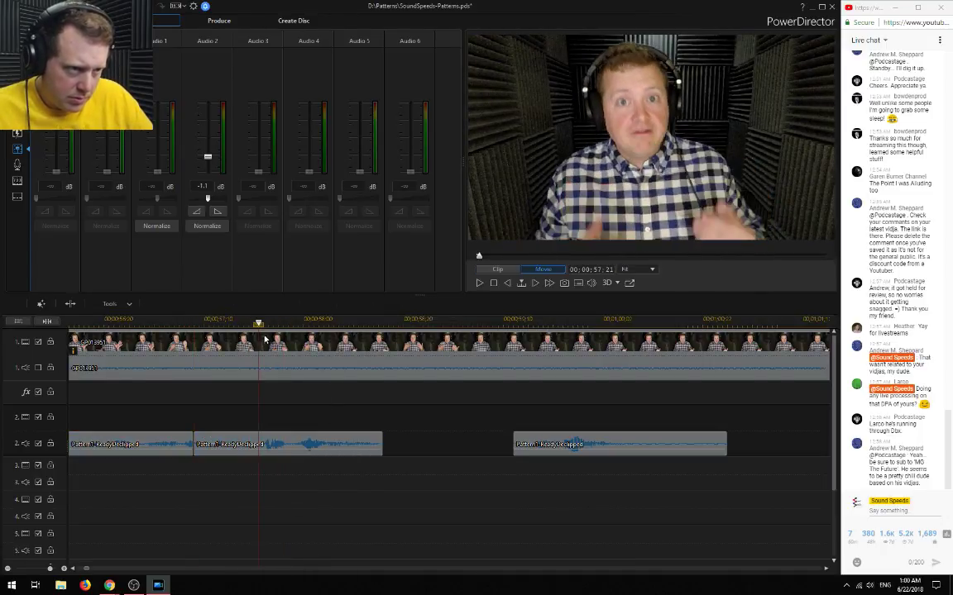
{"action": "scroll", "coordinate": [295, 494], "scroll_direction": "up", "scroll_amount": 3}
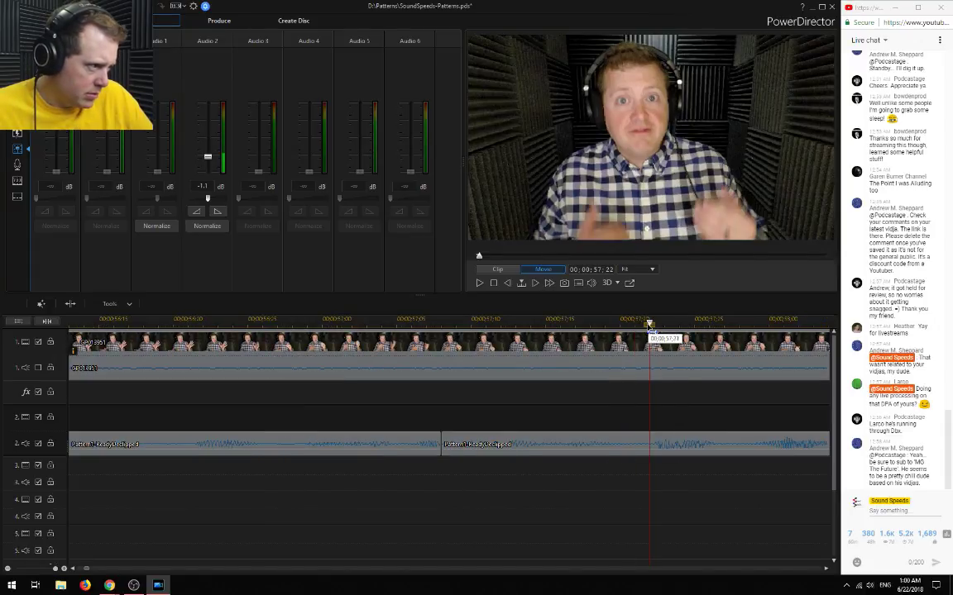
{"action": "key", "text": "space"}
{"action": "left_click", "coordinate": [650, 439]}
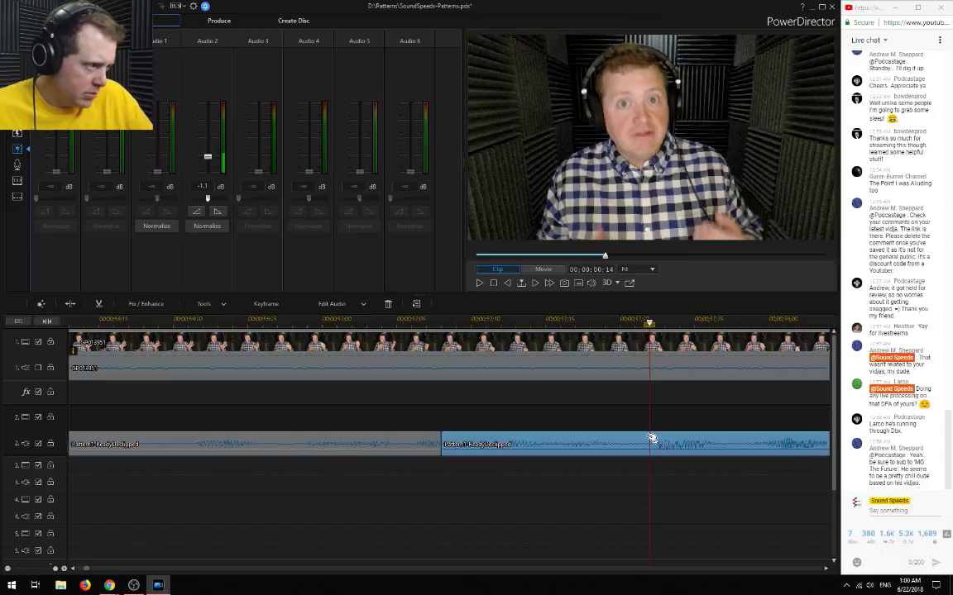
{"action": "key", "text": "ctrl+t"}
Remove the audio piece between the two cuts, leaving the gap, and move the following piece against the preceding clip at 00;00;57;08
{"action": "left_click", "coordinate": [602, 440]}
{"action": "key", "text": "Delete"}
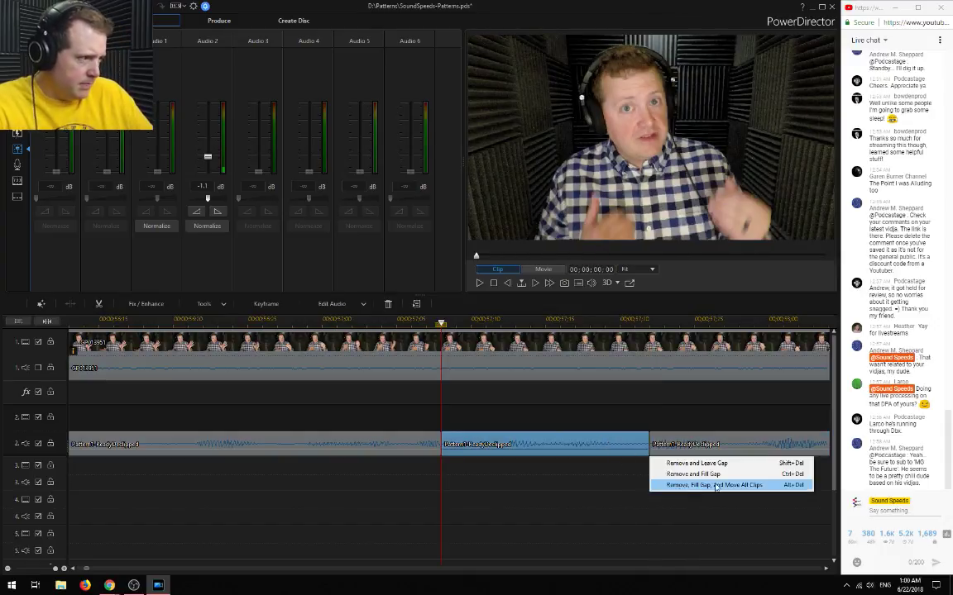
{"action": "left_click", "coordinate": [723, 466]}
{"action": "left_click_drag", "start_coordinate": [715, 444], "coordinate": [495, 445]}
{"action": "key", "text": "Escape"}
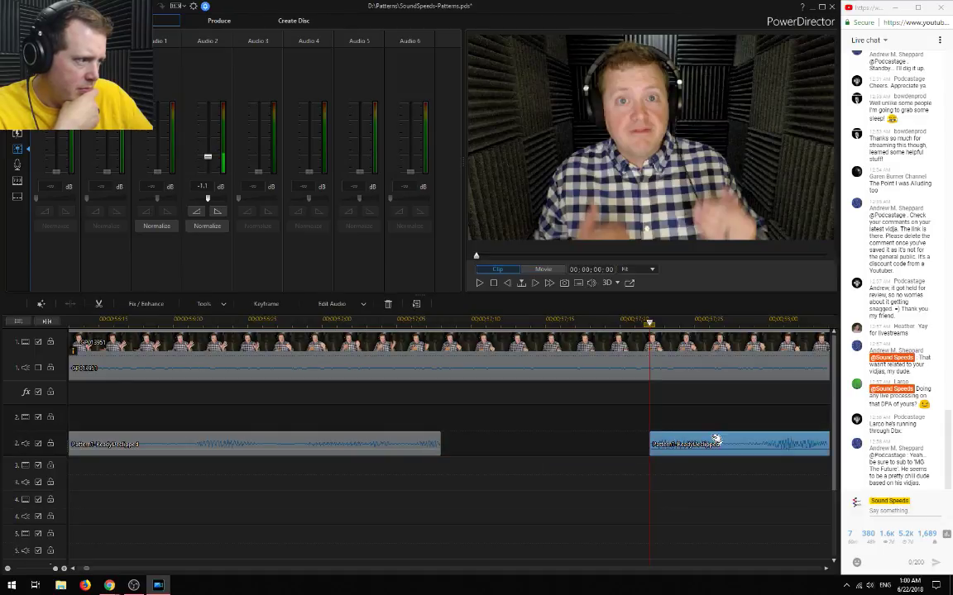
{"action": "left_click_drag", "start_coordinate": [716, 444], "coordinate": [506, 440]}
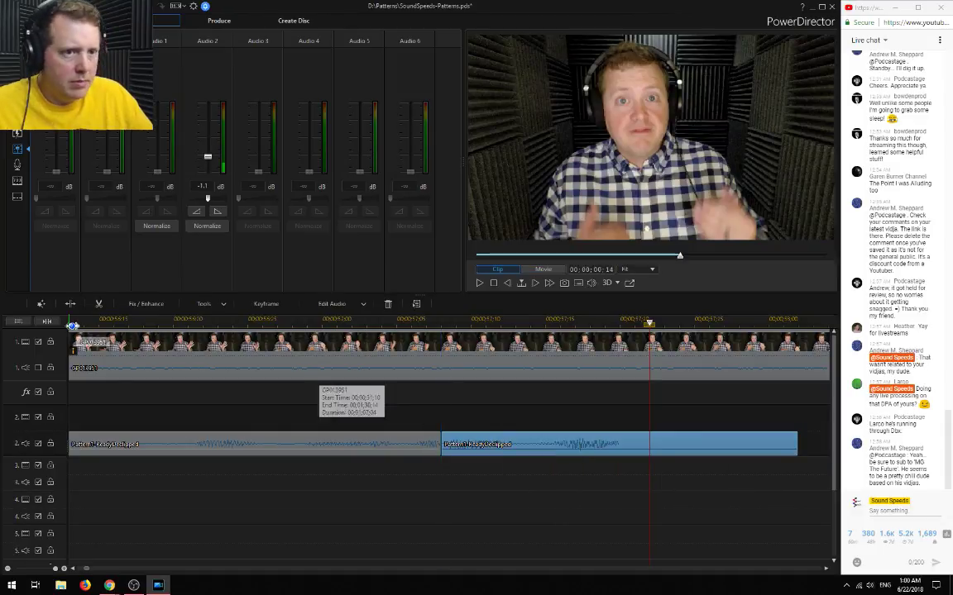
Play back the new join between the preceding clip and the moved piece
{"action": "key", "text": "Home"}
{"action": "key", "text": "space"}
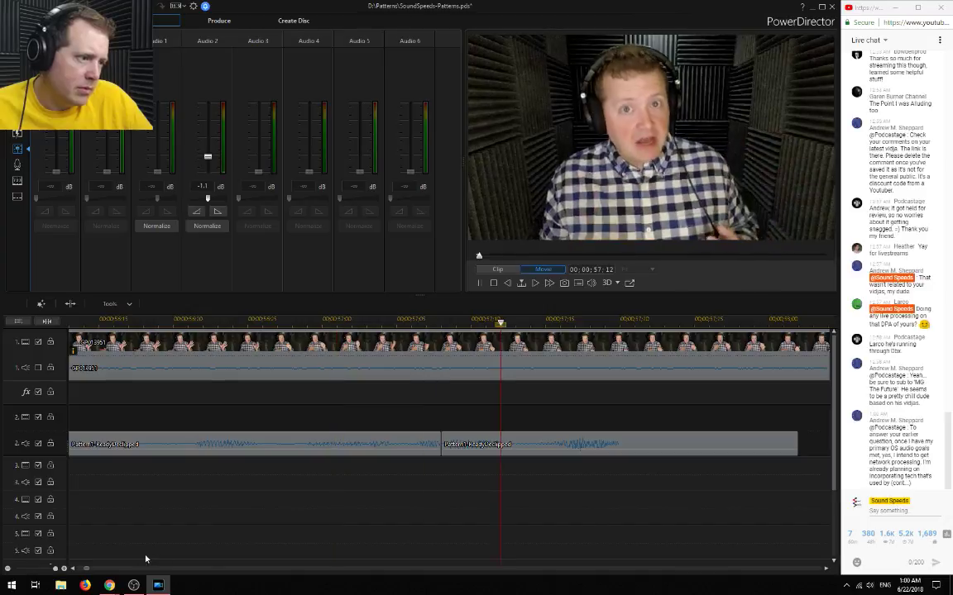
{"action": "key", "text": "space"}
Move the following piece aside, extend the preceding clip's end to 00;00;57;09, and place the piece directly against it
{"action": "left_click_drag", "start_coordinate": [473, 447], "coordinate": [548, 447]}
{"action": "left_click", "coordinate": [442, 444]}
{"action": "left_click_drag", "start_coordinate": [443, 444], "coordinate": [455, 444]}
{"action": "left_click", "coordinate": [559, 444]}
{"action": "left_click_drag", "start_coordinate": [559, 444], "coordinate": [500, 445]}
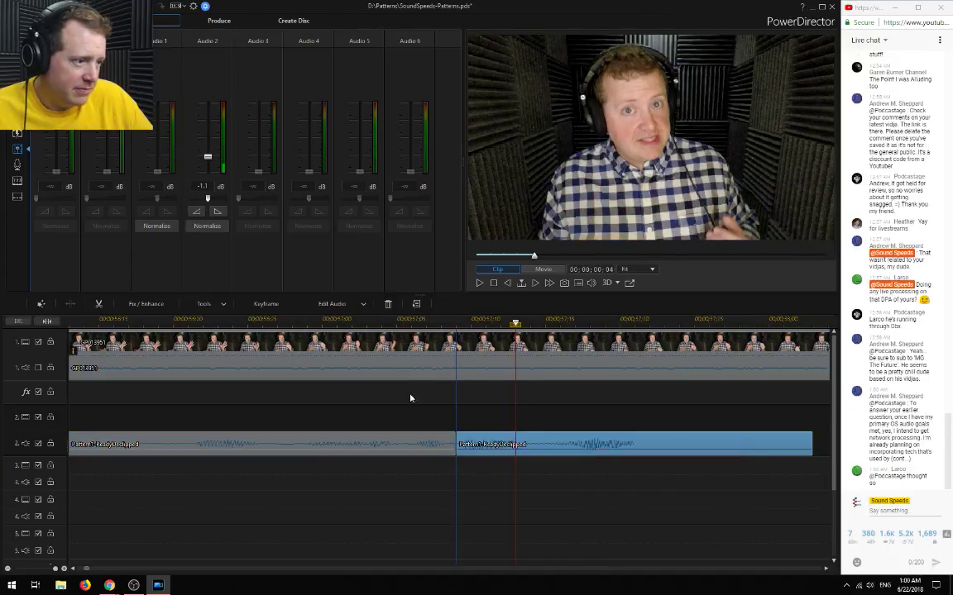
Play back the rebuilt join between the preceding clip and the following piece on audio track 2
{"action": "left_click", "coordinate": [84, 321]}
{"action": "left_click", "coordinate": [125, 417]}
{"action": "key", "text": "space"}
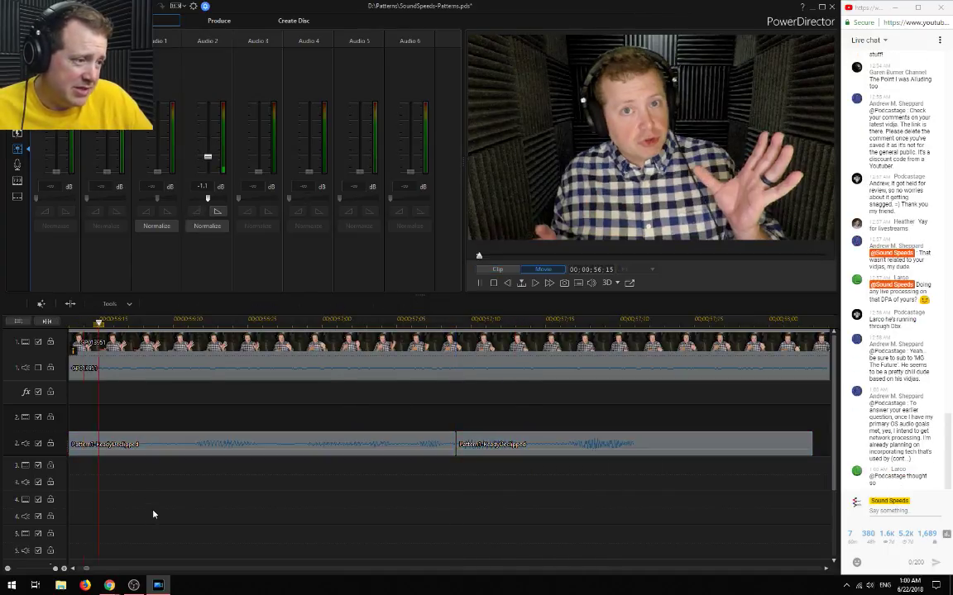
{"action": "key", "text": "space"}
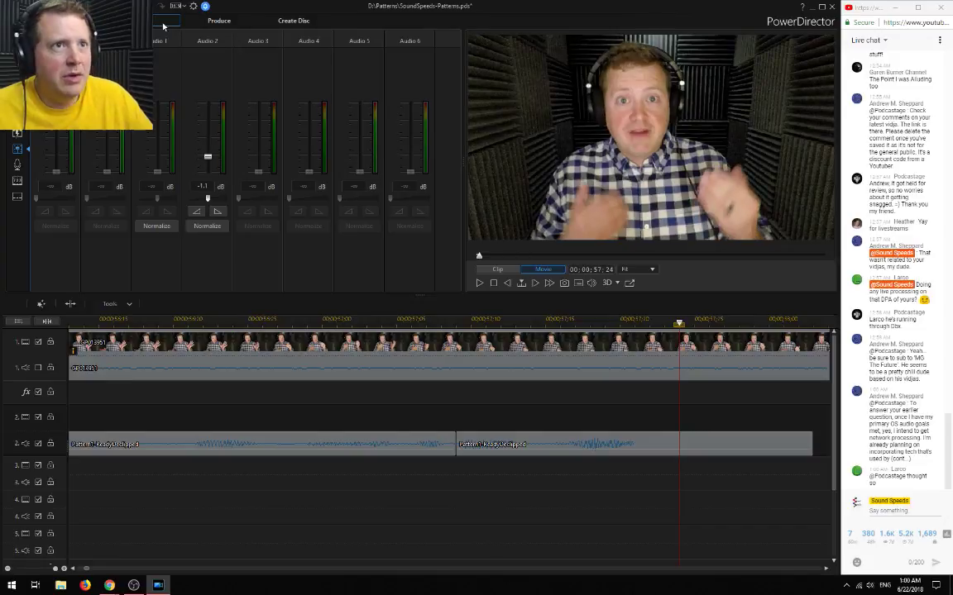
Undo the latest extension of the preceding clip and the placement of the following piece against it
{"action": "key", "text": "ctrl+z"}
{"action": "key", "text": "ctrl+z"}
{"action": "key", "text": "ctrl+z"}
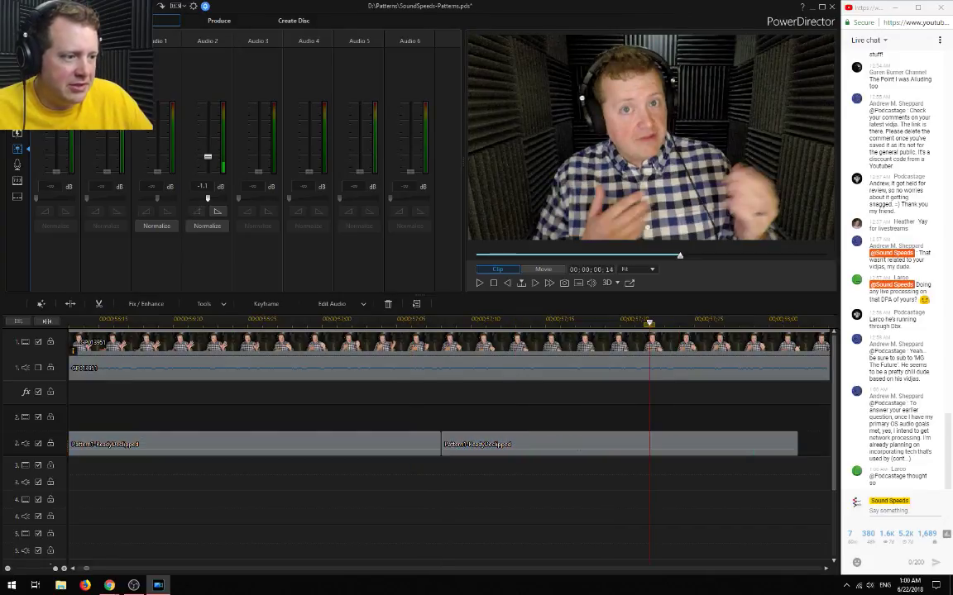
Remove the piece after the join, leaving the gap, and extend the preceding audio clip's end to 00;00;58;12
{"action": "scroll", "coordinate": [386, 394], "scroll_direction": "down", "scroll_amount": 2}
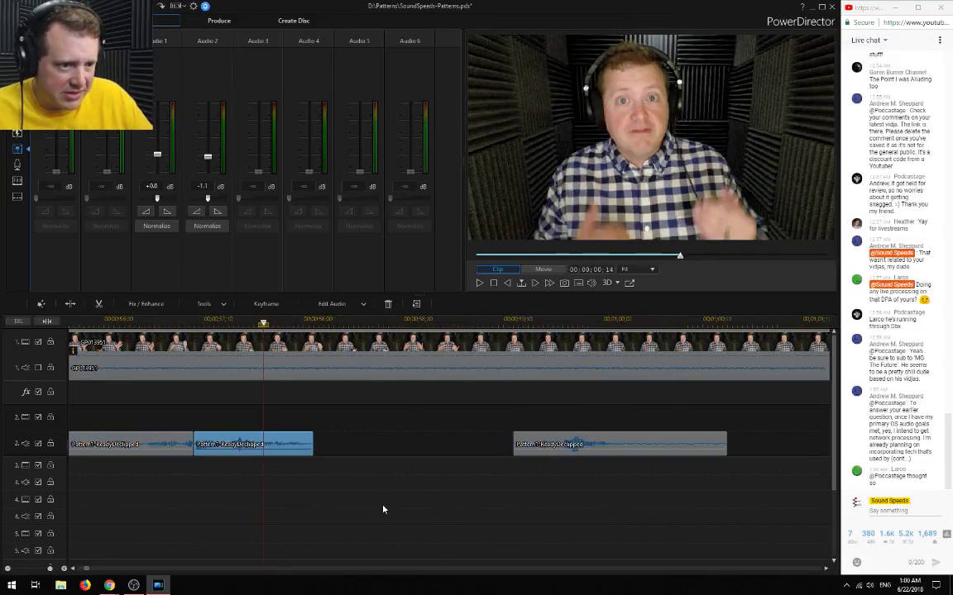
{"action": "key", "text": "Delete"}
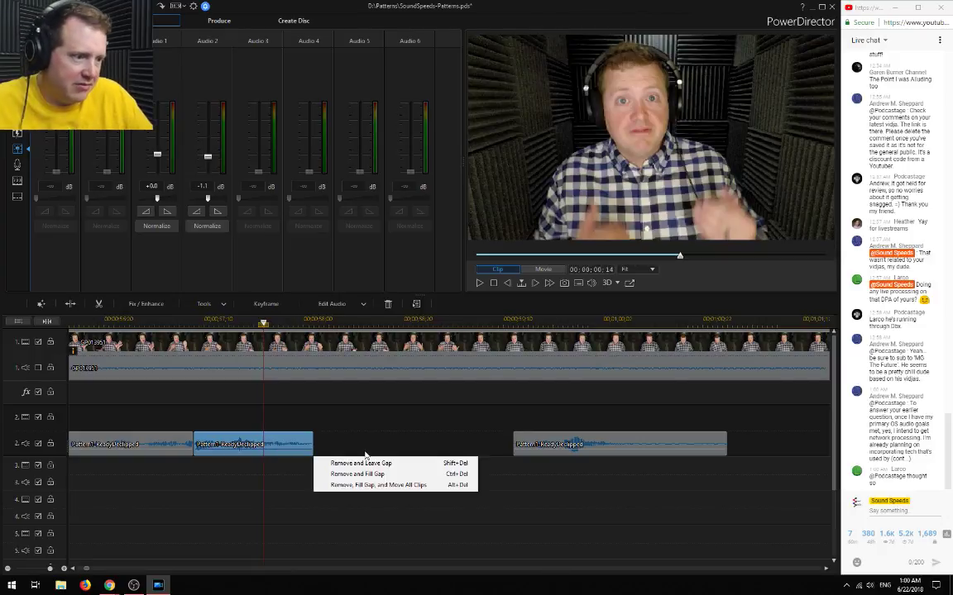
{"action": "left_click", "coordinate": [367, 461]}
{"action": "left_click", "coordinate": [149, 440]}
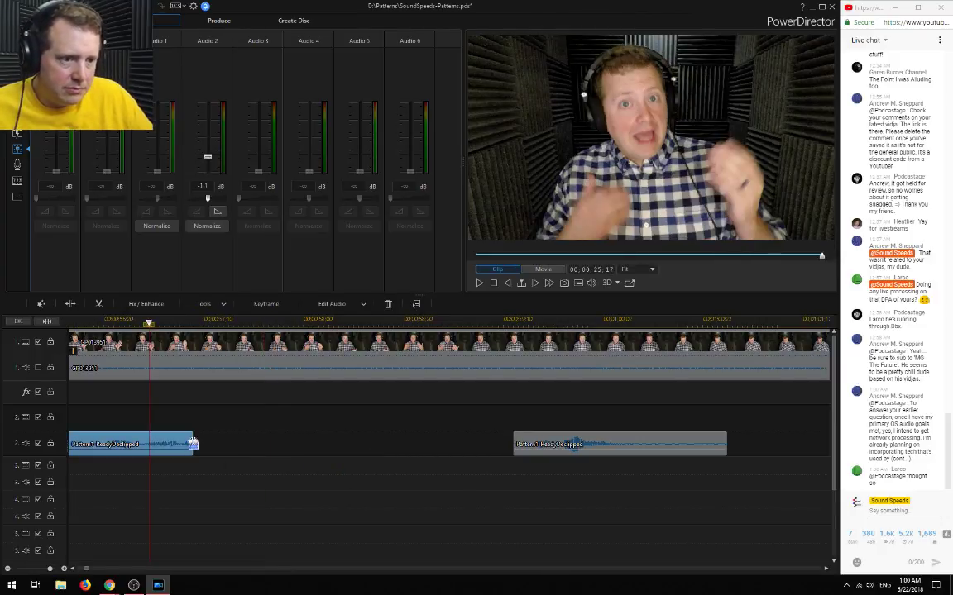
{"action": "left_click_drag", "start_coordinate": [191, 447], "coordinate": [362, 447]}
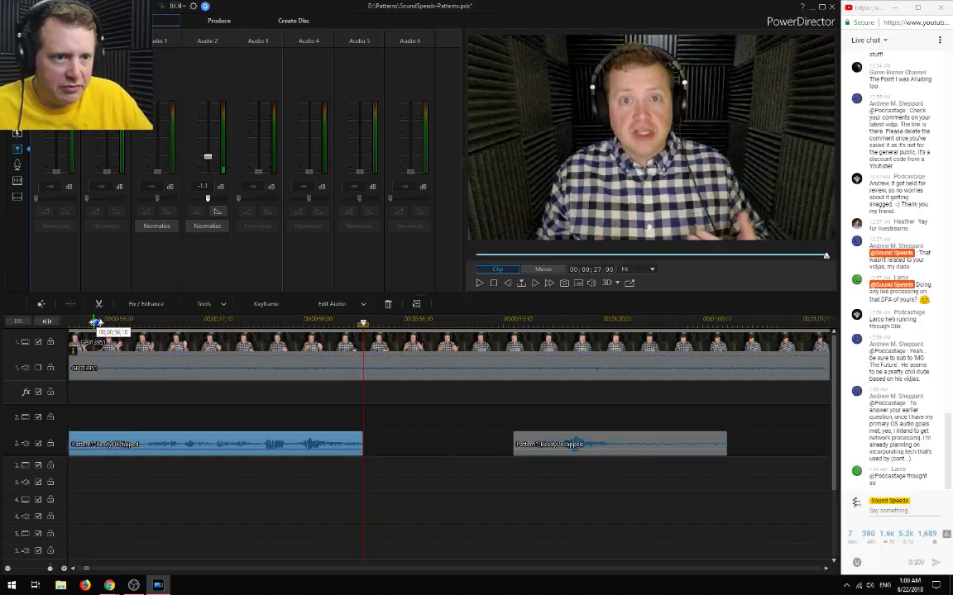
Play back the extended clip, and play the separate following piece from 00;00;59;21
{"action": "left_click", "coordinate": [145, 502]}
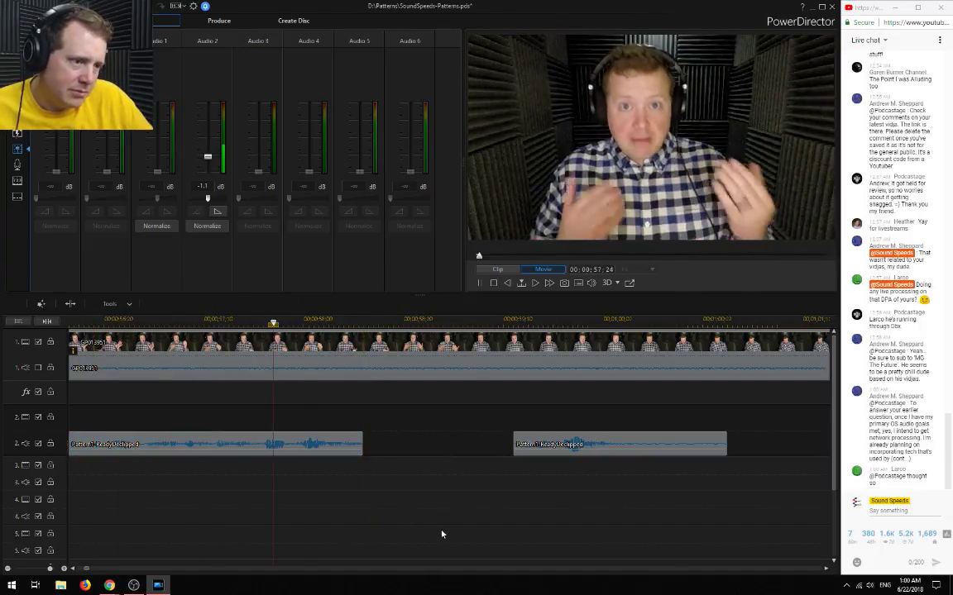
{"action": "key", "text": "space"}
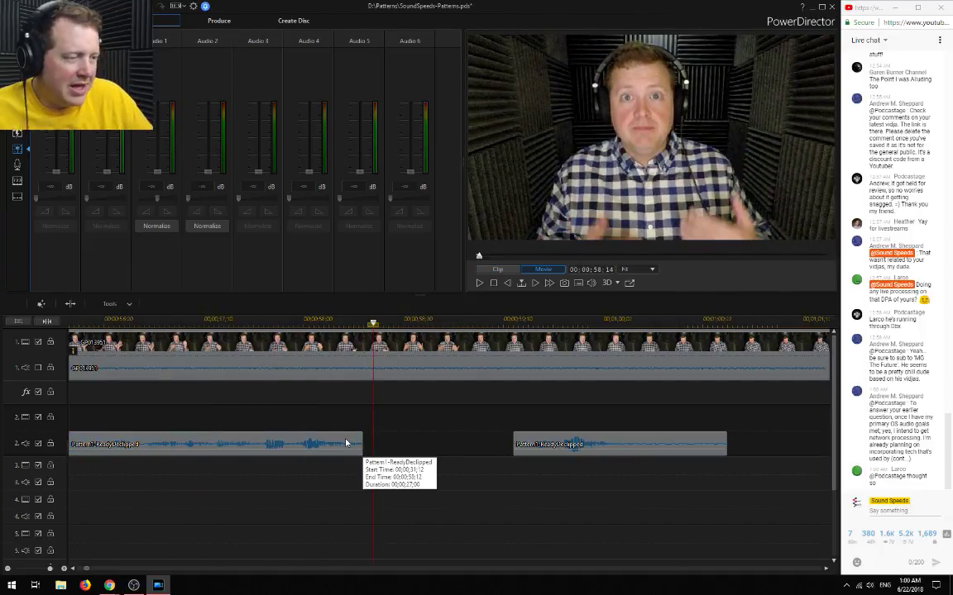
{"action": "left_click", "coordinate": [557, 387]}
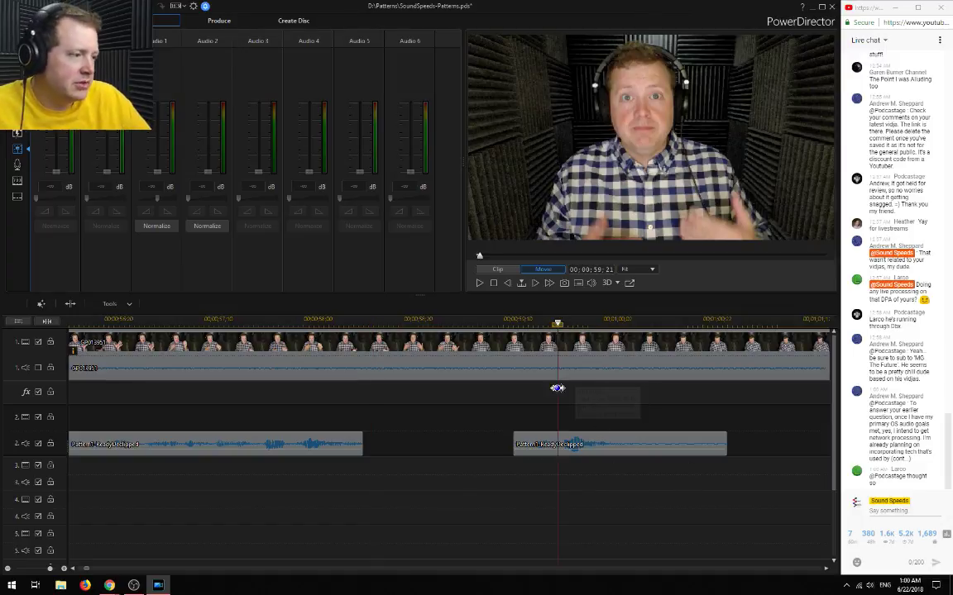
{"action": "key", "text": "space"}
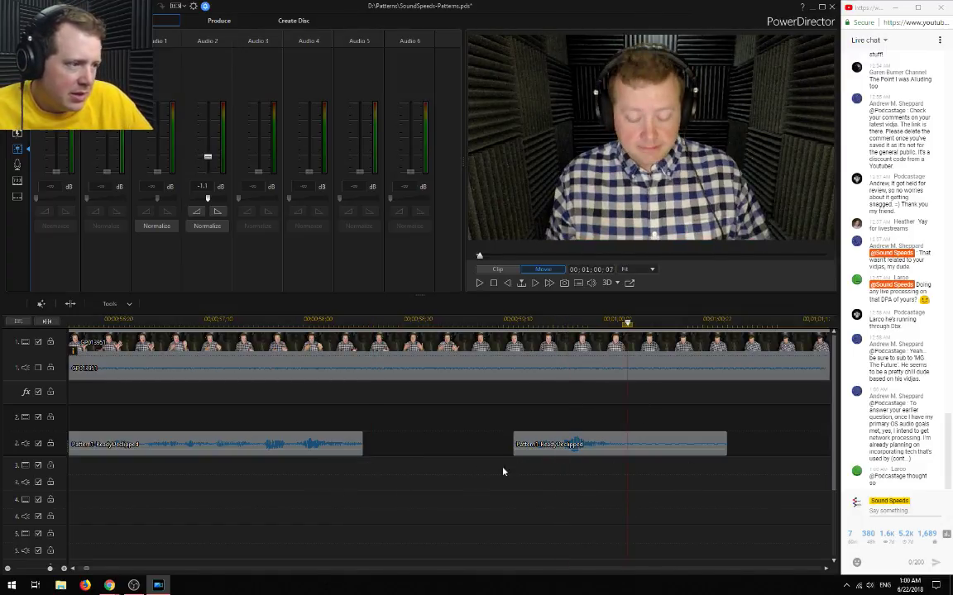
Locate the start of the loud section in the separate piece by playback and split the piece at 00;00;59;22
{"action": "left_click", "coordinate": [552, 353]}
{"action": "scroll", "coordinate": [566, 504], "scroll_direction": "up", "scroll_amount": 2}
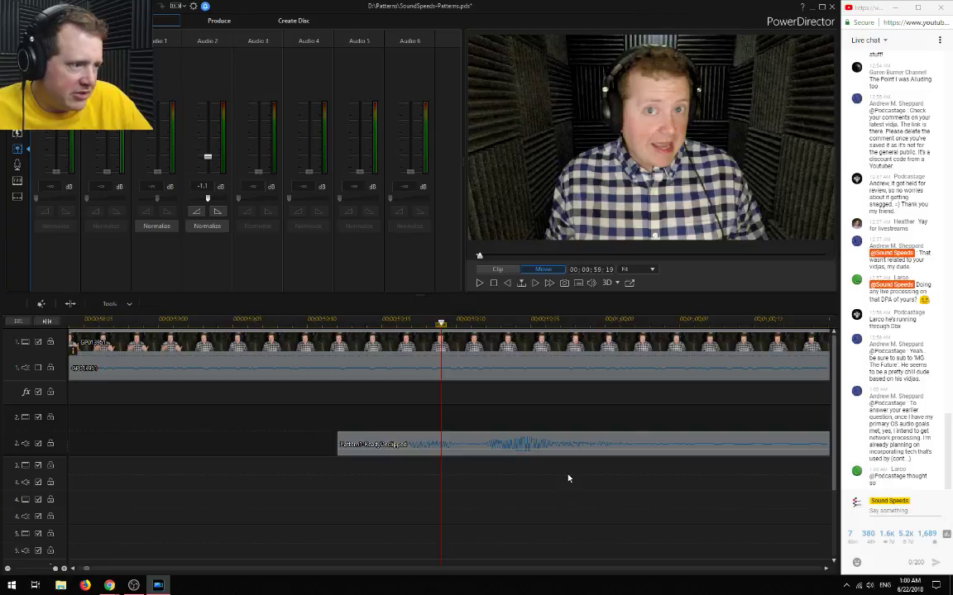
{"action": "left_click", "coordinate": [486, 322]}
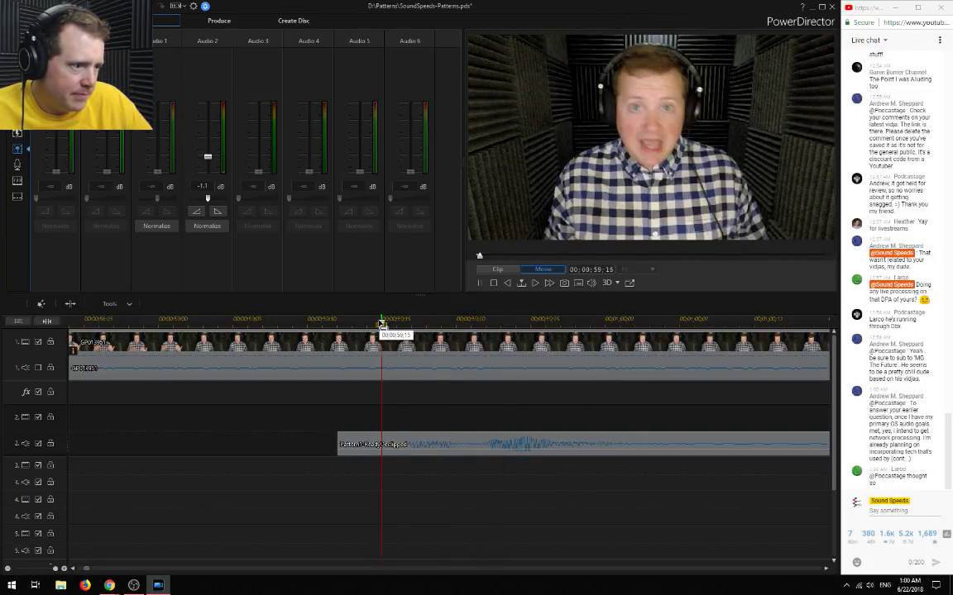
{"action": "key", "text": "space"}
{"action": "scroll", "coordinate": [246, 542], "scroll_direction": "down", "scroll_amount": 3}
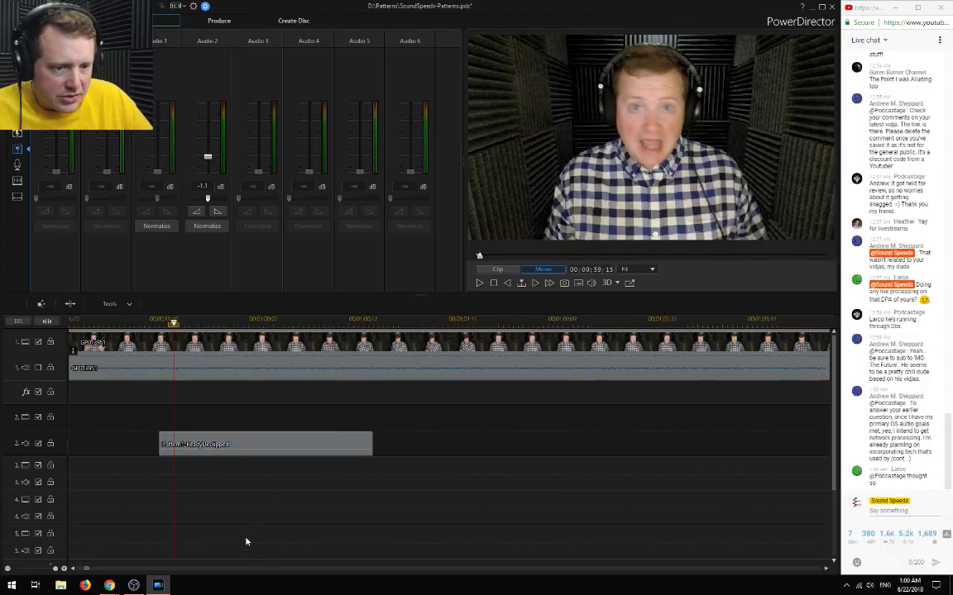
{"action": "scroll", "coordinate": [308, 529], "scroll_direction": "up", "scroll_amount": 3}
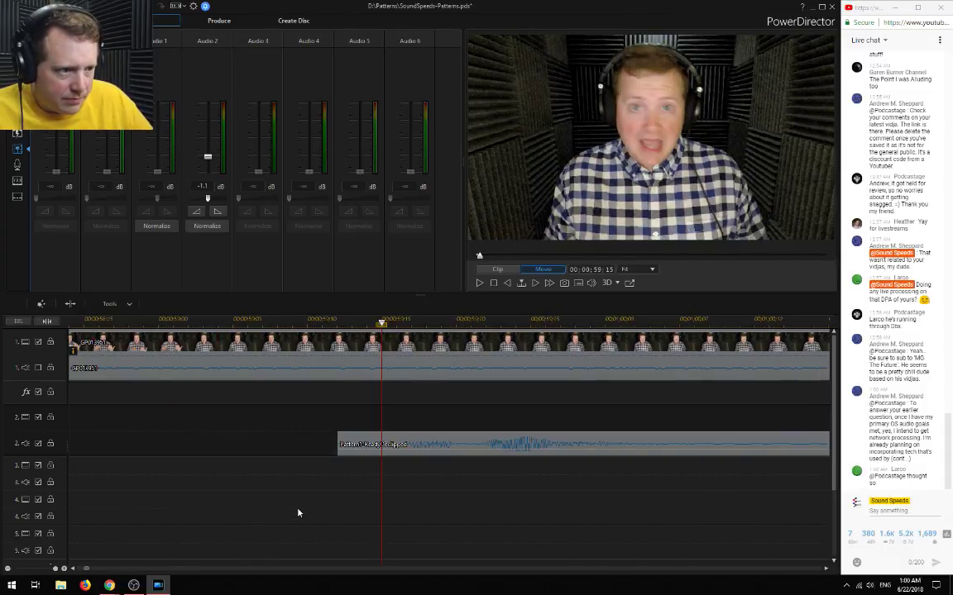
{"action": "left_click", "coordinate": [484, 320]}
{"action": "key", "text": "space"}
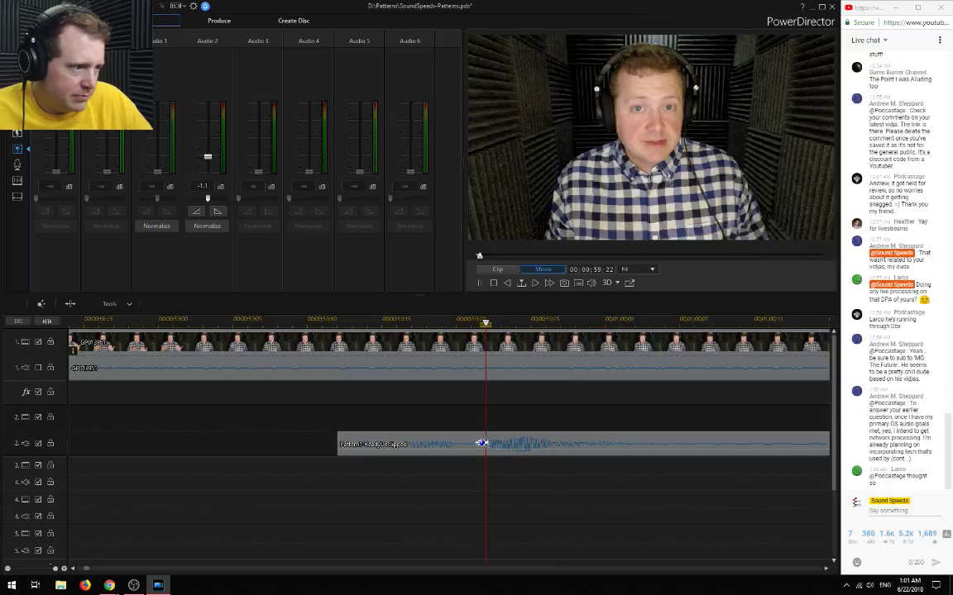
{"action": "left_click", "coordinate": [486, 444]}
{"action": "key", "text": "ctrl+t"}
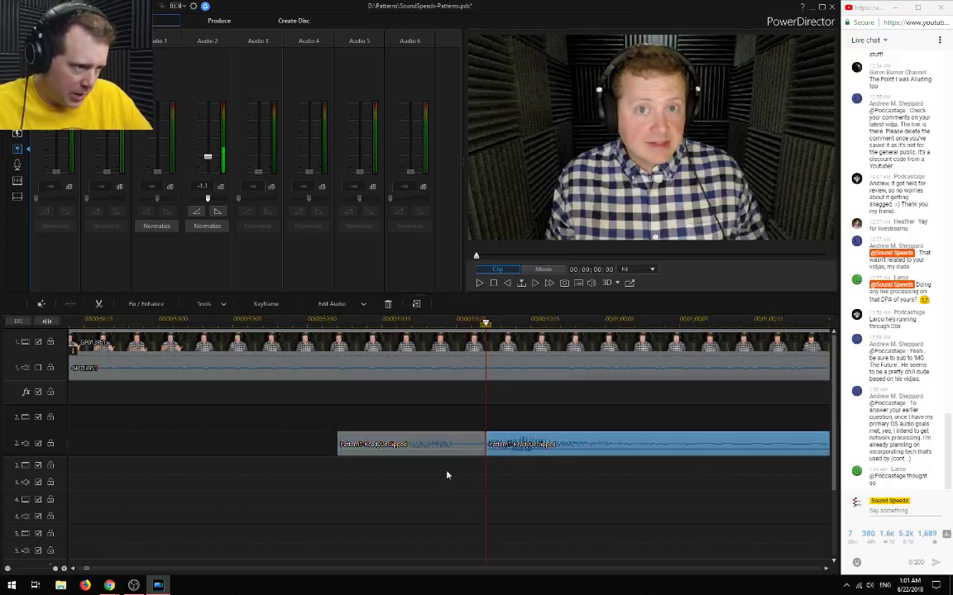
Move the part after the split to just behind the extended clip, leaving a short gap and overwriting the part before the split
{"action": "left_click", "coordinate": [405, 444]}
{"action": "key", "text": "Delete"}
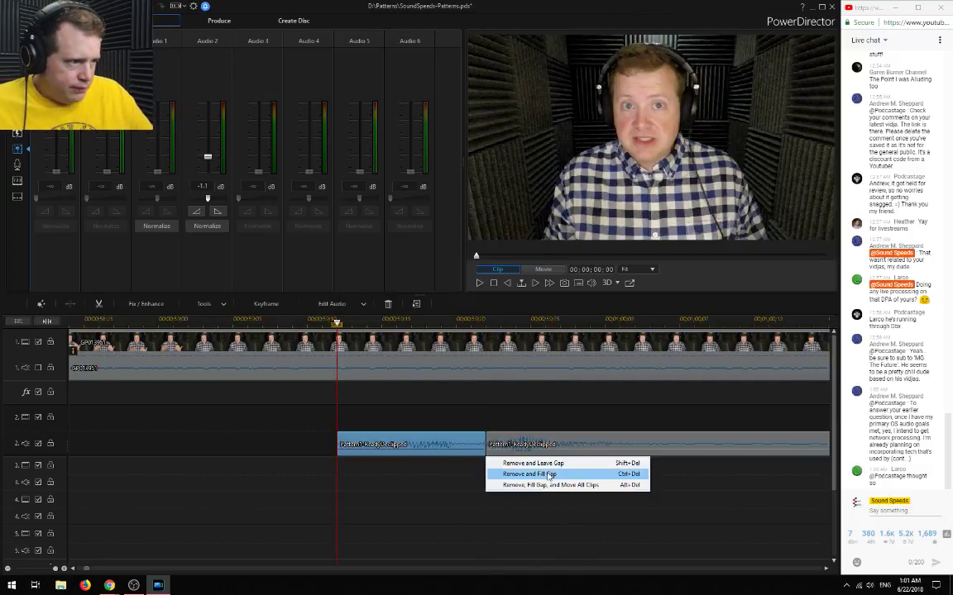
{"action": "left_click", "coordinate": [548, 445]}
{"action": "left_click_drag", "start_coordinate": [549, 444], "coordinate": [484, 444]}
{"action": "left_click", "coordinate": [514, 513]}
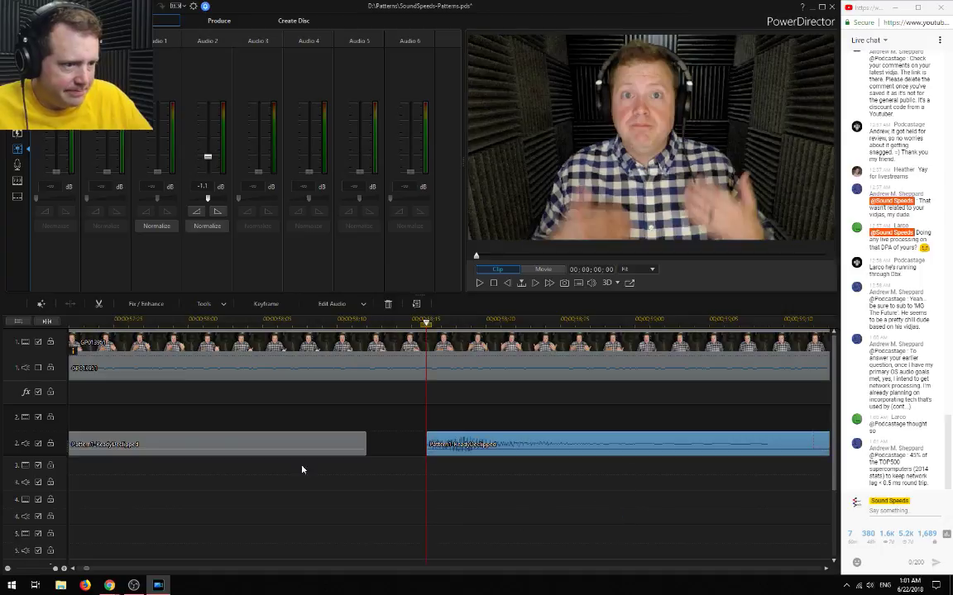
Trim only the extended clip's end back to 00;00;58;06 and move the following piece directly against it
{"action": "left_click", "coordinate": [7, 570]}
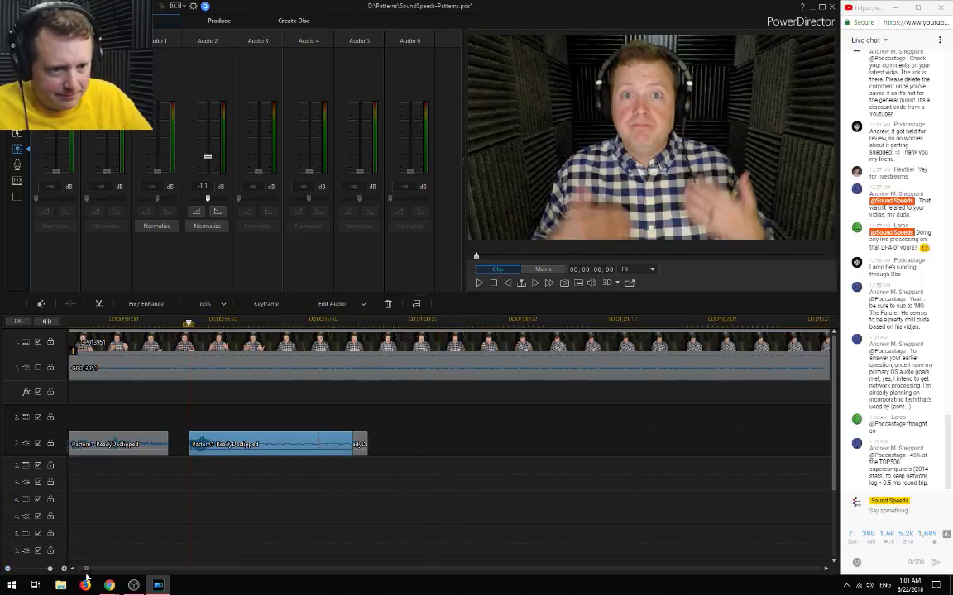
{"action": "left_click_drag", "start_coordinate": [86, 575], "coordinate": [81, 571]}
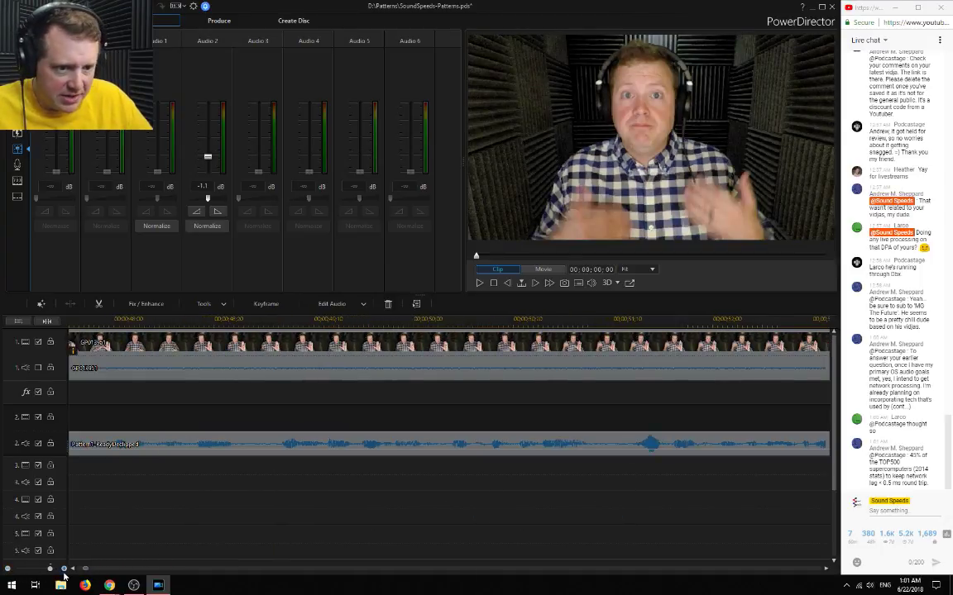
{"action": "left_click", "coordinate": [825, 571]}
{"action": "left_click", "coordinate": [824, 570]}
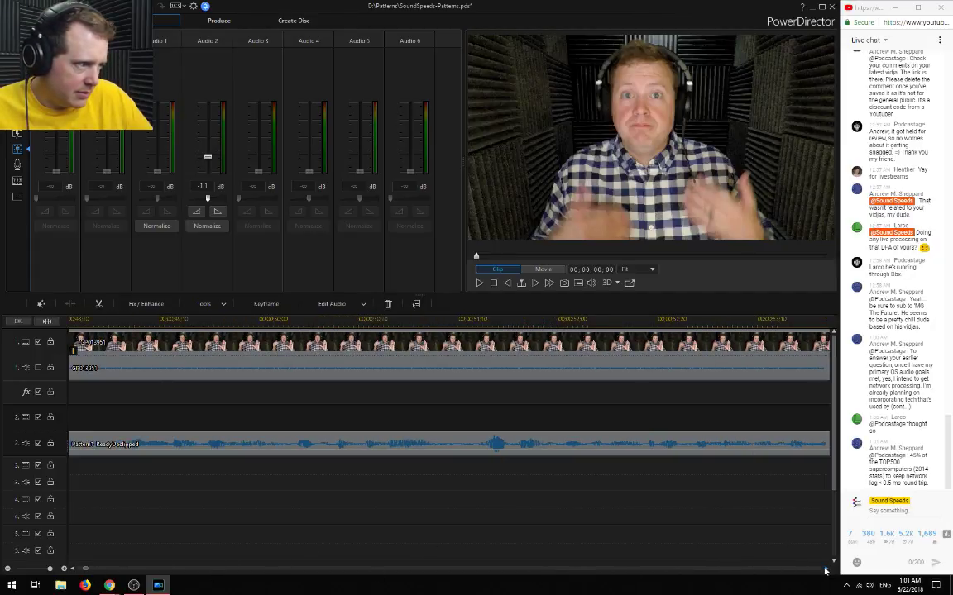
{"action": "left_click", "coordinate": [824, 570]}
{"action": "left_click", "coordinate": [824, 571]}
{"action": "left_click", "coordinate": [825, 571]}
{"action": "left_click", "coordinate": [824, 570]}
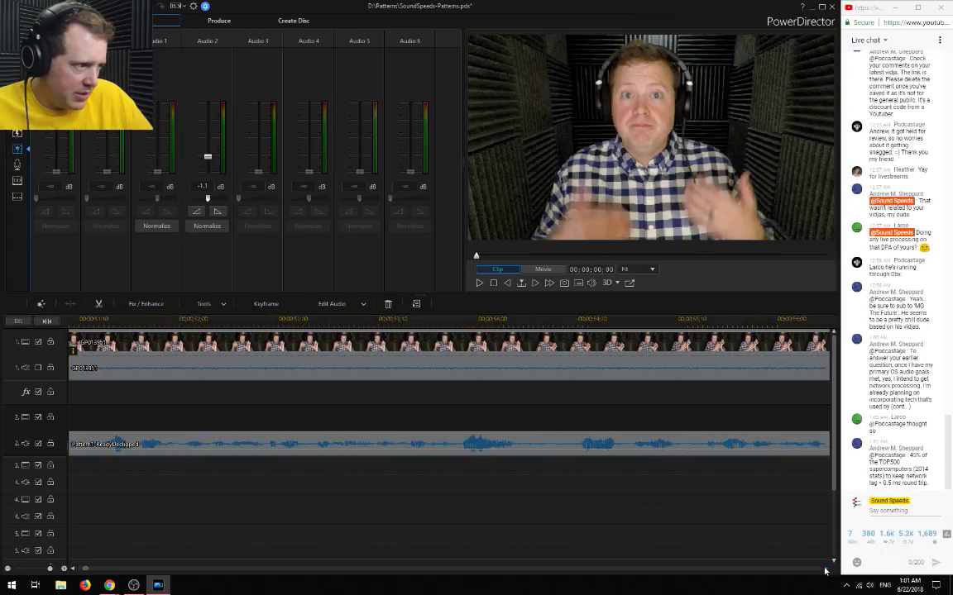
{"action": "left_click", "coordinate": [824, 571]}
{"action": "left_click", "coordinate": [824, 571]}
{"action": "left_click", "coordinate": [824, 571]}
{"action": "left_click", "coordinate": [824, 571]}
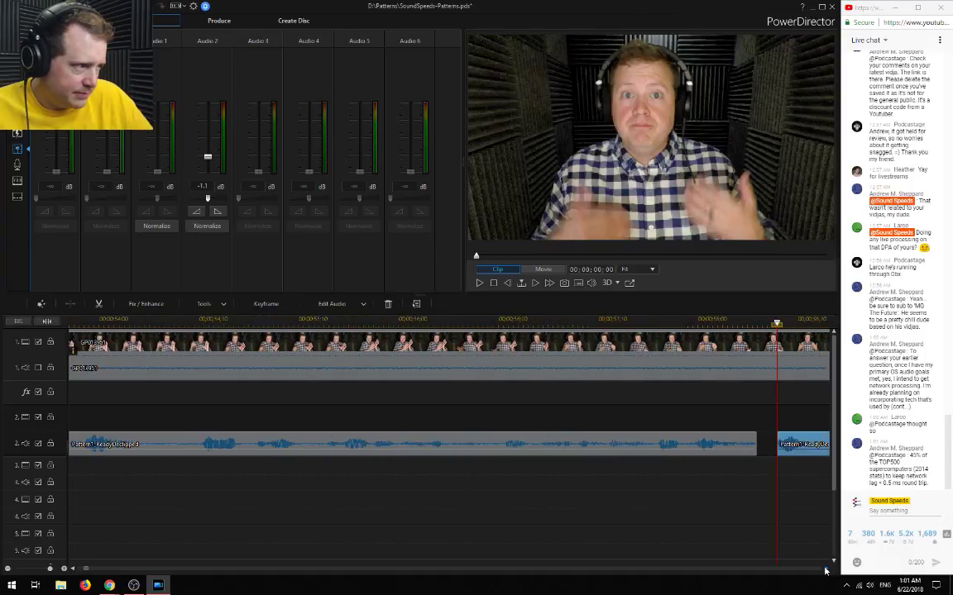
{"action": "left_click", "coordinate": [692, 324]}
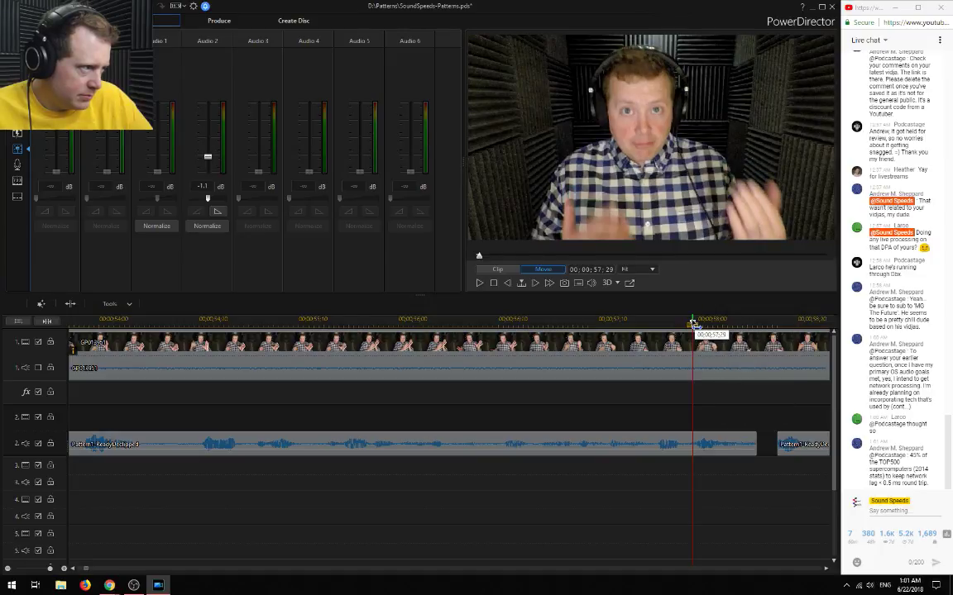
{"action": "left_click", "coordinate": [734, 445]}
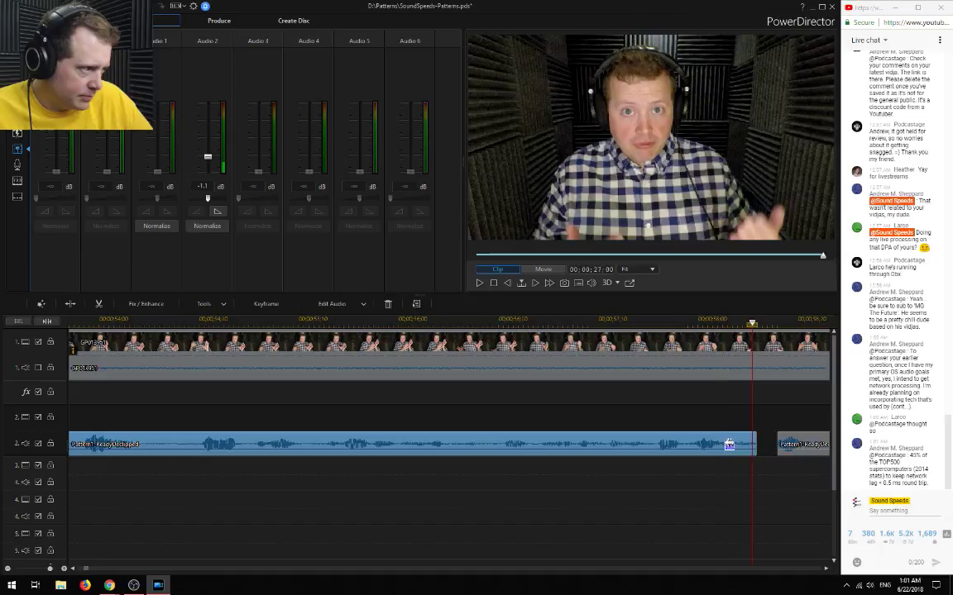
{"action": "left_click", "coordinate": [725, 444]}
{"action": "left_click_drag", "start_coordinate": [725, 444], "coordinate": [725, 444]}
{"action": "left_click", "coordinate": [761, 450]}
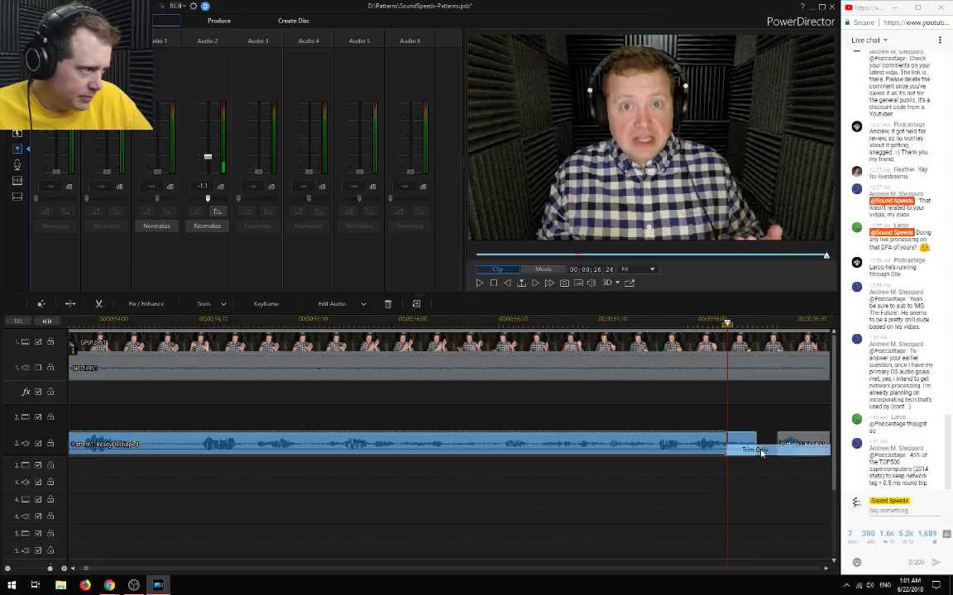
{"action": "left_click_drag", "start_coordinate": [806, 444], "coordinate": [760, 444]}
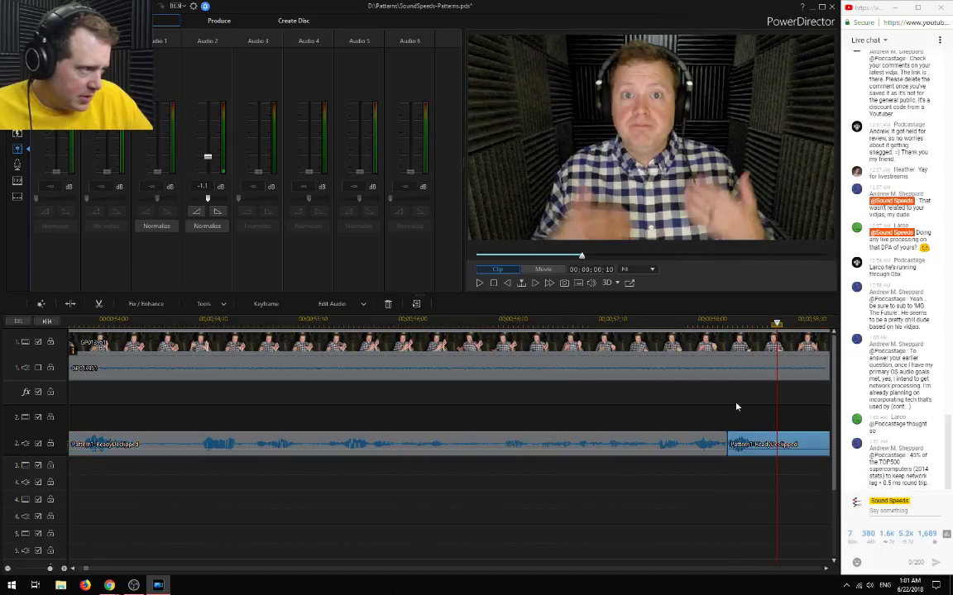
Play back the new join at 00;00;58;06 from shortly before it
{"action": "left_click", "coordinate": [651, 322]}
{"action": "left_click", "coordinate": [648, 507]}
{"action": "key", "text": "space"}
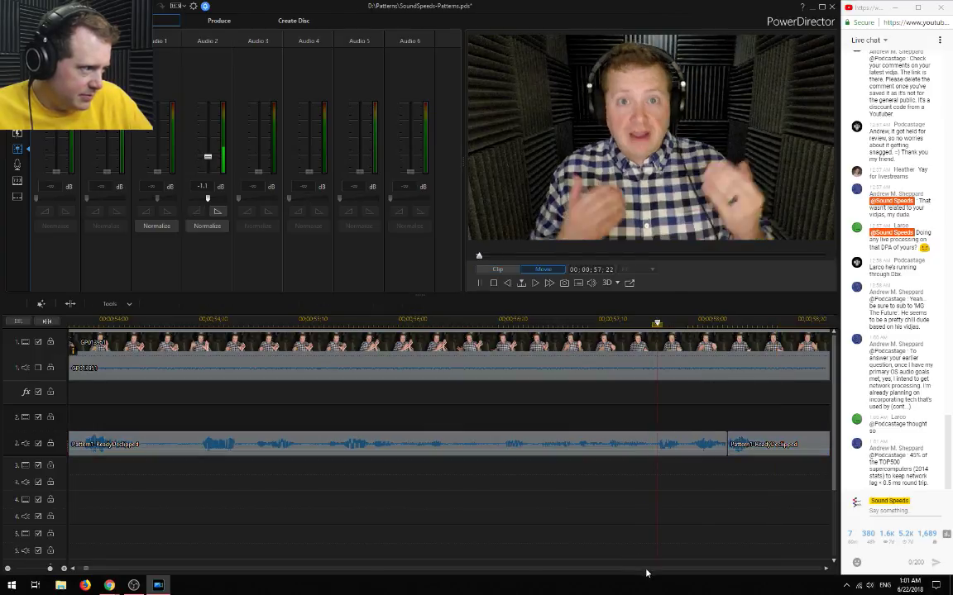
Move the following piece earlier to 00;00;58;01, overlapping the preceding clip with a crossfade
{"action": "left_click", "coordinate": [726, 322]}
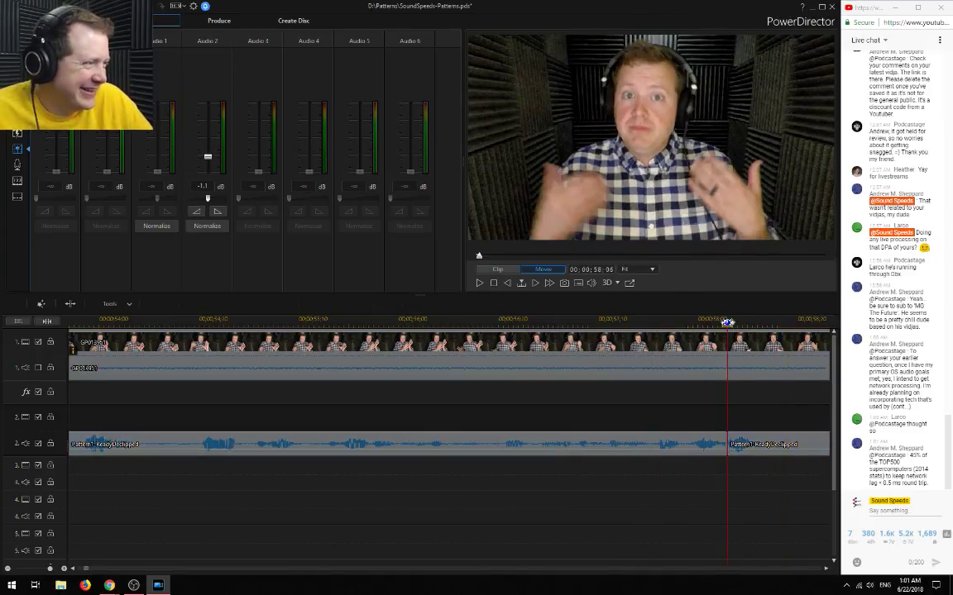
{"action": "scroll", "coordinate": [734, 468], "scroll_direction": "up", "scroll_amount": 2}
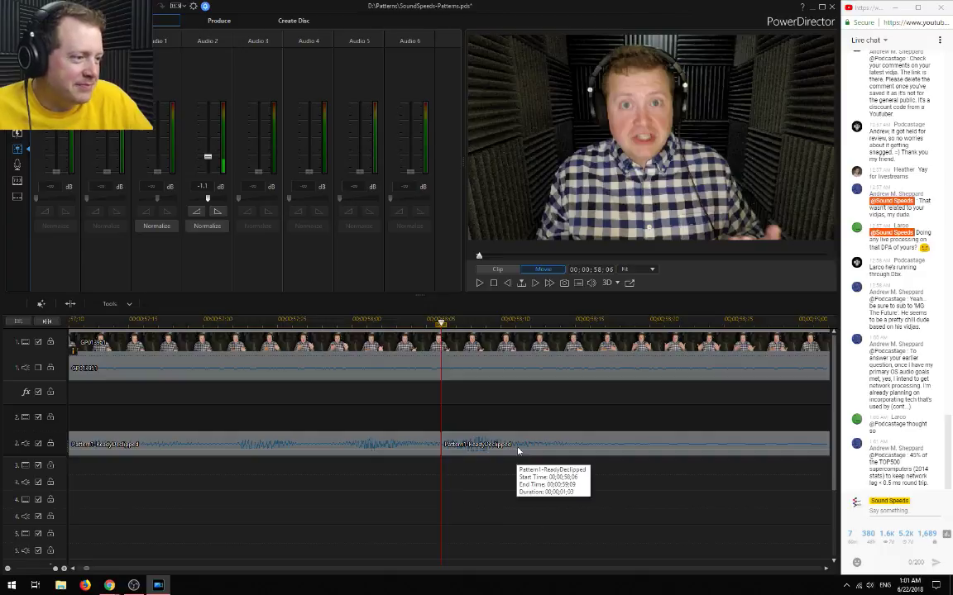
{"action": "left_click_drag", "start_coordinate": [517, 451], "coordinate": [497, 444]}
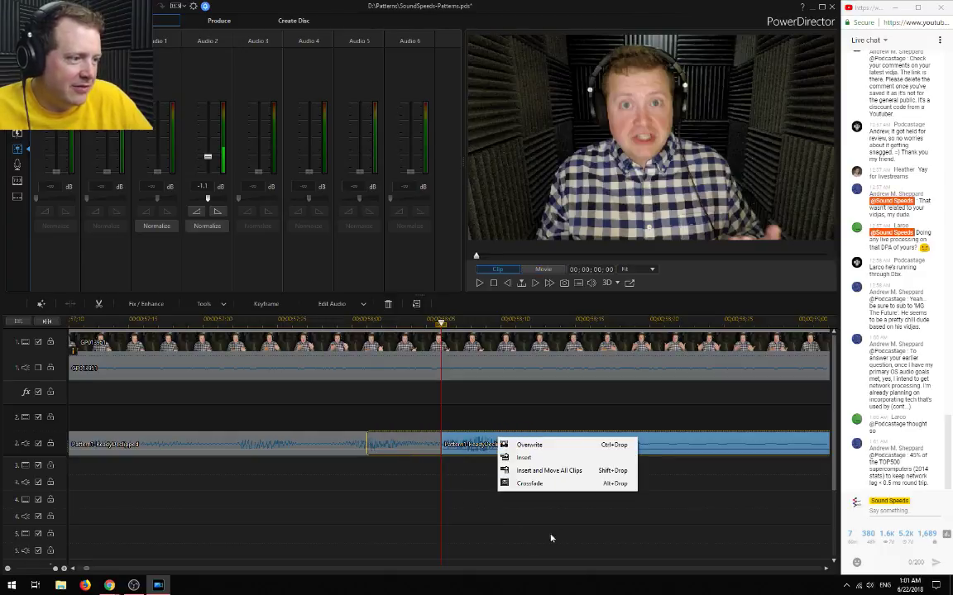
{"action": "left_click", "coordinate": [529, 445]}
Play back the crossfaded join from shortly before the overlap
{"action": "left_click", "coordinate": [98, 323]}
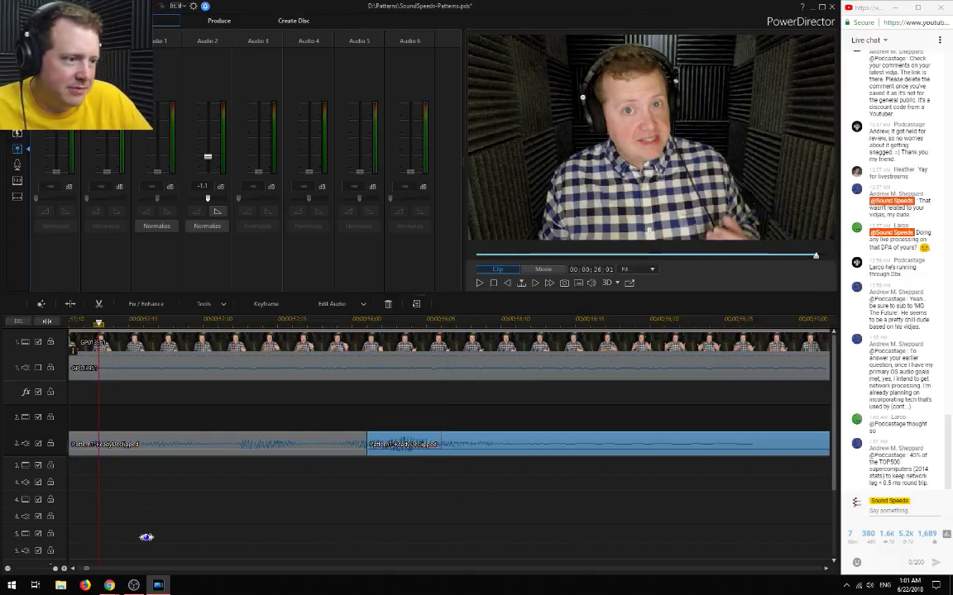
{"action": "left_click", "coordinate": [146, 538]}
{"action": "key", "text": "space"}
{"action": "key", "text": "space"}
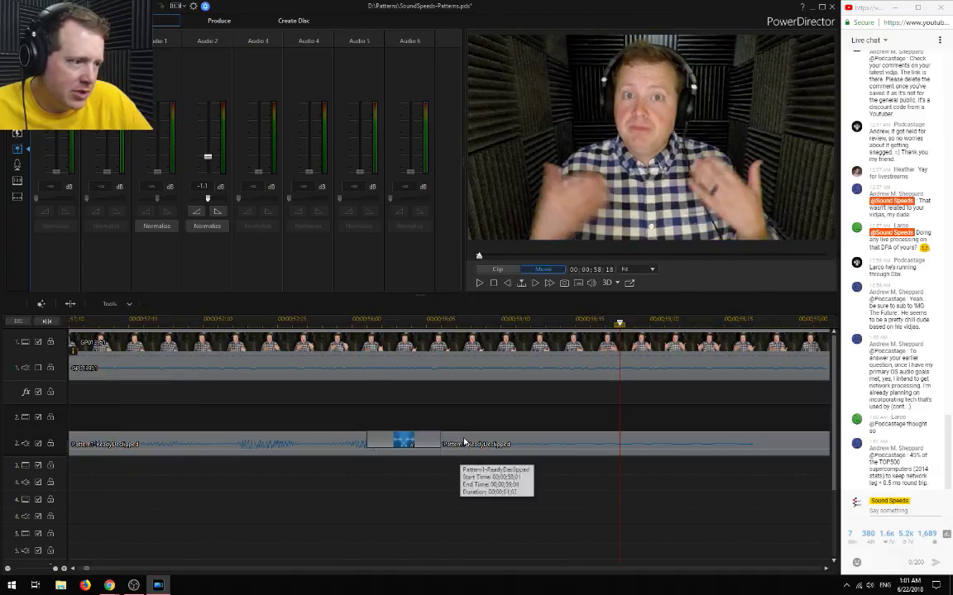
Move the following piece one frame earlier to 00;00;58;00, overlapping the preceding clip with a crossfade
{"action": "left_click", "coordinate": [464, 442]}
{"action": "left_click_drag", "start_coordinate": [502, 440], "coordinate": [484, 439]}
{"action": "left_click", "coordinate": [510, 485]}
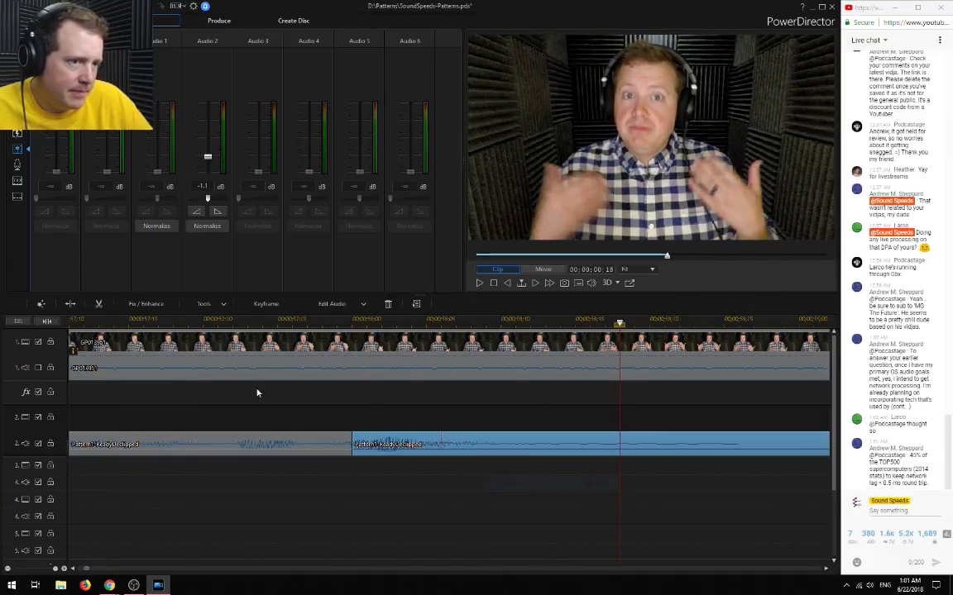
Play back the crossfaded join at 00;00;58;00 from shortly before the overlap
{"action": "left_click", "coordinate": [89, 324]}
{"action": "left_click", "coordinate": [86, 507]}
{"action": "key", "text": "space"}
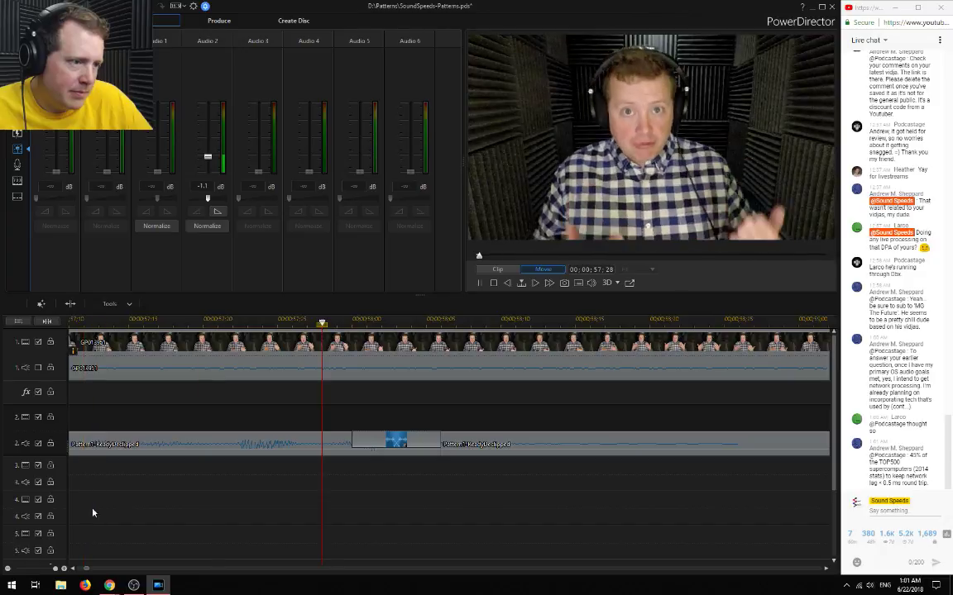
Move the following piece one frame earlier to 00;00;57;29, overlapping the preceding clip with a crossfade, and play back the join
{"action": "left_click", "coordinate": [502, 440]}
{"action": "left_click_drag", "start_coordinate": [502, 440], "coordinate": [482, 439]}
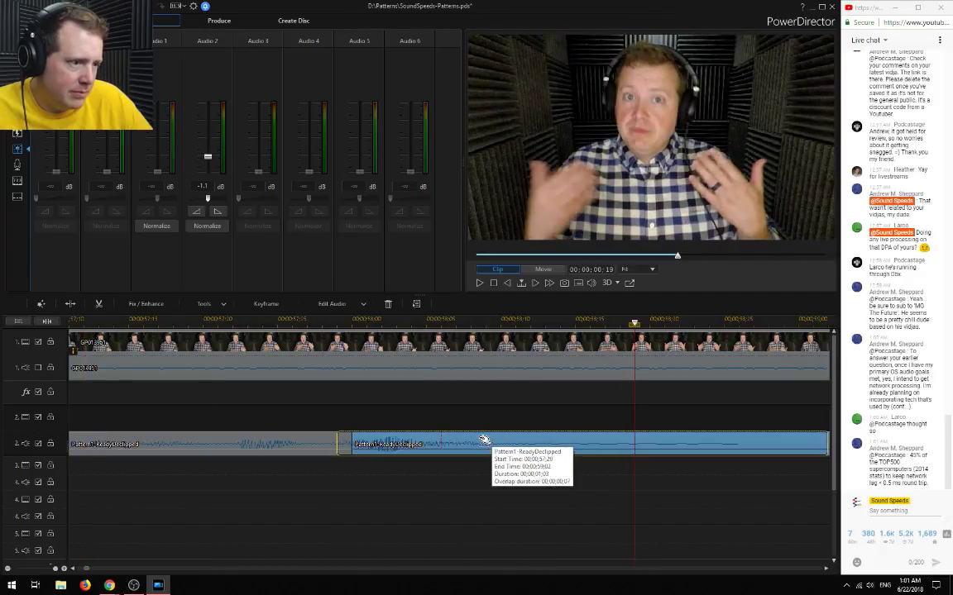
{"action": "left_click", "coordinate": [519, 486]}
{"action": "left_click", "coordinate": [82, 322]}
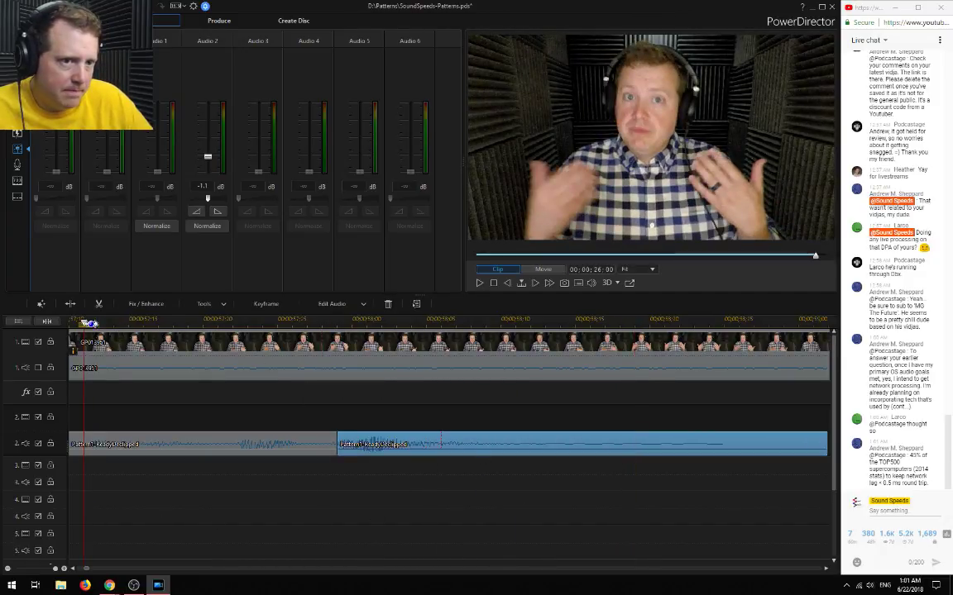
{"action": "left_click", "coordinate": [111, 532]}
{"action": "key", "text": "space"}
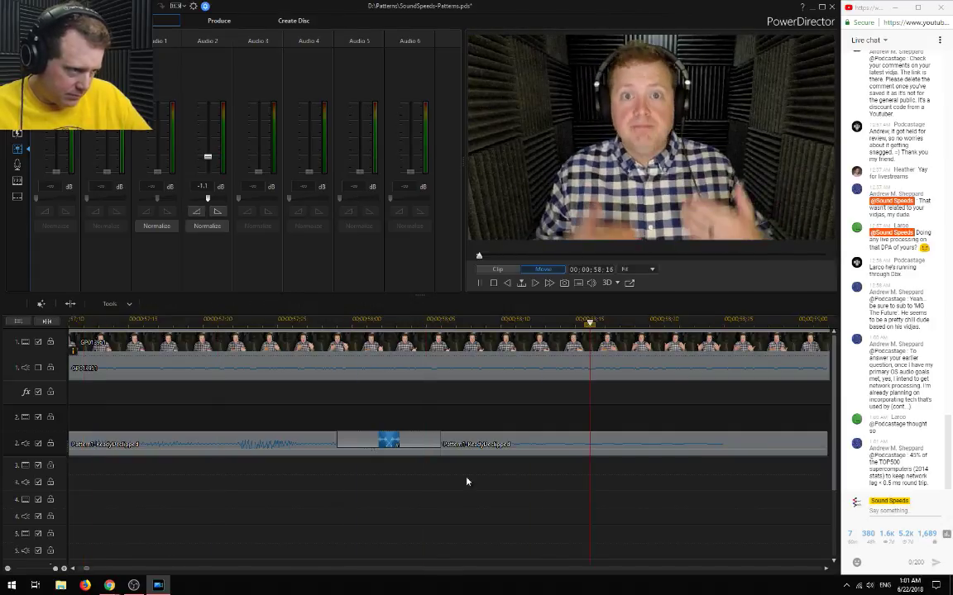
Move the following piece one more frame earlier to 00;00;57;28 with a crossfade, and play back the join
{"action": "left_click", "coordinate": [484, 448]}
{"action": "left_click_drag", "start_coordinate": [512, 442], "coordinate": [498, 443]}
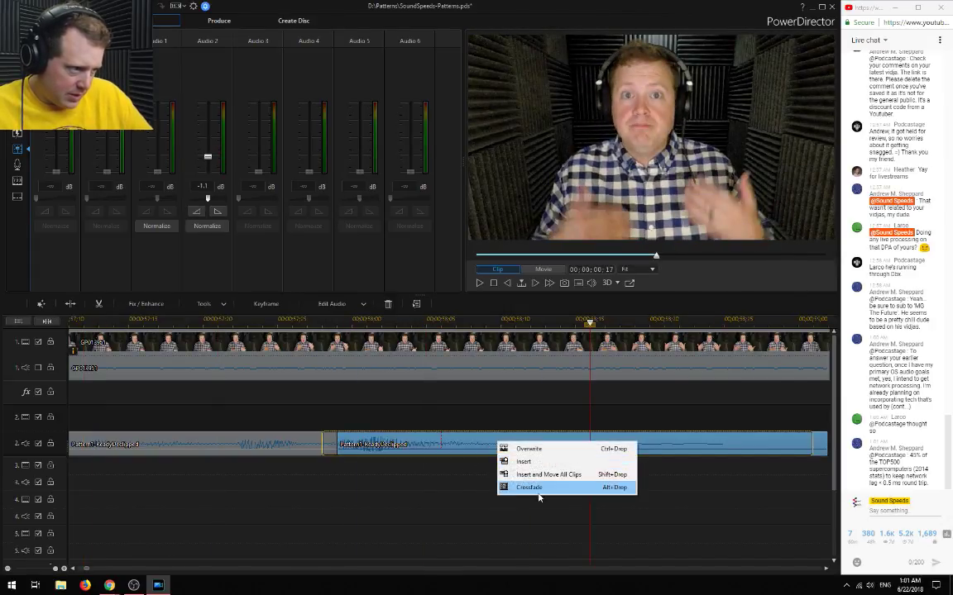
{"action": "left_click", "coordinate": [512, 486]}
{"action": "left_click", "coordinate": [94, 326]}
{"action": "left_click", "coordinate": [90, 485]}
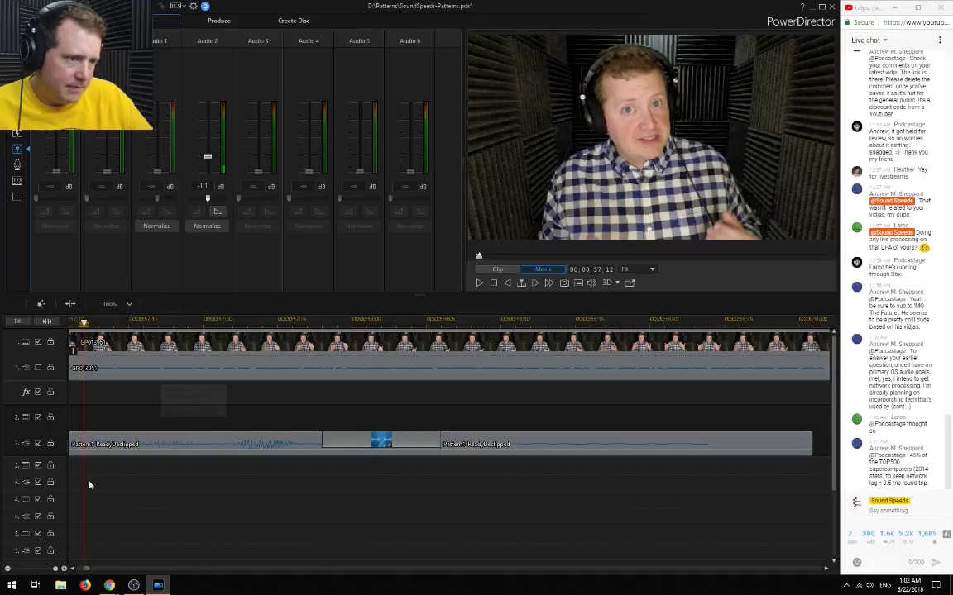
{"action": "key", "text": "space"}
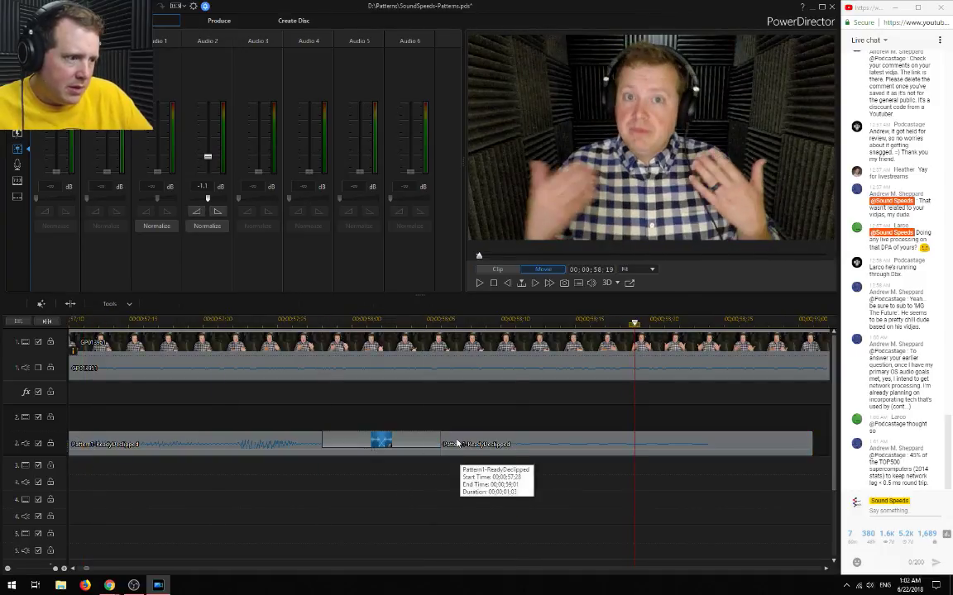
Move the following piece down to audio track 3 and trim the preceding clip's end to 00;00;57;29 with Trim and Move Clips
{"action": "left_click", "coordinate": [342, 444]}
{"action": "left_click_drag", "start_coordinate": [483, 444], "coordinate": [478, 483]}
{"action": "left_click", "coordinate": [369, 445]}
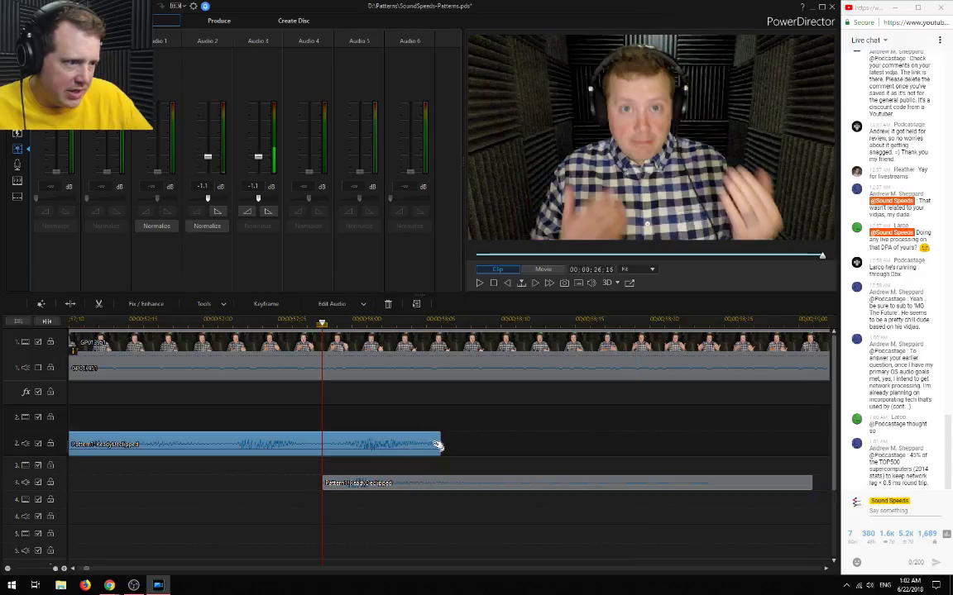
{"action": "right_click", "coordinate": [342, 445]}
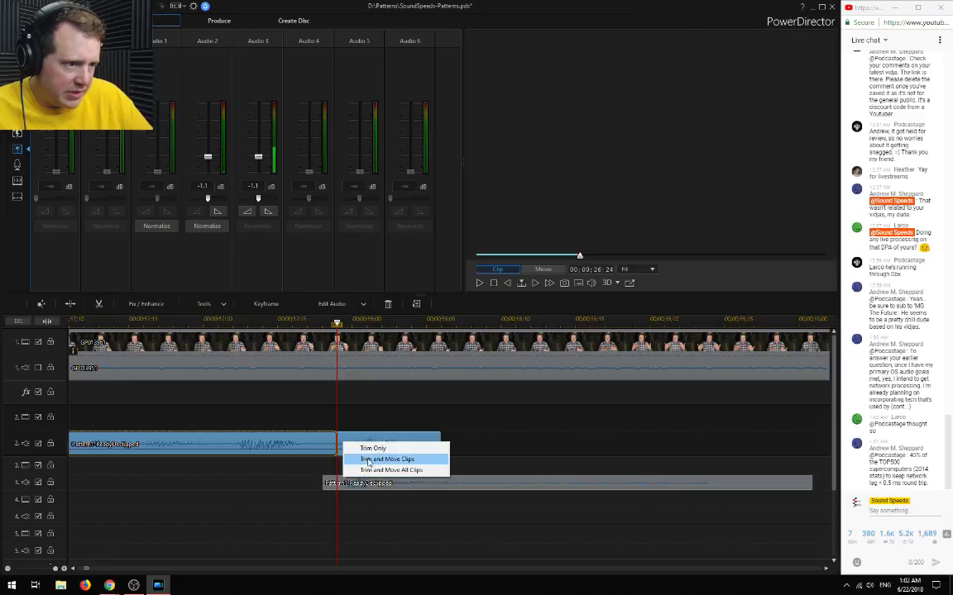
{"action": "left_click", "coordinate": [374, 459]}
Move the piece back to audio track 2 at 00;00;57;28, crossfading it with the trimmed clip, and play back the join
{"action": "left_click_drag", "start_coordinate": [372, 485], "coordinate": [380, 456]}
{"action": "left_click", "coordinate": [388, 484]}
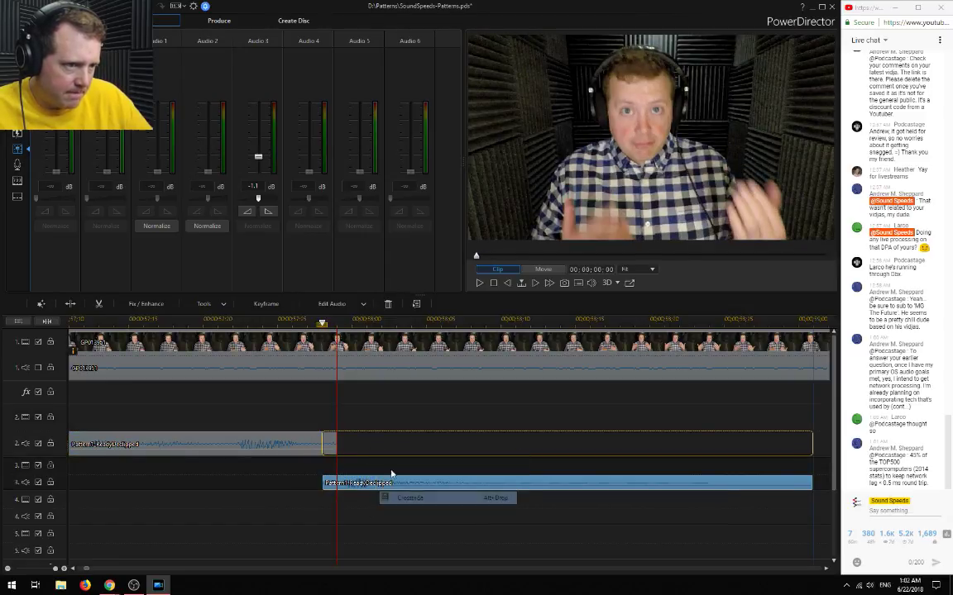
{"action": "left_click", "coordinate": [120, 557]}
{"action": "key", "text": "space"}
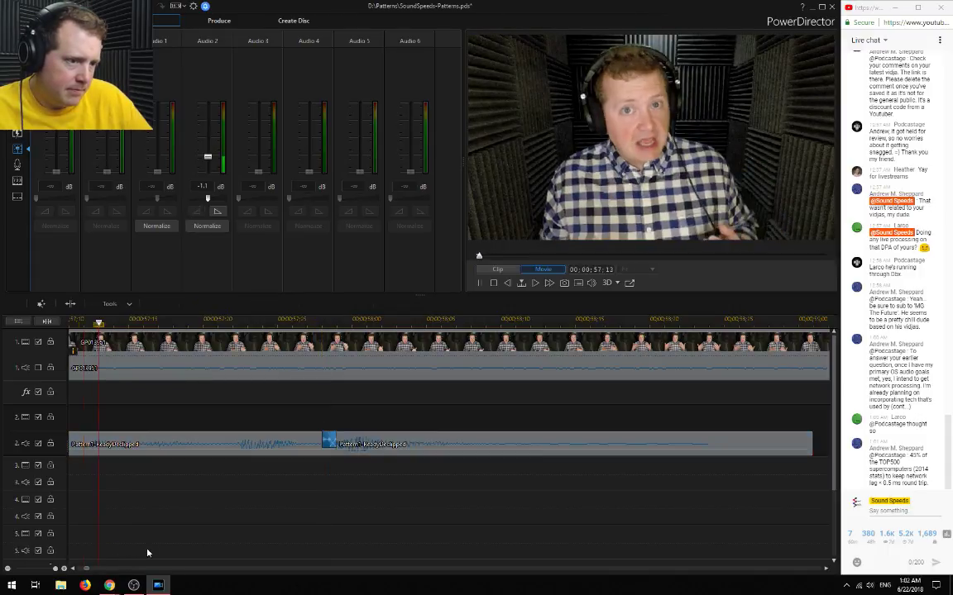
{"action": "left_click", "coordinate": [82, 323]}
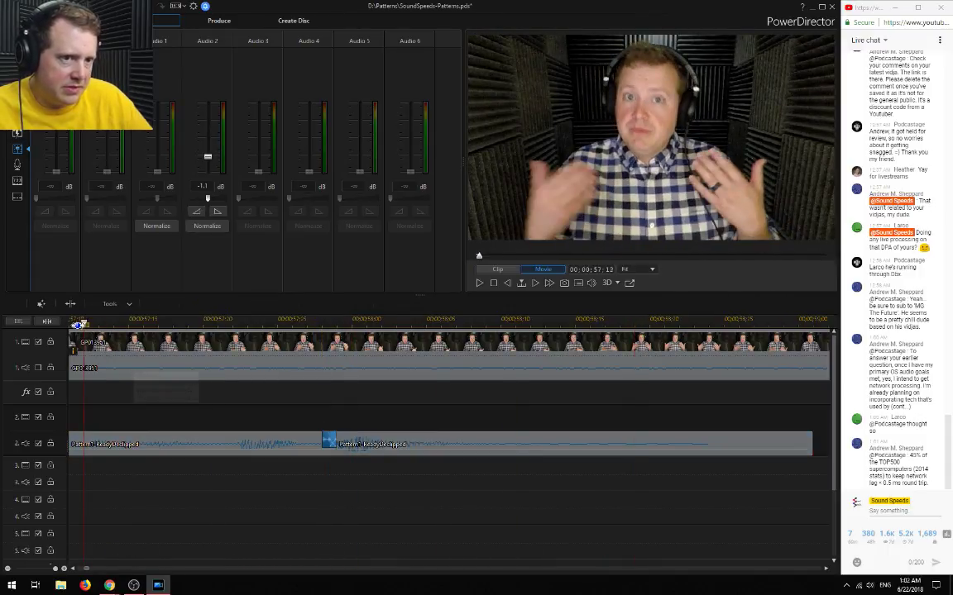
{"action": "key", "text": "space"}
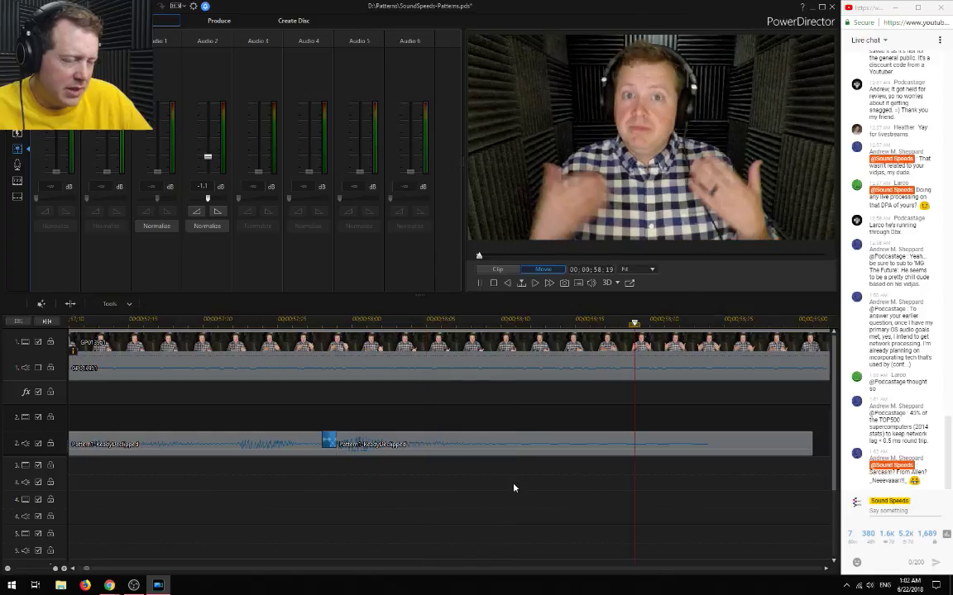
Shift the following piece one frame later to 00;00;57;29 and play back the join
{"action": "left_click", "coordinate": [360, 444]}
{"action": "left_click_drag", "start_coordinate": [358, 441], "coordinate": [373, 445]}
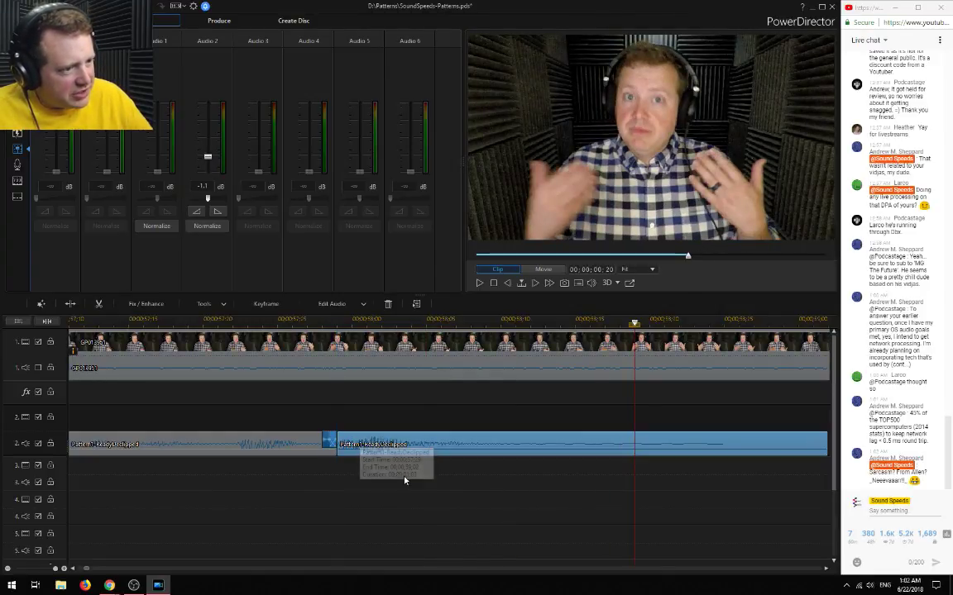
{"action": "left_click", "coordinate": [133, 470]}
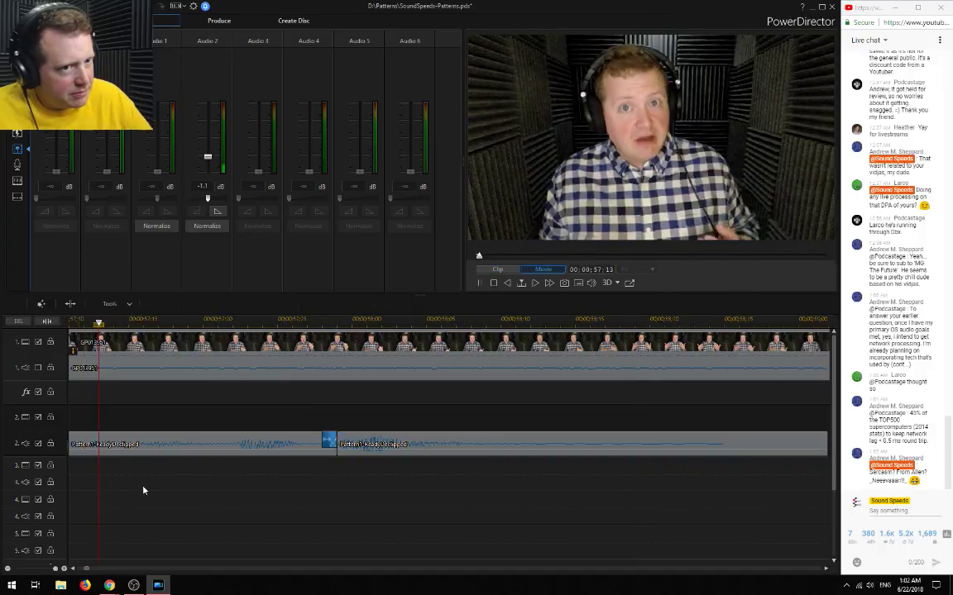
Move the following piece later to 00;00;58;03 and extend the preceding clip's end to 00;00;58;00
{"action": "mouse_move", "coordinate": [385, 445]}
{"action": "left_mouse_down"}
{"action": "mouse_move", "coordinate": [366, 442]}
{"action": "mouse_move", "coordinate": [403, 442]}
{"action": "left_mouse_up"}
{"action": "left_click", "coordinate": [331, 444]}
{"action": "left_click_drag", "start_coordinate": [336, 445], "coordinate": [350, 445]}
Move the following piece back to 00;00;57;29, overlapping the extended clip with a one-frame crossfade, and play back the join
{"action": "left_click", "coordinate": [433, 445]}
{"action": "left_click_drag", "start_coordinate": [433, 444], "coordinate": [386, 442]}
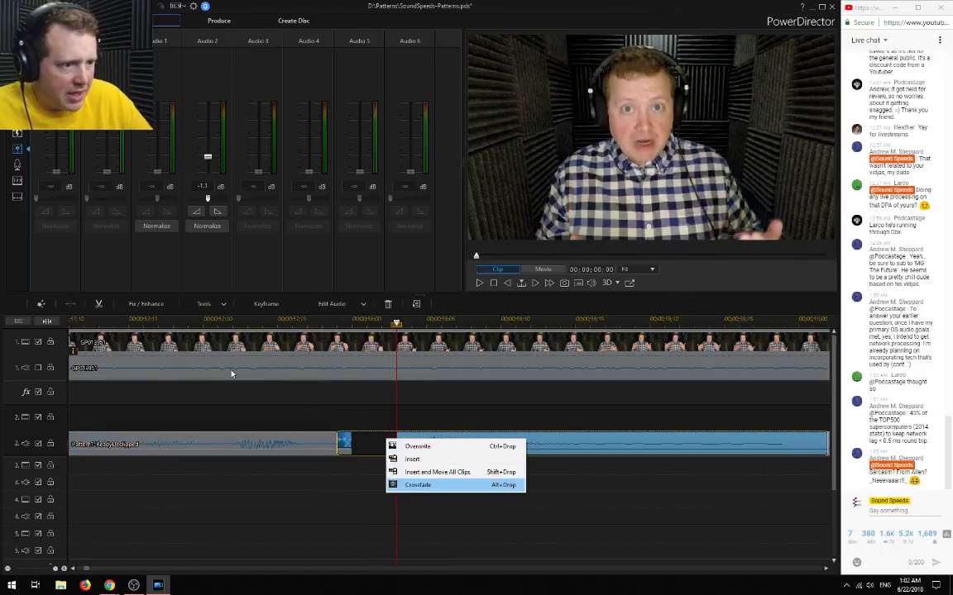
{"action": "left_click", "coordinate": [435, 485]}
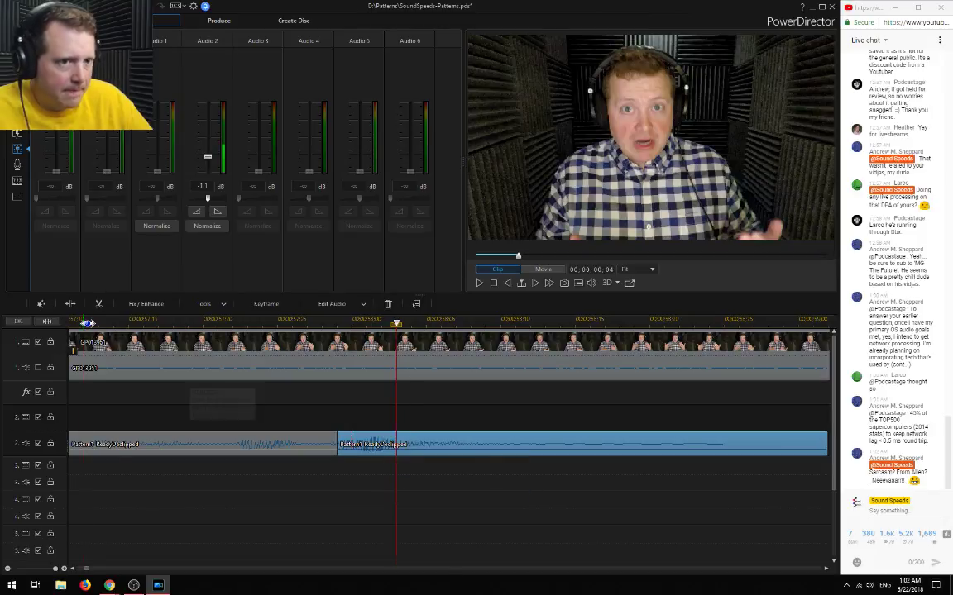
{"action": "key", "text": "space"}
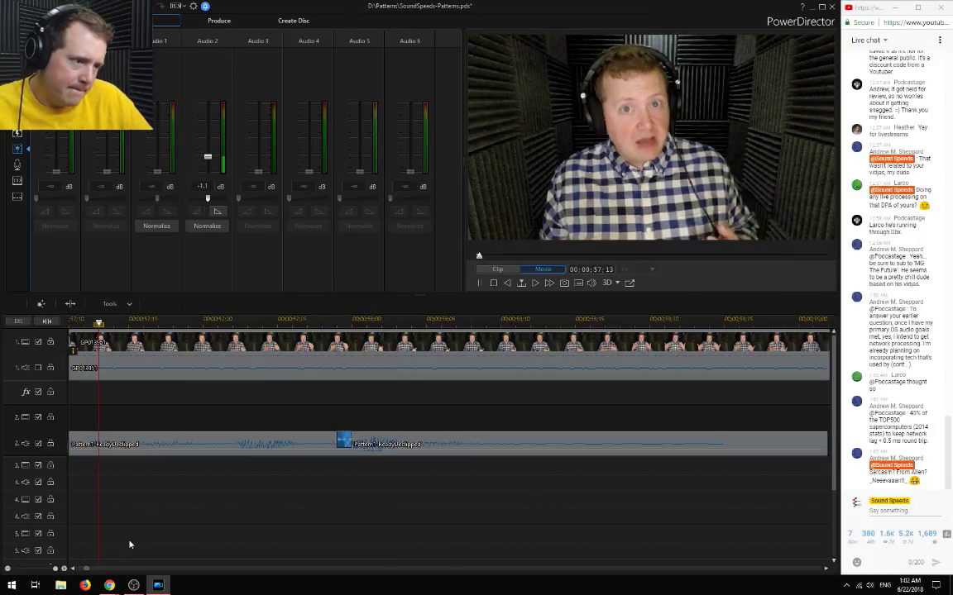
{"action": "key", "text": "space"}
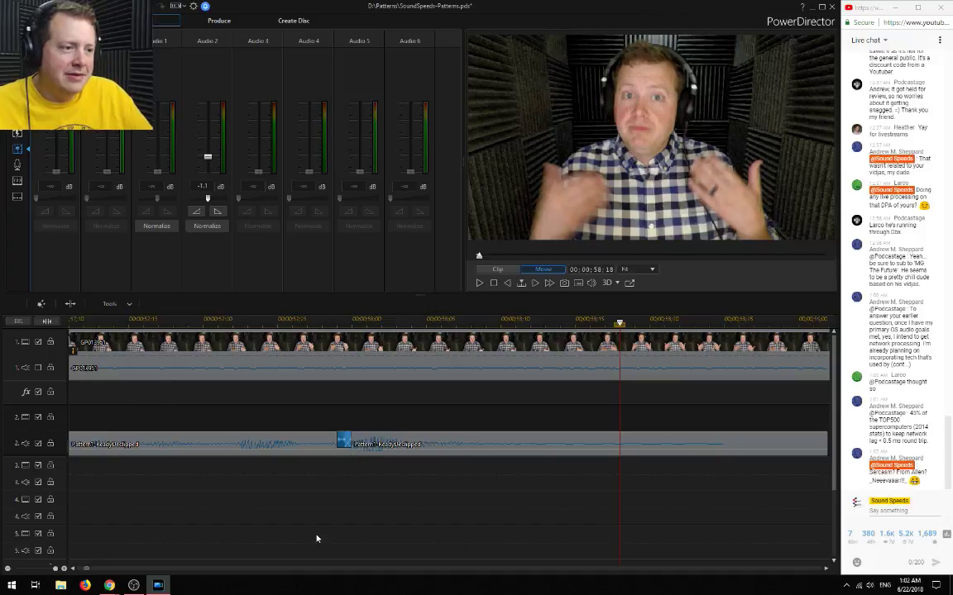
Extend the end of the following piece to 00;00;59;08 and remove the short separate clip after it, leaving the gap
{"action": "scroll", "coordinate": [245, 510], "scroll_direction": "down", "scroll_amount": 2}
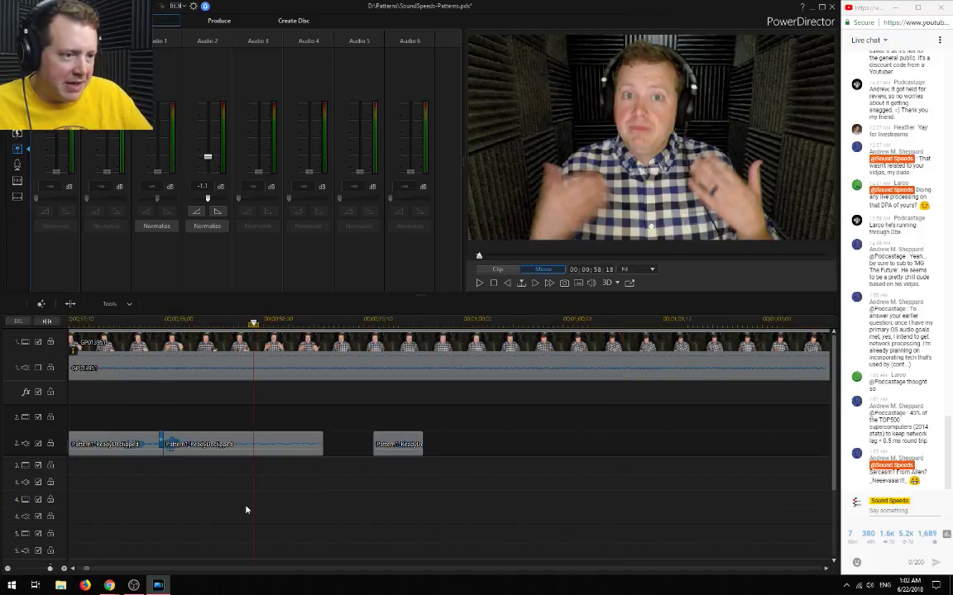
{"action": "left_click", "coordinate": [321, 445]}
{"action": "left_click_drag", "start_coordinate": [327, 444], "coordinate": [353, 444]}
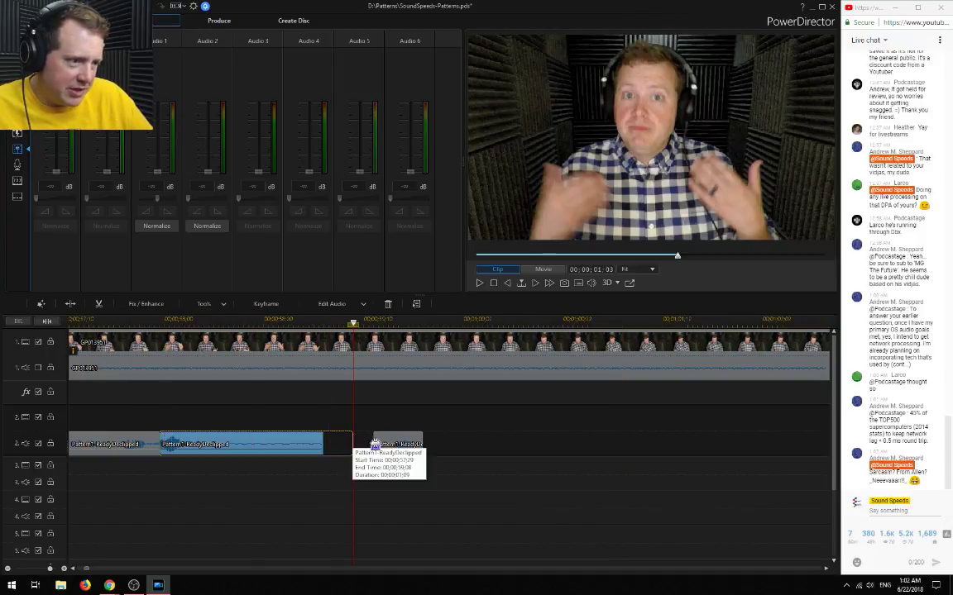
{"action": "left_click", "coordinate": [396, 445]}
{"action": "key", "text": "Delete"}
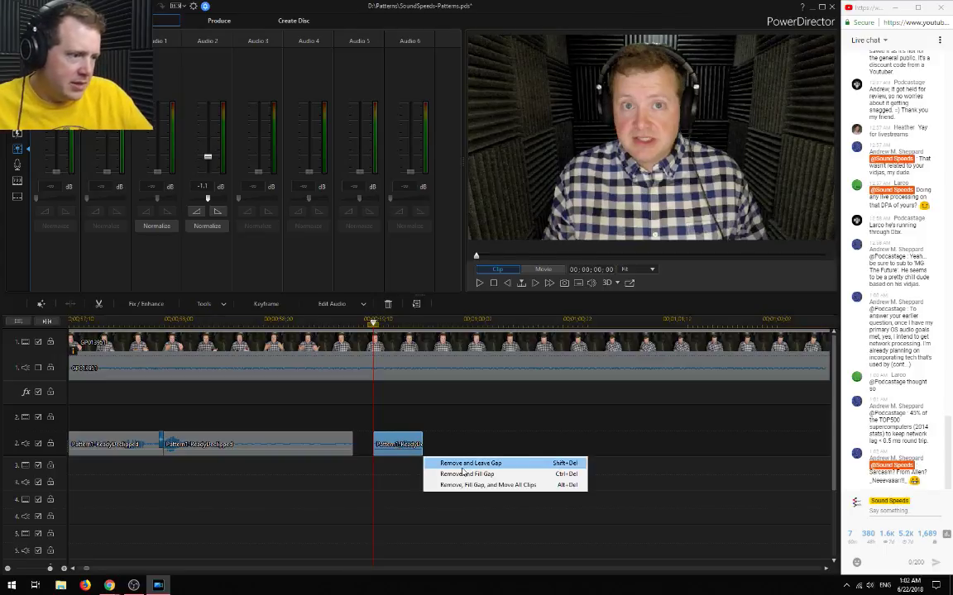
{"action": "left_click", "coordinate": [464, 463]}
Play back the crossfaded join and the extended piece from shortly before 00;00;57;29
{"action": "left_click", "coordinate": [103, 321]}
{"action": "key", "text": "space"}
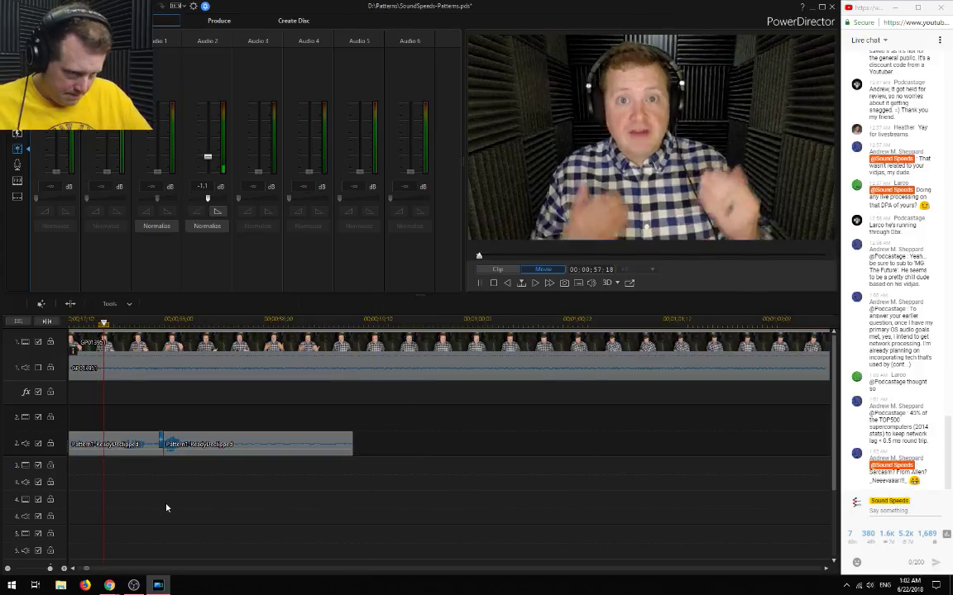
{"action": "left_click", "coordinate": [191, 372]}
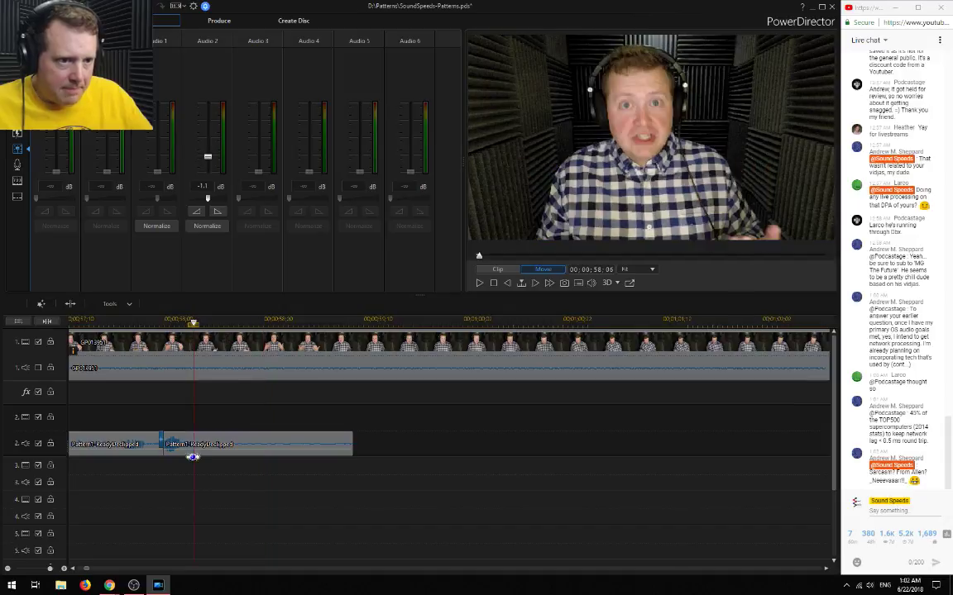
{"action": "scroll", "coordinate": [192, 456], "scroll_direction": "up", "scroll_amount": 3}
{"action": "left_click", "coordinate": [97, 321]}
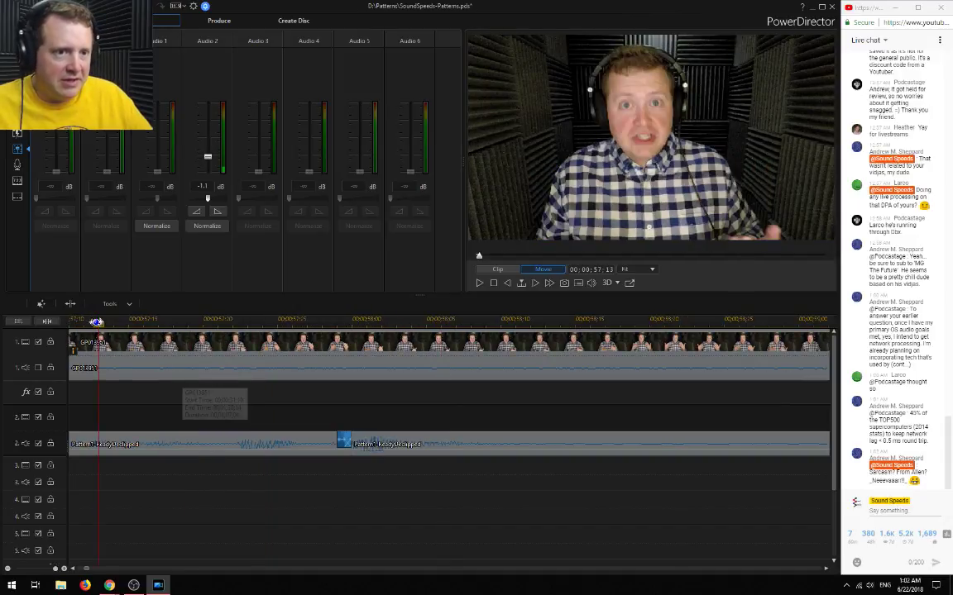
{"action": "key", "text": "space"}
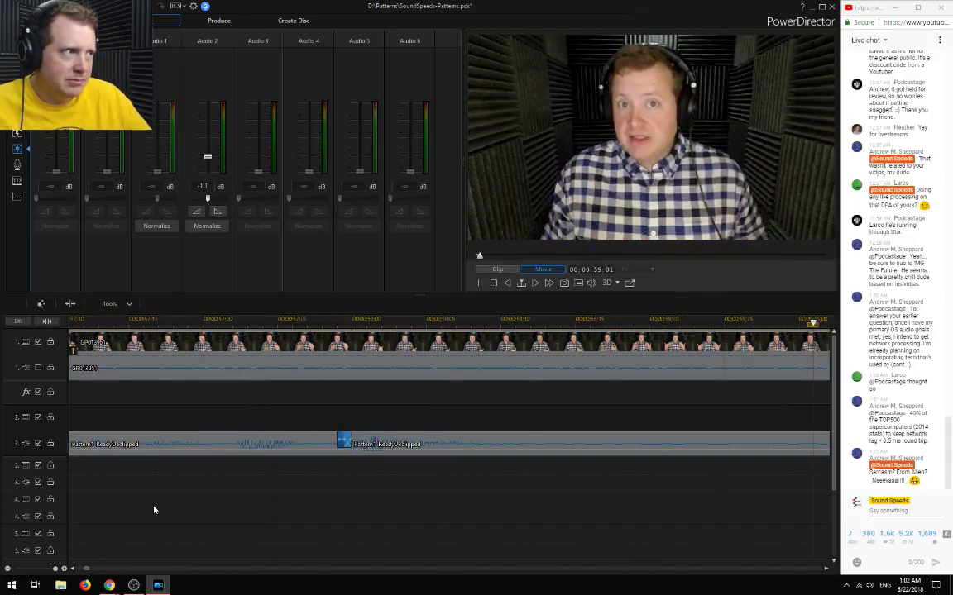
{"action": "key", "text": "space"}
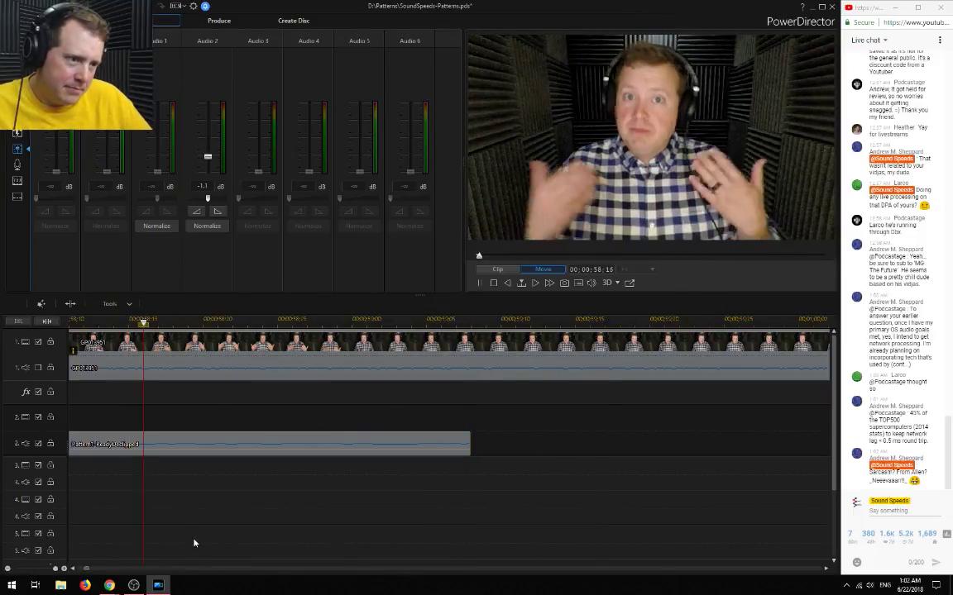
Play back the voice track from well before the join and inspect the crossfade at 00;00;57;29 closely
{"action": "left_click", "coordinate": [65, 569]}
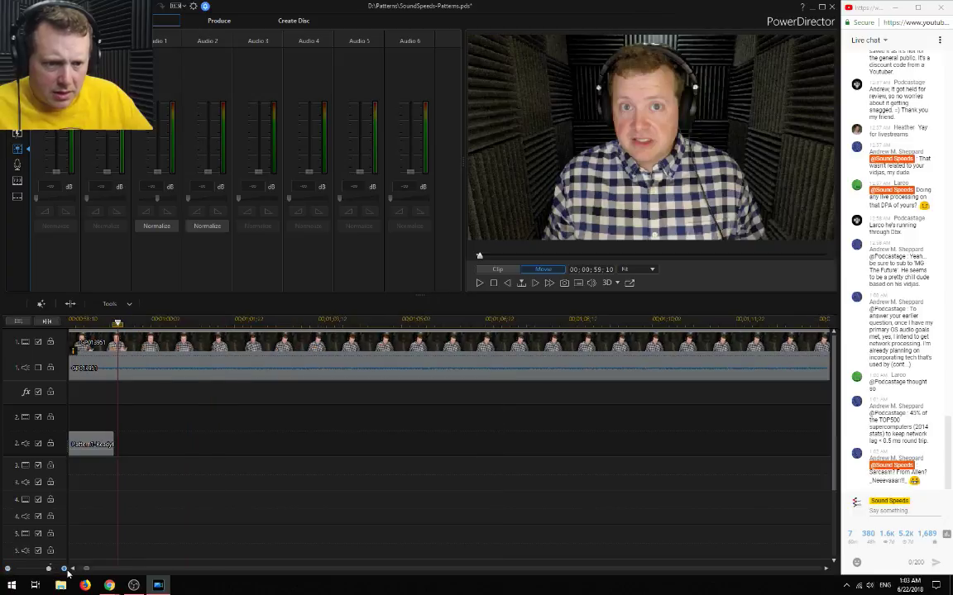
{"action": "left_click", "coordinate": [66, 569]}
{"action": "left_click", "coordinate": [65, 569]}
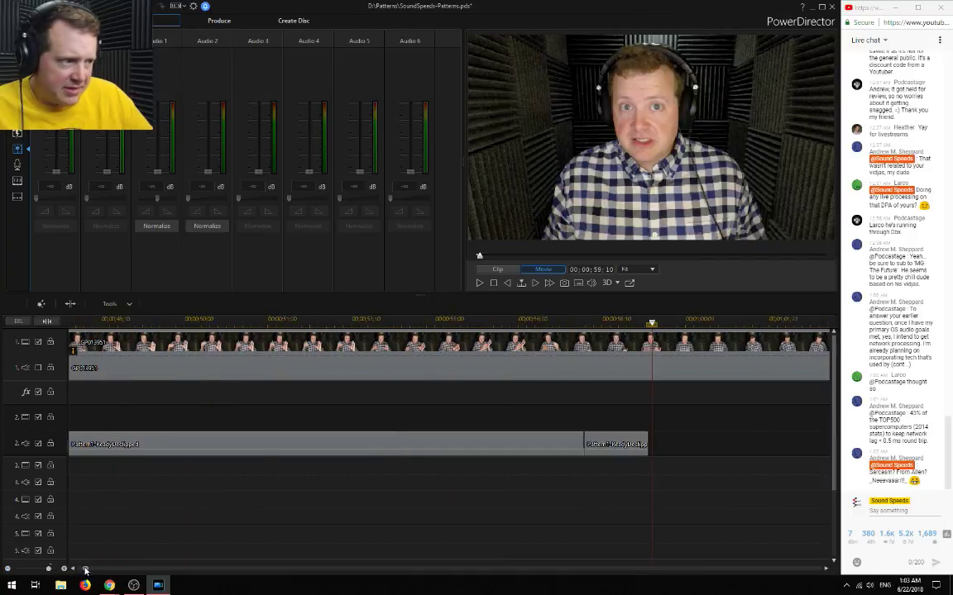
{"action": "left_click", "coordinate": [570, 321]}
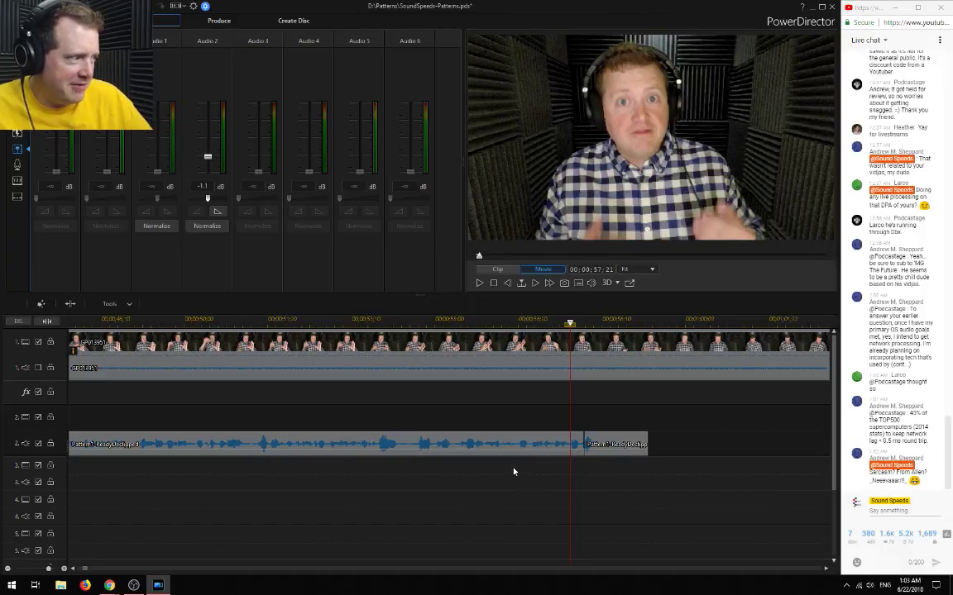
{"action": "scroll", "coordinate": [609, 466], "scroll_direction": "up", "scroll_amount": 3}
{"action": "key", "text": "space"}
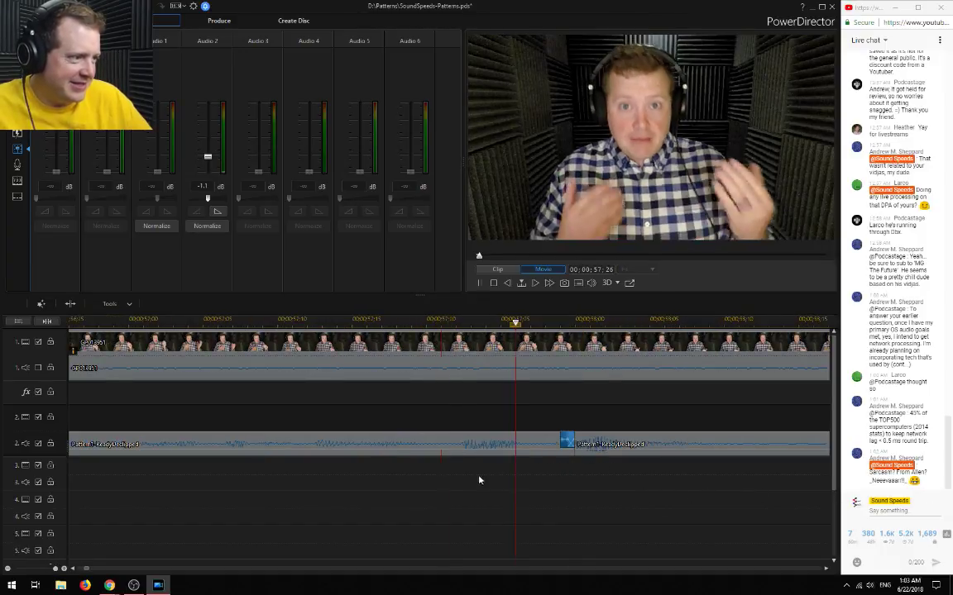
{"action": "key", "text": "space"}
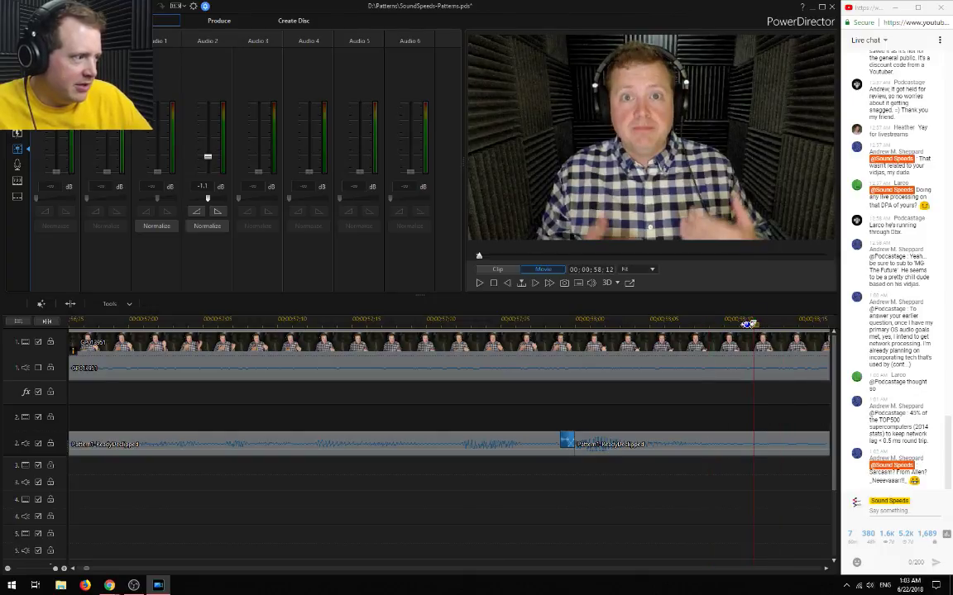
Replay the following piece from about 00;00;58;10 and again from just before the crossfade
{"action": "key", "text": "space"}
{"action": "key", "text": "space"}
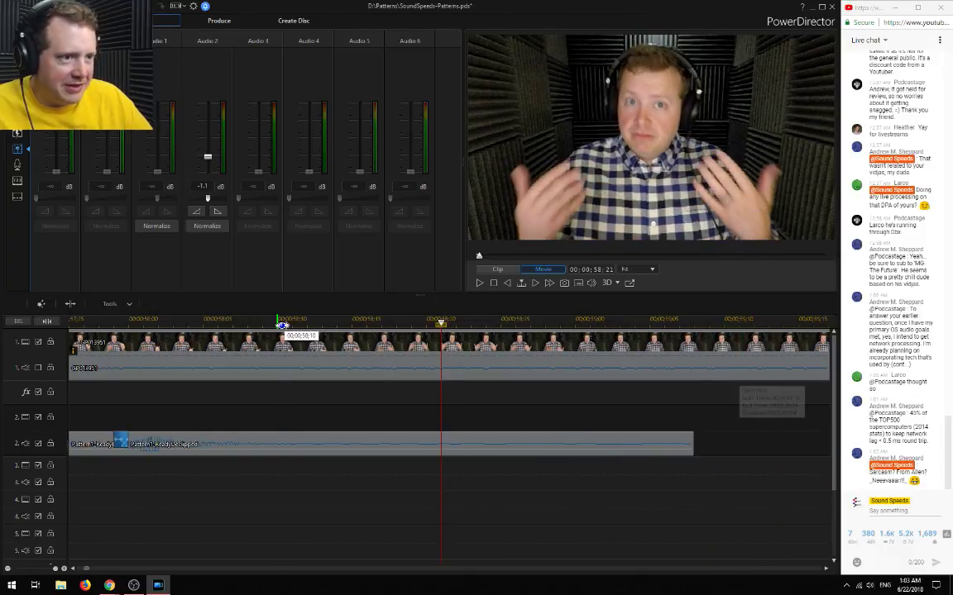
{"action": "left_click", "coordinate": [282, 324]}
{"action": "key", "text": "space"}
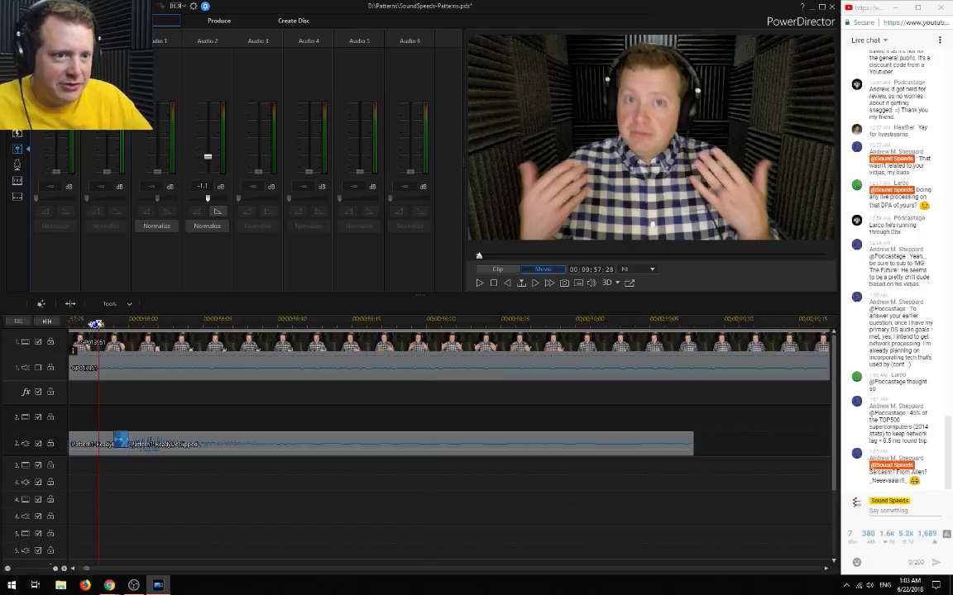
{"action": "left_click_drag", "start_coordinate": [96, 324], "coordinate": [185, 323]}
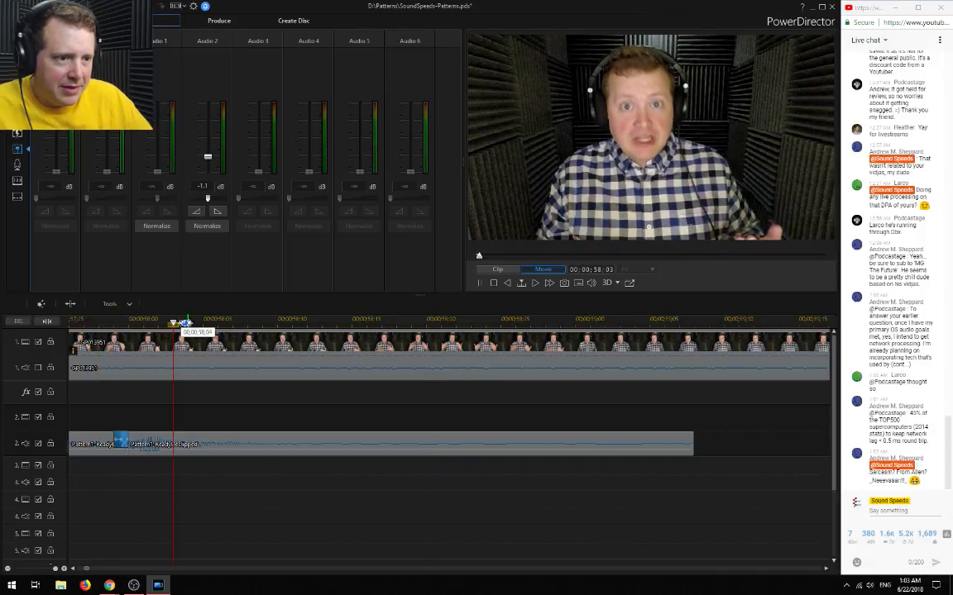
Split the video and voice tracks at 00;00;58;12 and delete the voice piece after the cut, leaving the gap
{"action": "key", "text": "space"}
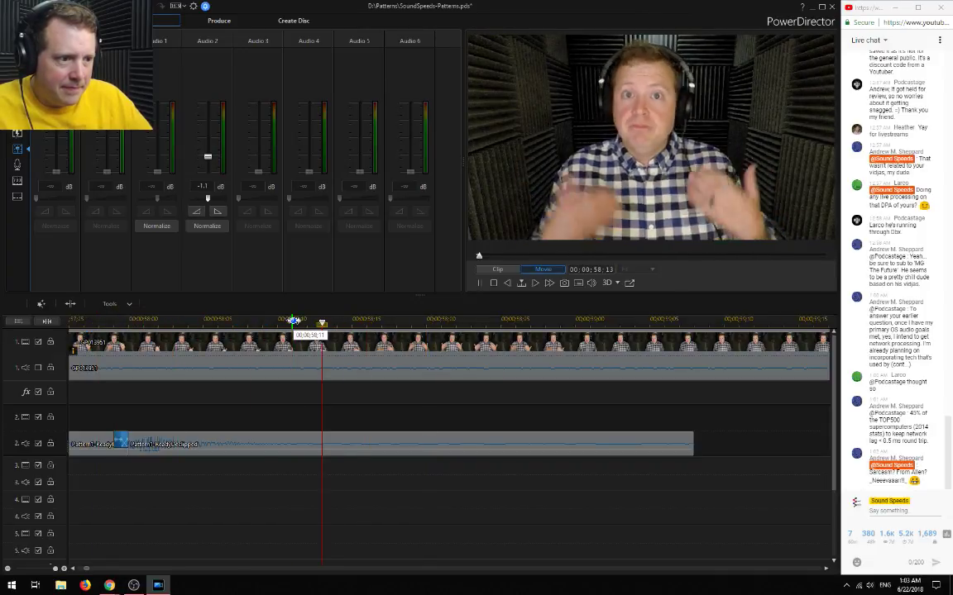
{"action": "left_click", "coordinate": [306, 321]}
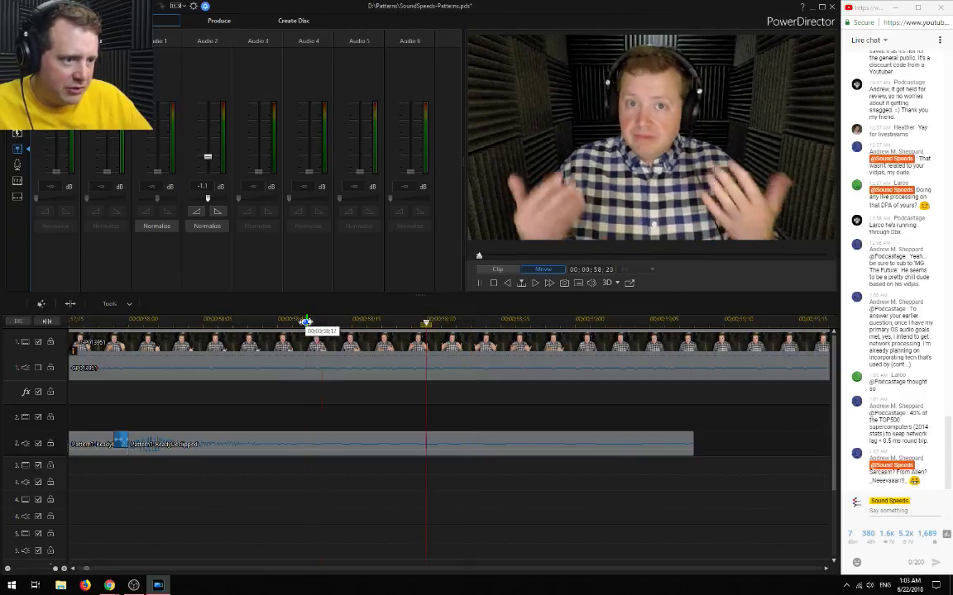
{"action": "key", "text": "space"}
{"action": "key", "text": "ctrl+t"}
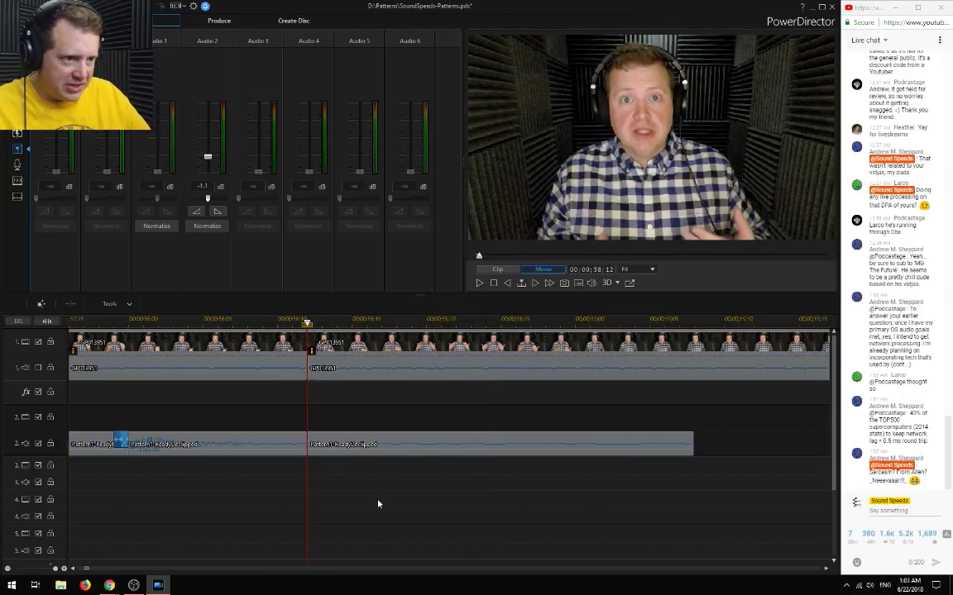
{"action": "left_click", "coordinate": [397, 446]}
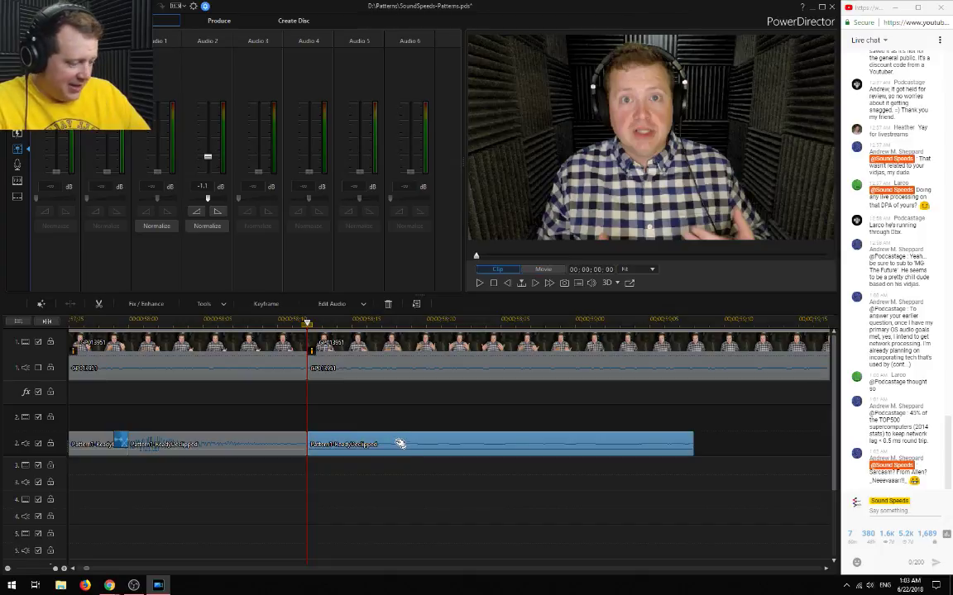
{"action": "key", "text": "Delete"}
{"action": "left_click", "coordinate": [769, 464]}
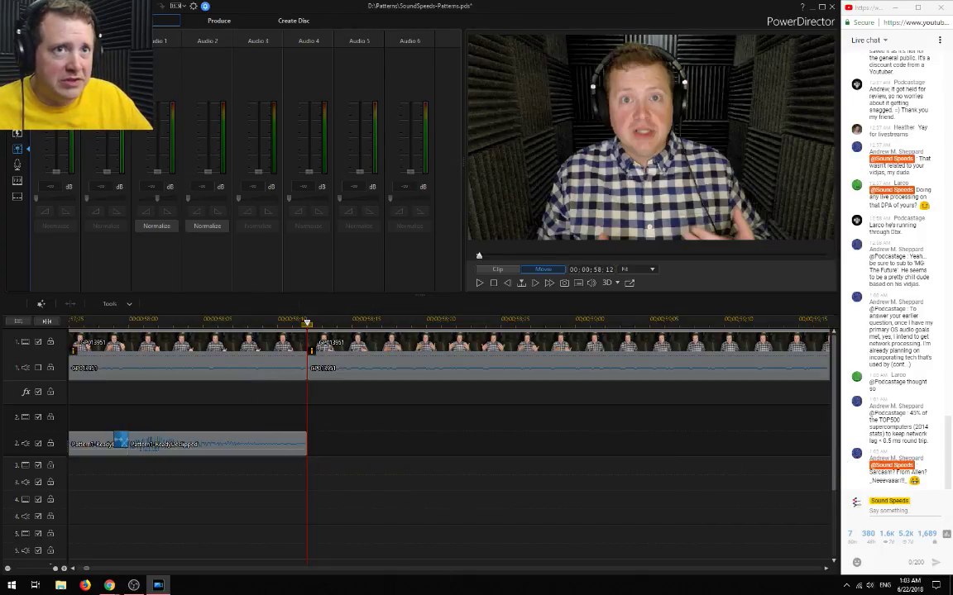
Remove the GP013951 video piece from 00;00;58;12 to 00;01;38;14 together with the voice piece ending there, leaving the gap
{"action": "left_click", "coordinate": [17, 54]}
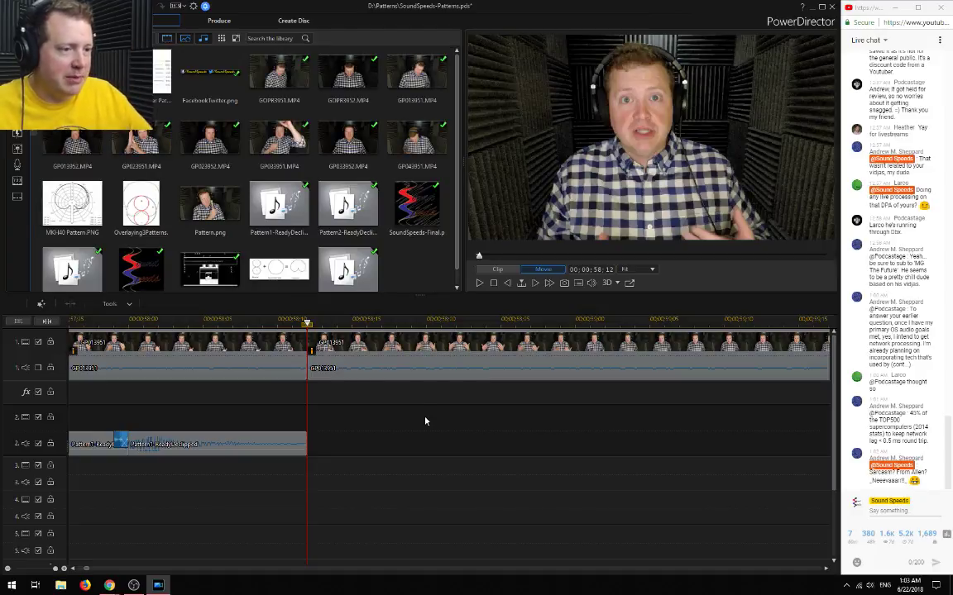
{"action": "scroll", "coordinate": [372, 504], "scroll_direction": "down", "scroll_amount": 2}
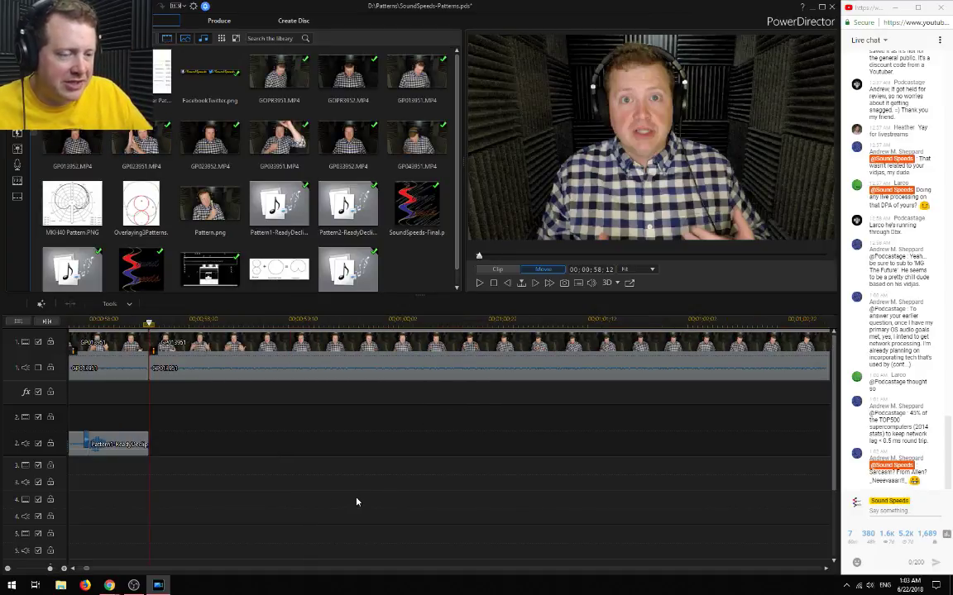
{"action": "scroll", "coordinate": [361, 502], "scroll_direction": "down", "scroll_amount": 3}
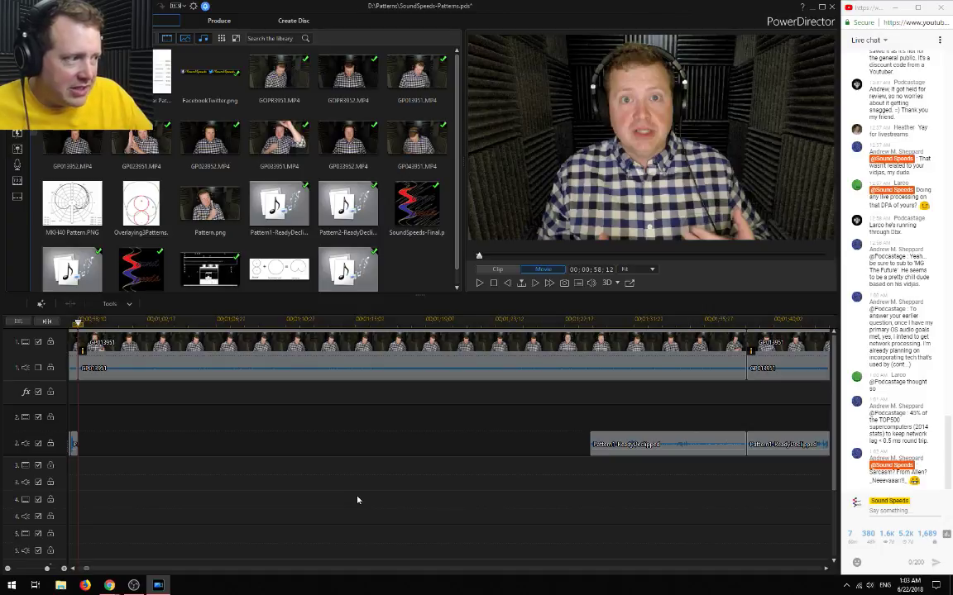
{"action": "scroll", "coordinate": [357, 499], "scroll_direction": "up", "scroll_amount": 1}
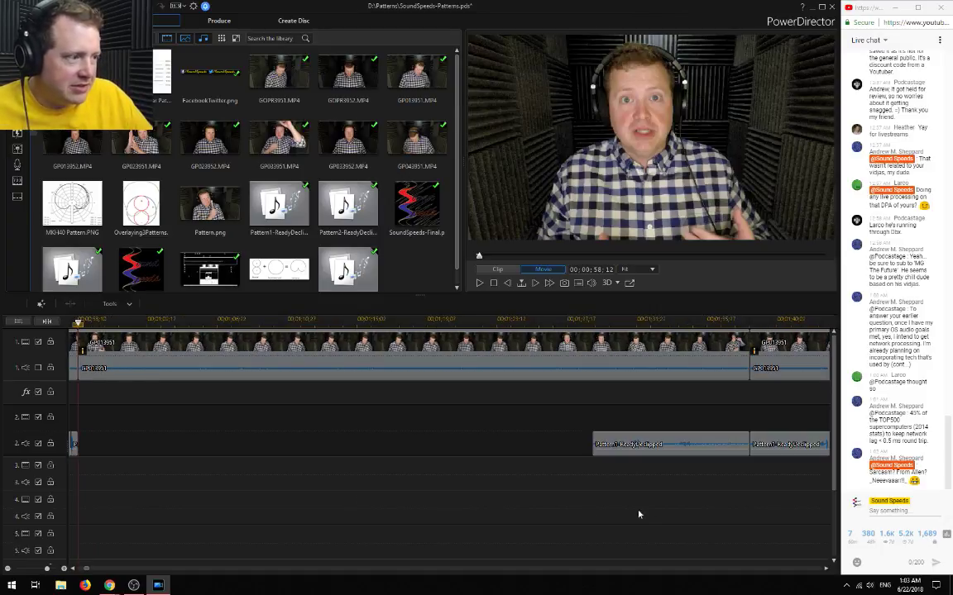
{"action": "left_click_drag", "start_coordinate": [639, 514], "coordinate": [501, 329]}
{"action": "right_click", "coordinate": [705, 387]}
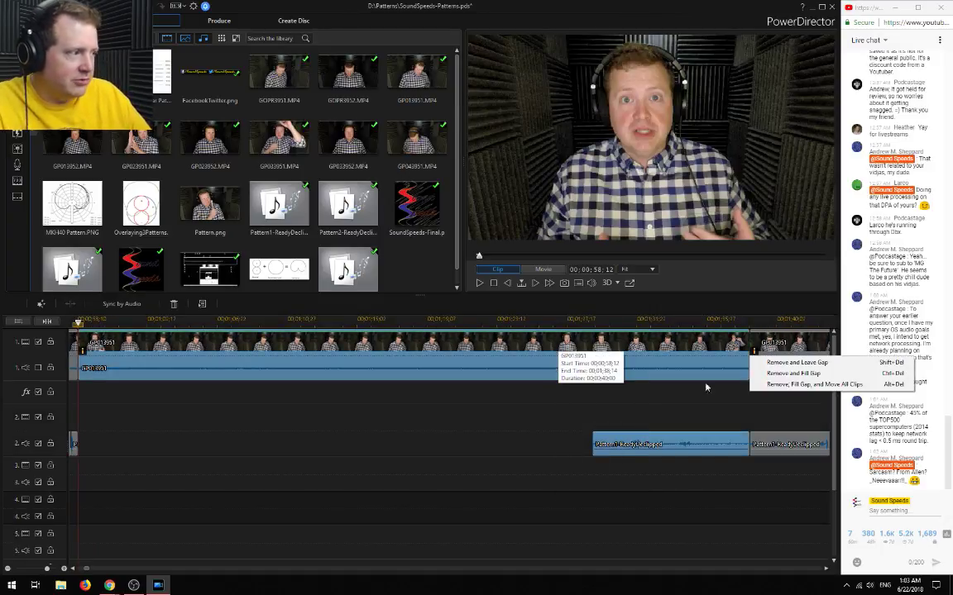
{"action": "left_click", "coordinate": [796, 362]}
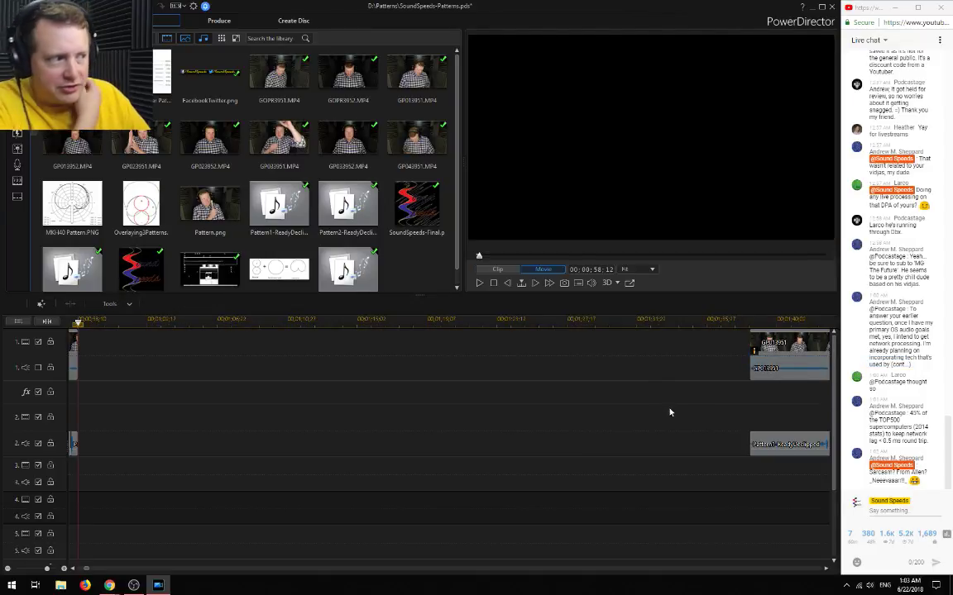
Move the remaining GP013951 video and its voice clip together back to 00;00;58;12 to close the gap
{"action": "scroll", "coordinate": [584, 432], "scroll_direction": "down", "scroll_amount": 3}
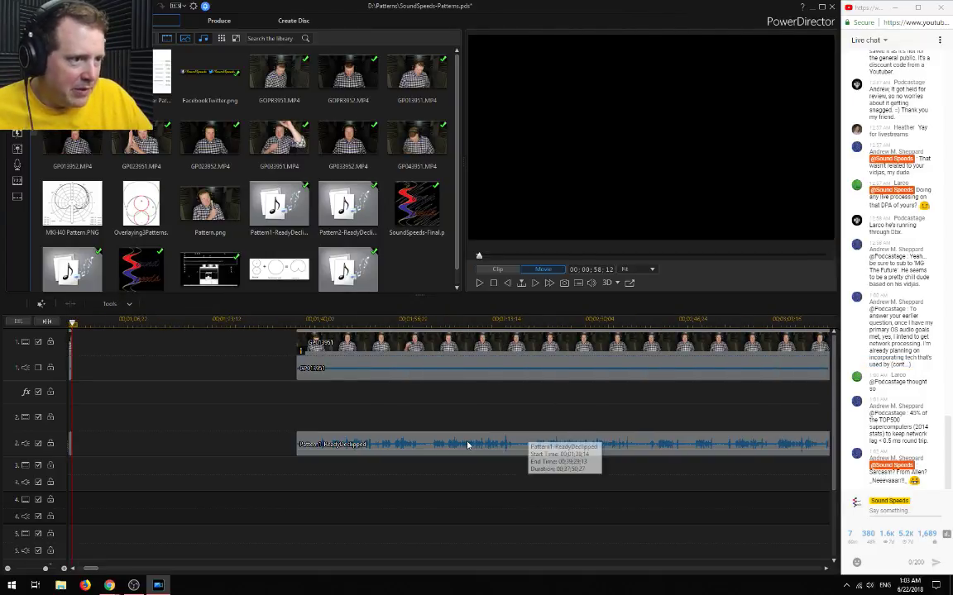
{"action": "scroll", "coordinate": [420, 400], "scroll_direction": "down", "scroll_amount": 3}
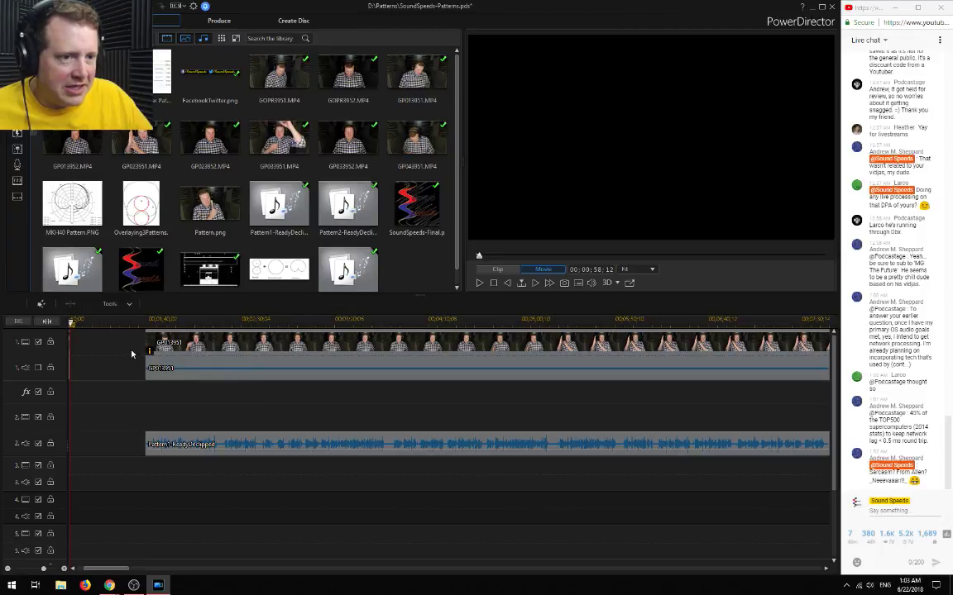
{"action": "left_click_drag", "start_coordinate": [132, 343], "coordinate": [232, 368]}
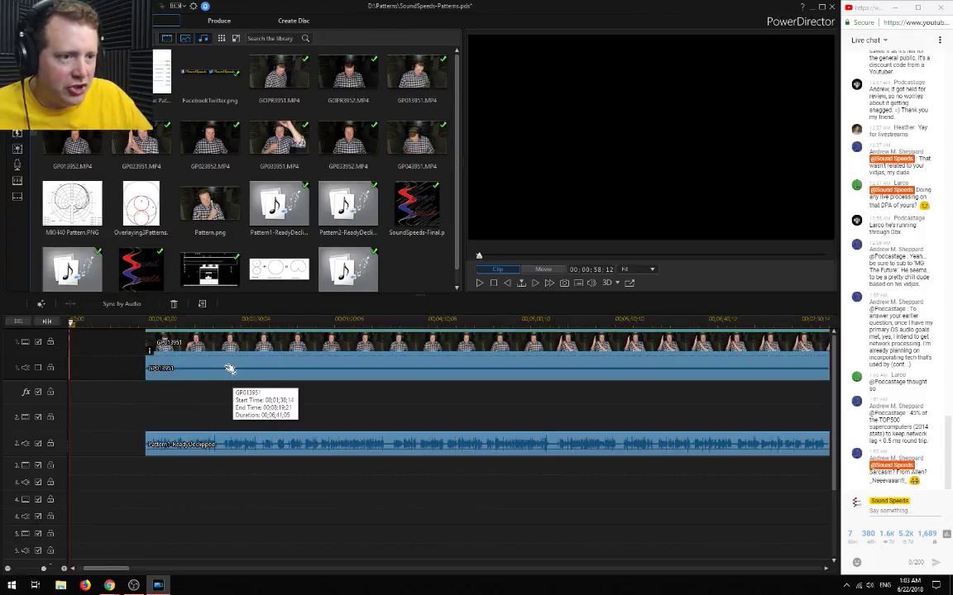
{"action": "left_click_drag", "start_coordinate": [167, 342], "coordinate": [266, 353]}
{"action": "scroll", "coordinate": [324, 409], "scroll_direction": "up", "scroll_amount": 1}
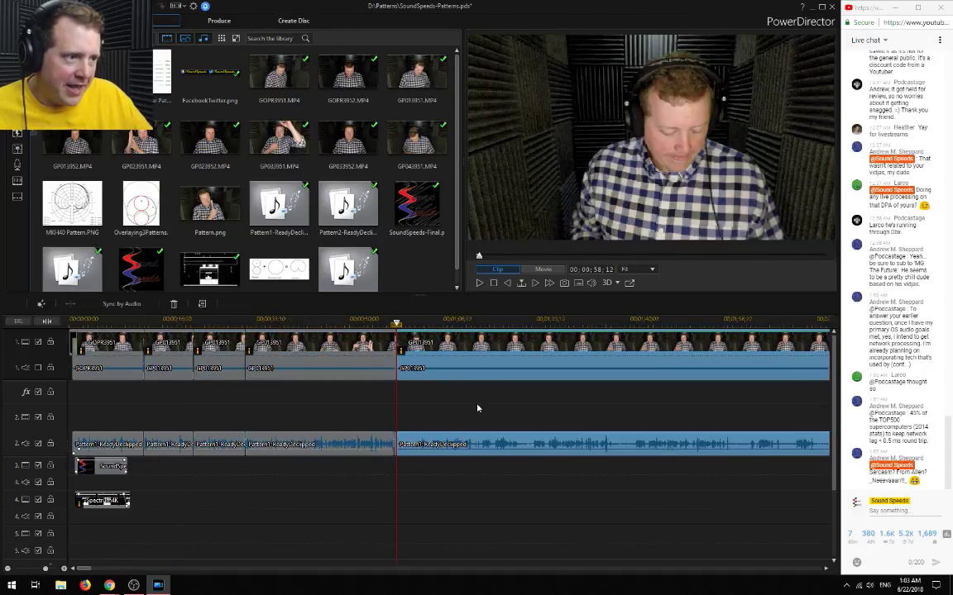
Inspect and play back the new join at 00;00;58;12, starting from shortly before the cut
{"action": "scroll", "coordinate": [476, 409], "scroll_direction": "up", "scroll_amount": 1}
{"action": "scroll", "coordinate": [570, 389], "scroll_direction": "down", "scroll_amount": 1}
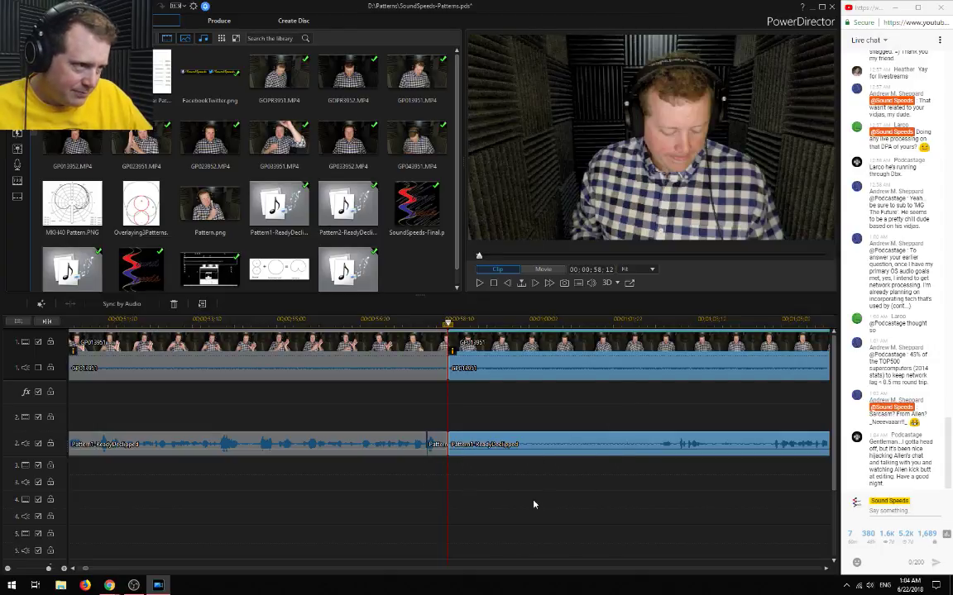
{"action": "scroll", "coordinate": [533, 505], "scroll_direction": "up", "scroll_amount": 2}
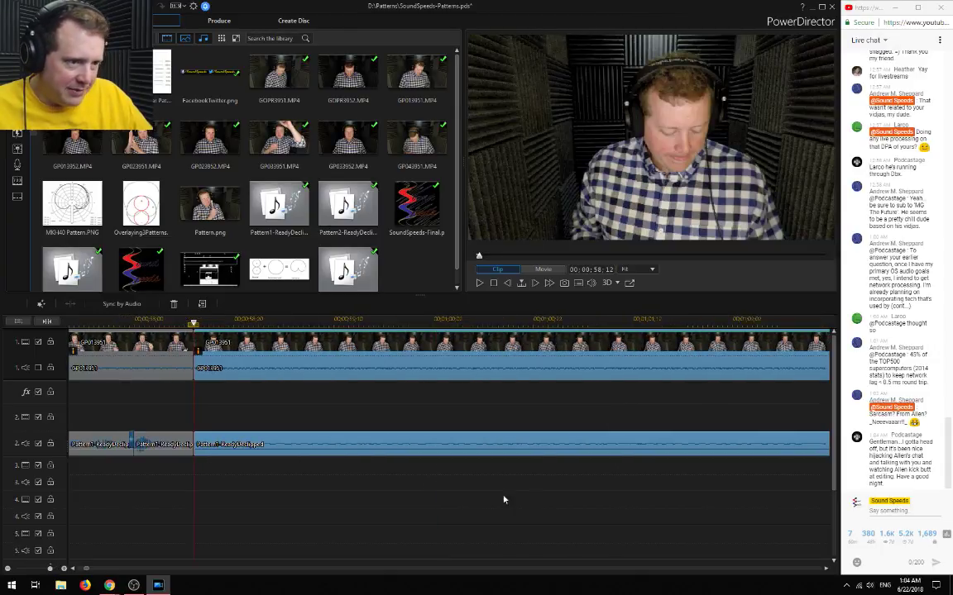
{"action": "scroll", "coordinate": [325, 489], "scroll_direction": "up", "scroll_amount": 3}
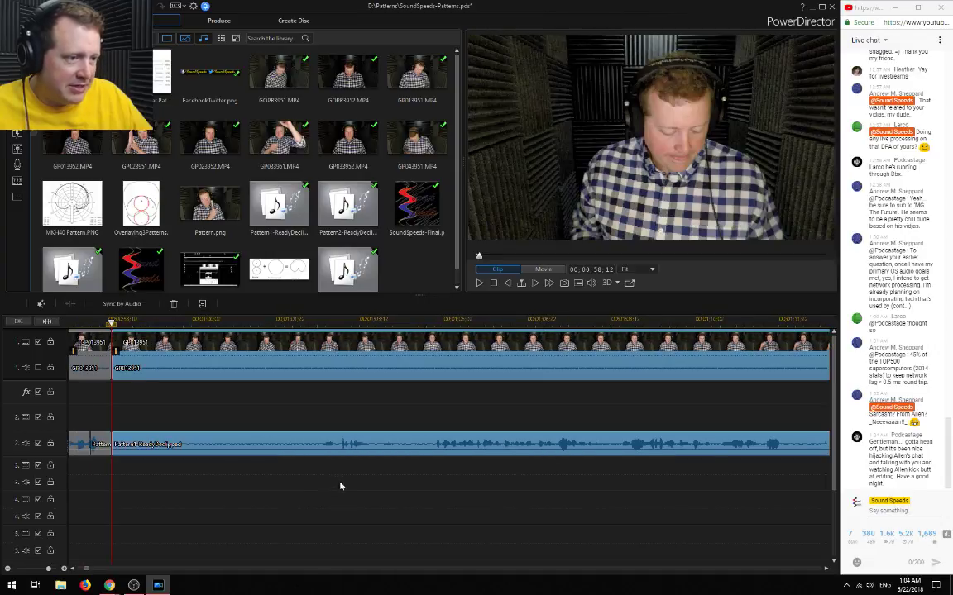
{"action": "left_click_drag", "start_coordinate": [342, 320], "coordinate": [344, 321]}
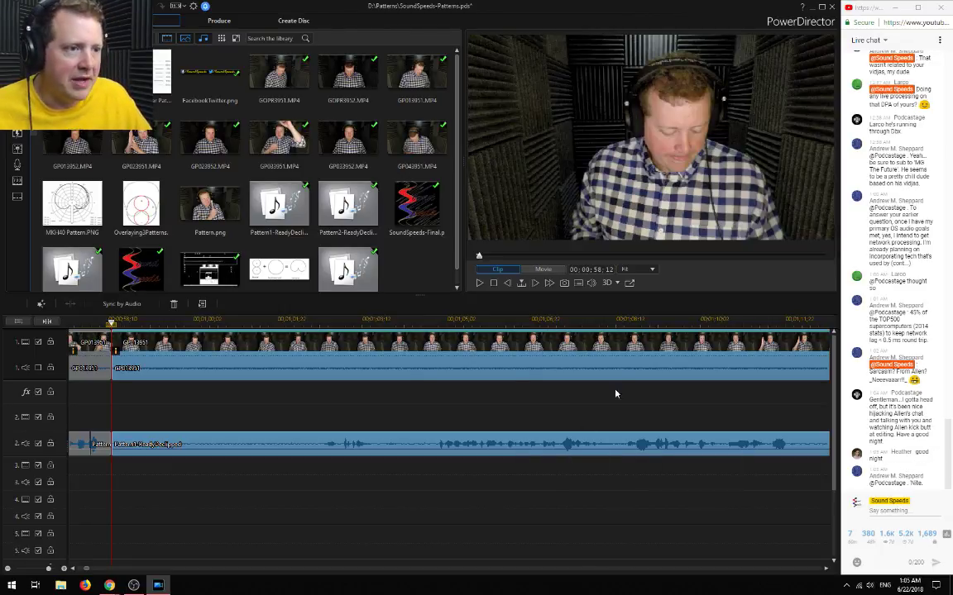
{"action": "scroll", "coordinate": [224, 419], "scroll_direction": "up", "scroll_amount": 1}
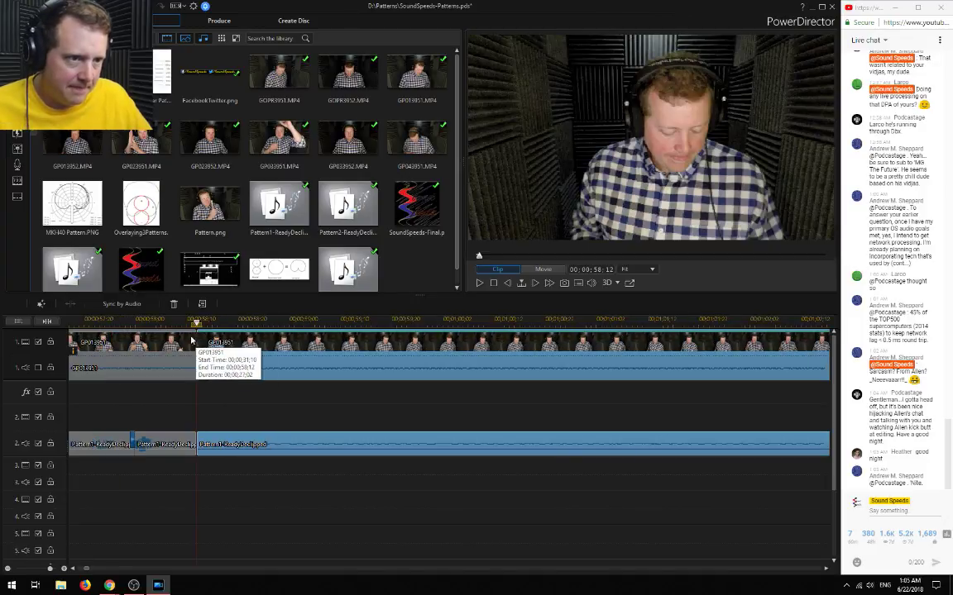
{"action": "left_click", "coordinate": [172, 320]}
{"action": "key", "text": "space"}
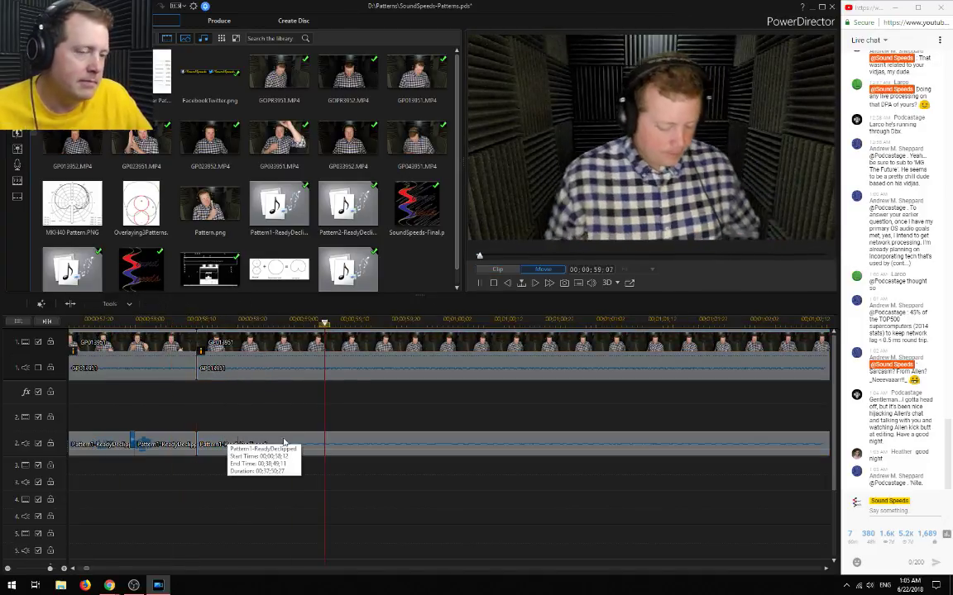
{"action": "left_click", "coordinate": [132, 405]}
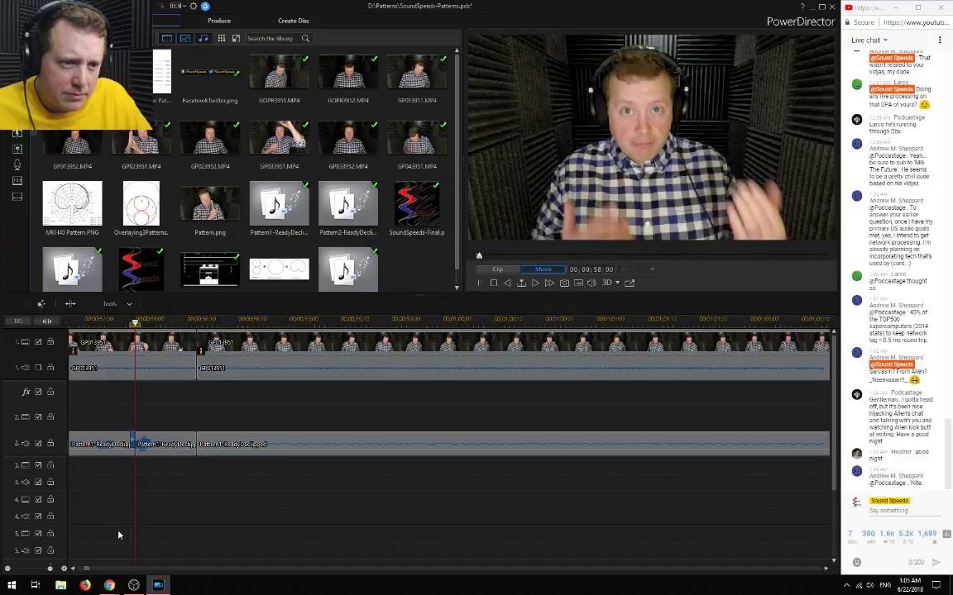
{"action": "left_click", "coordinate": [64, 568]}
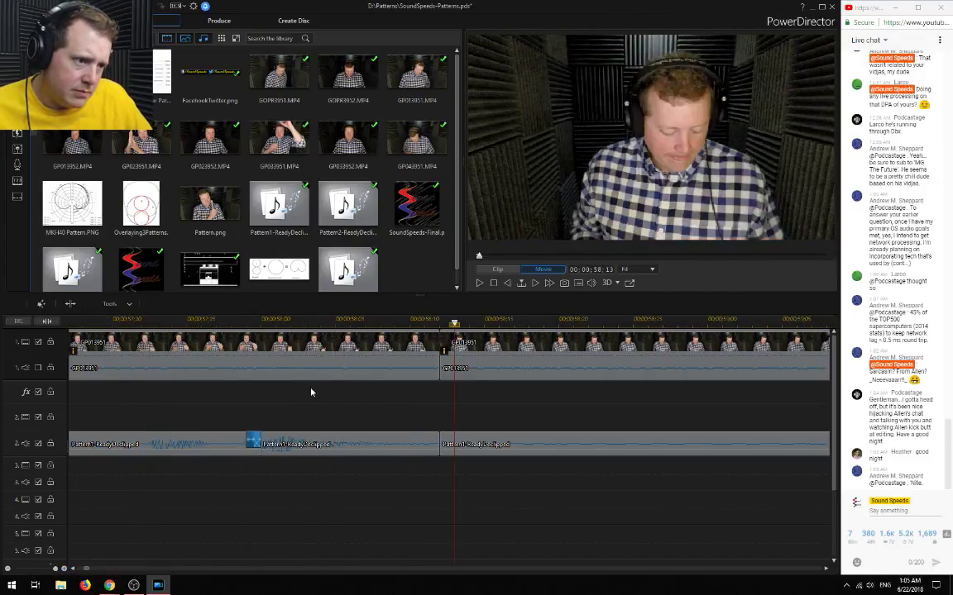
{"action": "scroll", "coordinate": [476, 364], "scroll_direction": "down", "scroll_amount": 4}
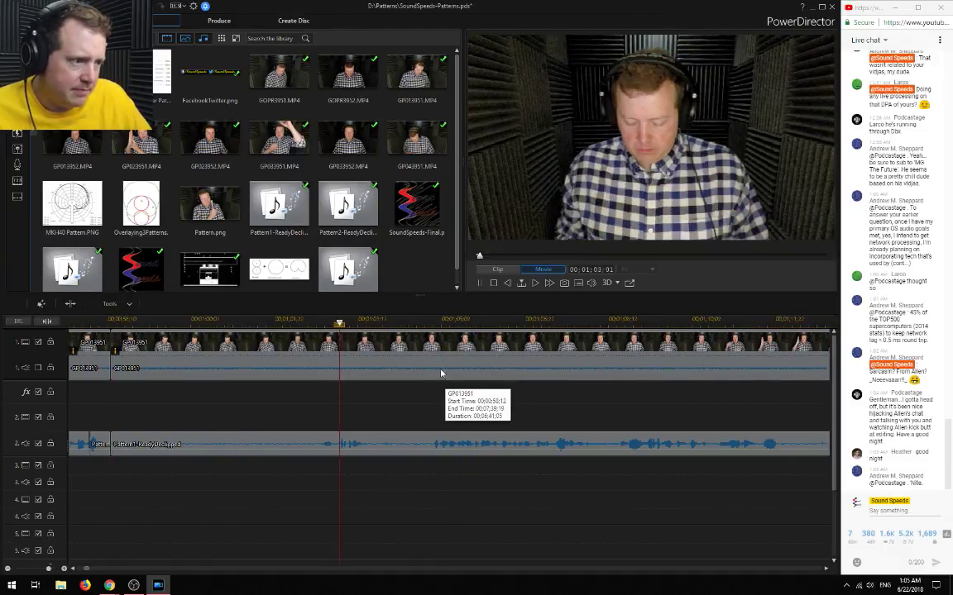
Spot-check picture and voice sync at several points along the moved GP013951 clip, up to about 00;06;14;22
{"action": "left_click", "coordinate": [7, 569]}
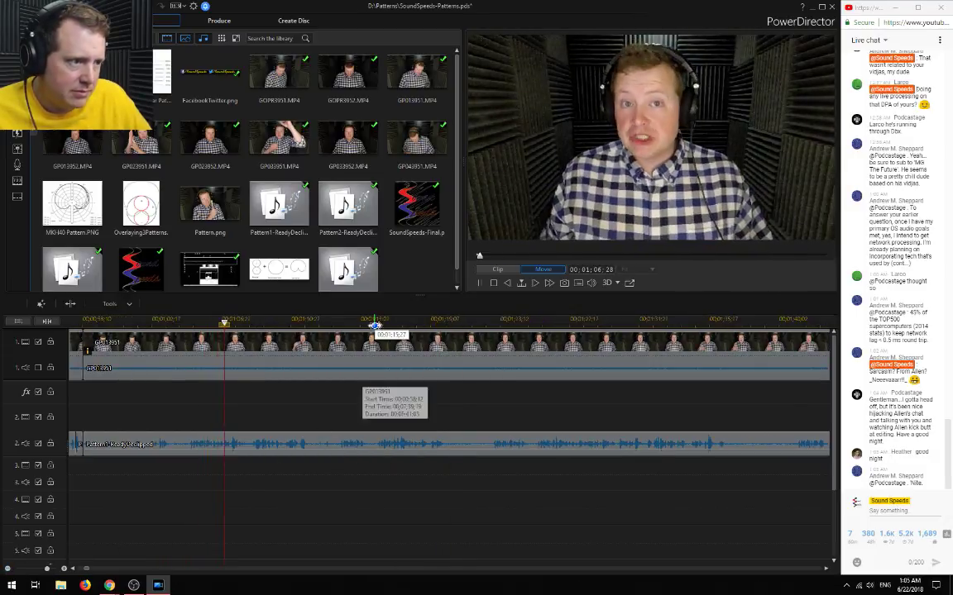
{"action": "left_click", "coordinate": [530, 323]}
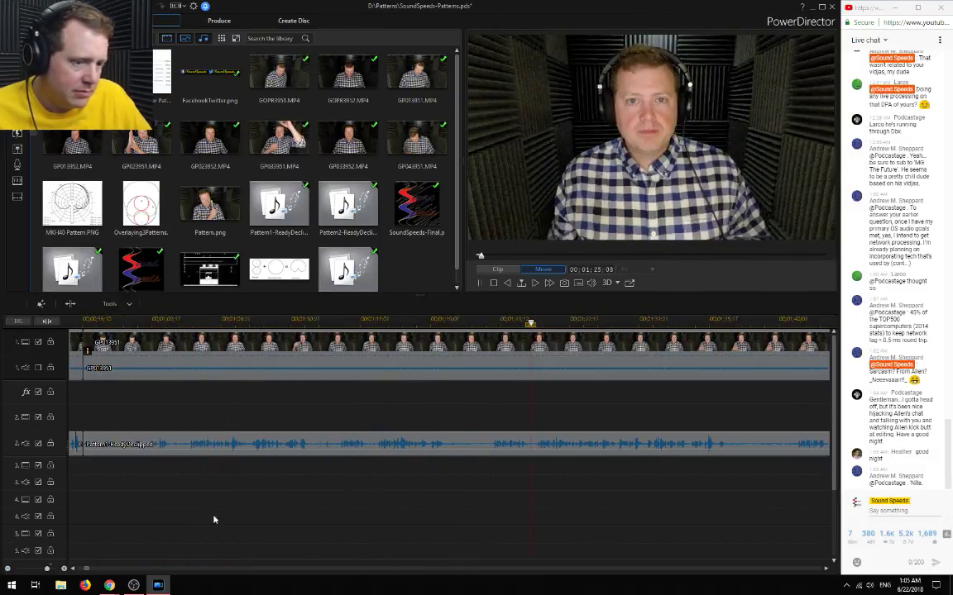
{"action": "left_click", "coordinate": [7, 568]}
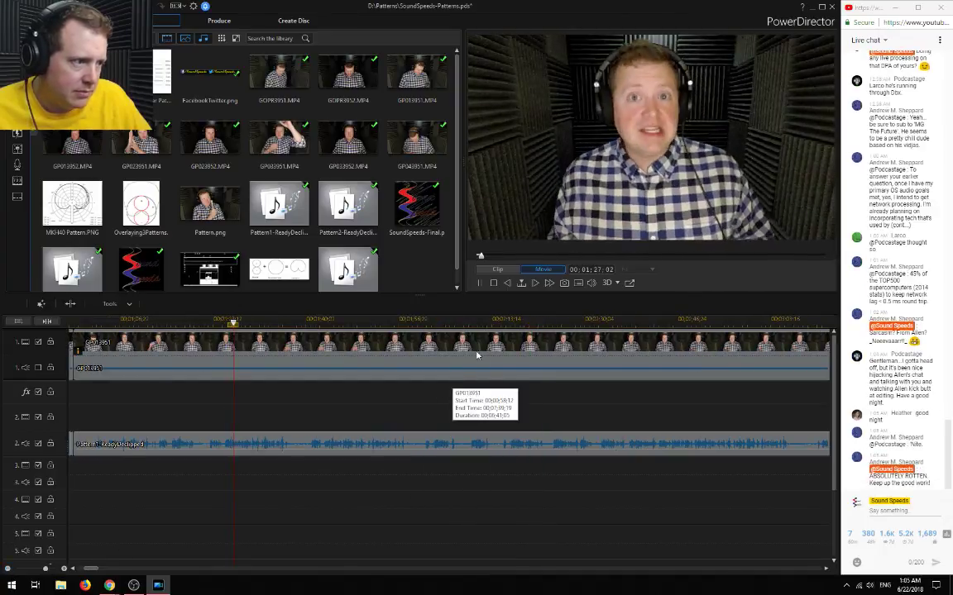
{"action": "left_click", "coordinate": [474, 322]}
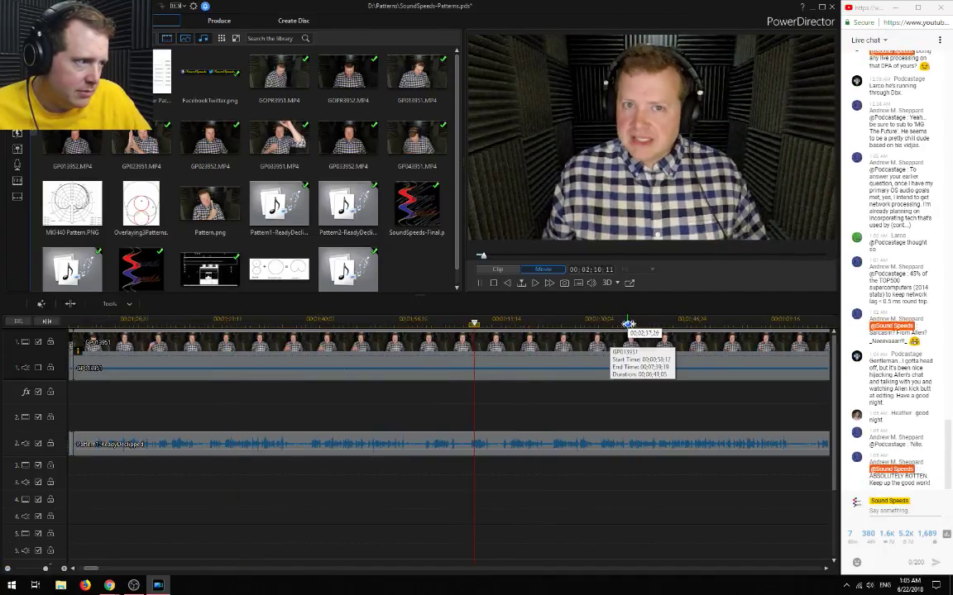
{"action": "left_click", "coordinate": [628, 324]}
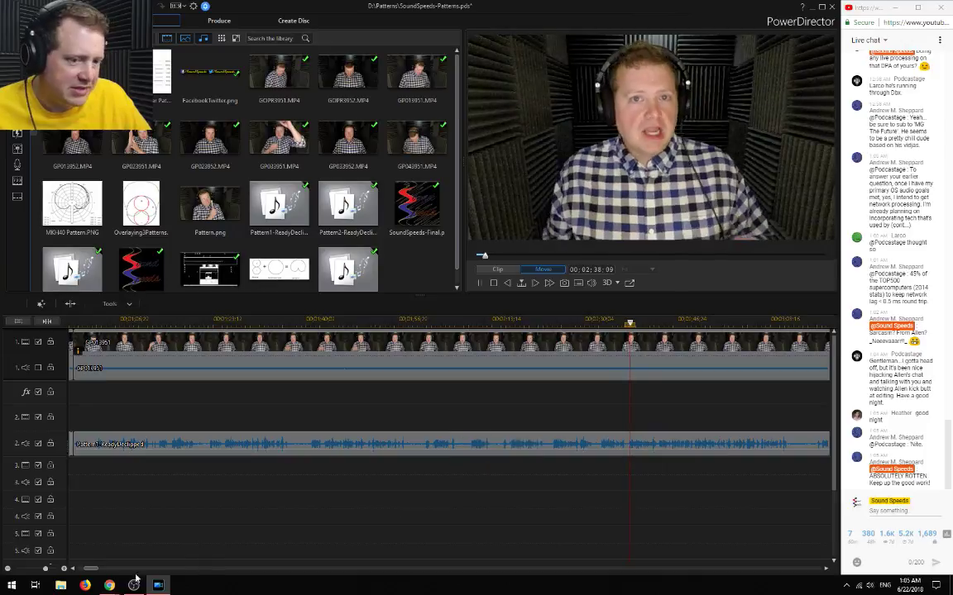
{"action": "left_click", "coordinate": [7, 569]}
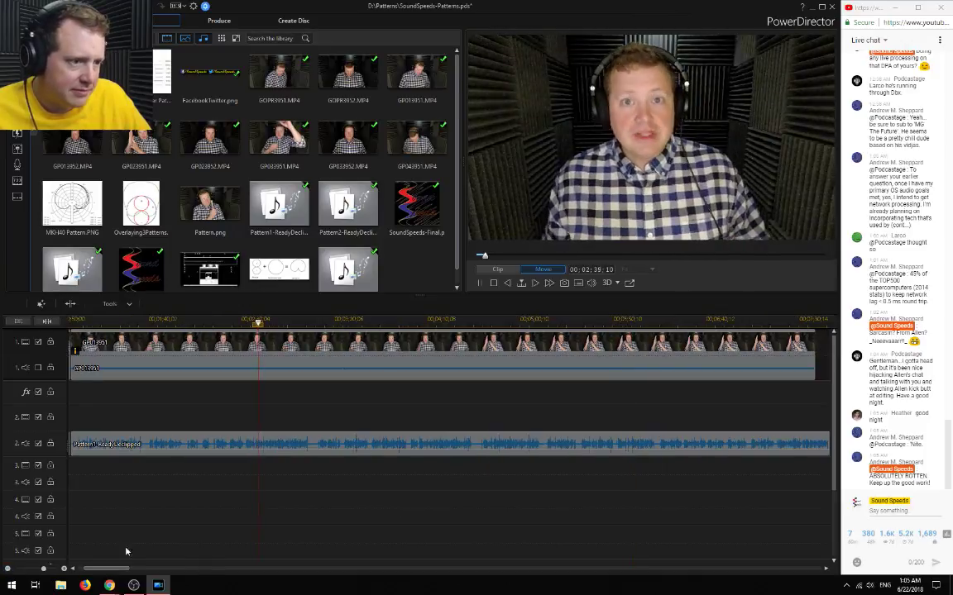
{"action": "left_click", "coordinate": [319, 324]}
{"action": "left_click", "coordinate": [486, 324]}
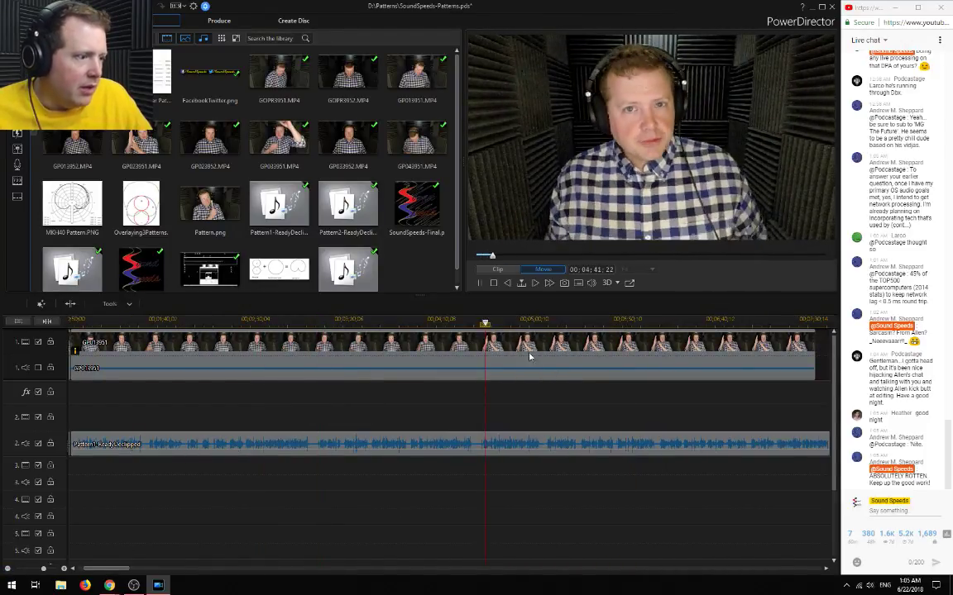
{"action": "left_click", "coordinate": [657, 323]}
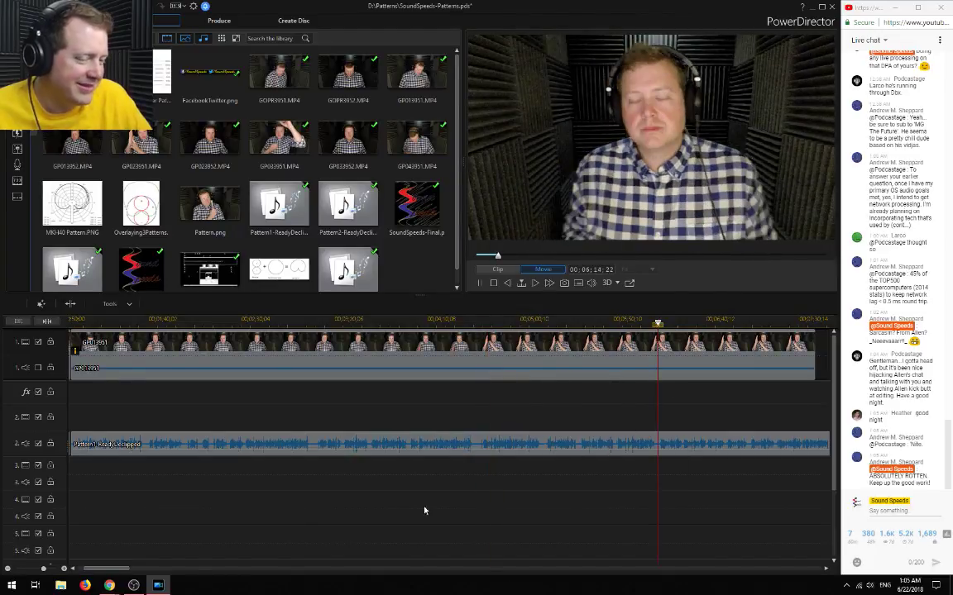
Move the GP023951 video clip against the end of GP013951 at 00;07;39;19 and check the picture around 00;09;03;03
{"action": "left_click_drag", "start_coordinate": [95, 569], "coordinate": [123, 569]}
{"action": "left_click", "coordinate": [531, 346]}
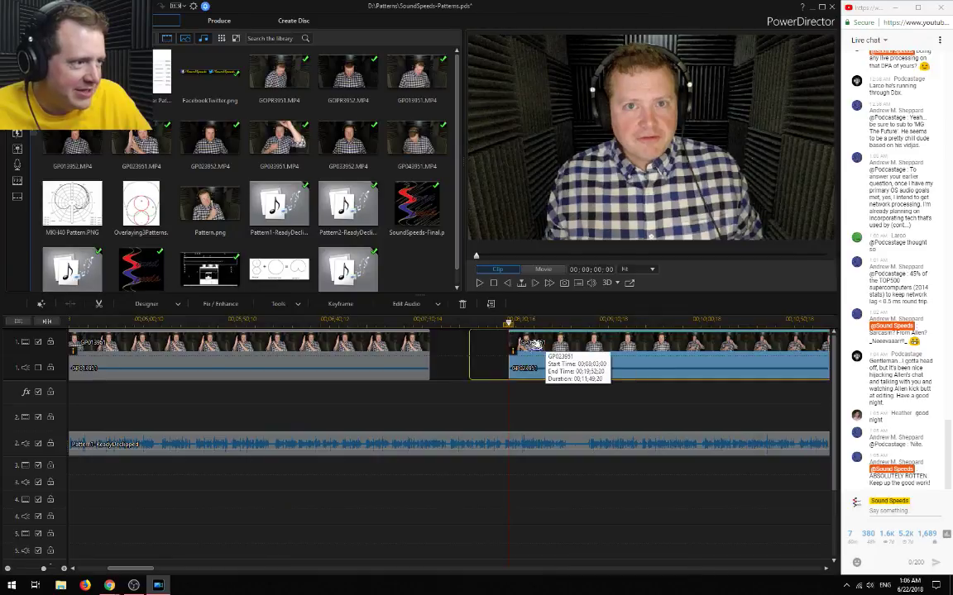
{"action": "left_click_drag", "start_coordinate": [532, 346], "coordinate": [453, 346]}
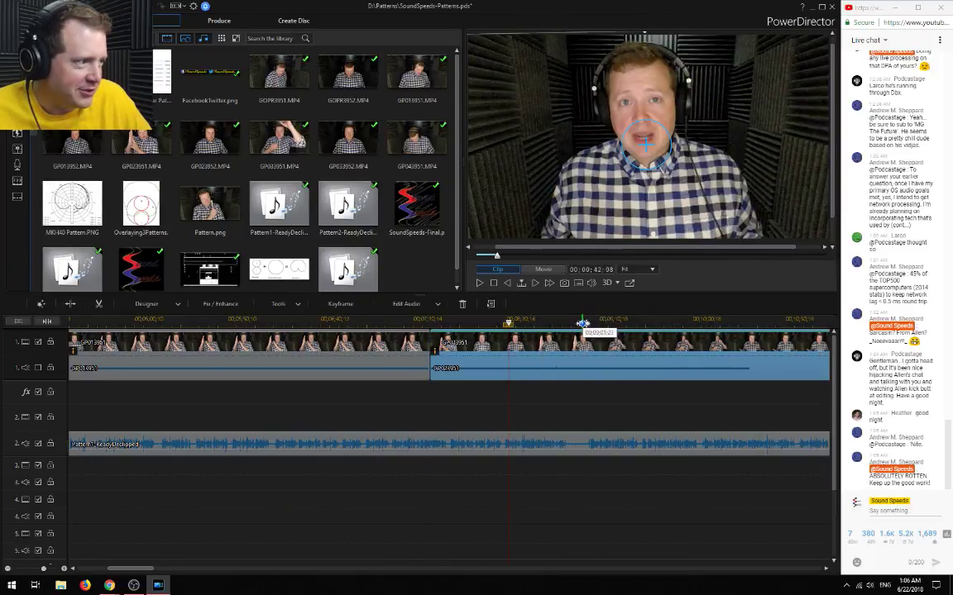
{"action": "left_click", "coordinate": [583, 324]}
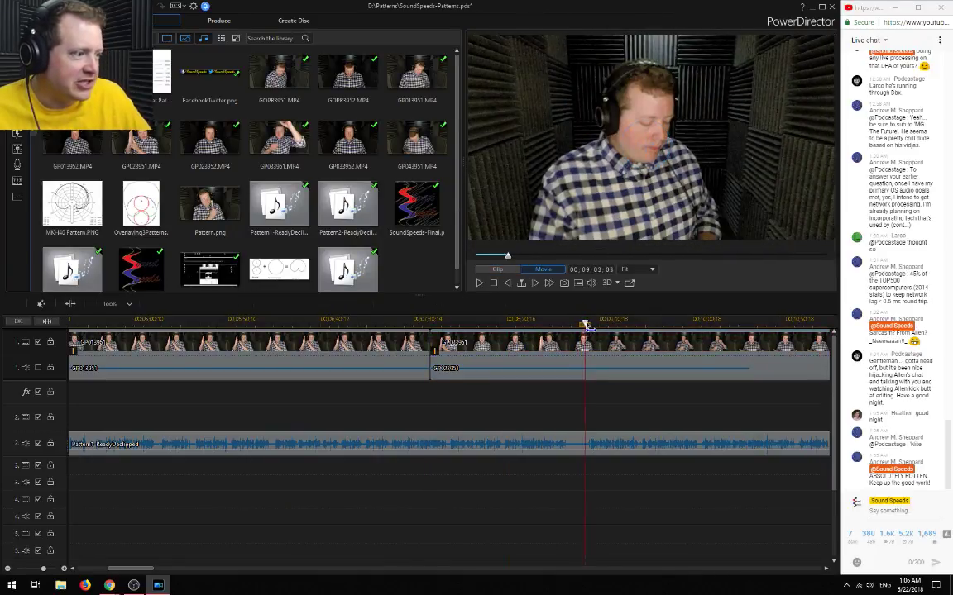
Spot-check picture and voice sync at several points along the moved GP023951 clip, from 00;09;03;03 to 00;12;55;11
{"action": "left_click", "coordinate": [645, 145]}
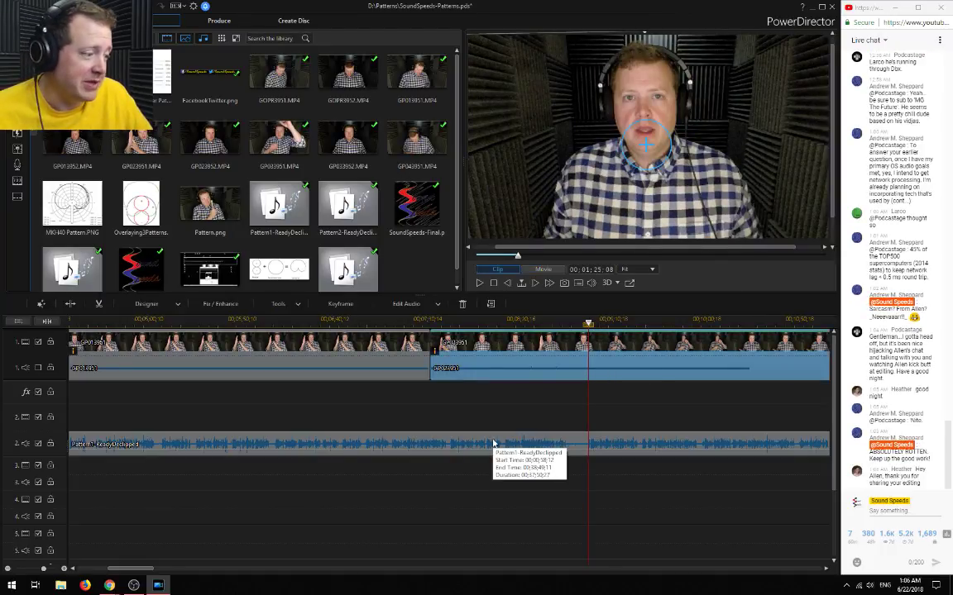
{"action": "key", "text": "space"}
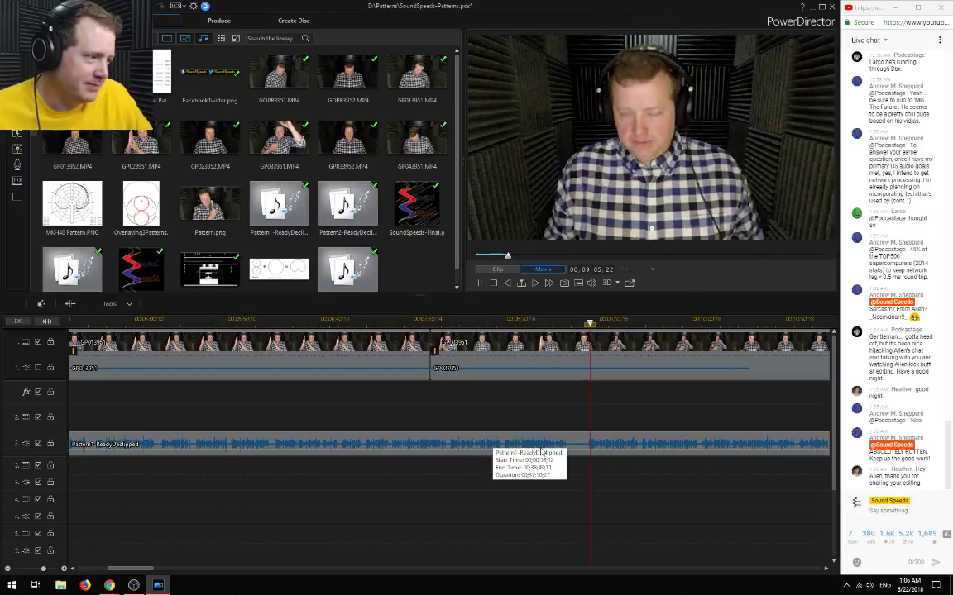
{"action": "left_click", "coordinate": [704, 321]}
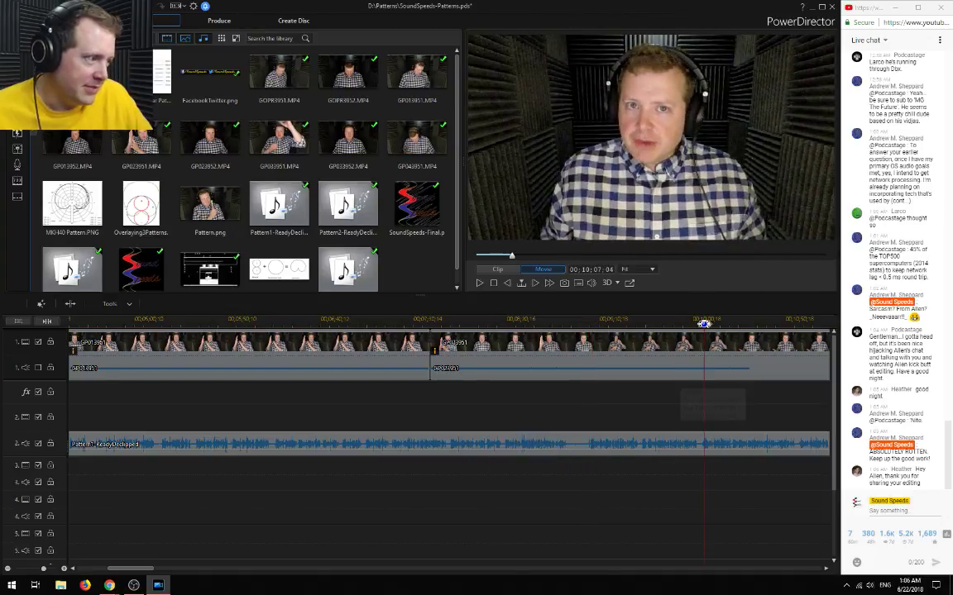
{"action": "left_click_drag", "start_coordinate": [120, 569], "coordinate": [161, 569]}
{"action": "left_click", "coordinate": [381, 526]}
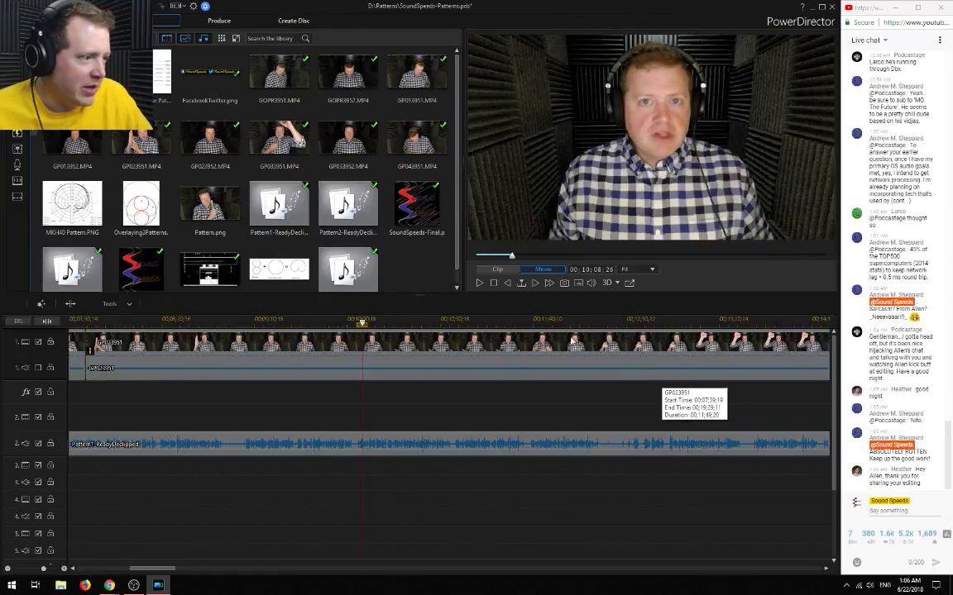
{"action": "left_click", "coordinate": [530, 323]}
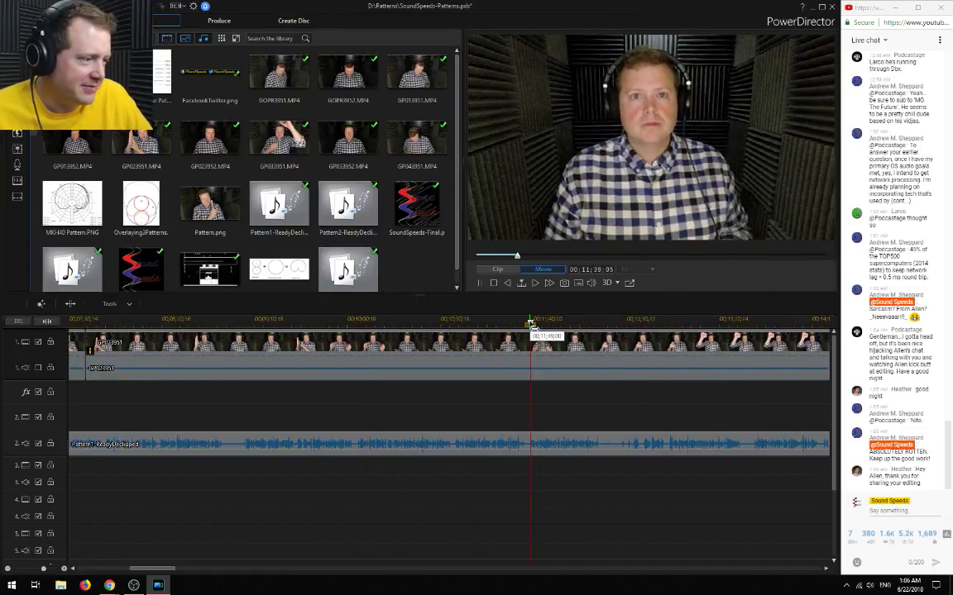
{"action": "key", "text": "space"}
{"action": "key", "text": "space"}
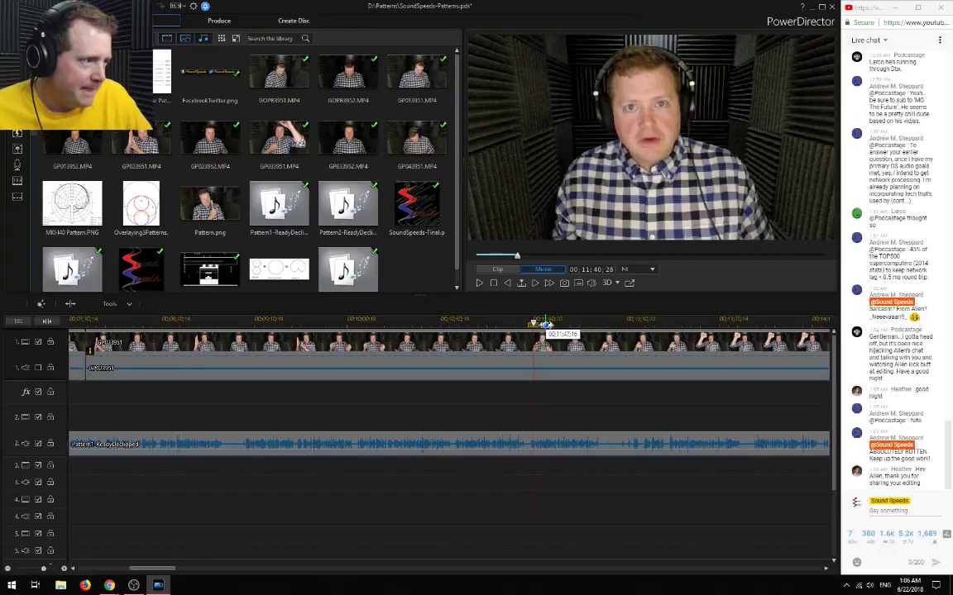
{"action": "left_click", "coordinate": [666, 324]}
{"action": "key", "text": "space"}
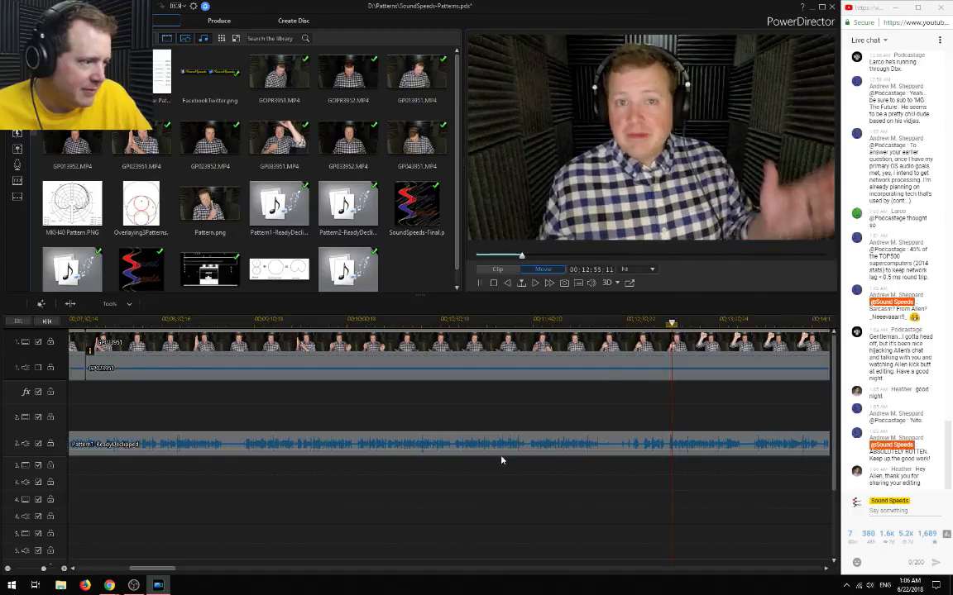
{"action": "key", "text": "space"}
Replay short passages around 00;07;51, 00;05;33, 00;11;40 and 00;12;53 to find where the usable take begins
{"action": "left_click_drag", "start_coordinate": [161, 573], "coordinate": [141, 574]}
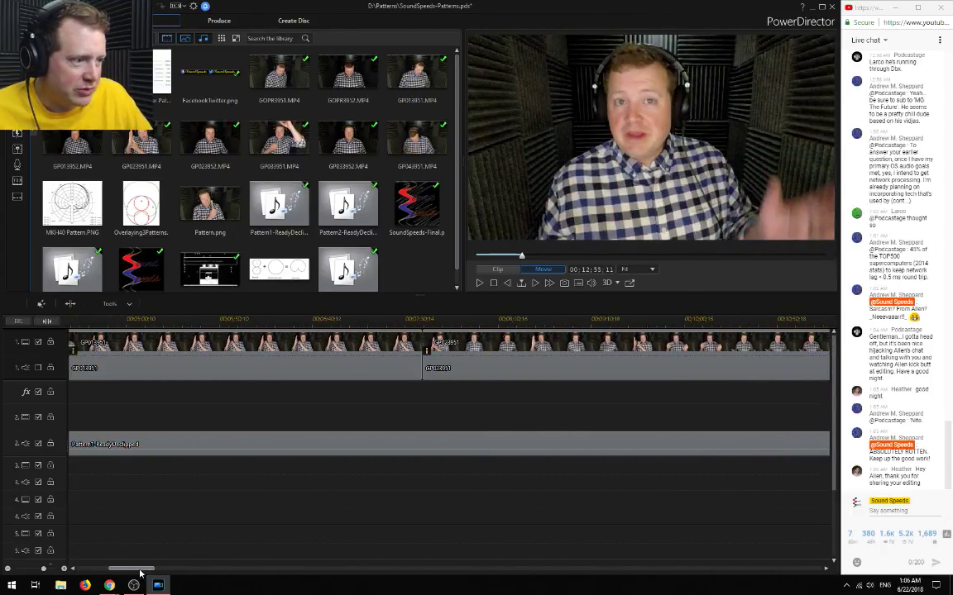
{"action": "left_click", "coordinate": [437, 323]}
{"action": "key", "text": "space"}
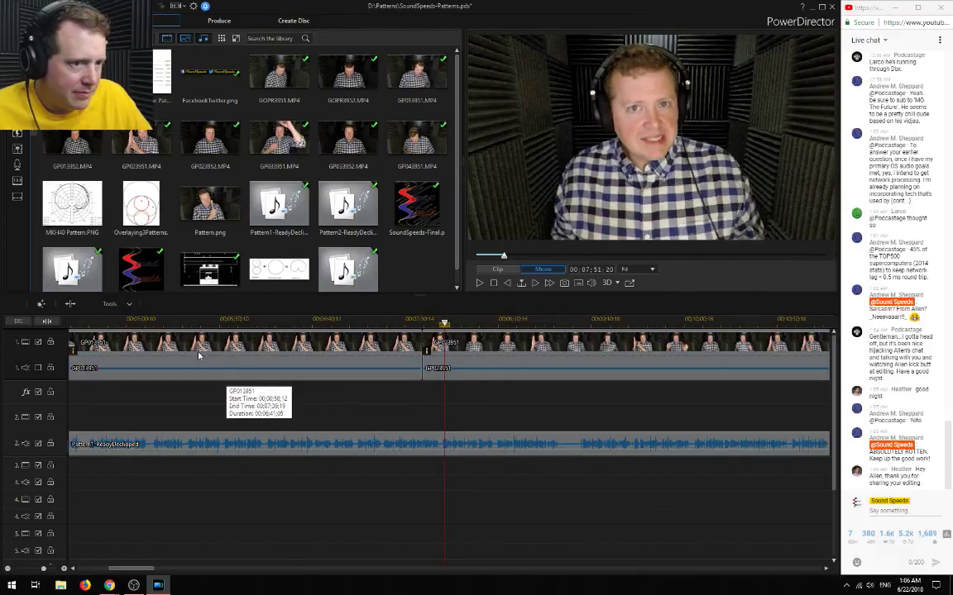
{"action": "left_click", "coordinate": [184, 320]}
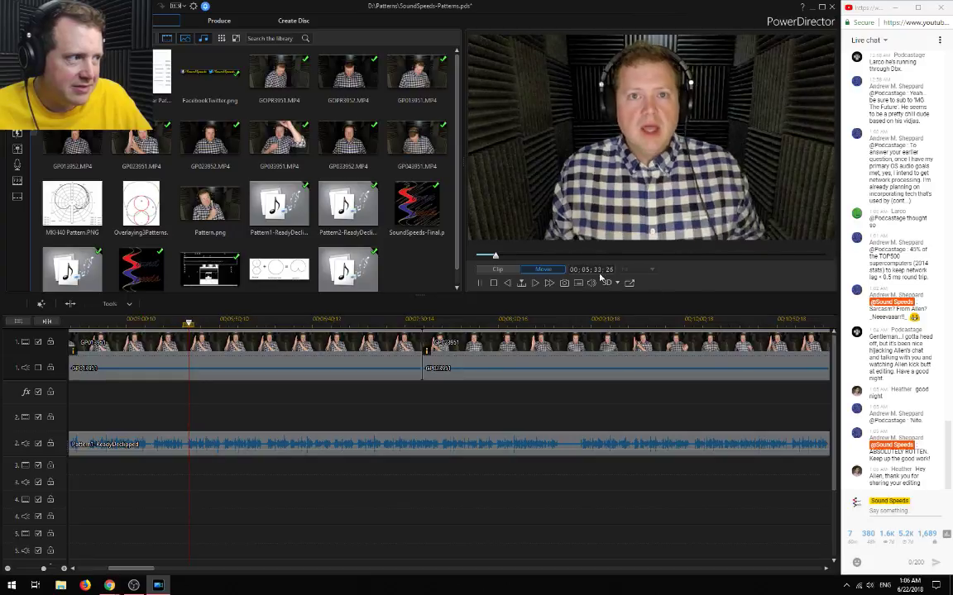
{"action": "left_click_drag", "start_coordinate": [146, 569], "coordinate": [162, 570]}
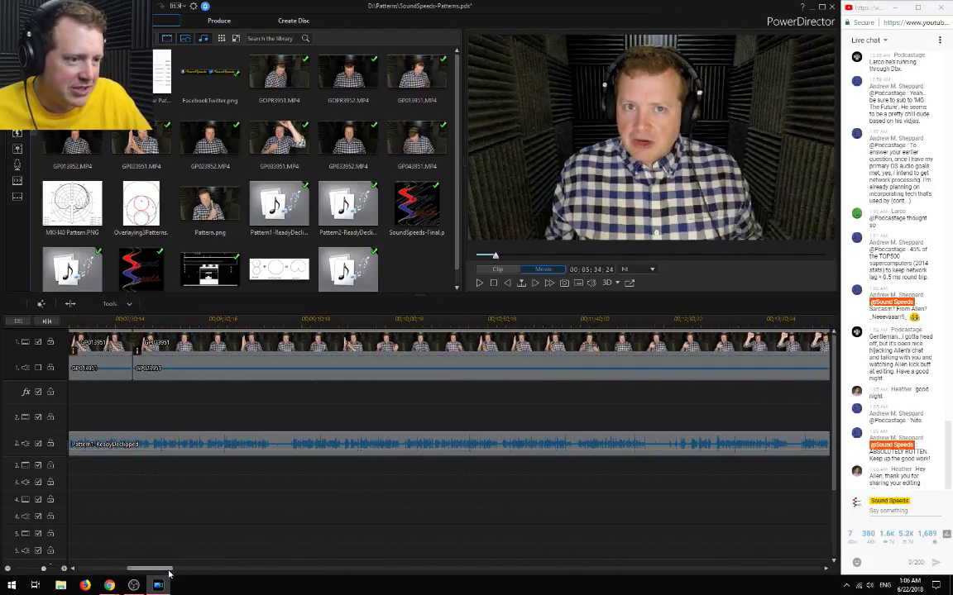
{"action": "left_click", "coordinate": [293, 325]}
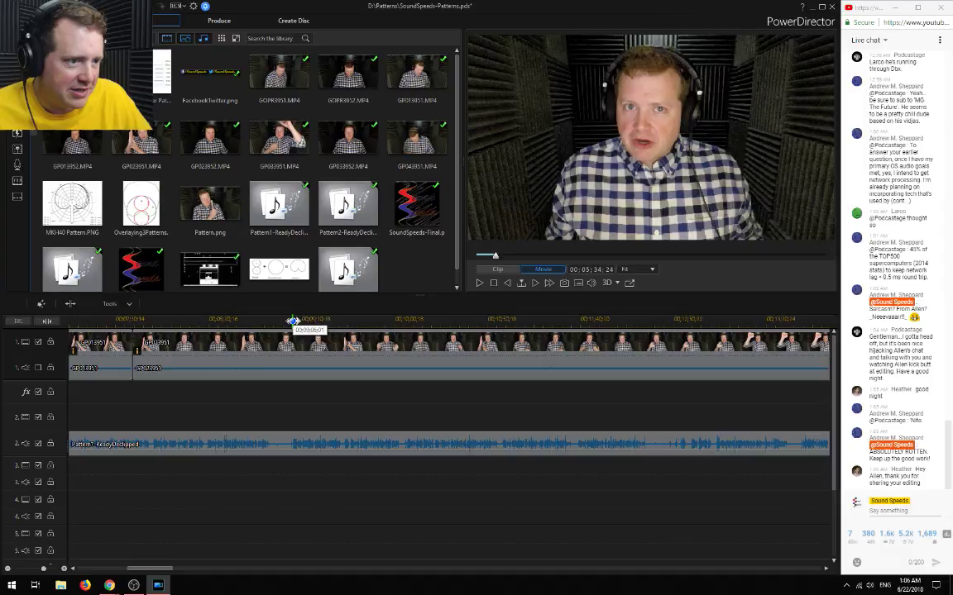
{"action": "left_click", "coordinate": [586, 324]}
{"action": "key", "text": "space"}
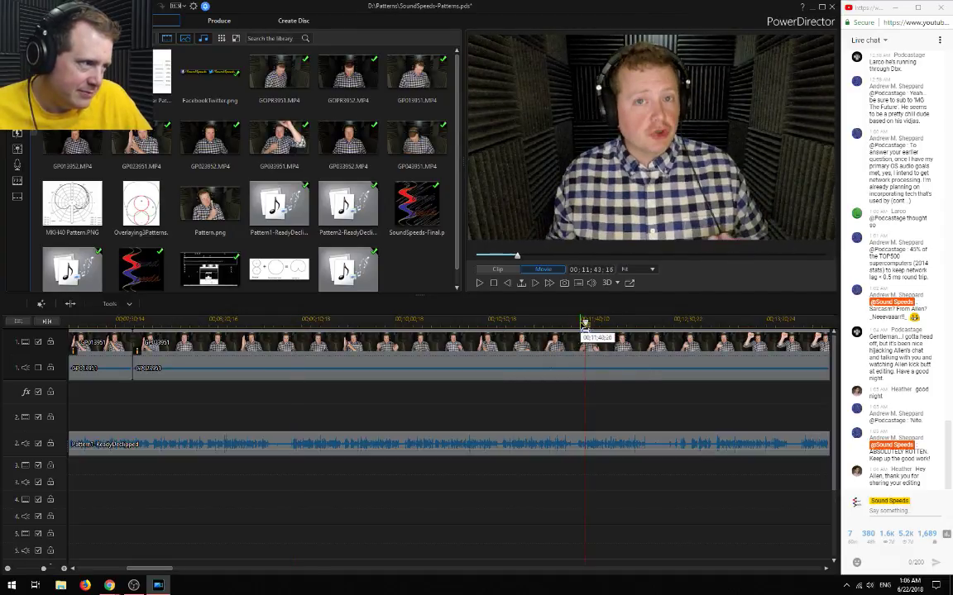
{"action": "left_click", "coordinate": [579, 325]}
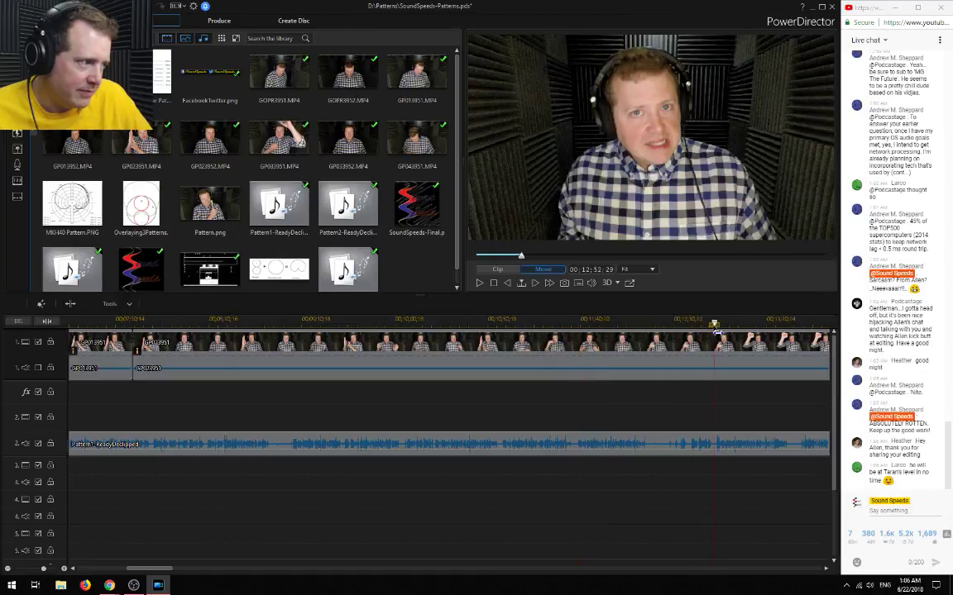
{"action": "key", "text": "space"}
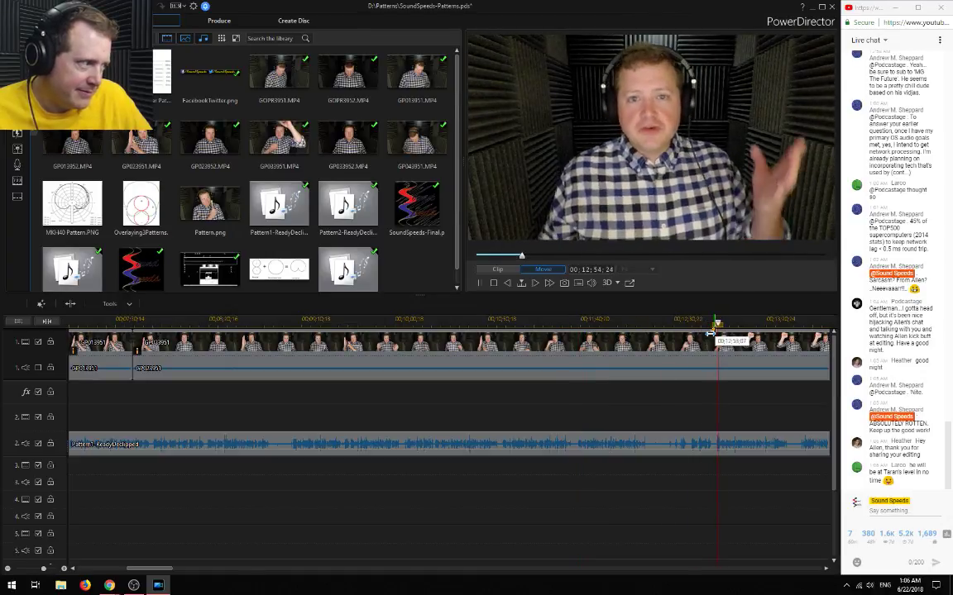
{"action": "key", "text": "space"}
Split the GP023951 video and the Pattern1-ReadyDeclipped voice clip together at 00;11;39;27, just before the speech resumes
{"action": "scroll", "coordinate": [592, 395], "scroll_direction": "up", "scroll_amount": 3}
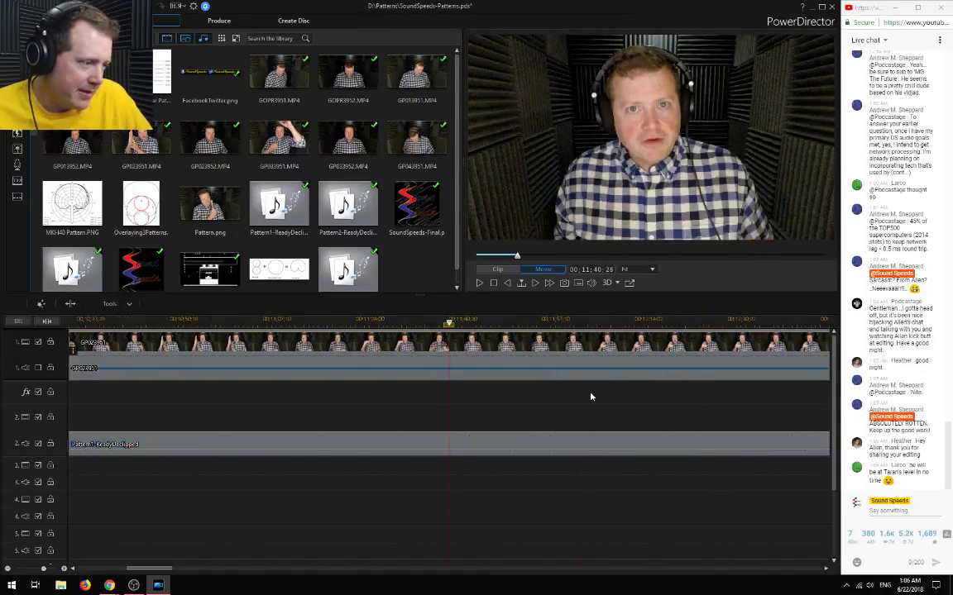
{"action": "left_click", "coordinate": [434, 326]}
{"action": "scroll", "coordinate": [468, 428], "scroll_direction": "up", "scroll_amount": 2}
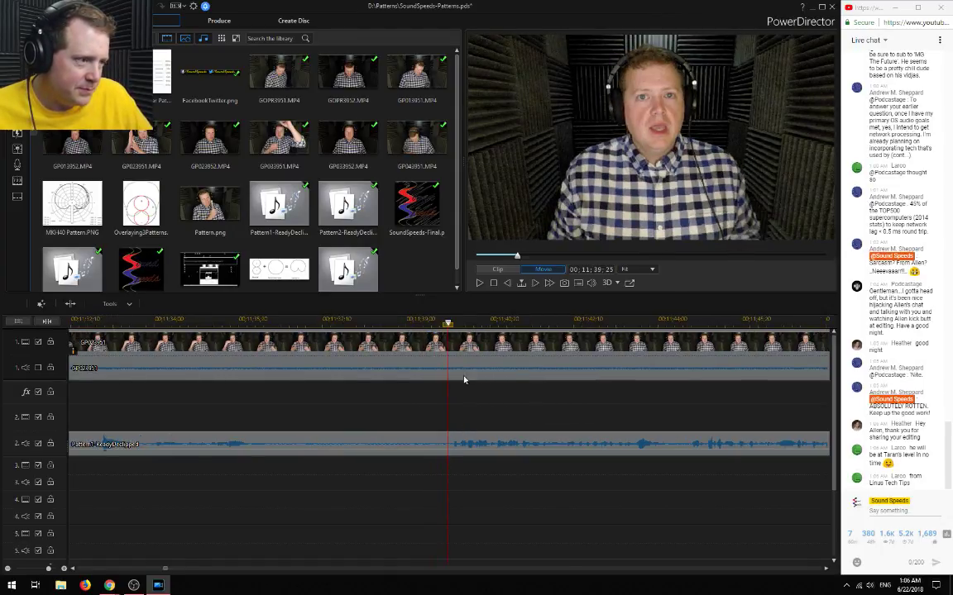
{"action": "left_click", "coordinate": [452, 324]}
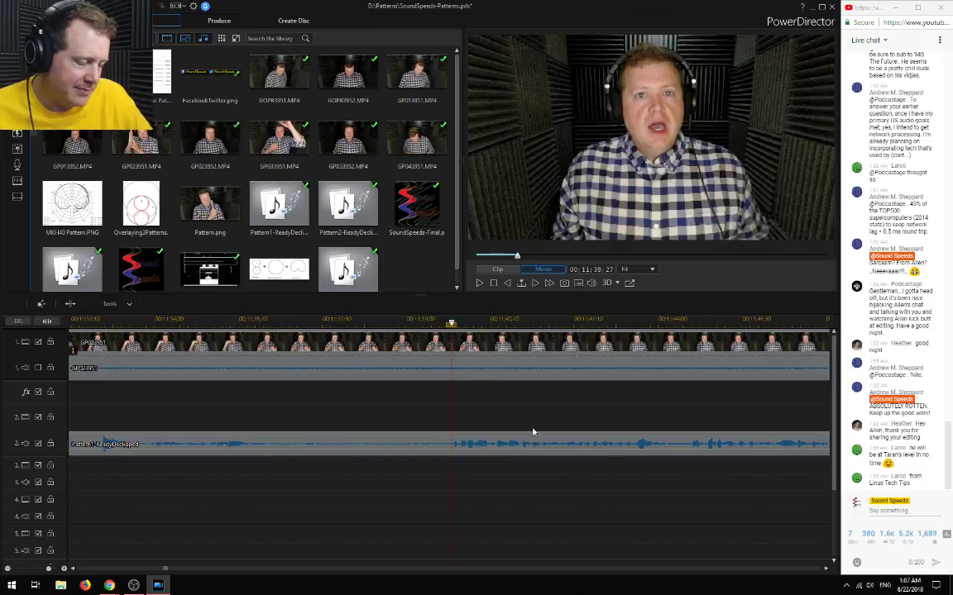
{"action": "key", "text": "ctrl+t"}
{"action": "key", "text": "space"}
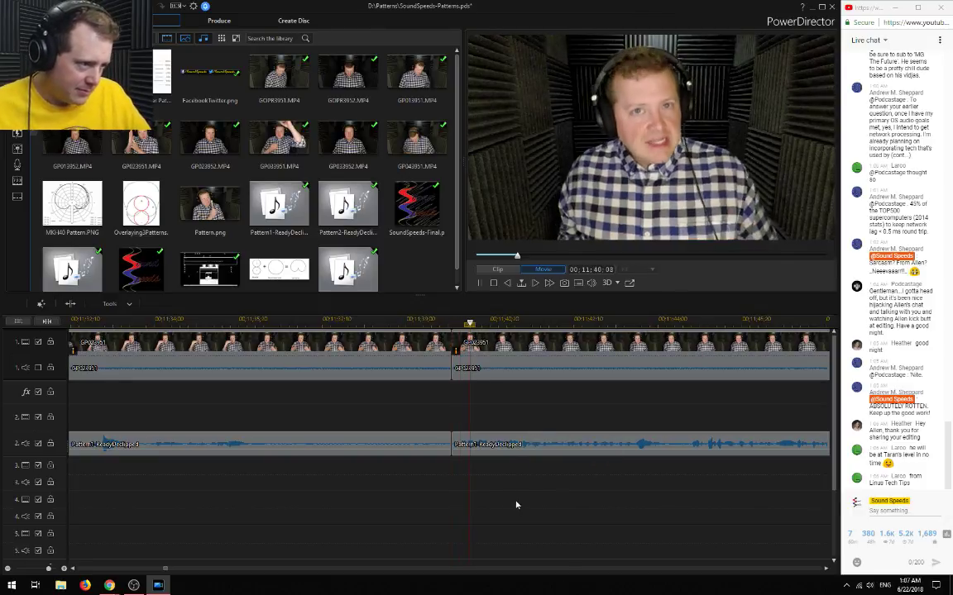
{"action": "key", "text": "space"}
Remove the GP023951 video section and the voice clip section before the 00;11;39;27 split, leaving the gap
{"action": "left_click_drag", "start_coordinate": [379, 485], "coordinate": [306, 315]}
{"action": "right_click", "coordinate": [405, 335]}
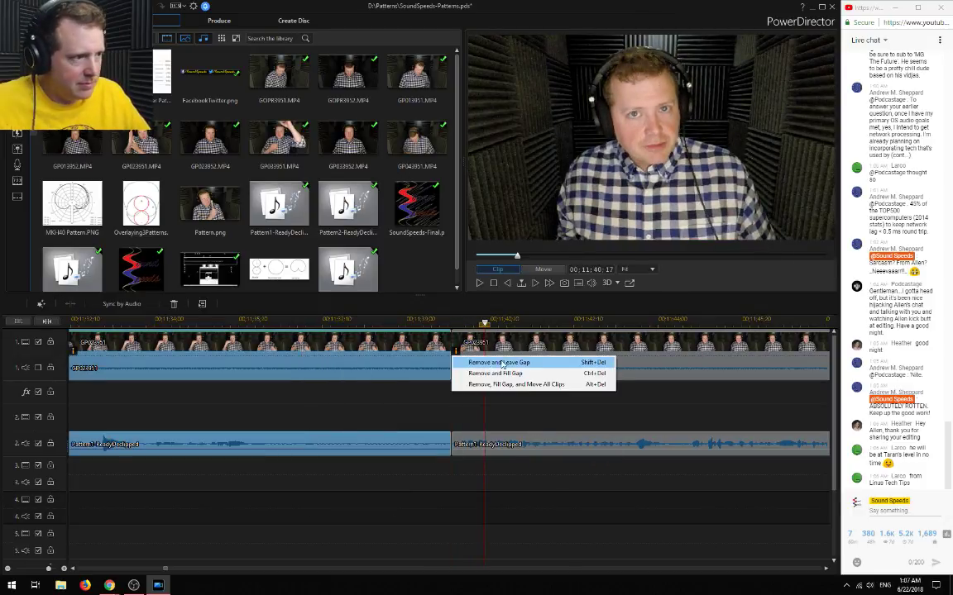
{"action": "left_click", "coordinate": [446, 328]}
Move the remaining GP023951 video and its voice clip together back to 00;07;45;06, shortly after the end of GP013951
{"action": "left_click_drag", "start_coordinate": [401, 351], "coordinate": [548, 485]}
{"action": "scroll", "coordinate": [340, 430], "scroll_direction": "down", "scroll_amount": 3}
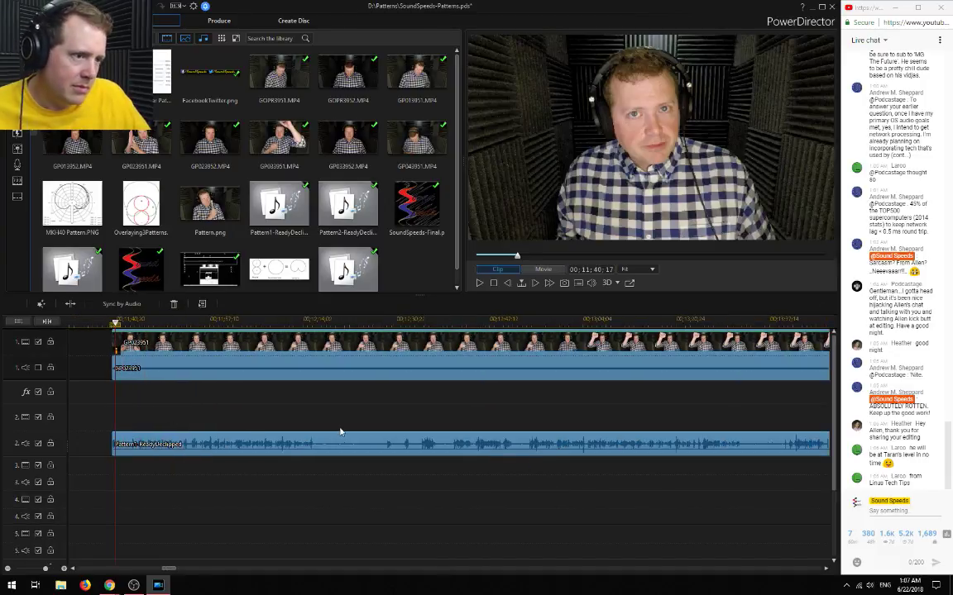
{"action": "scroll", "coordinate": [191, 571], "scroll_direction": "up", "scroll_amount": 4}
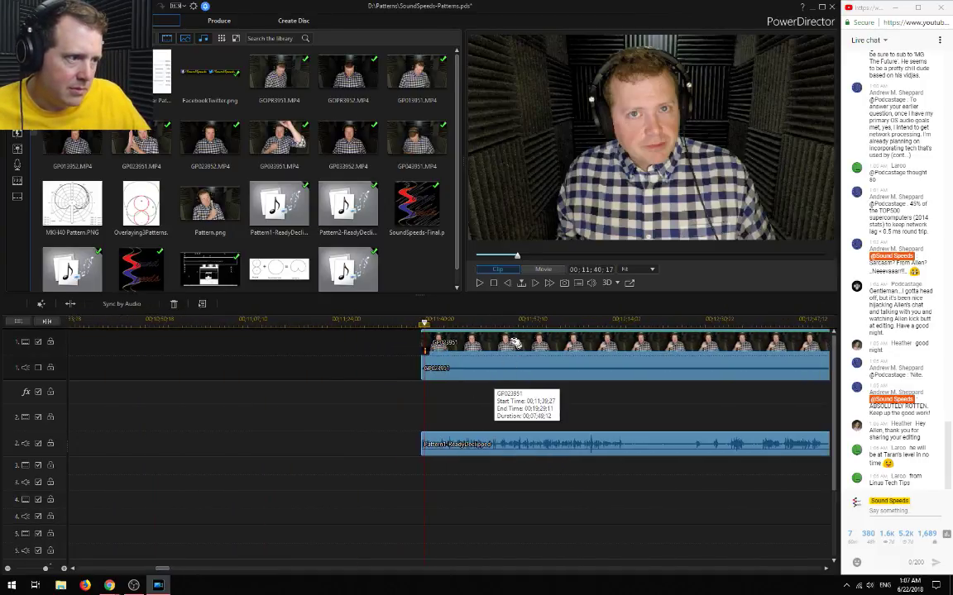
{"action": "left_click_drag", "start_coordinate": [436, 343], "coordinate": [612, 364]}
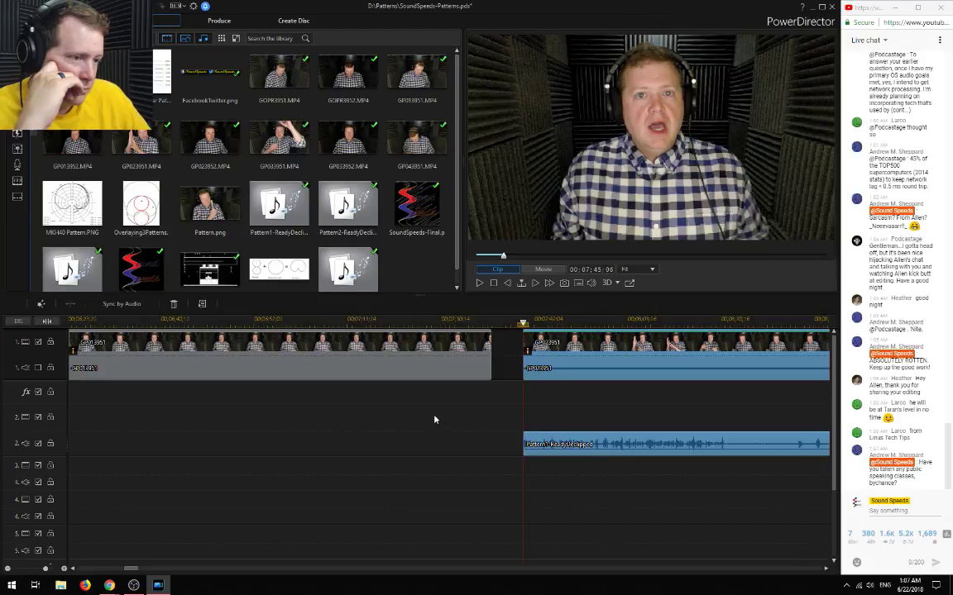
Remove the long GP013951 video clip that starts at 00;00;58;12, leaving the gap
{"action": "left_click", "coordinate": [310, 355]}
{"action": "key", "text": "Delete"}
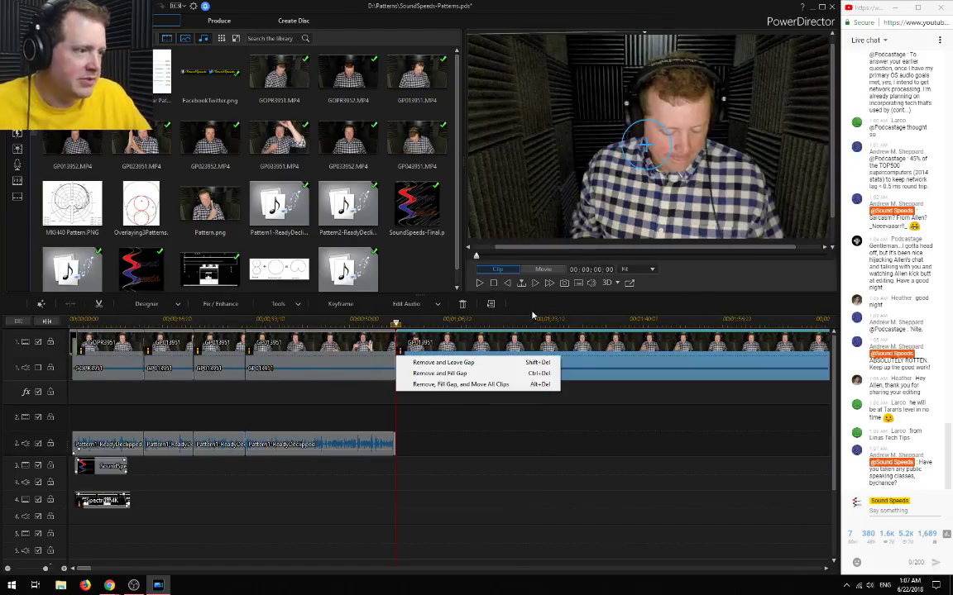
{"action": "left_click", "coordinate": [470, 363]}
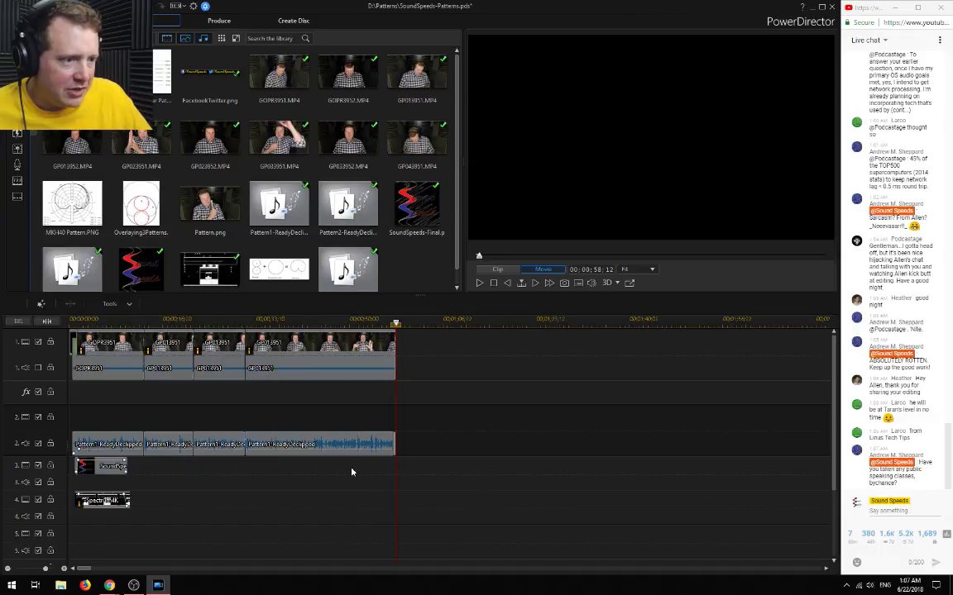
Play back the existing transition between the GP013951 clips around 00;00;31;12
{"action": "left_click", "coordinate": [249, 318]}
{"action": "scroll", "coordinate": [319, 446], "scroll_direction": "up", "scroll_amount": 3}
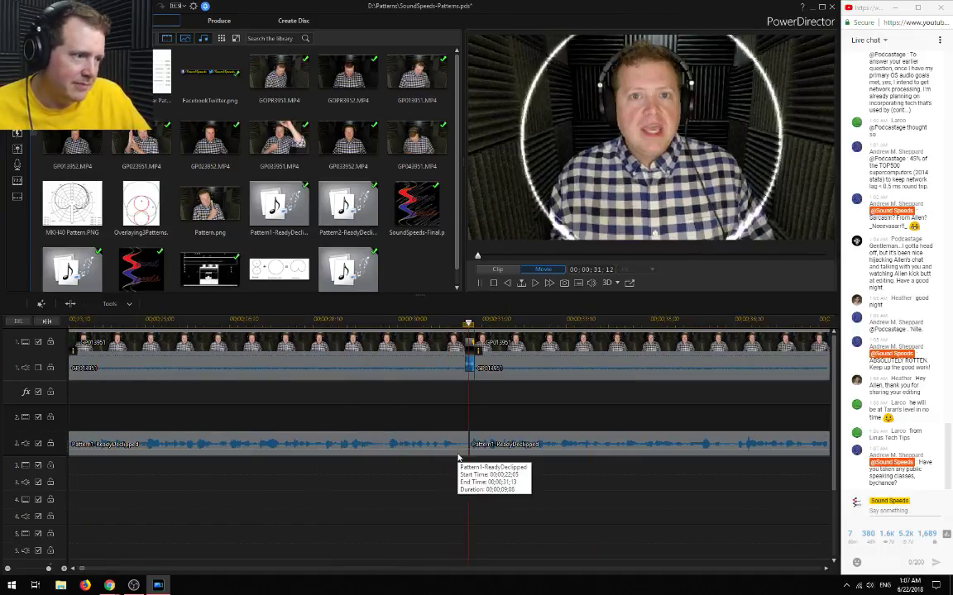
{"action": "scroll", "coordinate": [450, 489], "scroll_direction": "down", "scroll_amount": 5}
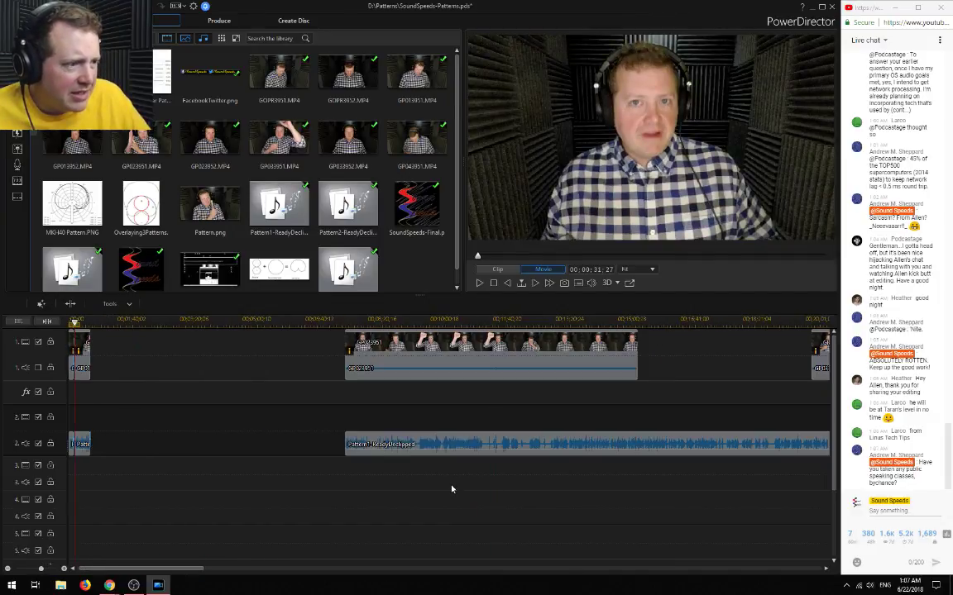
Move the GP023951 video and its voice clip together back to 00;00;58;12 to close the gap
{"action": "left_click", "coordinate": [346, 364]}
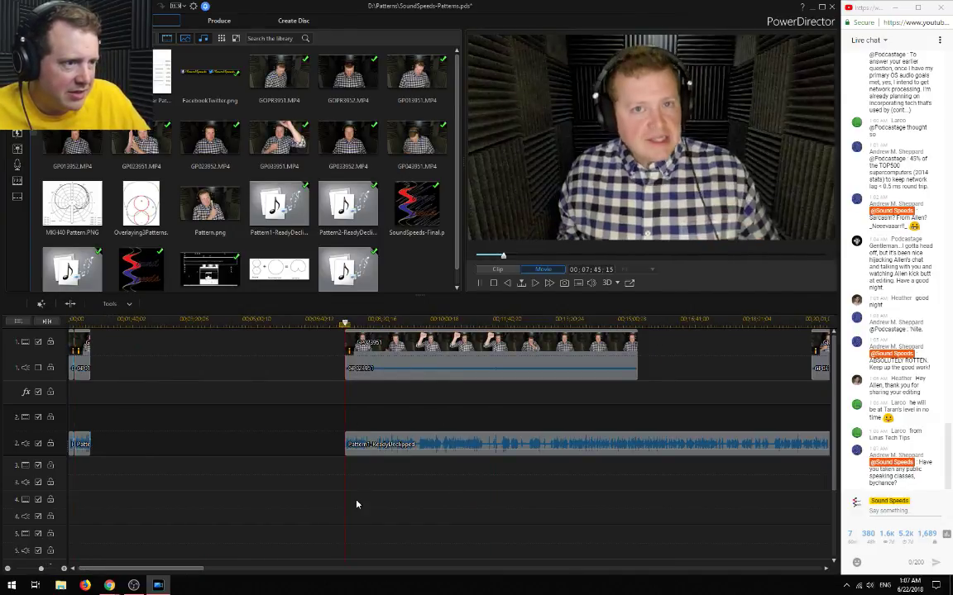
{"action": "scroll", "coordinate": [364, 504], "scroll_direction": "up", "scroll_amount": 3}
{"action": "left_click_drag", "start_coordinate": [409, 355], "coordinate": [516, 454]}
{"action": "left_click_drag", "start_coordinate": [505, 364], "coordinate": [407, 346]}
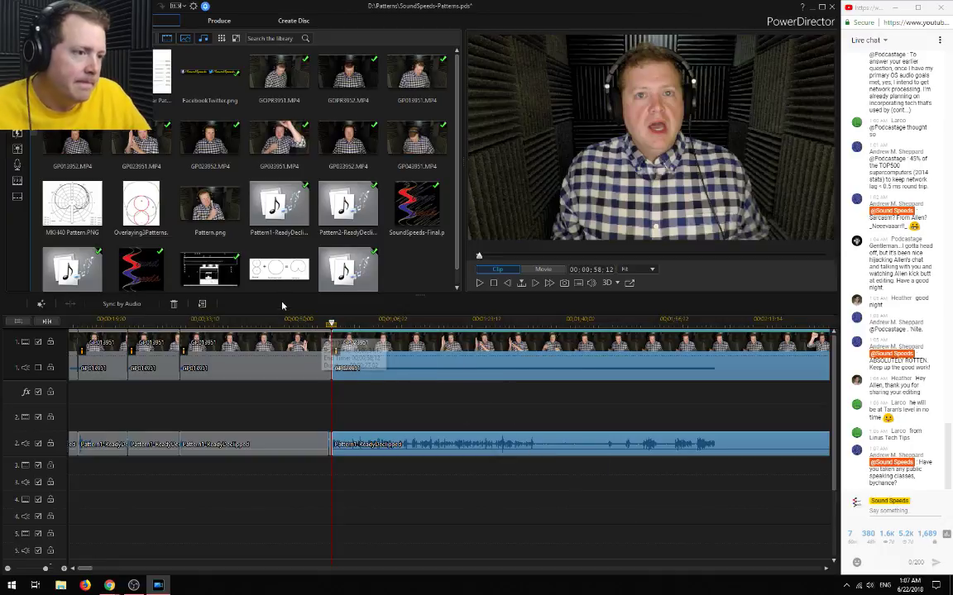
Play back the new join between GP013951 and GP023951 at 00;00;58;12, starting shortly before the cut
{"action": "left_click", "coordinate": [321, 321]}
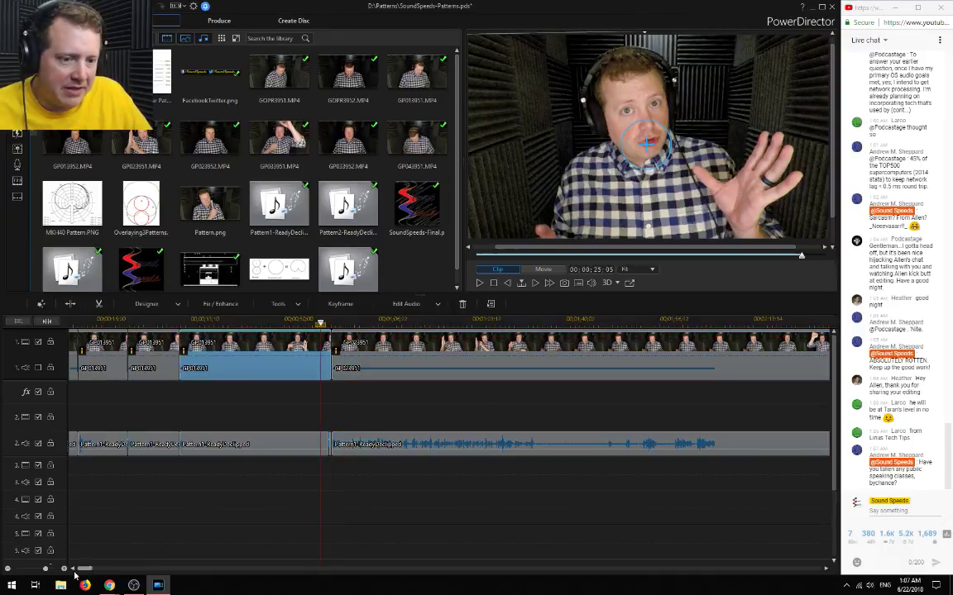
{"action": "left_click", "coordinate": [63, 573]}
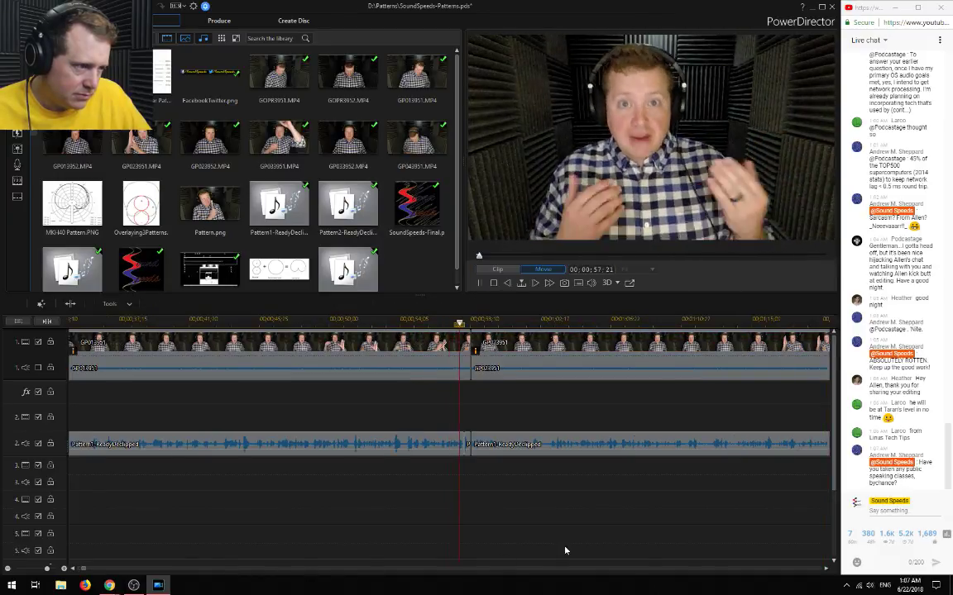
{"action": "left_click", "coordinate": [510, 385]}
Shift the start of the GP023951 video to 00;00;58;18 and extend the end of the GP013951 video about three frames past the voice cut
{"action": "scroll", "coordinate": [528, 417], "scroll_direction": "up", "scroll_amount": 3}
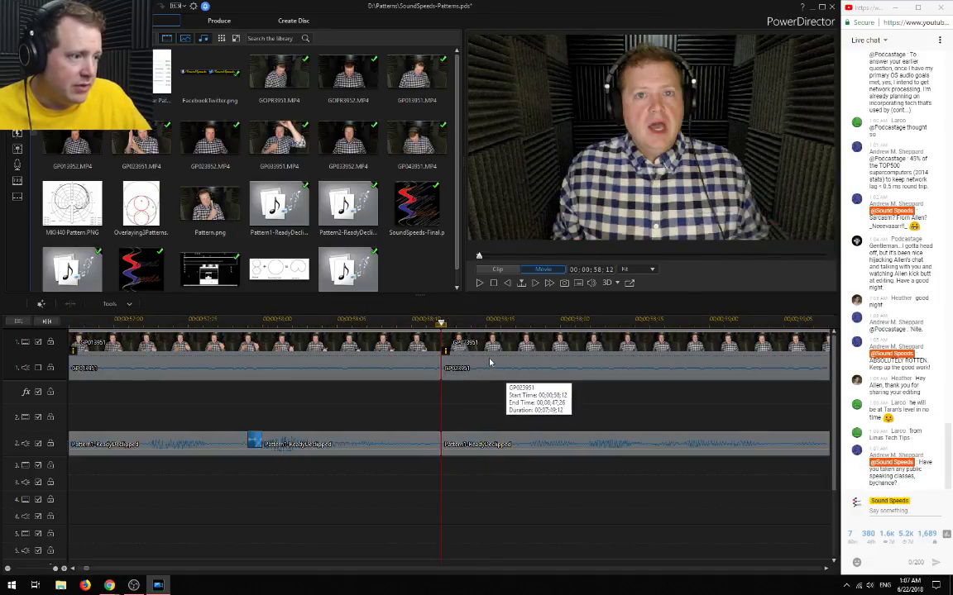
{"action": "left_click", "coordinate": [542, 352]}
{"action": "mouse_move", "coordinate": [547, 345]}
{"action": "left_mouse_down"}
{"action": "mouse_move", "coordinate": [578, 347]}
{"action": "mouse_move", "coordinate": [531, 344]}
{"action": "left_mouse_up"}
{"action": "left_click", "coordinate": [430, 345]}
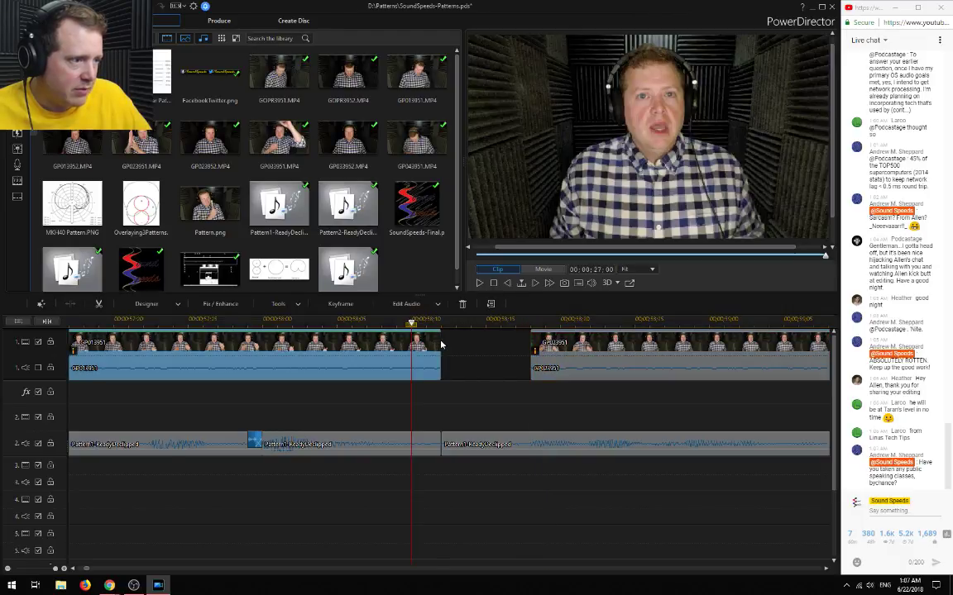
{"action": "left_click_drag", "start_coordinate": [440, 344], "coordinate": [485, 344]}
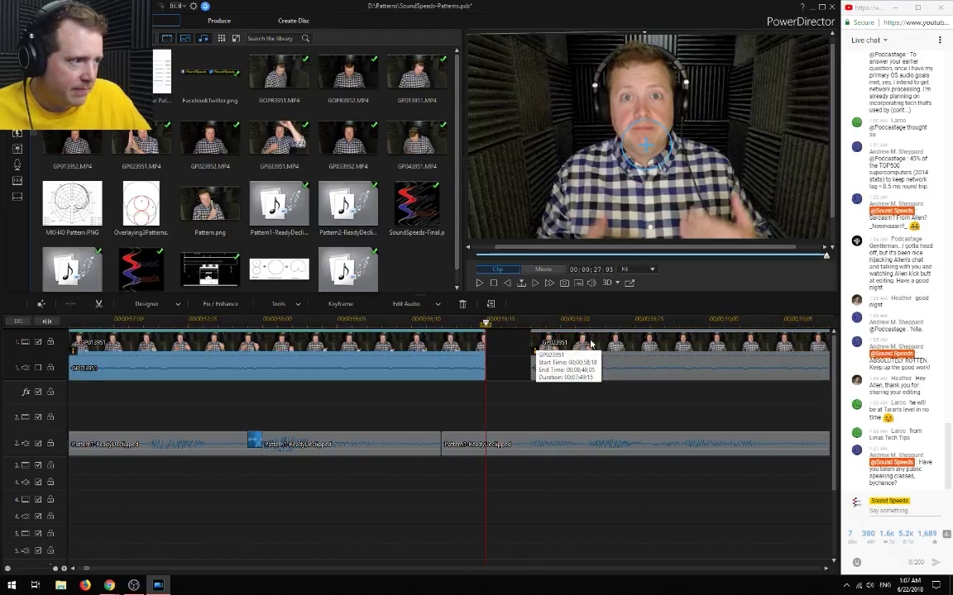
Move the GP023951 video back onto the end of GP013951 so they overlap about six frames in a transition centred on the voice cut
{"action": "left_click", "coordinate": [555, 343]}
{"action": "left_click_drag", "start_coordinate": [556, 343], "coordinate": [514, 342]}
{"action": "left_click", "coordinate": [552, 385]}
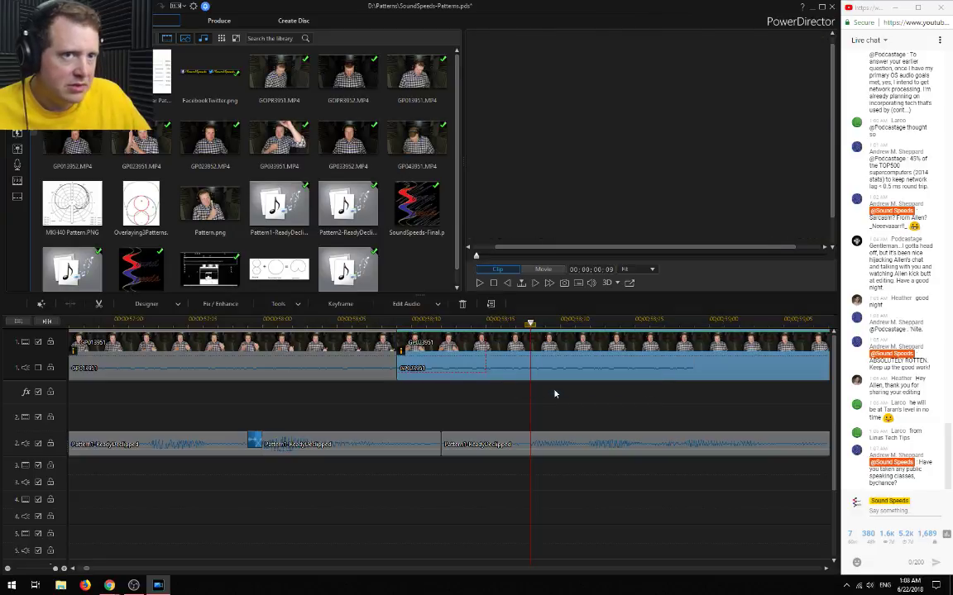
Replace the transition between GP013951 and GP023951 on the first video track with the Vitascene Transition
{"action": "left_click", "coordinate": [17, 132]}
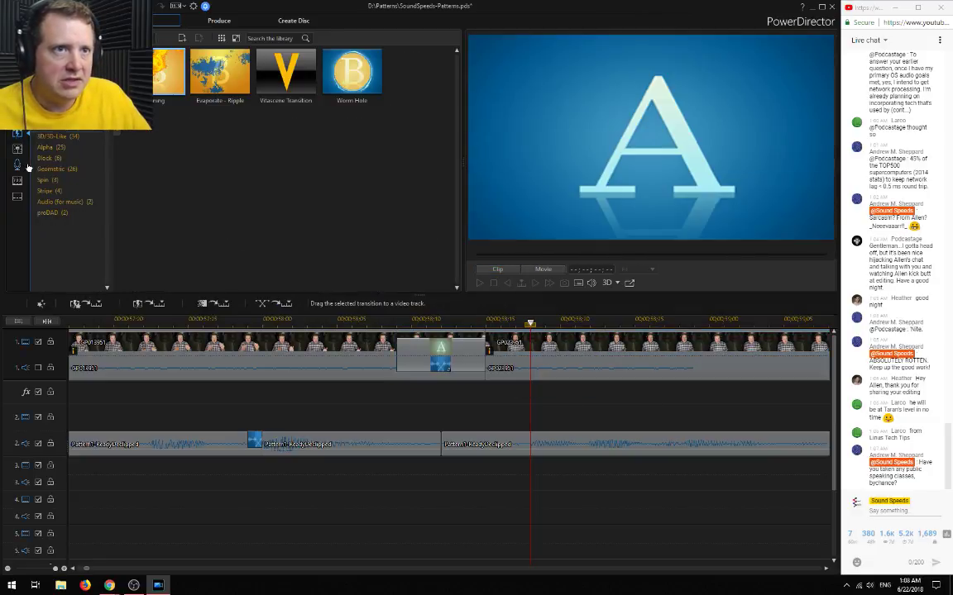
{"action": "left_click", "coordinate": [284, 70]}
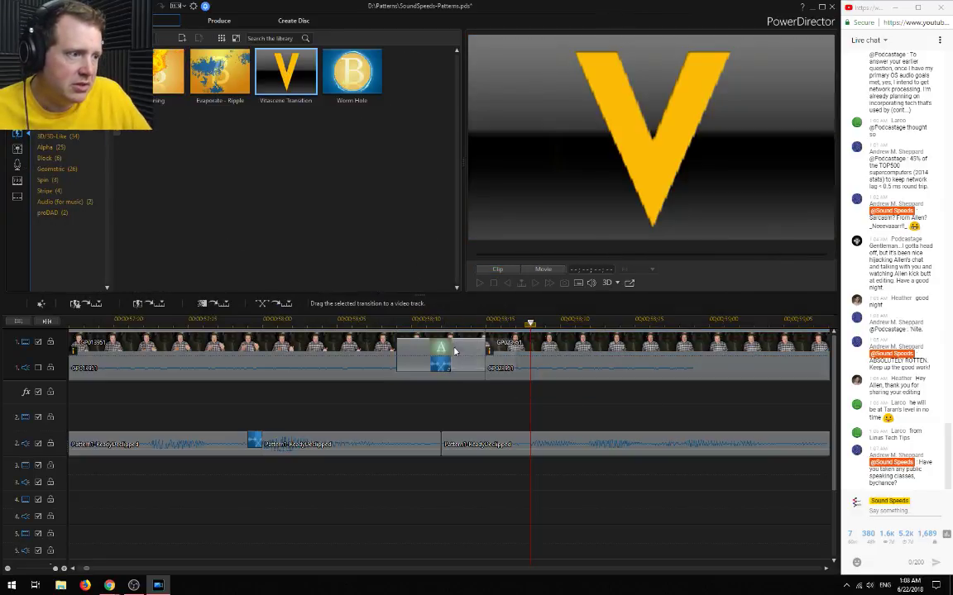
{"action": "left_click_drag", "start_coordinate": [290, 82], "coordinate": [439, 346]}
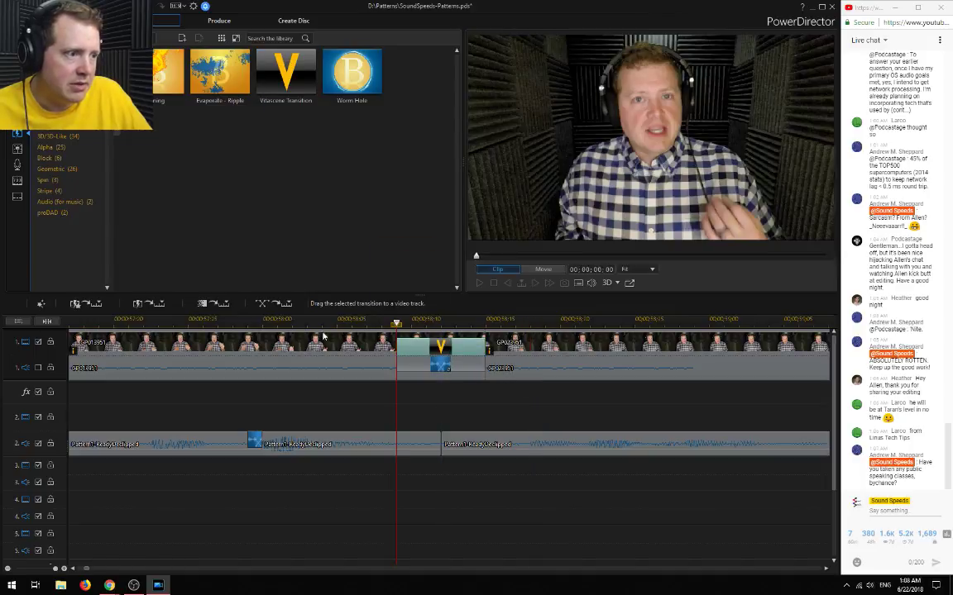
Play back the Vitascene Transition join, starting about one second before GP013951 ends
{"action": "left_click", "coordinate": [84, 339]}
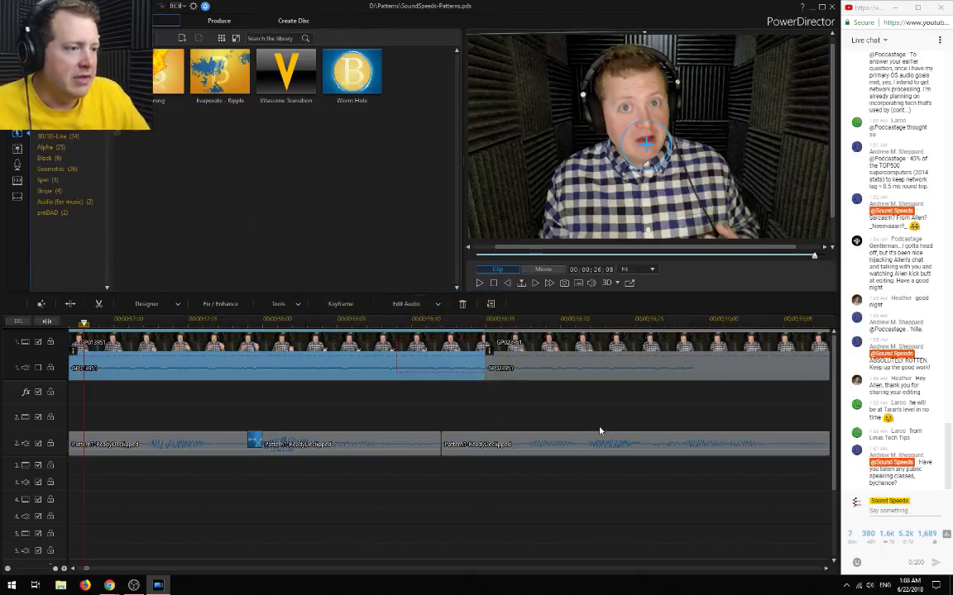
{"action": "left_click", "coordinate": [168, 468]}
{"action": "key", "text": "space"}
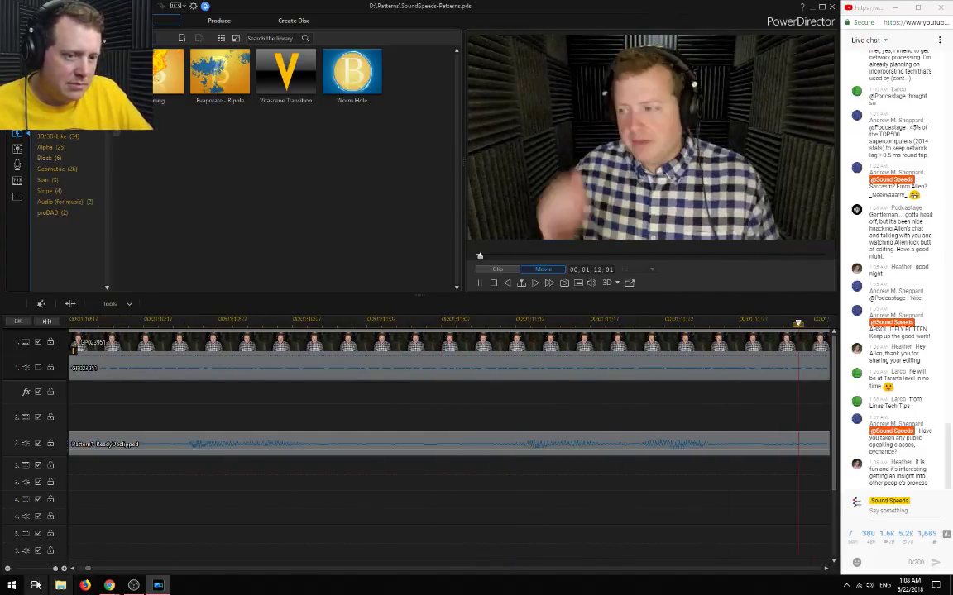
Play GP023951 onward from about 00;01;12 and locate the end of the spoken passage near 00;01;34;12
{"action": "left_click", "coordinate": [7, 568]}
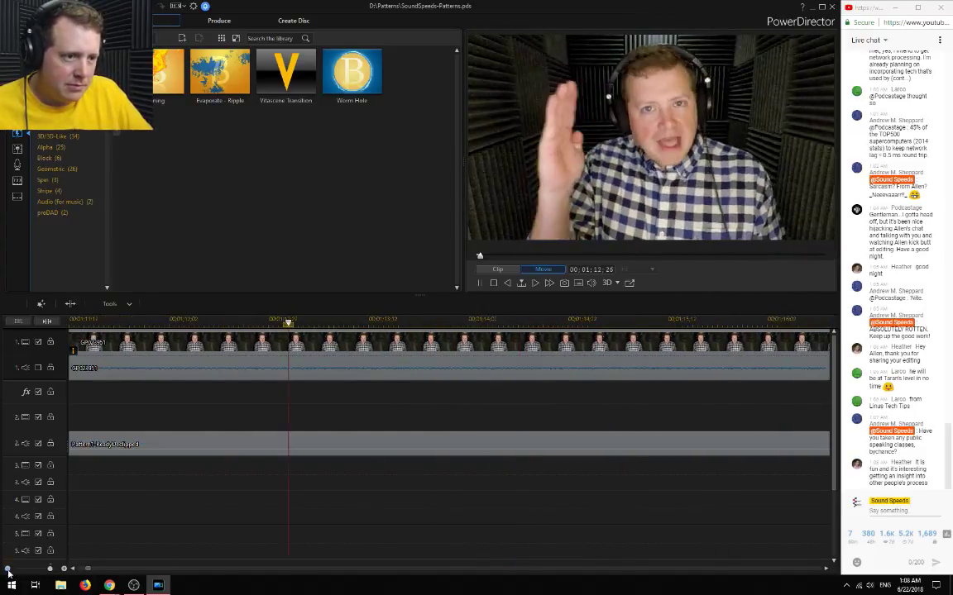
{"action": "key", "text": "space"}
{"action": "left_click", "coordinate": [210, 321]}
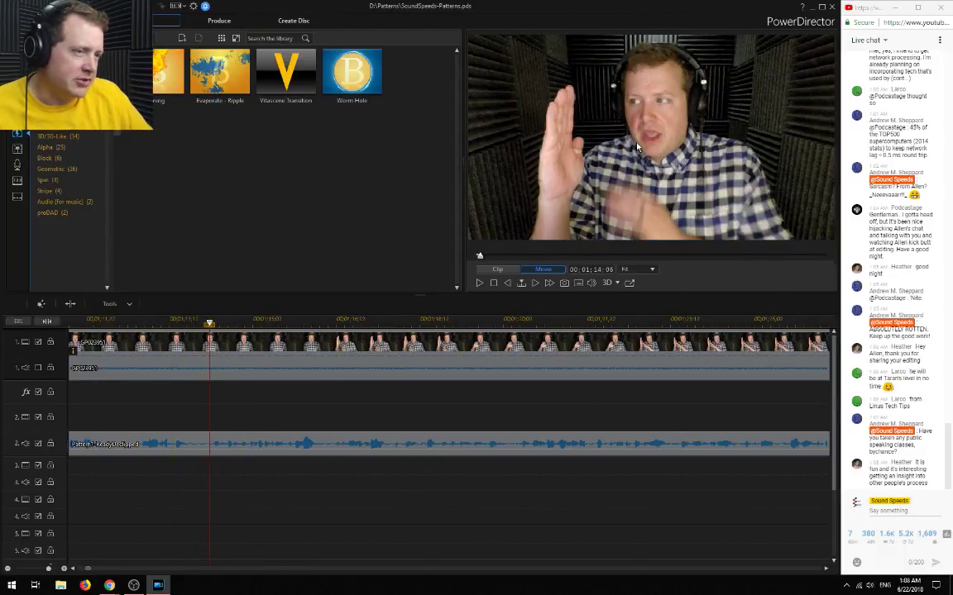
{"action": "key", "text": "space"}
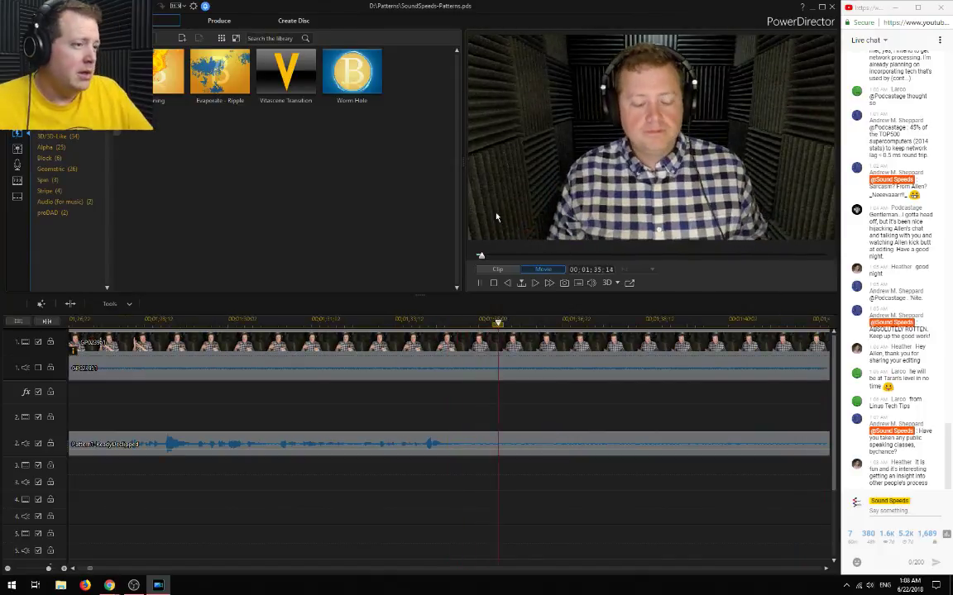
{"action": "key", "text": "space"}
{"action": "left_click", "coordinate": [447, 321]}
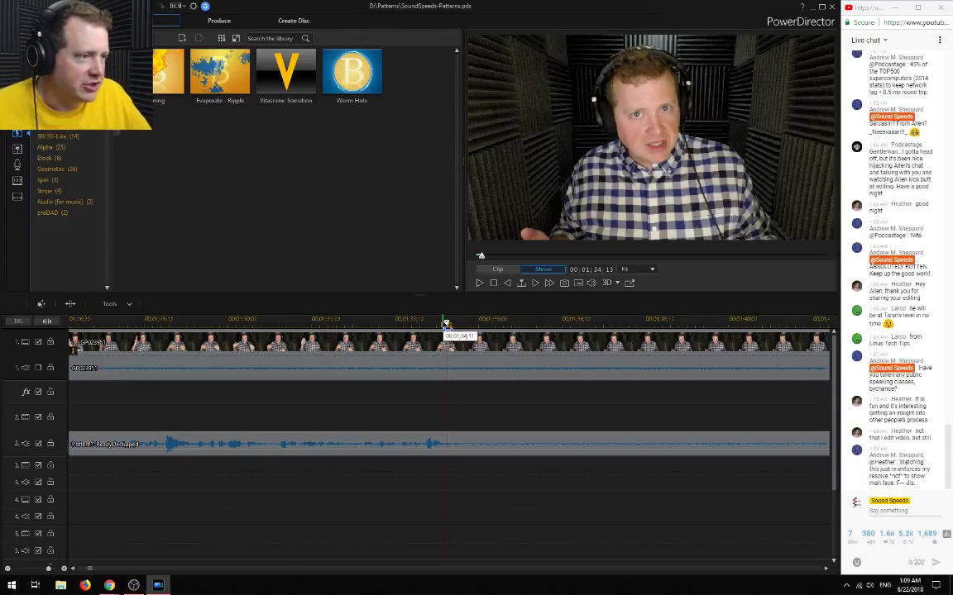
{"action": "scroll", "coordinate": [473, 368], "scroll_direction": "up", "scroll_amount": 3}
{"action": "left_click", "coordinate": [422, 321]}
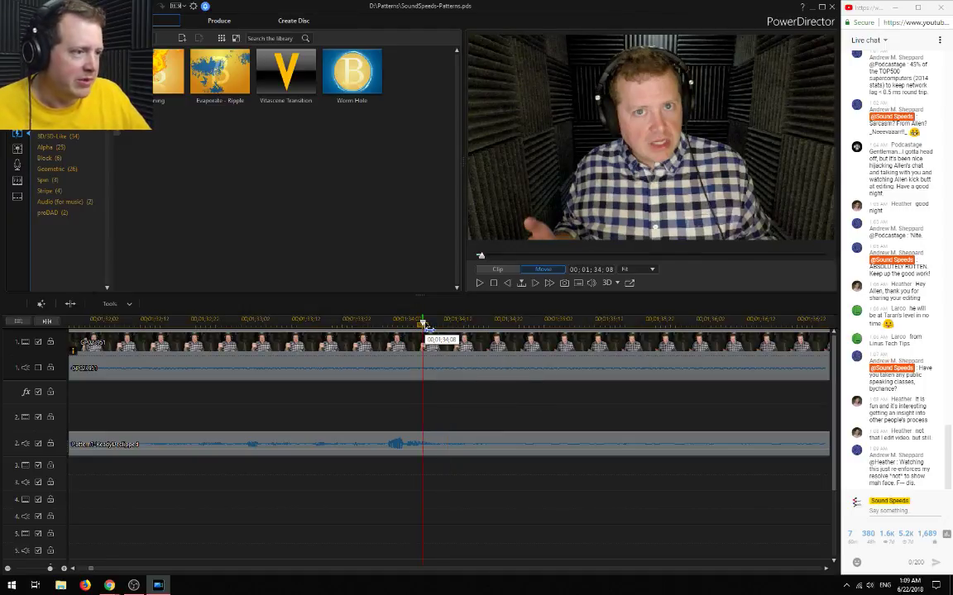
{"action": "left_click_drag", "start_coordinate": [367, 325], "coordinate": [441, 325]}
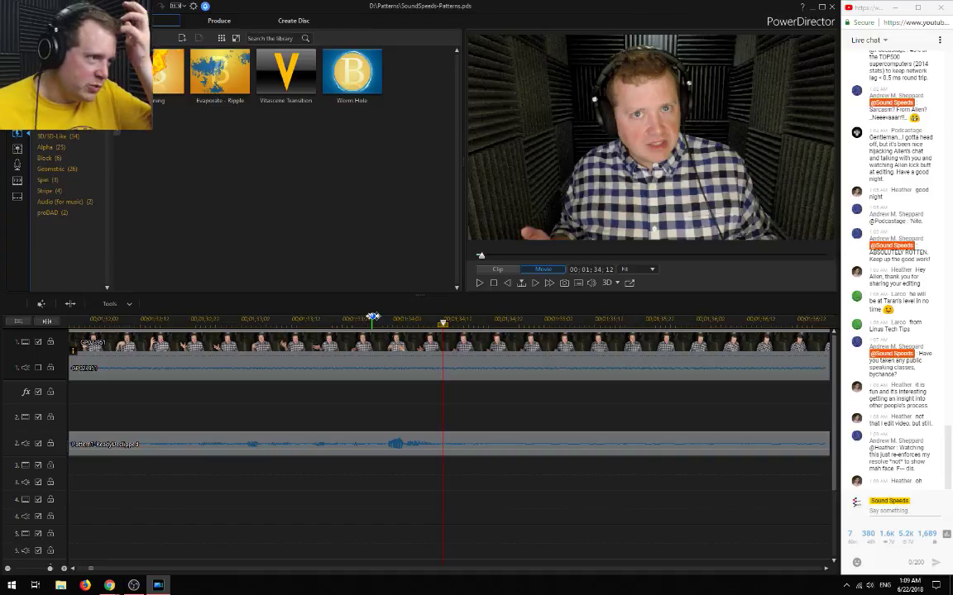
Switch to the YouTube Creator Studio video list in Chrome and open "The Look Of Sound Speeds w/ Outtakes!"
{"action": "mouse_move", "coordinate": [116, 585]}
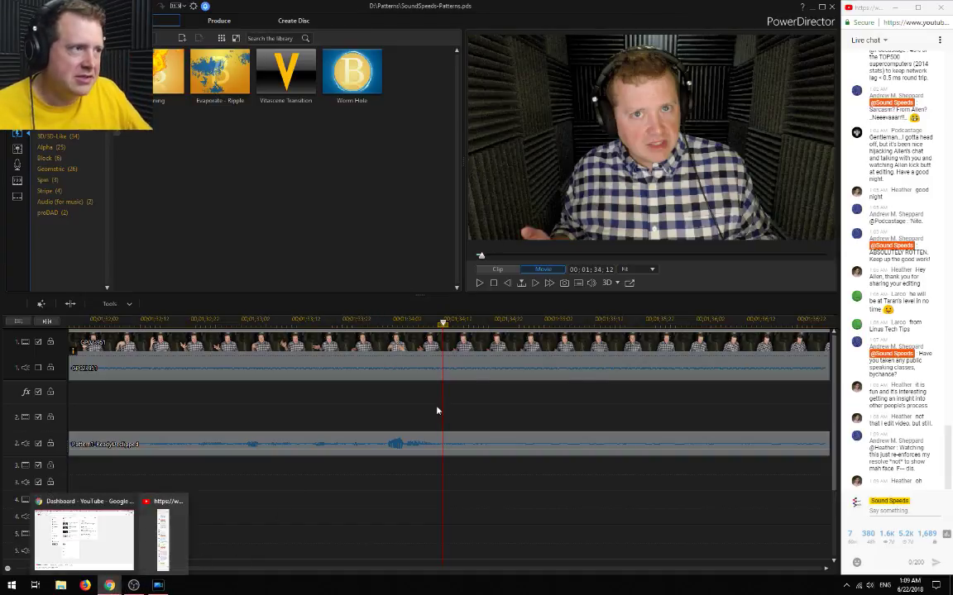
{"action": "left_click", "coordinate": [82, 534]}
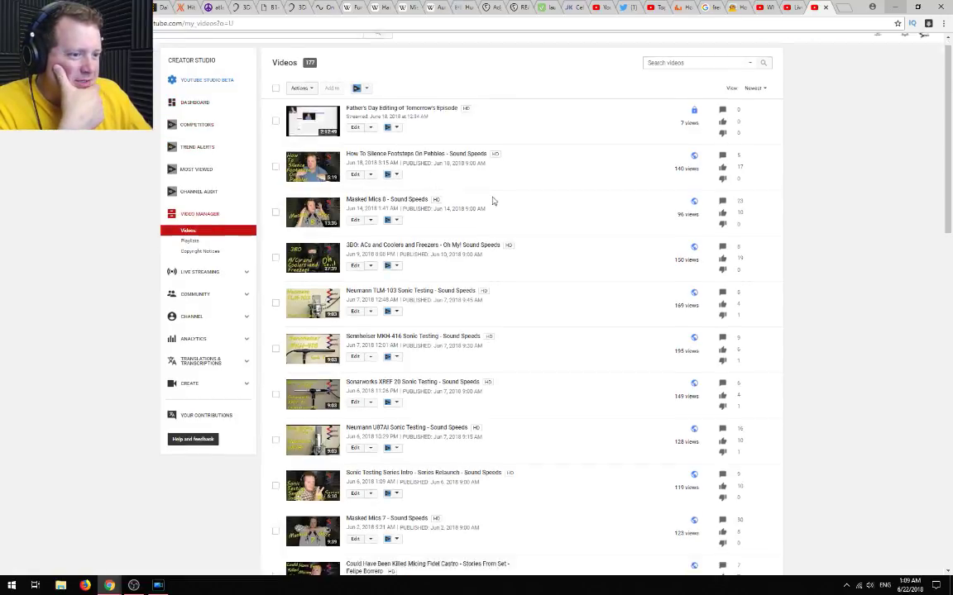
{"action": "scroll", "coordinate": [501, 200], "scroll_direction": "down", "scroll_amount": 5}
{"action": "scroll", "coordinate": [503, 202], "scroll_direction": "down", "scroll_amount": 4}
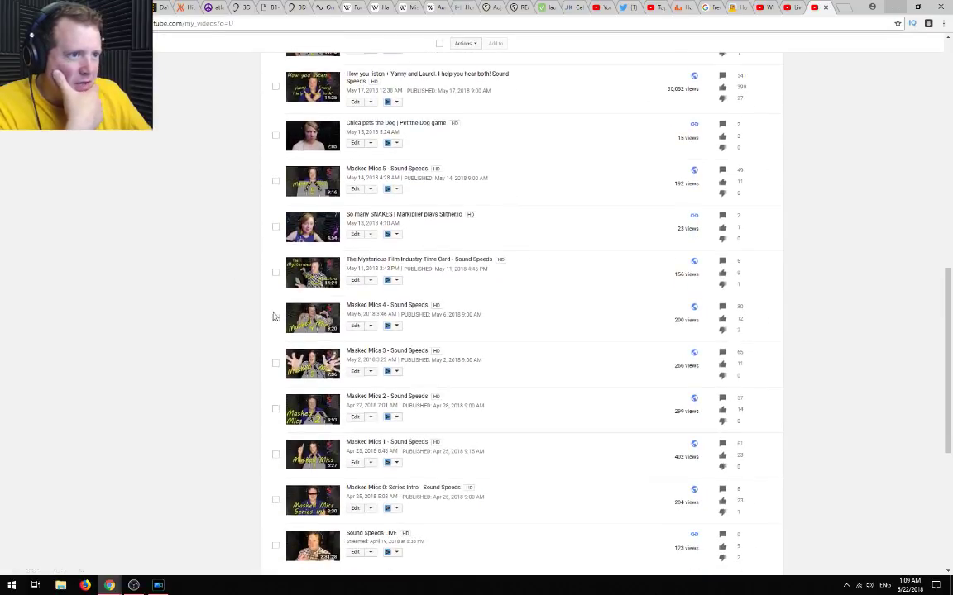
{"action": "scroll", "coordinate": [591, 273], "scroll_direction": "down", "scroll_amount": 4}
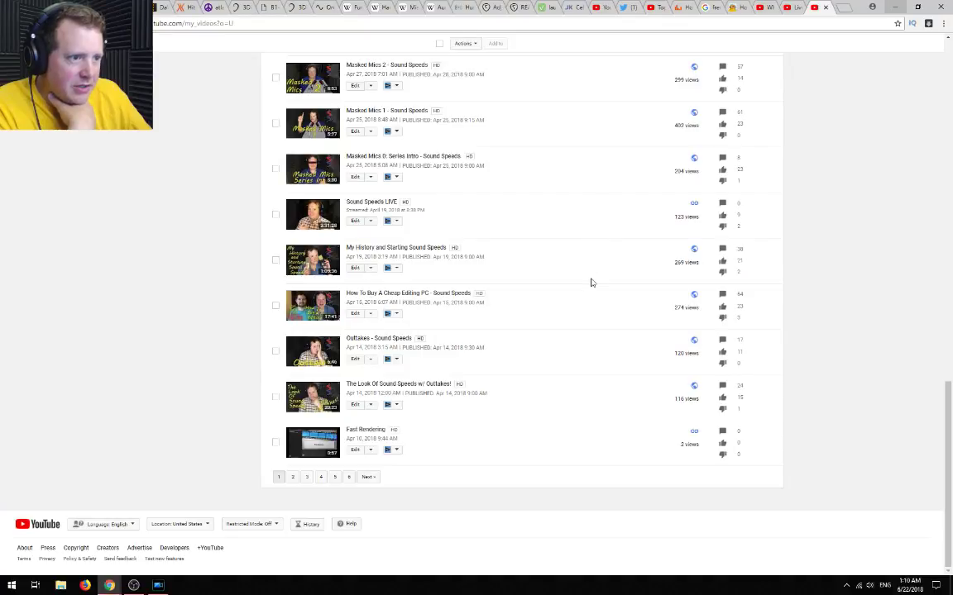
{"action": "left_click", "coordinate": [385, 386]}
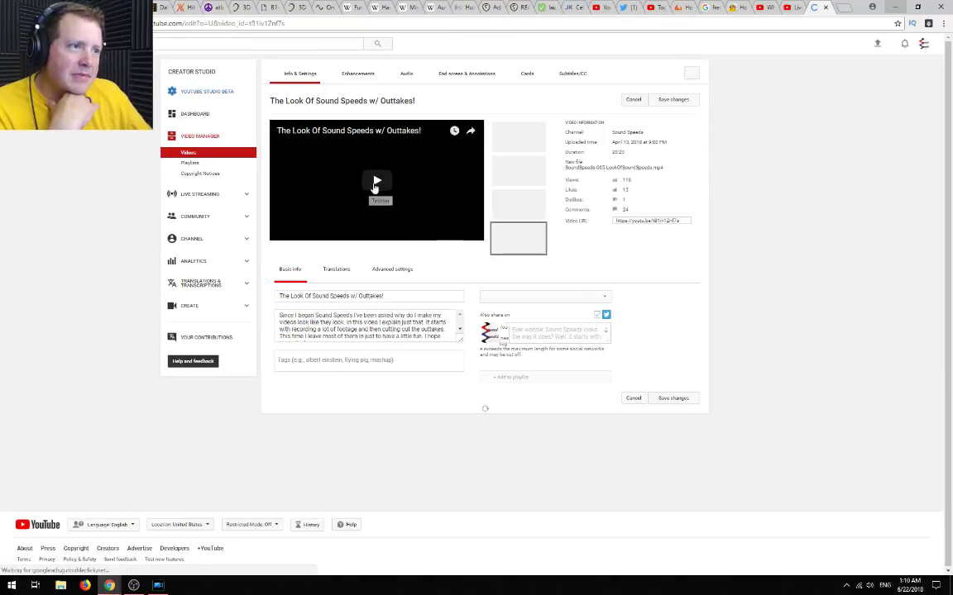
Play the opening of "The Look Of Sound Speeds w/ Outtakes!", pause it and return to PowerDirector
{"action": "left_click", "coordinate": [375, 182]}
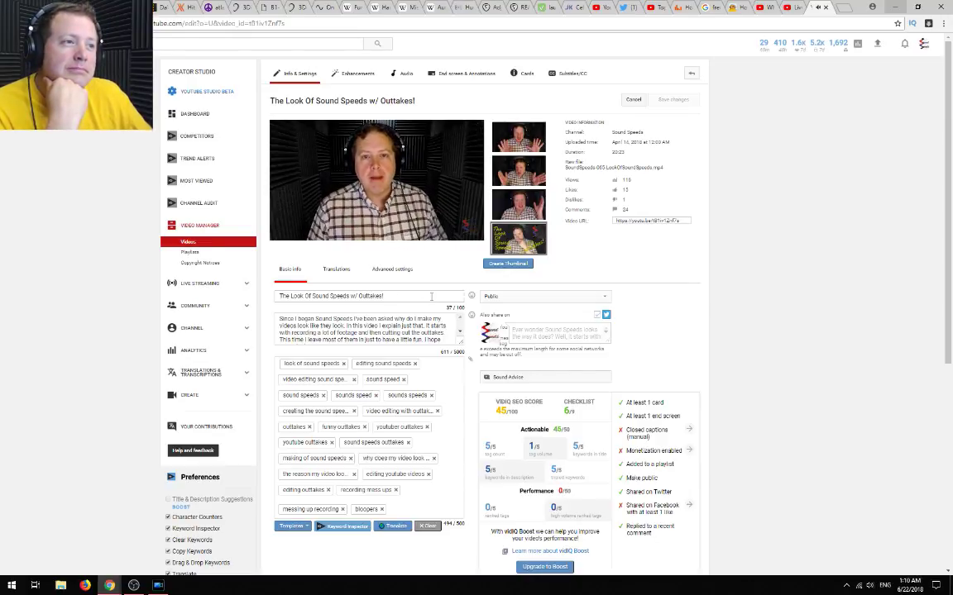
{"action": "mouse_move", "coordinate": [285, 232]}
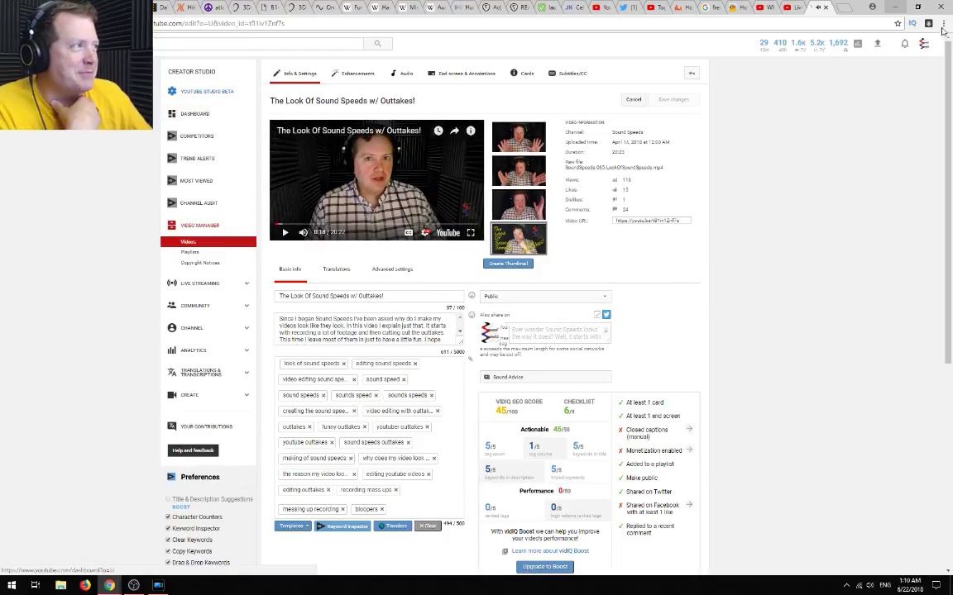
{"action": "left_click", "coordinate": [894, 8]}
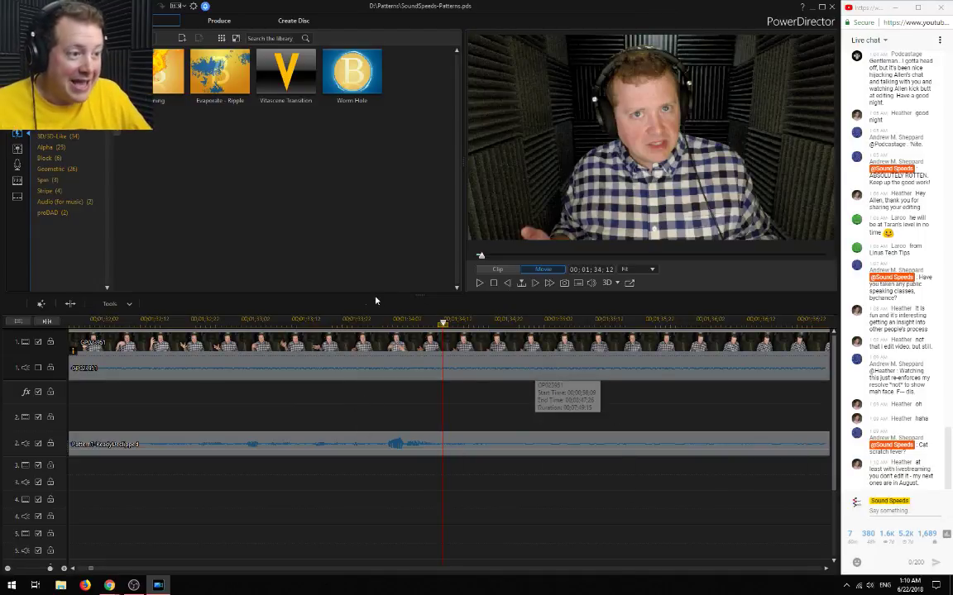
Replay the end of the passage from 00;01;32 and split the GP023951 video and voice clips at 00;01;34;17
{"action": "left_click", "coordinate": [129, 321]}
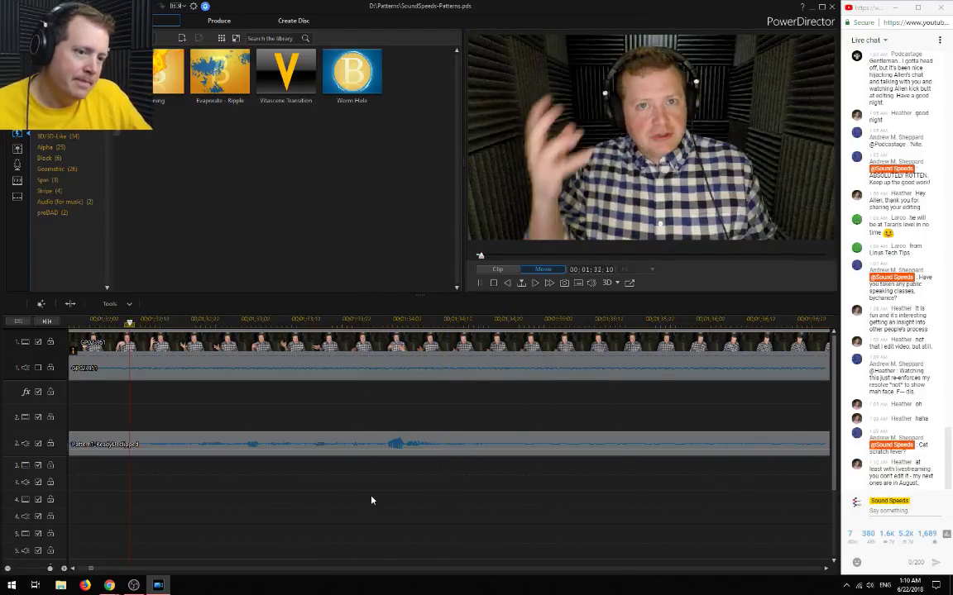
{"action": "key", "text": "space"}
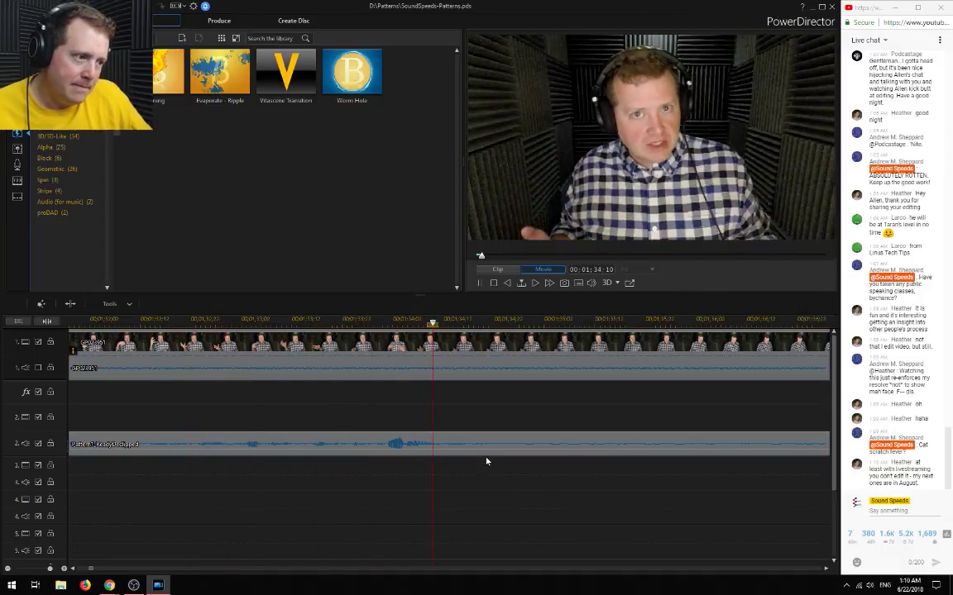
{"action": "key", "text": "space"}
{"action": "left_click_drag", "start_coordinate": [486, 327], "coordinate": [468, 325]}
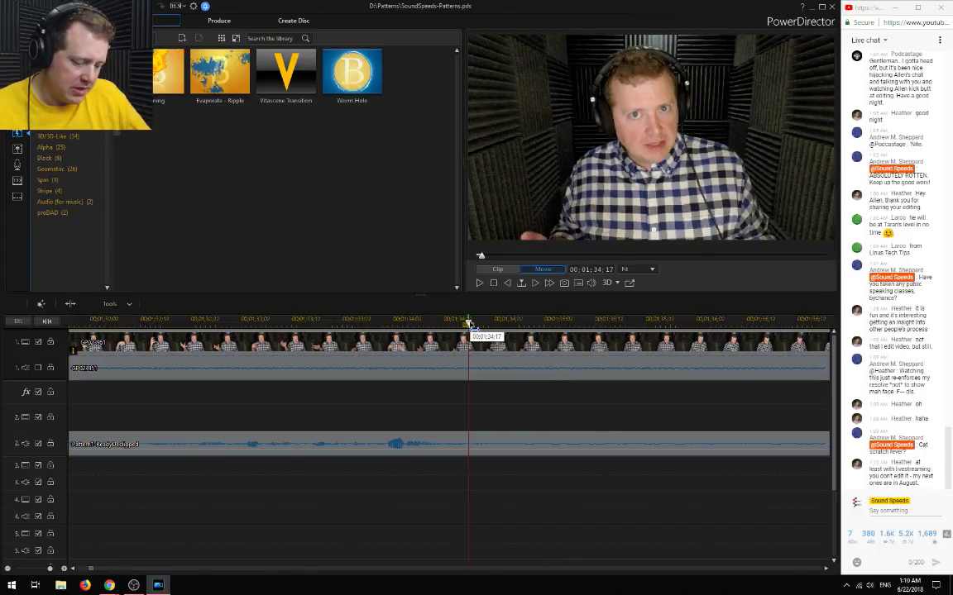
{"action": "key", "text": "ctrl+t"}
Sample the footage after the 00;01;34;17 split at about 00;01;53, 00;02;03, 00;03;00 and 00;03;37 for the next usable take
{"action": "scroll", "coordinate": [496, 434], "scroll_direction": "down", "scroll_amount": 5}
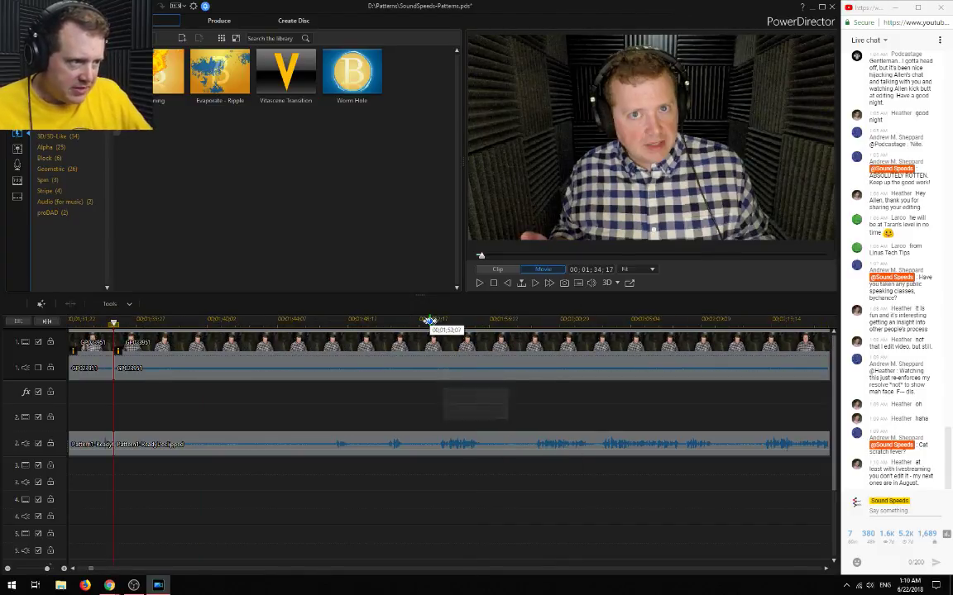
{"action": "left_click", "coordinate": [434, 321]}
{"action": "key", "text": "space"}
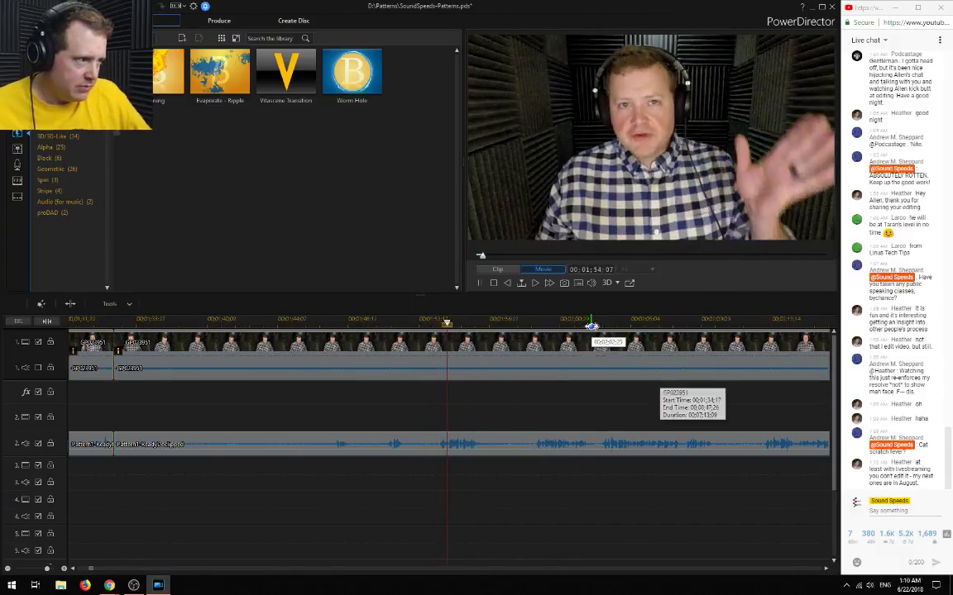
{"action": "left_click", "coordinate": [597, 323]}
{"action": "left_click", "coordinate": [8, 569]}
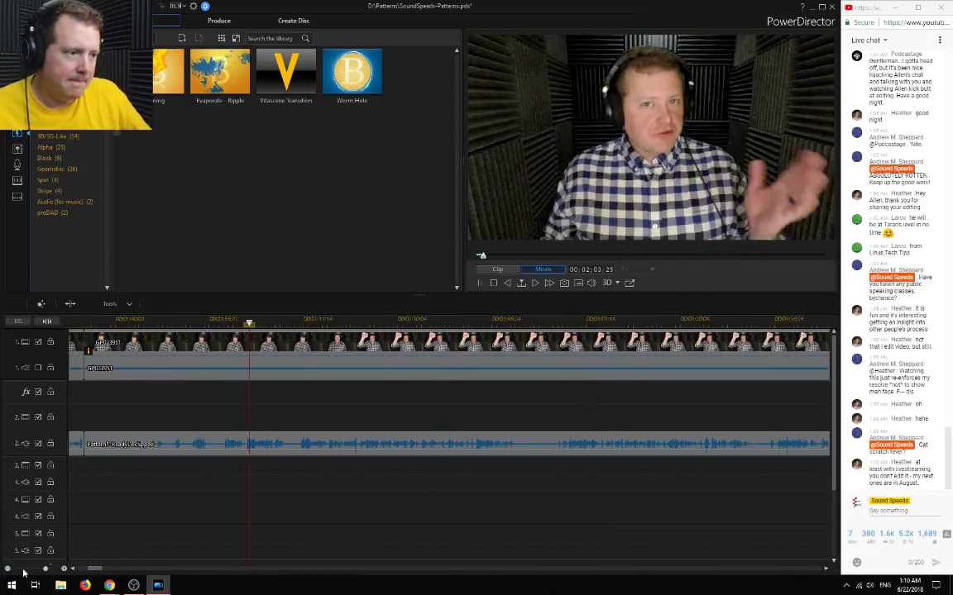
{"action": "left_click", "coordinate": [567, 323]}
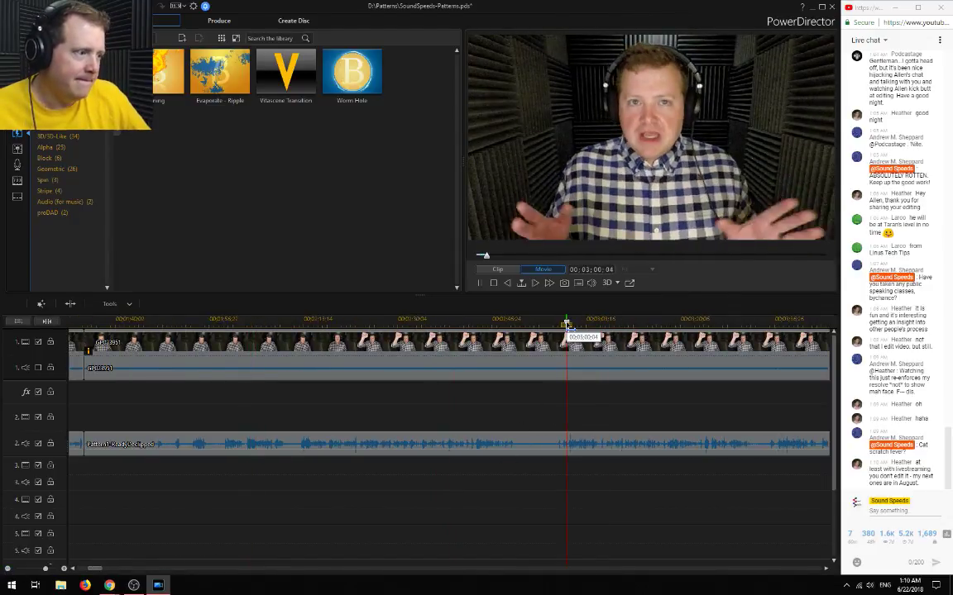
{"action": "left_click", "coordinate": [778, 324]}
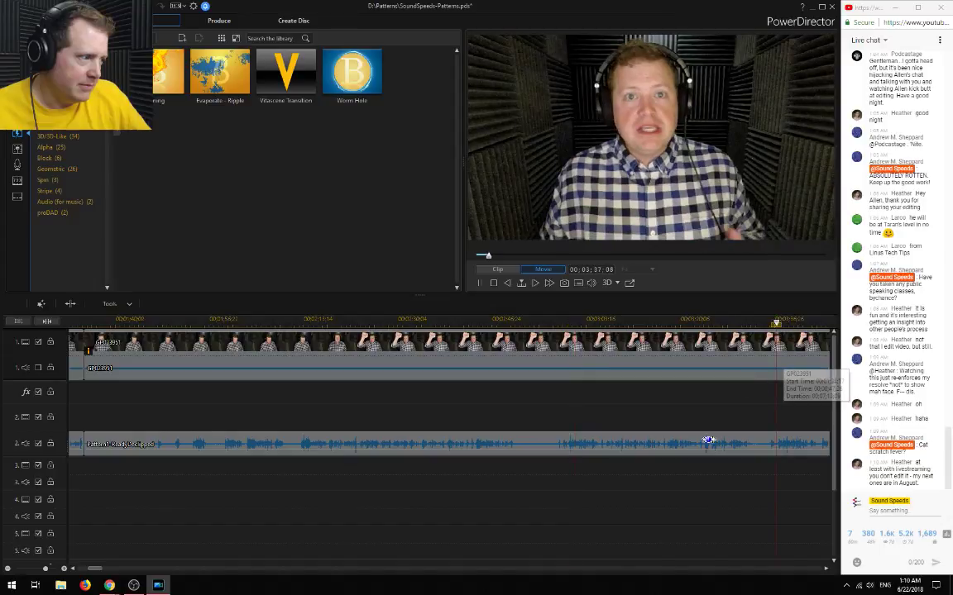
Sample the GP023951 footage at about 00;03;40, 00;05;13, 00;06;35 and 00;05;57 for the next usable take
{"action": "left_click_drag", "start_coordinate": [94, 569], "coordinate": [96, 569]}
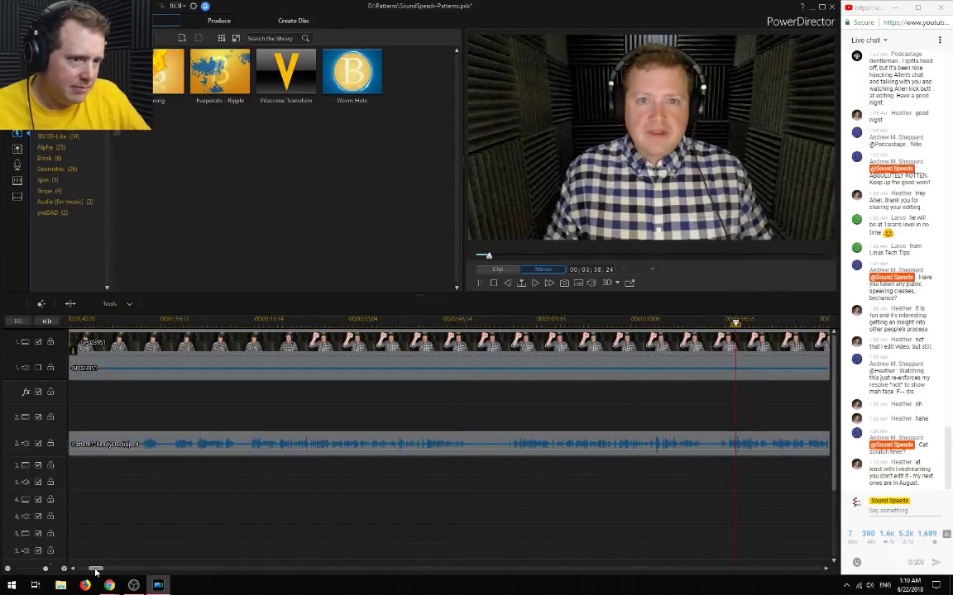
{"action": "left_click", "coordinate": [7, 569]}
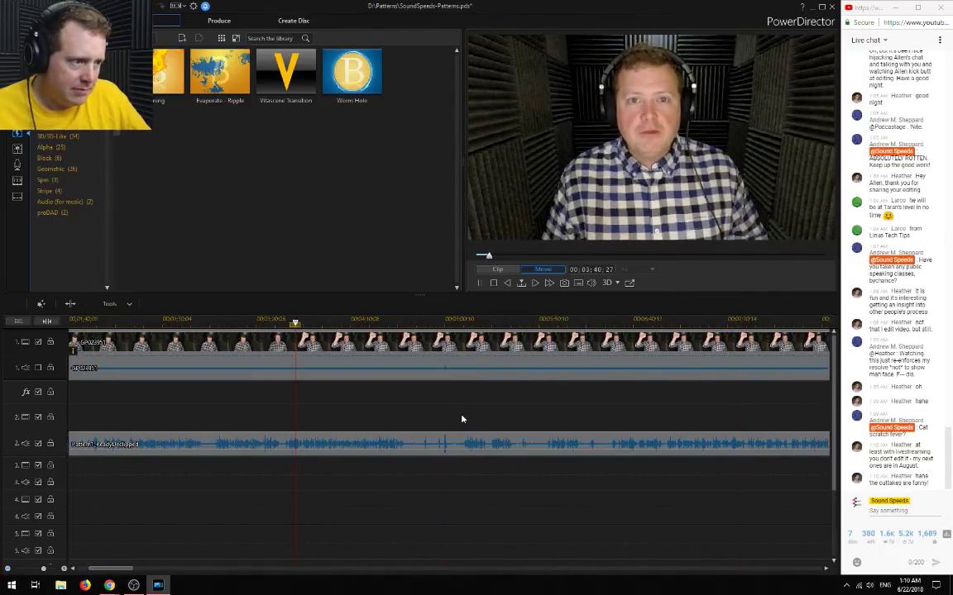
{"action": "left_click", "coordinate": [465, 323]}
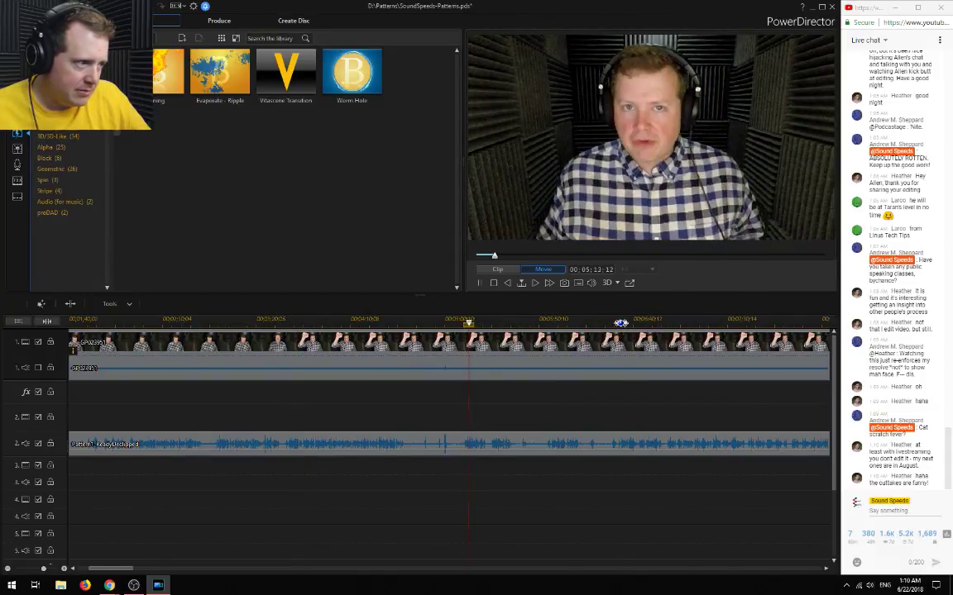
{"action": "left_click", "coordinate": [621, 323]}
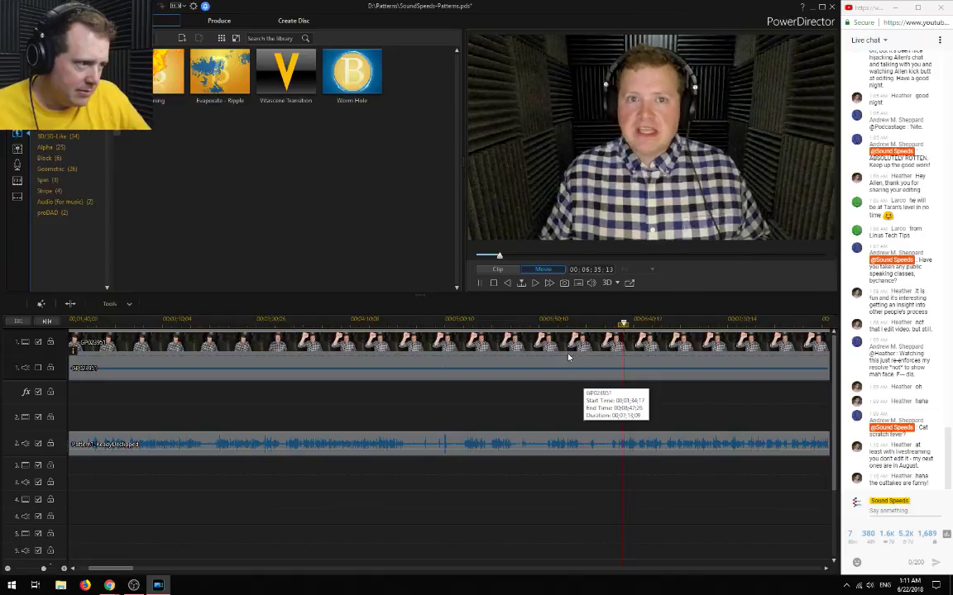
{"action": "left_click", "coordinate": [543, 324]}
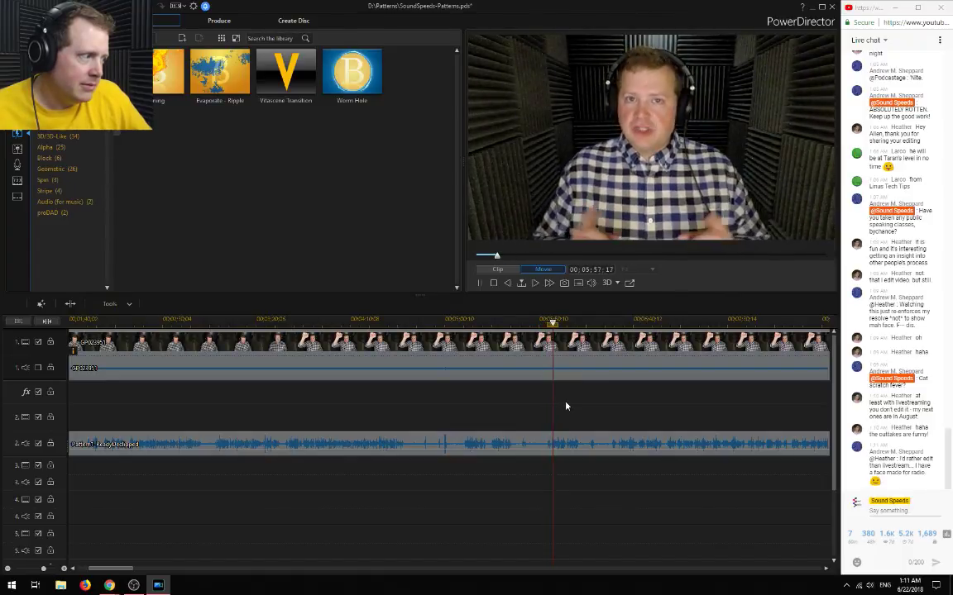
{"action": "key", "text": "space"}
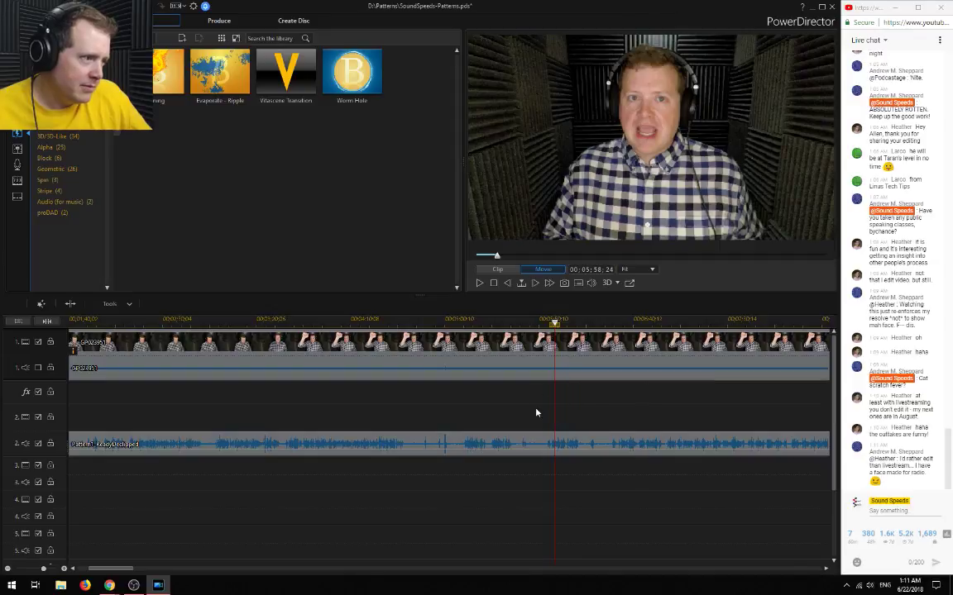
Play the passages starting at 00;05;23;21 and 00;05;57;09 to judge whether either take is usable
{"action": "left_click", "coordinate": [488, 321]}
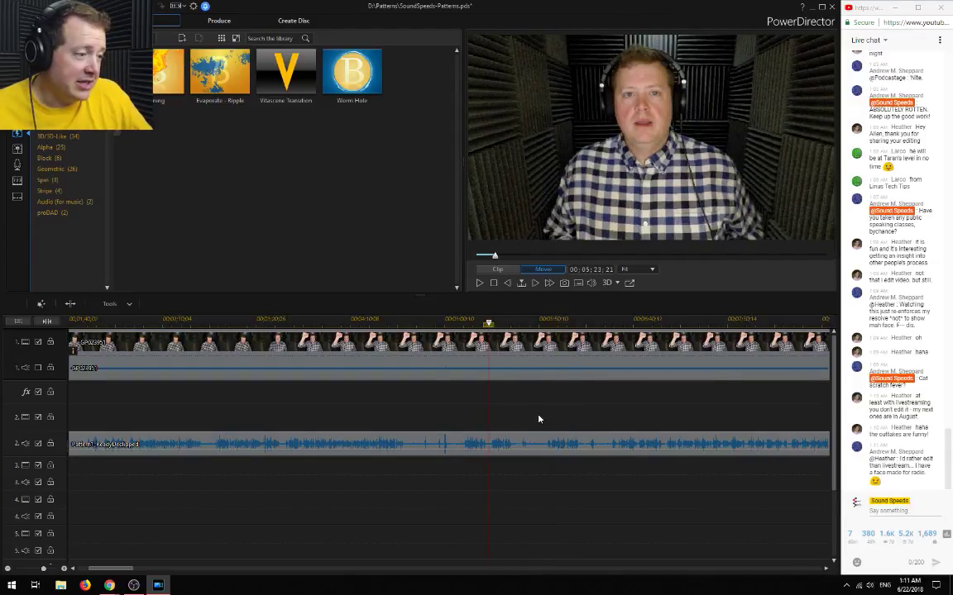
{"action": "scroll", "coordinate": [538, 420], "scroll_direction": "up", "scroll_amount": 1}
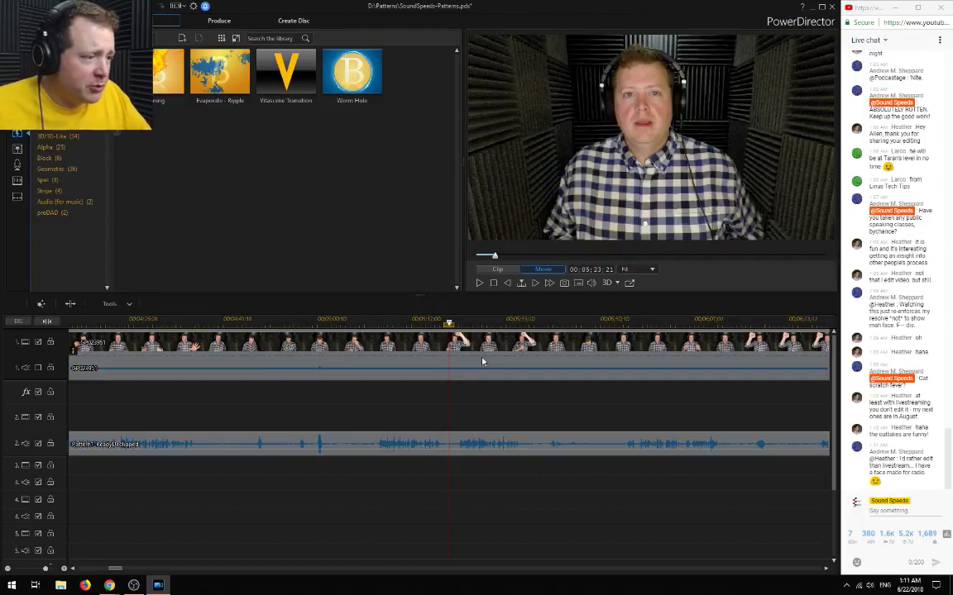
{"action": "key", "text": "space"}
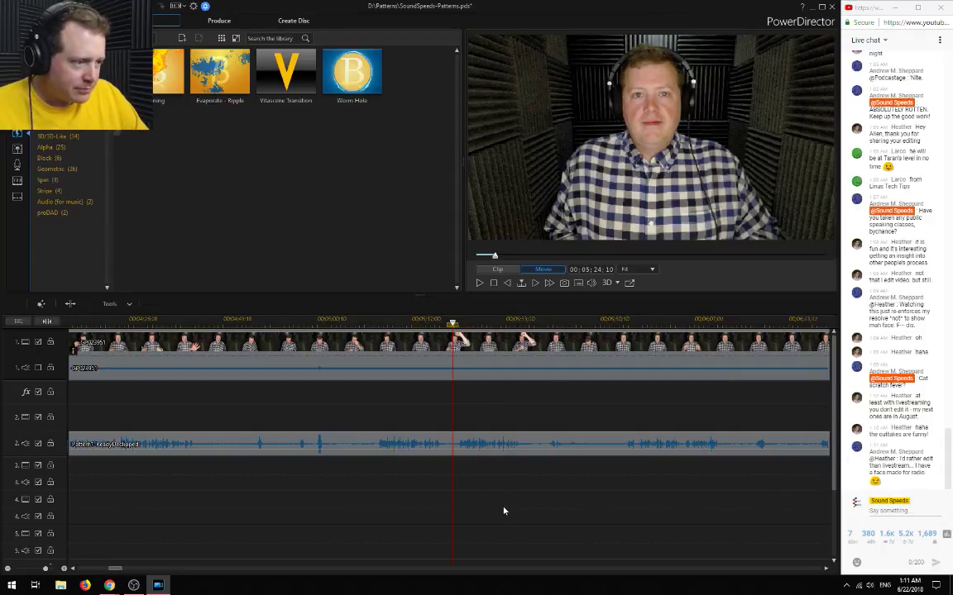
{"action": "key", "text": "space"}
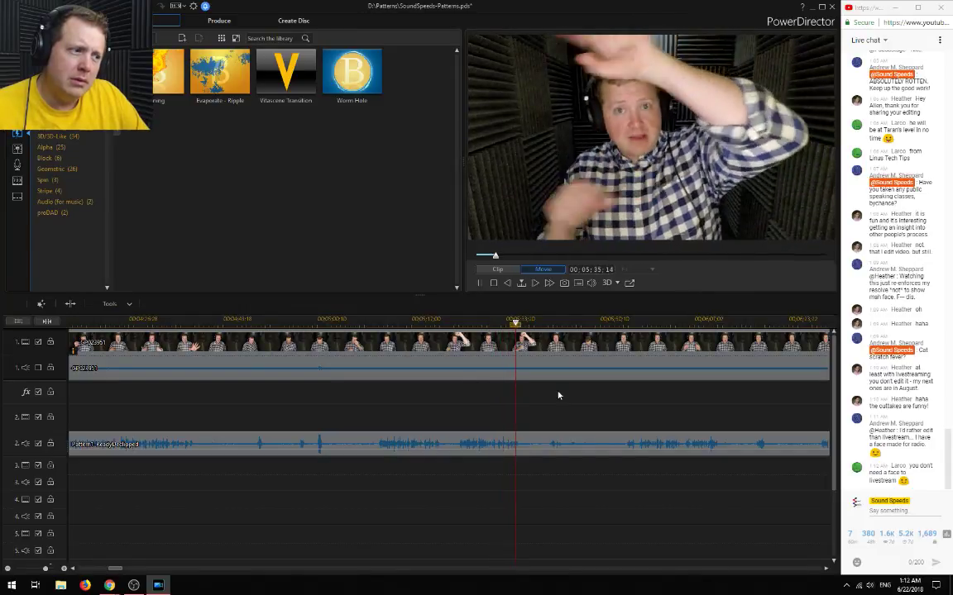
{"action": "left_click", "coordinate": [638, 323]}
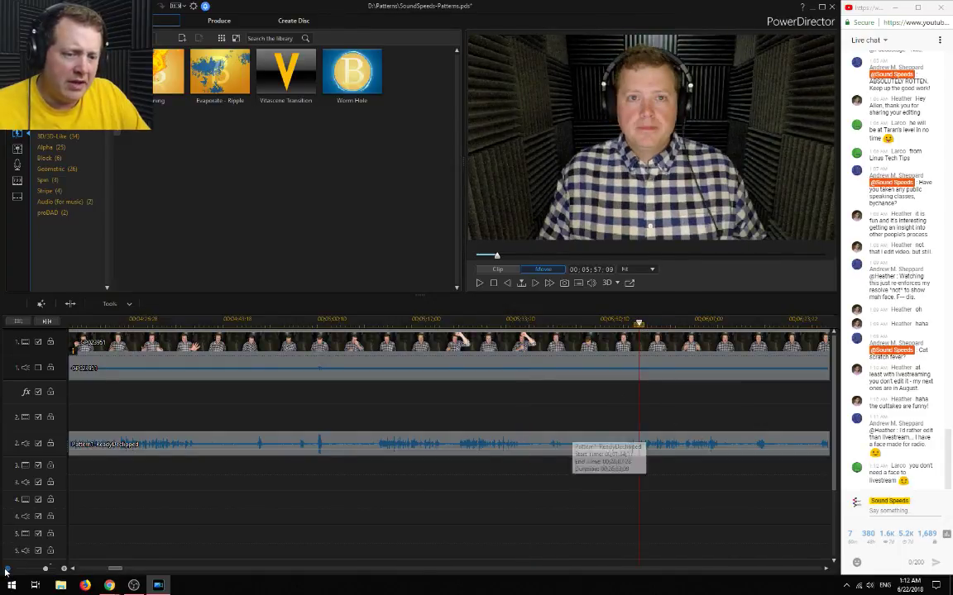
{"action": "scroll", "coordinate": [241, 547], "scroll_direction": "down", "scroll_amount": 2}
{"action": "key", "text": "space"}
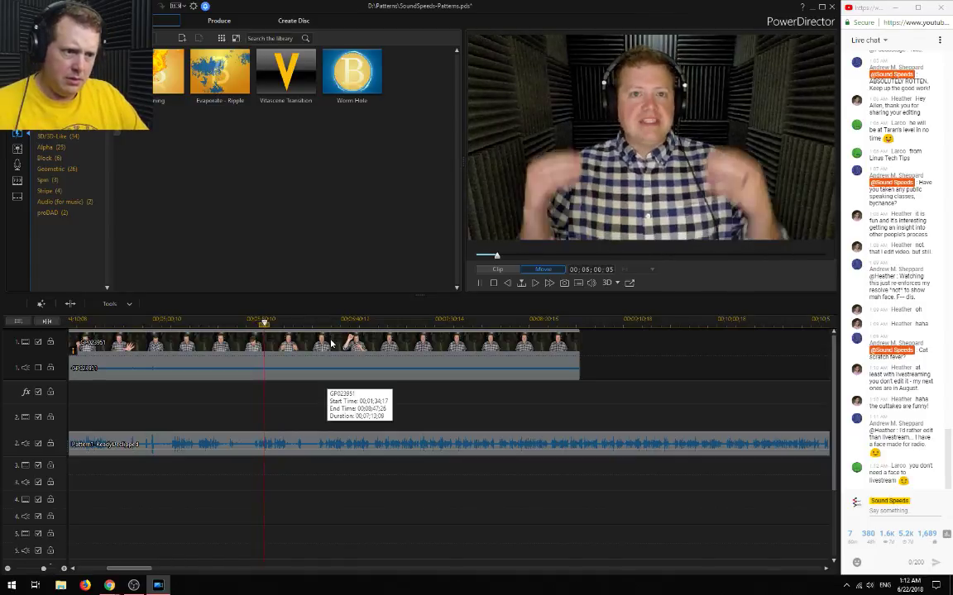
{"action": "key", "text": "space"}
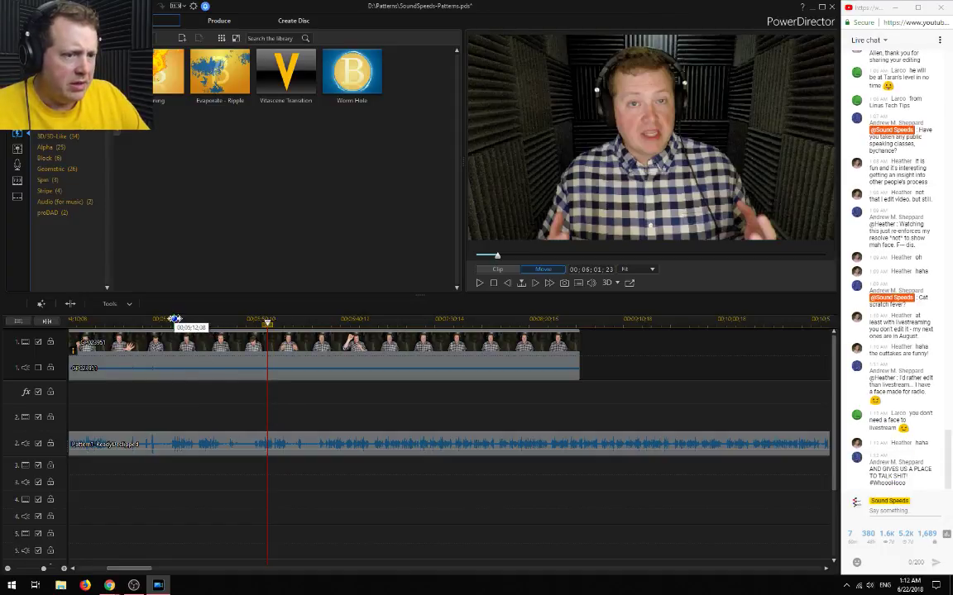
Play the take from 00;05;10;28 through about 00;05;46;19 to compare it with the other takes
{"action": "left_click", "coordinate": [173, 320]}
{"action": "left_click", "coordinate": [173, 322]}
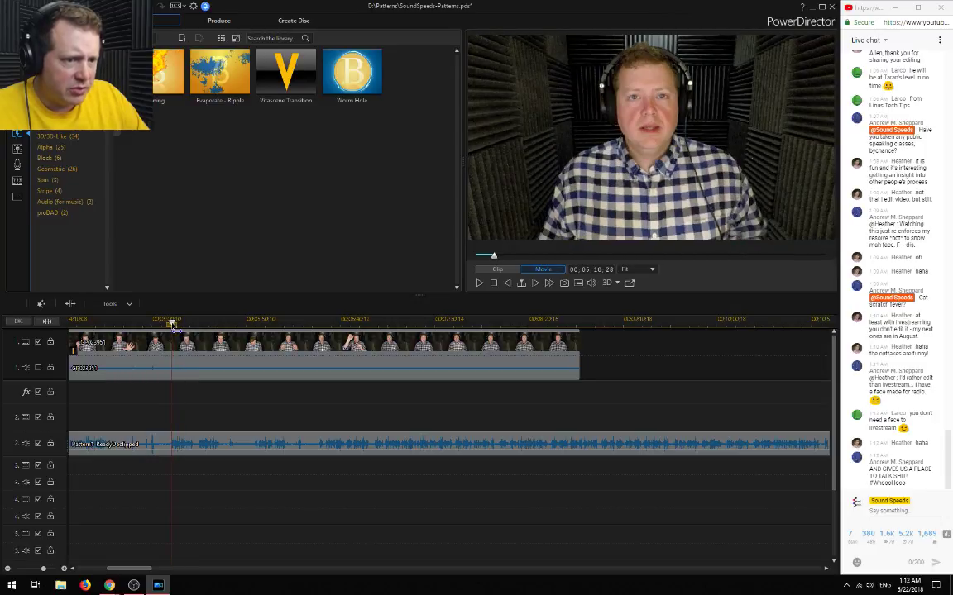
{"action": "left_click", "coordinate": [65, 569]}
{"action": "key", "text": "space"}
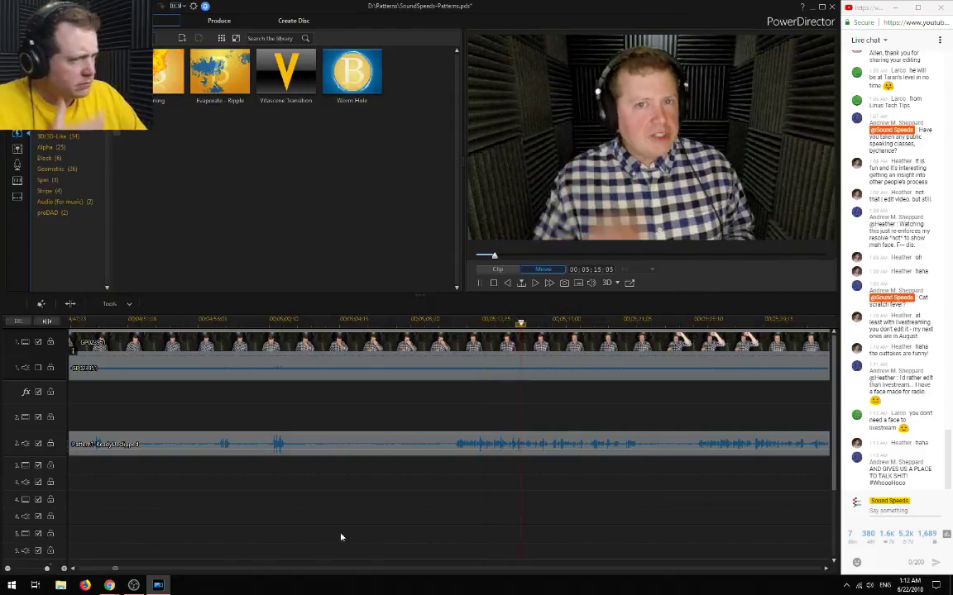
{"action": "left_click", "coordinate": [7, 569]}
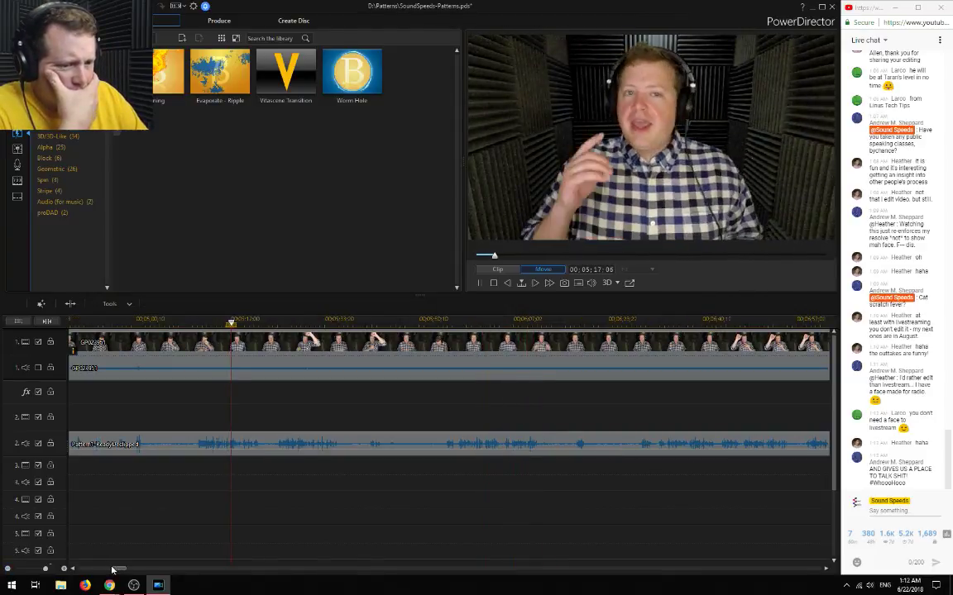
{"action": "left_click_drag", "start_coordinate": [113, 569], "coordinate": [102, 568]}
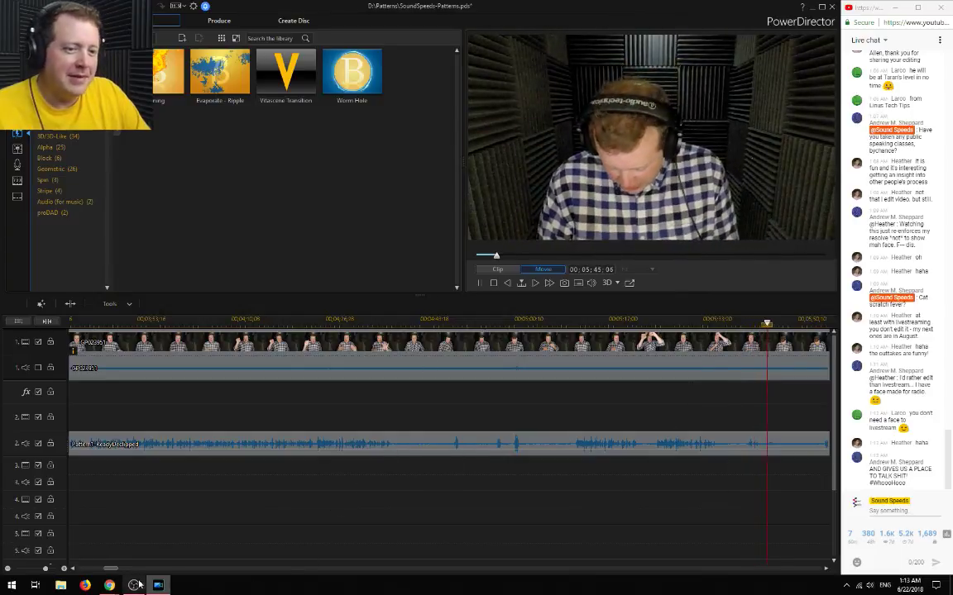
{"action": "left_click_drag", "start_coordinate": [114, 573], "coordinate": [113, 573]}
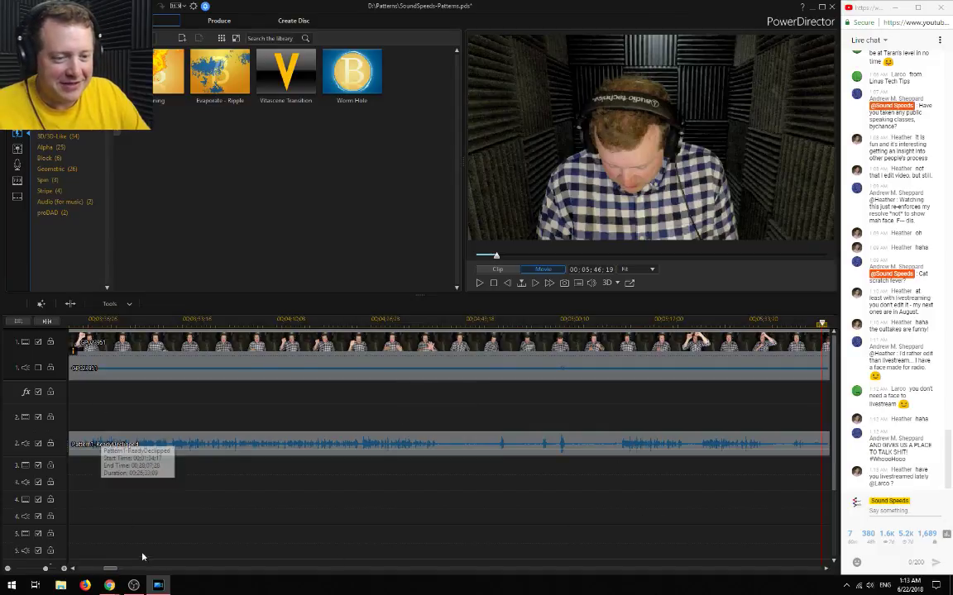
Play the earlier take leading up to 00;03;52 and split the video and voice clips just before its sentence, at about 00;03;51;26
{"action": "left_click_drag", "start_coordinate": [113, 572], "coordinate": [110, 570]}
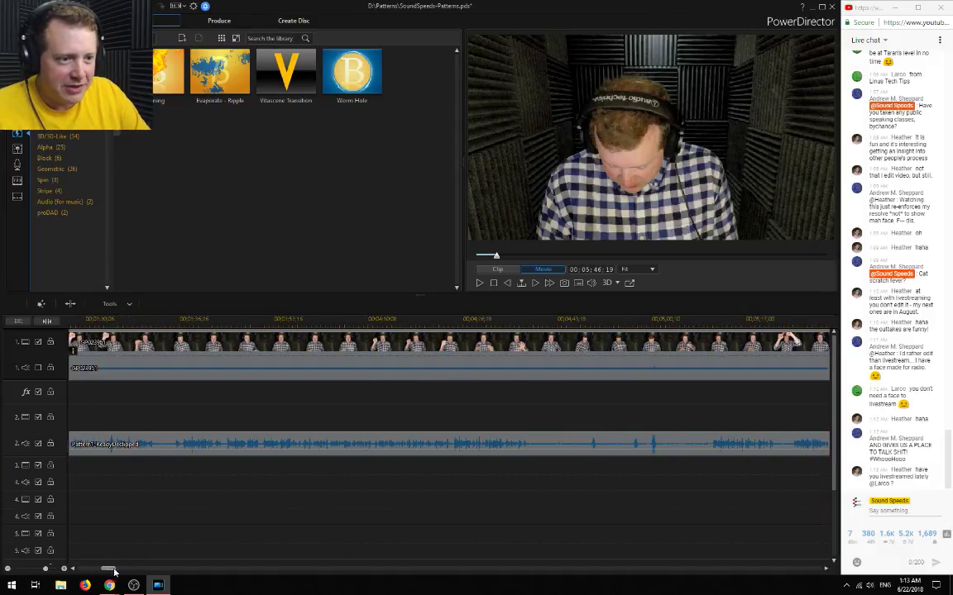
{"action": "left_click", "coordinate": [170, 321]}
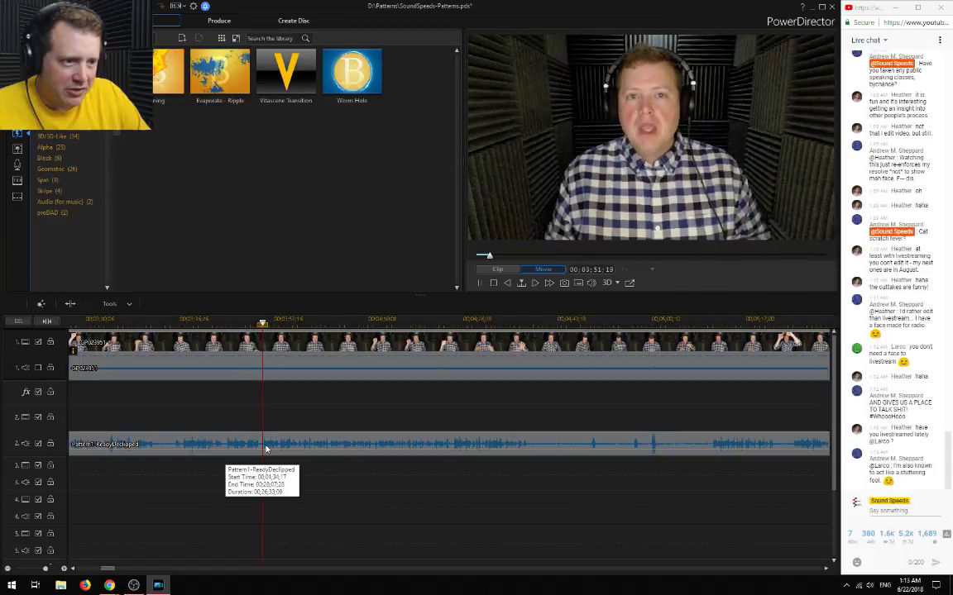
{"action": "key", "text": "space"}
{"action": "scroll", "coordinate": [285, 470], "scroll_direction": "up", "scroll_amount": 2}
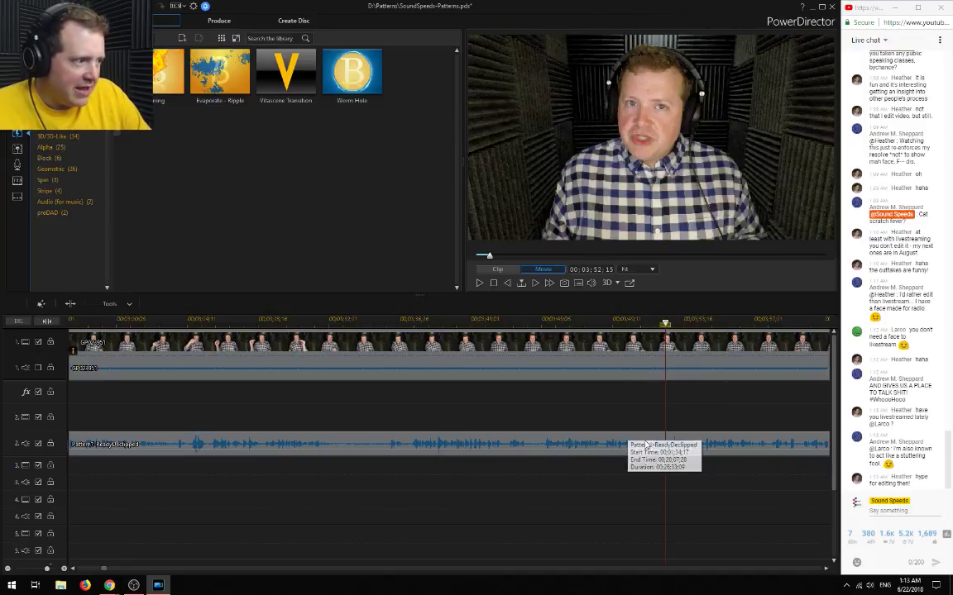
{"action": "left_click_drag", "start_coordinate": [661, 325], "coordinate": [655, 325]}
{"action": "scroll", "coordinate": [651, 459], "scroll_direction": "up", "scroll_amount": 3}
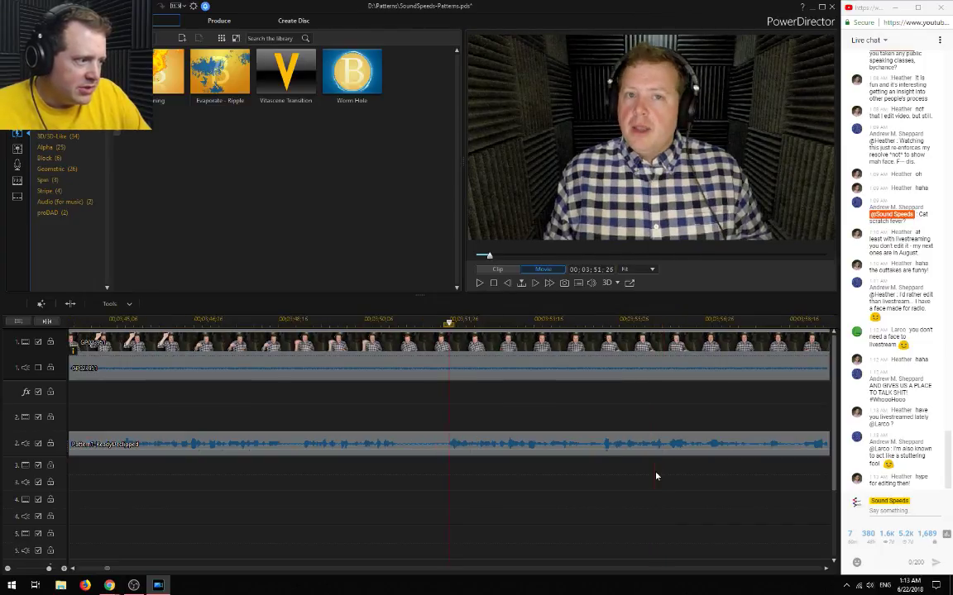
{"action": "scroll", "coordinate": [655, 475], "scroll_direction": "up", "scroll_amount": 2}
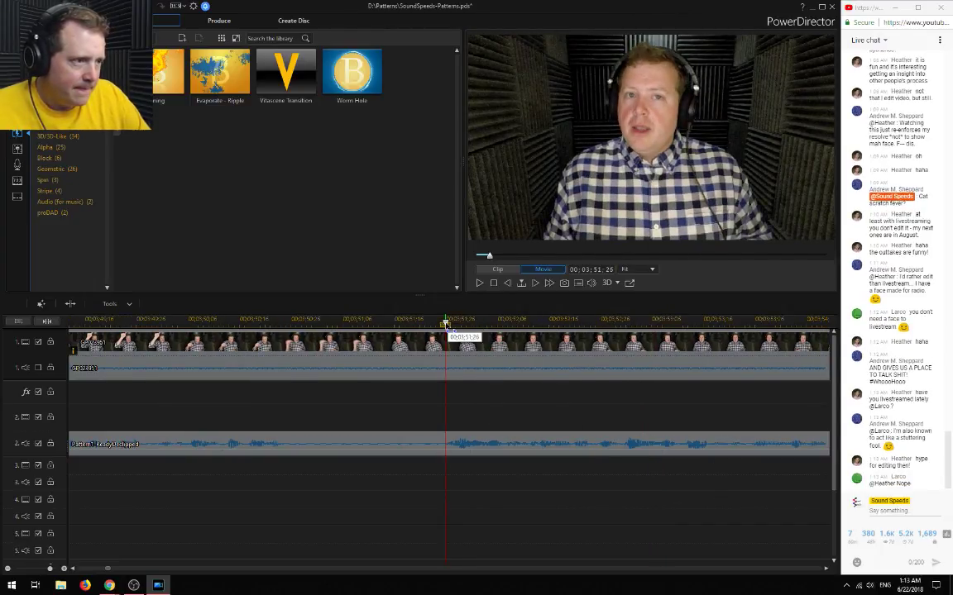
{"action": "left_click_drag", "start_coordinate": [447, 325], "coordinate": [441, 326]}
{"action": "key", "text": "ctrl+t"}
Play the footage after the new split and pause it at 00;04;38;22
{"action": "scroll", "coordinate": [419, 476], "scroll_direction": "down", "scroll_amount": 5}
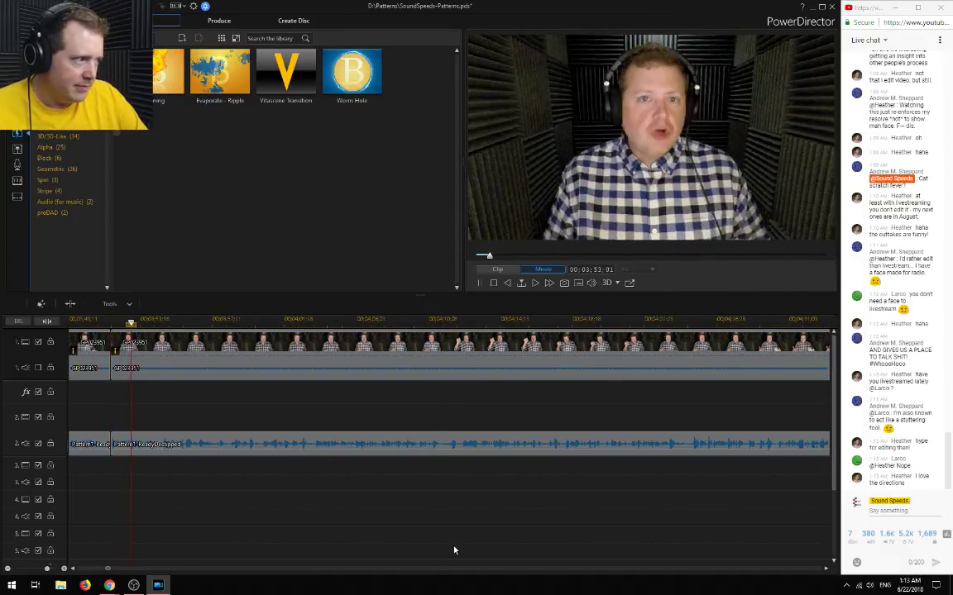
{"action": "left_click", "coordinate": [8, 569]}
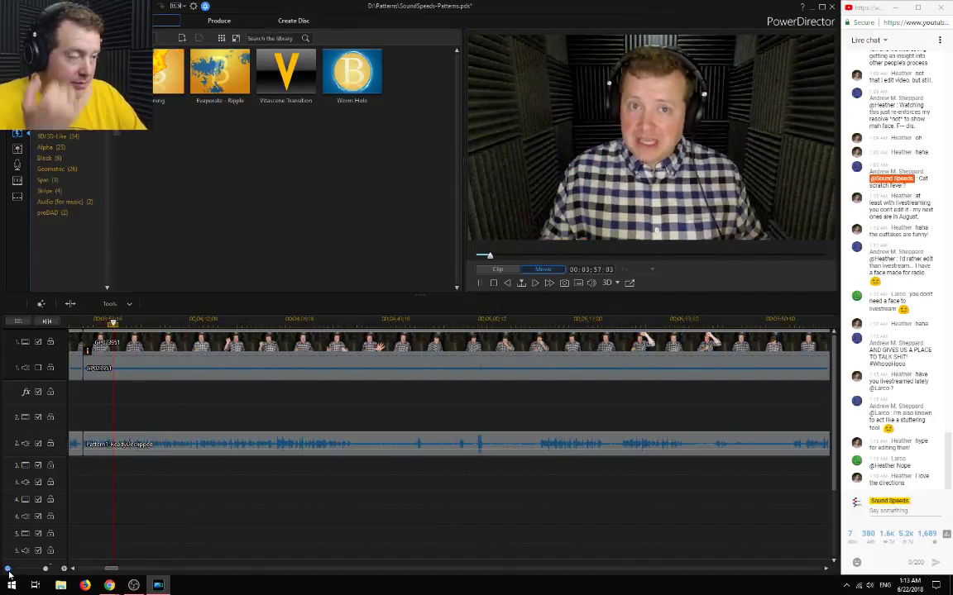
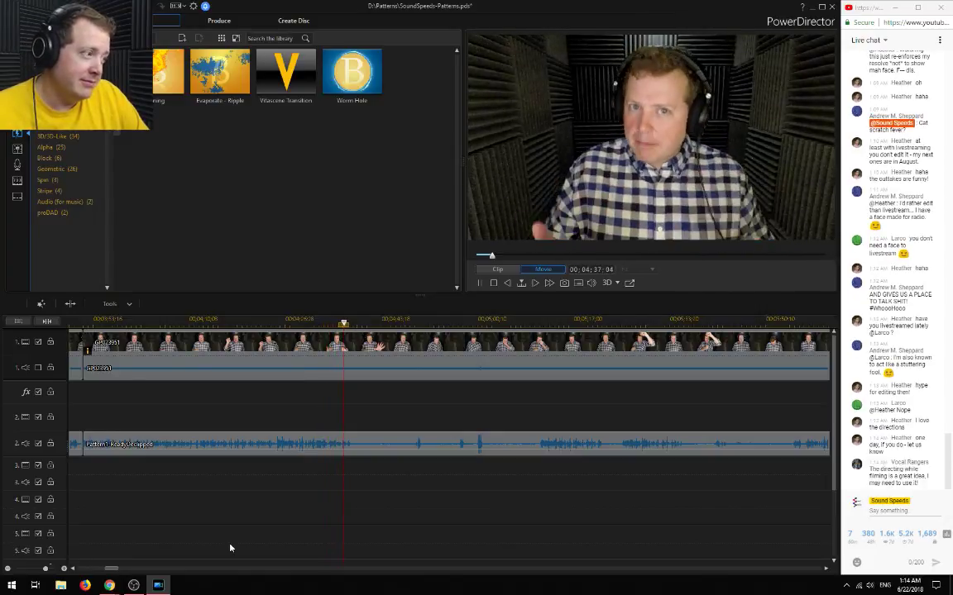
{"action": "key", "text": "space"}
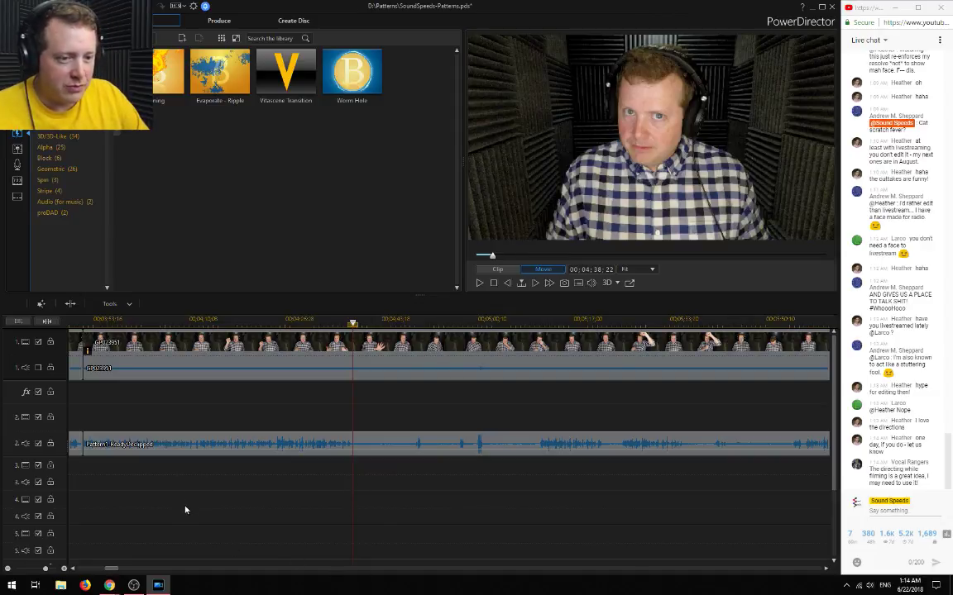
Remove the video and voice segments between 00;01;34;17 and about 00;03;51;26 with Remove and Fill Gap
{"action": "scroll", "coordinate": [185, 511], "scroll_direction": "down", "scroll_amount": 3}
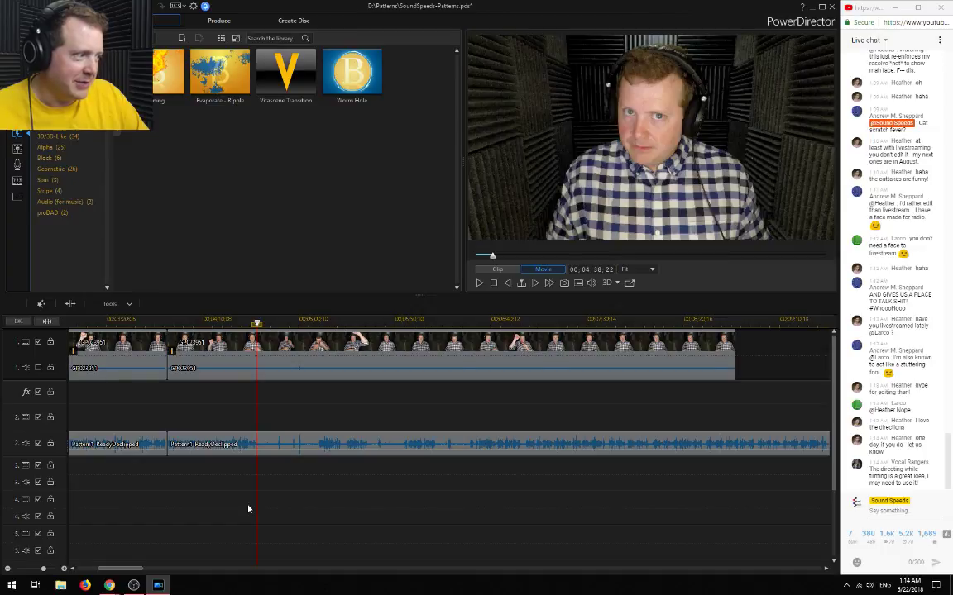
{"action": "left_click_drag", "start_coordinate": [123, 572], "coordinate": [103, 572]}
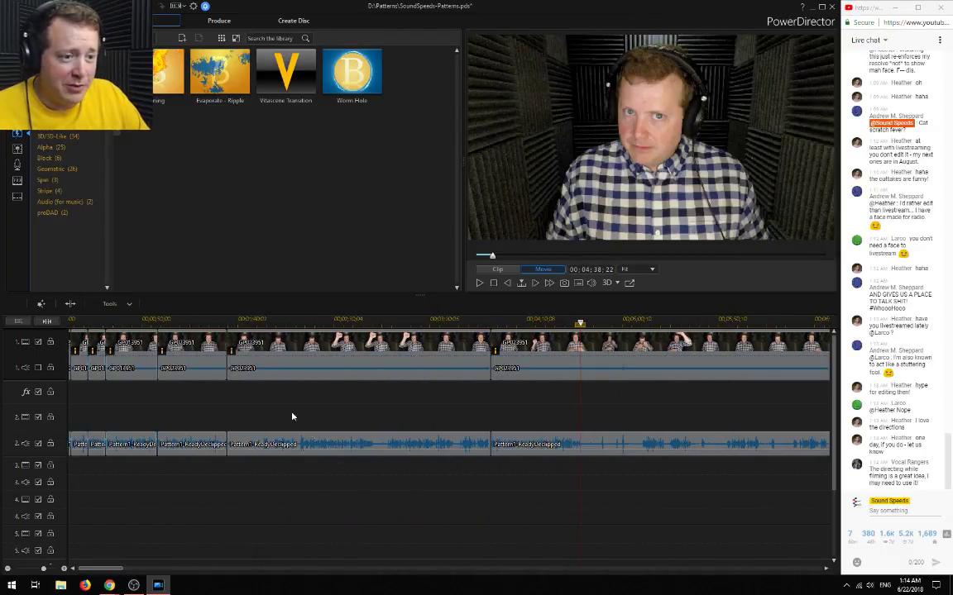
{"action": "left_click_drag", "start_coordinate": [383, 511], "coordinate": [303, 366]}
{"action": "key", "text": "Delete"}
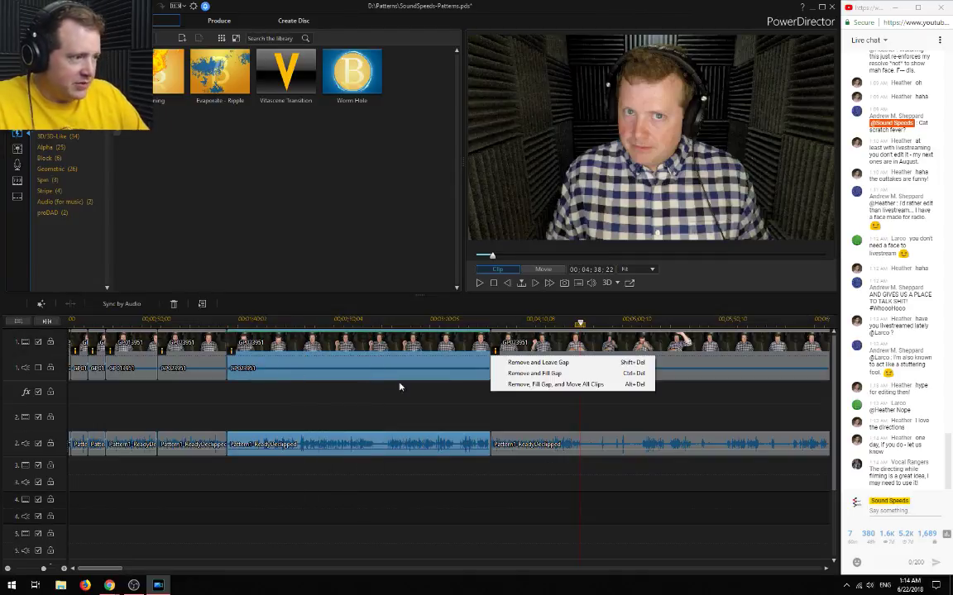
{"action": "left_click", "coordinate": [534, 374]}
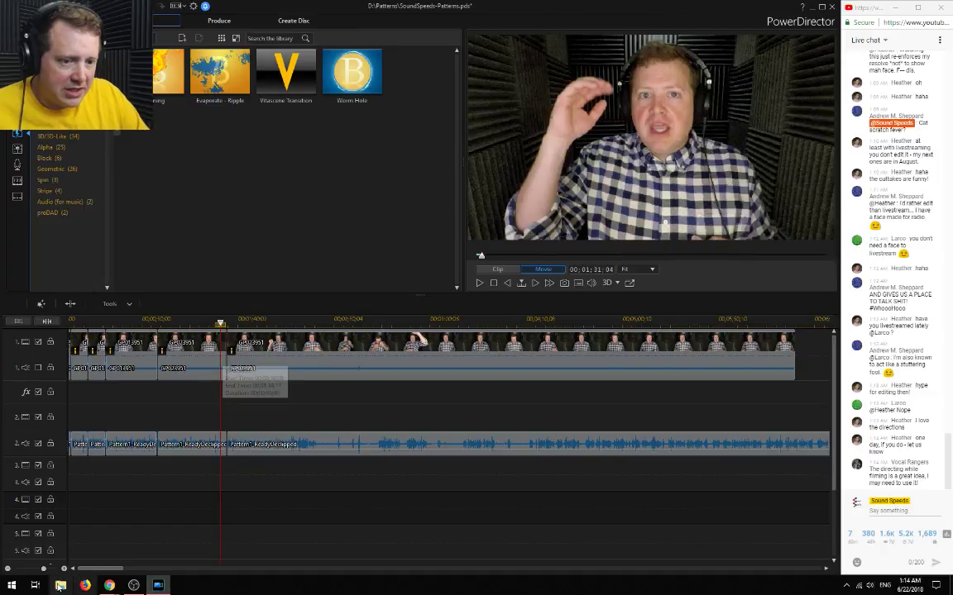
Play across the new join at 00;01;34;17 from 00;01;31;04 to check the cut
{"action": "key", "text": "space"}
{"action": "left_click", "coordinate": [64, 568]}
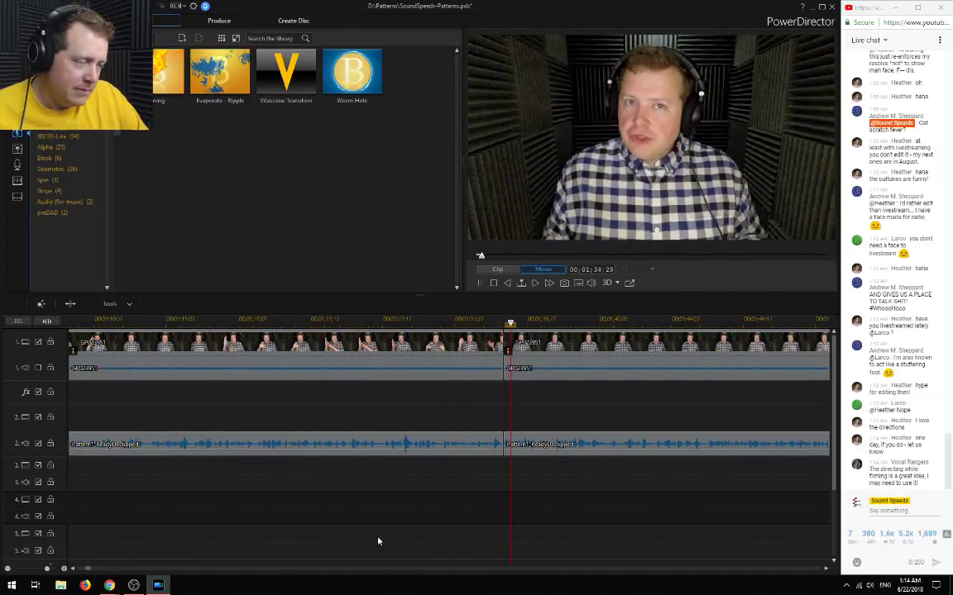
{"action": "key", "text": "space"}
Move the later GP023951 video clip off the join and extend the facing edges of both video clips by a few frames
{"action": "left_click", "coordinate": [505, 324]}
{"action": "scroll", "coordinate": [527, 421], "scroll_direction": "up", "scroll_amount": 5}
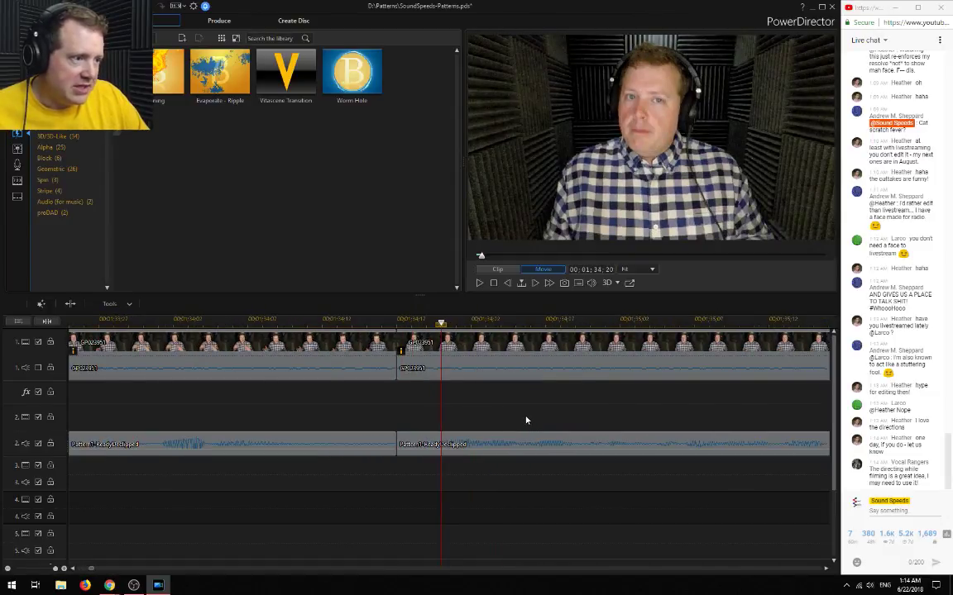
{"action": "left_click_drag", "start_coordinate": [425, 362], "coordinate": [521, 418]}
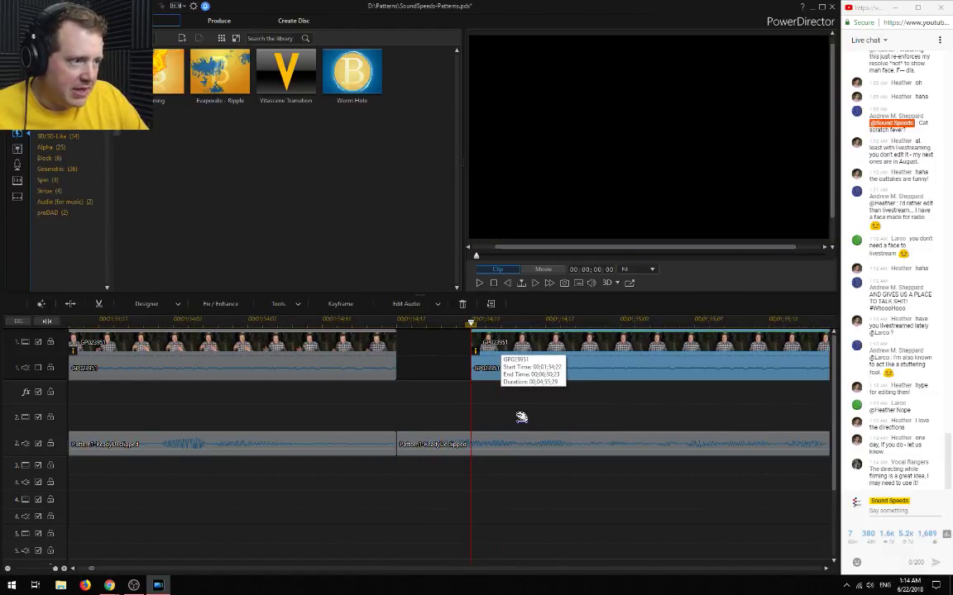
{"action": "left_click_drag", "start_coordinate": [473, 343], "coordinate": [441, 345]}
{"action": "left_click", "coordinate": [395, 344]}
{"action": "left_click", "coordinate": [509, 346]}
Overlap the later video clip onto the earlier one from 00;01;34;14 to 00;01;34;20 to create a transition at the join
{"action": "left_click_drag", "start_coordinate": [553, 340], "coordinate": [470, 345]}
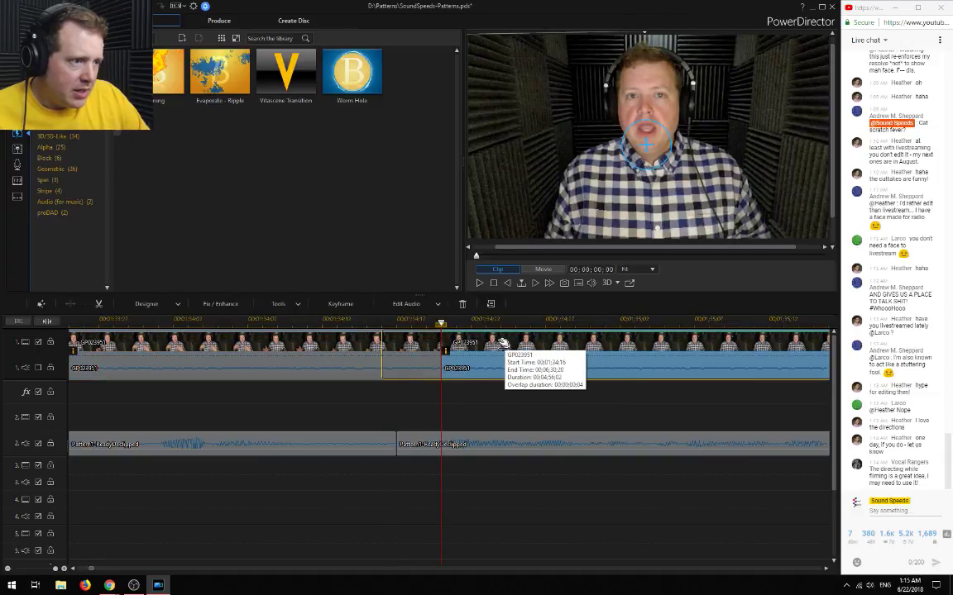
{"action": "left_click", "coordinate": [490, 389]}
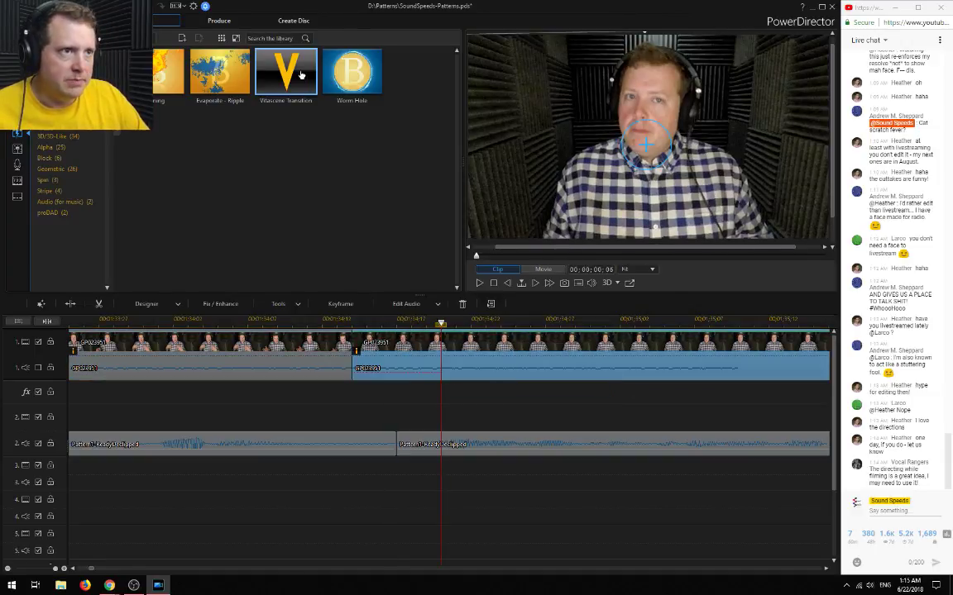
{"action": "left_click", "coordinate": [385, 357]}
Play across the overlapped video join from before 00;01;34;14 up to about 00;01;42;07 to check the transition
{"action": "left_click", "coordinate": [83, 351]}
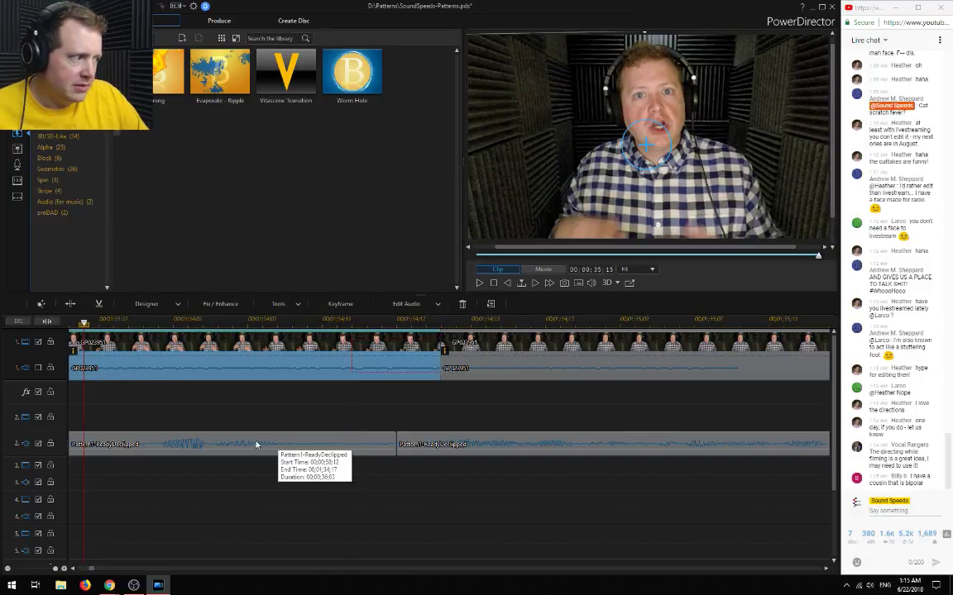
{"action": "scroll", "coordinate": [277, 446], "scroll_direction": "down", "scroll_amount": 3}
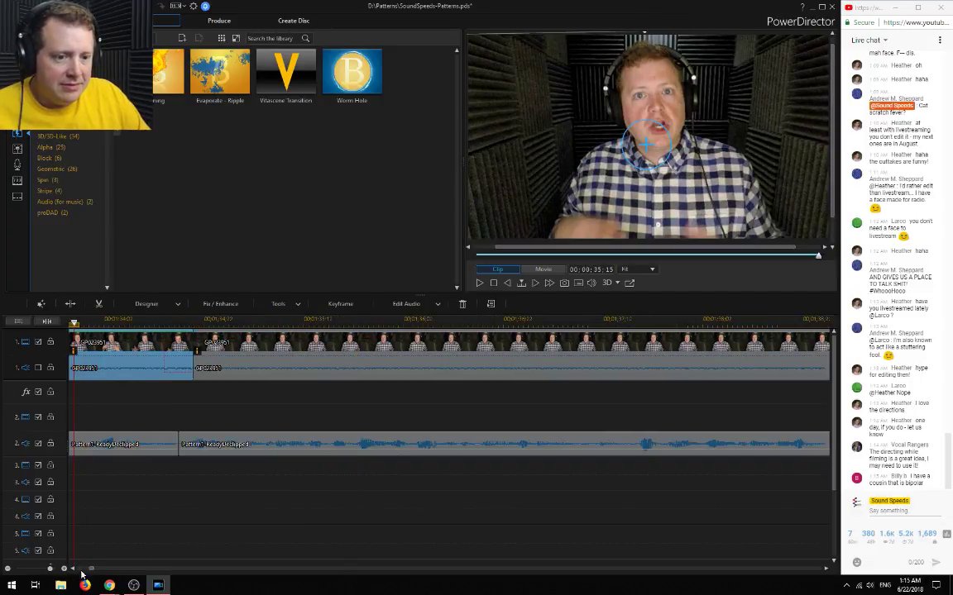
{"action": "left_click_drag", "start_coordinate": [92, 570], "coordinate": [92, 571]}
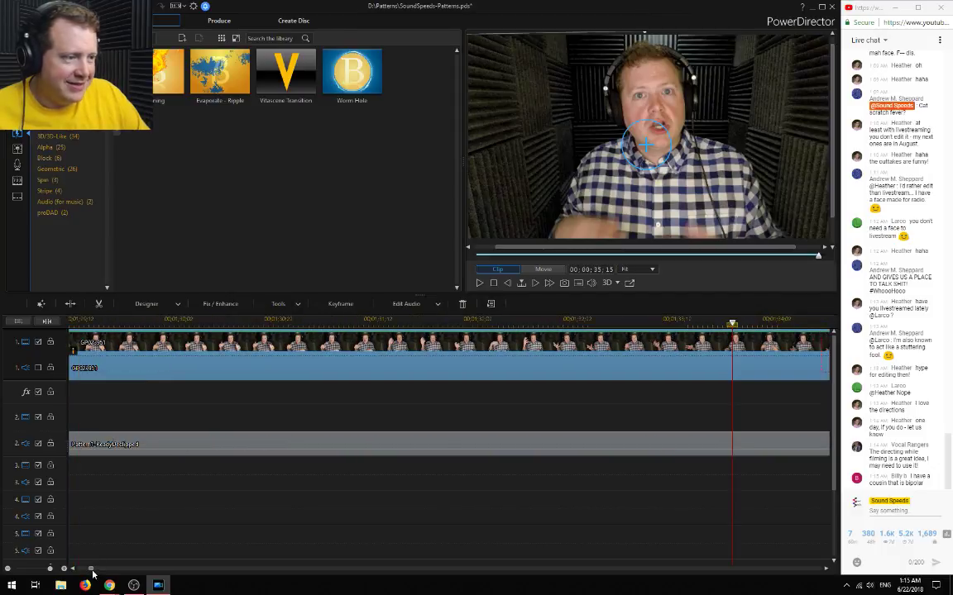
{"action": "left_click", "coordinate": [319, 323]}
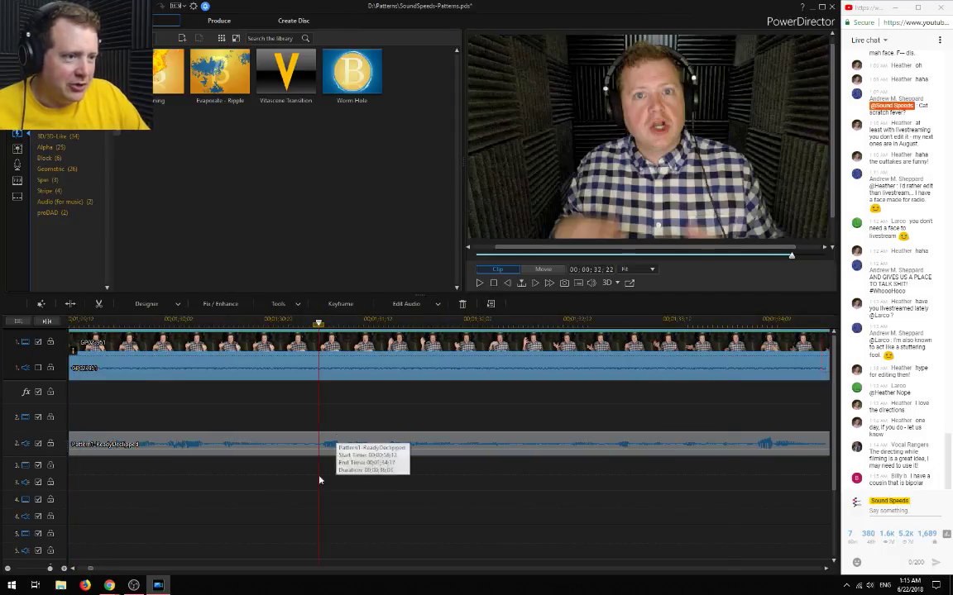
{"action": "left_click", "coordinate": [8, 570]}
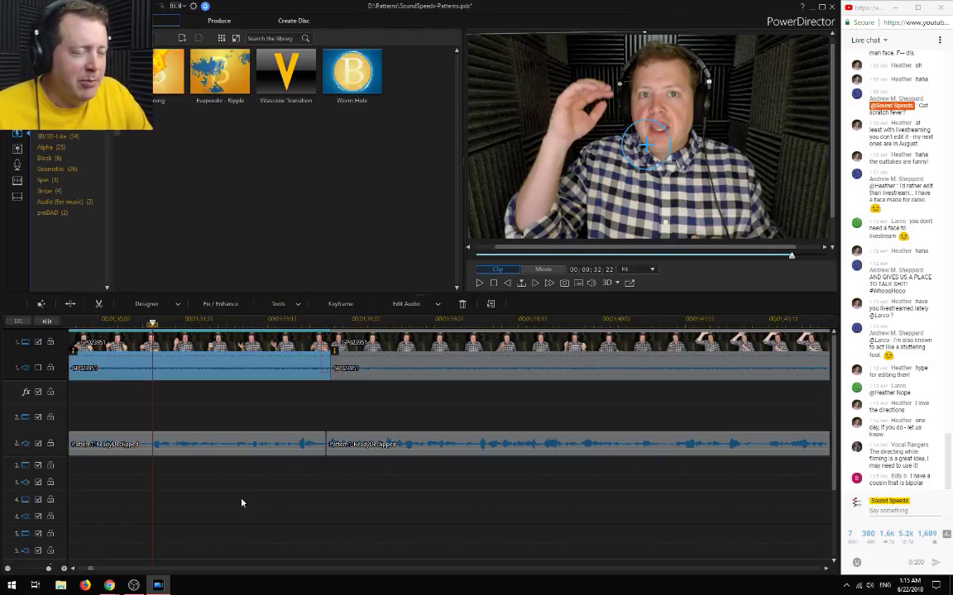
{"action": "key", "text": "space"}
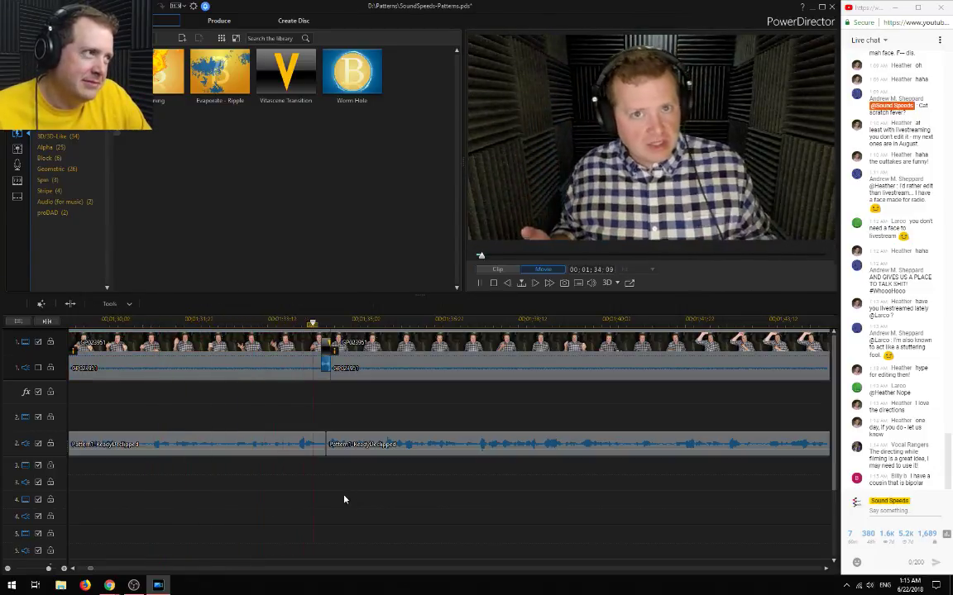
{"action": "left_click", "coordinate": [7, 570]}
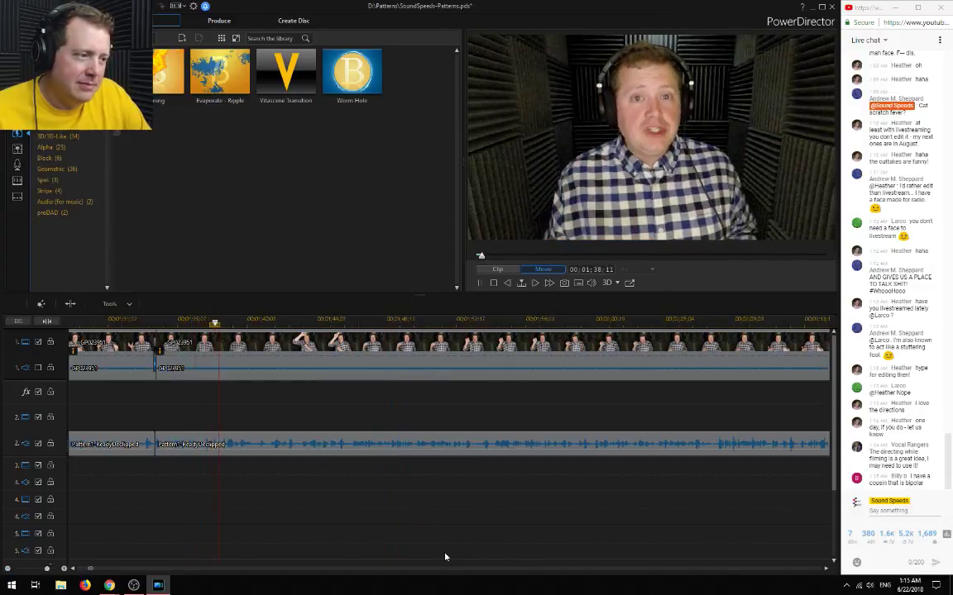
{"action": "left_click", "coordinate": [7, 569]}
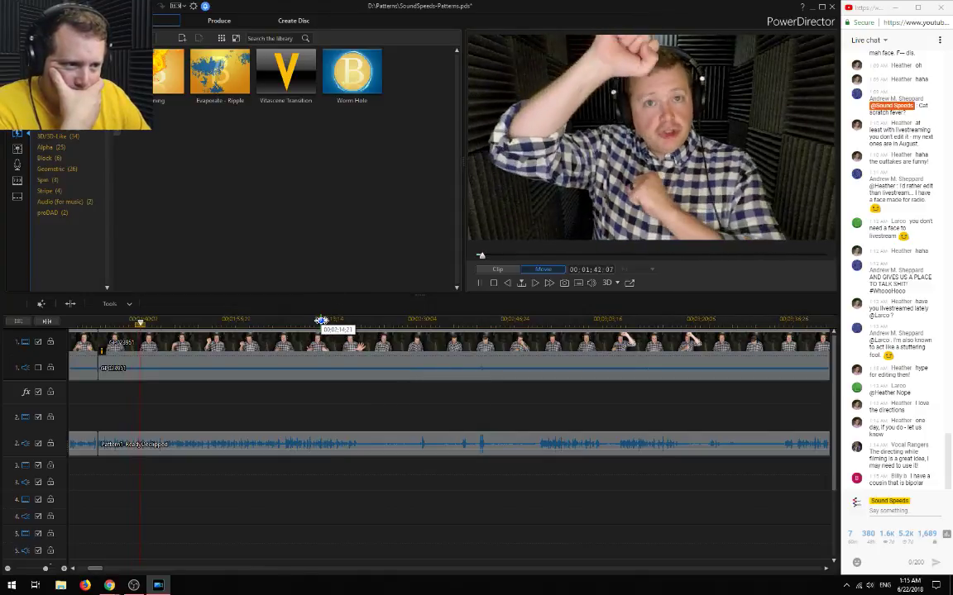
Play the footage from about 00;02;14;21 and split the video and voice clips after the sentence, at 00;02;21;05
{"action": "left_click", "coordinate": [321, 321]}
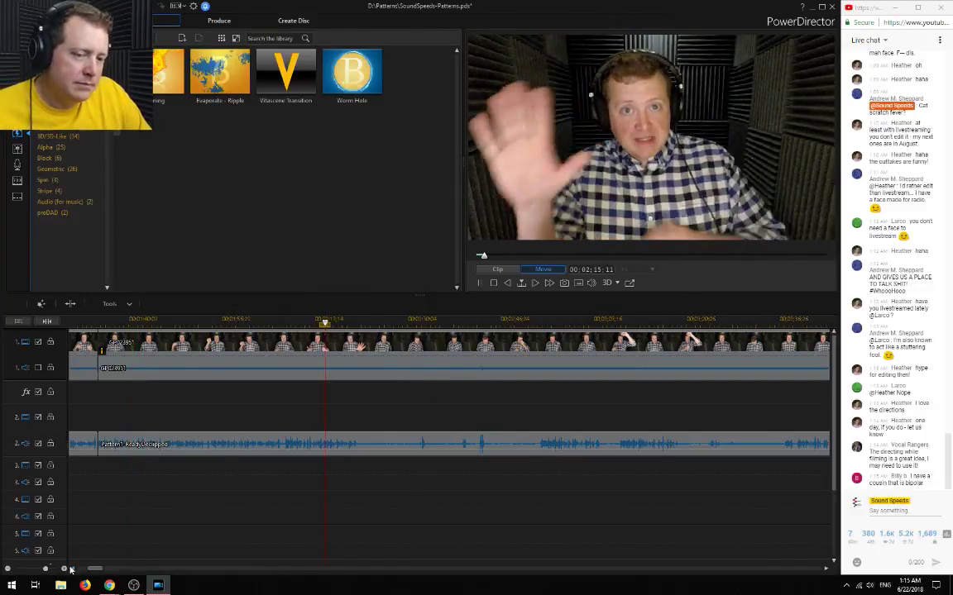
{"action": "left_click", "coordinate": [70, 569]}
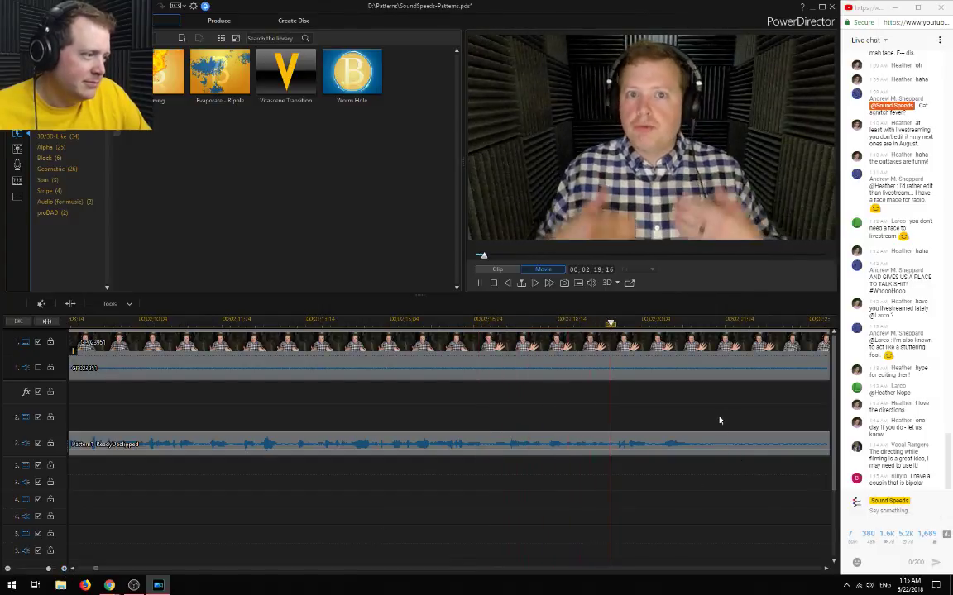
{"action": "key", "text": "space"}
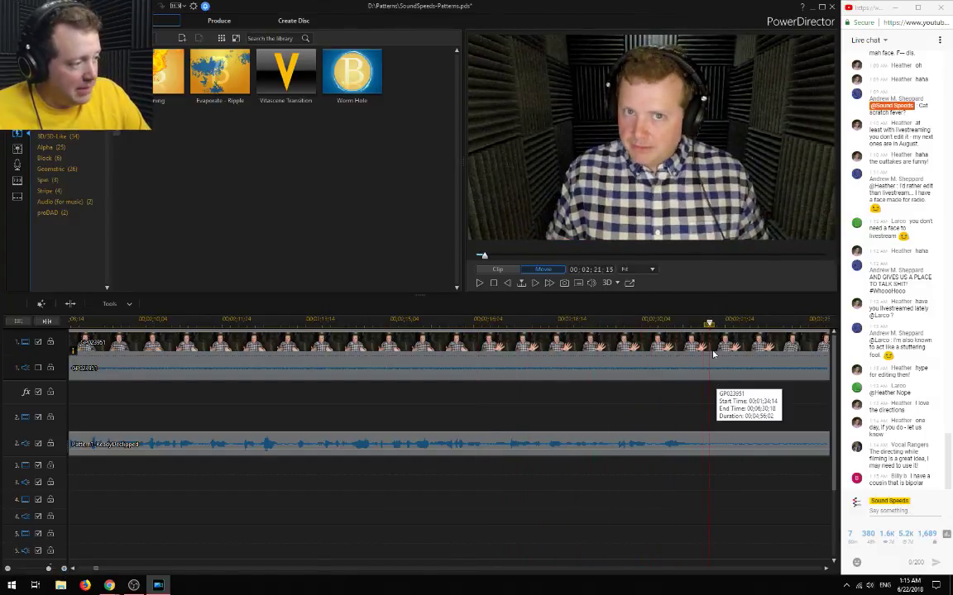
{"action": "left_click_drag", "start_coordinate": [709, 324], "coordinate": [693, 324]}
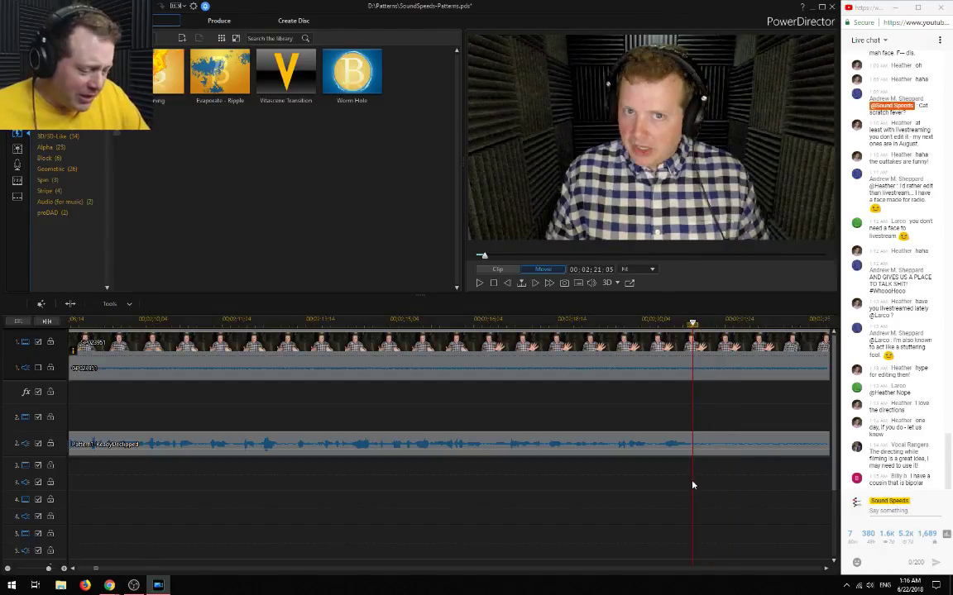
{"action": "left_click", "coordinate": [65, 571]}
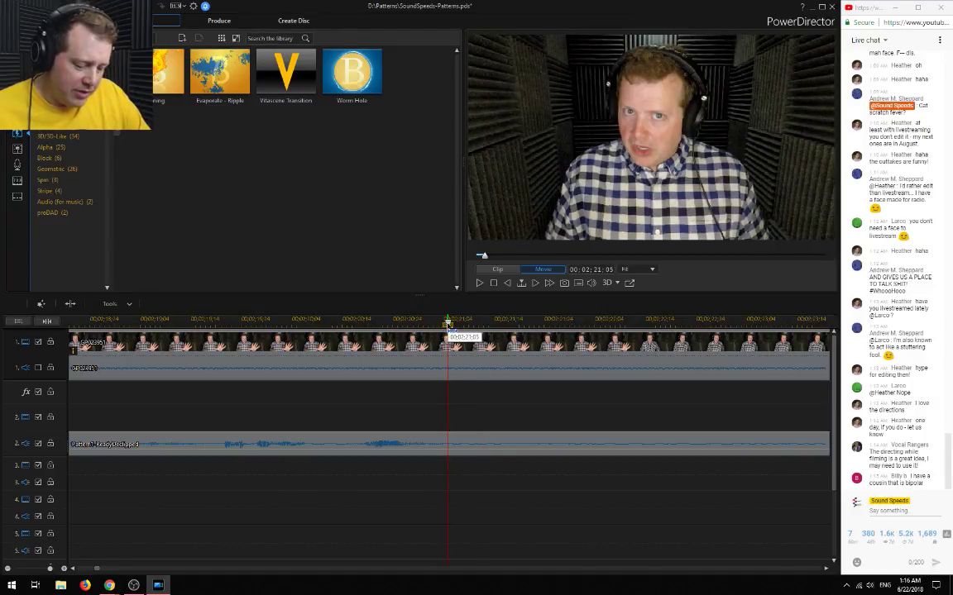
{"action": "scroll", "coordinate": [554, 431], "scroll_direction": "up", "scroll_amount": 4}
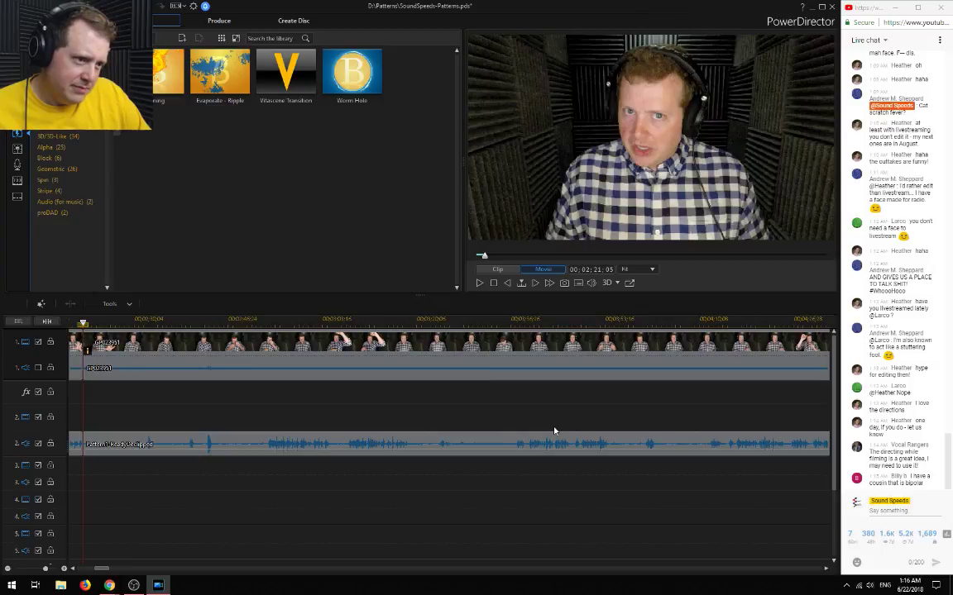
Skim the takes after the new split, sampling playback from 00;02;53;13 to about 00;03;50;28
{"action": "left_click", "coordinate": [266, 321]}
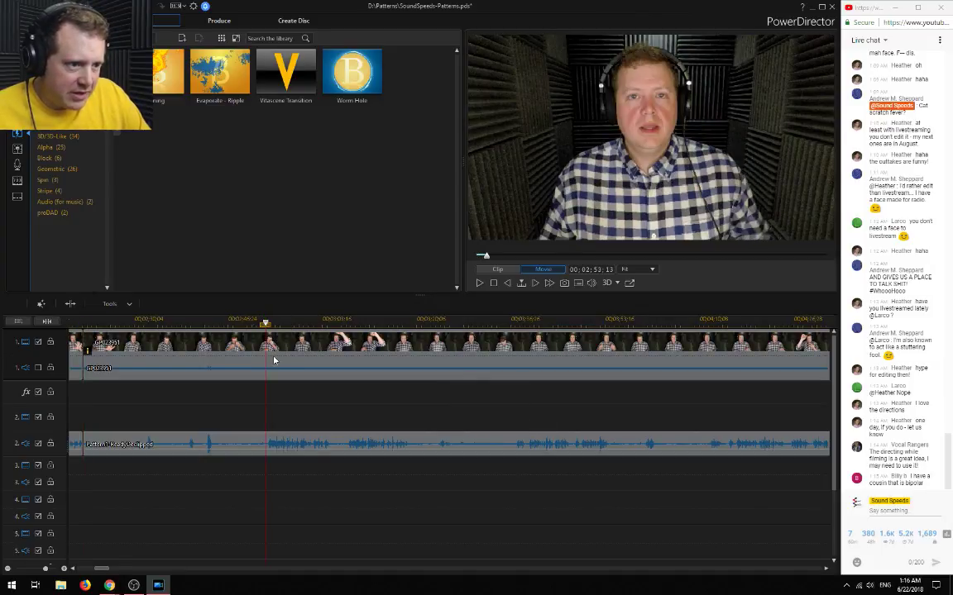
{"action": "key", "text": "space"}
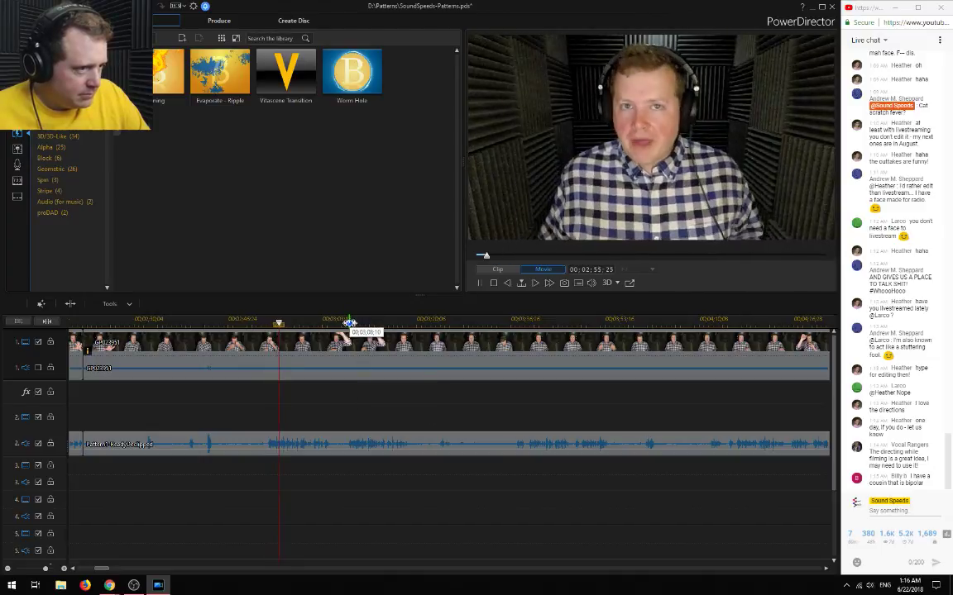
{"action": "key", "text": "space"}
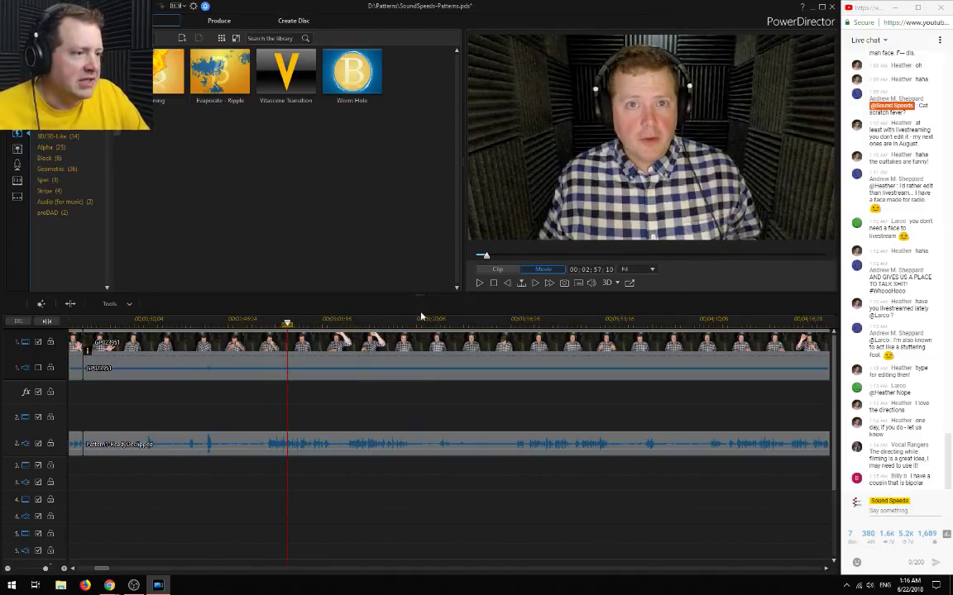
{"action": "left_click", "coordinate": [423, 323]}
{"action": "key", "text": "space"}
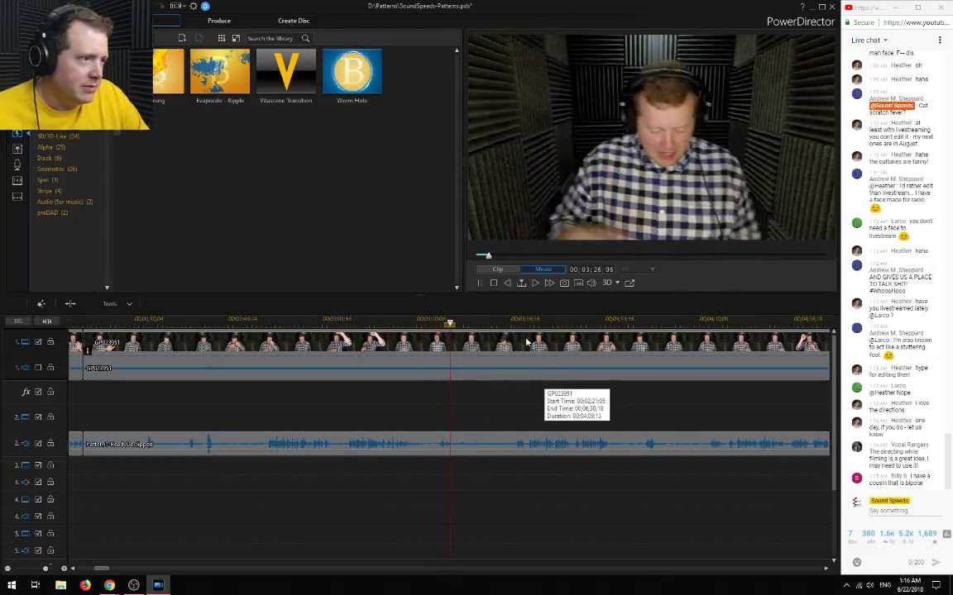
{"action": "key", "text": "space"}
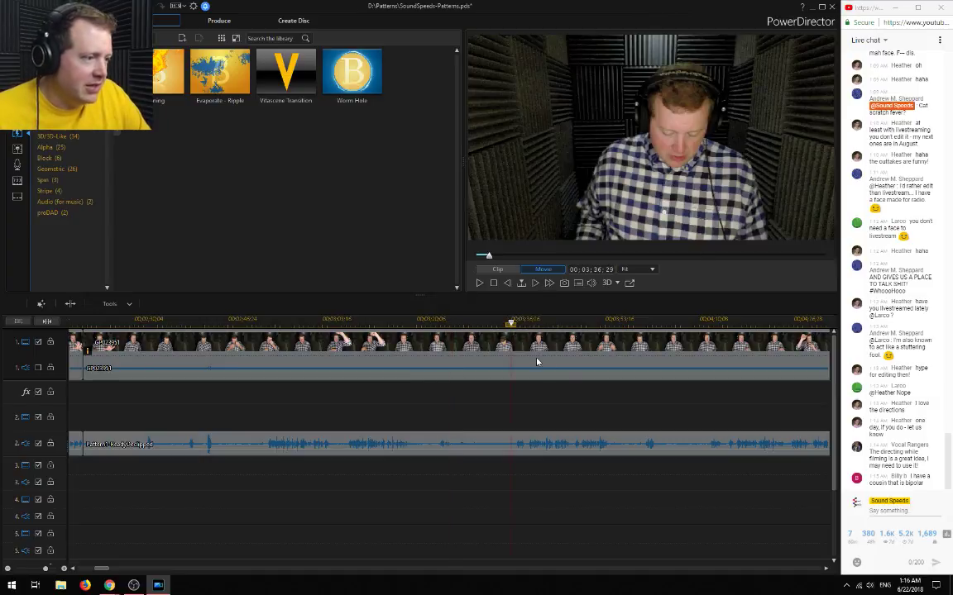
{"action": "left_click", "coordinate": [514, 322]}
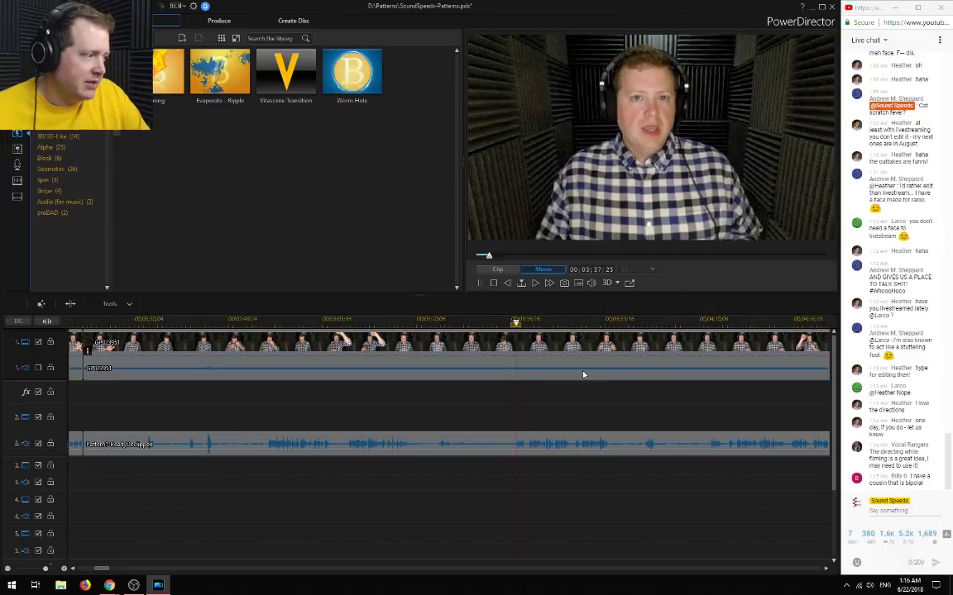
{"action": "key", "text": "space"}
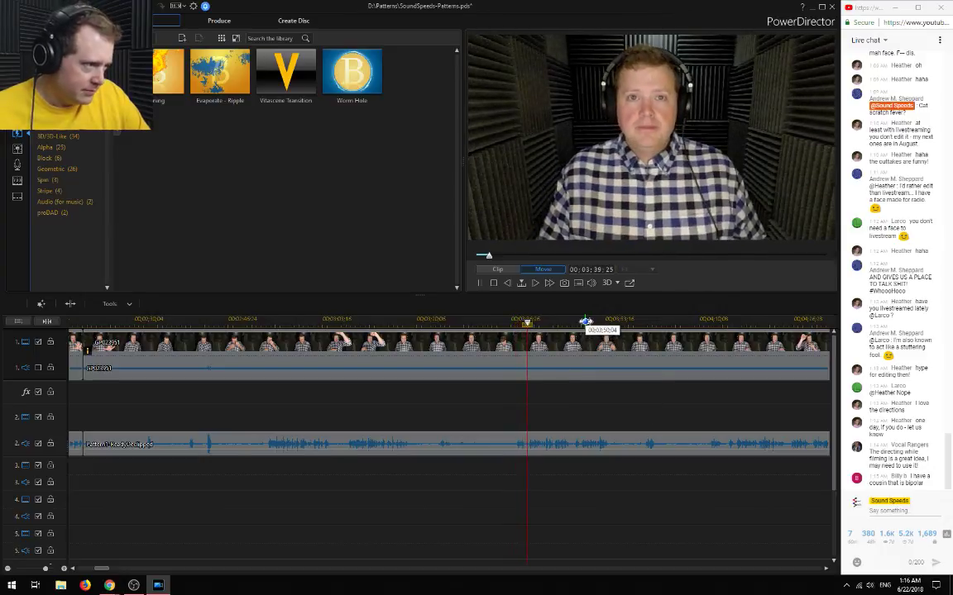
{"action": "left_click", "coordinate": [584, 322]}
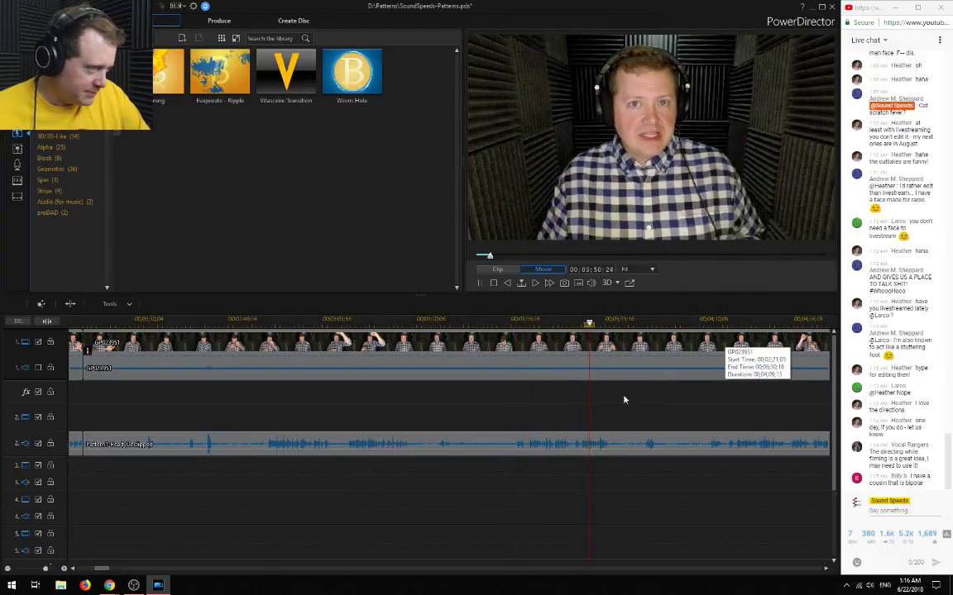
{"action": "key", "text": "space"}
Skim the later takes from about 00;04;17 to 00;05;40;22 to find where the usable take resumes
{"action": "left_click_drag", "start_coordinate": [105, 571], "coordinate": [116, 570]}
{"action": "left_click", "coordinate": [273, 323]}
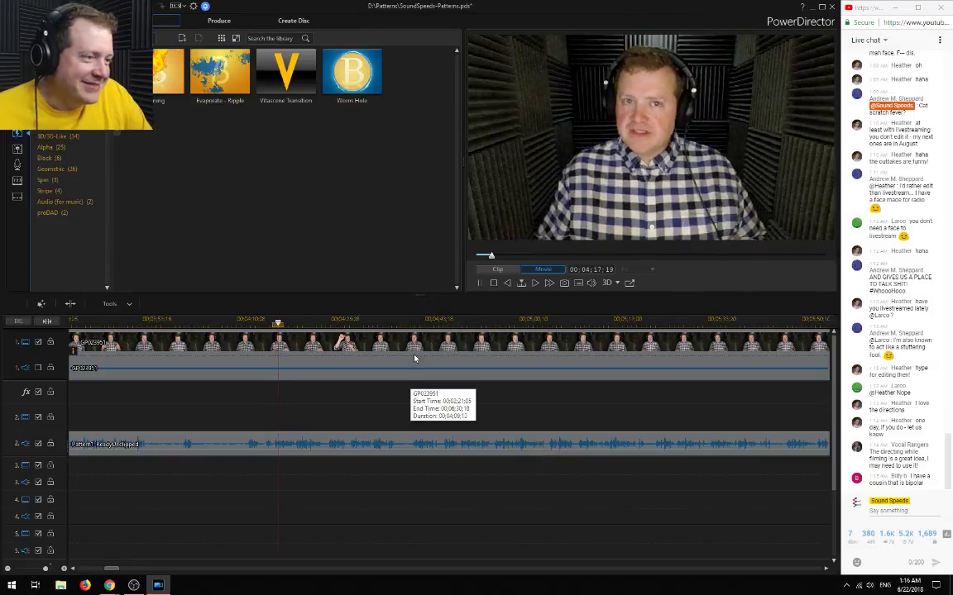
{"action": "left_click", "coordinate": [414, 322]}
{"action": "key", "text": "space"}
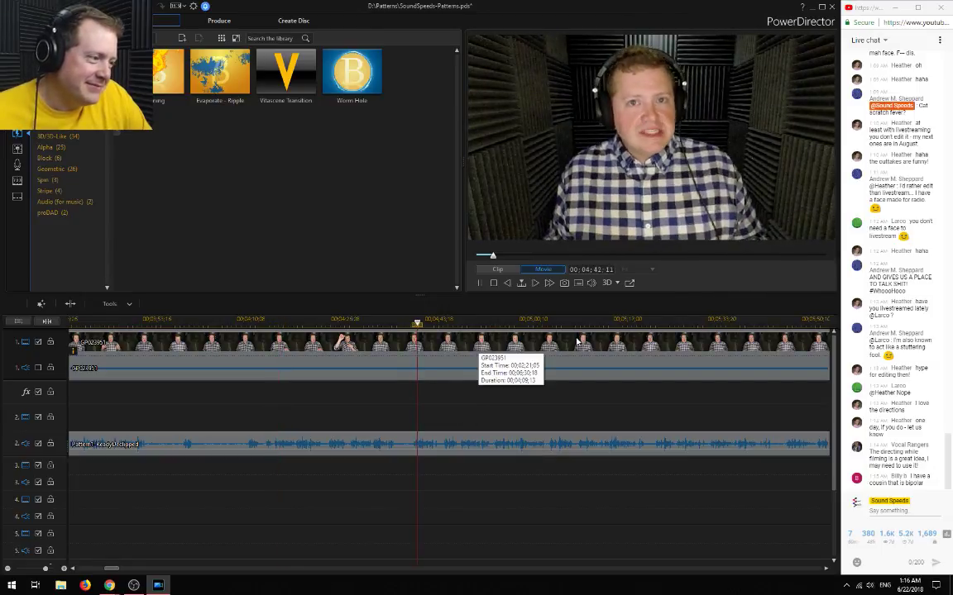
{"action": "left_click", "coordinate": [582, 324]}
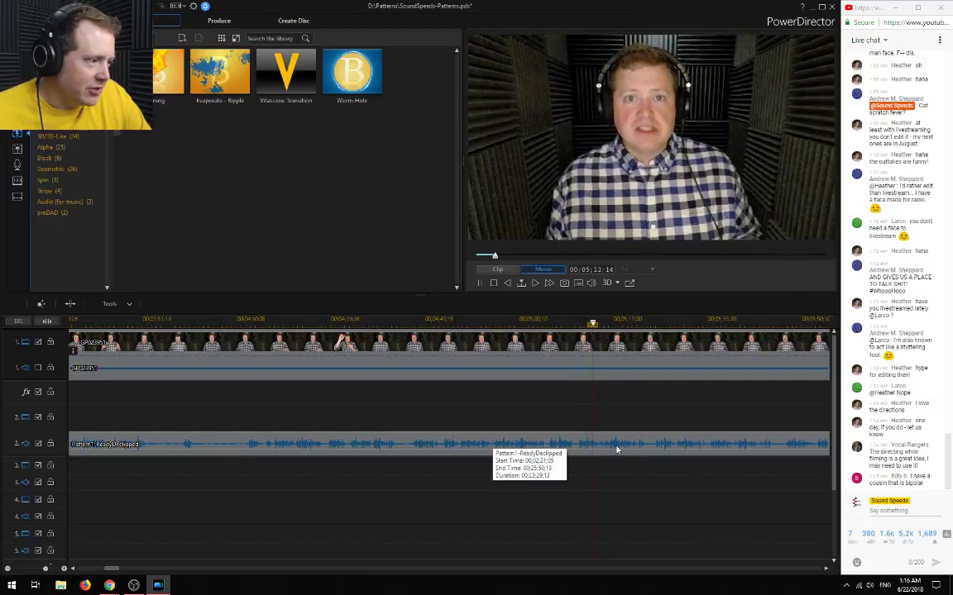
{"action": "left_click", "coordinate": [655, 325]}
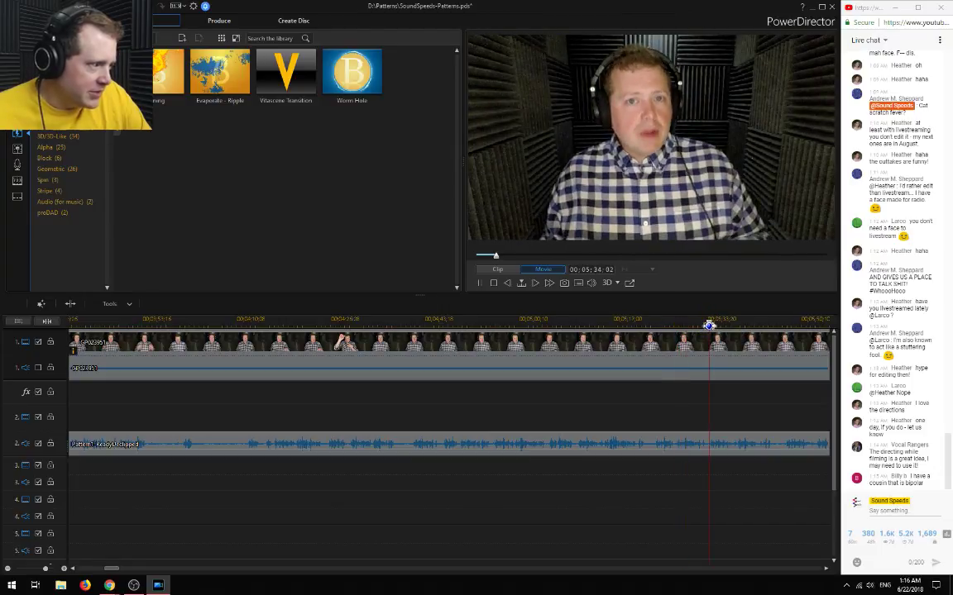
{"action": "left_click", "coordinate": [737, 322]}
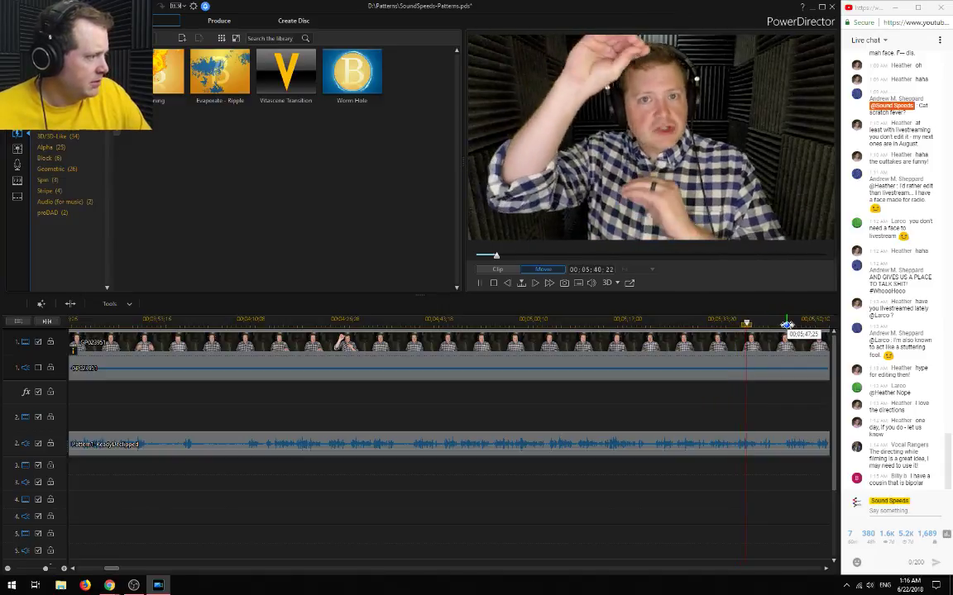
Locate the pause before the sentence on the timeline and split the video and voice clips at 00;05;34;03
{"action": "key", "text": "space"}
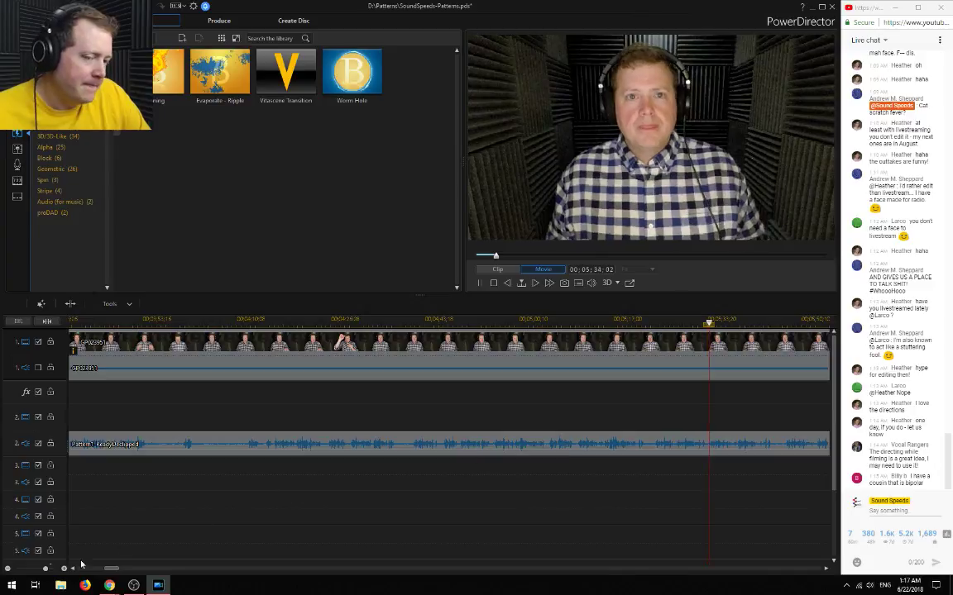
{"action": "left_click", "coordinate": [64, 571]}
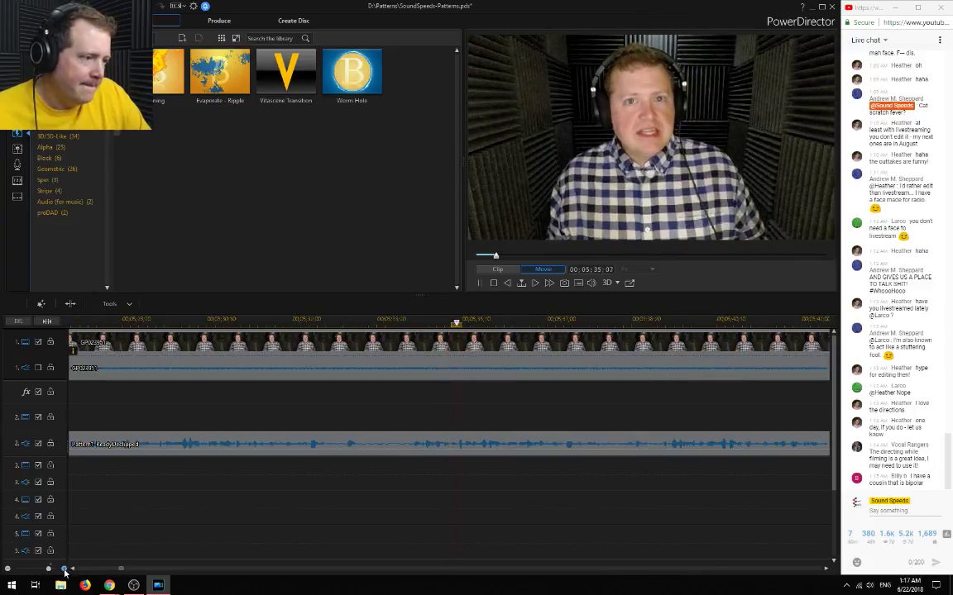
{"action": "left_click", "coordinate": [408, 321]}
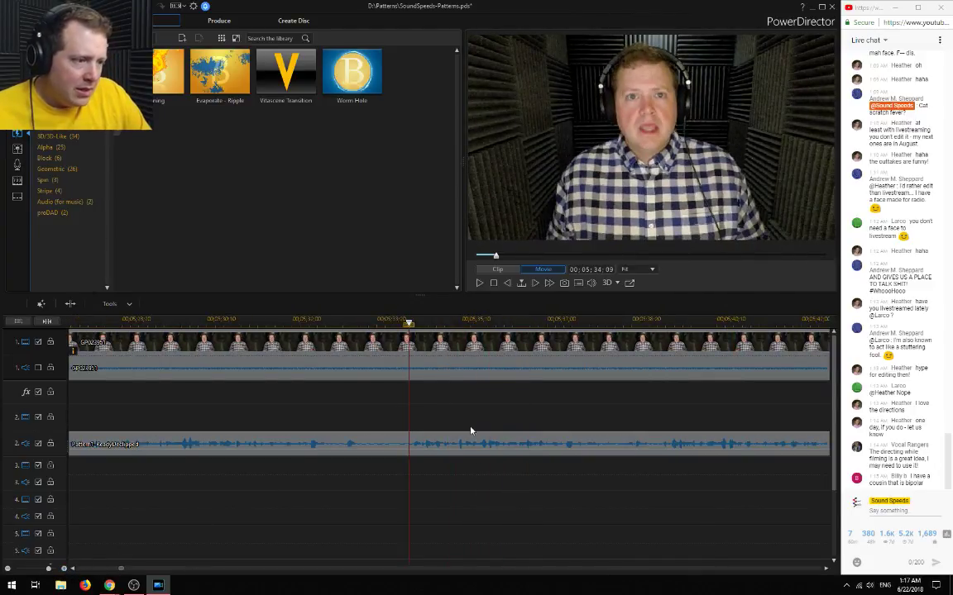
{"action": "left_click", "coordinate": [388, 322]}
{"action": "key", "text": "space"}
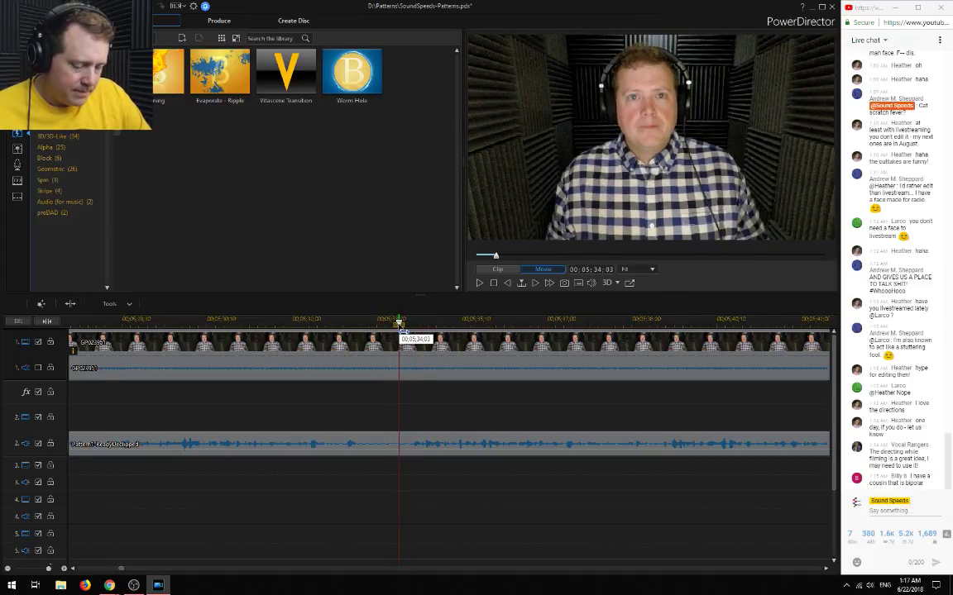
{"action": "key", "text": "ctrl+t"}
Sample playback after the 00;05;34;03 split, through the remaining GP023951 video and the voice track up to about 00;08;54;03
{"action": "key", "text": "space"}
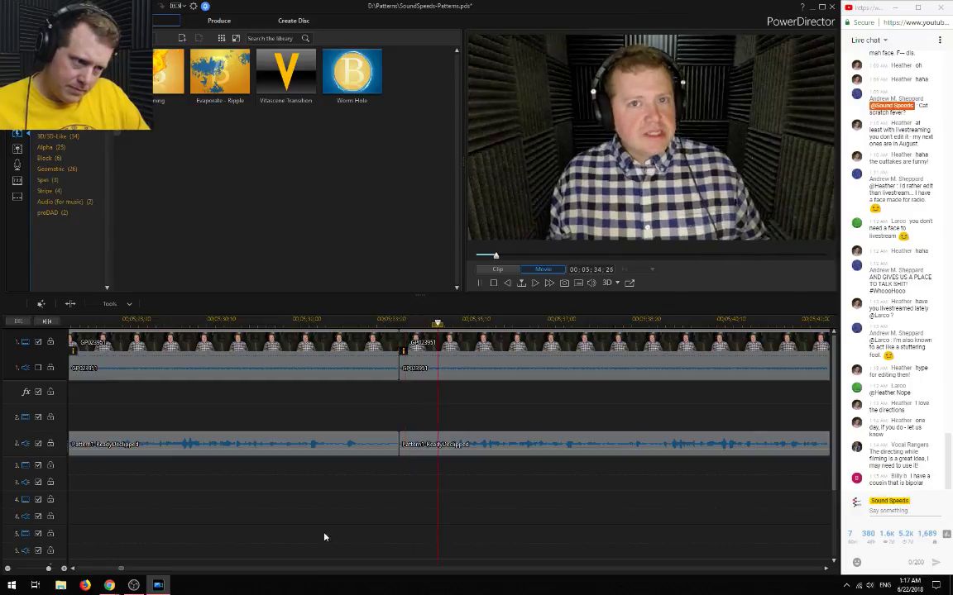
{"action": "left_click", "coordinate": [8, 570]}
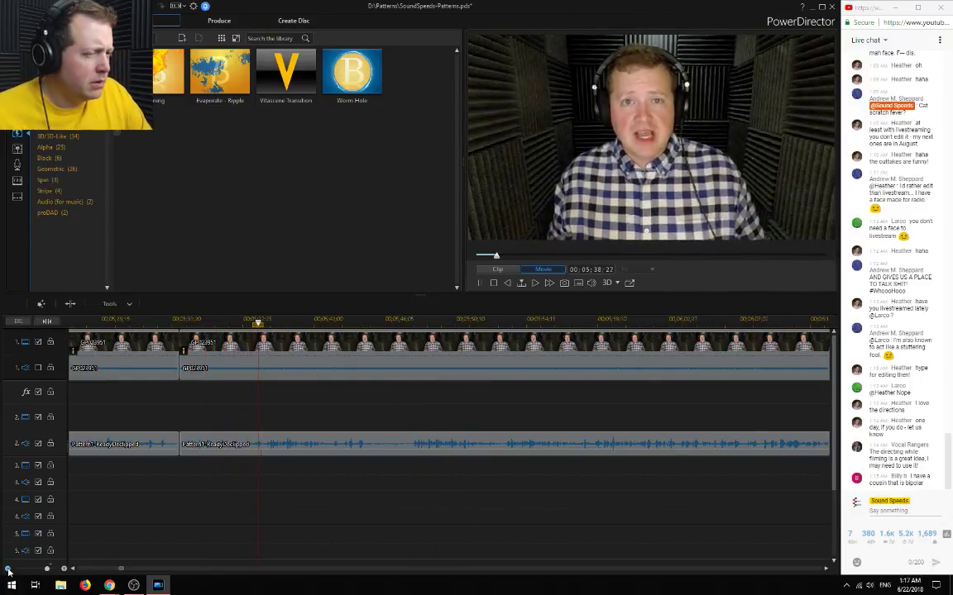
{"action": "left_click", "coordinate": [8, 570]}
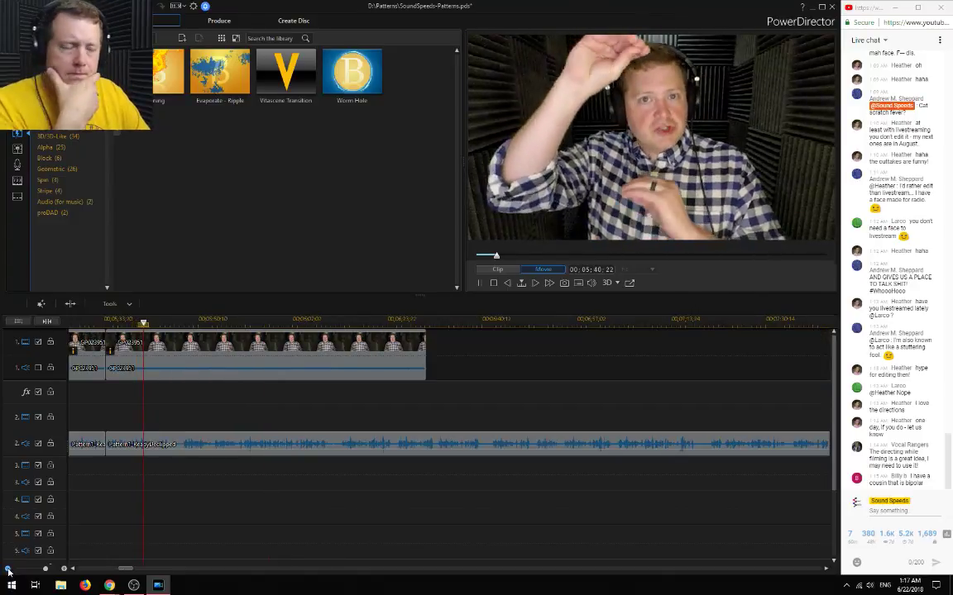
{"action": "left_click", "coordinate": [64, 569]}
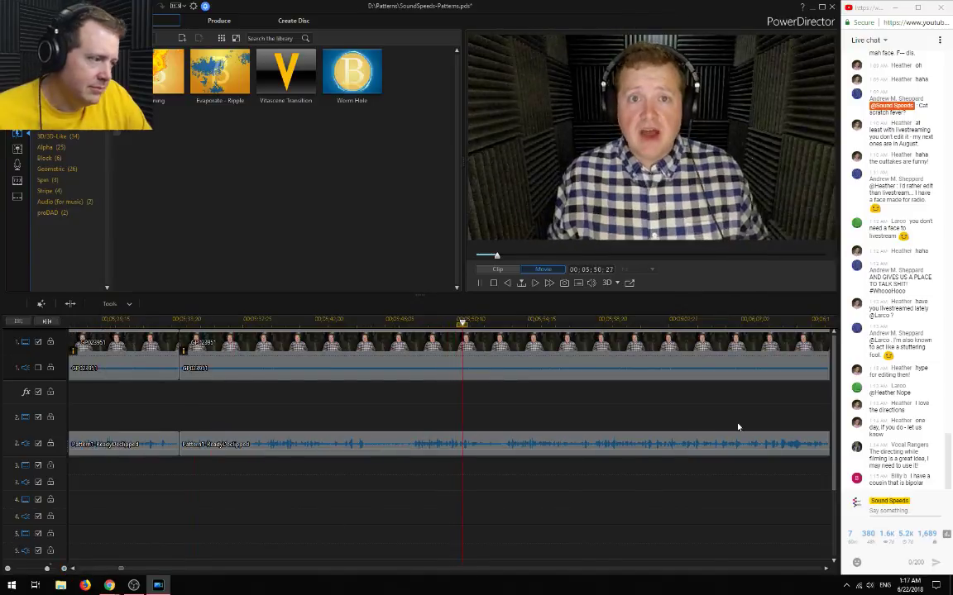
{"action": "left_click", "coordinate": [8, 569]}
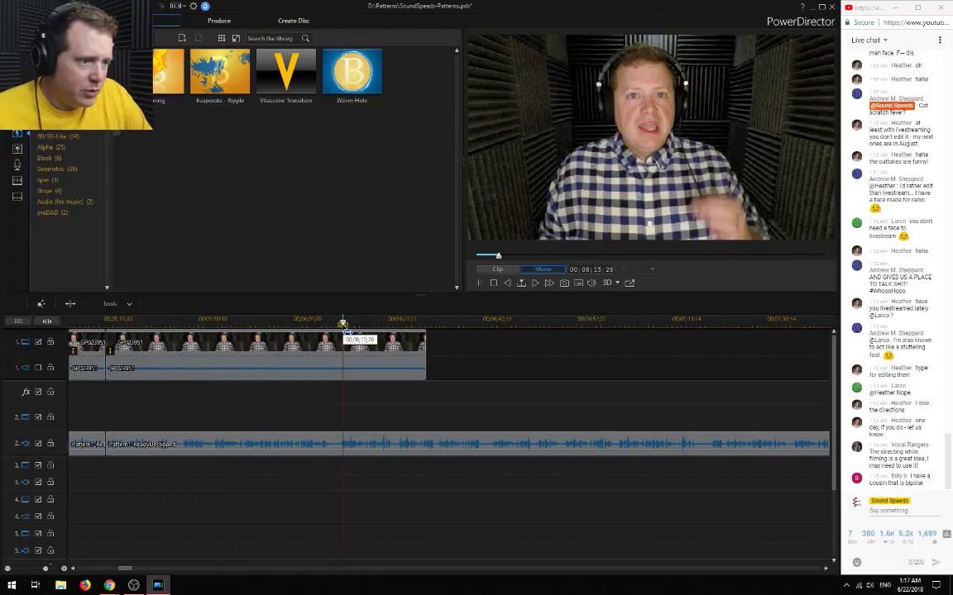
{"action": "left_click", "coordinate": [625, 323]}
{"action": "left_click", "coordinate": [726, 324]}
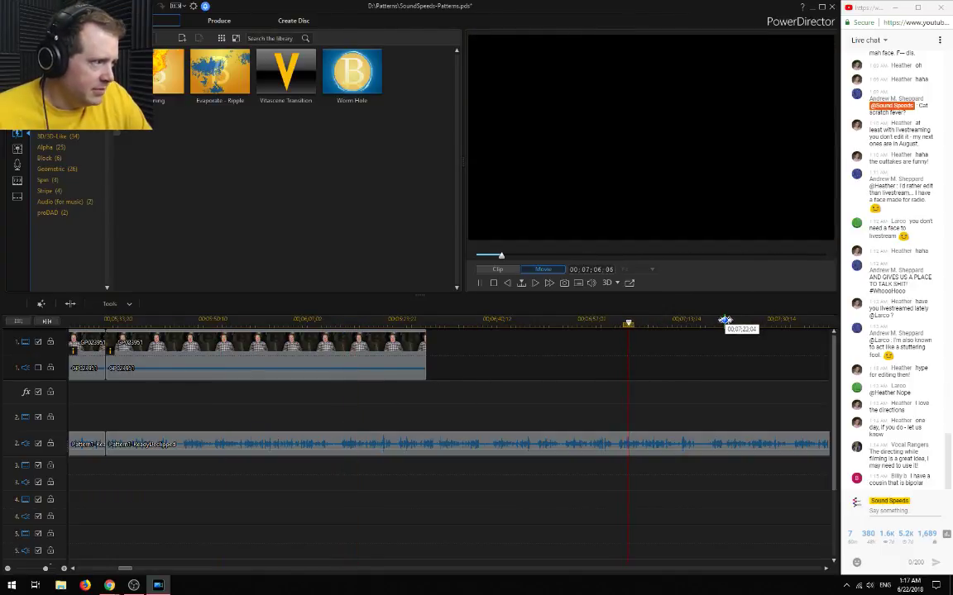
{"action": "left_click_drag", "start_coordinate": [132, 571], "coordinate": [139, 572]}
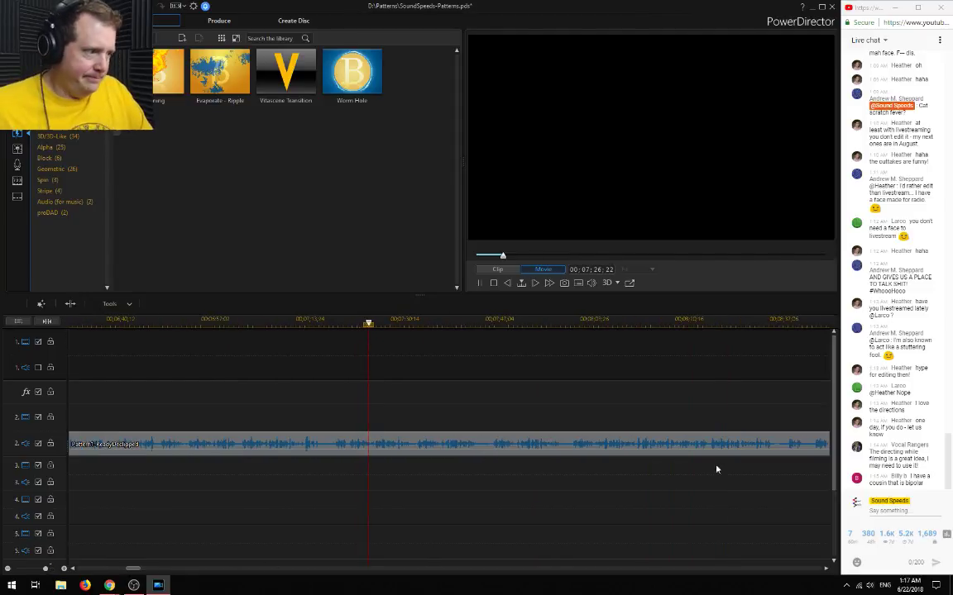
{"action": "left_click", "coordinate": [575, 324]}
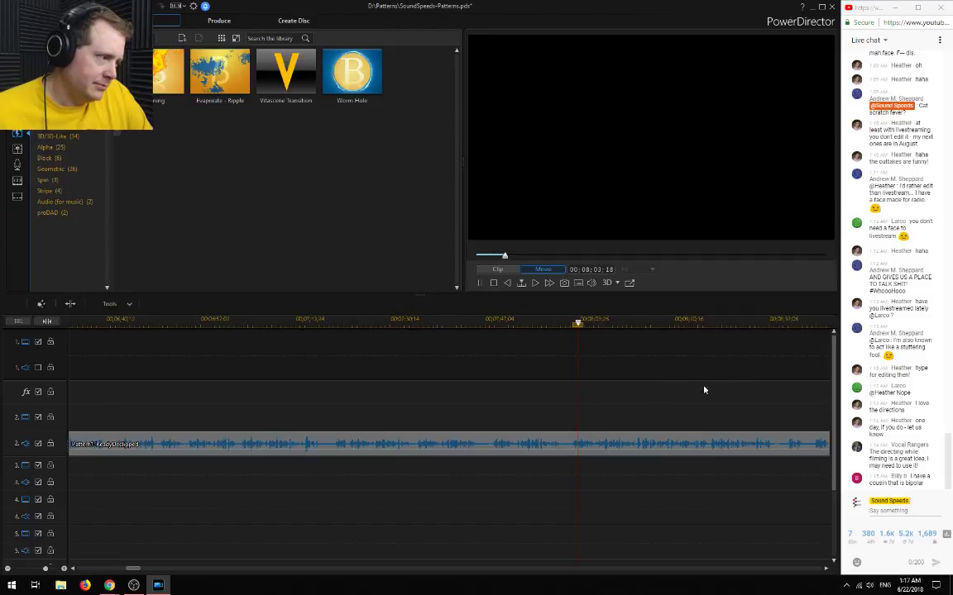
{"action": "left_click_drag", "start_coordinate": [134, 569], "coordinate": [144, 569]}
{"action": "left_click", "coordinate": [441, 325]}
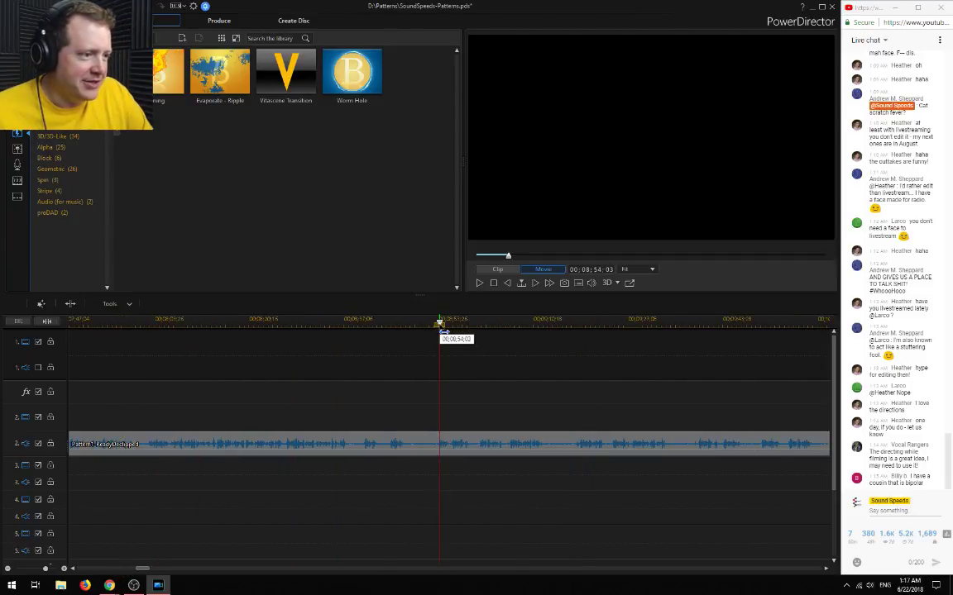
{"action": "left_click", "coordinate": [294, 324]}
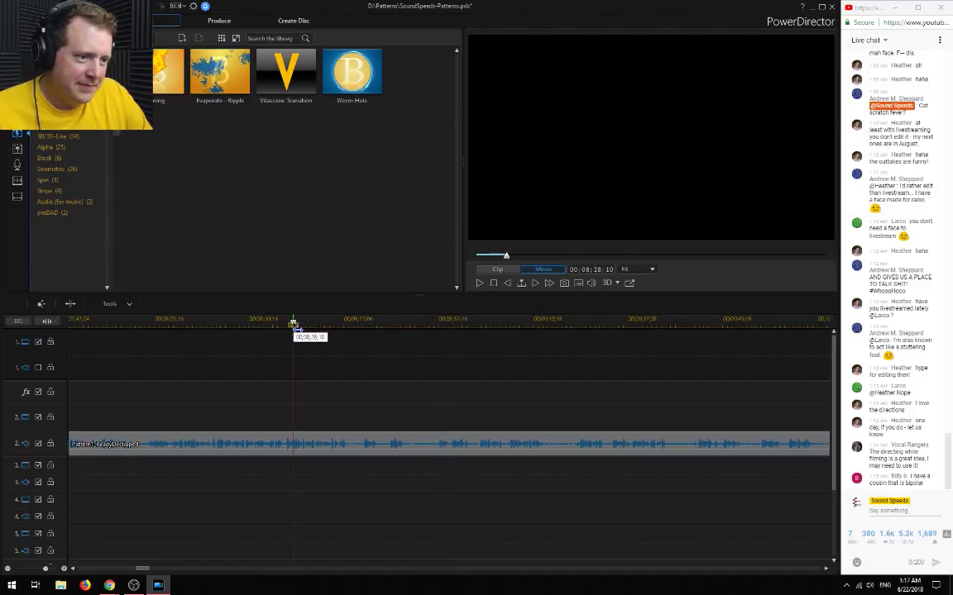
{"action": "left_click", "coordinate": [147, 324]}
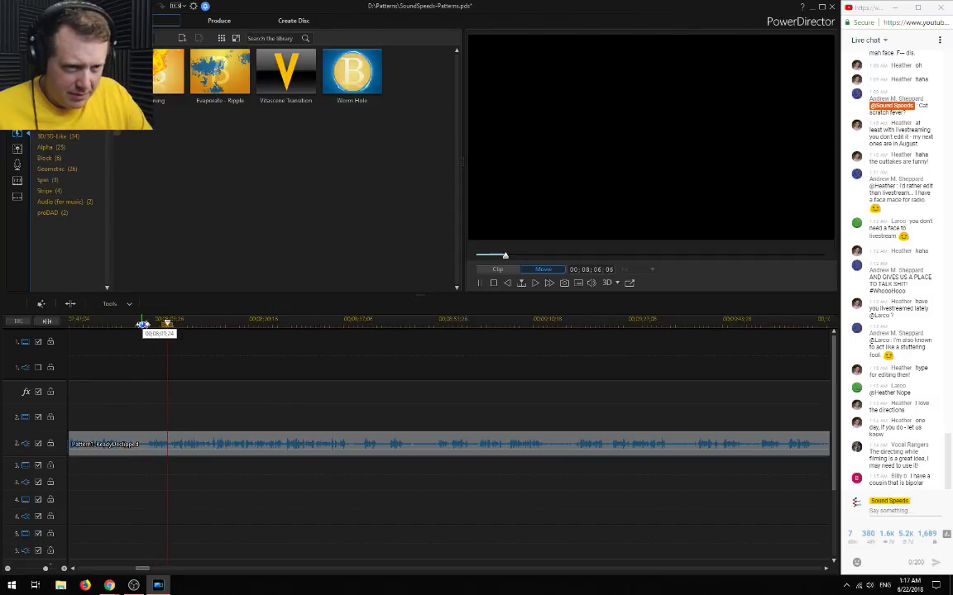
Move the GP033951 clip back against the end of GP023951 so that it starts at 00;06;30;18
{"action": "left_click", "coordinate": [7, 570]}
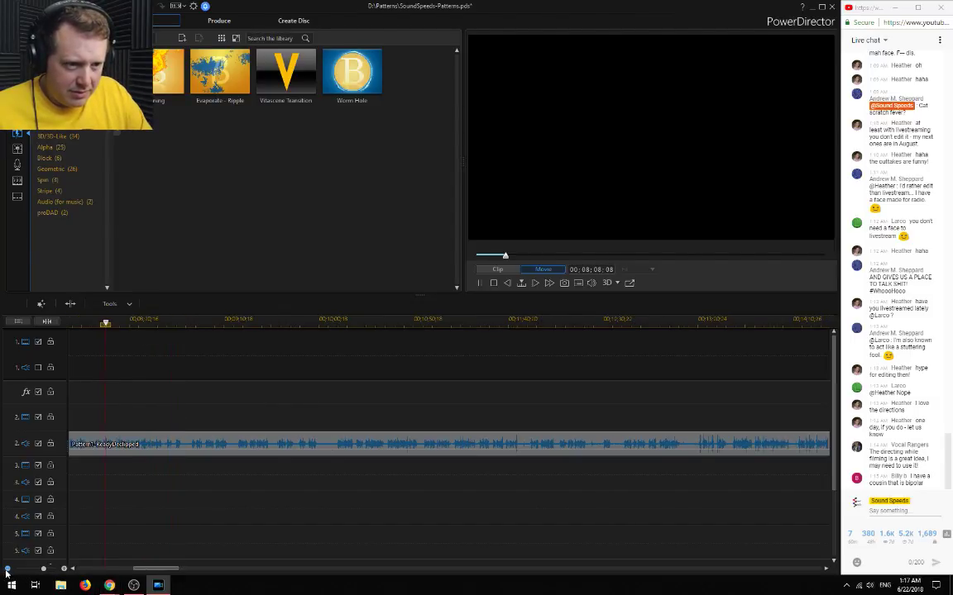
{"action": "left_click", "coordinate": [7, 569]}
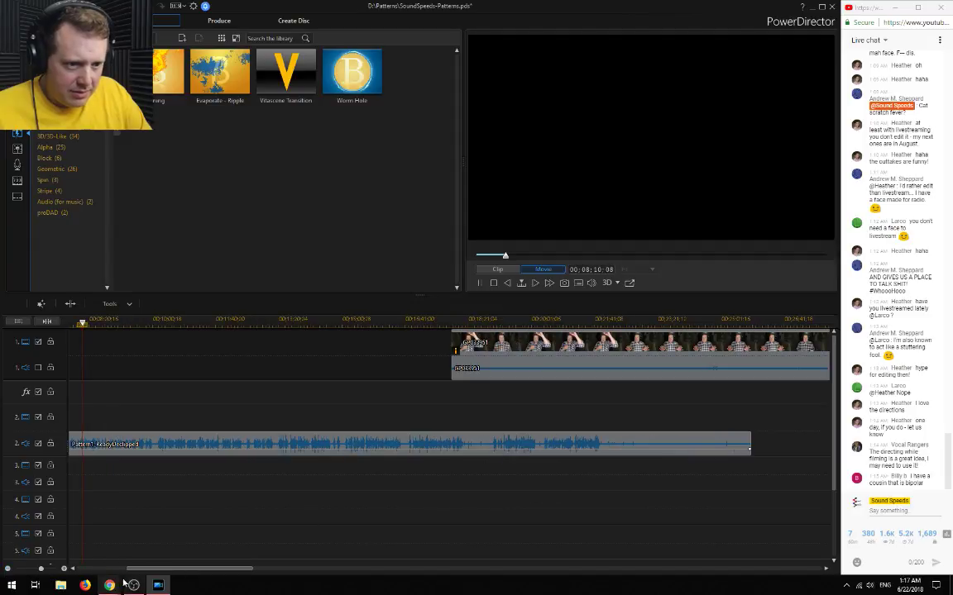
{"action": "left_click_drag", "start_coordinate": [166, 572], "coordinate": [153, 572]}
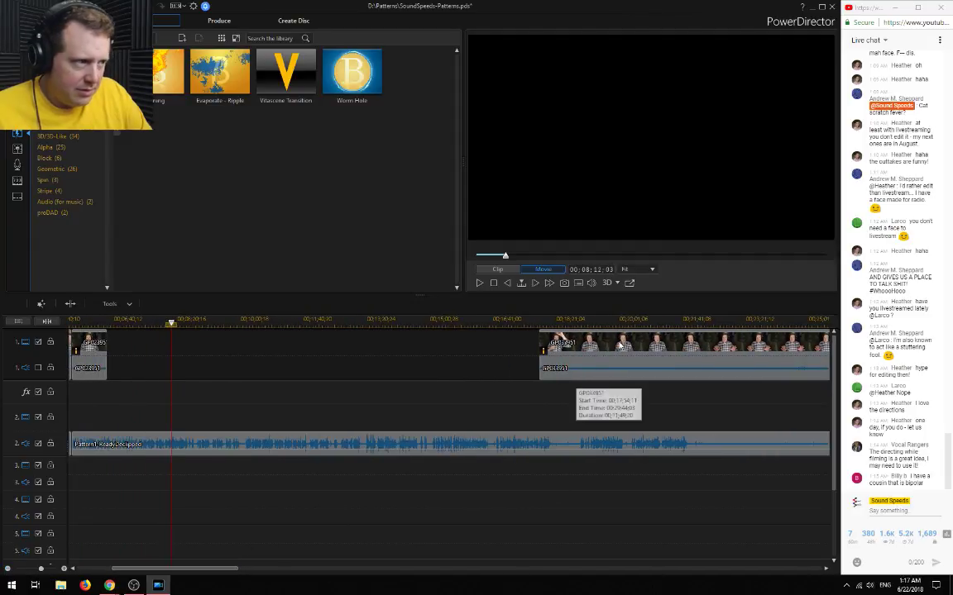
{"action": "left_click", "coordinate": [654, 344]}
{"action": "left_click_drag", "start_coordinate": [654, 344], "coordinate": [222, 343]}
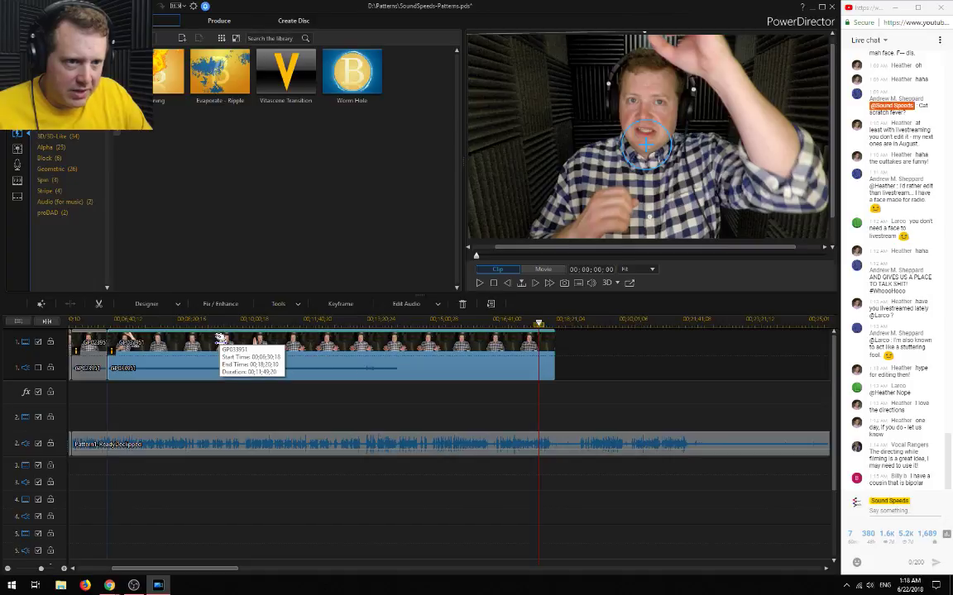
Find where the usable take begins in GP033951 and split the video and voice clips at 00;08;02;26
{"action": "left_click", "coordinate": [191, 320]}
{"action": "key", "text": "space"}
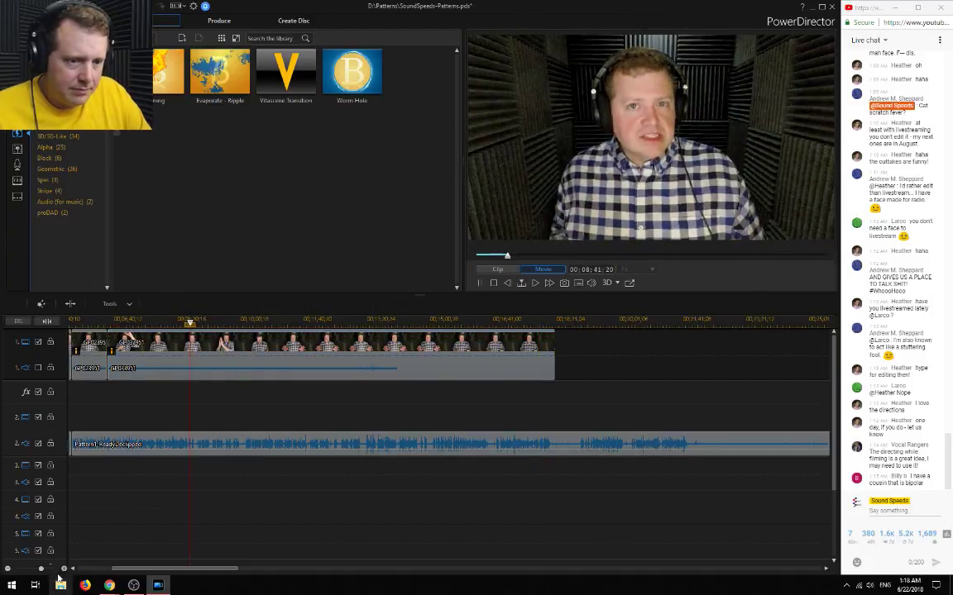
{"action": "left_click", "coordinate": [66, 570]}
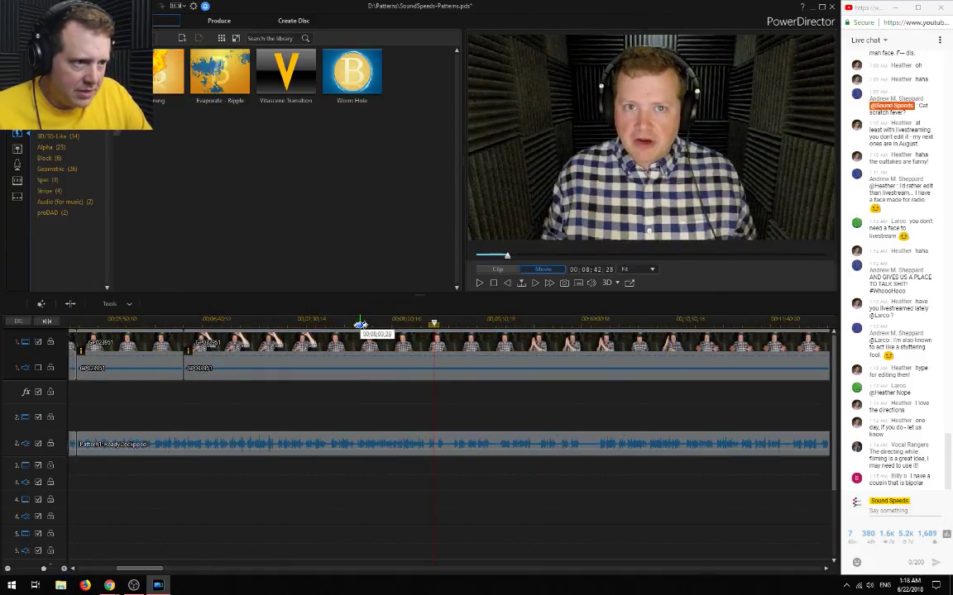
{"action": "left_click", "coordinate": [357, 324]}
{"action": "key", "text": "space"}
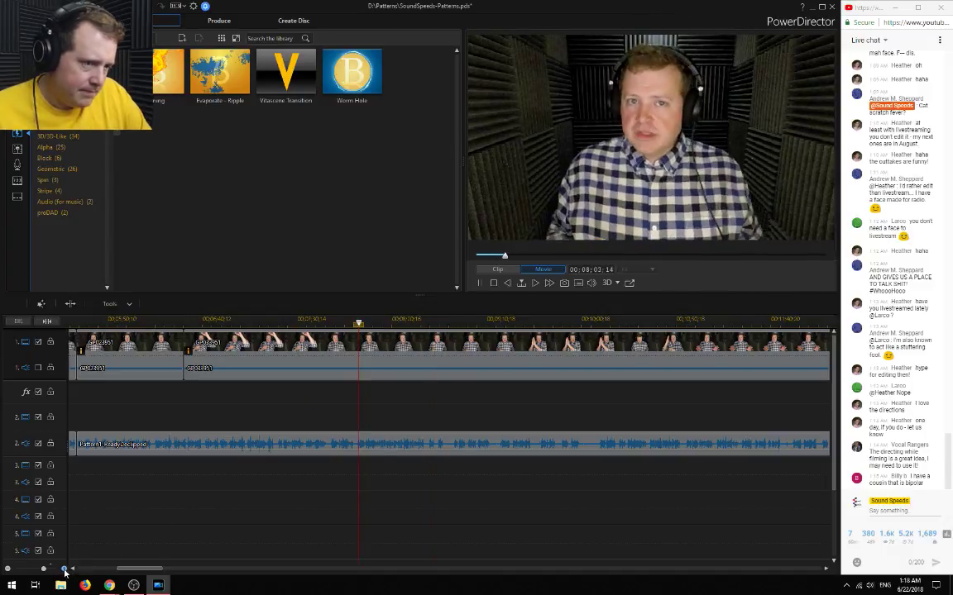
{"action": "left_click", "coordinate": [65, 571]}
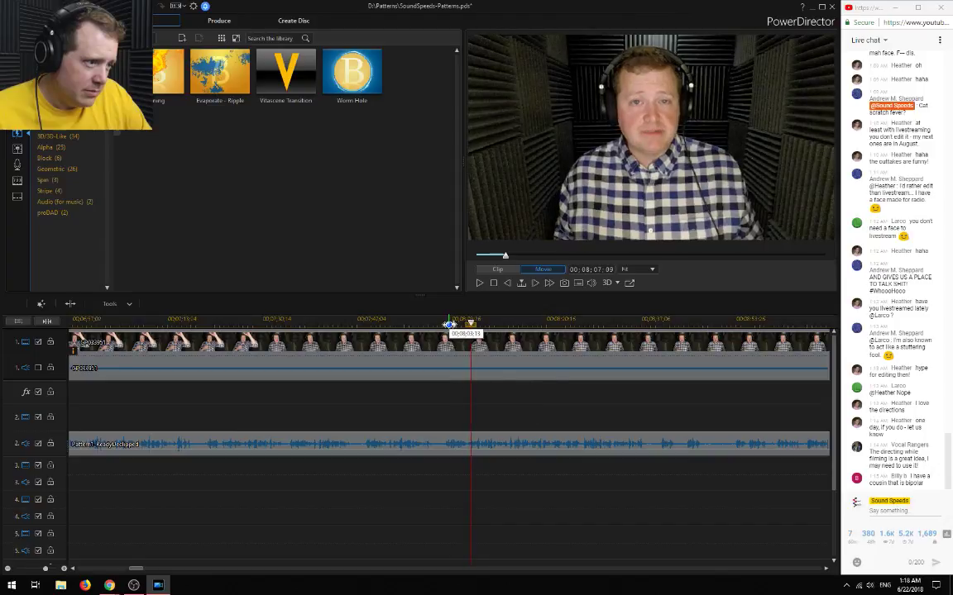
{"action": "key", "text": "space"}
{"action": "scroll", "coordinate": [487, 439], "scroll_direction": "up", "scroll_amount": 2}
{"action": "left_click", "coordinate": [442, 324]}
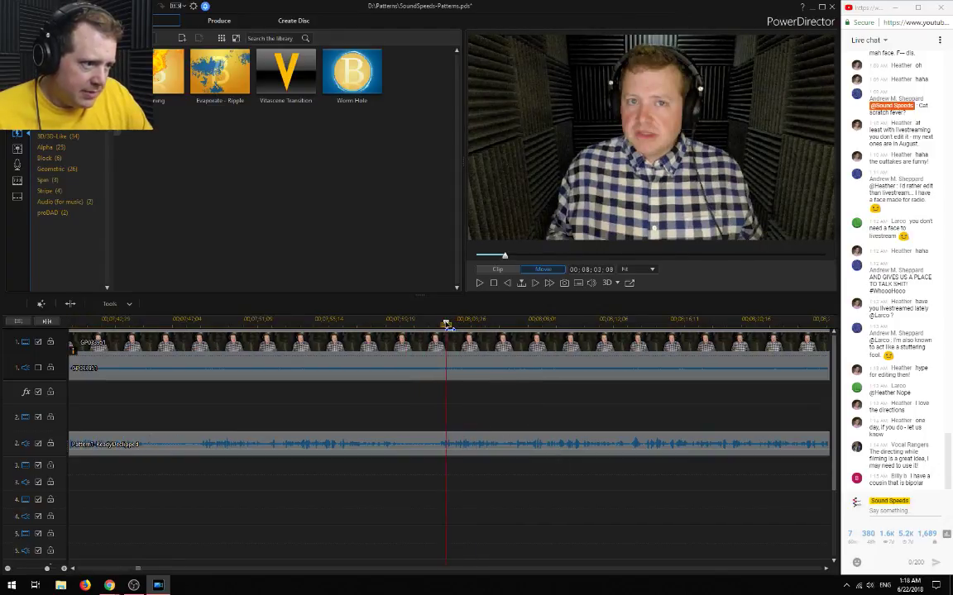
{"action": "left_click_drag", "start_coordinate": [438, 324], "coordinate": [442, 327]}
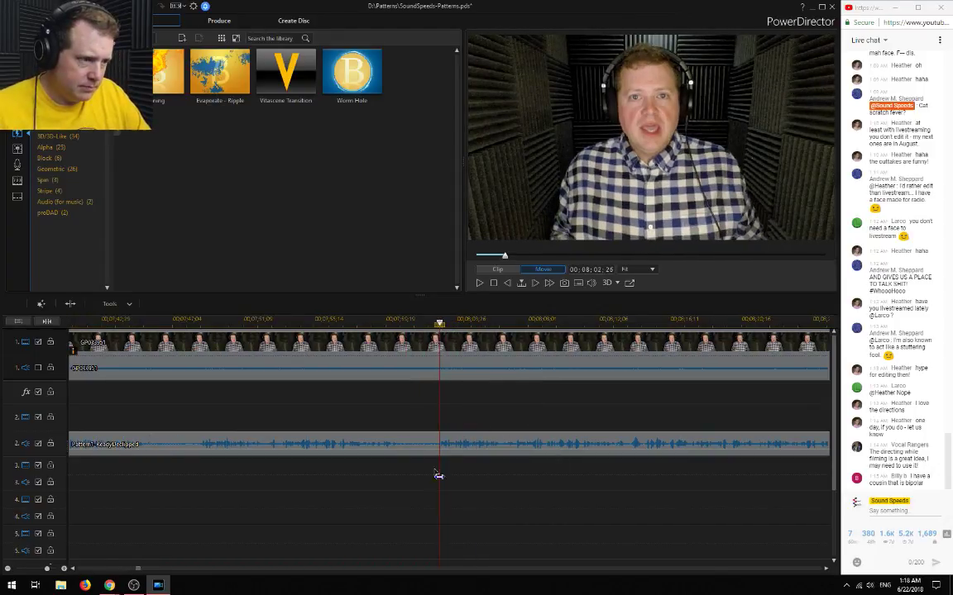
{"action": "left_click_drag", "start_coordinate": [414, 484], "coordinate": [351, 332]}
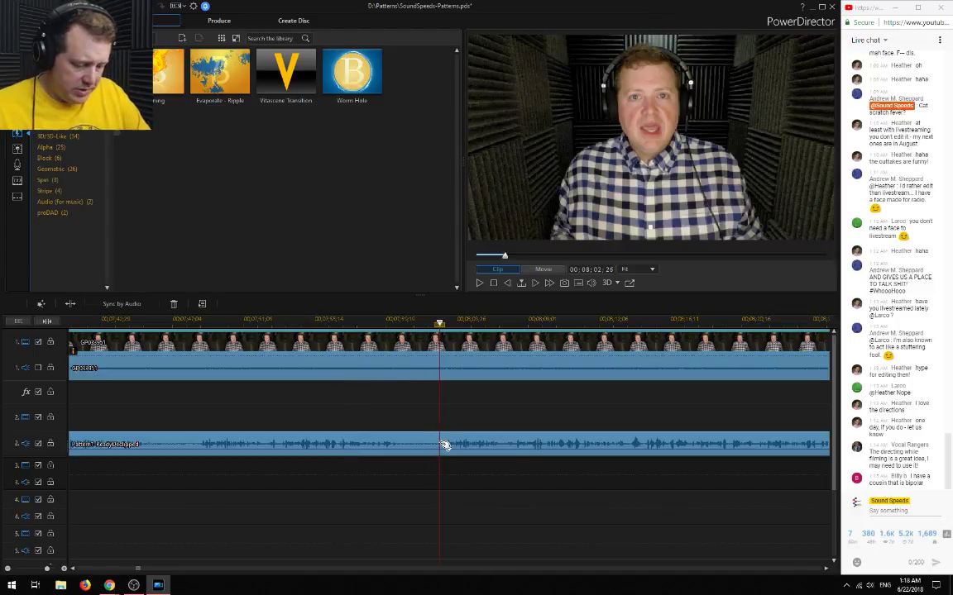
{"action": "key", "text": "ctrl+t"}
Delete the GP033951 video and voice sections directly before the 00;08;02;26 split and fill the gaps
{"action": "left_click_drag", "start_coordinate": [397, 499], "coordinate": [347, 328]}
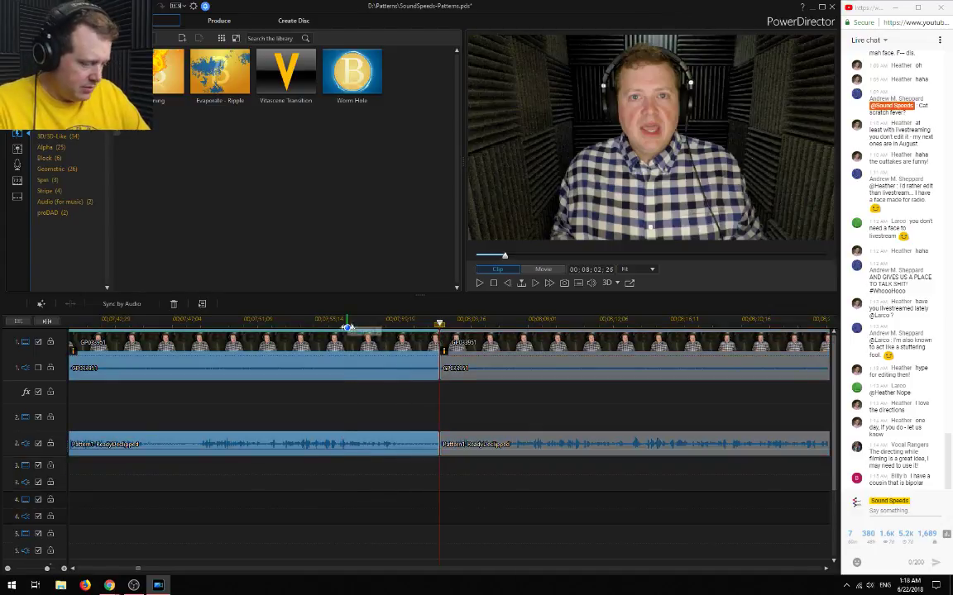
{"action": "key", "text": "Delete"}
{"action": "left_click", "coordinate": [465, 372]}
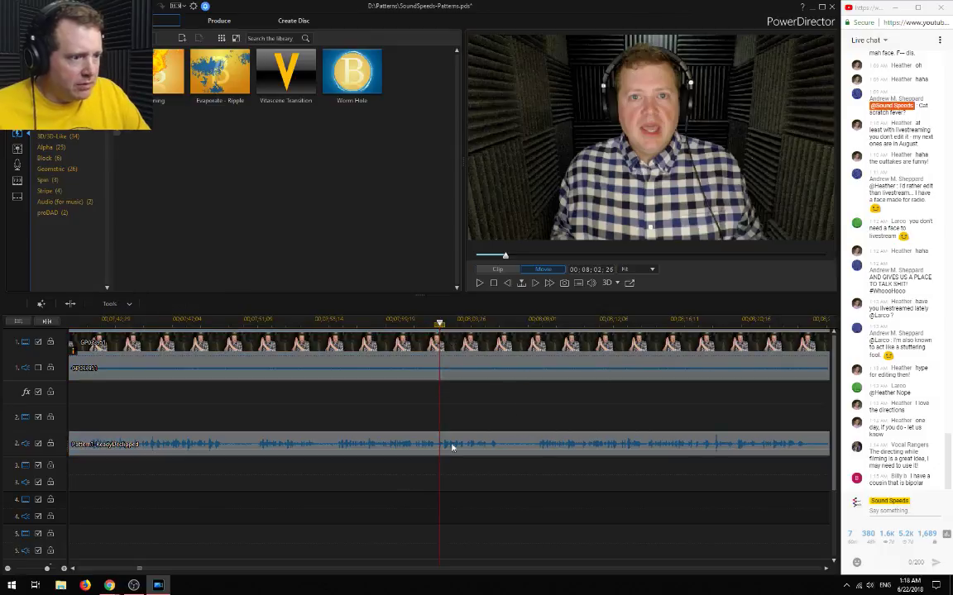
Remove the leftover GP023951 video clip before GP033951 with Remove and Fill Gap
{"action": "left_click", "coordinate": [8, 569]}
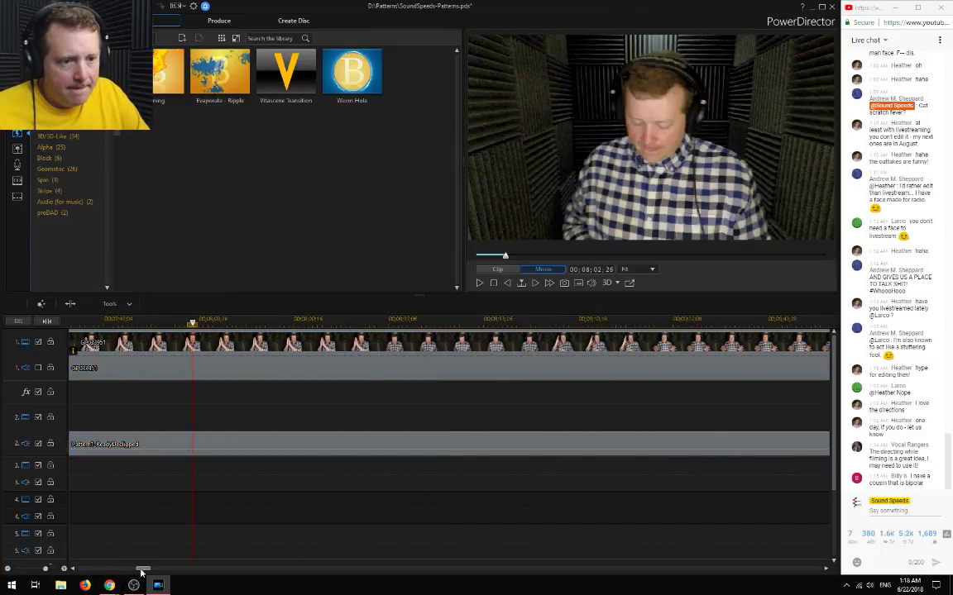
{"action": "left_click_drag", "start_coordinate": [140, 570], "coordinate": [128, 570]}
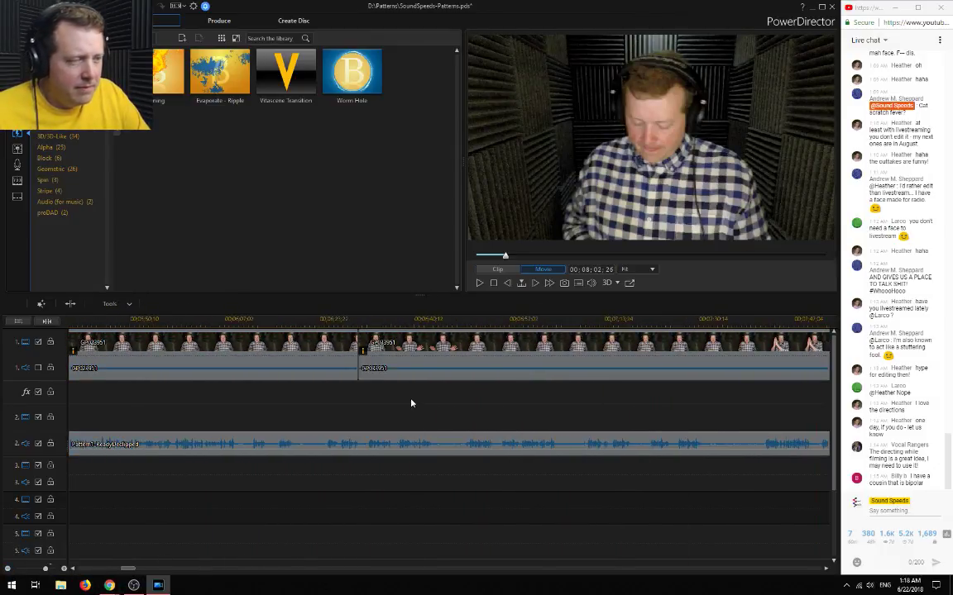
{"action": "left_click", "coordinate": [312, 368]}
{"action": "key", "text": "Delete"}
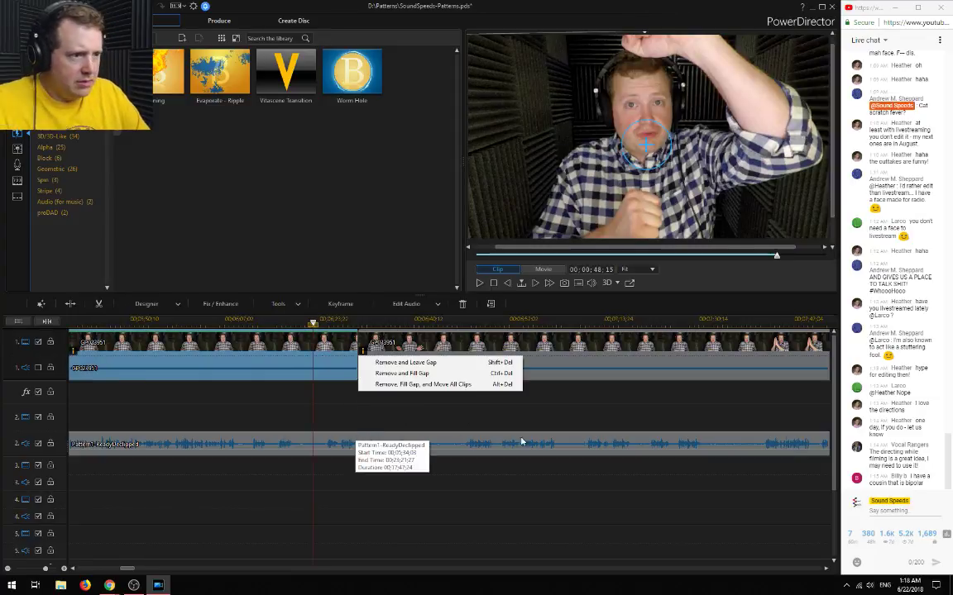
{"action": "key", "text": "Down"}
{"action": "key", "text": "Down"}
{"action": "key", "text": "Return"}
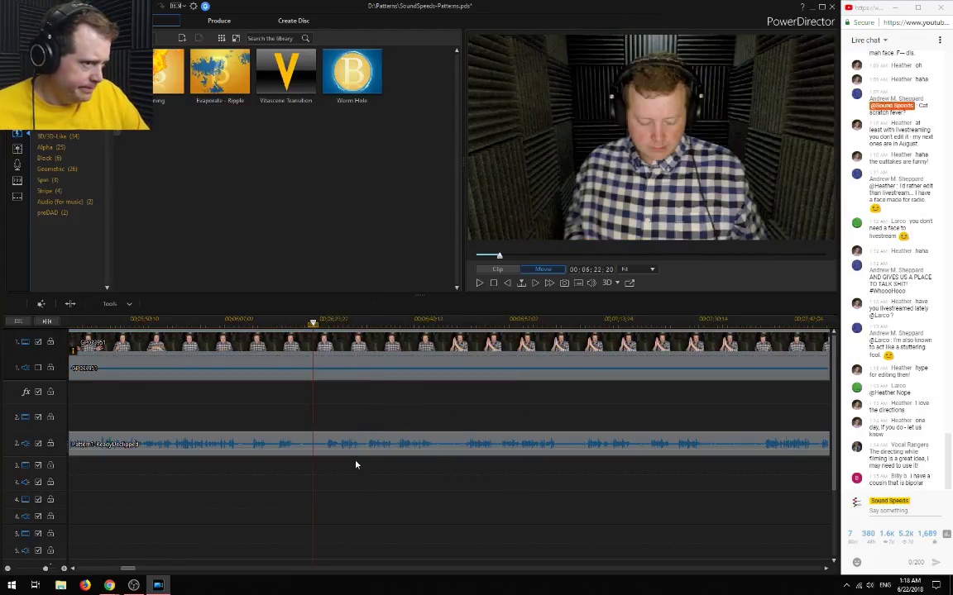
Play the start and end of the long GP023951 section before GP033951 to judge whether that take is needed
{"action": "scroll", "coordinate": [318, 496], "scroll_direction": "down", "scroll_amount": 4}
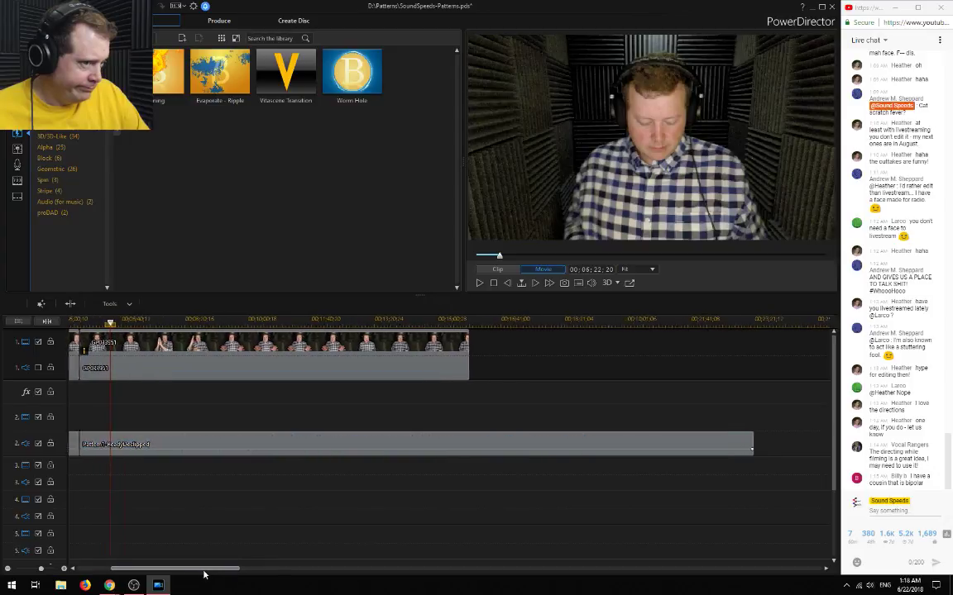
{"action": "scroll", "coordinate": [204, 573], "scroll_direction": "up", "scroll_amount": 2}
{"action": "left_click", "coordinate": [275, 321]}
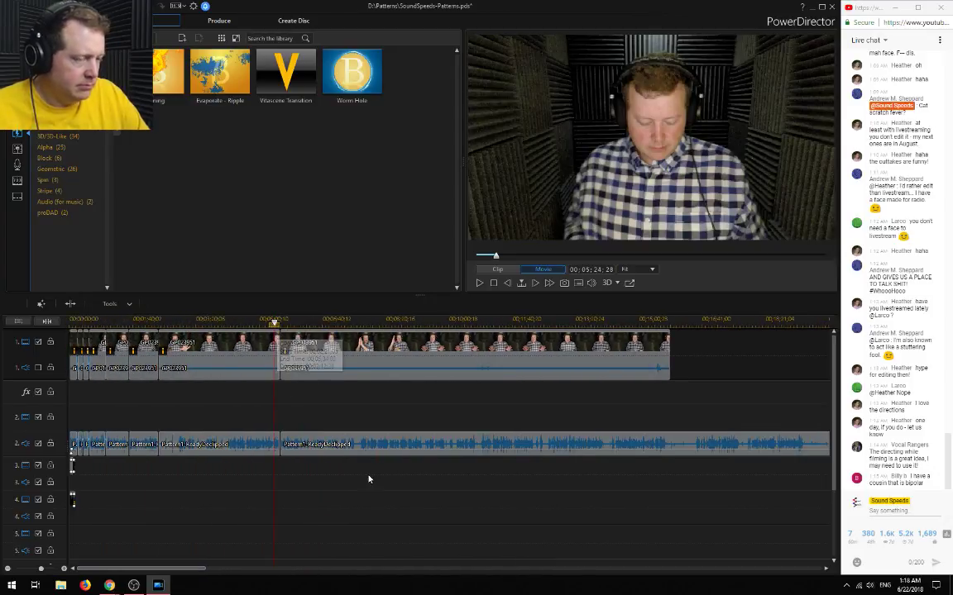
{"action": "key", "text": "space"}
{"action": "left_click", "coordinate": [64, 569]}
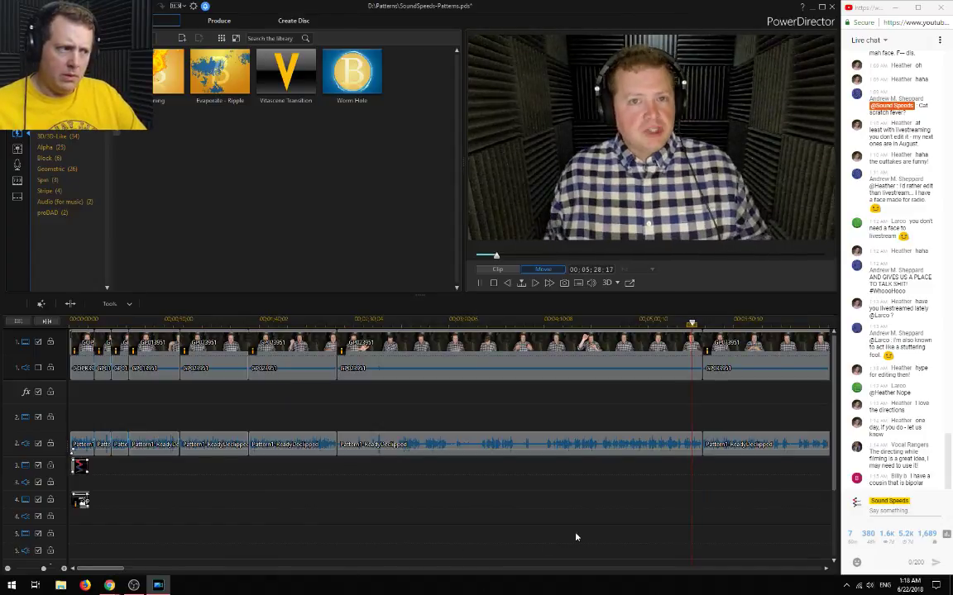
{"action": "left_click", "coordinate": [327, 321]}
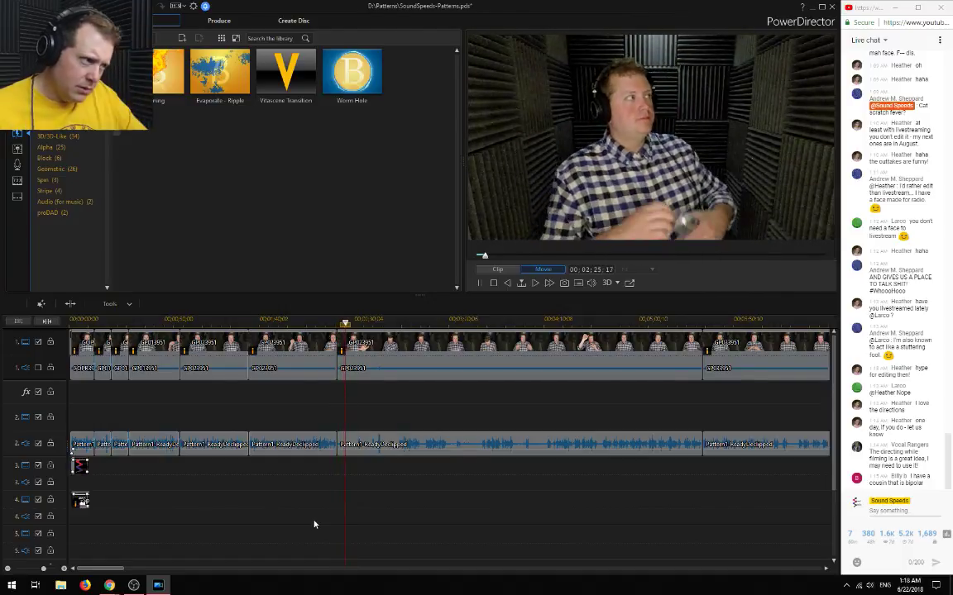
{"action": "left_click", "coordinate": [671, 334]}
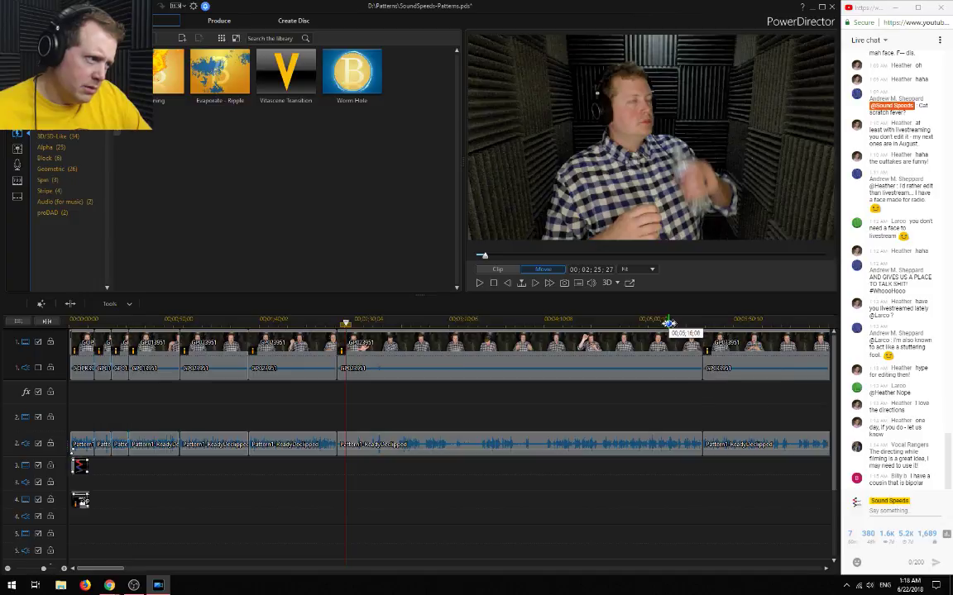
{"action": "key", "text": "space"}
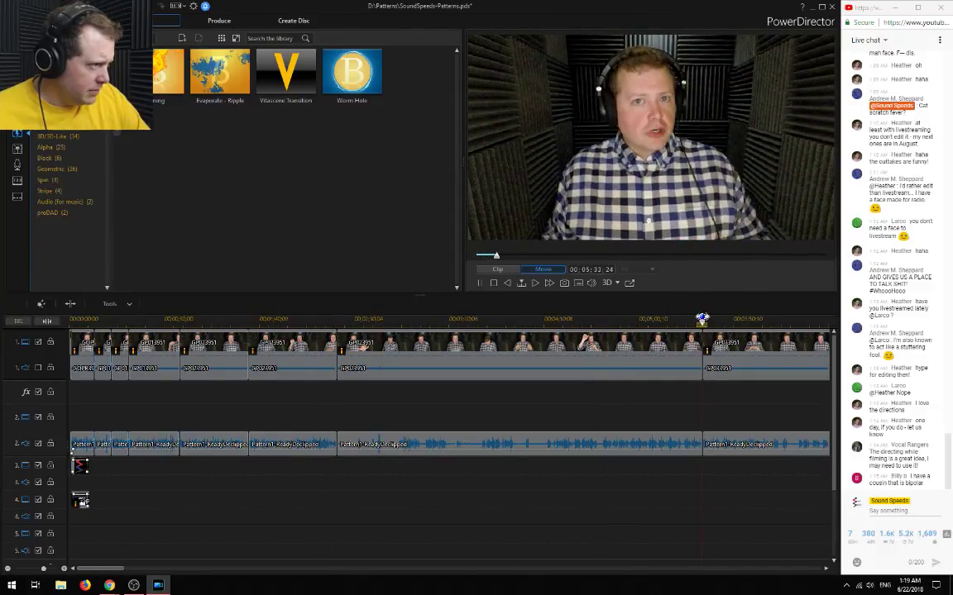
Remove the long GP023951 video and voice section directly before GP033951 with Remove and Fill Gap
{"action": "left_click_drag", "start_coordinate": [605, 518], "coordinate": [525, 368]}
{"action": "key", "text": "Delete"}
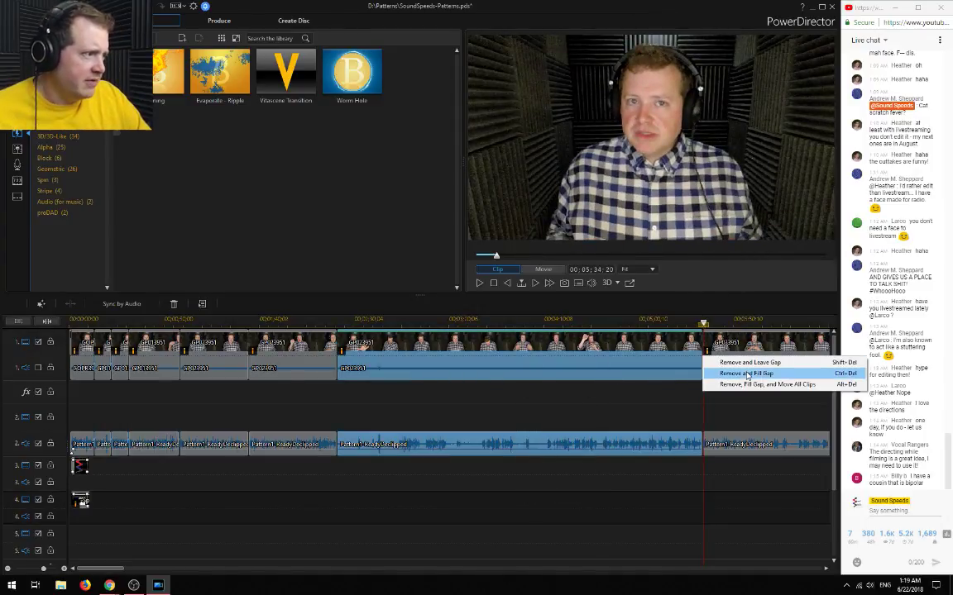
{"action": "left_click", "coordinate": [746, 373]}
Play the new cut into GP033951 and move its video and voice clips together to start at 00;02;22;26, opening a gap
{"action": "left_click", "coordinate": [327, 322]}
{"action": "key", "text": "space"}
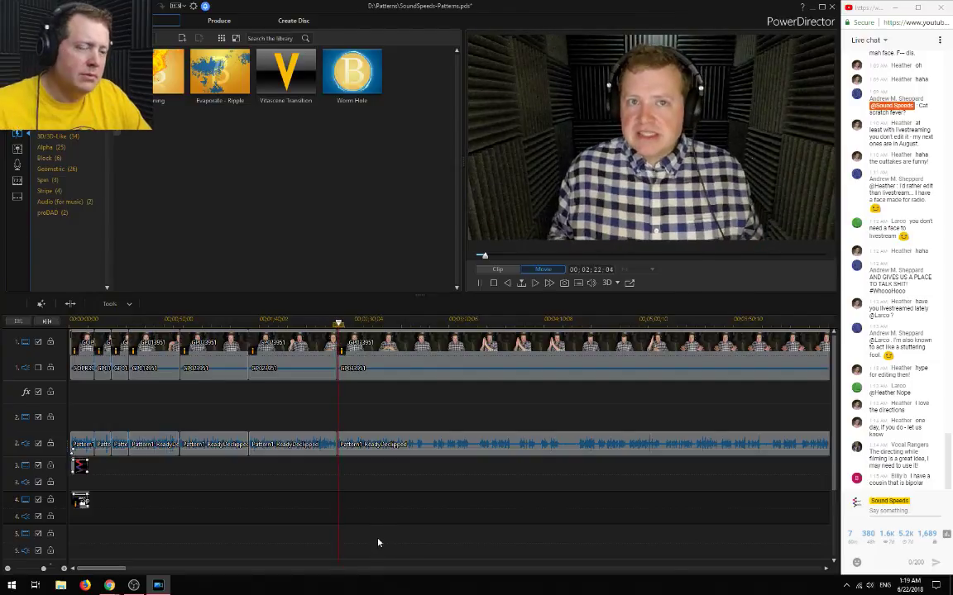
{"action": "key", "text": "space"}
{"action": "left_click", "coordinate": [66, 570]}
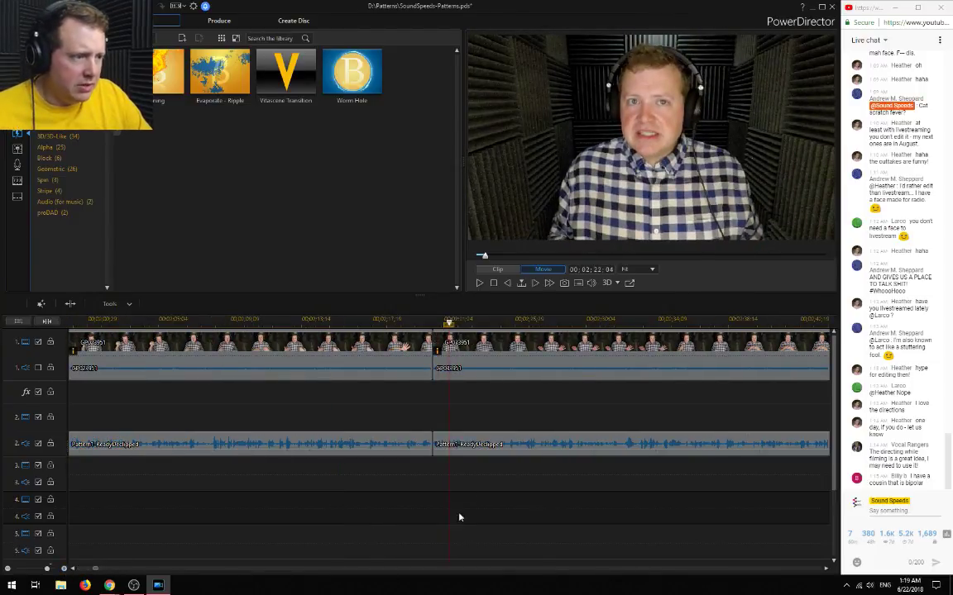
{"action": "left_click_drag", "start_coordinate": [546, 521], "coordinate": [531, 351]}
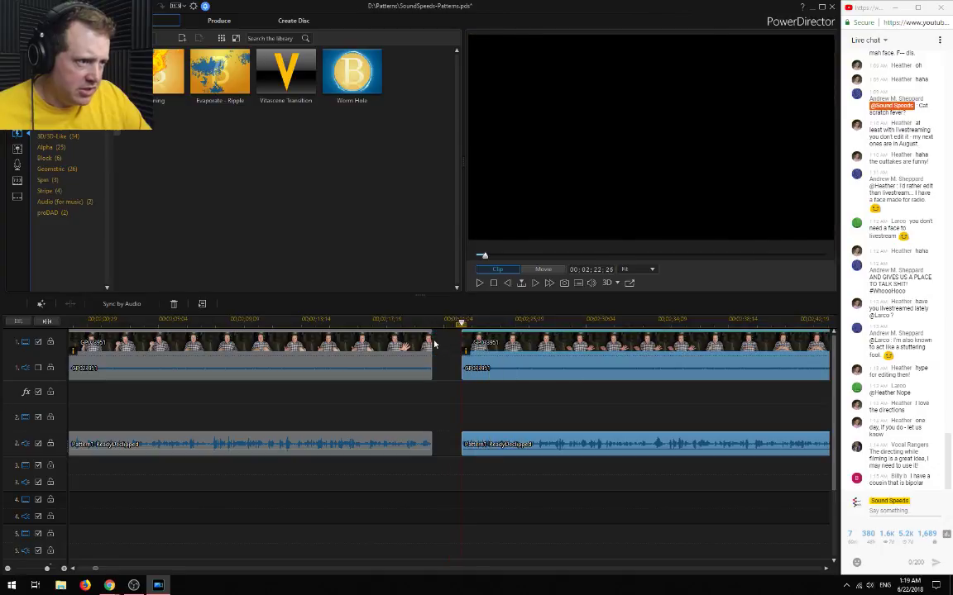
Select the GP023951 video and voice clips before the gap and place the playhead near their end at 00;02;21;04
{"action": "left_click", "coordinate": [431, 344]}
{"action": "scroll", "coordinate": [461, 470], "scroll_direction": "up", "scroll_amount": 2}
{"action": "left_click", "coordinate": [436, 440], "text": "ctrl"}
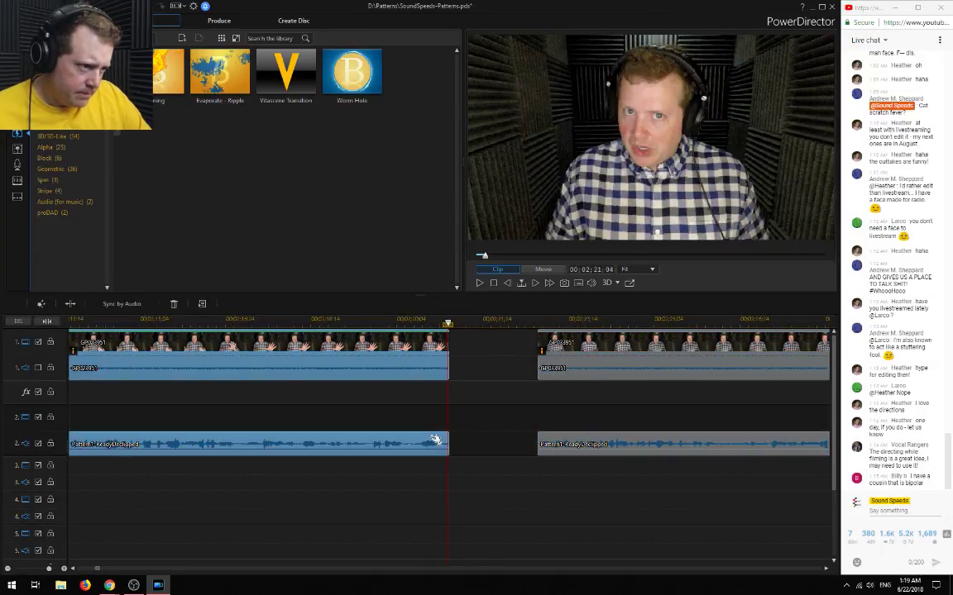
{"action": "scroll", "coordinate": [436, 440], "scroll_direction": "up", "scroll_amount": 2}
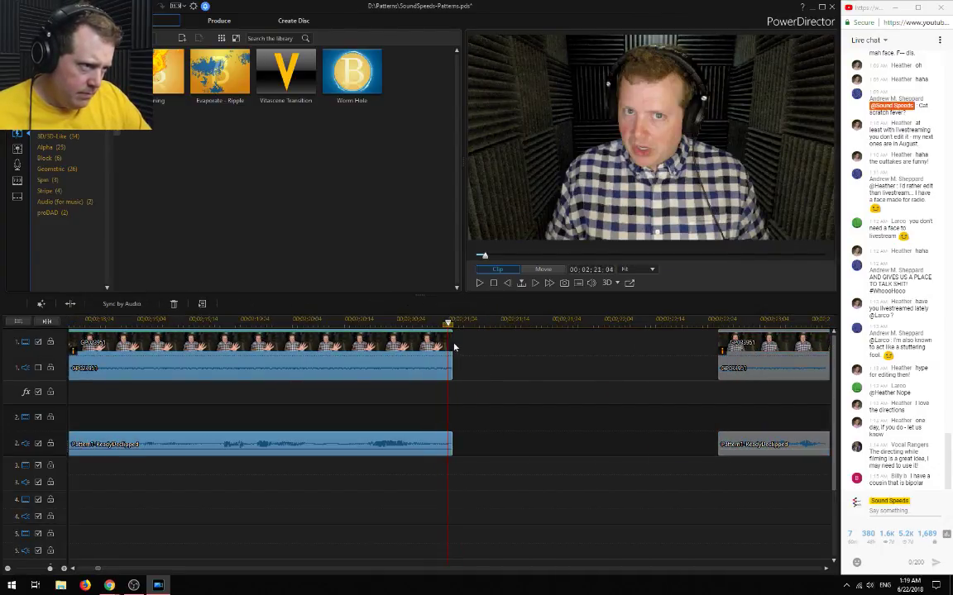